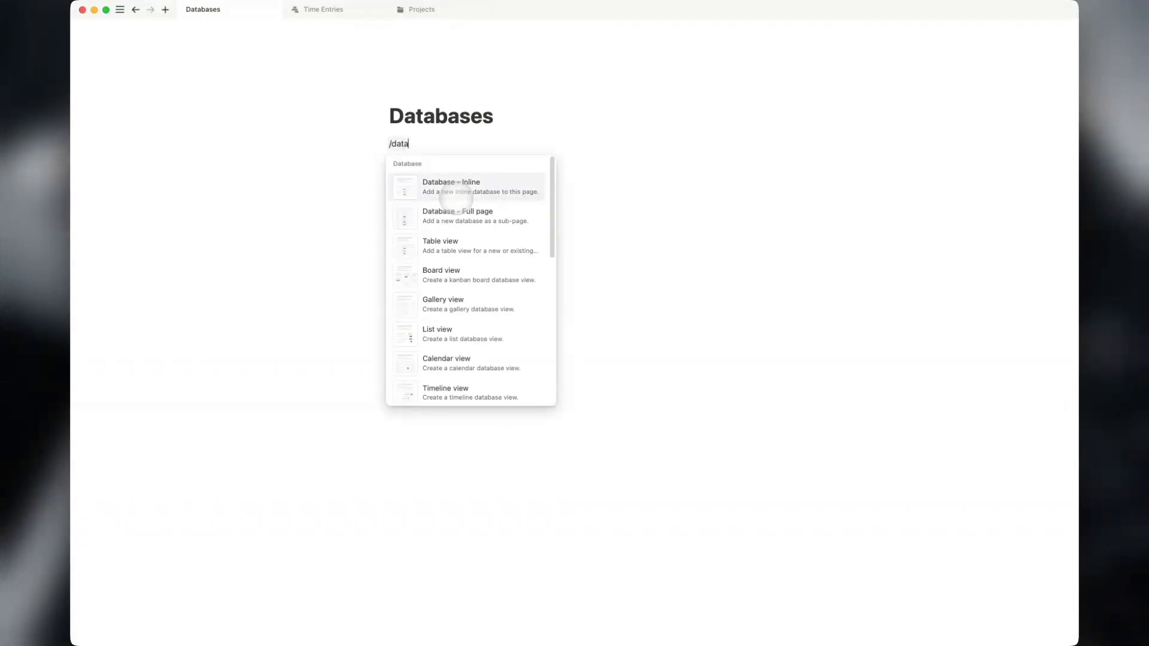
# Create the Time Entries full-page database, then a second one titled 'Projects', and return to Databases.
pyautogui.press('Return')
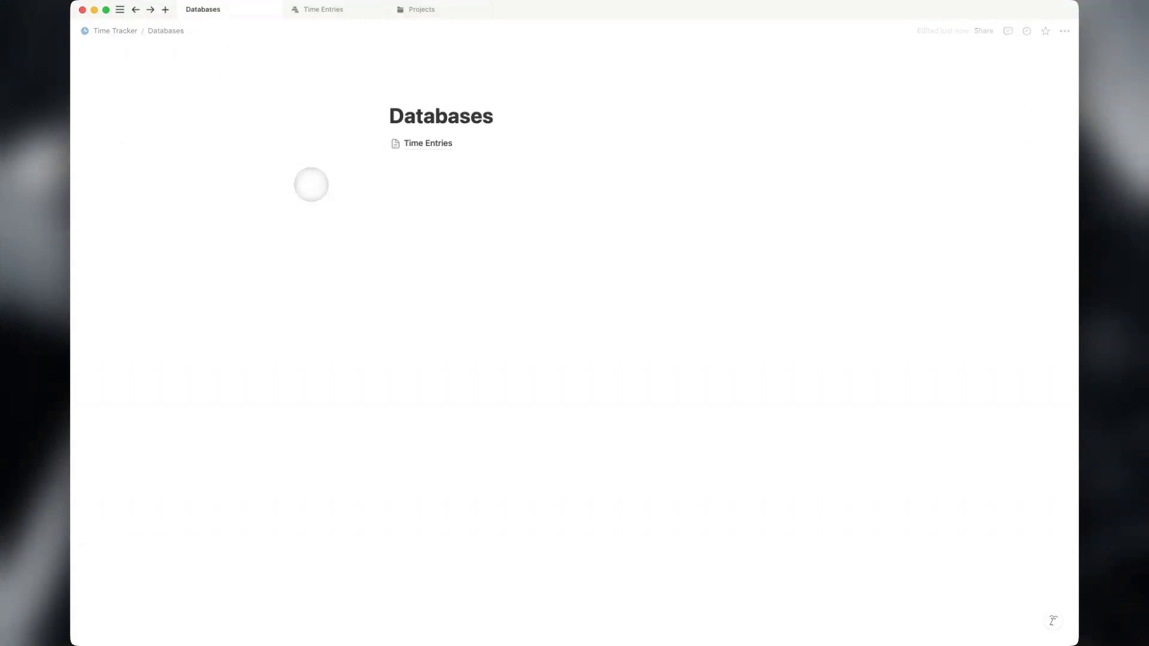
pyautogui.click(449, 172)
pyautogui.write('/data')
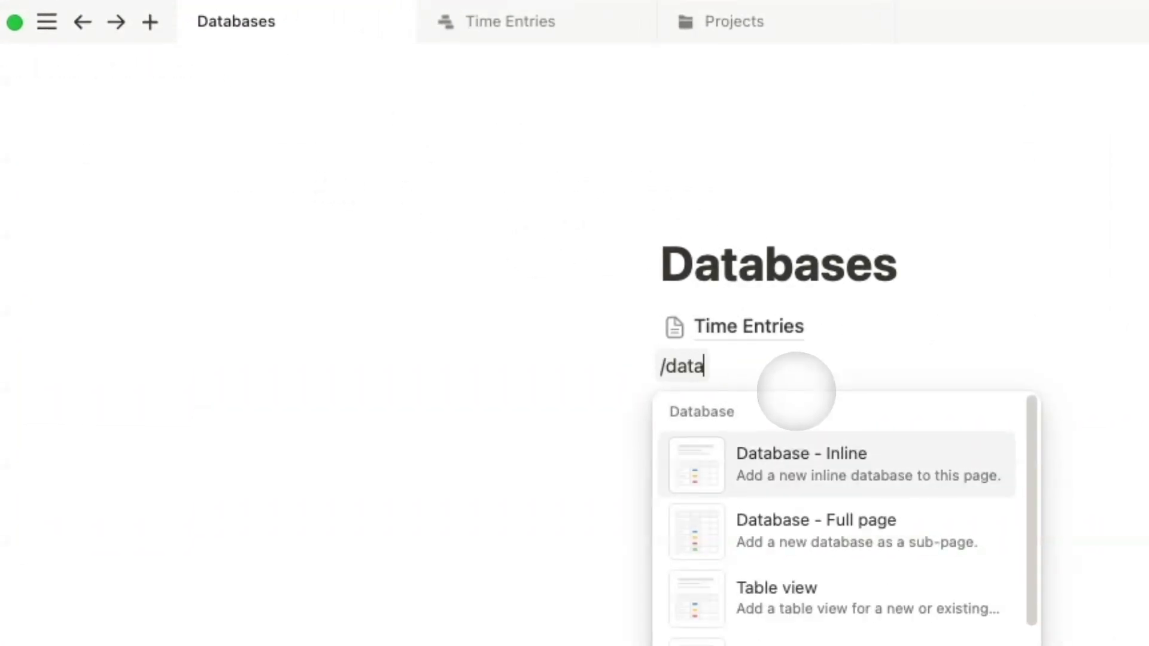
pyautogui.press('Down')
pyautogui.press('Return')
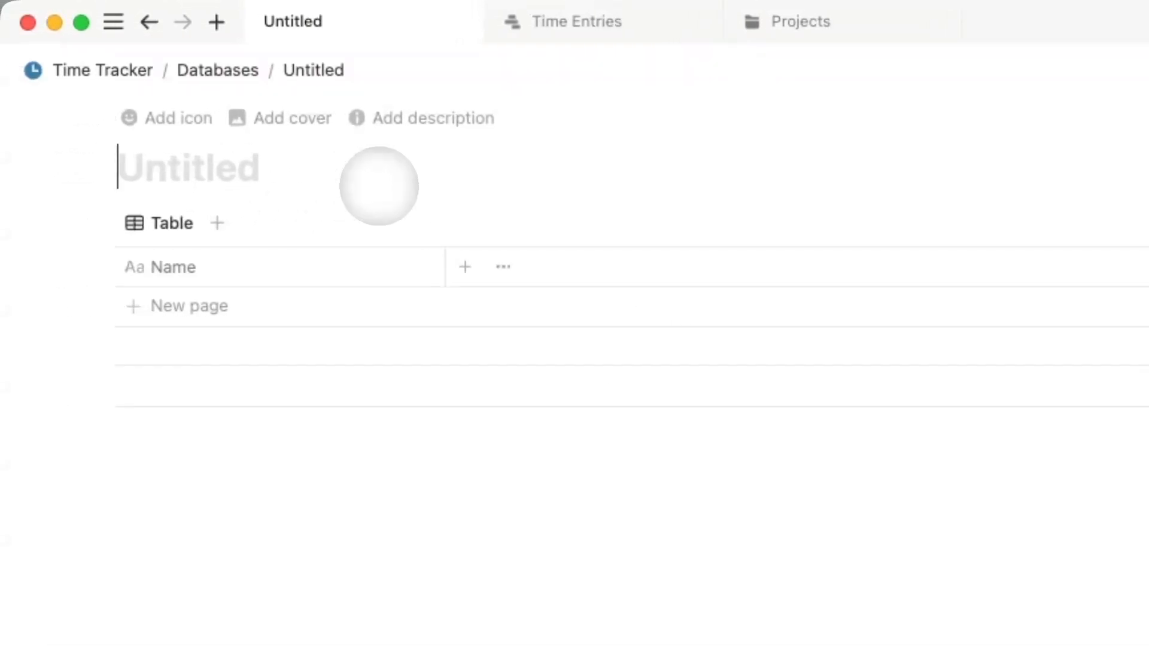
pyautogui.write('Projects')
pyautogui.press('BackSpace')
pyautogui.press('BackSpace')
pyautogui.press('BackSpace')
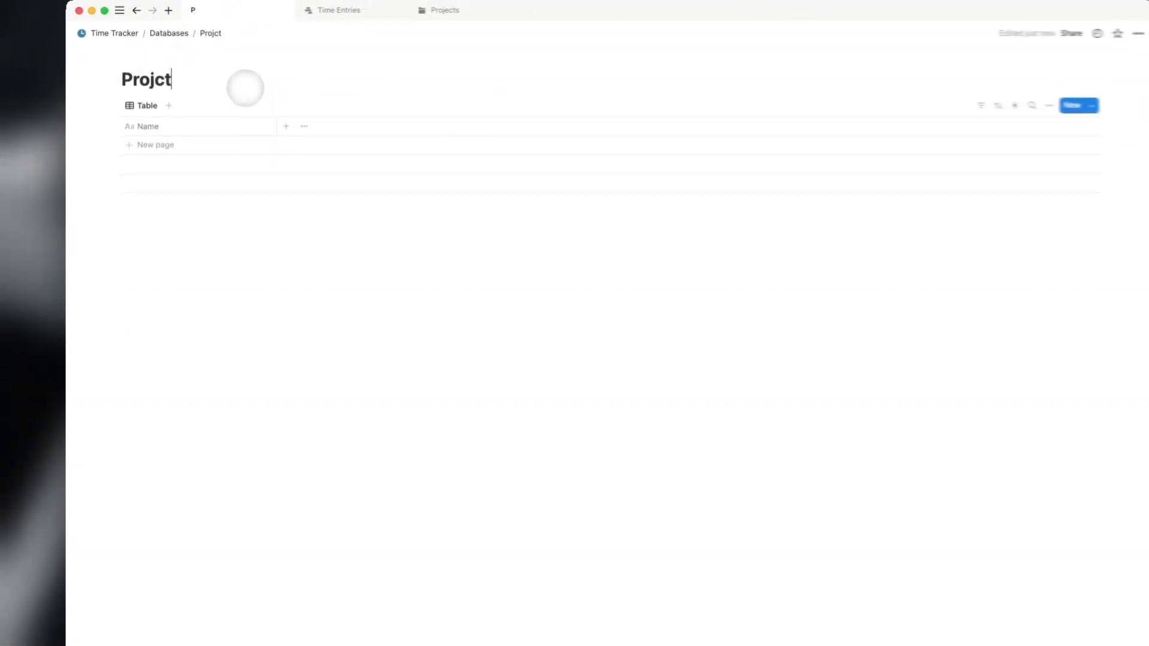
pyautogui.write('ects')
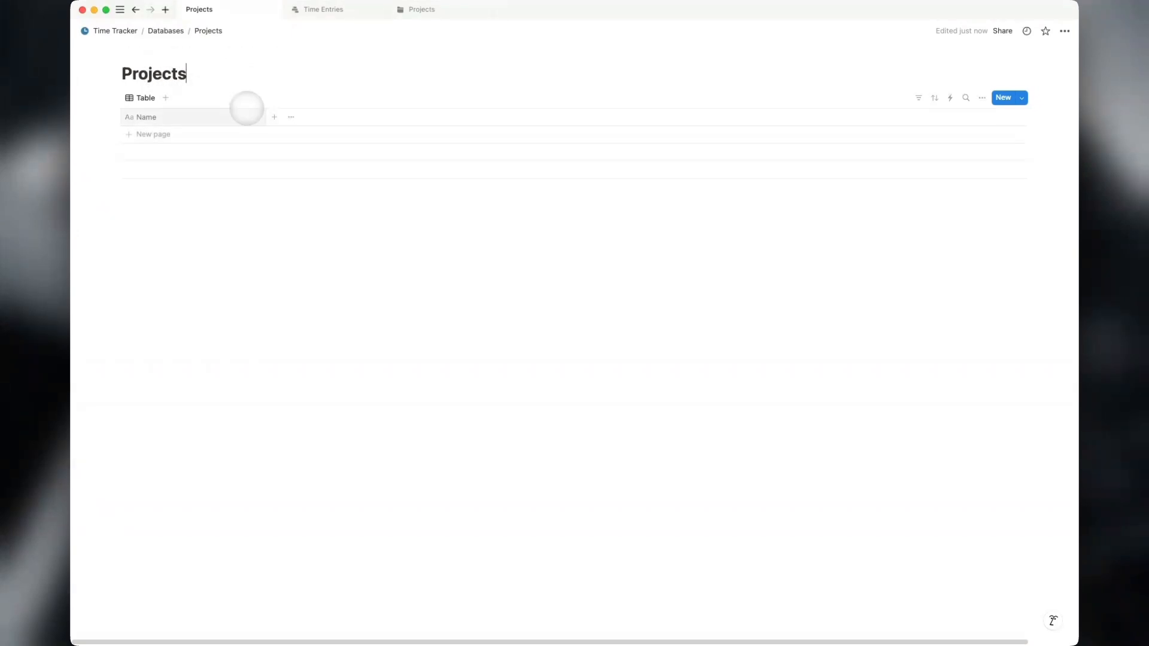
pyautogui.click(166, 31)
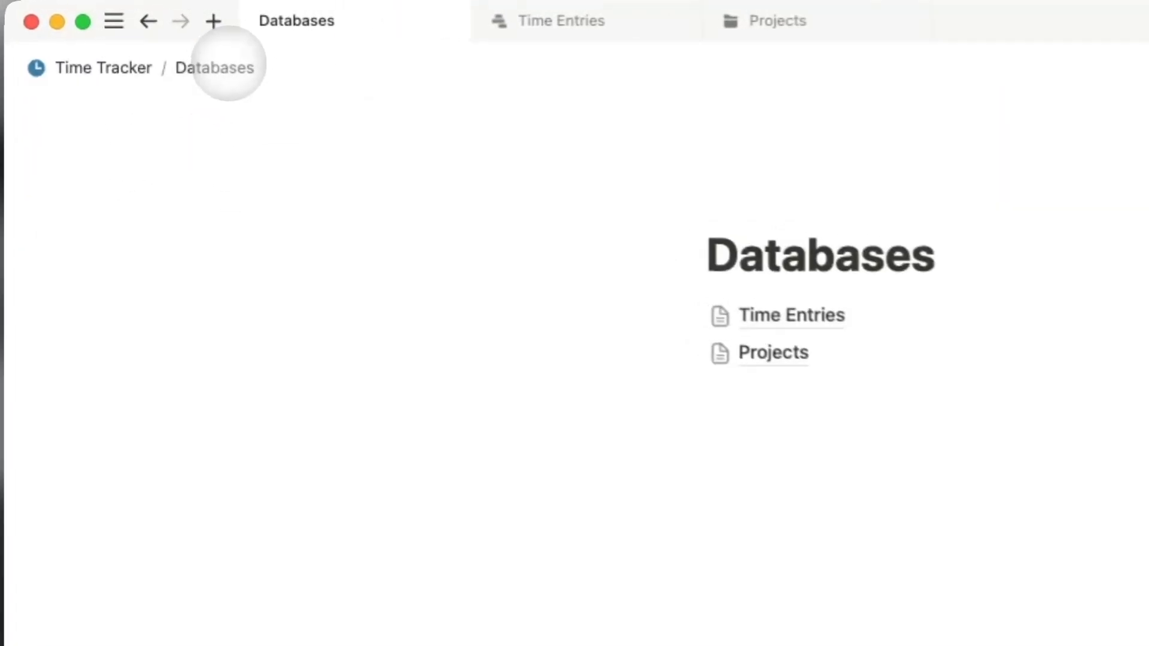
# In Time Entries, add a Date property named 'Time Spent'.
pyautogui.click(831, 325)
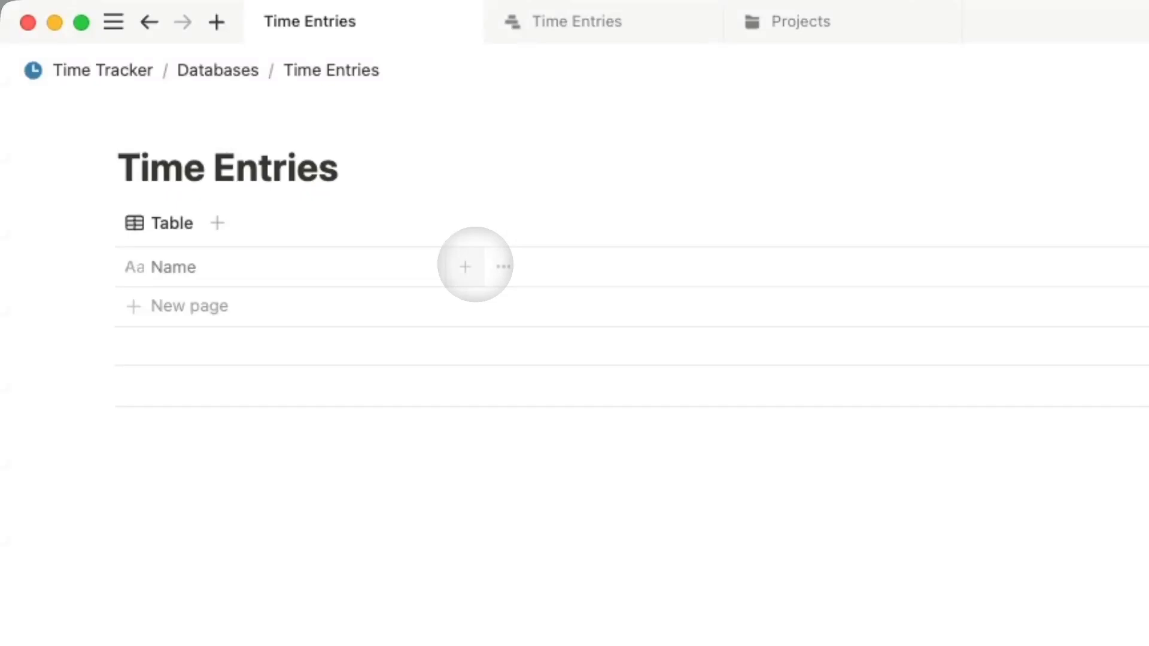
pyautogui.click(464, 267)
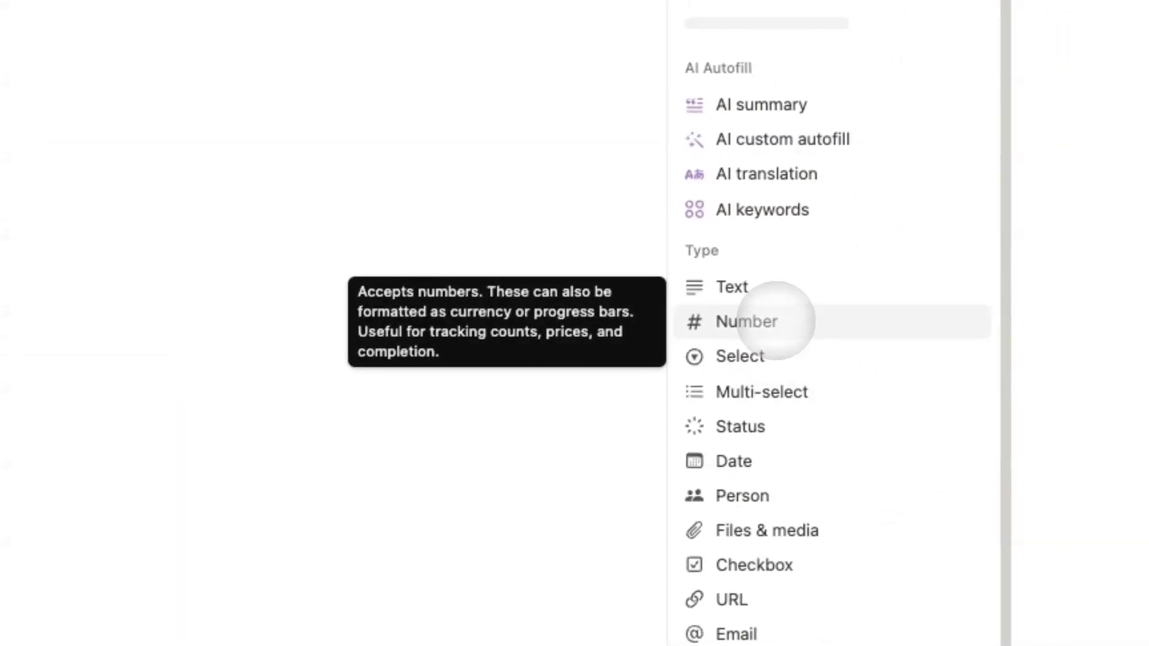
pyautogui.scroll(-5, 774, 321)
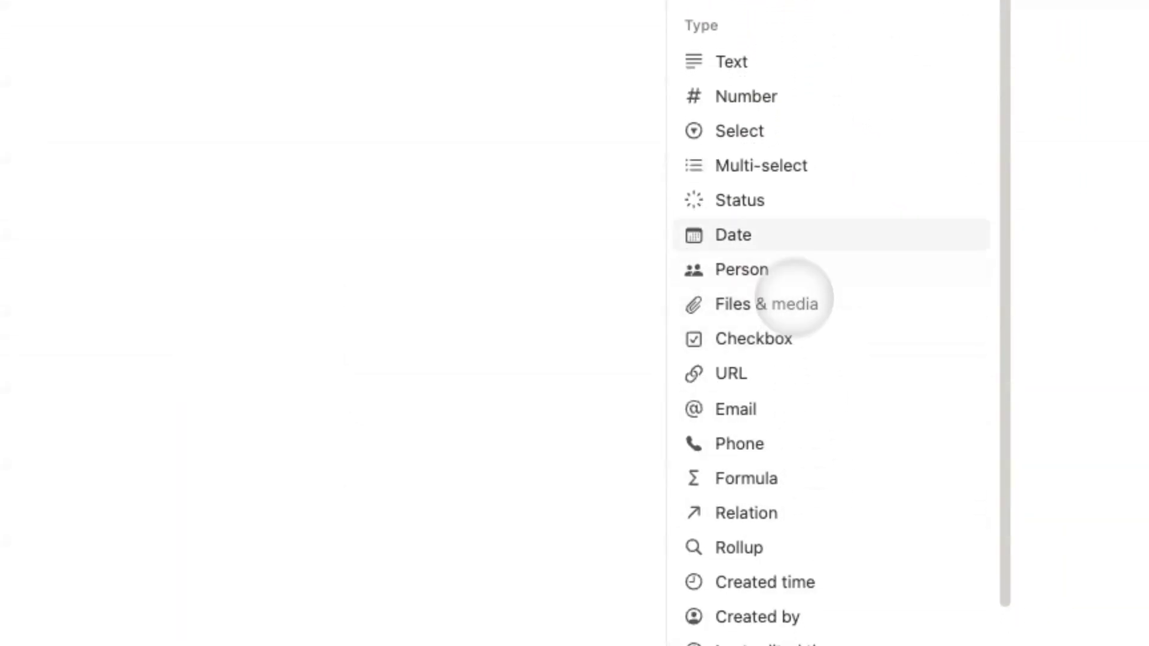
pyautogui.click(779, 233)
pyautogui.write('Time Spent')
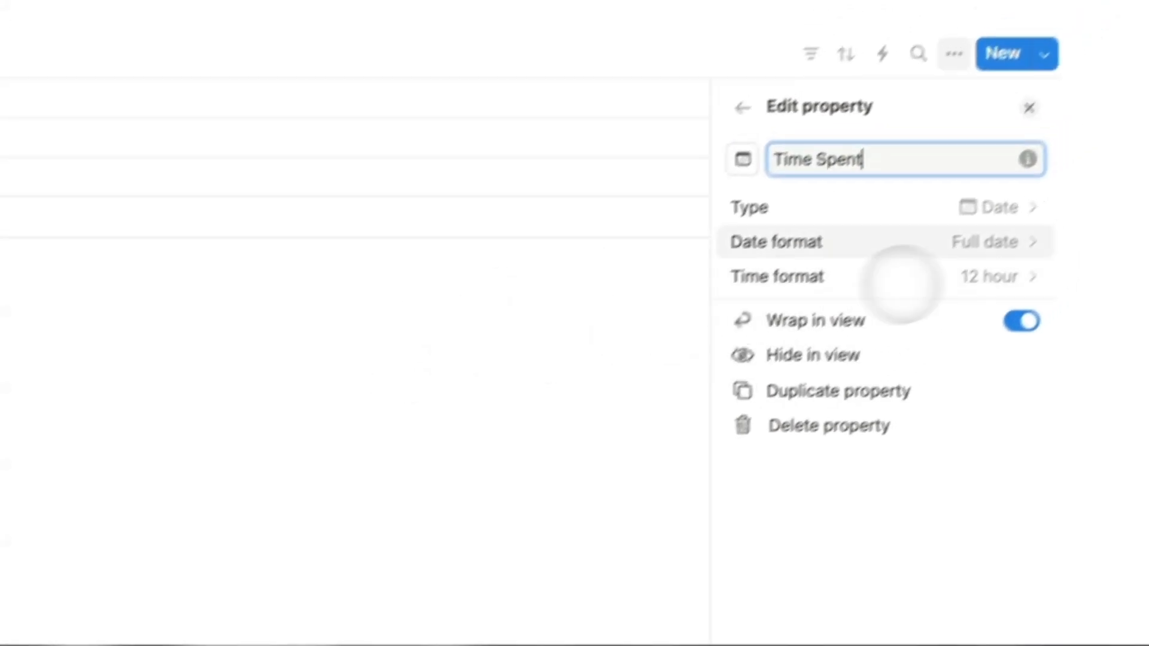
pyautogui.click(992, 232)
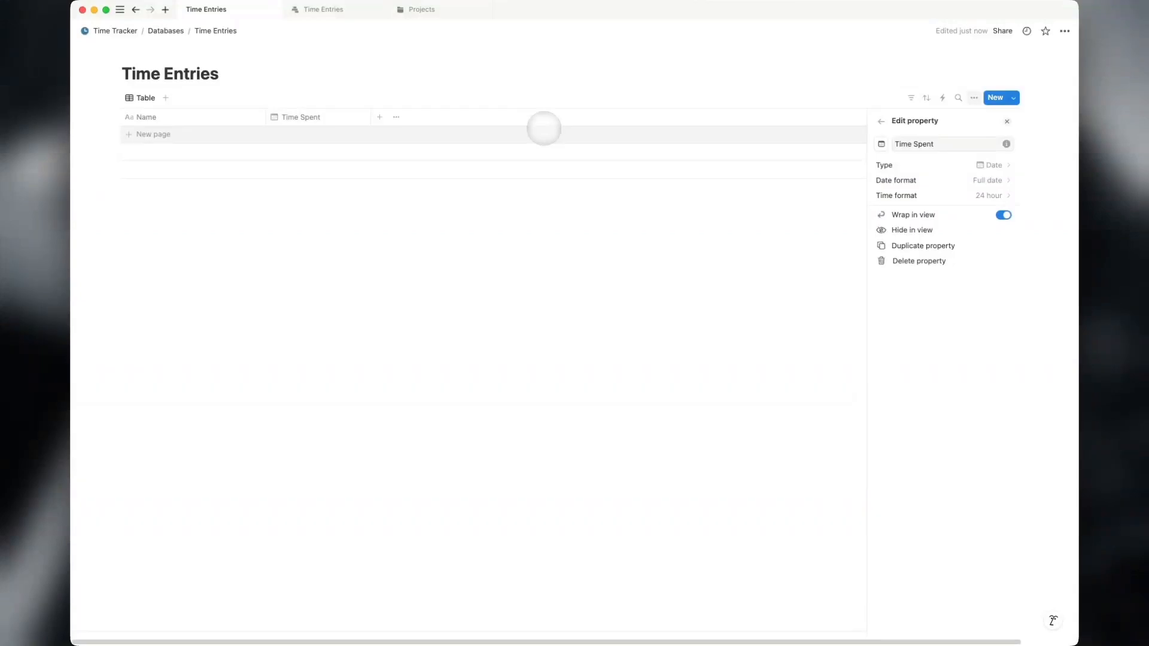
# Add a Status property with In progress as default and the Not started option deleted.
pyautogui.click(380, 117)
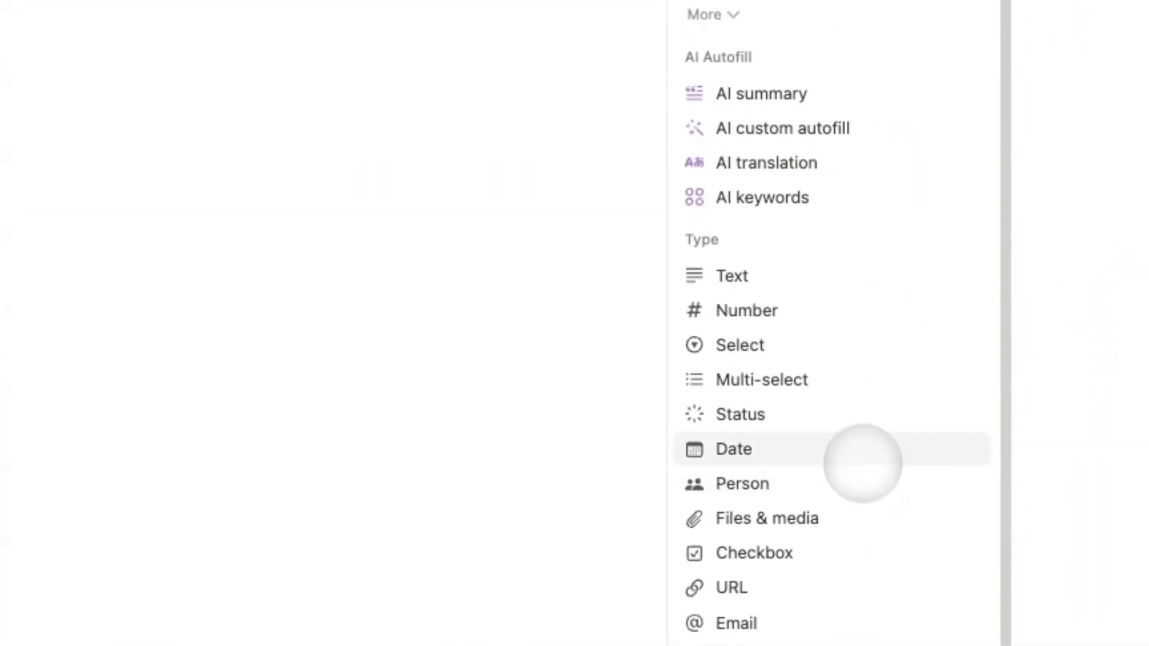
pyautogui.click(838, 413)
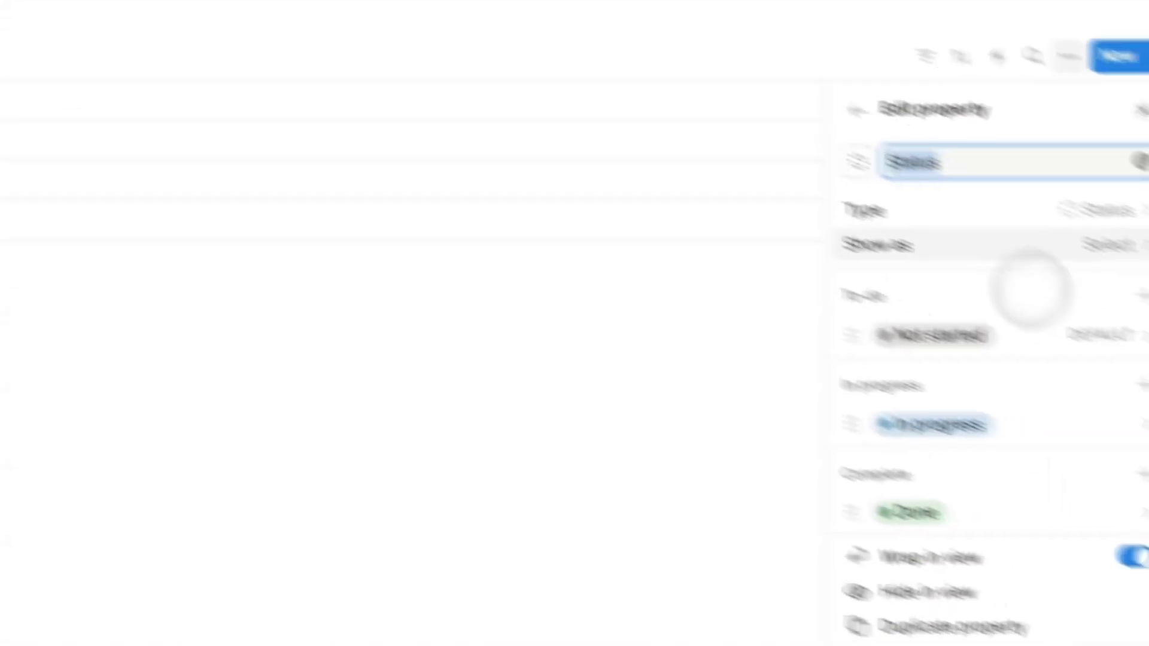
pyautogui.click(940, 366)
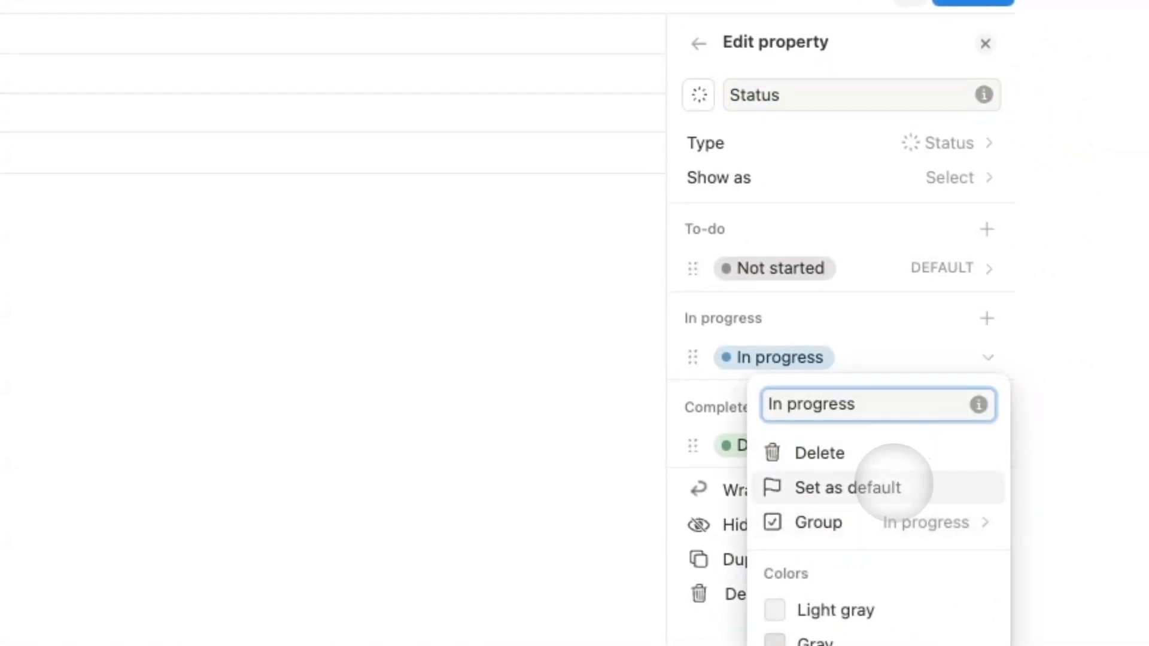
pyautogui.click(879, 485)
pyautogui.click(114, 583)
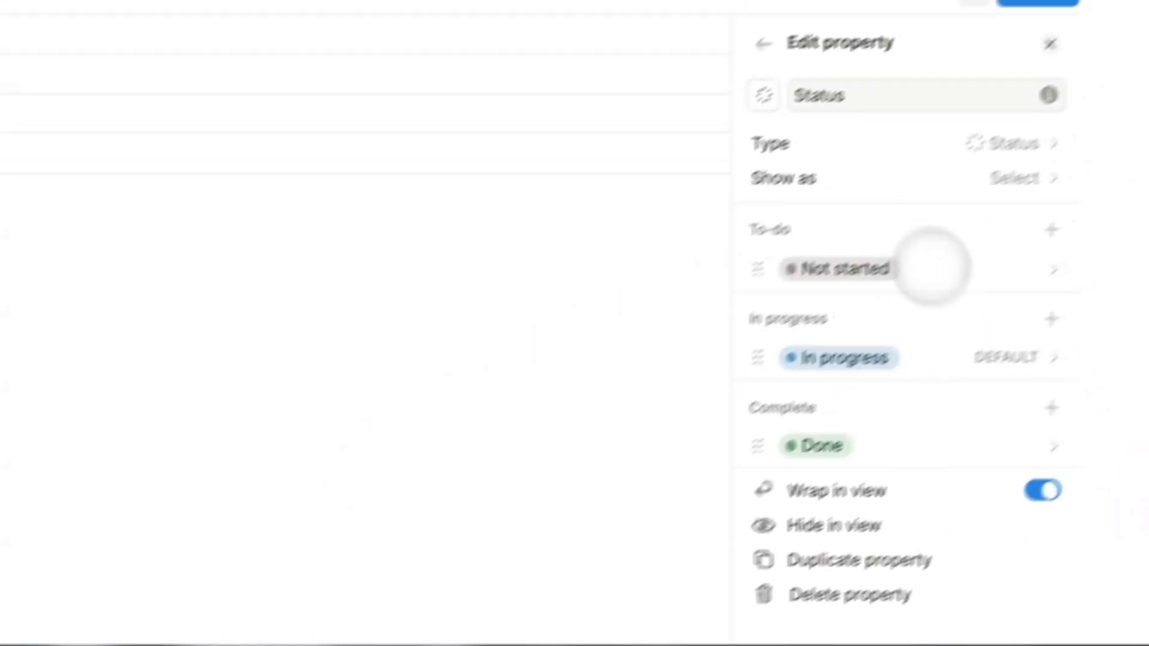
pyautogui.click(976, 268)
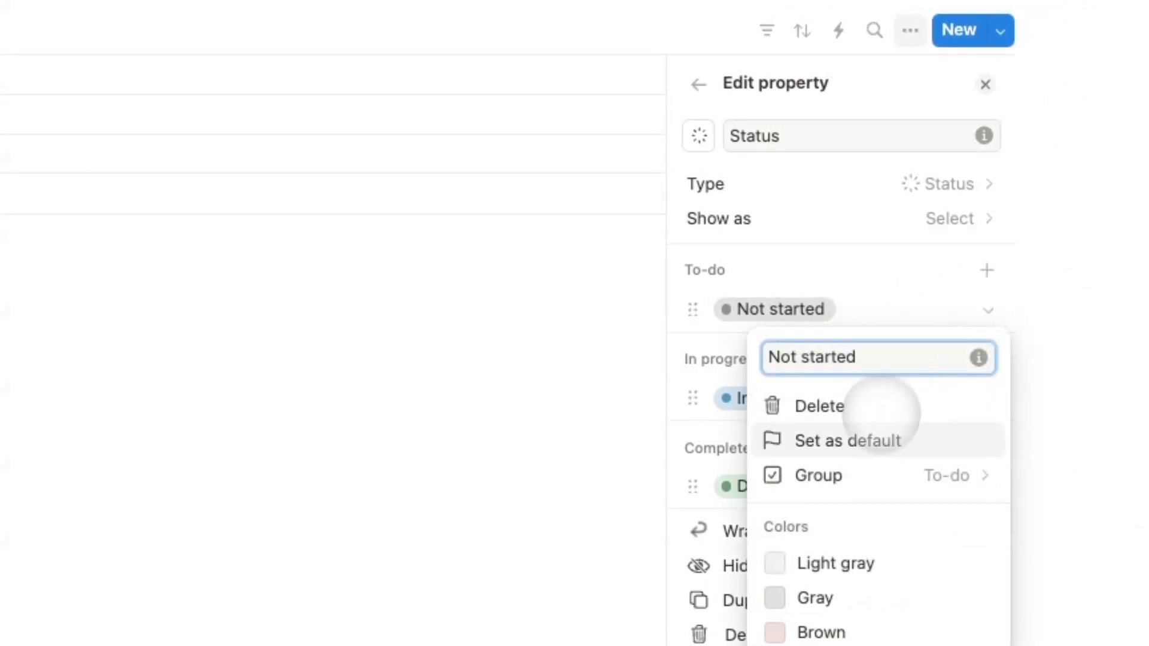
pyautogui.click(849, 407)
pyautogui.click(513, 571)
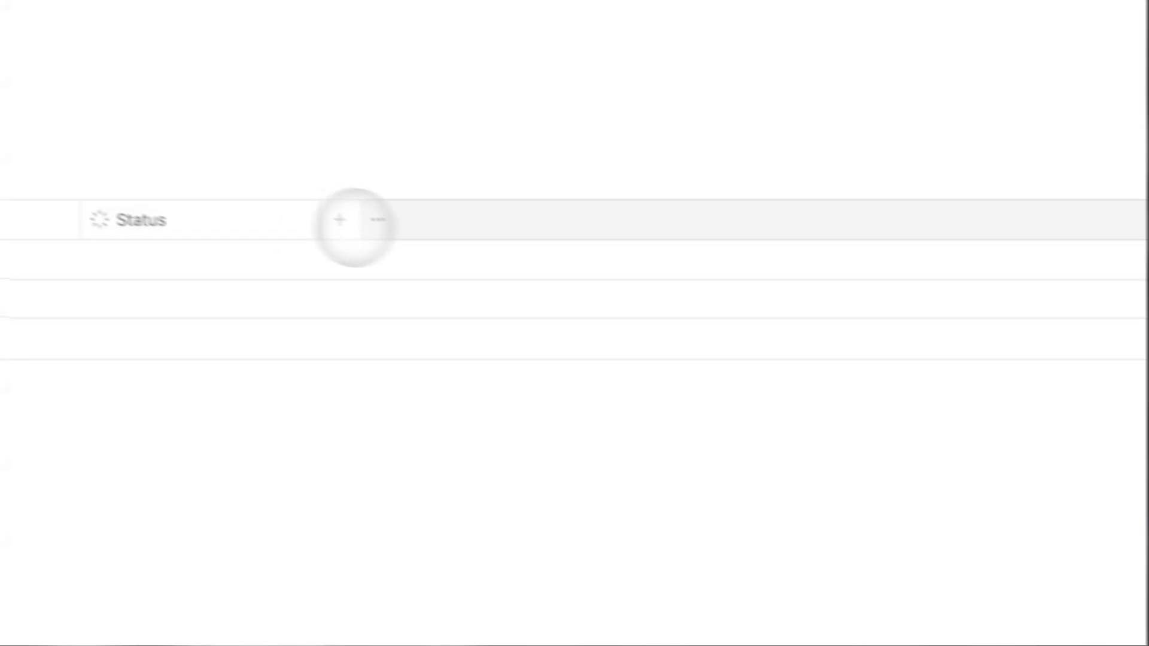
# Add a formula property named 'No. of Minutes' with a number-sign icon.
pyautogui.click(389, 234)
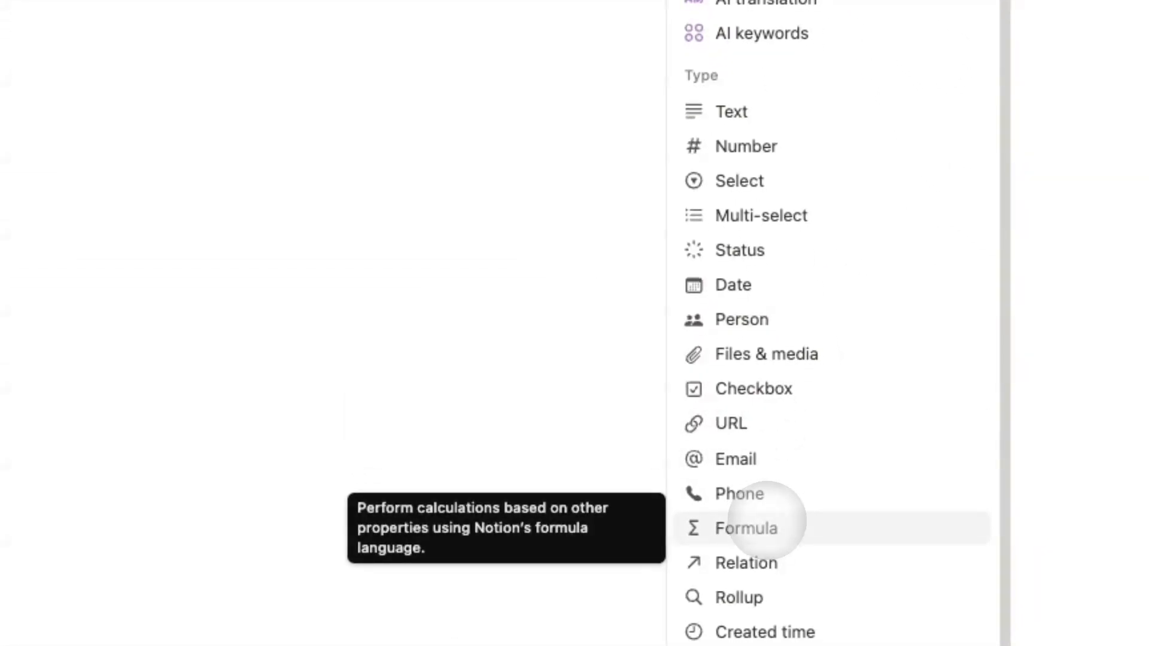
pyautogui.click(766, 521)
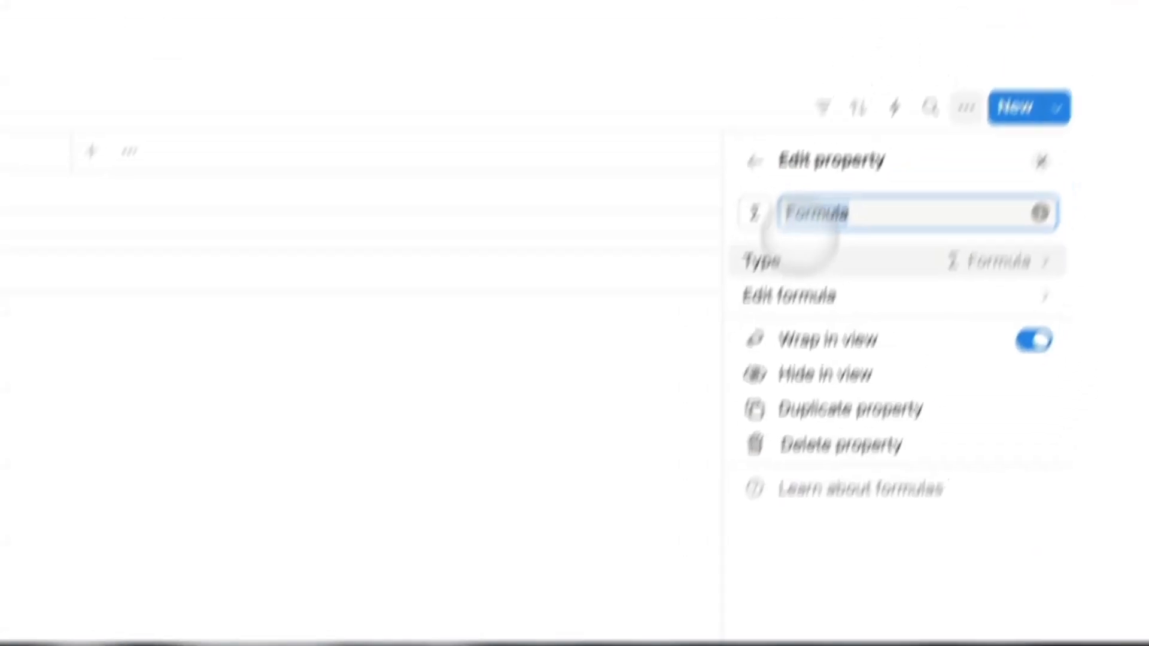
pyautogui.write('H')
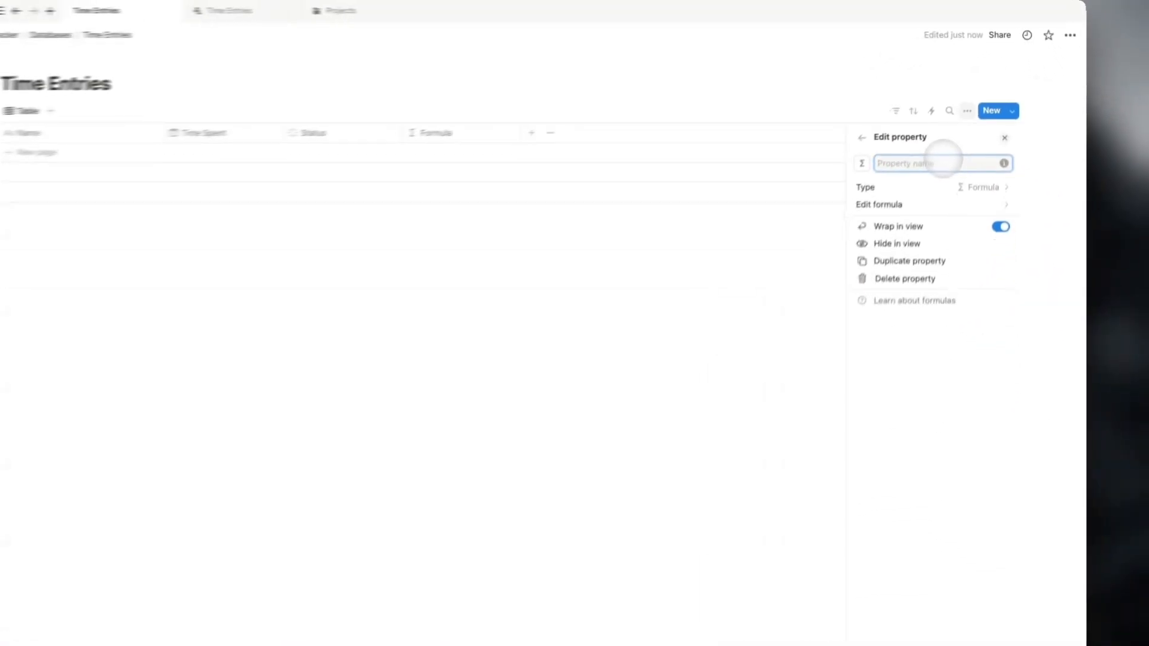
pyautogui.press('BackSpace')
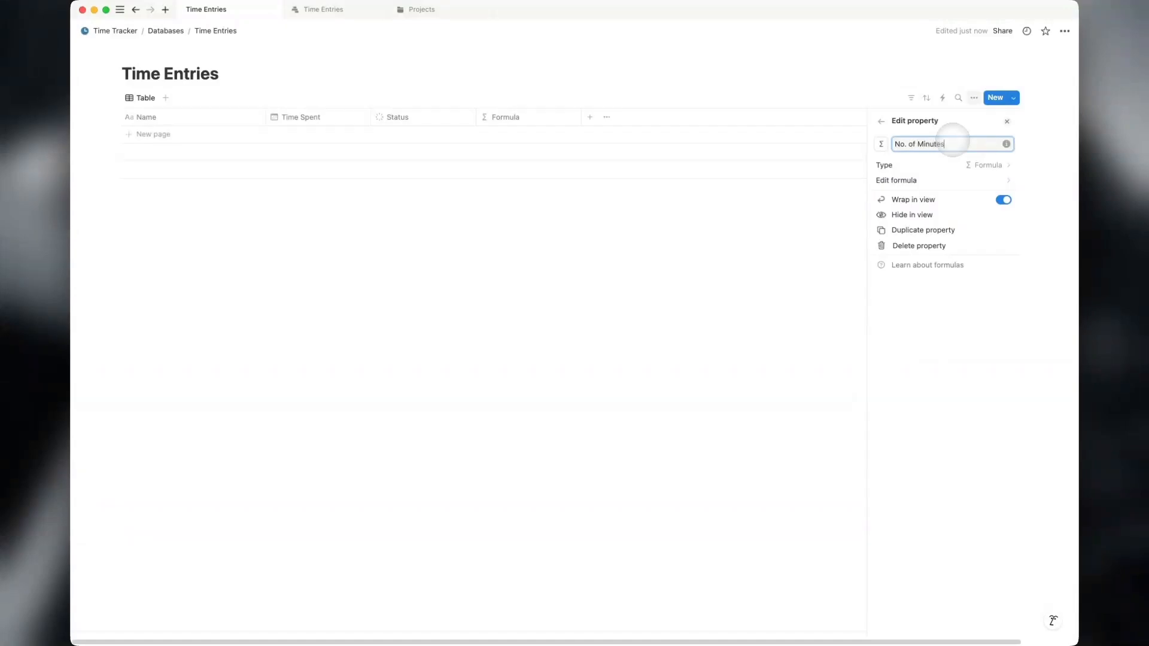
pyautogui.click(880, 144)
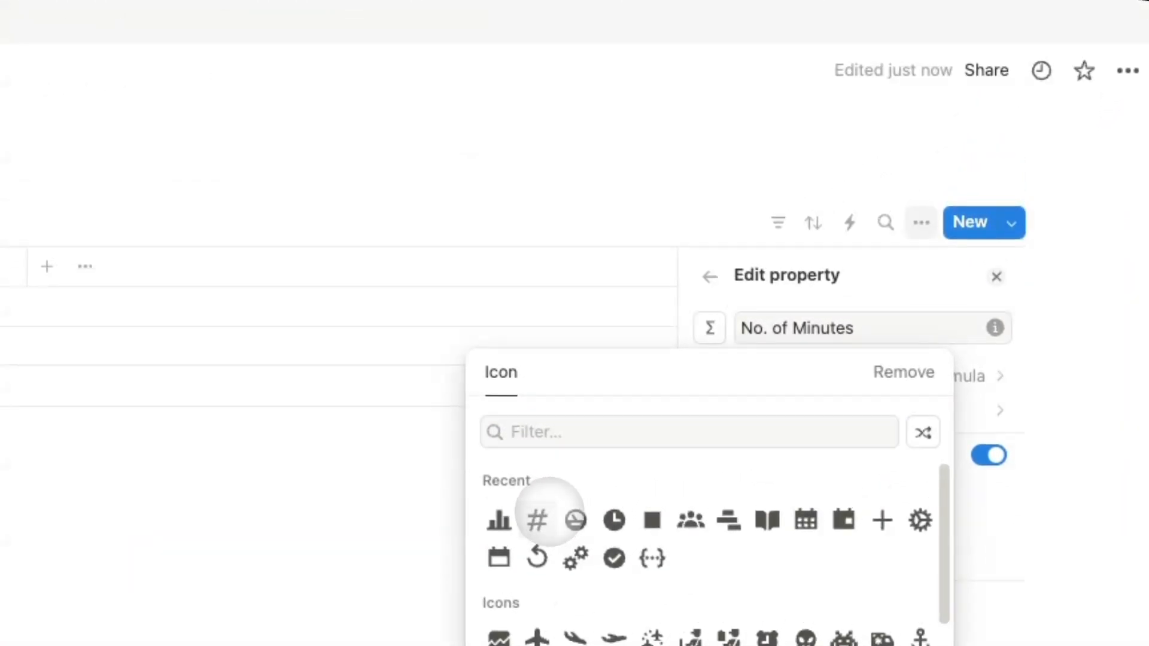
pyautogui.click(544, 516)
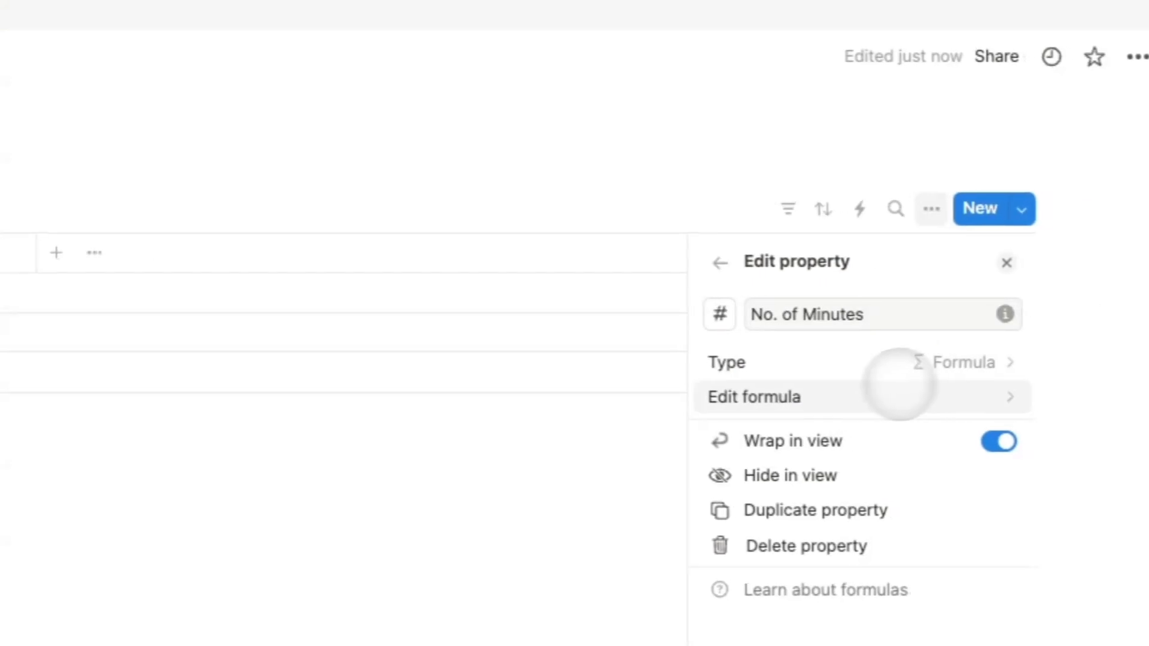
# Copy the existing Minutes formula into No. of Minutes: dateBetween(dateEnd(Time Spent), dateStart(Time Spent), "minutes"), and save.
pyautogui.click(899, 385)
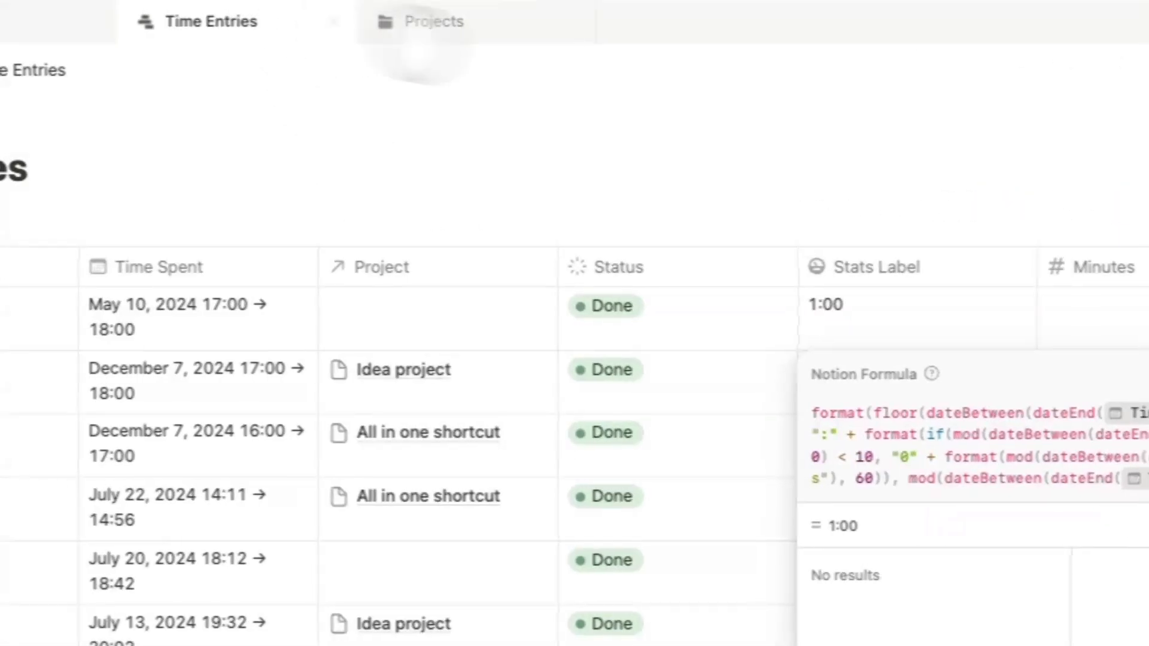
pyautogui.click(1132, 266)
pyautogui.click(1140, 303)
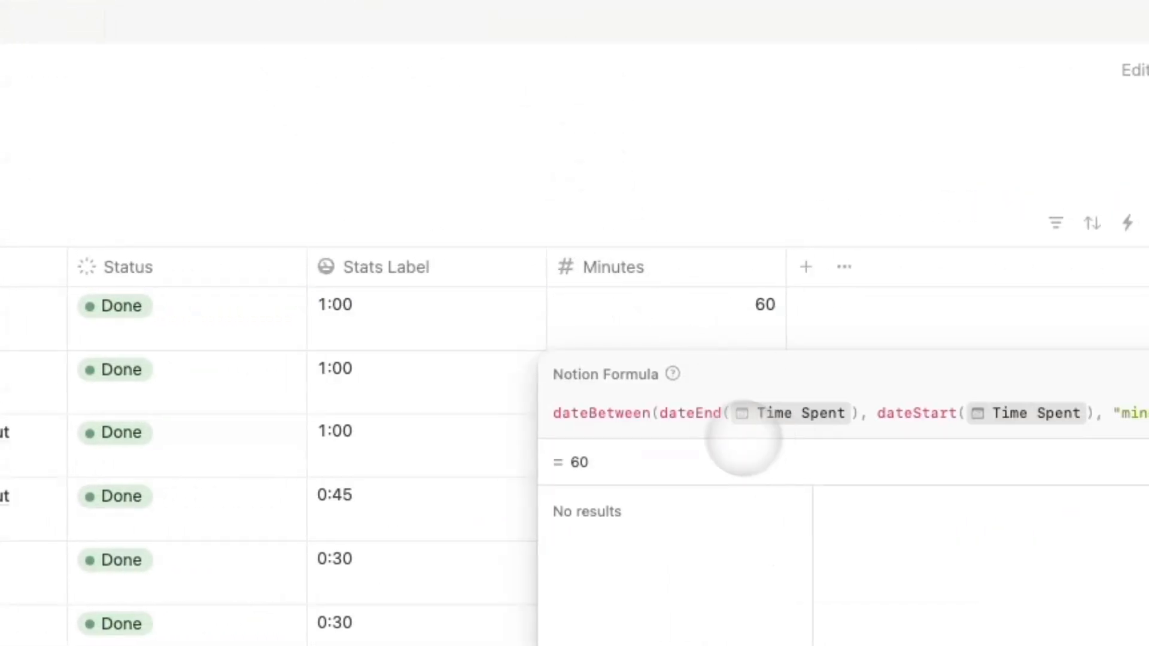
pyautogui.tripleClick(708, 411)
pyautogui.click(346, 20)
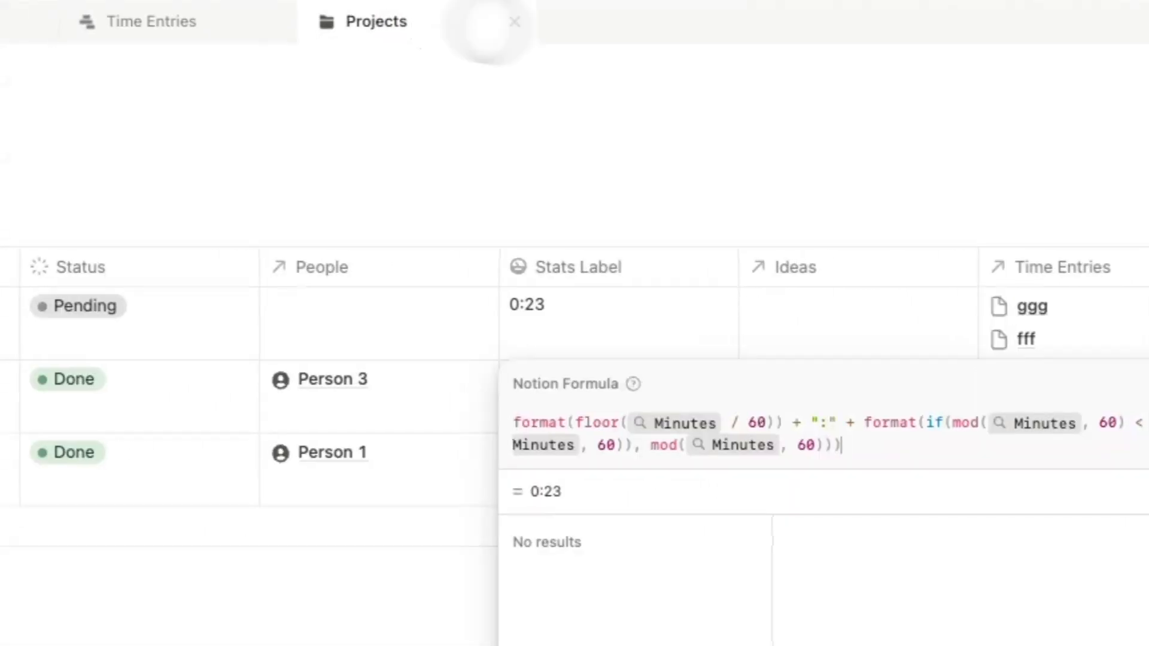
pyautogui.moveTo(226, 20)
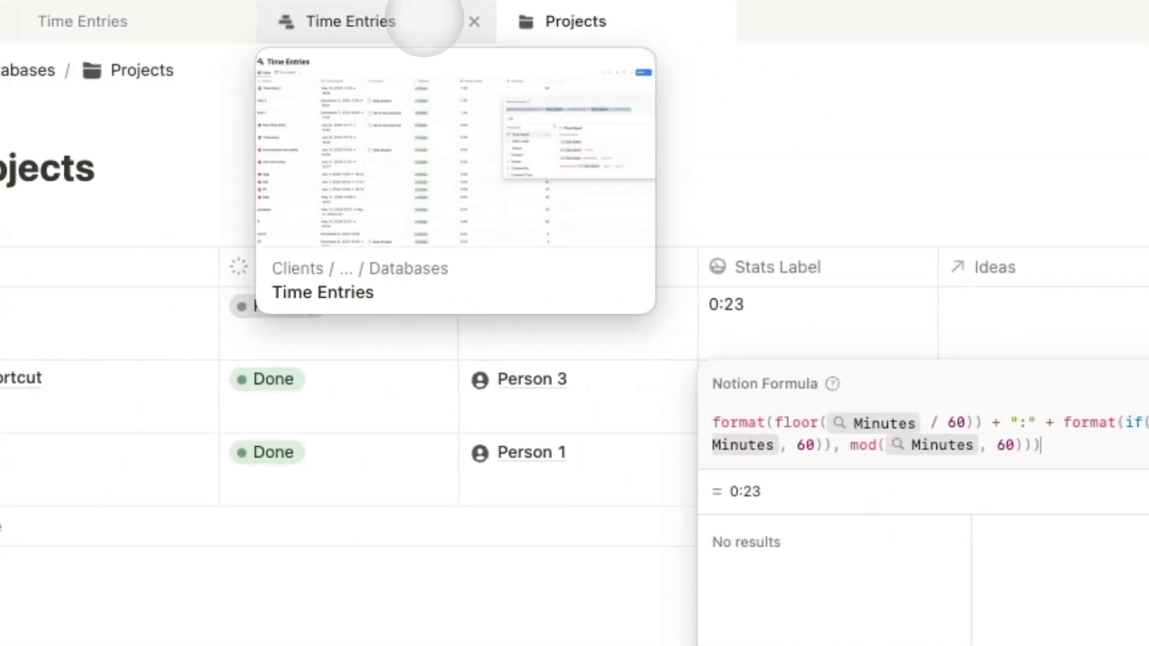
pyautogui.click(424, 18)
pyautogui.click(860, 311)
pyautogui.tripleClick(778, 413)
pyautogui.hotkey('ctrl', 'c')
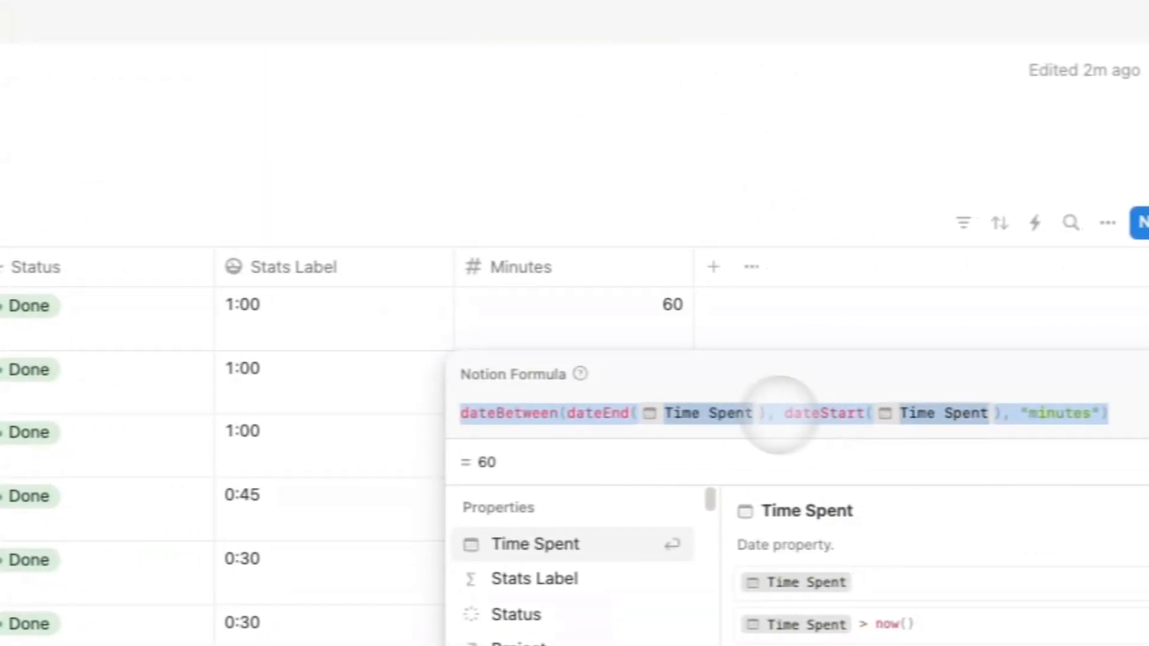
pyautogui.click(281, 13)
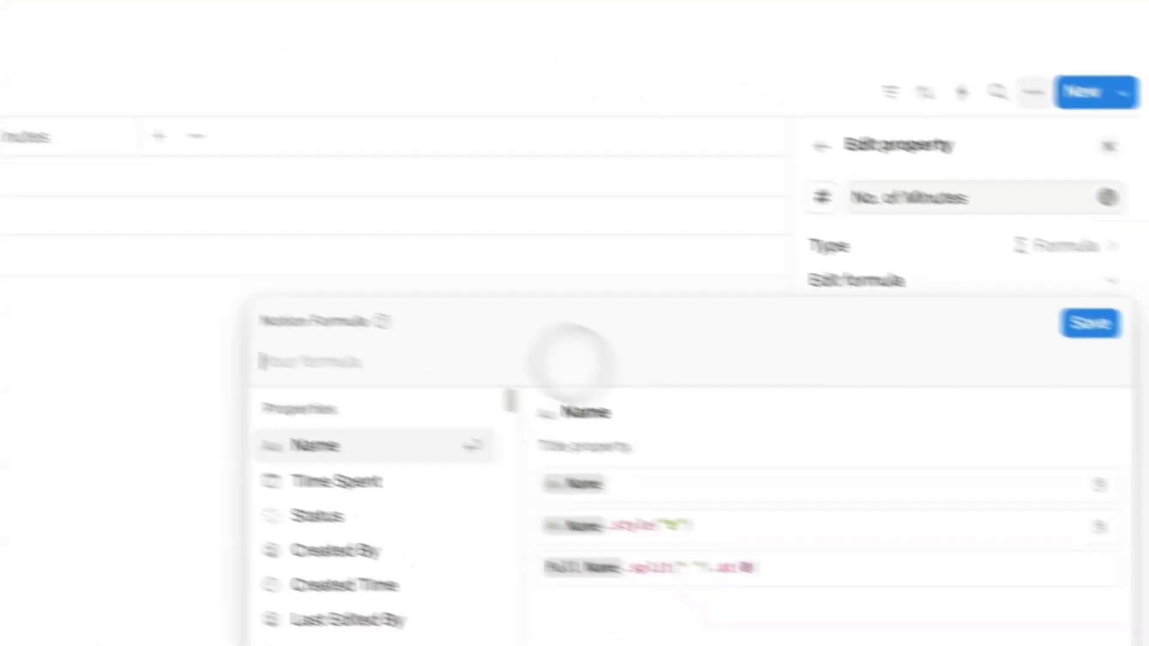
pyautogui.hotkey('ctrl', 'v')
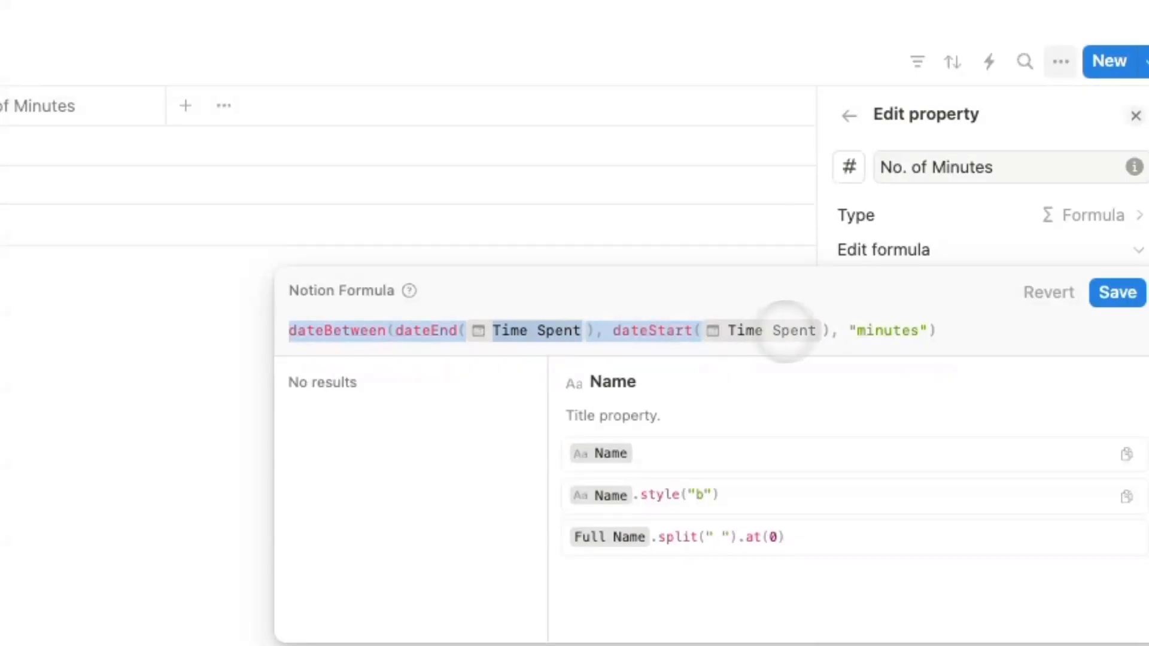
pyautogui.moveTo(843, 330); pyautogui.dragTo(976, 336)
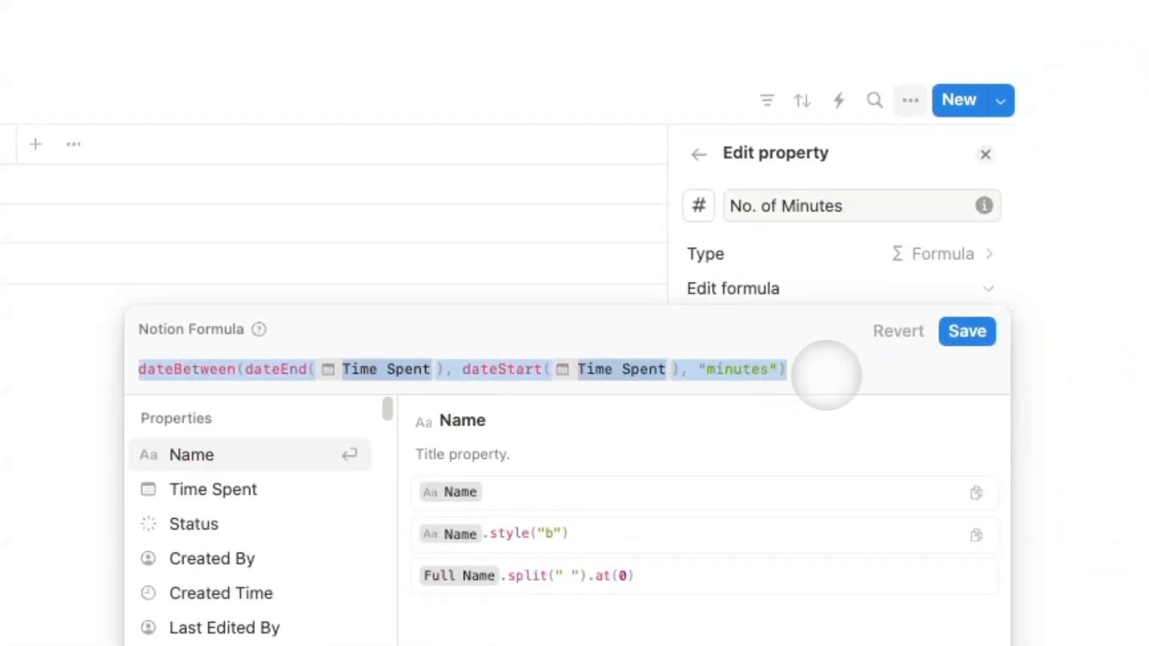
pyautogui.click(826, 375)
pyautogui.click(969, 332)
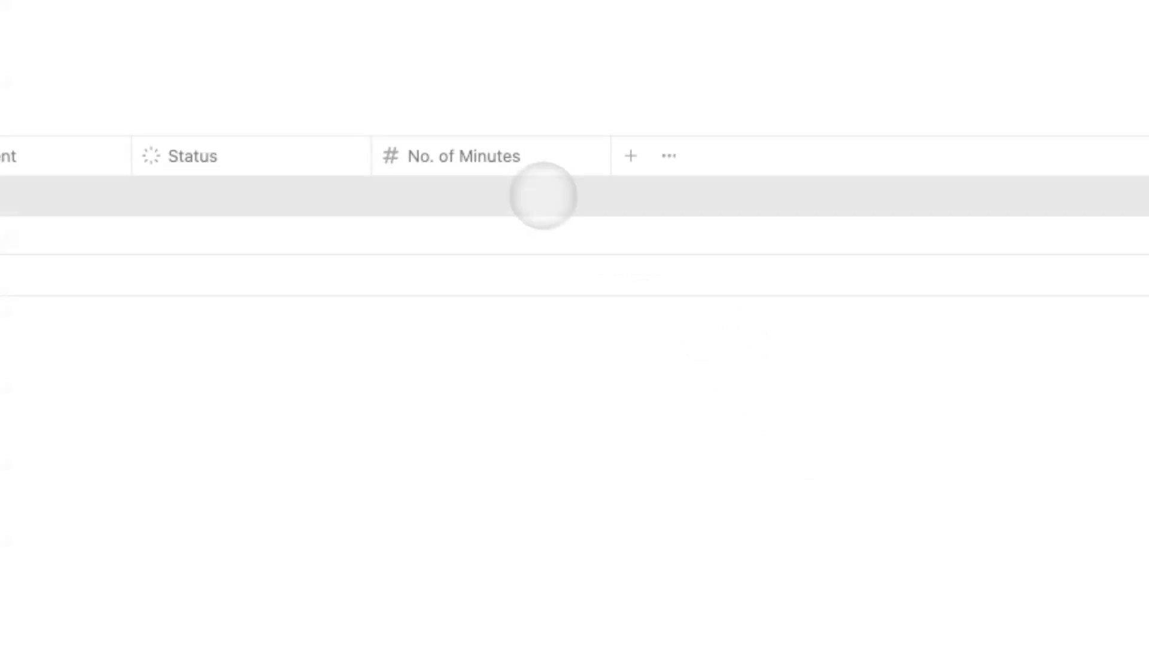
# Add a formula property named 'Time Spent Label' to Time Entries.
pyautogui.click(500, 200)
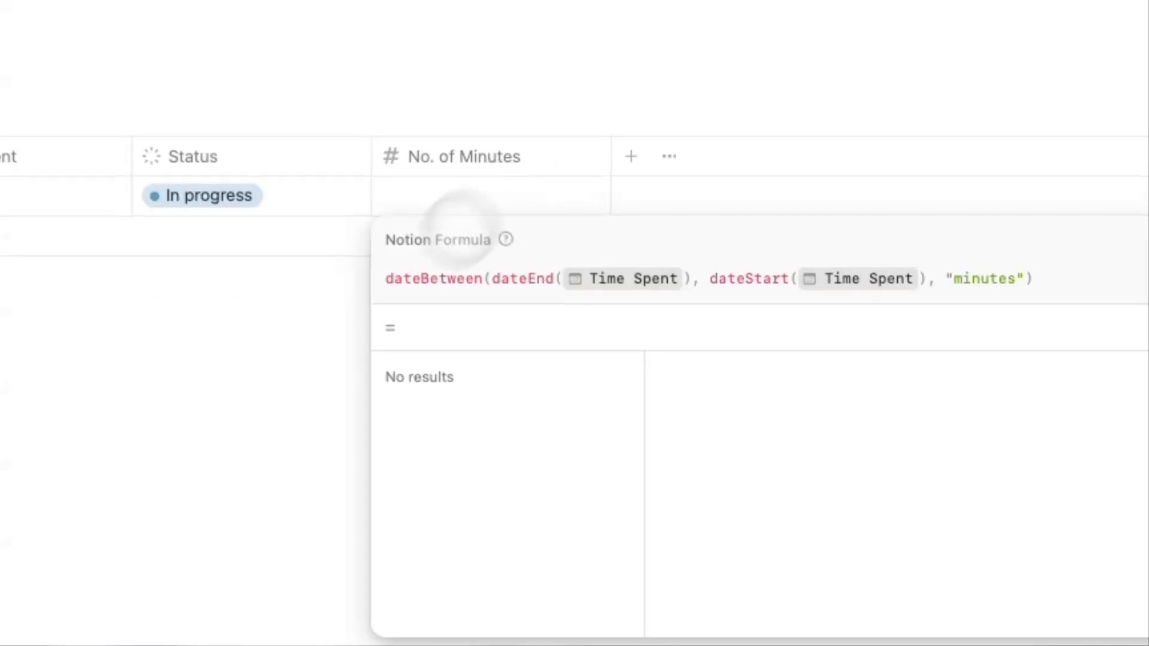
pyautogui.press('Escape')
pyautogui.click(631, 156)
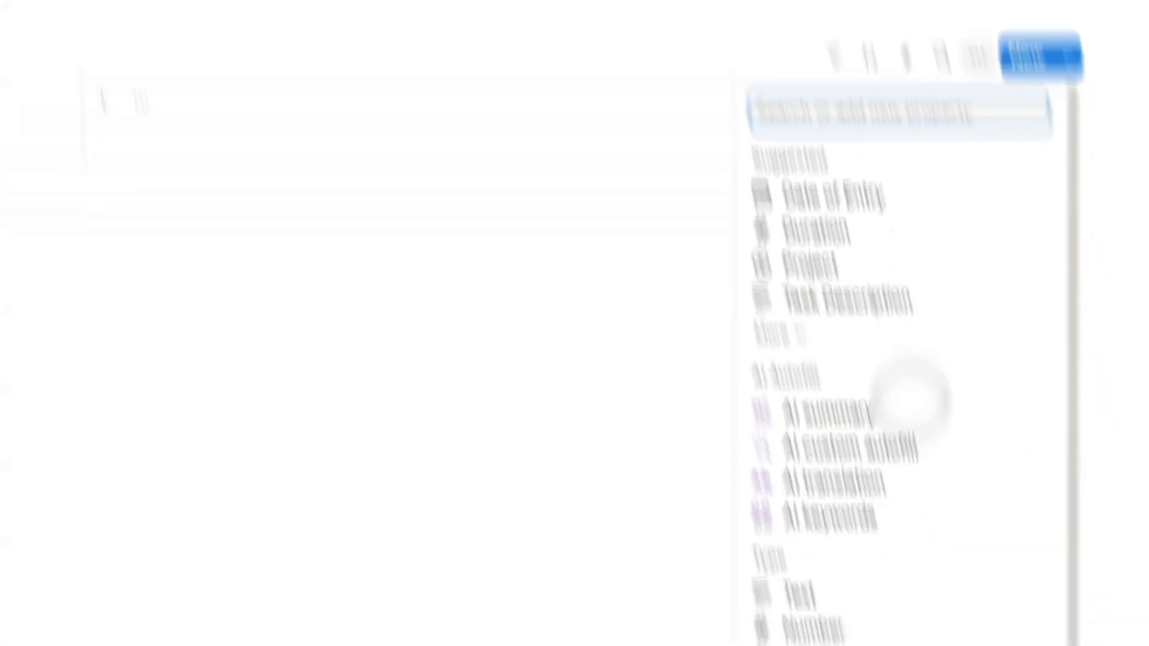
pyautogui.click(805, 512)
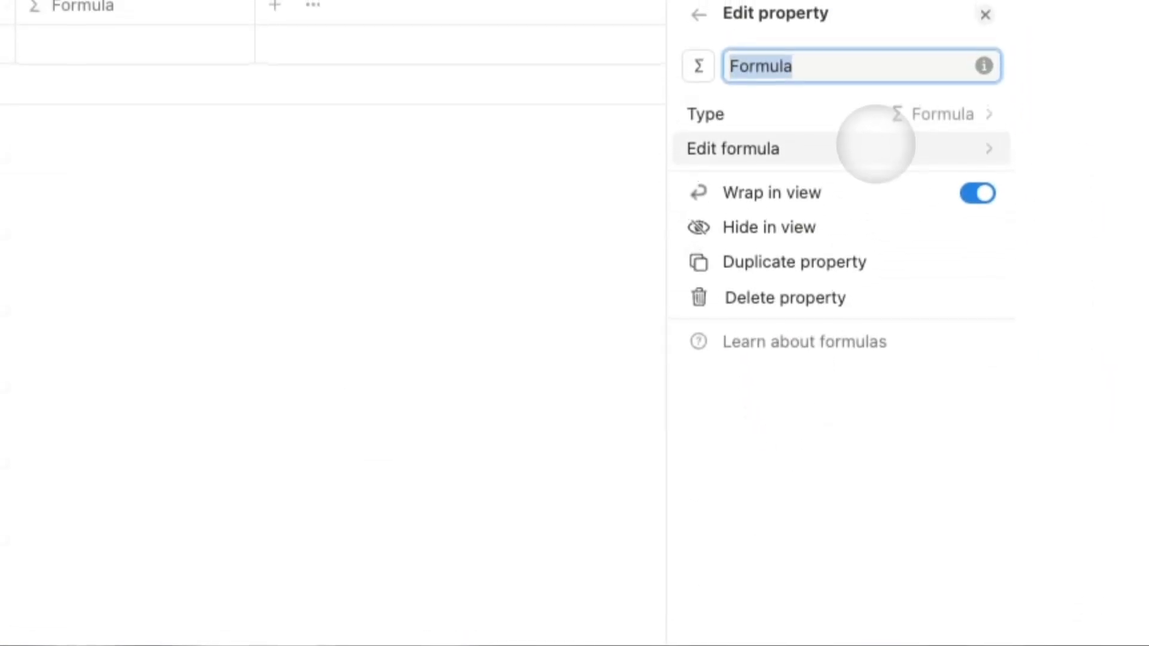
pyautogui.write('Time Spent Label')
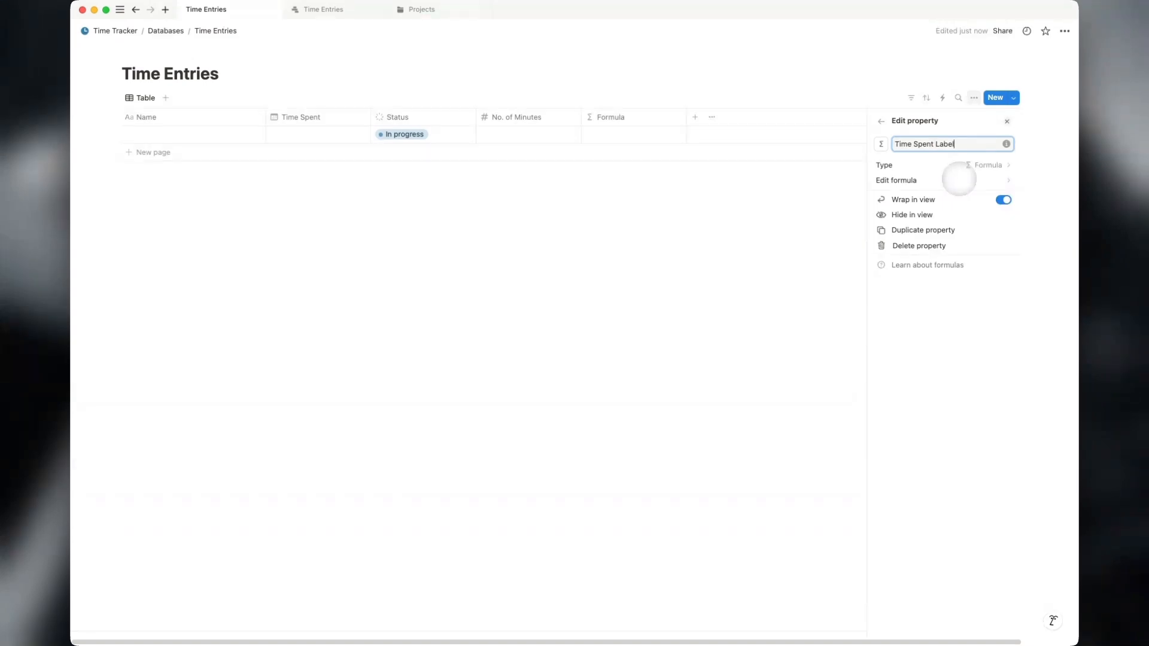
pyautogui.click(960, 179)
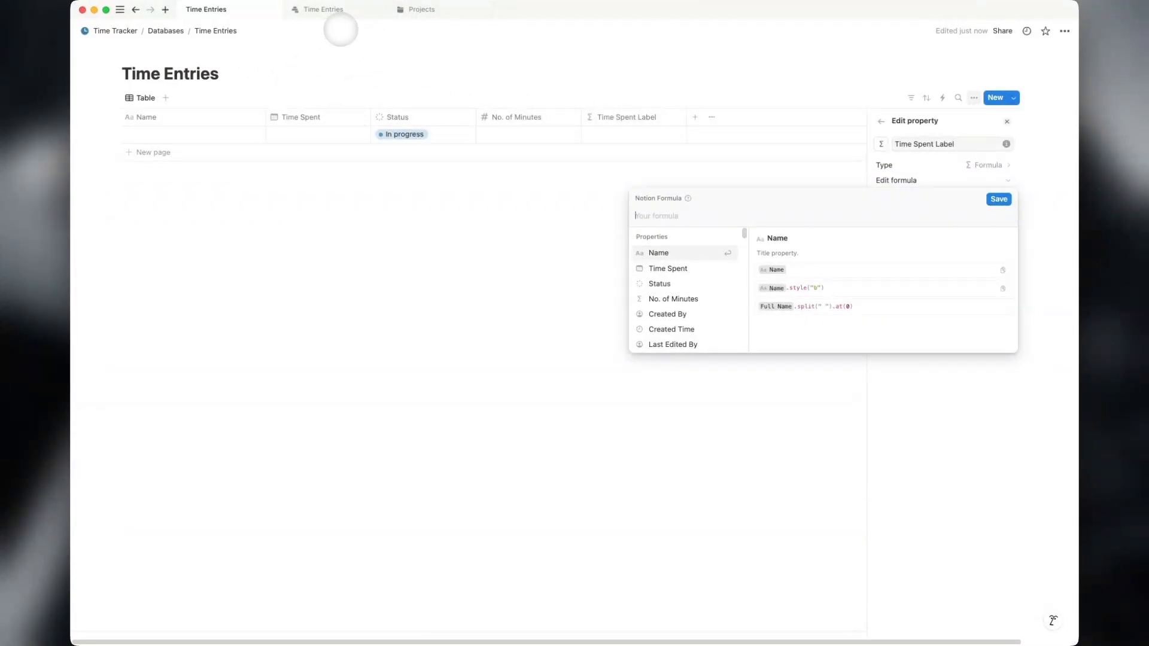
# Paste the other database's Stats Label formula into Time Spent Label, save, and name the first entry 'Test 1'.
pyautogui.click(341, 11)
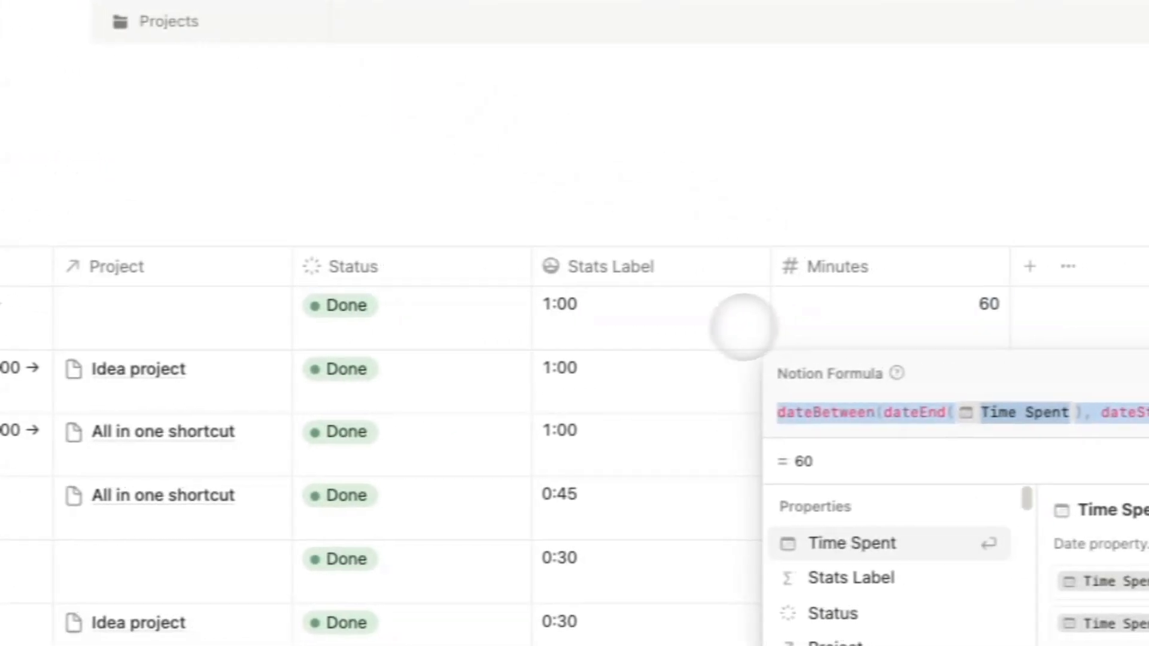
pyautogui.click(744, 327)
pyautogui.click(709, 326)
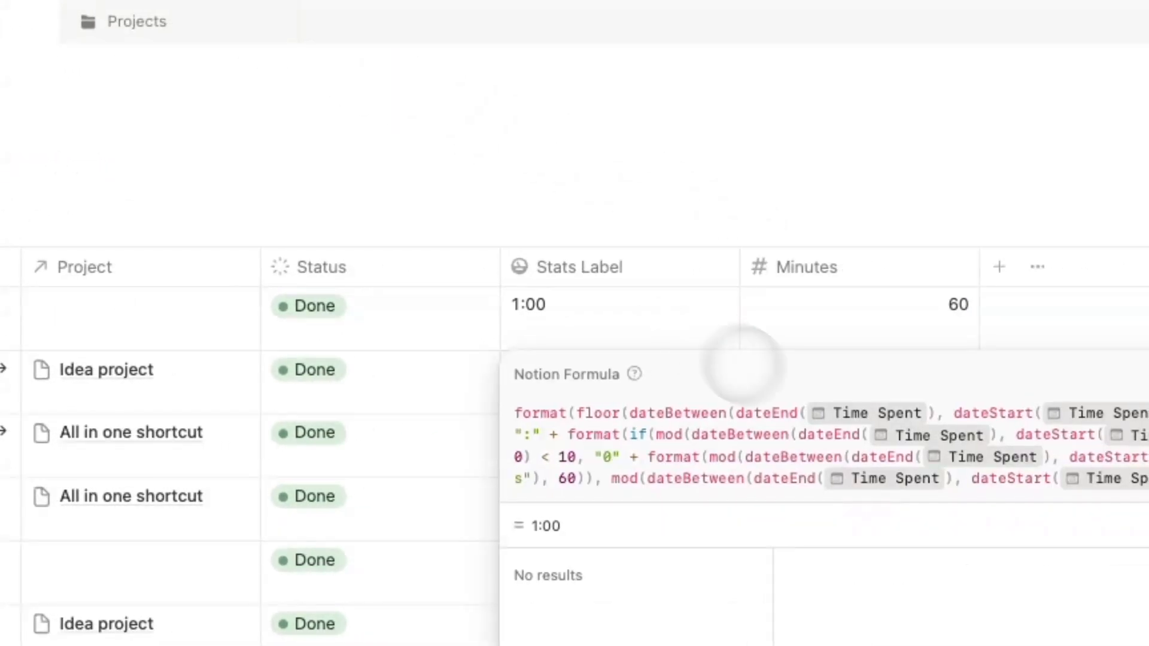
pyautogui.tripleClick(724, 436)
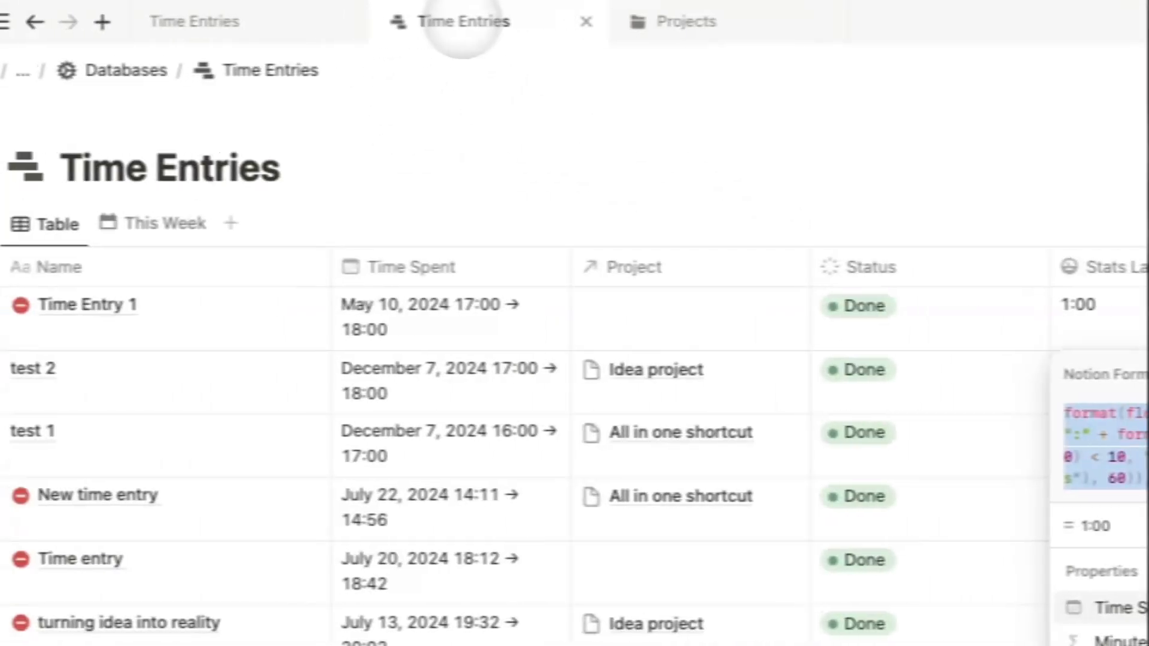
pyautogui.click(308, 31)
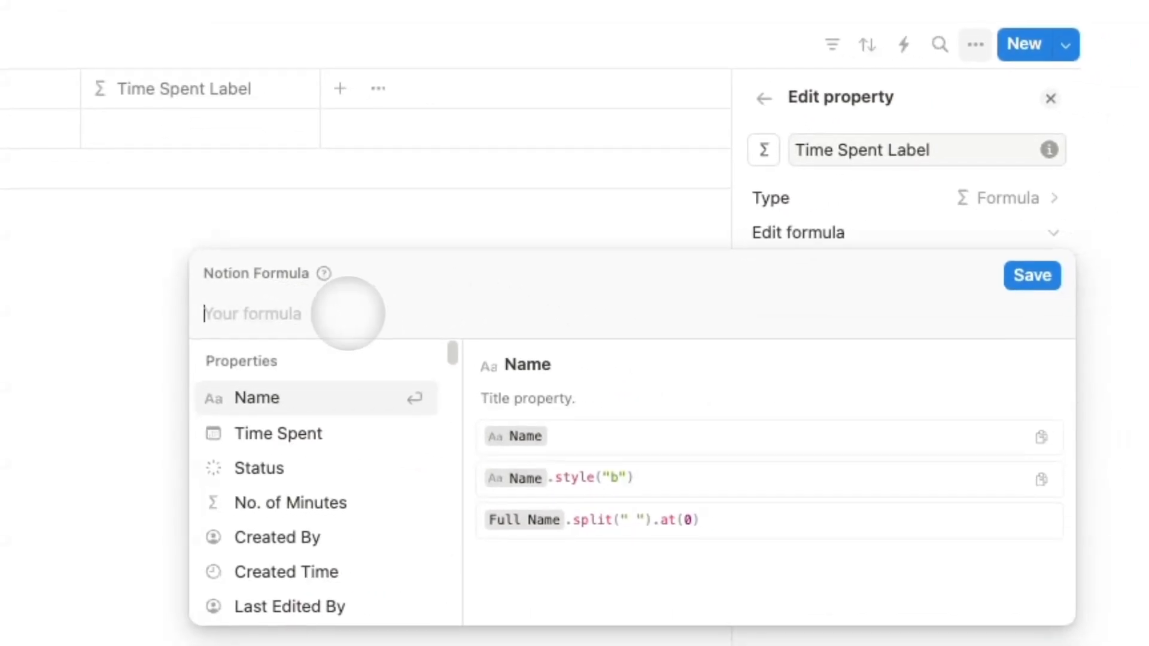
pyautogui.write('format(floor(dateBetween(dateEnd(Time Spent), dateStart(Time Spent), "minutes") / 60)) + ":" + format(if(mod(dateBetween(dateEnd(Time Spent), dateStart(Time Spent), "minutes"), 60) < 10, "0" + format(mod(dateBetween(dateEnd(Time Spent), dateStart(Time Spent), "minutes"), 60)), mod(dateBetween(dateEnd(Time Spent), dateStart(Time Spent), "minutes"), 60)))')
pyautogui.click(977, 305)
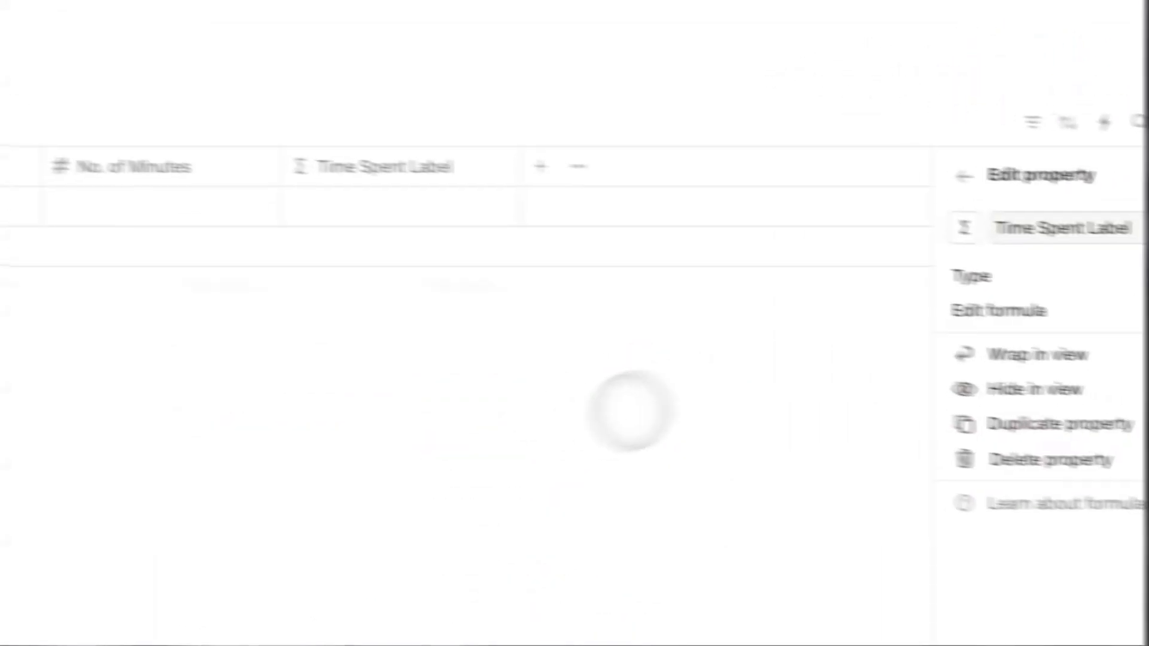
pyautogui.click(80, 286)
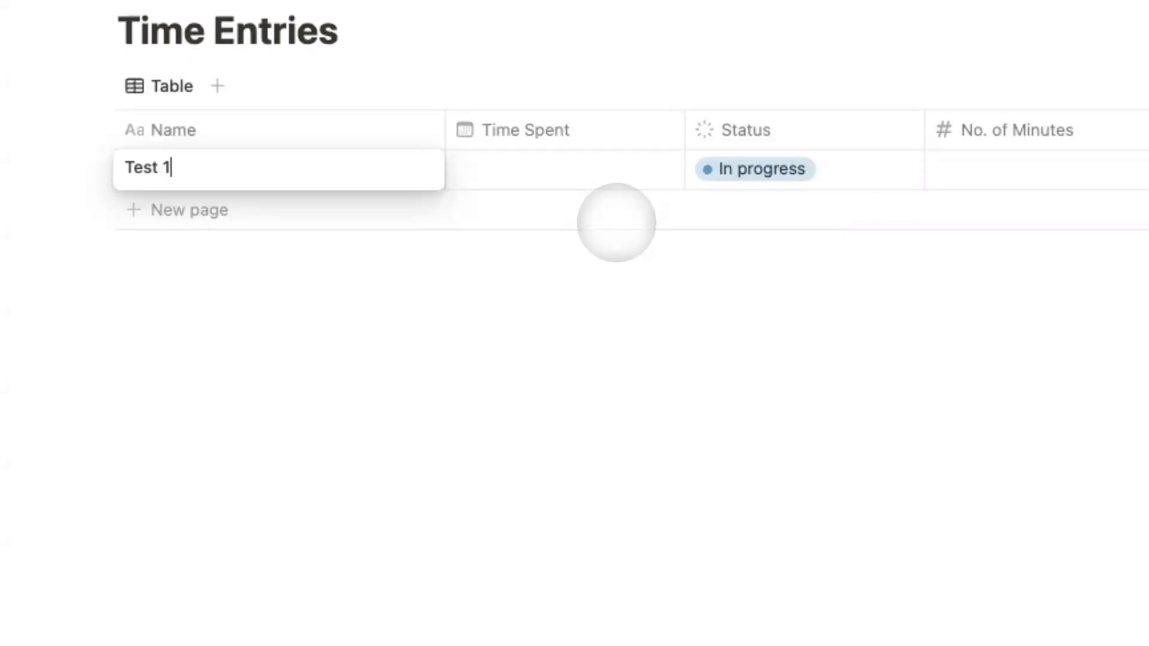
# Give Test 1 a Time Spent range of December 8, 2024 15:00 → 16:00 and status Done.
pyautogui.press('Escape')
pyautogui.click(565, 183)
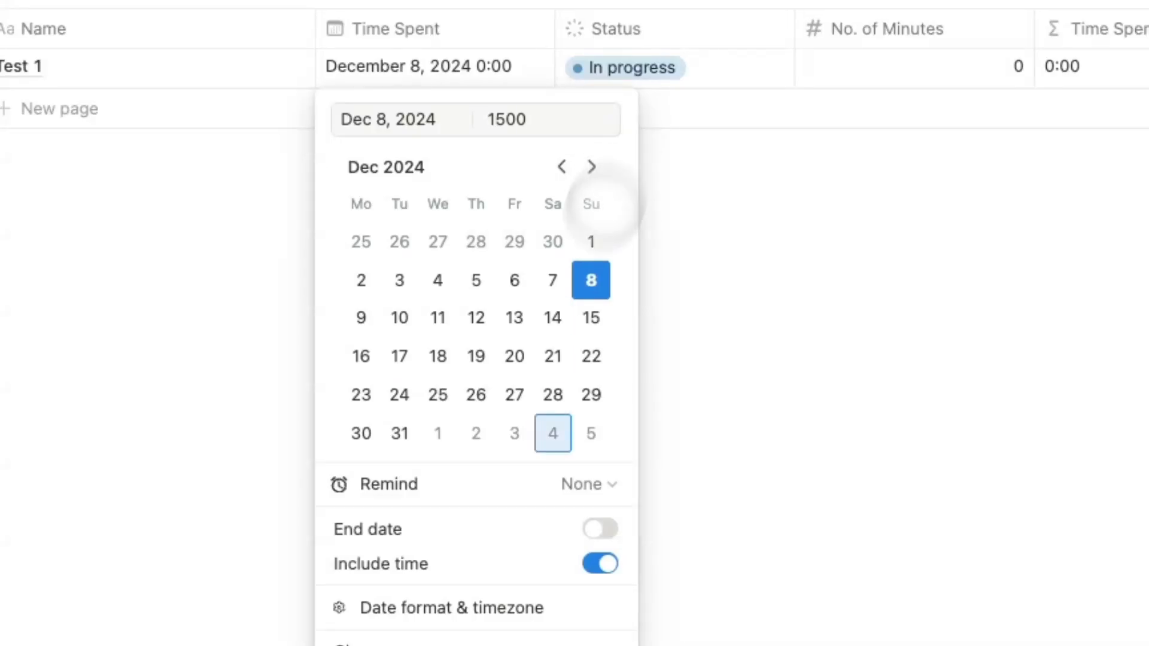
pyautogui.click(599, 527)
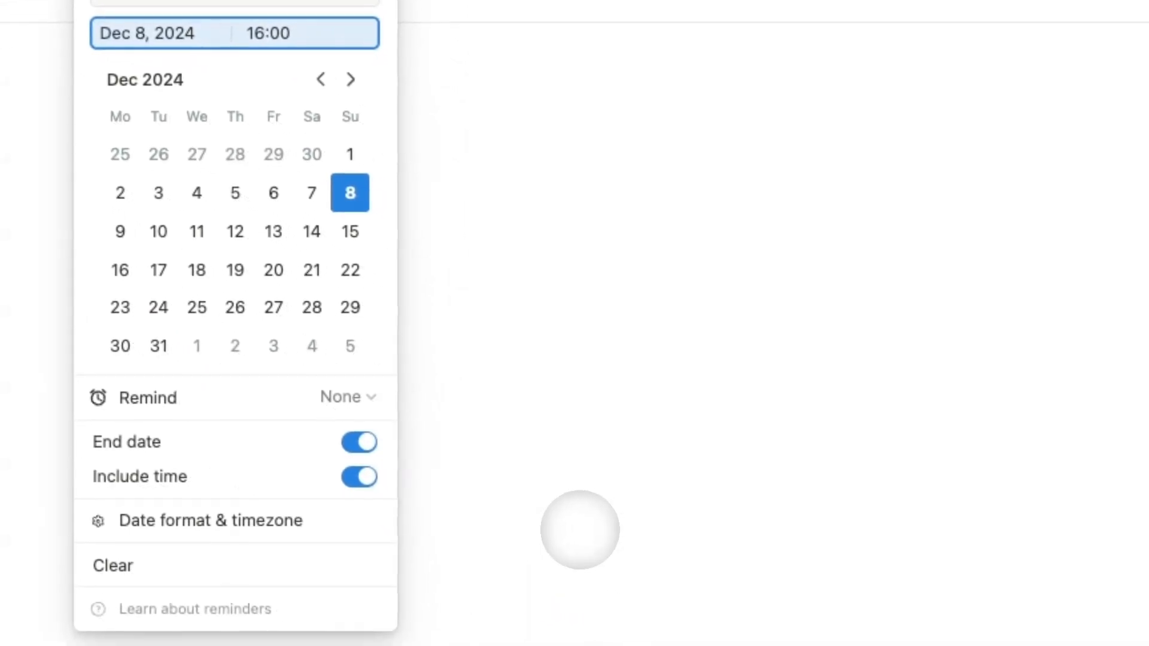
pyautogui.click(579, 531)
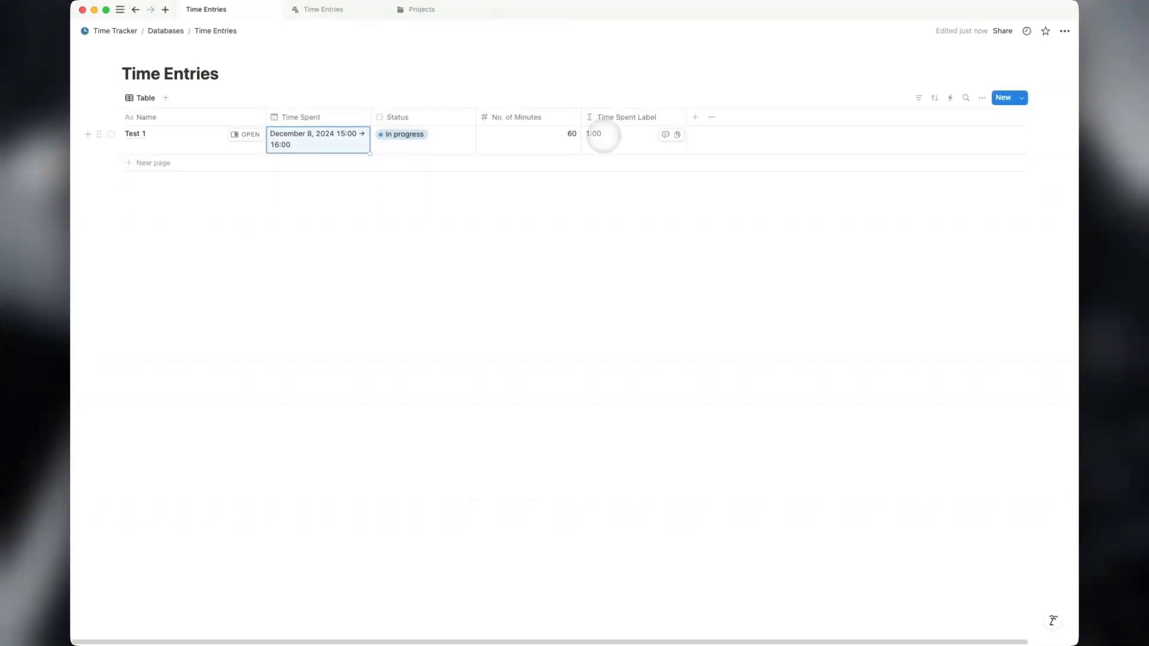
pyautogui.click(432, 138)
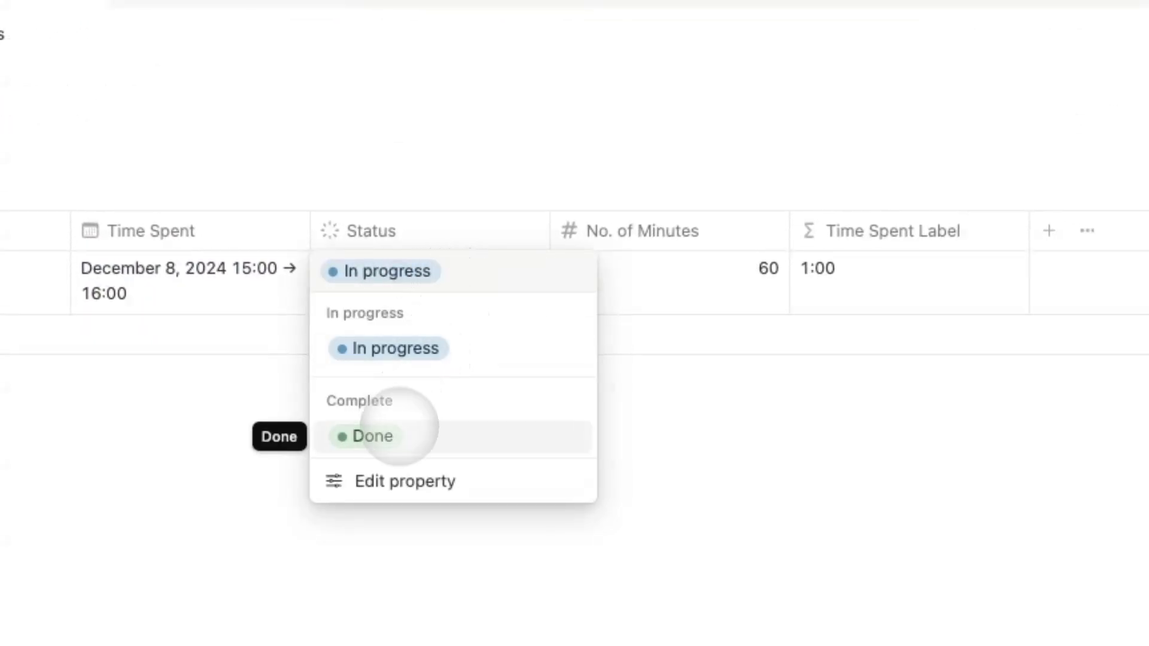
pyautogui.click(413, 441)
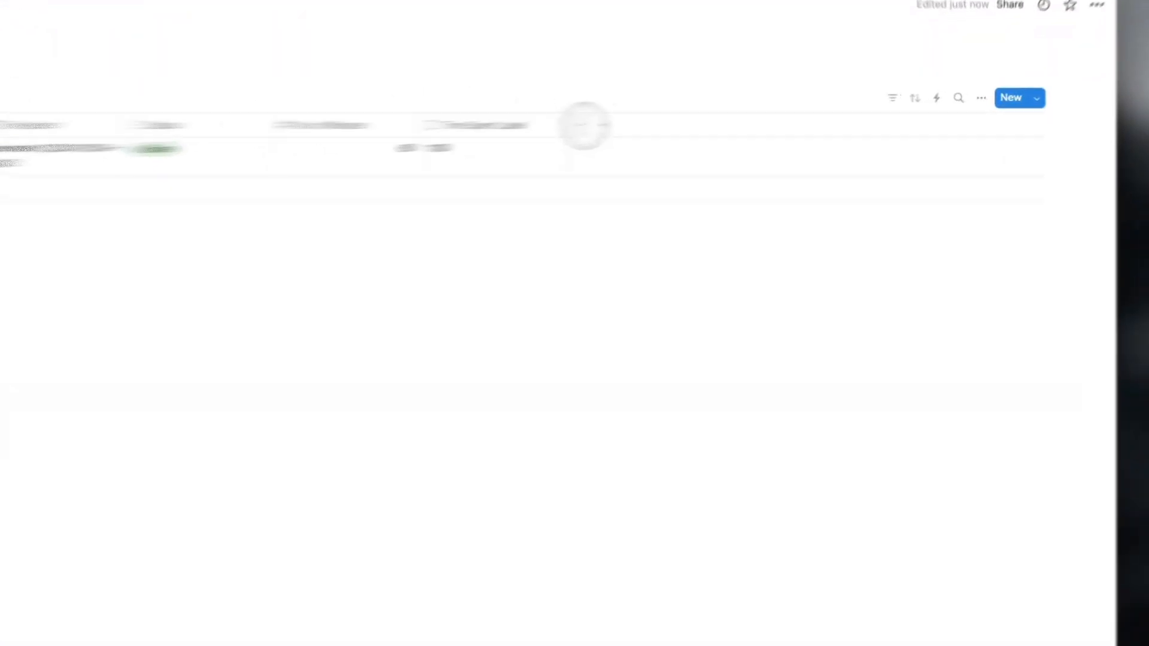
# Add a two-way 'Project' relation from Time Entries to the Projects database, then go up to Databases.
pyautogui.click(695, 116)
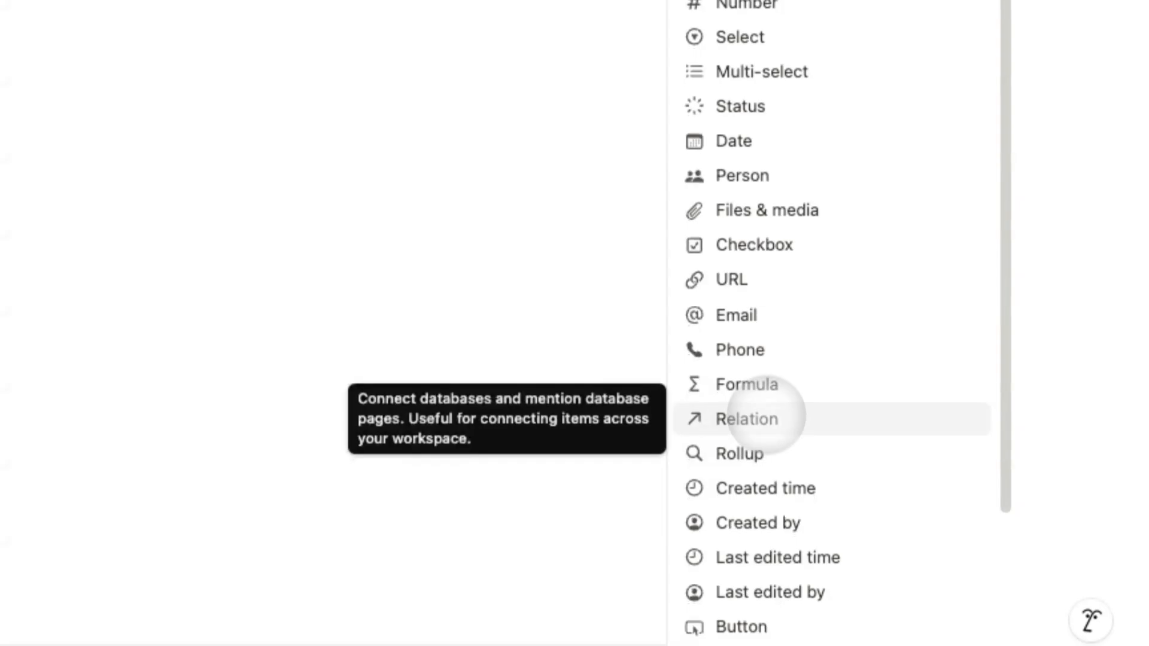
pyautogui.click(755, 526)
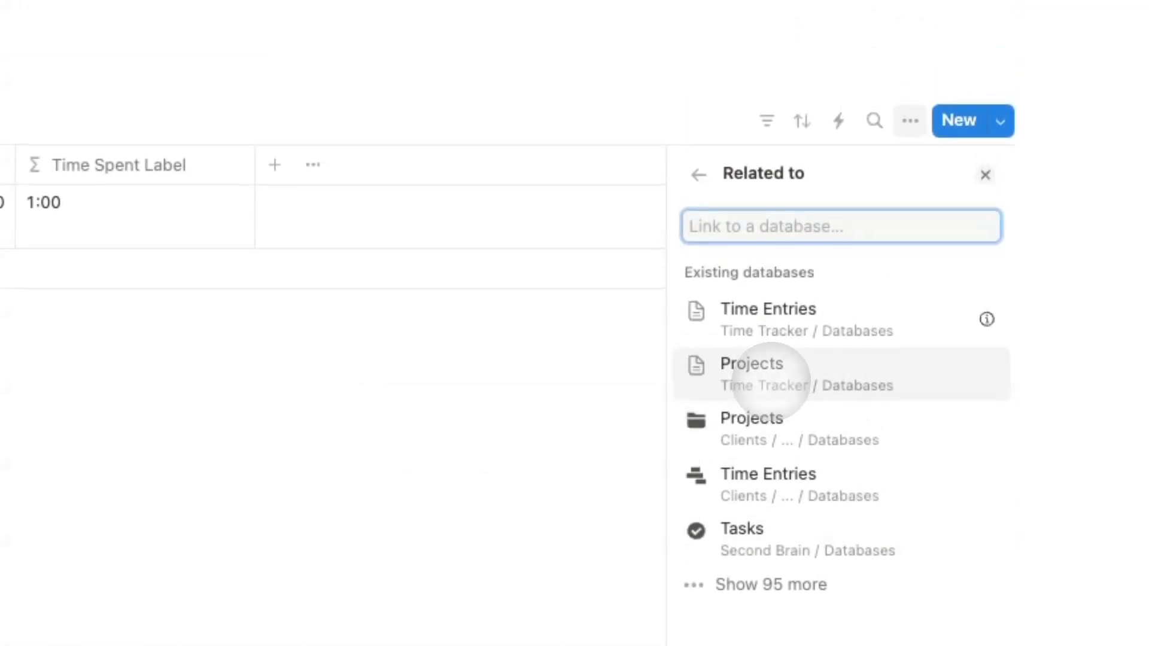
pyautogui.click(764, 365)
pyautogui.click(977, 325)
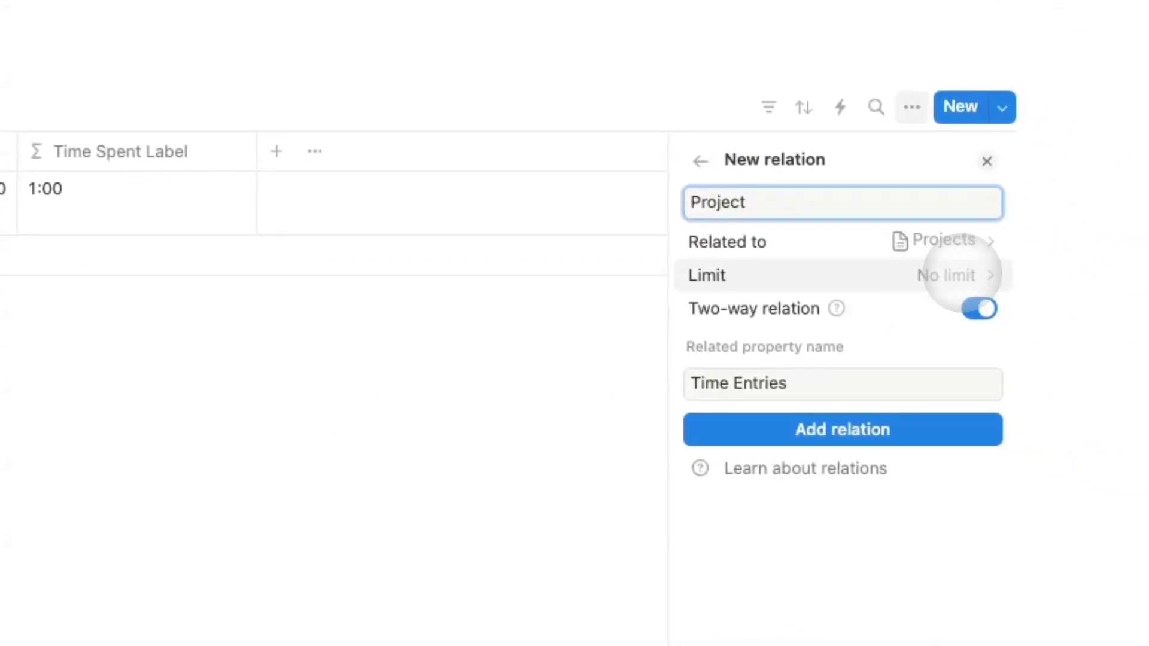
pyautogui.click(880, 429)
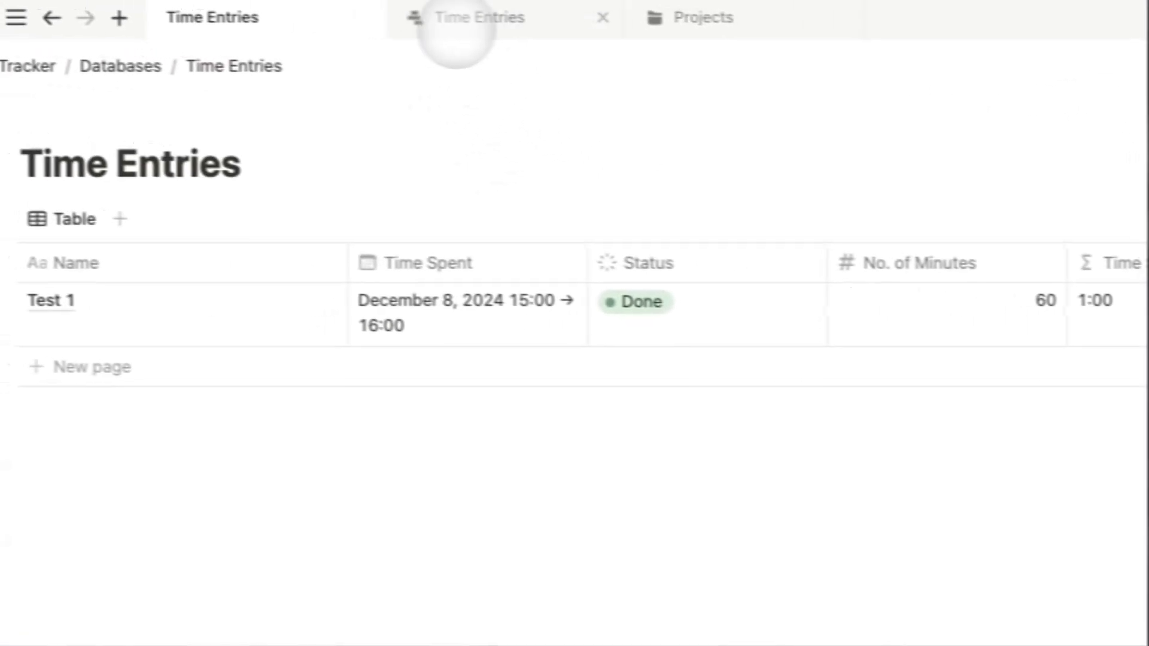
pyautogui.click(120, 66)
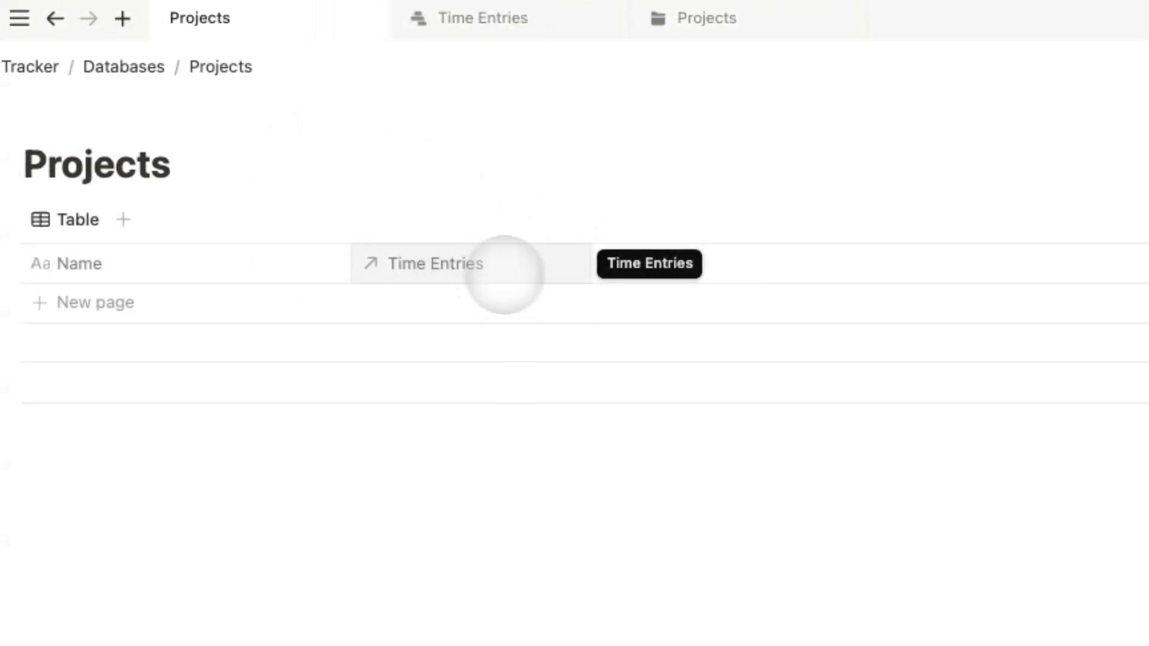
# Give Projects a Status column and a 'Minutes' rollup summing Time Entries' No. of Minutes.
pyautogui.click(610, 263)
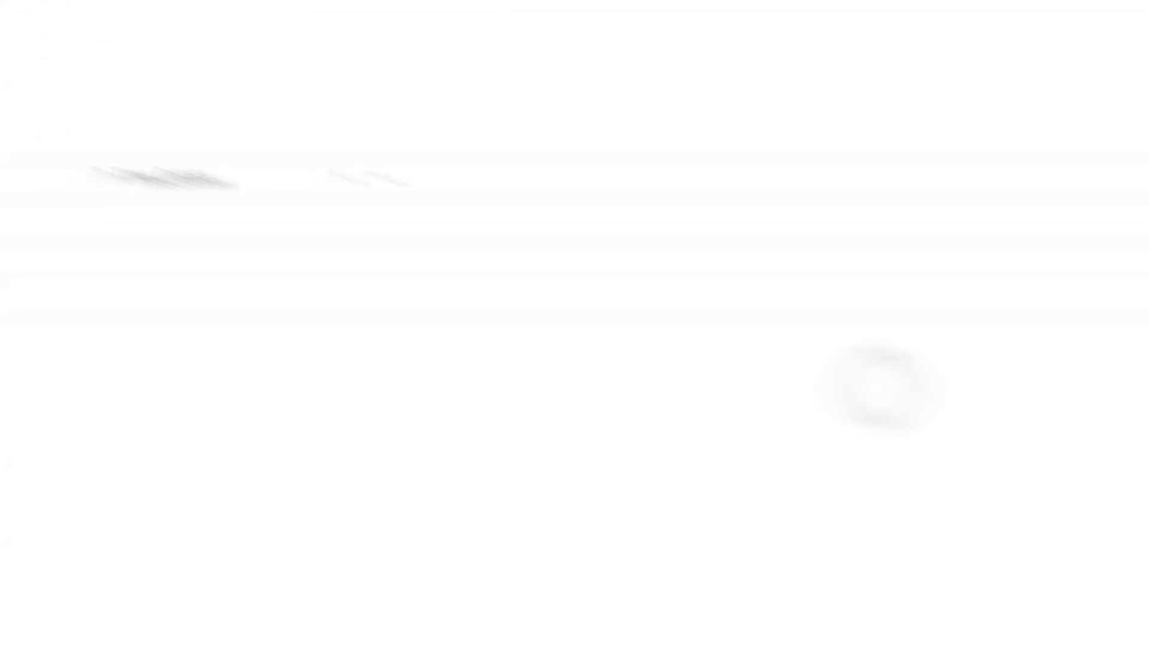
pyautogui.click(882, 525)
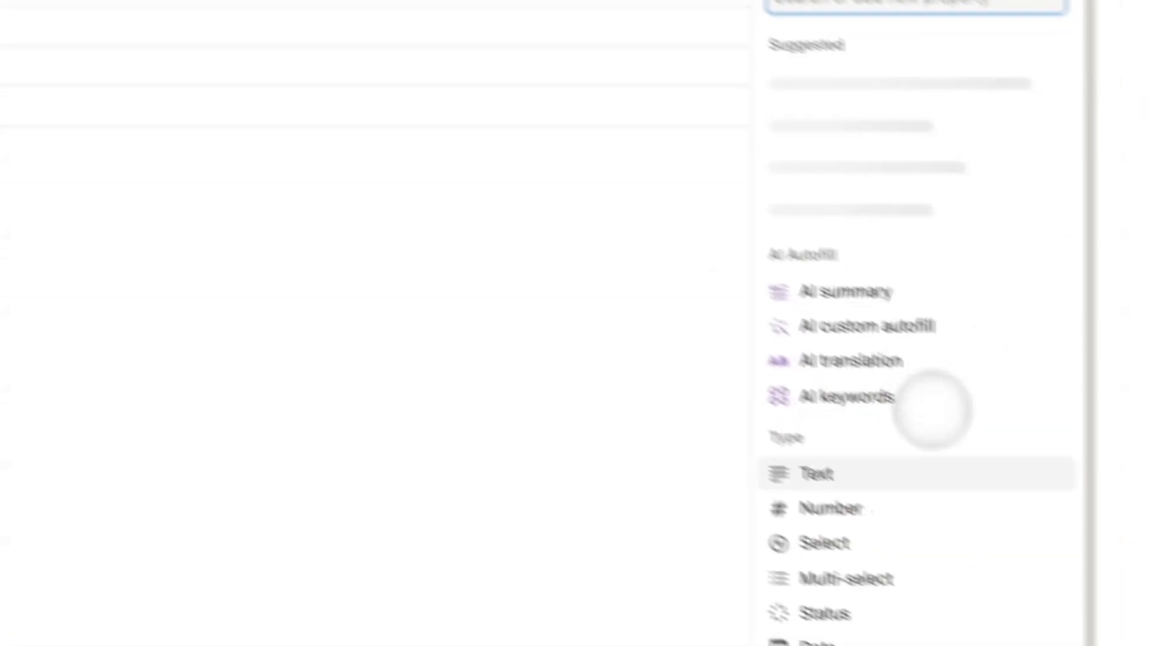
pyautogui.scroll(-4, 766, 491)
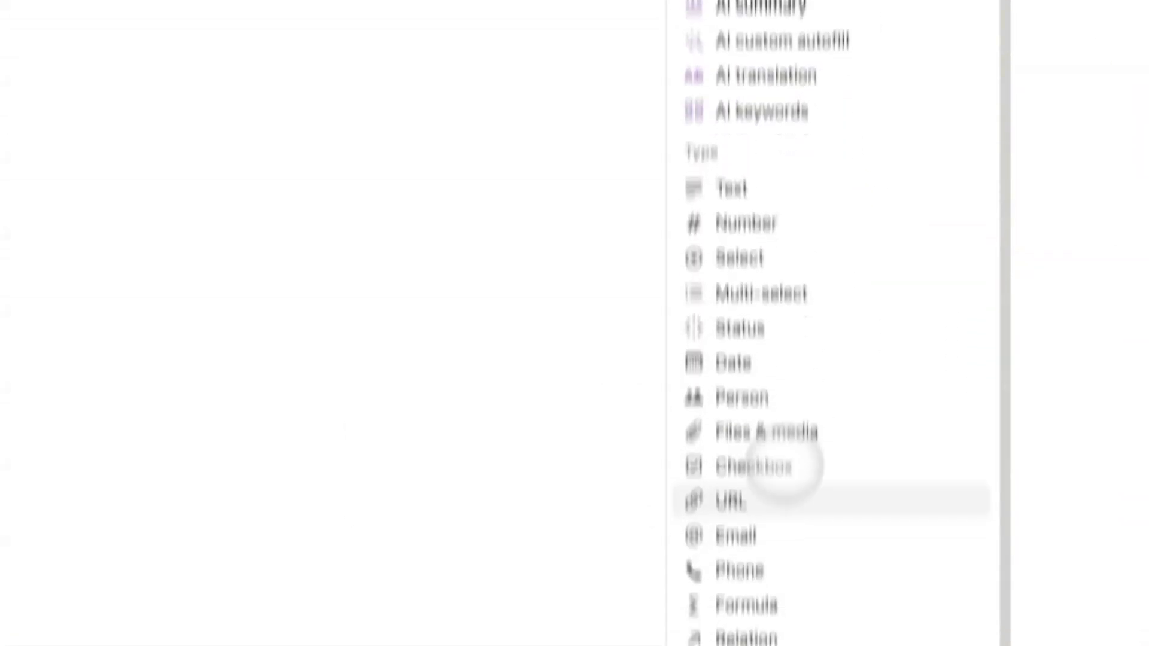
pyautogui.scroll(-3, 783, 472)
pyautogui.click(744, 503)
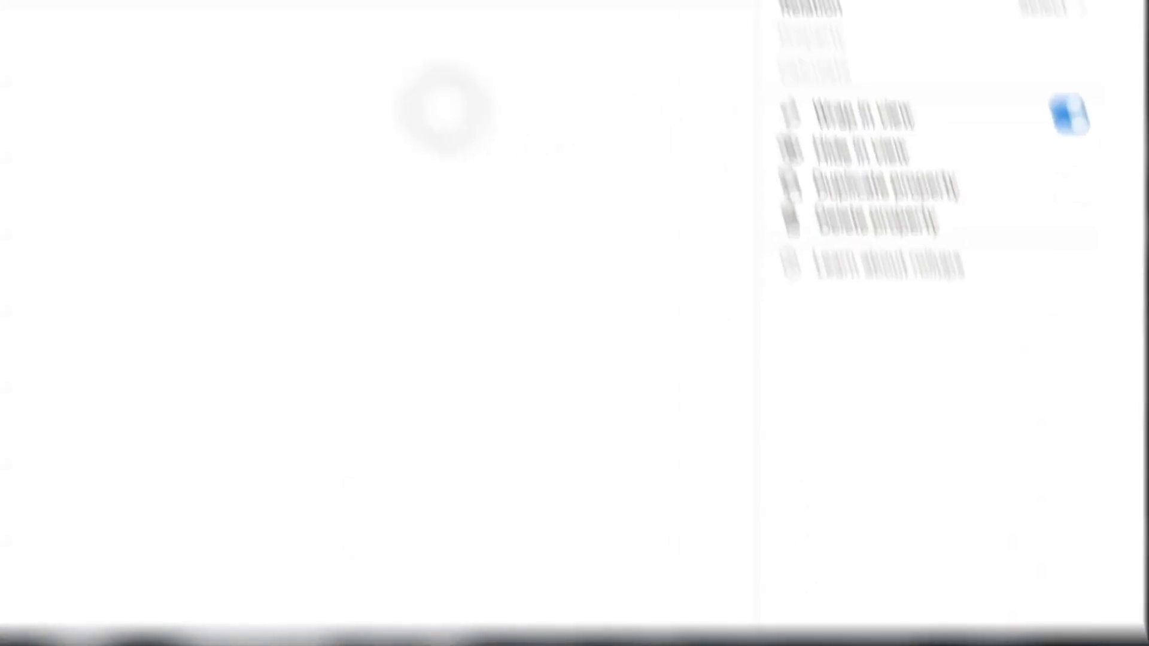
pyautogui.write('Minutes')
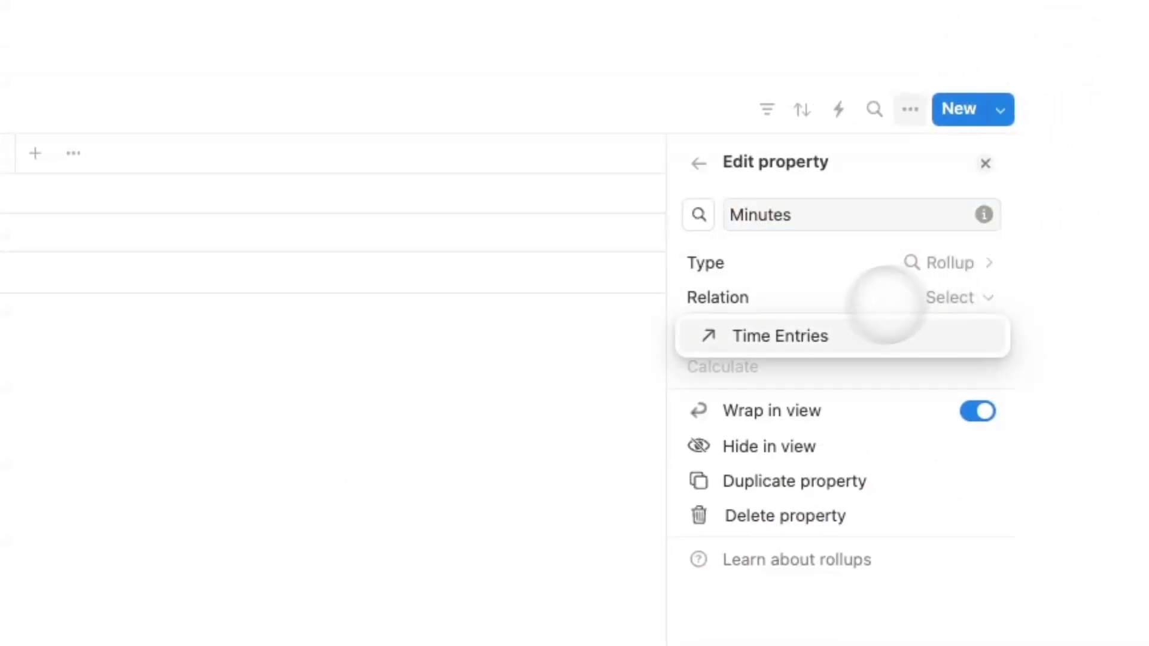
pyautogui.click(924, 328)
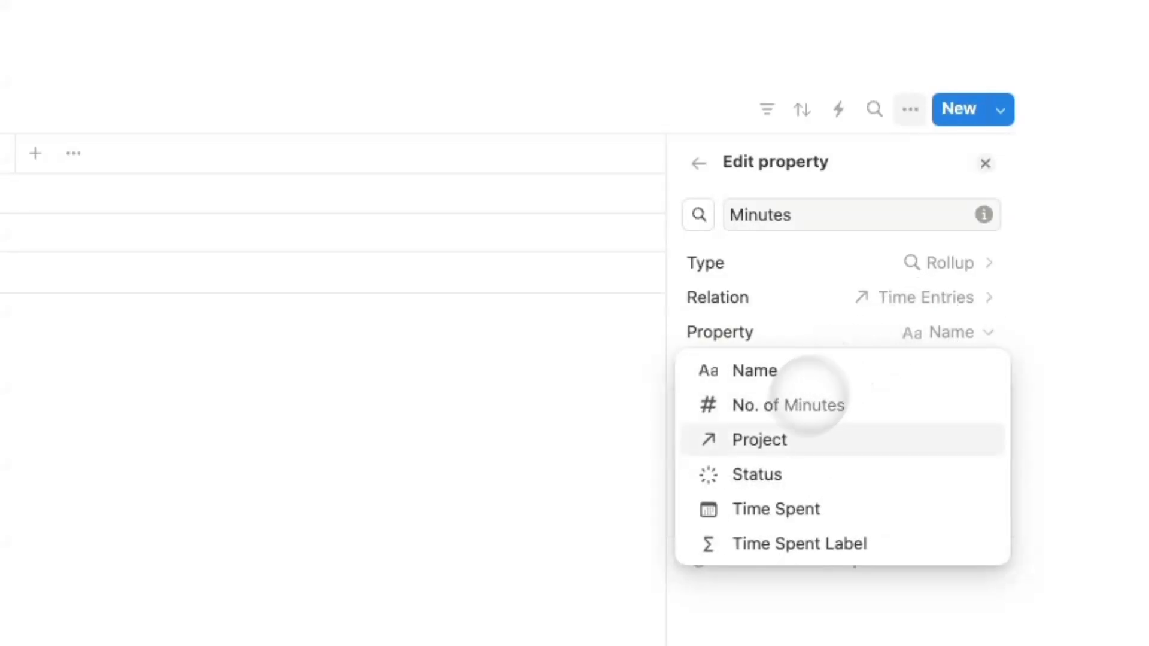
pyautogui.click(783, 407)
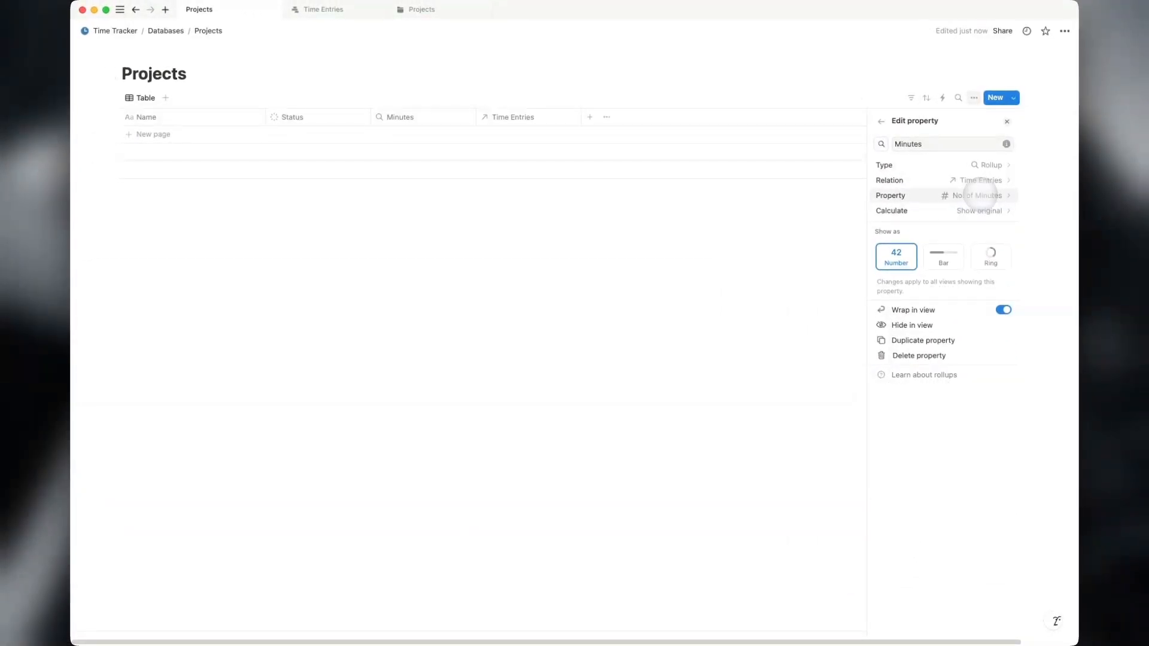
pyautogui.click(981, 210)
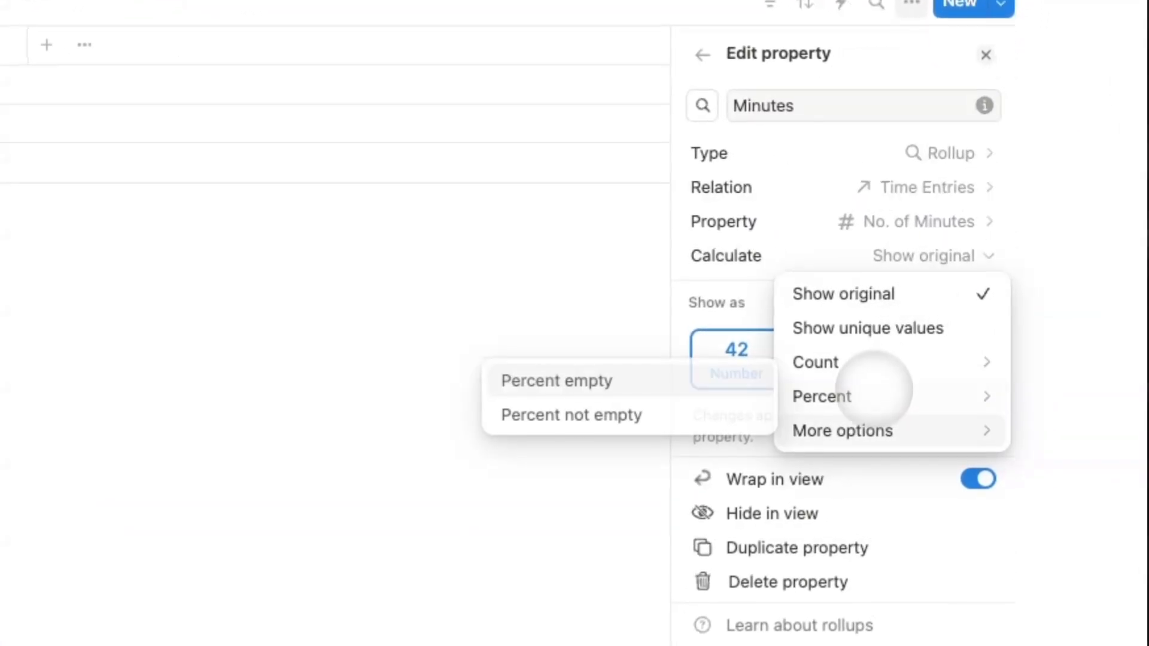
pyautogui.moveTo(909, 285)
pyautogui.click(828, 251)
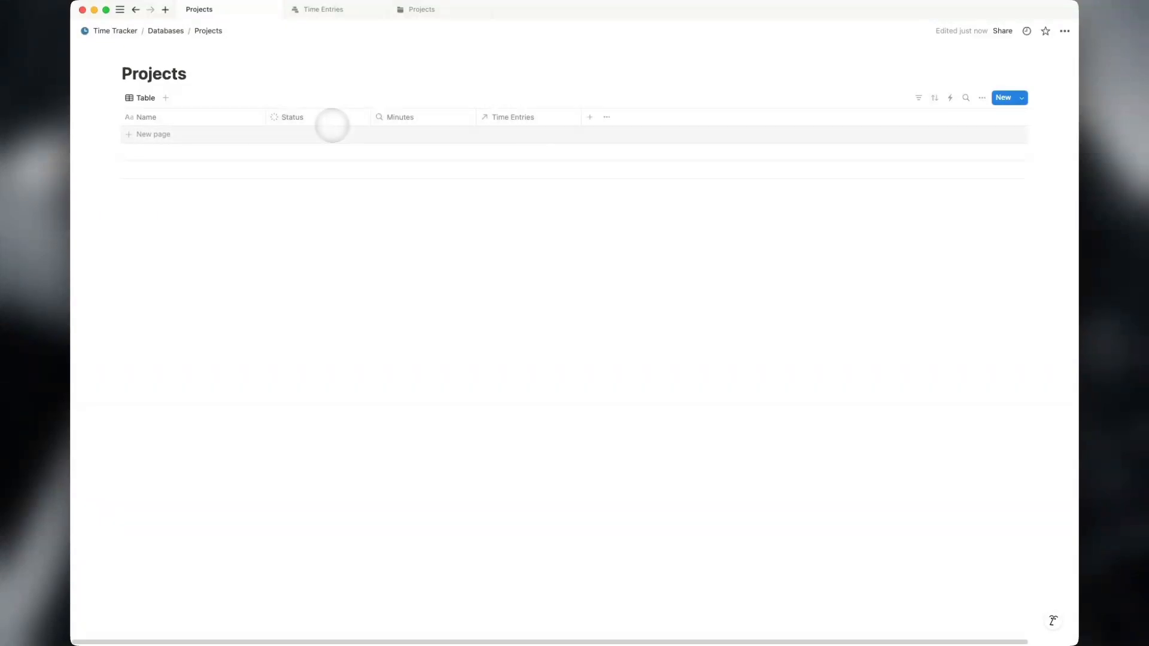
# Add an 'Example Project' row to Projects with status In progress and no linked entries.
pyautogui.click(332, 133)
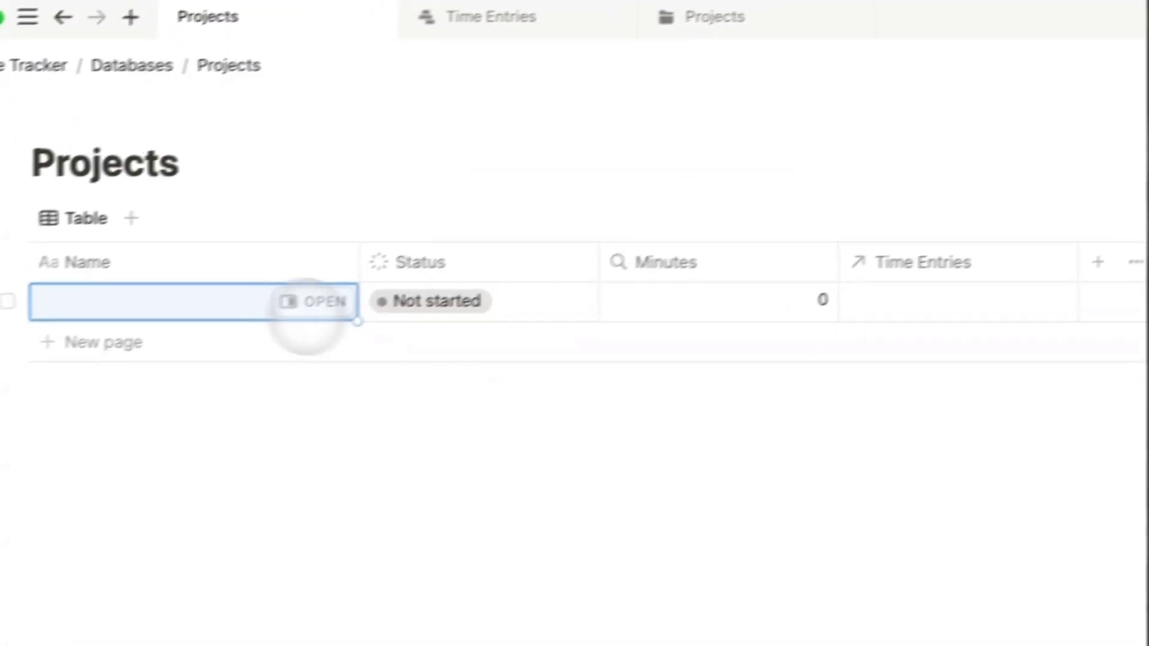
pyautogui.write('Example')
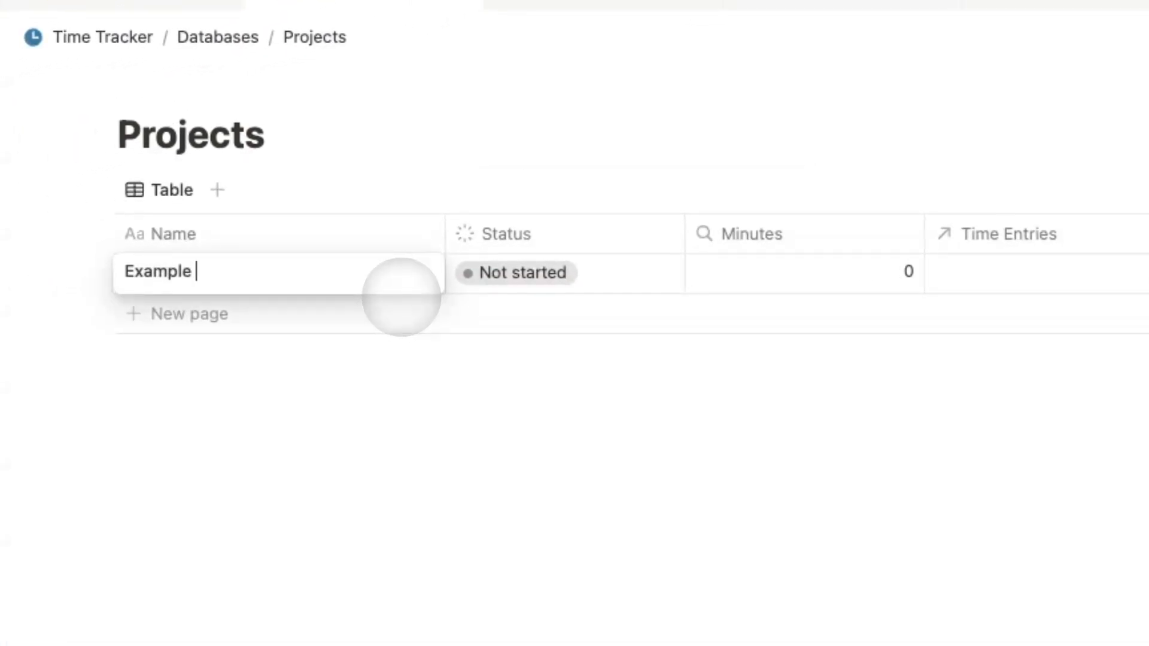
pyautogui.write(' Project')
pyautogui.press('Return')
pyautogui.click(374, 385)
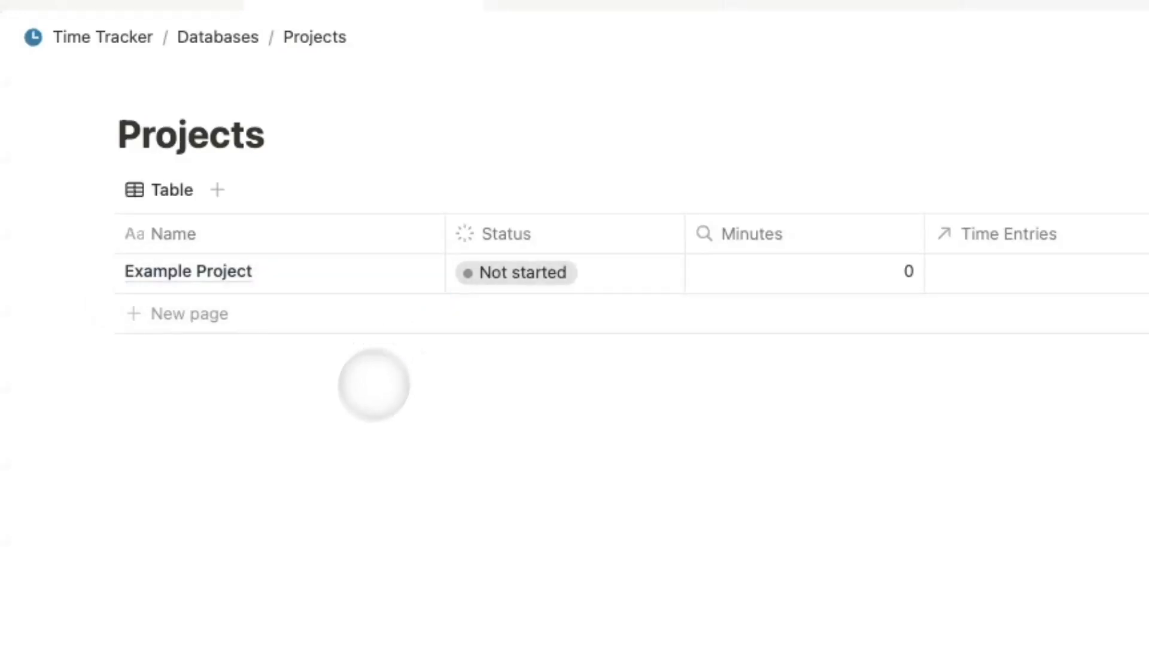
pyautogui.click(496, 272)
pyautogui.click(547, 451)
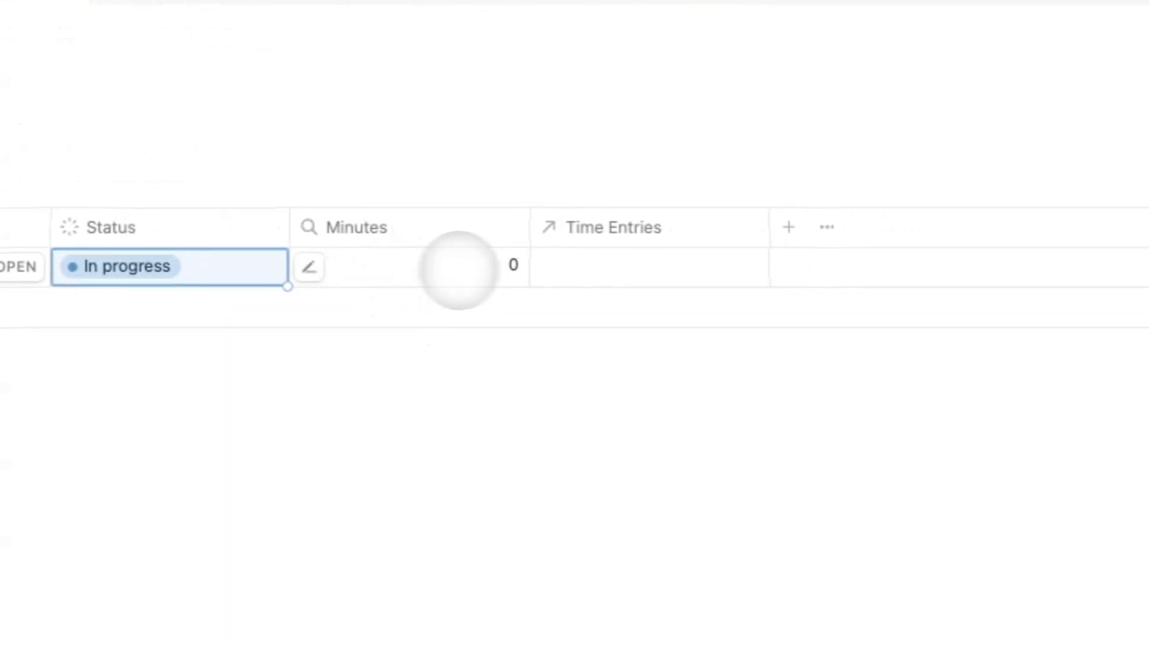
pyautogui.click(605, 266)
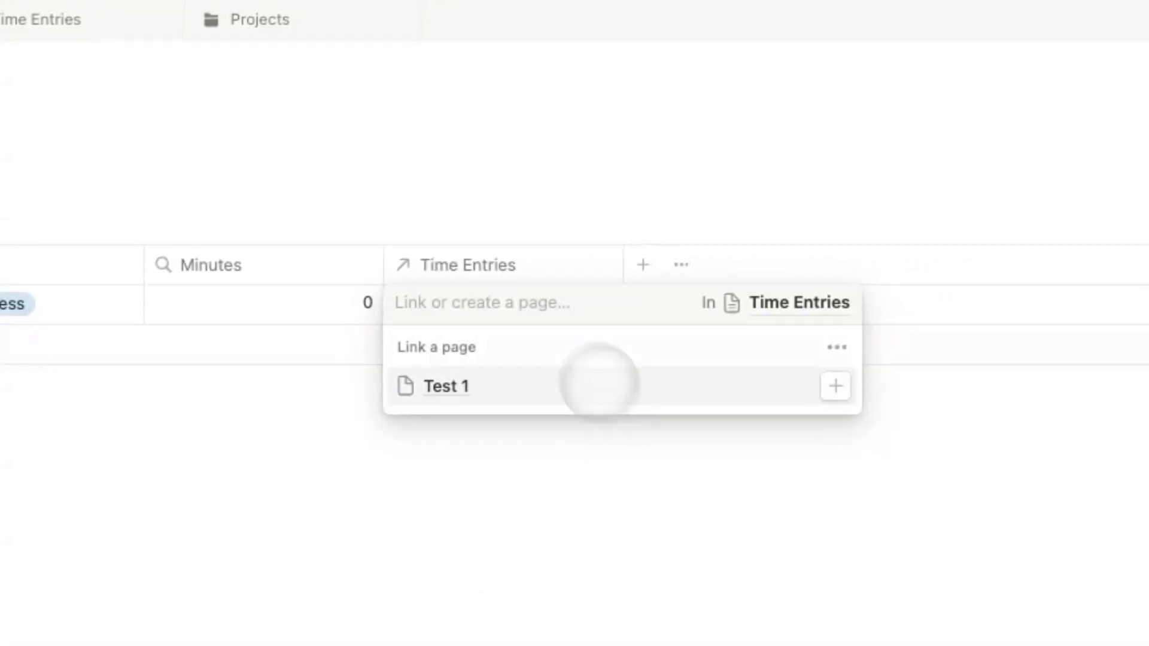
pyautogui.press('Escape')
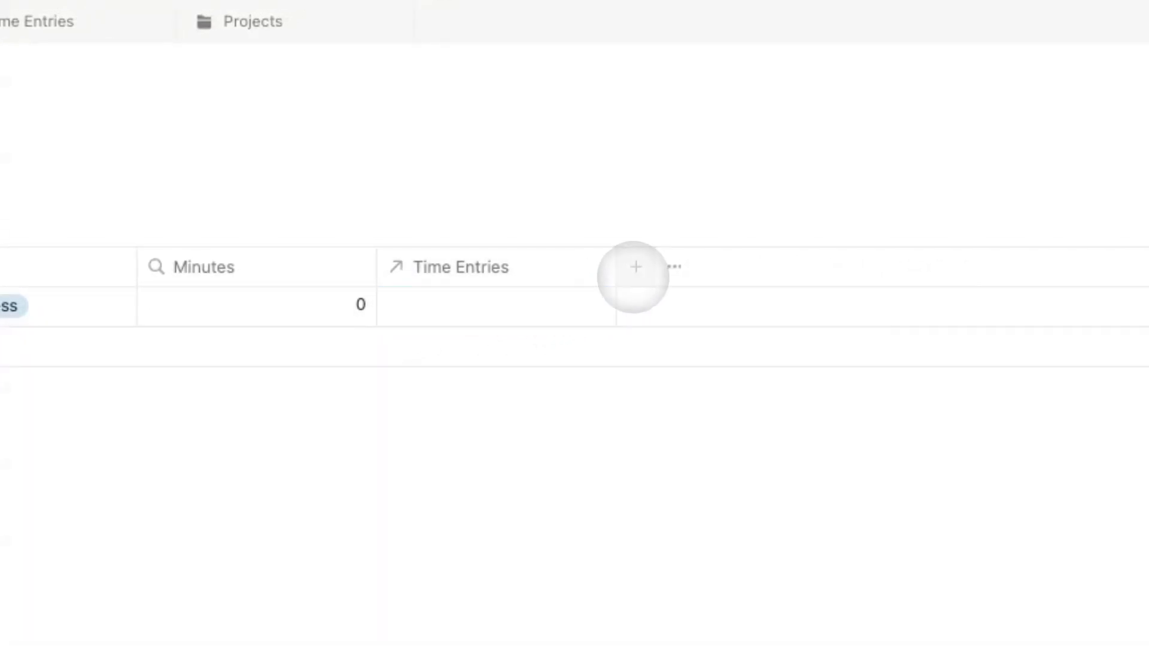
pyautogui.click(635, 266)
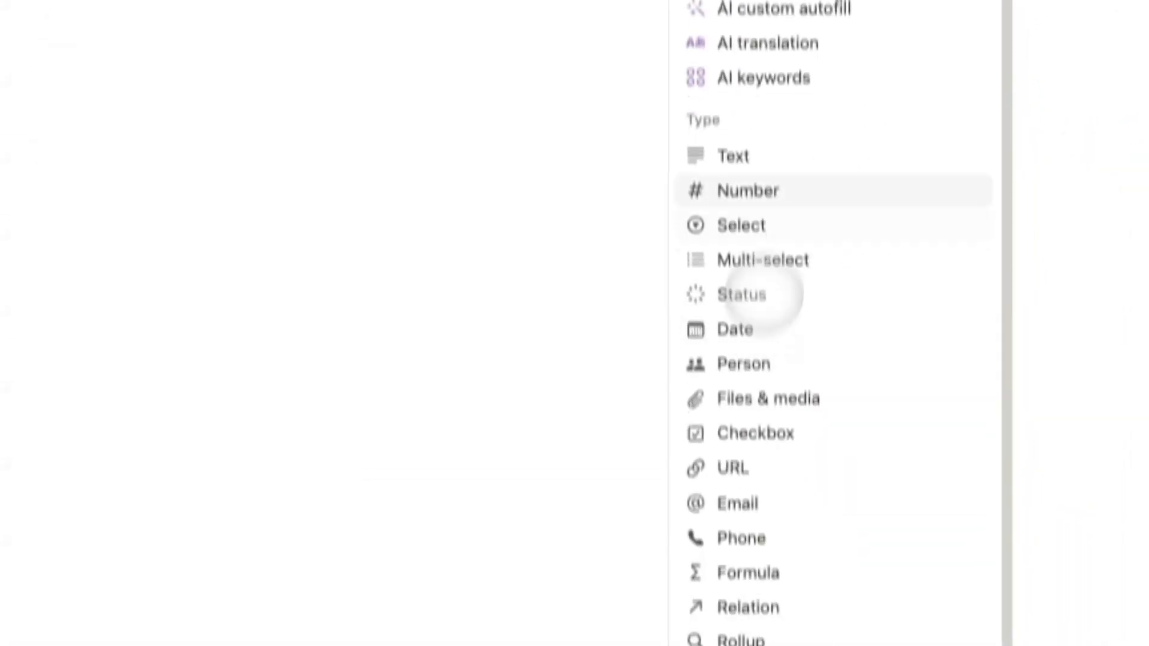
# Add a Formula property using the hours:minutes duration formula copied from the other Projects database.
pyautogui.click(777, 518)
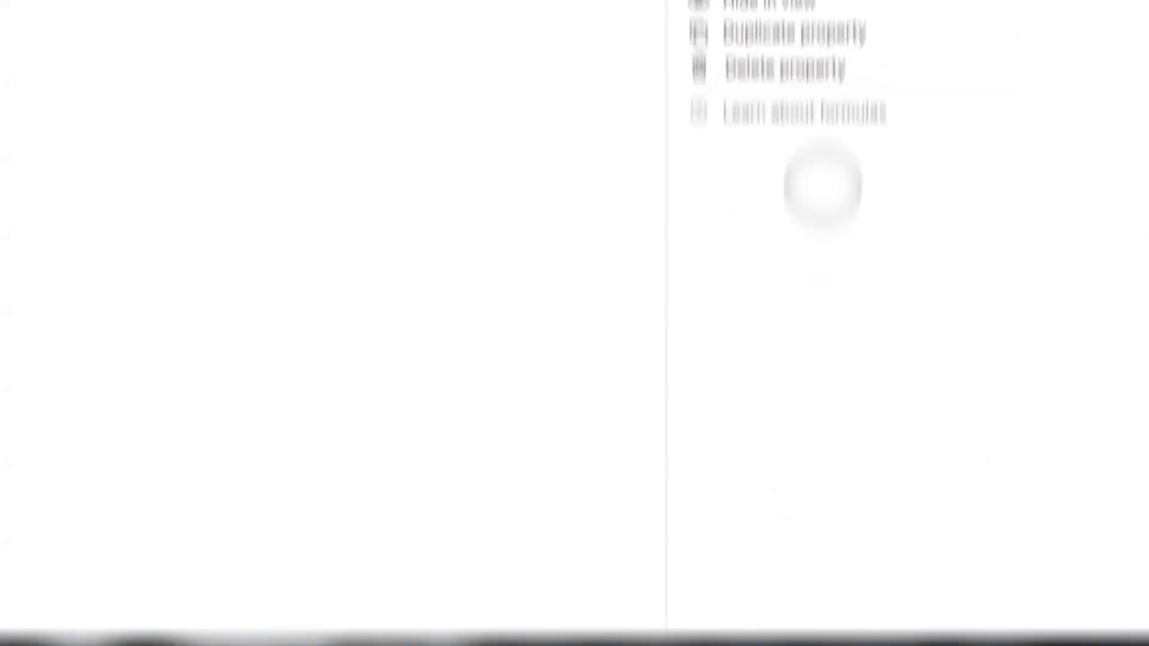
pyautogui.click(896, 187)
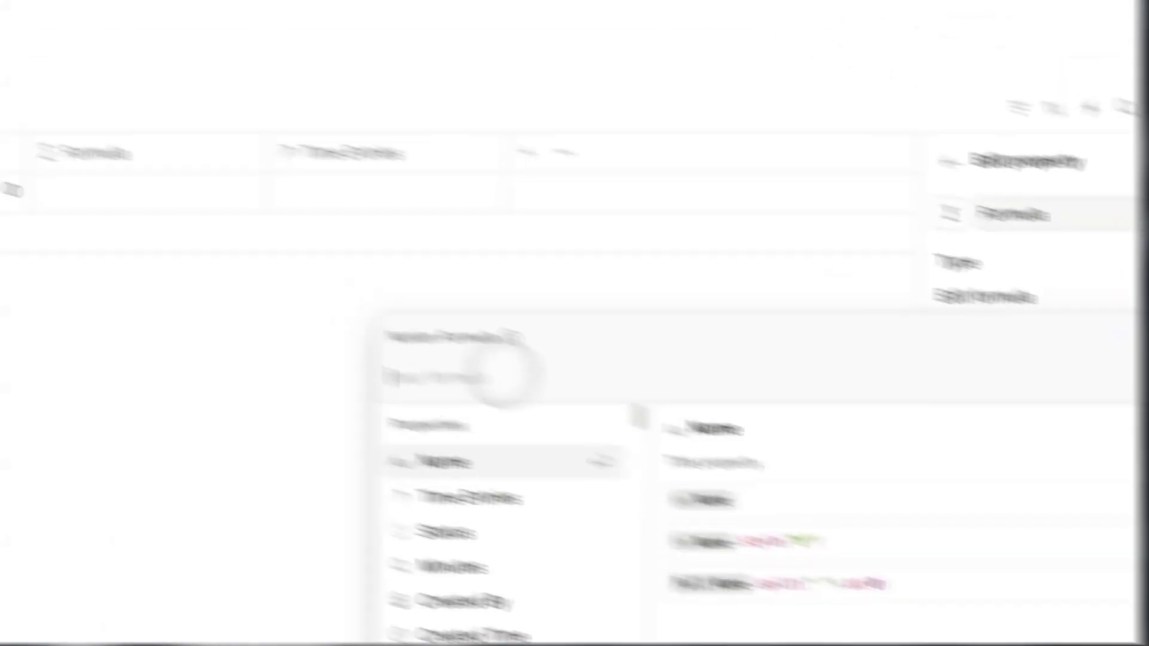
pyautogui.click(494, 15)
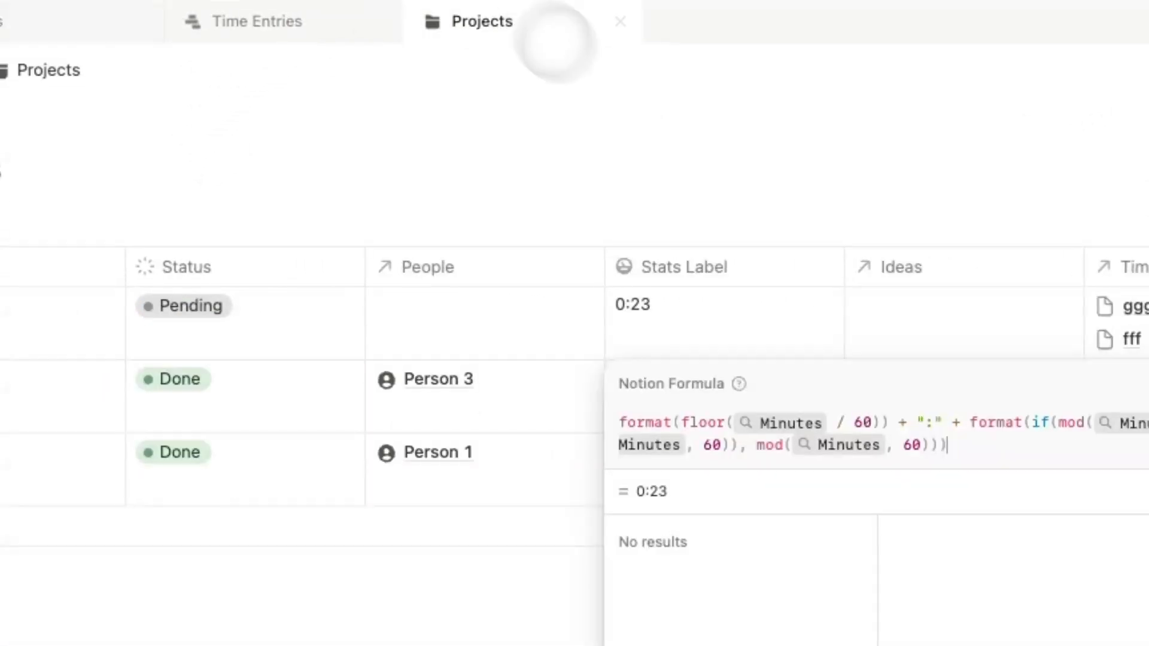
pyautogui.click(870, 425)
pyautogui.press('super+a')
pyautogui.click(168, 18)
pyautogui.click(30, 24)
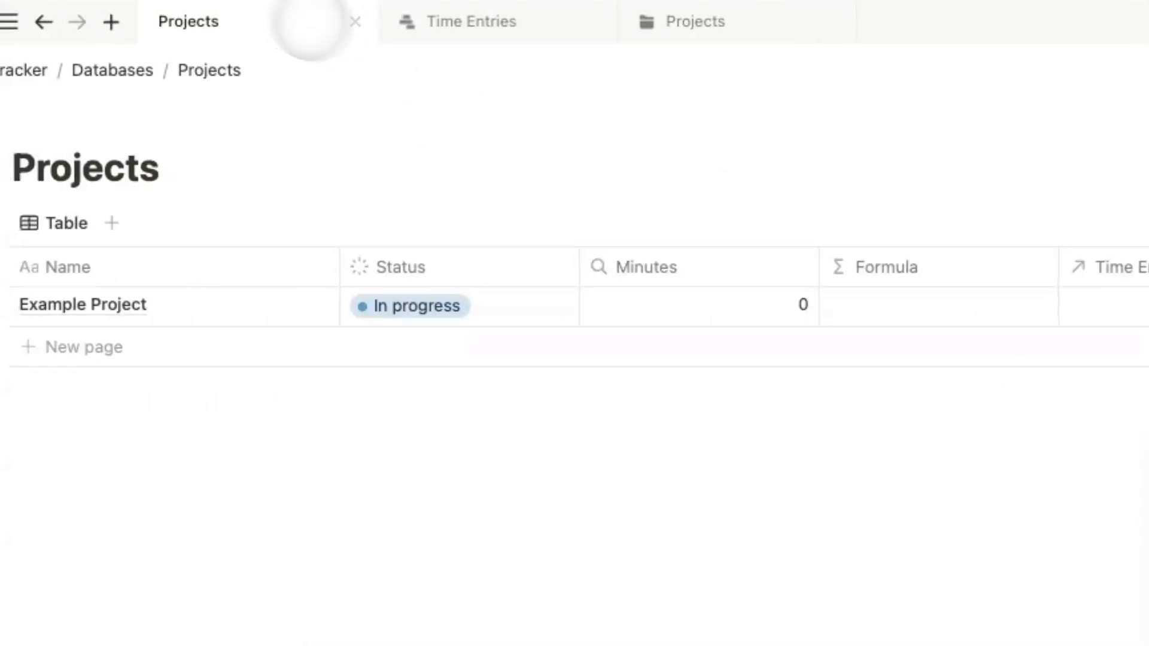
pyautogui.write('format(floor(Minutes / 60)) + ":" + format(if(mod(Minutes, 60) < 10, "0" + format(mod(Minutes, 60)), mod(Minutes, 60)))')
pyautogui.click(975, 287)
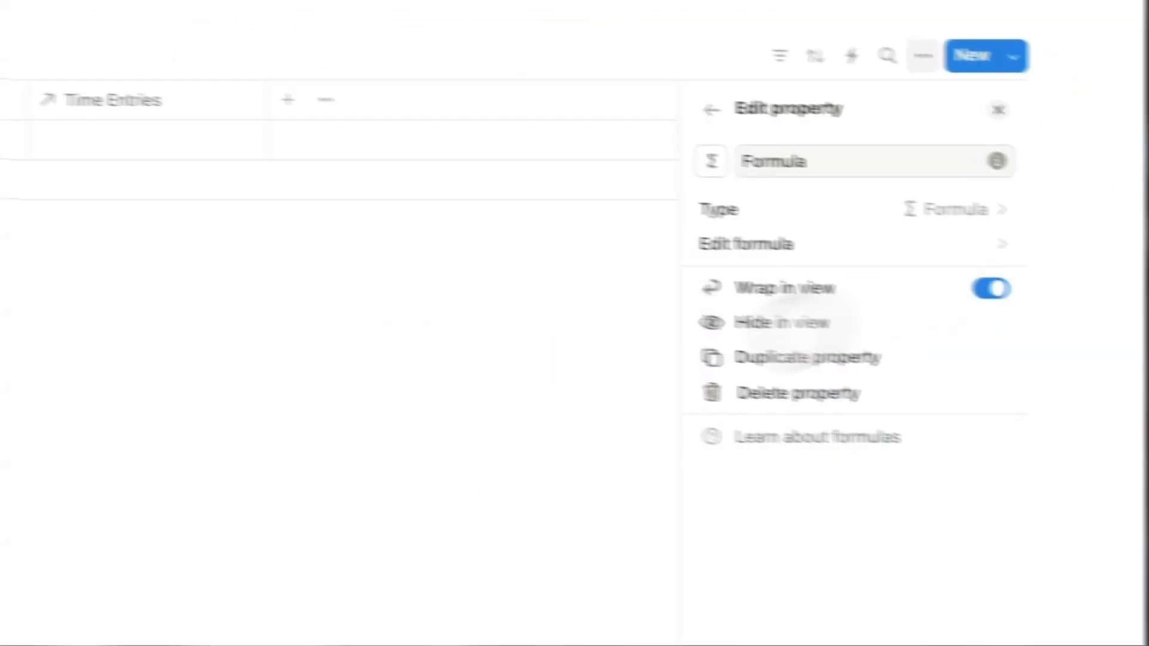
pyautogui.click(595, 419)
# Link the Test 1 entry to Example Project so it shows 60 minutes and 1:00.
pyautogui.click(383, 191)
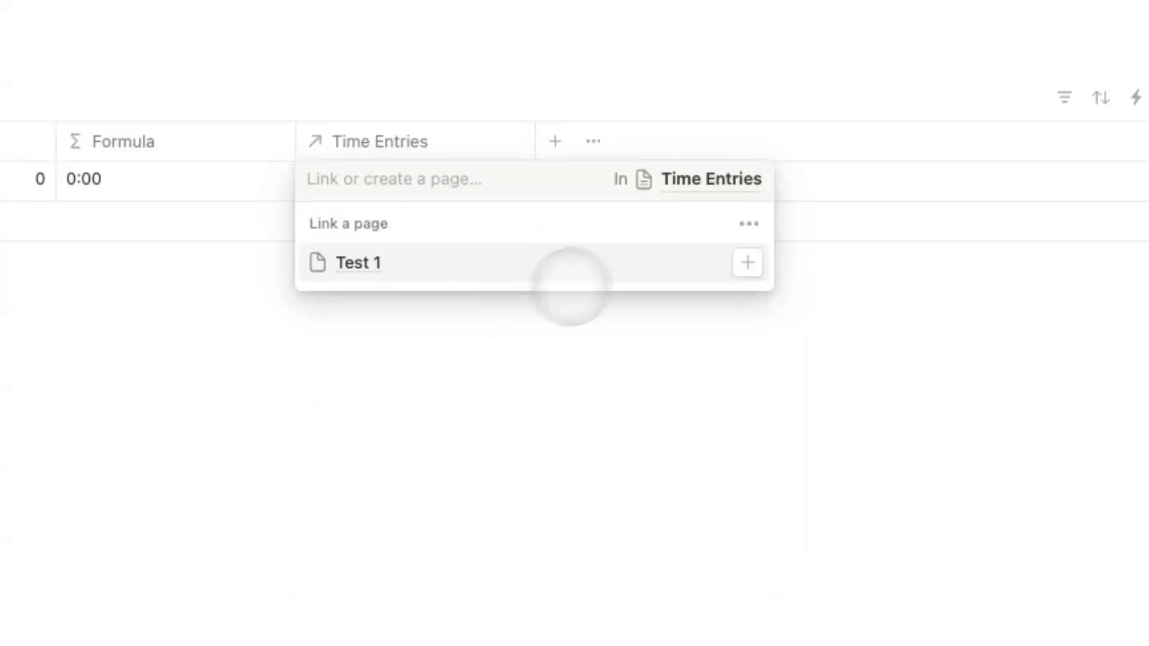
pyautogui.click(442, 272)
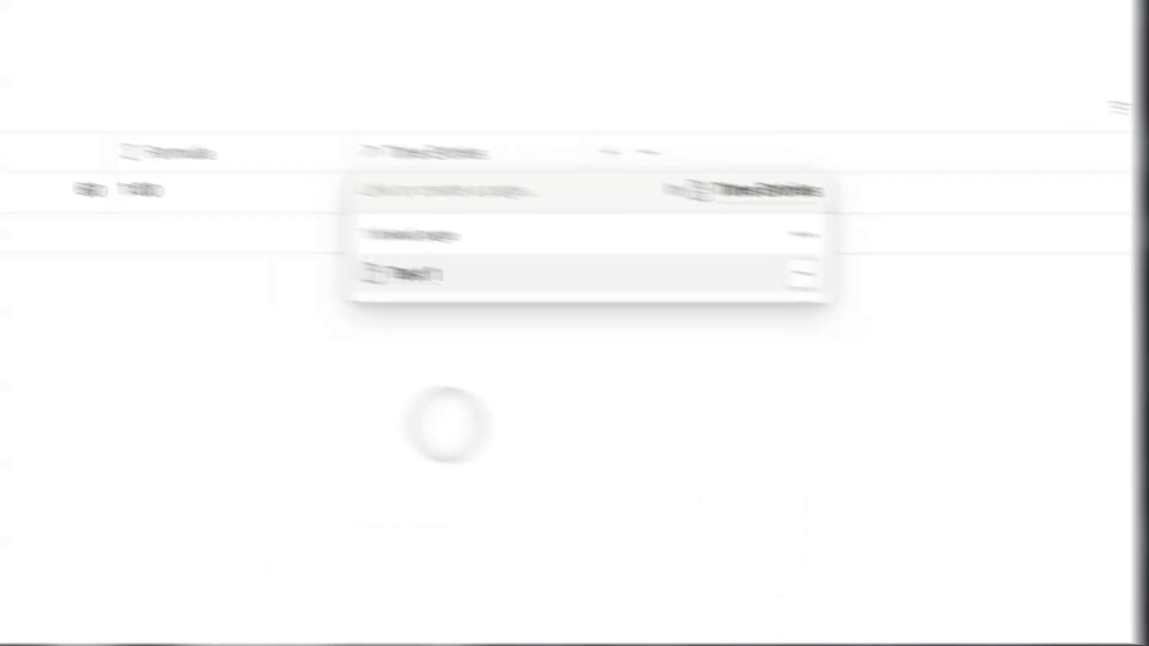
pyautogui.press('Escape')
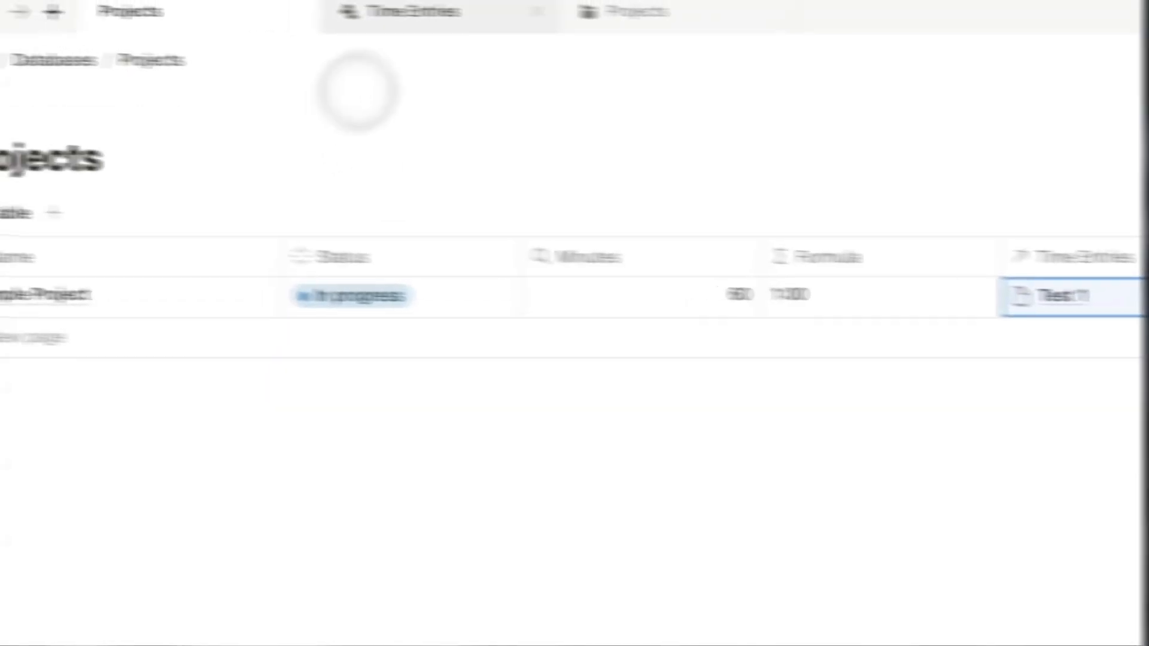
# Create a new Time Entries row named 'Test 2'.
pyautogui.click(200, 66)
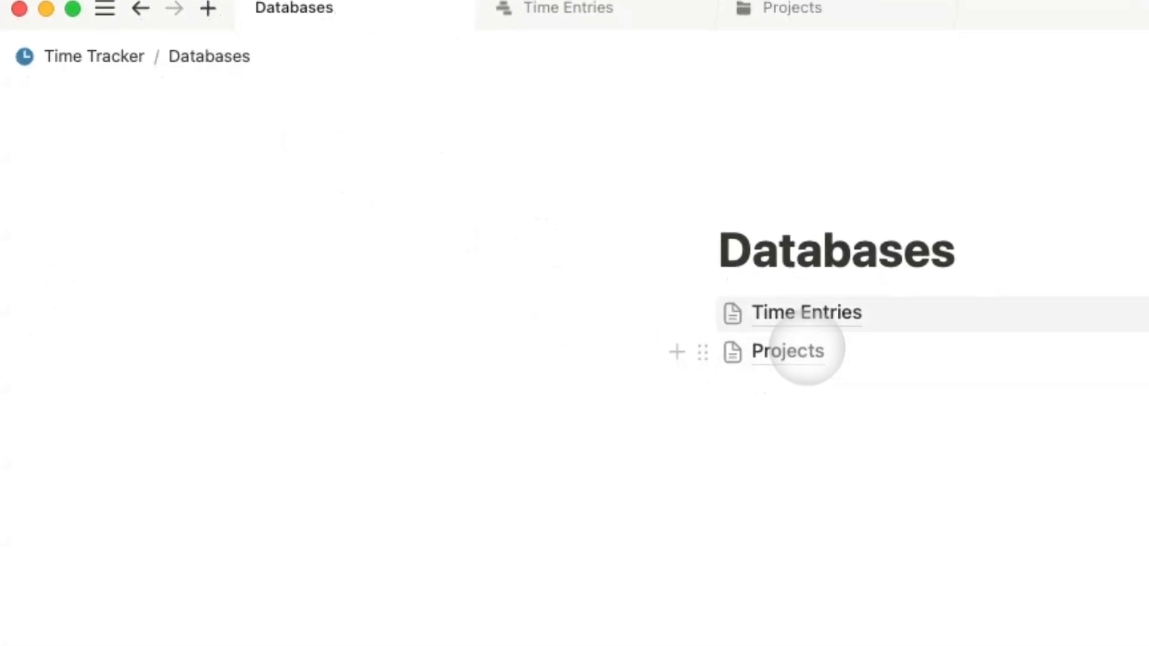
pyautogui.click(796, 312)
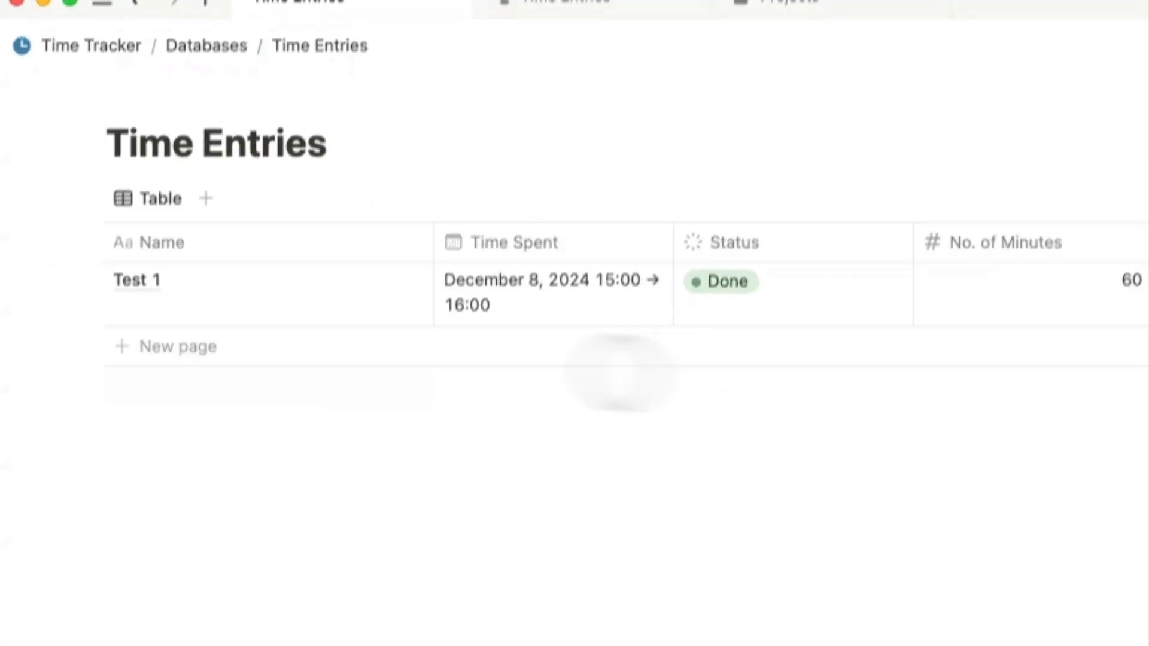
pyautogui.click(177, 342)
pyautogui.write('Test 2')
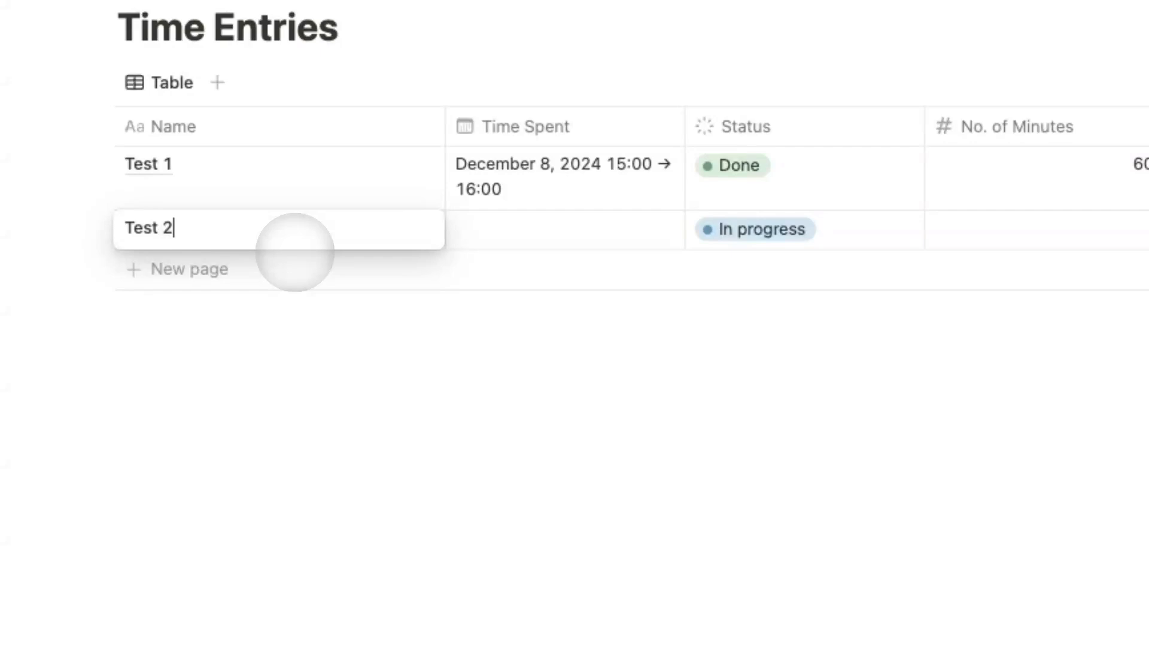
pyautogui.press('Escape')
# Set Test 2's Time Spent to December 8, 2024, 16:00 → 17:00 with times included.
pyautogui.click(597, 224)
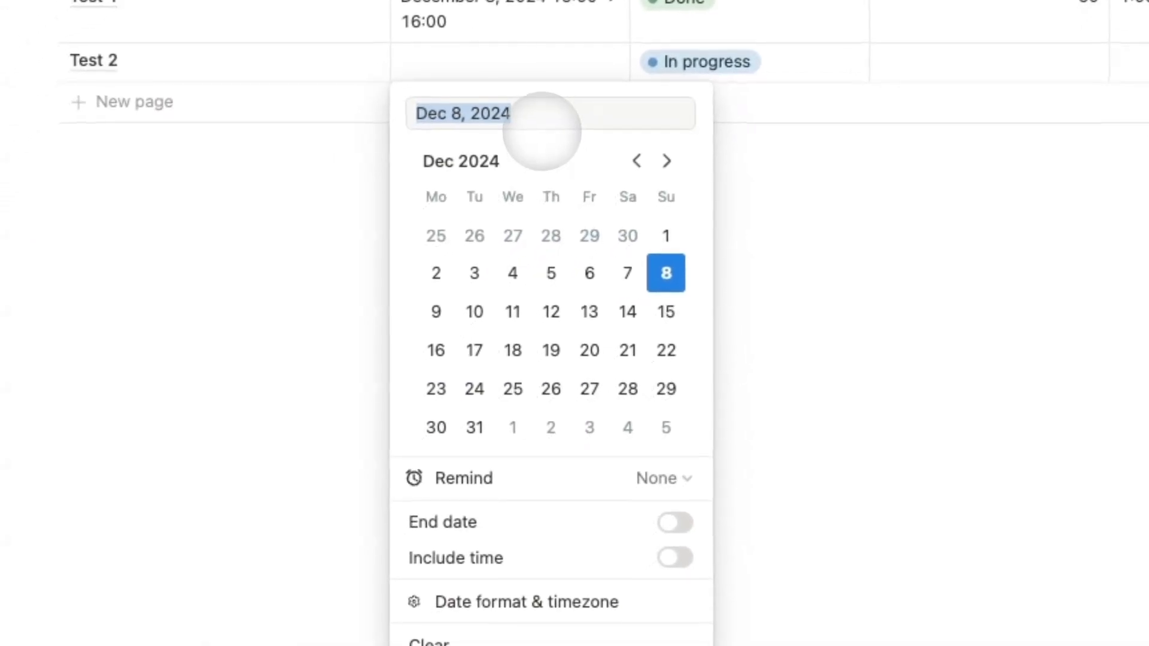
pyautogui.click(676, 521)
pyautogui.click(677, 555)
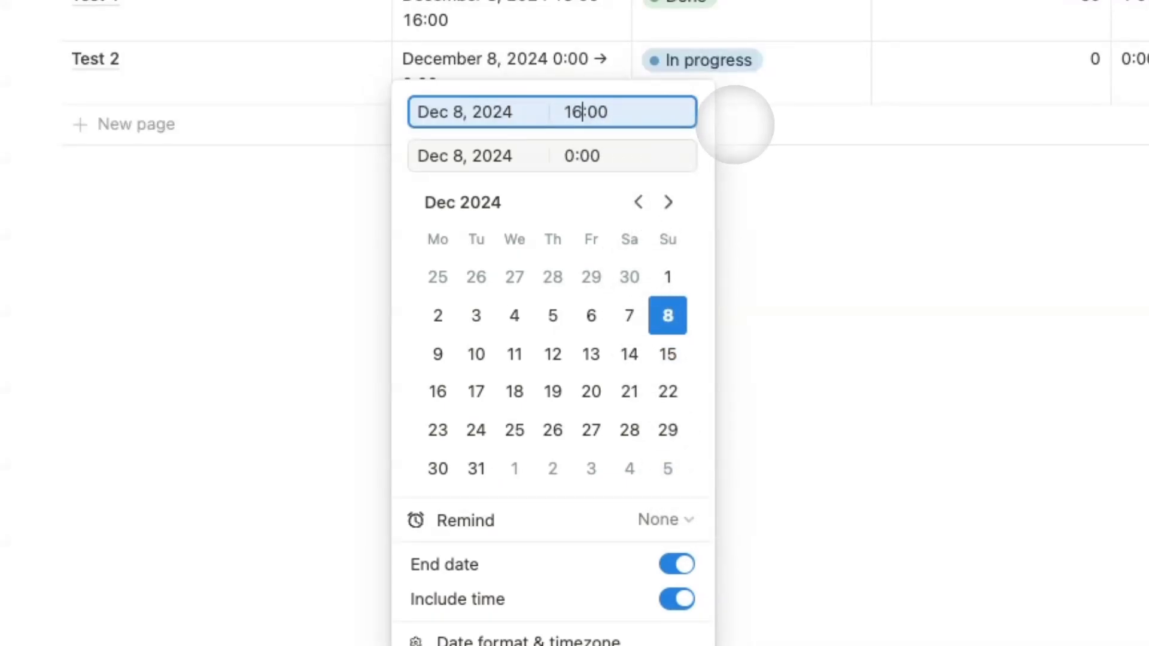
pyautogui.click(577, 156)
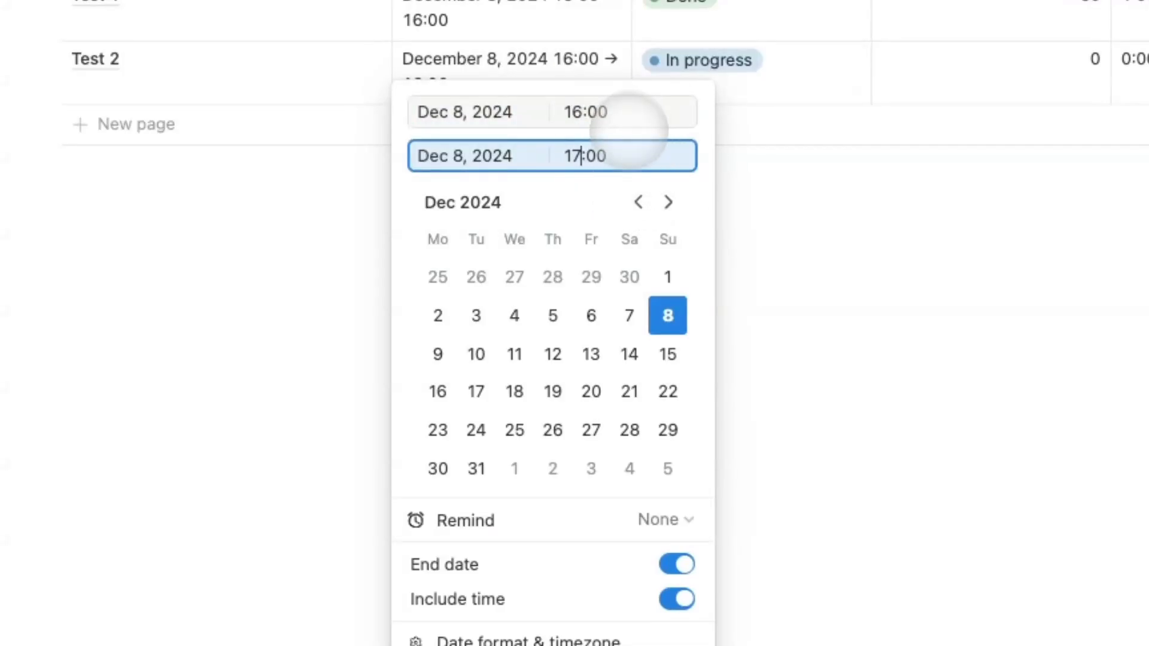
pyautogui.click(979, 446)
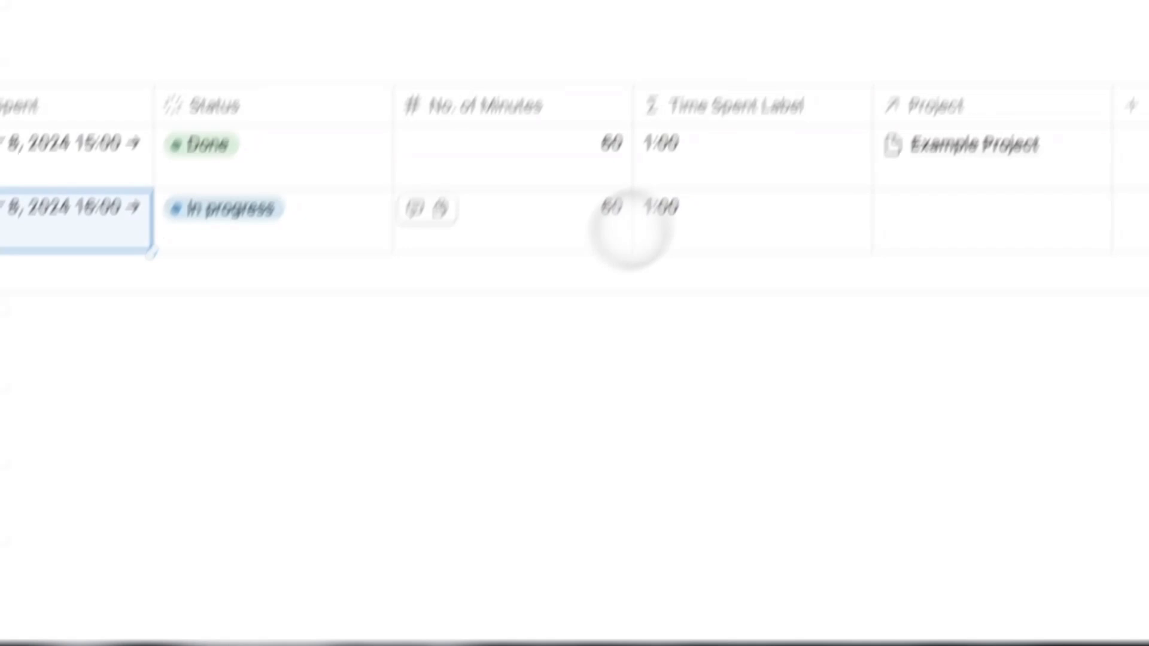
# Mark Test 2 Done, link it to Example Project, and return to the Databases page.
pyautogui.click(359, 215)
pyautogui.click(284, 379)
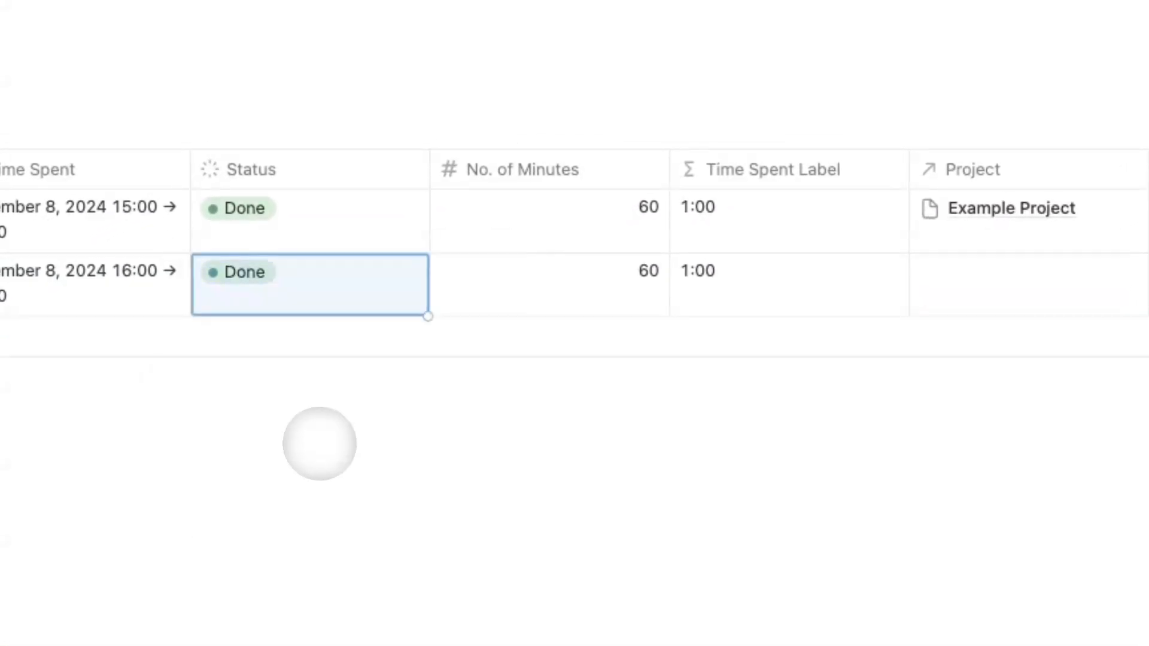
pyautogui.click(958, 290)
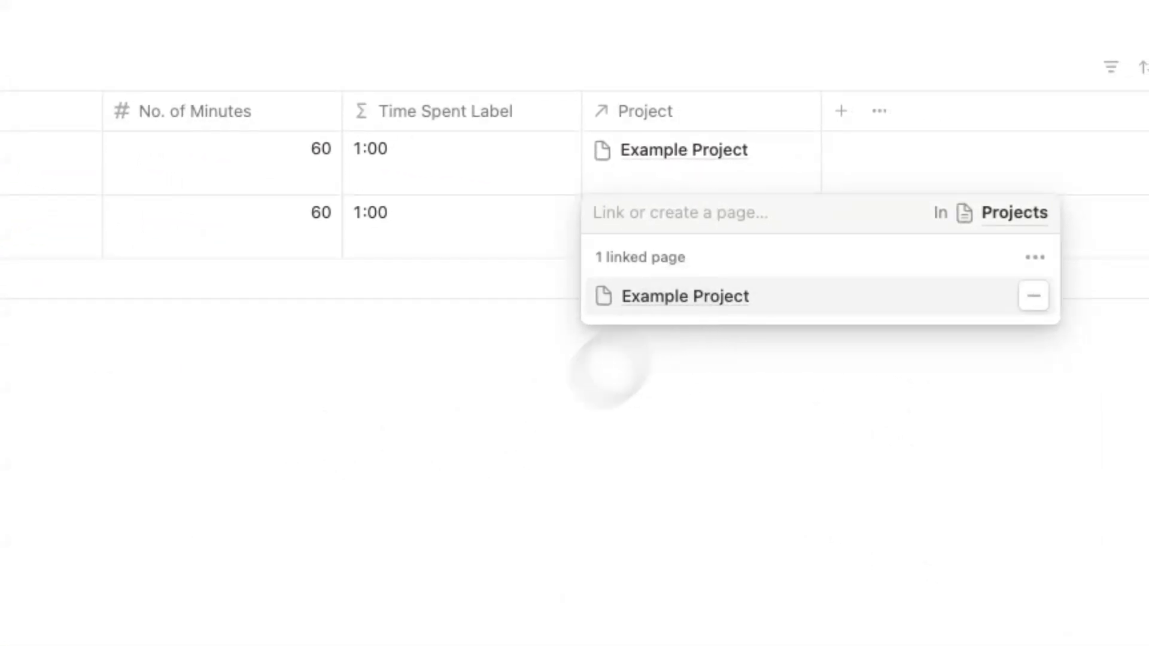
pyautogui.click(609, 371)
pyautogui.click(179, 64)
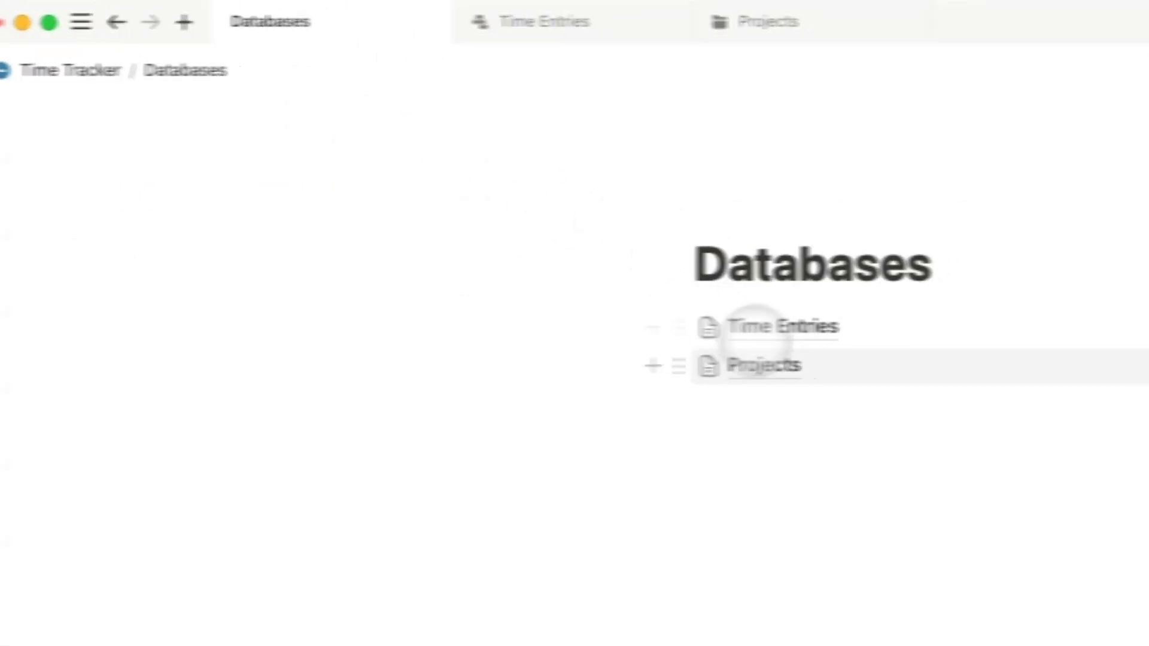
# Return to the Time Tracker page and add a Heading 3 titled 'Project'.
pyautogui.click(763, 364)
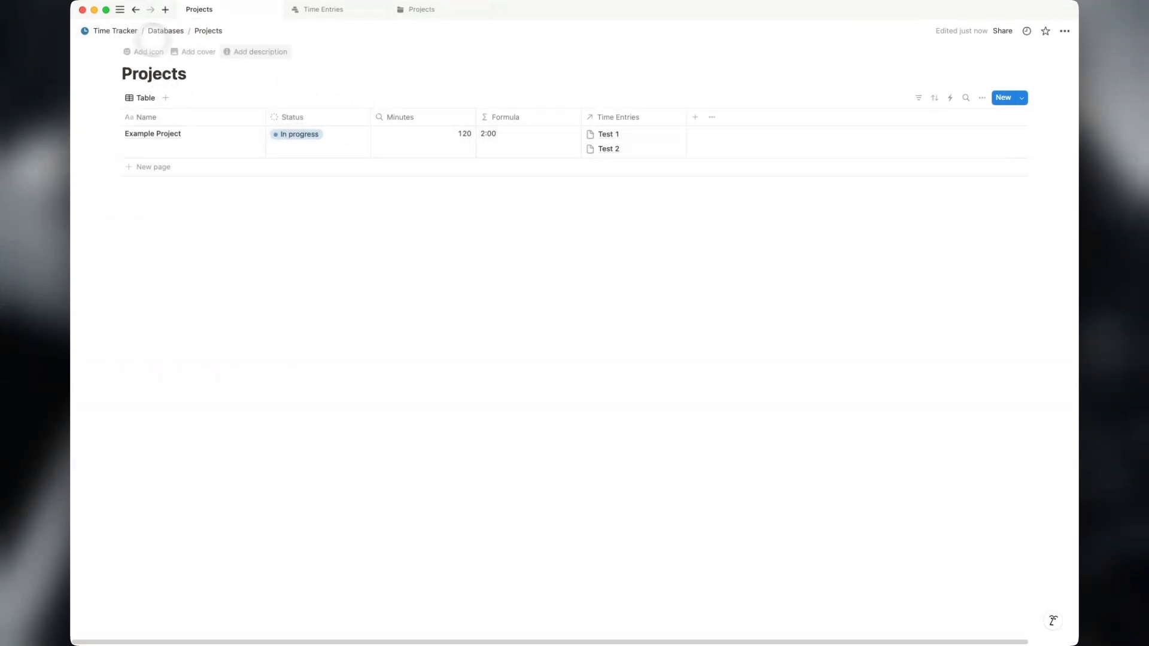
pyautogui.click(131, 31)
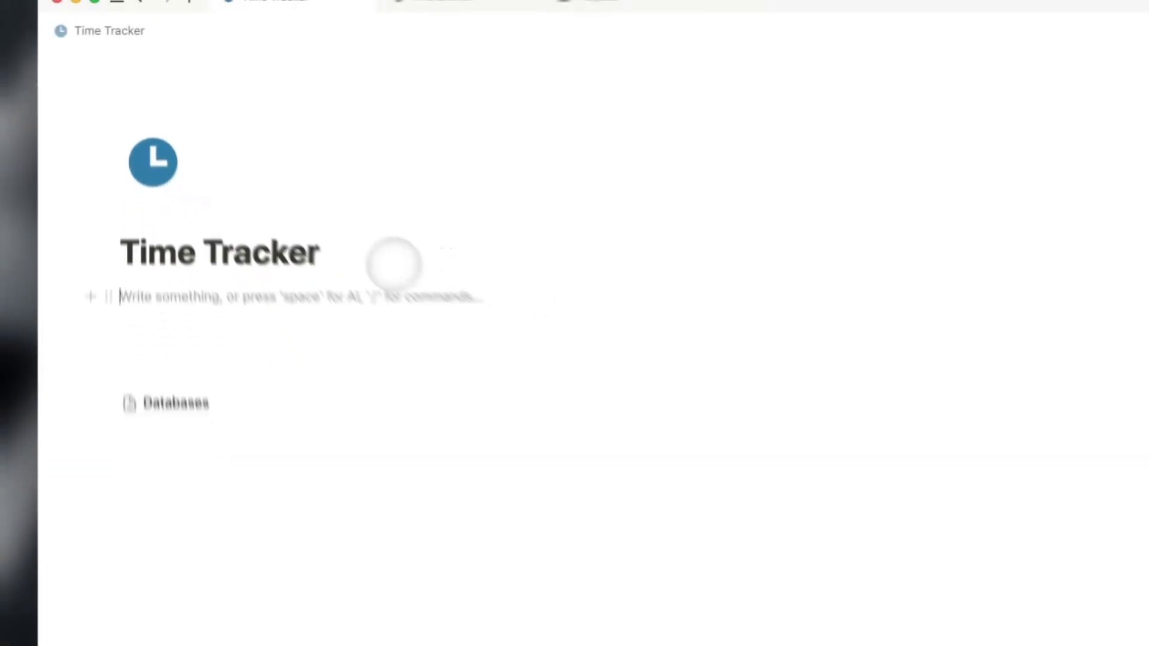
pyautogui.write('/')
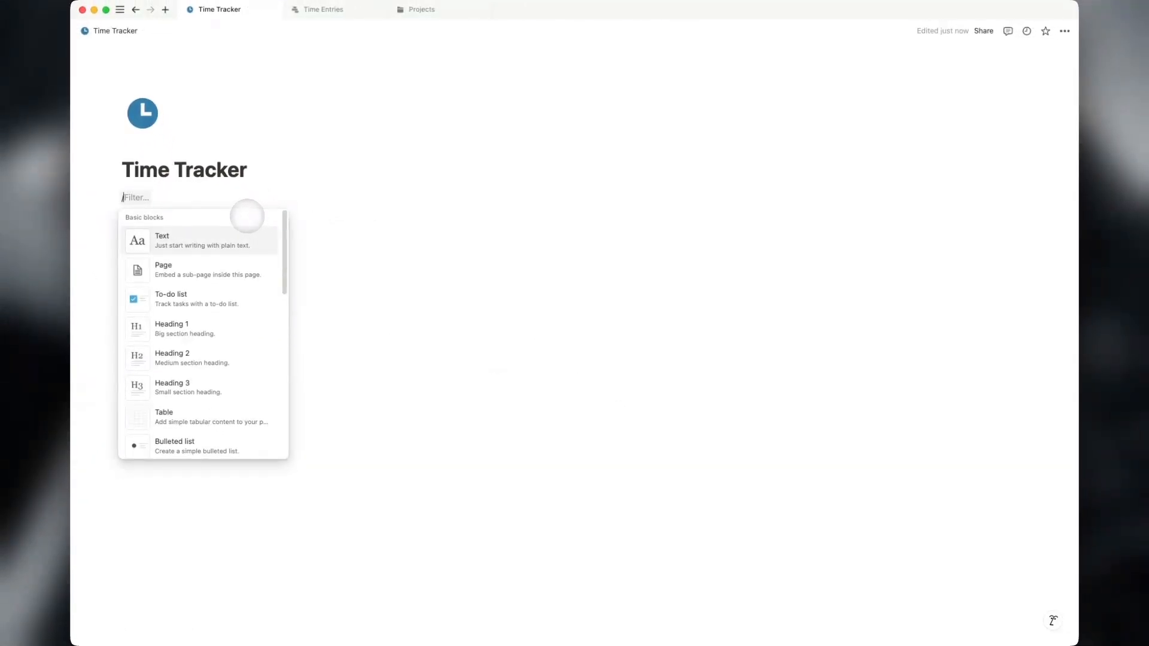
pyautogui.write('h3')
pyautogui.press('Return')
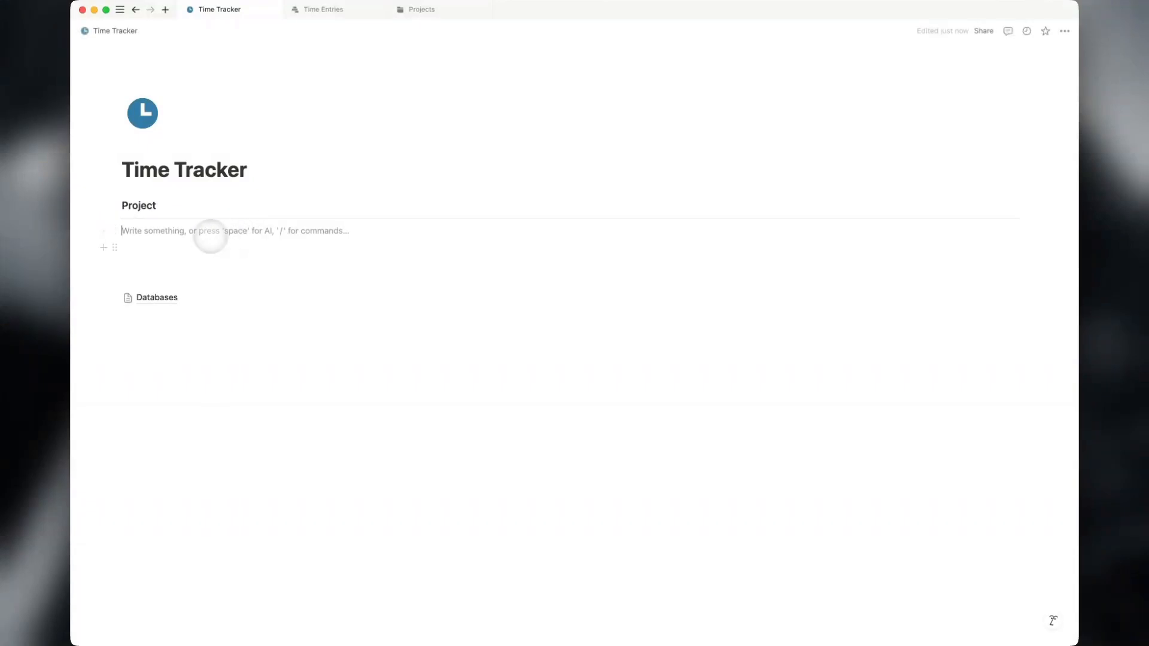
# Insert a linked view of the Projects database under the Project heading.
pyautogui.write('/linked v')
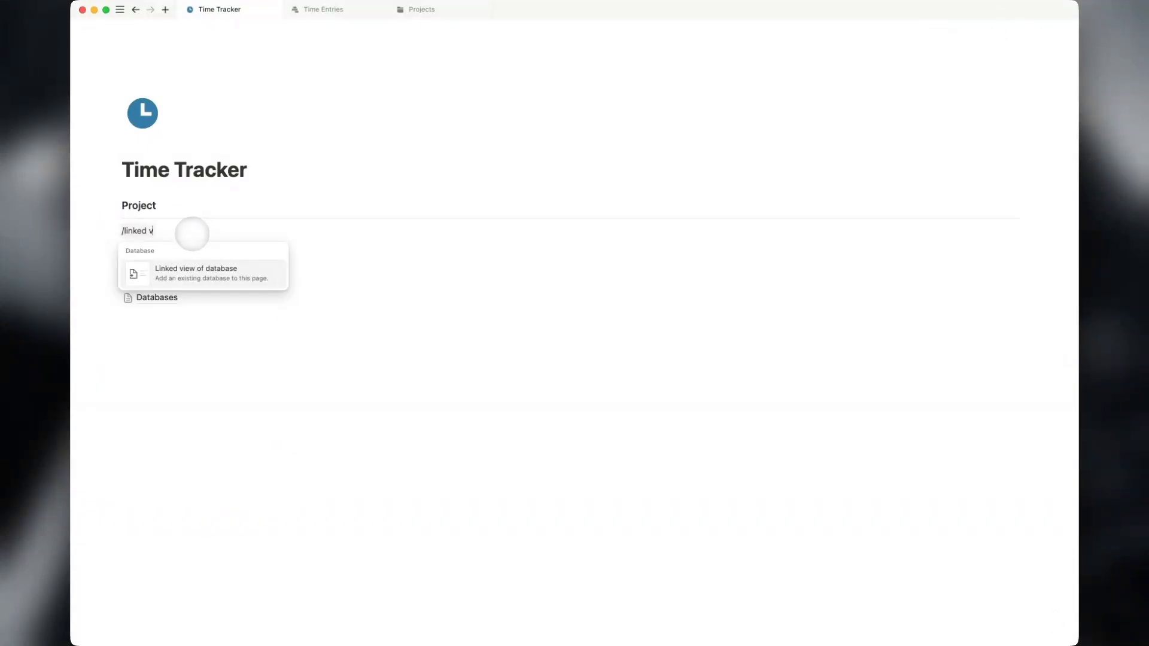
pyautogui.press('Return')
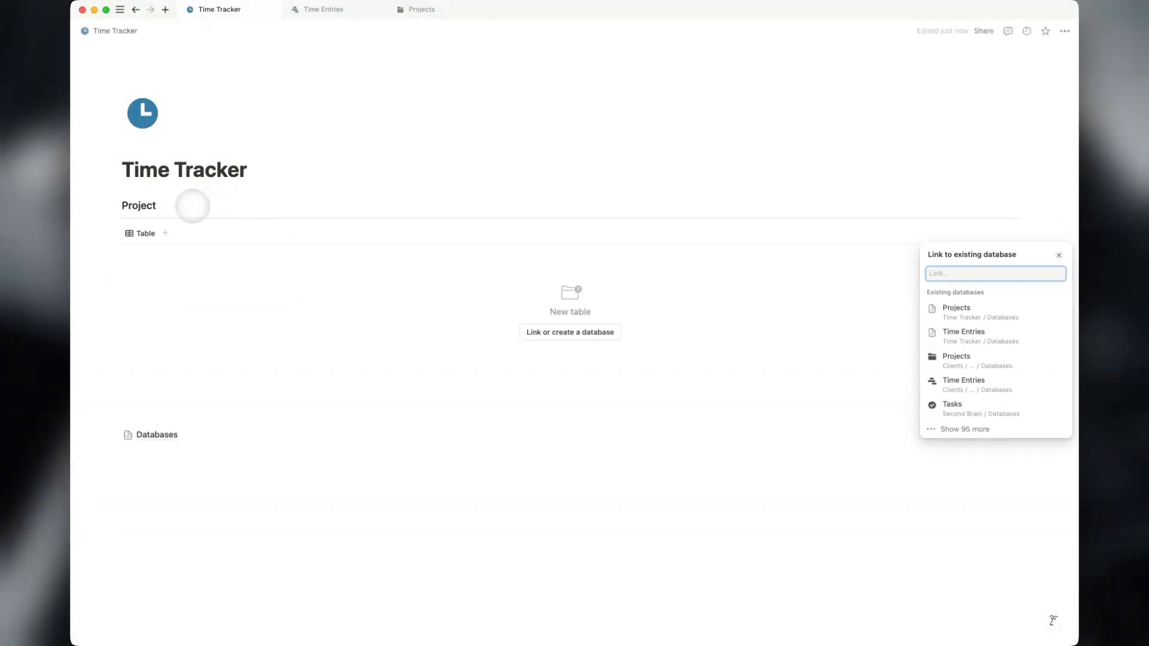
pyautogui.click(975, 312)
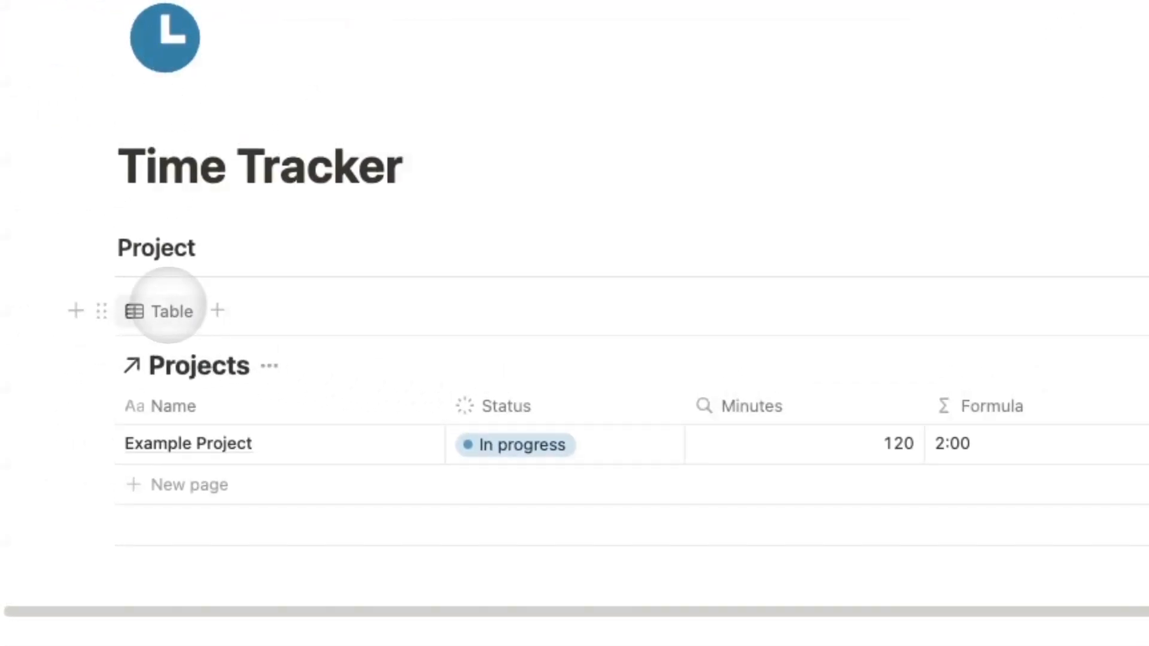
# Rename the Projects view to Total Time Distribution and make it a gallery with card preview None.
pyautogui.click(161, 253)
pyautogui.click(210, 358)
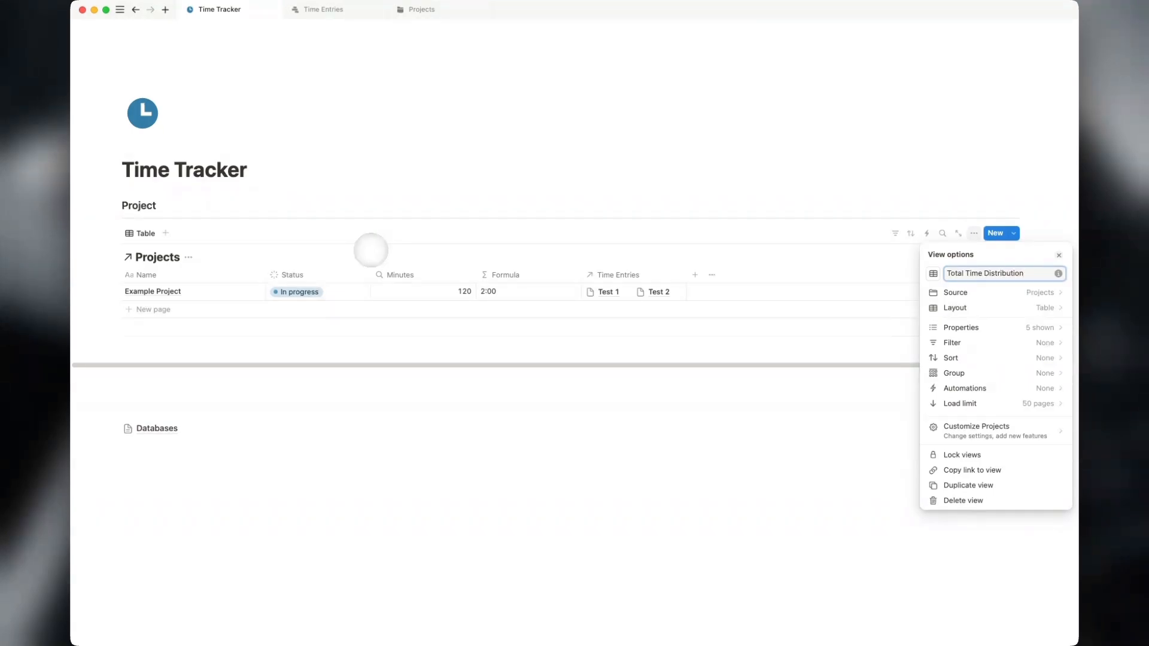
pyautogui.click(954, 307)
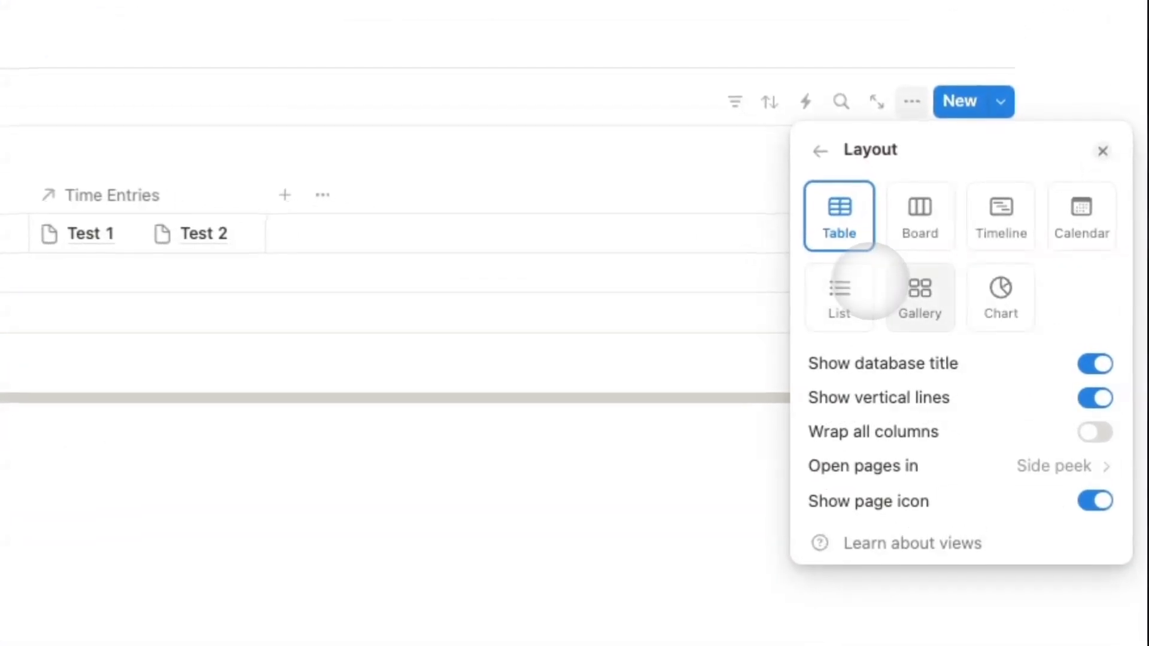
pyautogui.click(987, 322)
pyautogui.click(1048, 400)
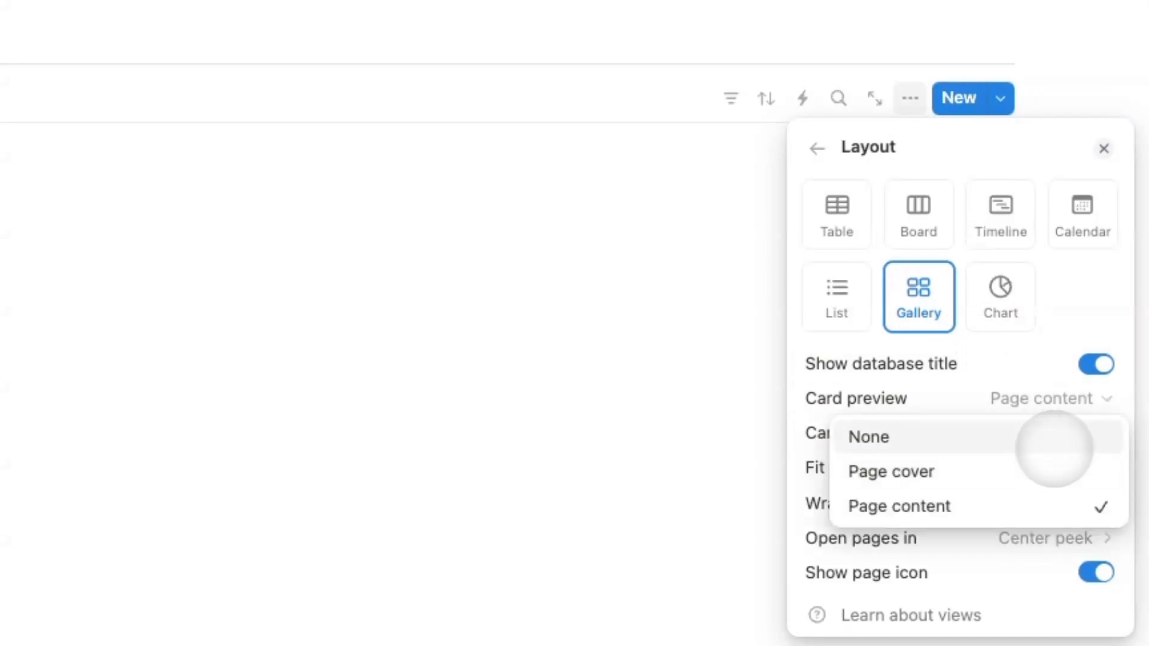
pyautogui.click(921, 436)
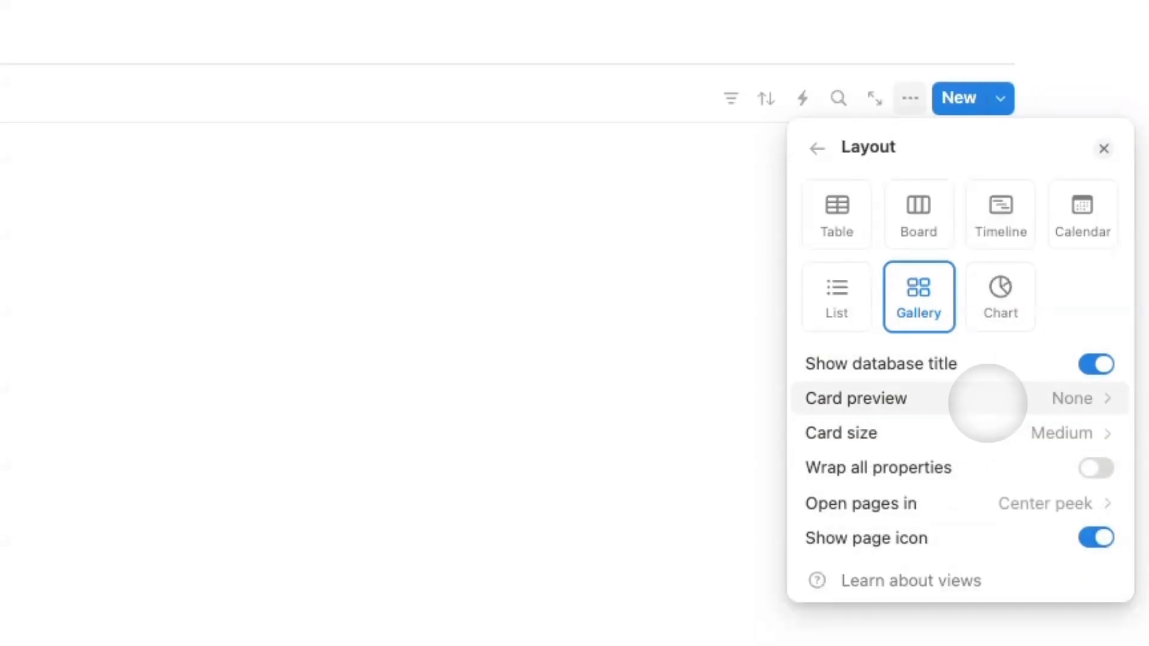
# Show each project's Status property on the gallery cards.
pyautogui.click(818, 149)
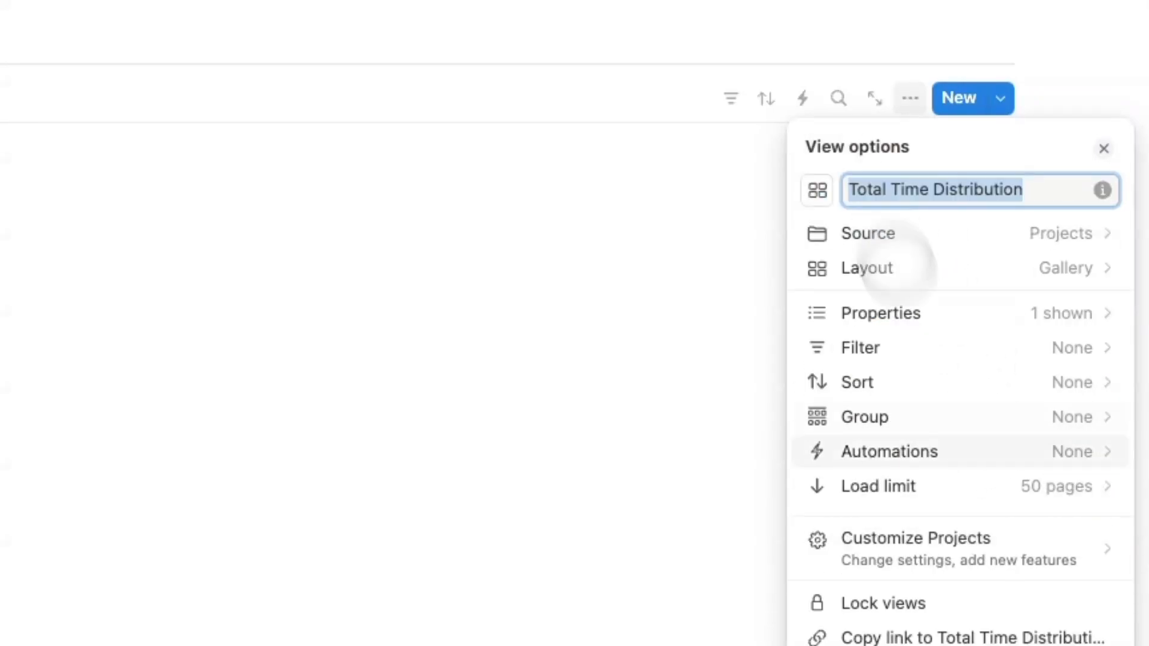
pyautogui.click(951, 308)
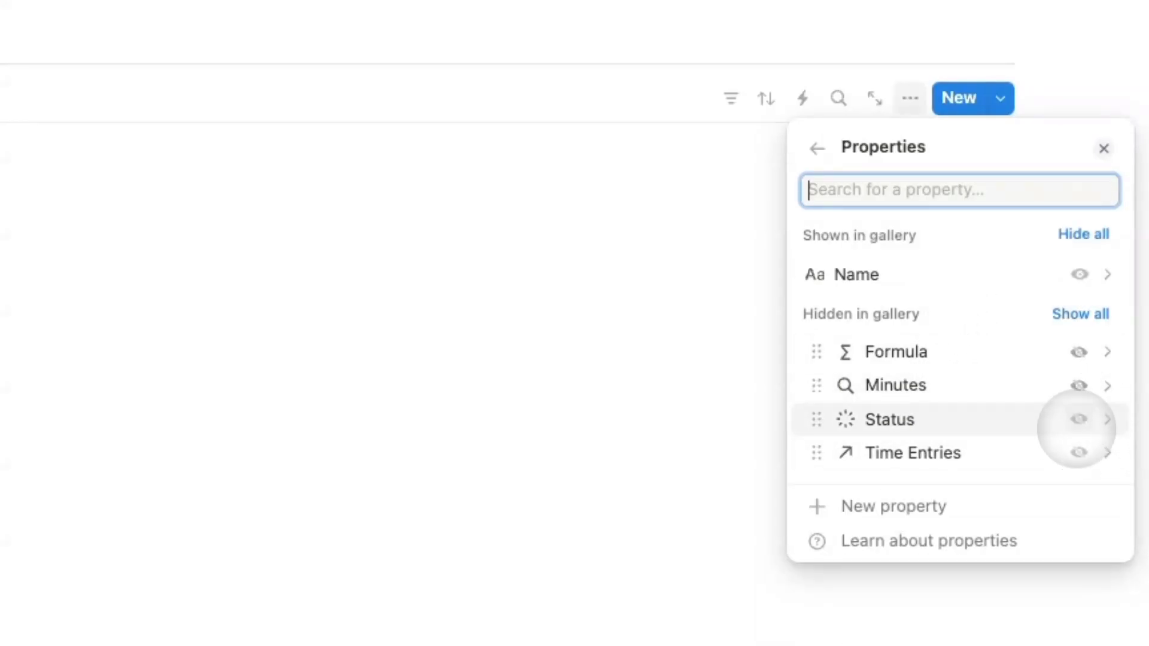
pyautogui.click(1079, 419)
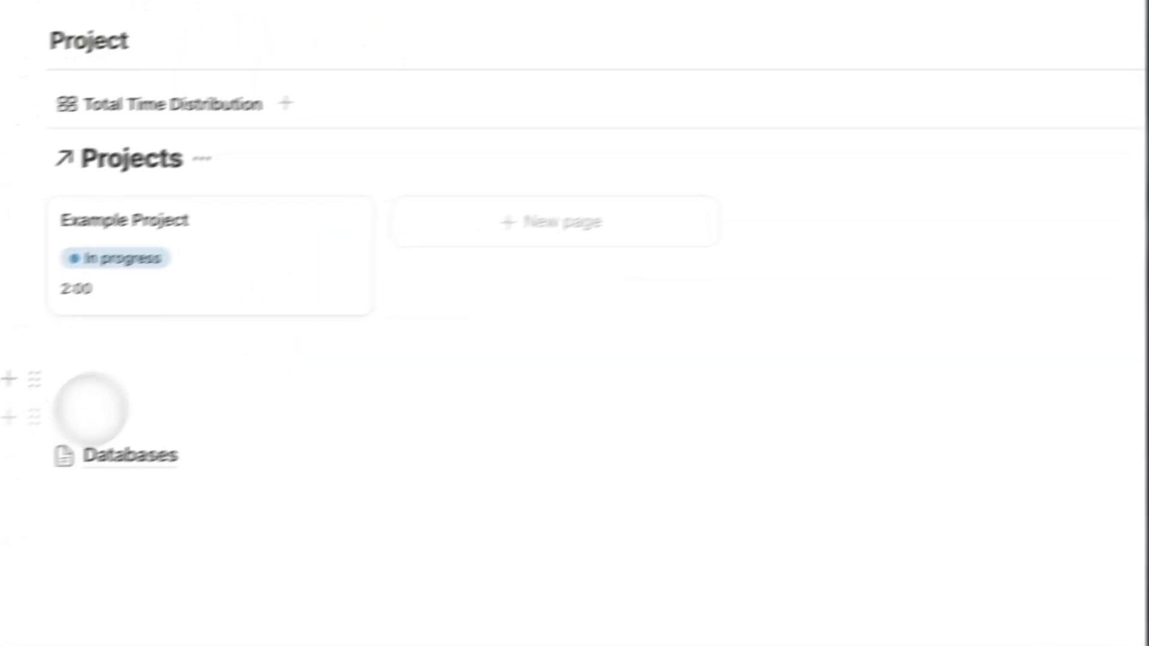
# Add a 'Time Entries' Heading 3 below the gallery, followed by a linked Time Entries database view.
pyautogui.click(530, 477)
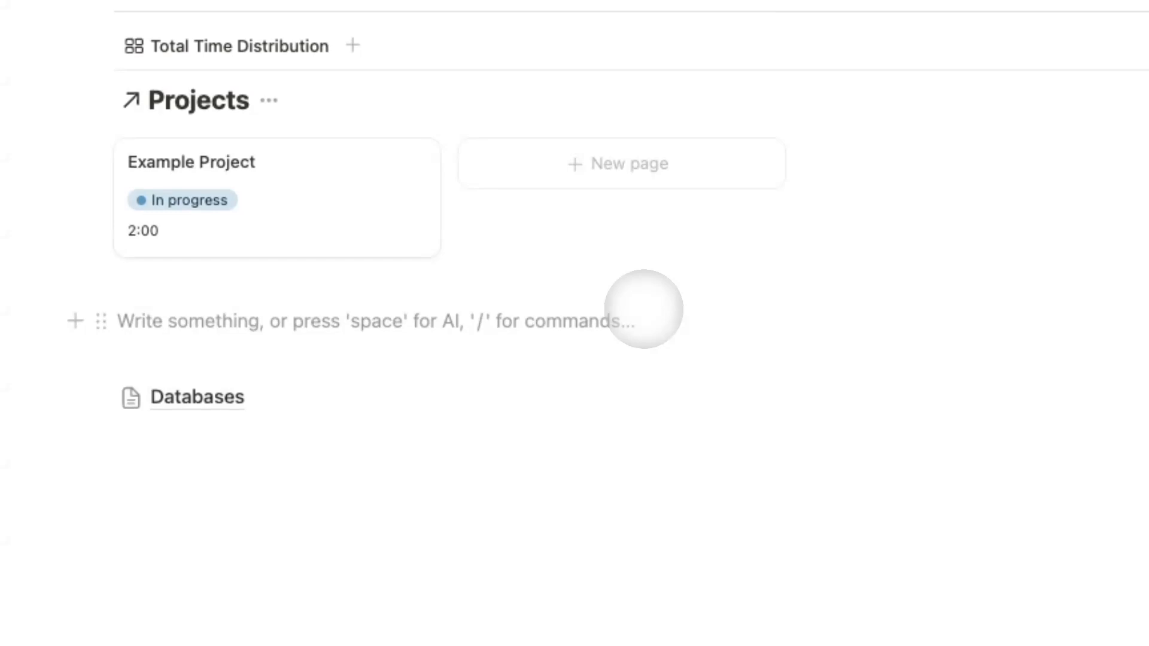
pyautogui.write('/h3')
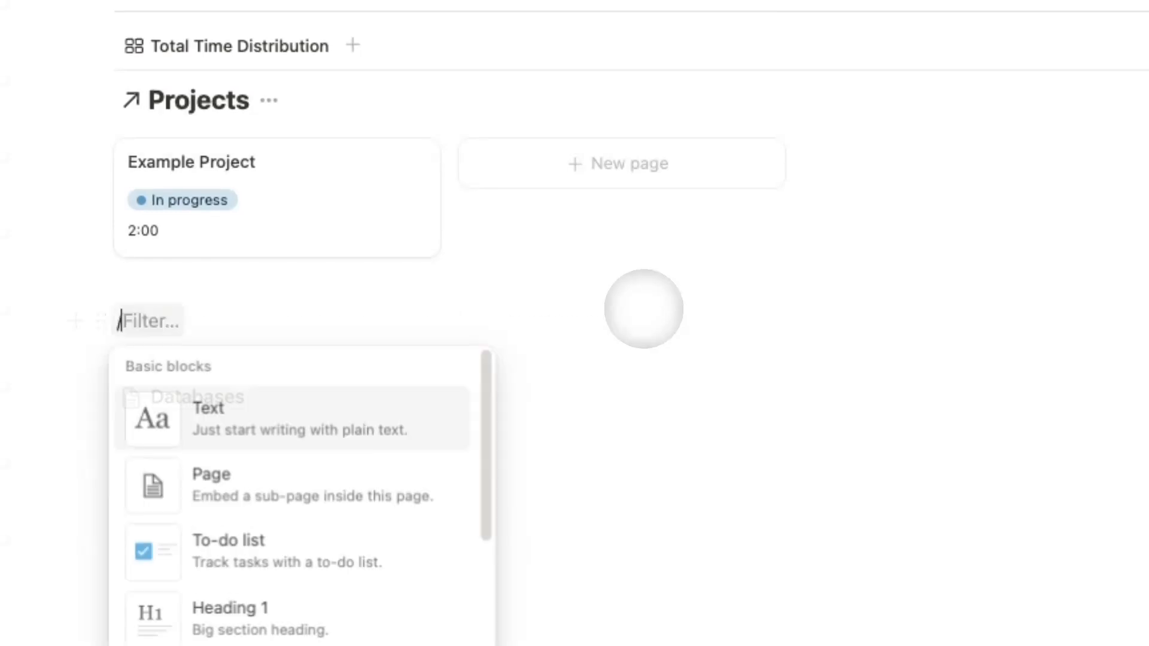
pyautogui.press('Return')
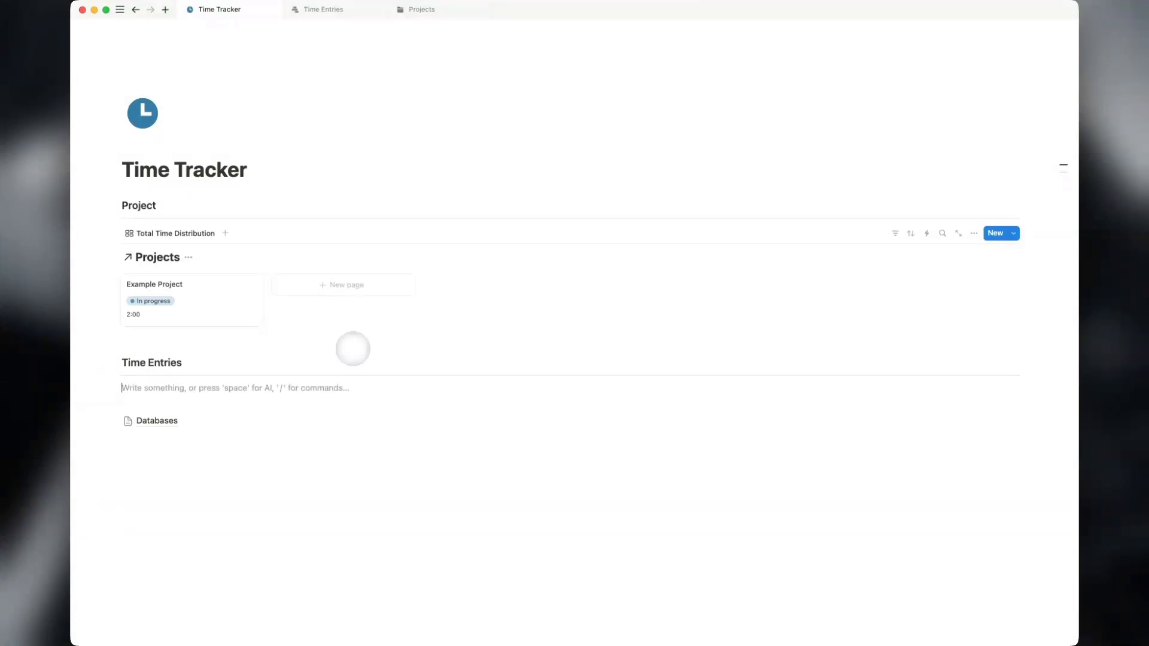
pyautogui.write('/linke')
pyautogui.press('Return')
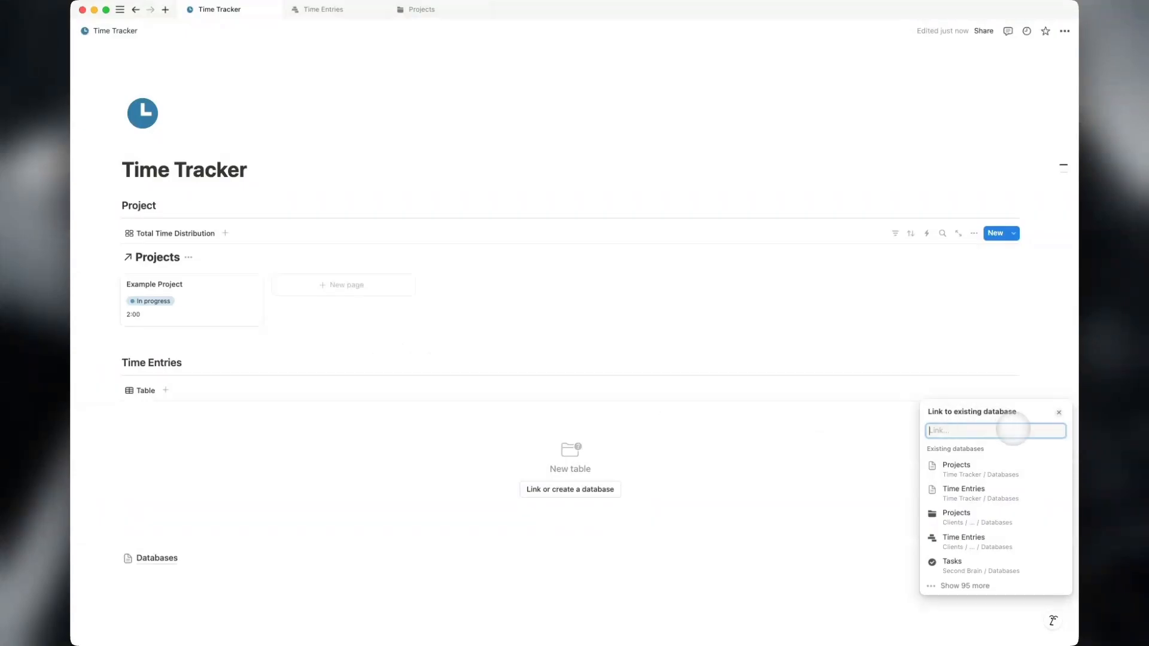
pyautogui.click(990, 490)
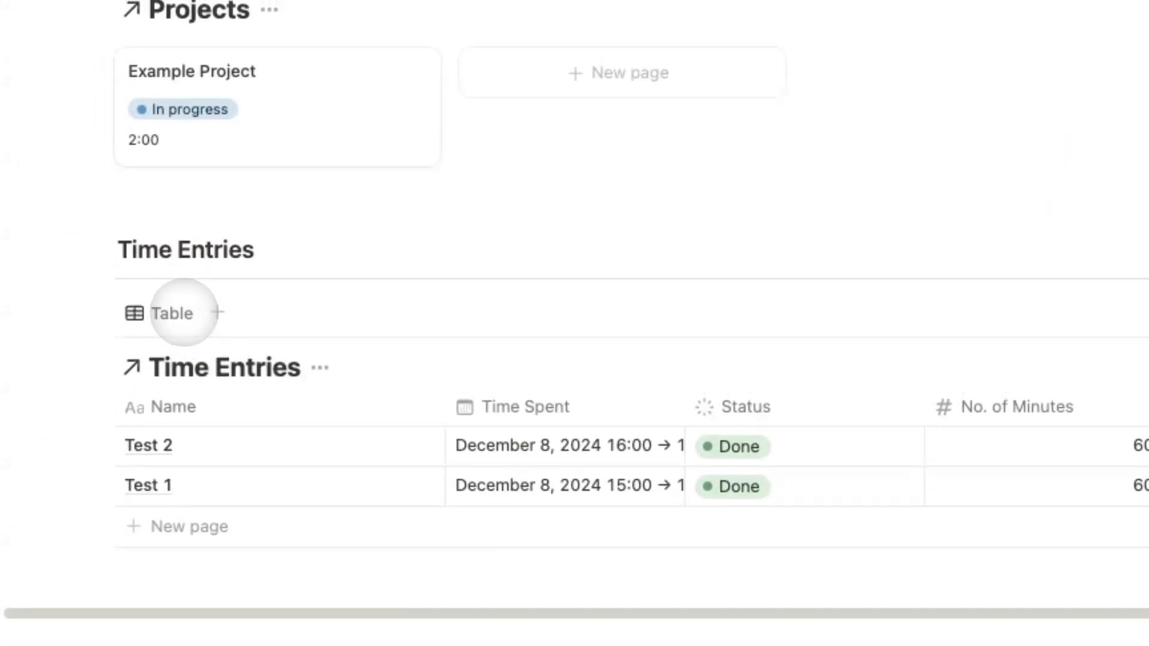
# Switch the linked Time Entries view's layout from Table to Timeline.
pyautogui.click(160, 312)
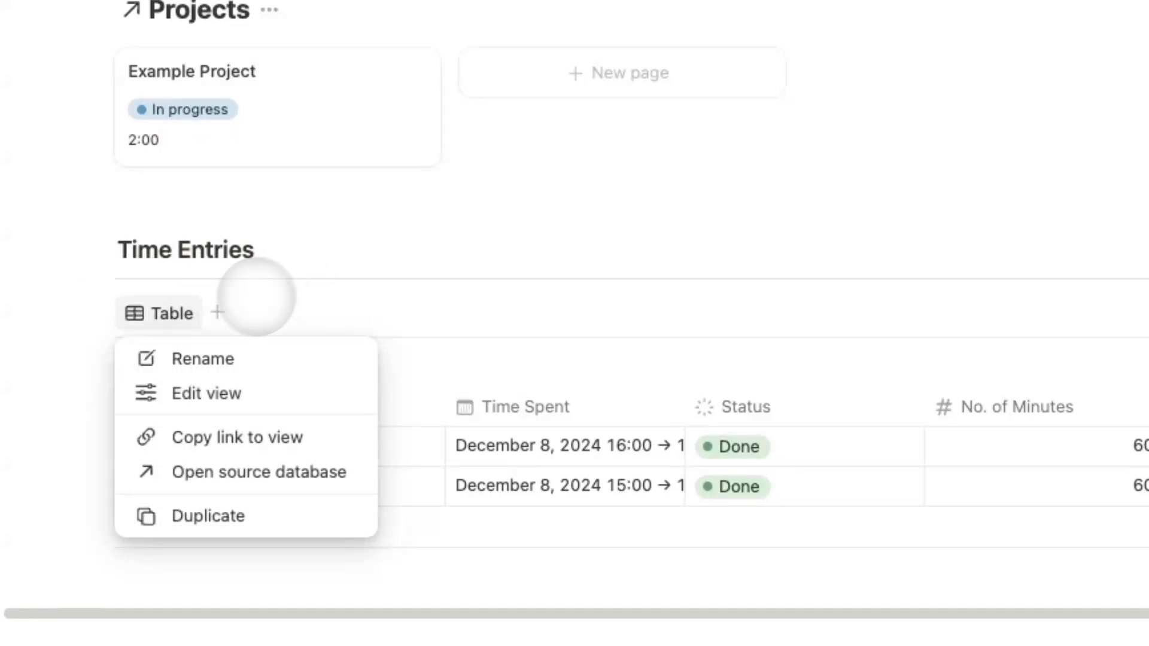
pyautogui.click(172, 305)
pyautogui.click(178, 306)
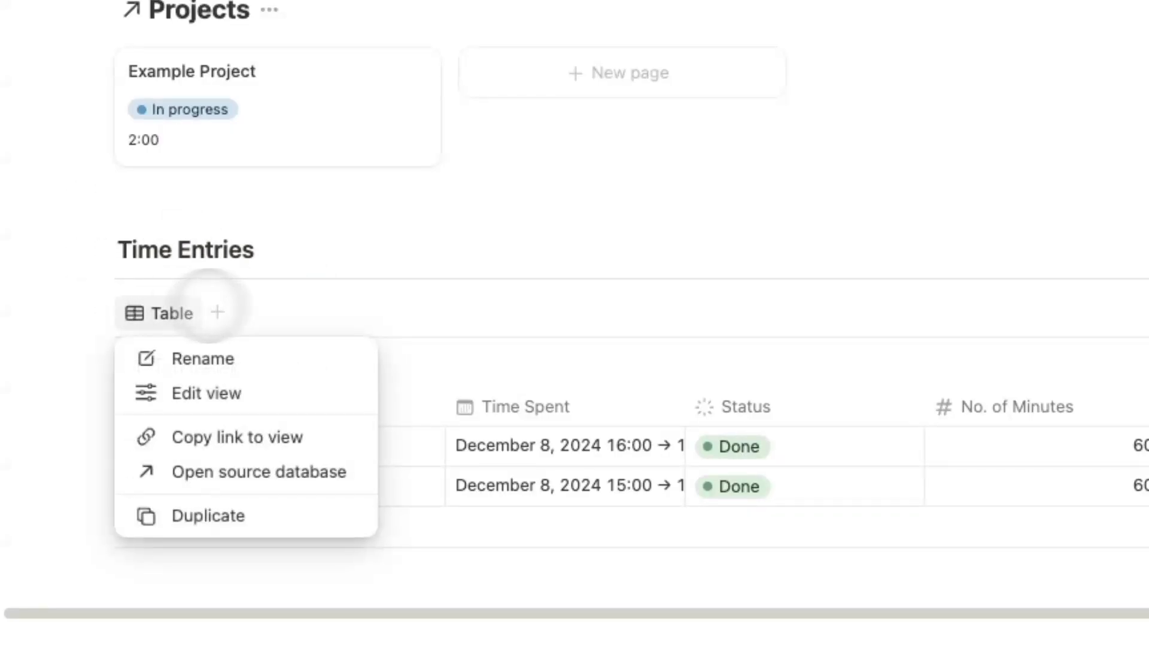
pyautogui.click(223, 390)
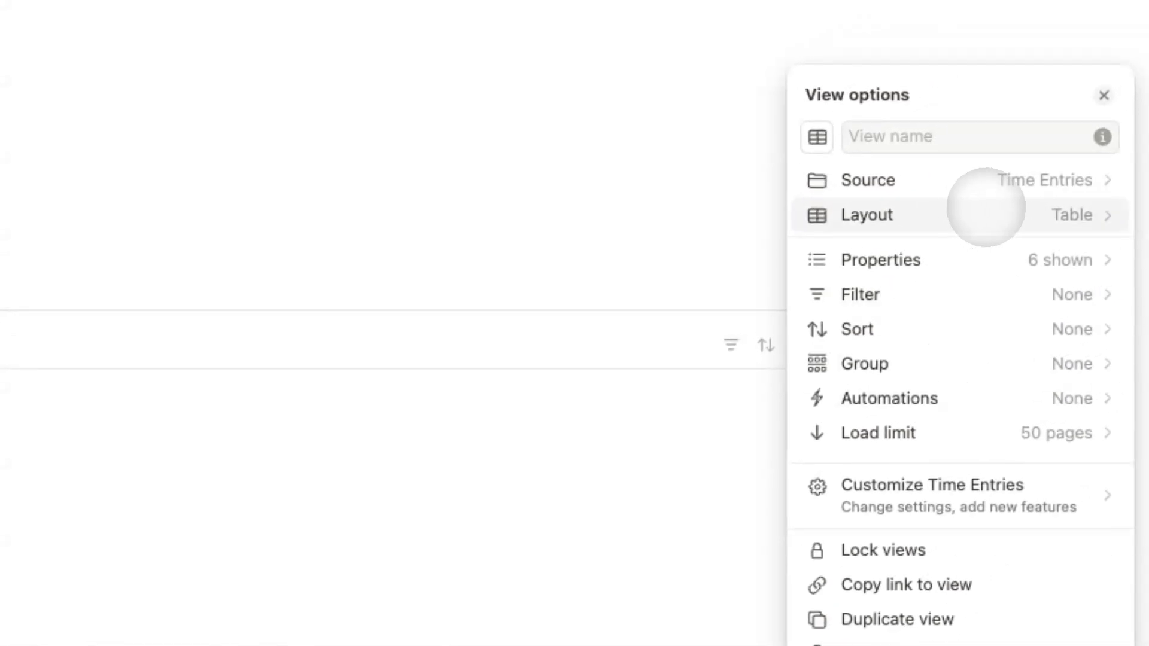
pyautogui.click(985, 209)
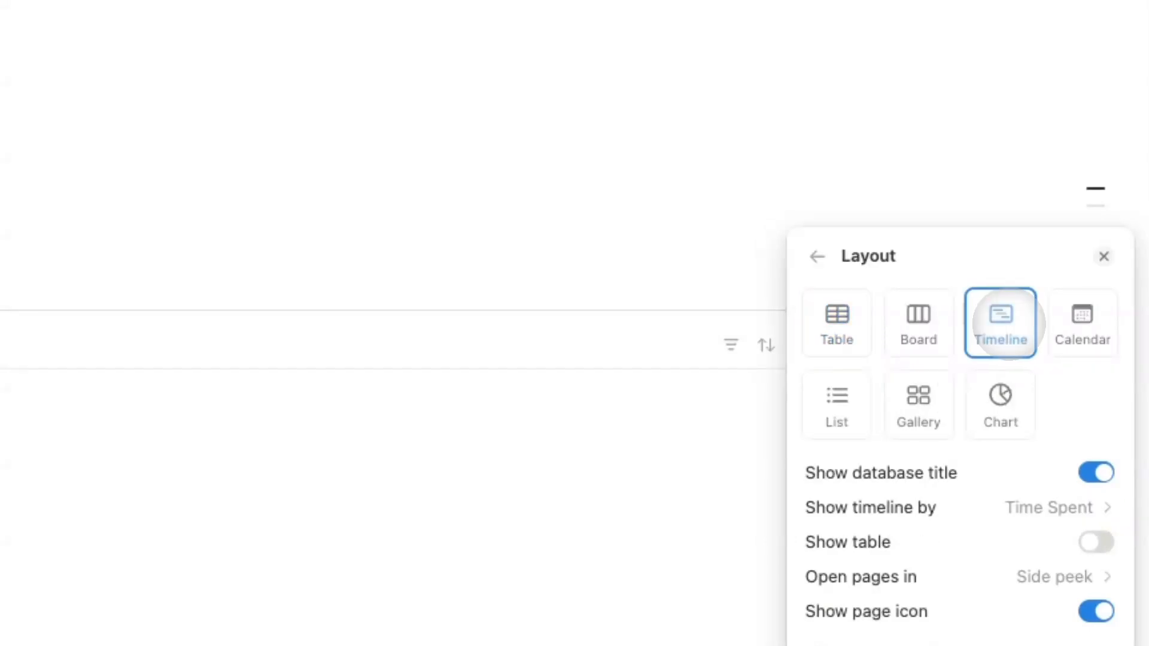
# Show Status and Time Spent Label on the timeline entries.
pyautogui.click(817, 258)
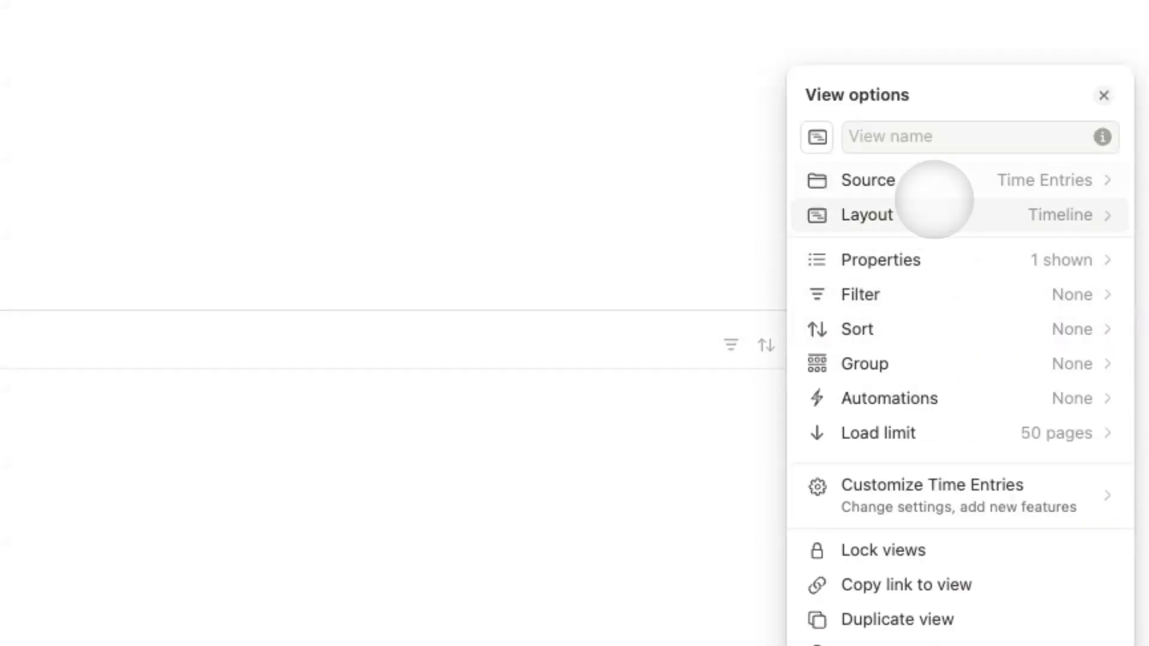
pyautogui.click(963, 260)
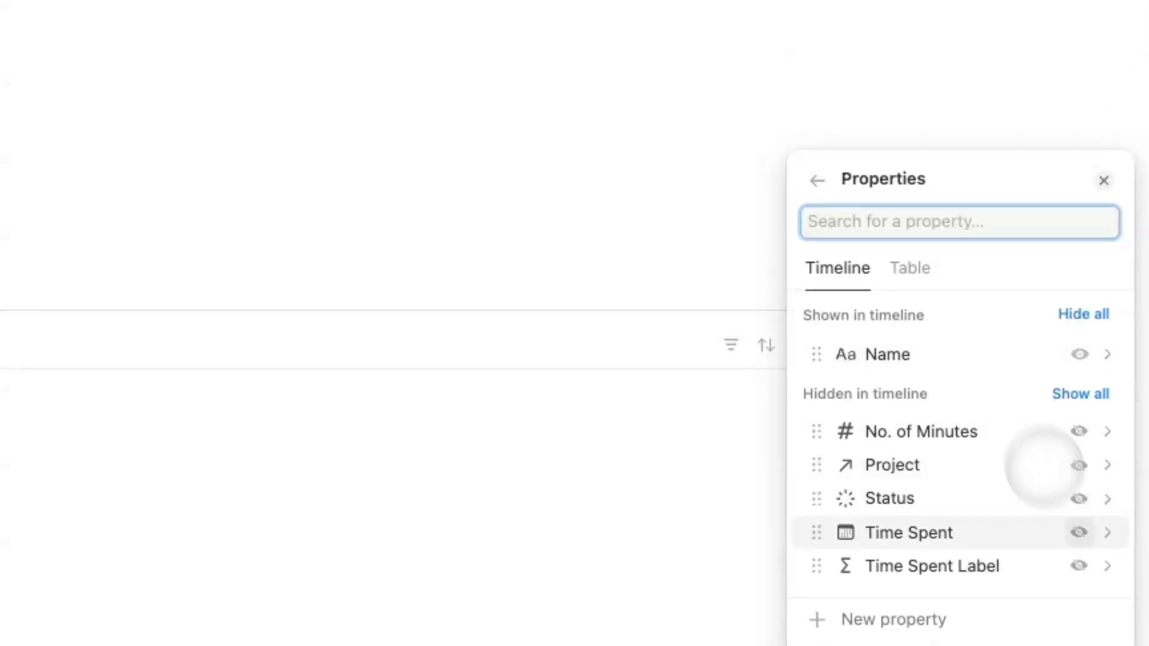
pyautogui.click(1076, 498)
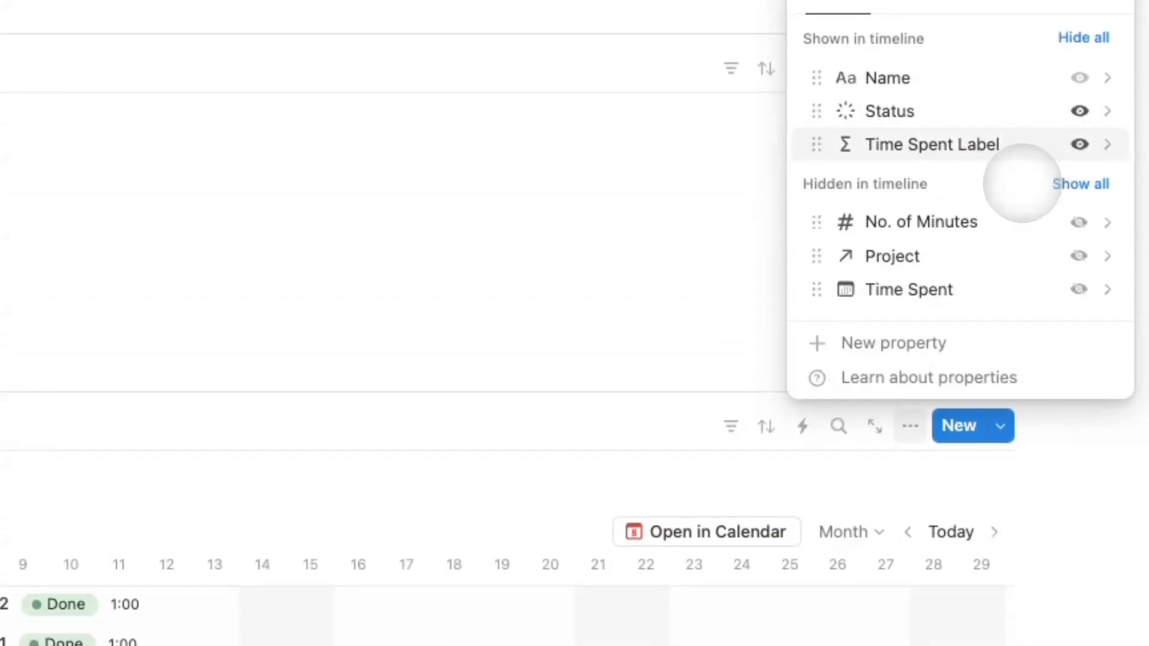
pyautogui.click(816, 310)
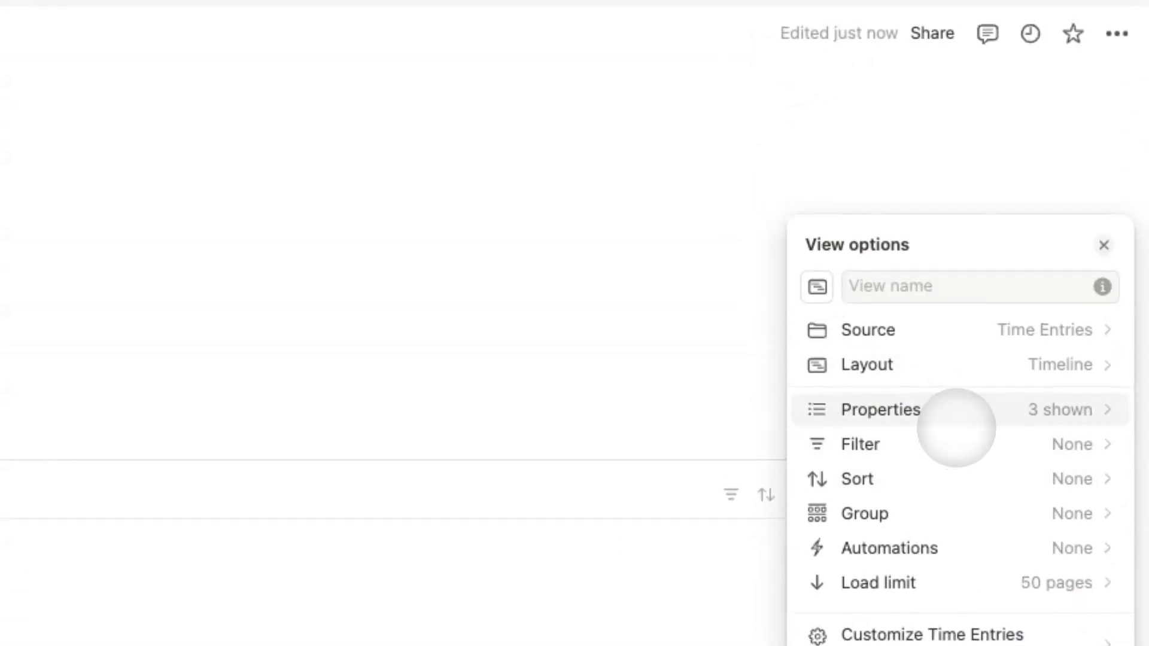
pyautogui.click(956, 443)
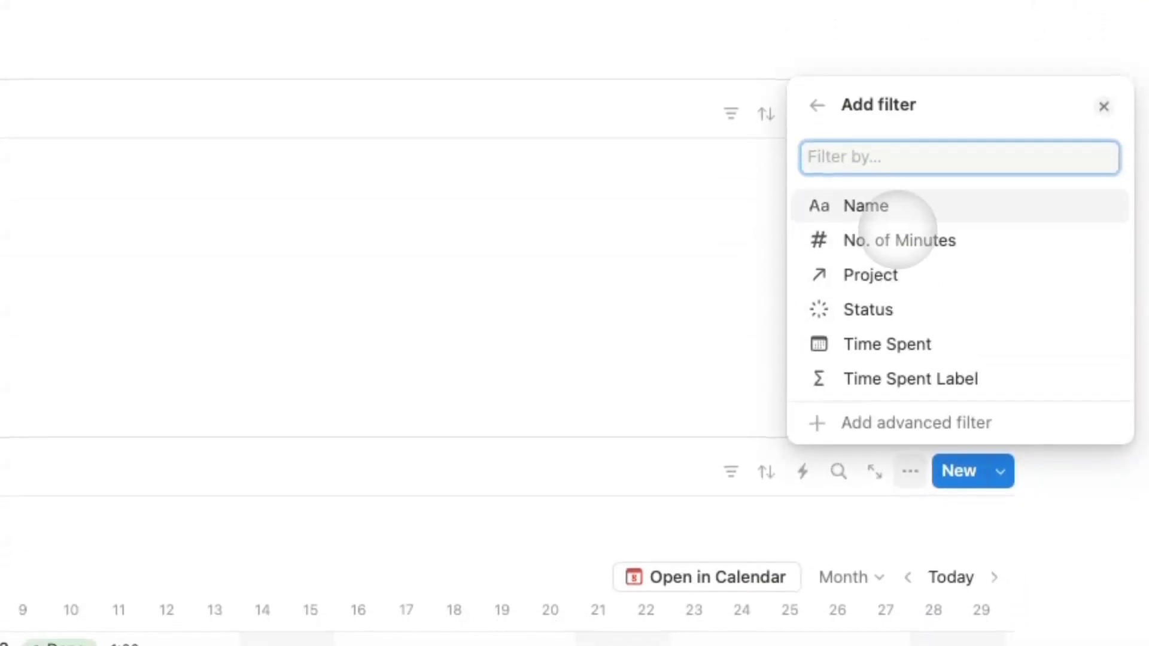
# Filter the timeline to entries whose Time Spent is Today.
pyautogui.click(923, 345)
pyautogui.click(927, 376)
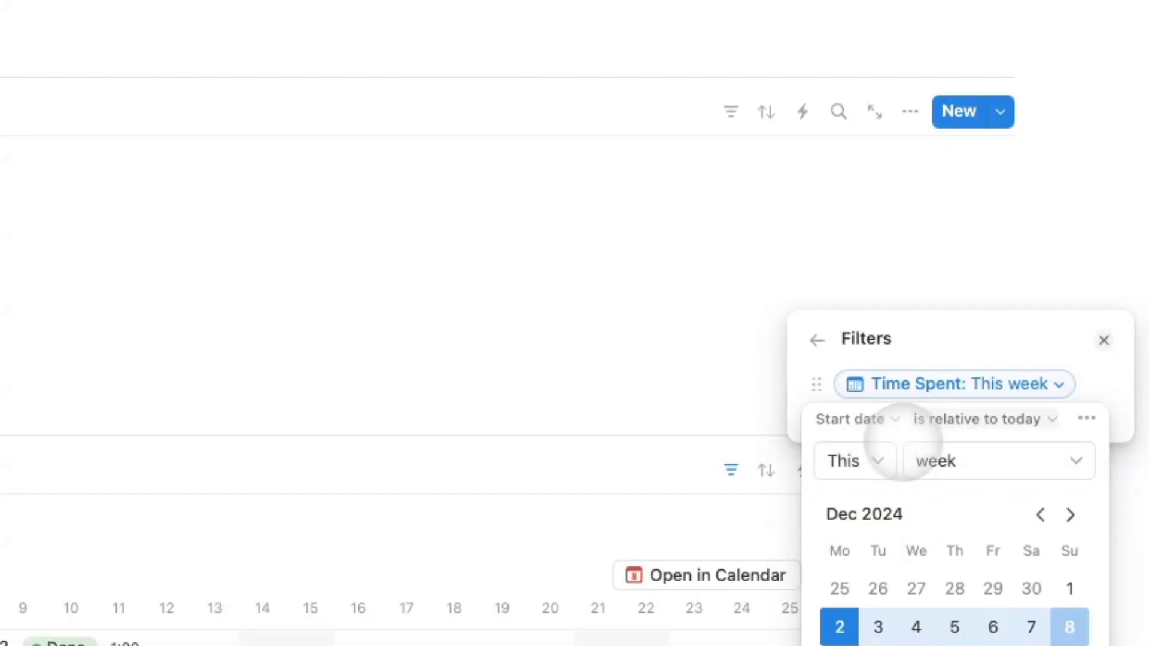
pyautogui.click(932, 420)
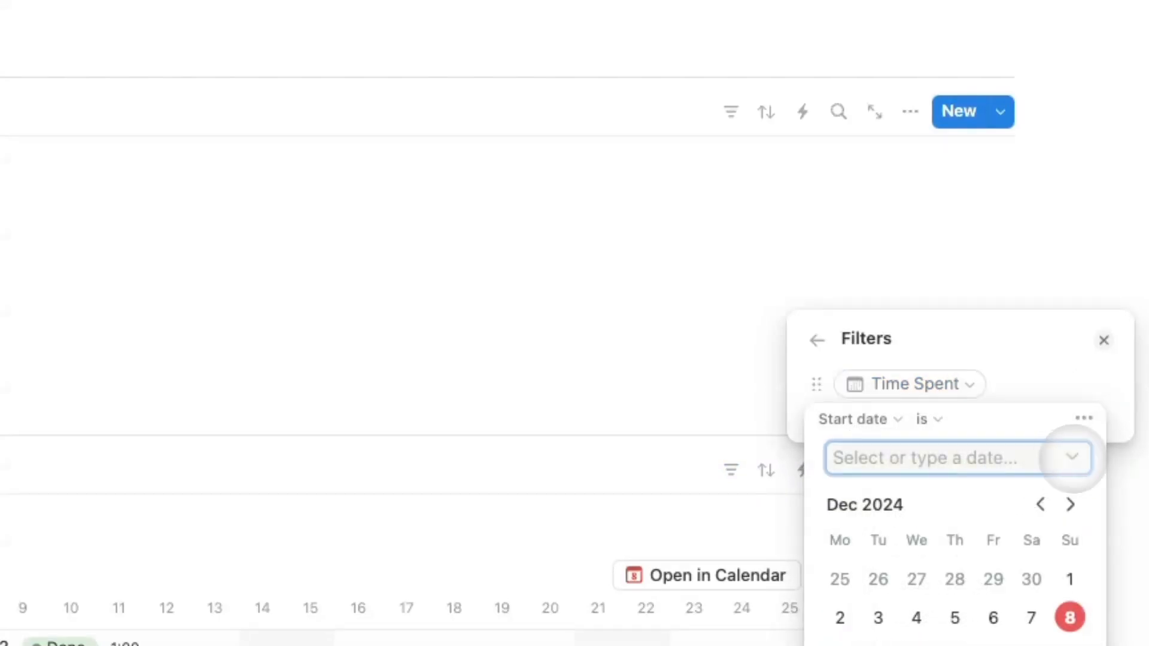
pyautogui.click(990, 493)
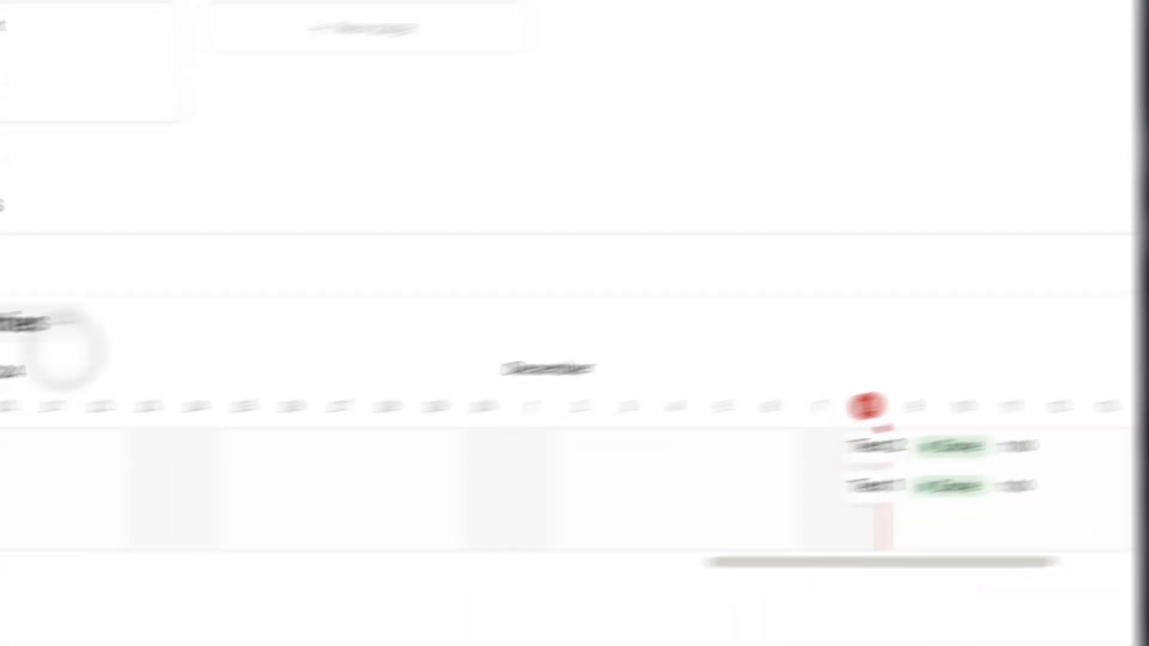
pyautogui.click(154, 225)
# Hide the database titles on the linked Time Entries and Projects views.
pyautogui.click(219, 225)
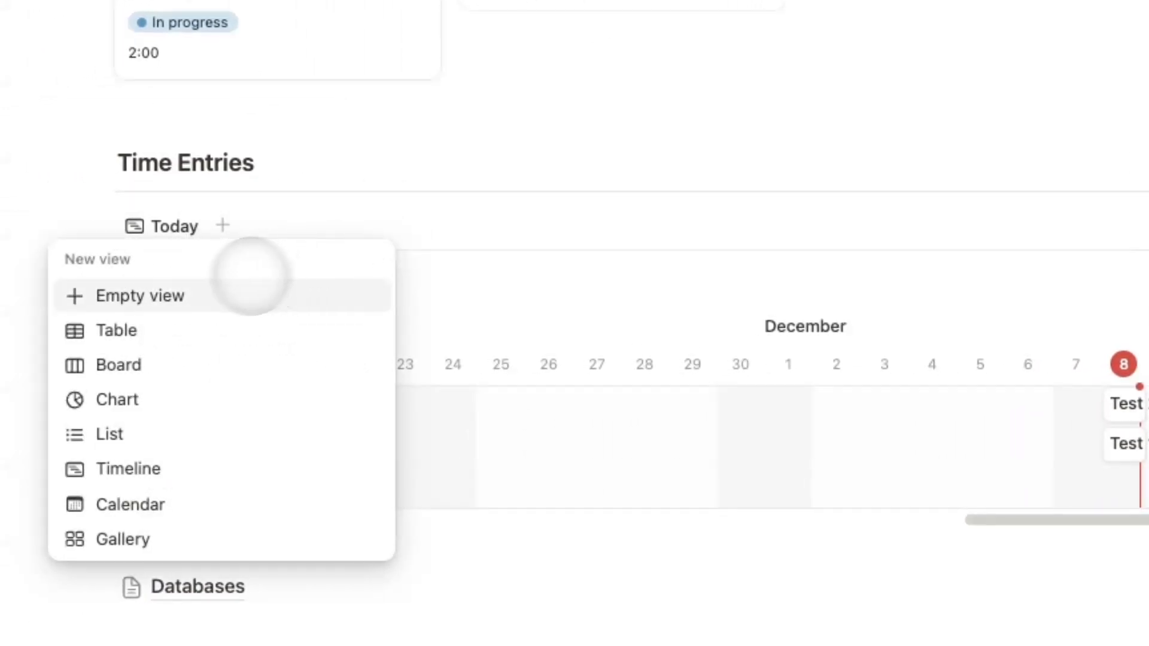
pyautogui.click(339, 215)
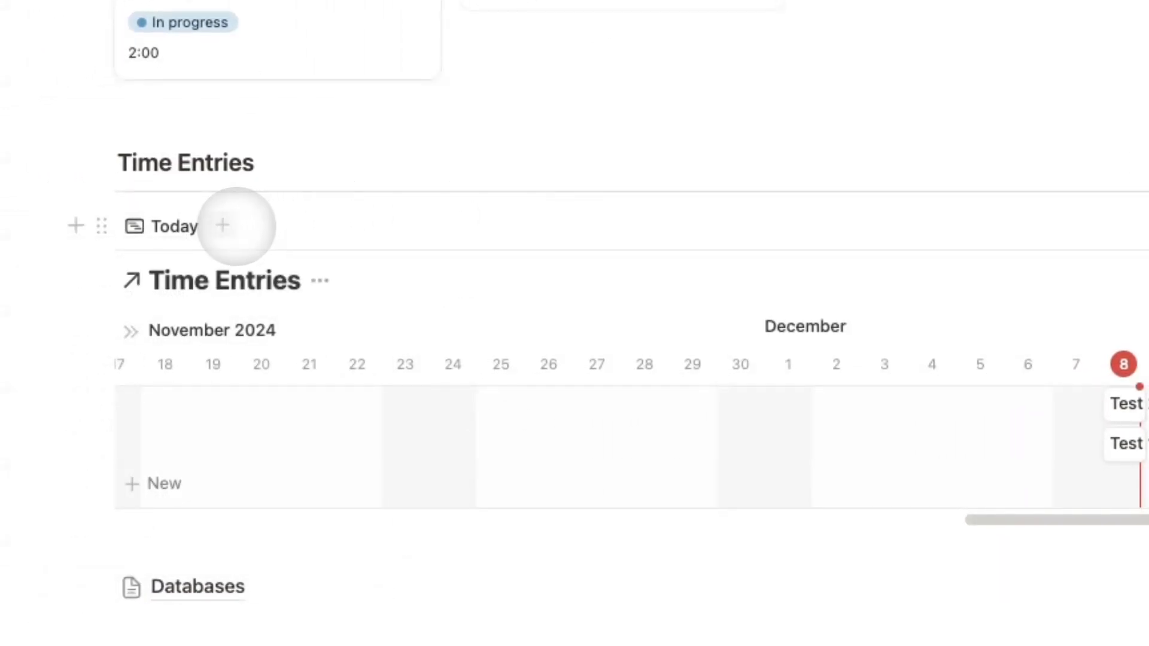
pyautogui.click(319, 281)
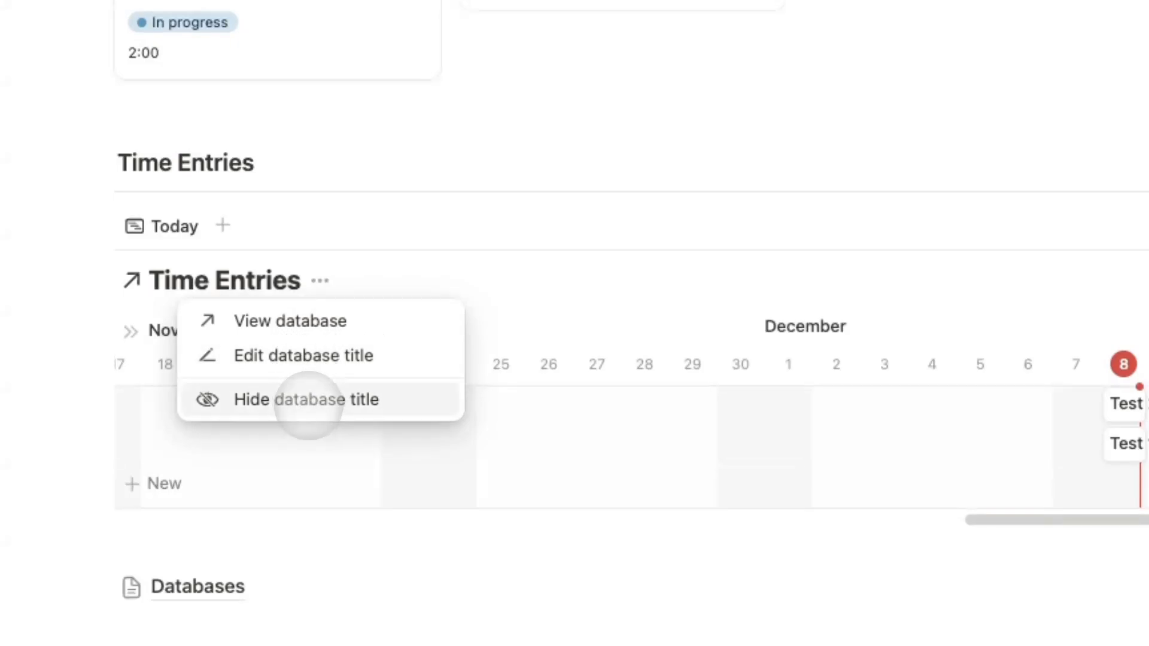
pyautogui.click(307, 399)
pyautogui.scroll(5, 223, 108)
pyautogui.click(270, 209)
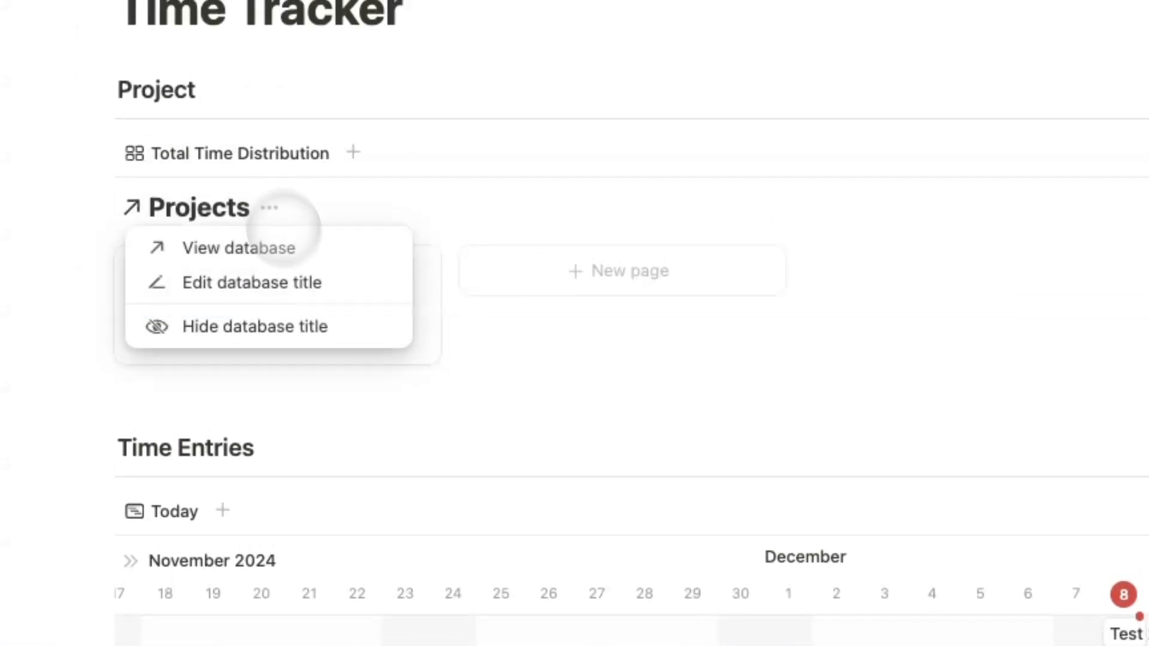
pyautogui.click(323, 327)
pyautogui.scroll(-5, 377, 461)
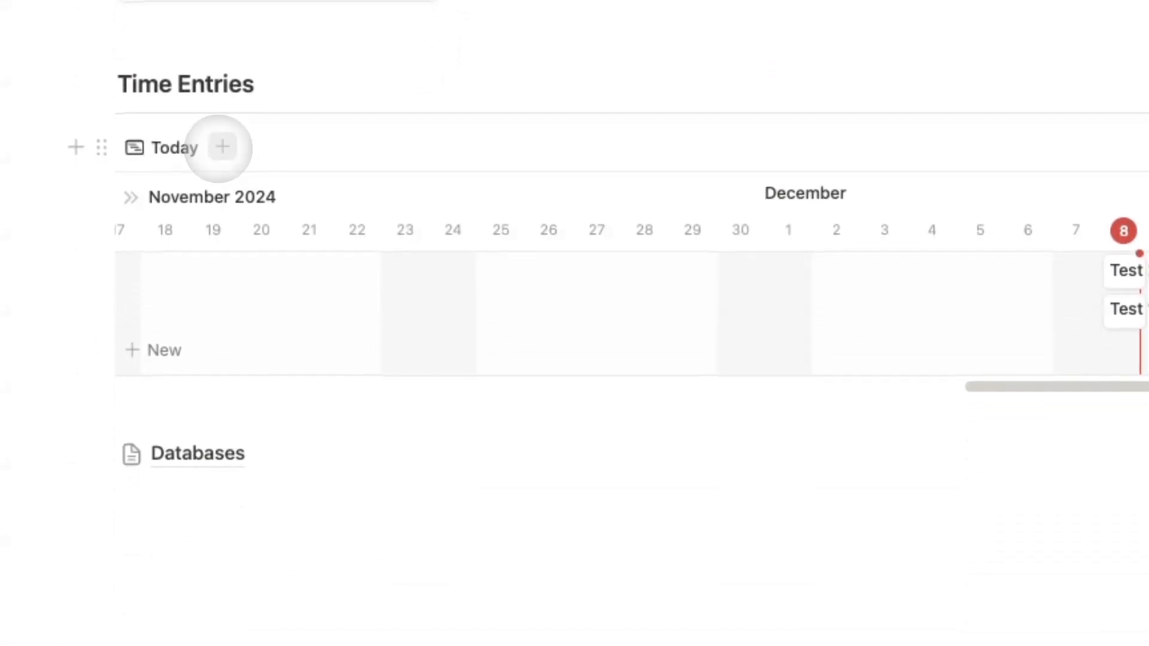
# Add two new timeline views, each linked to the Time Entries database.
pyautogui.click(222, 146)
pyautogui.click(160, 387)
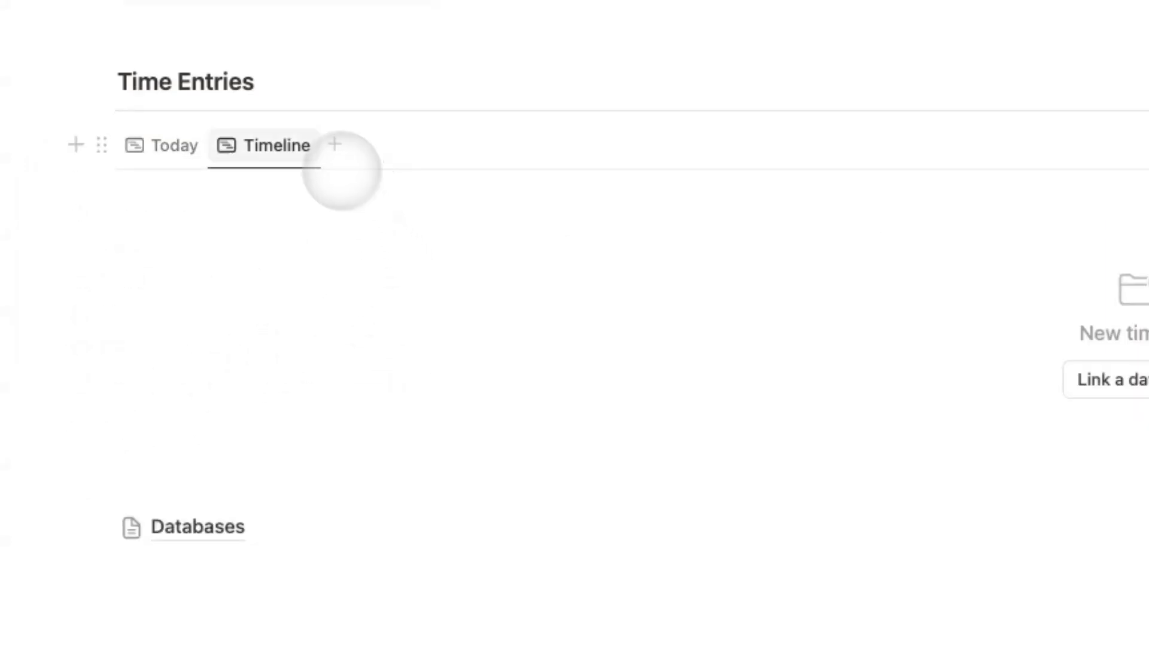
pyautogui.click(68, 218)
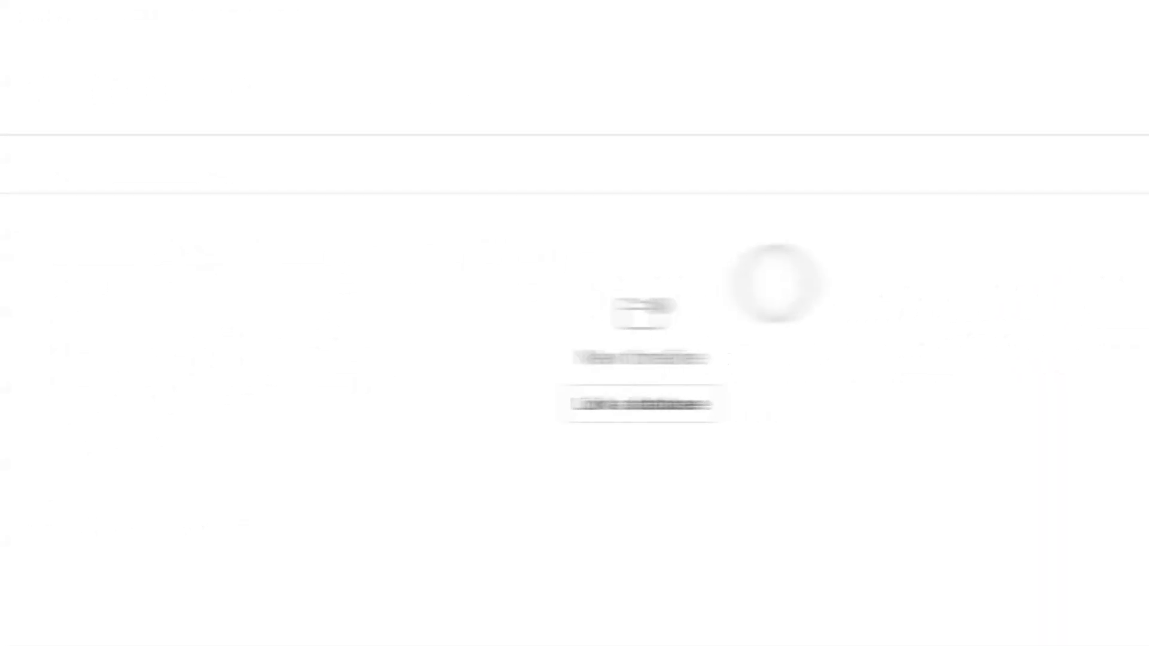
pyautogui.click(977, 295)
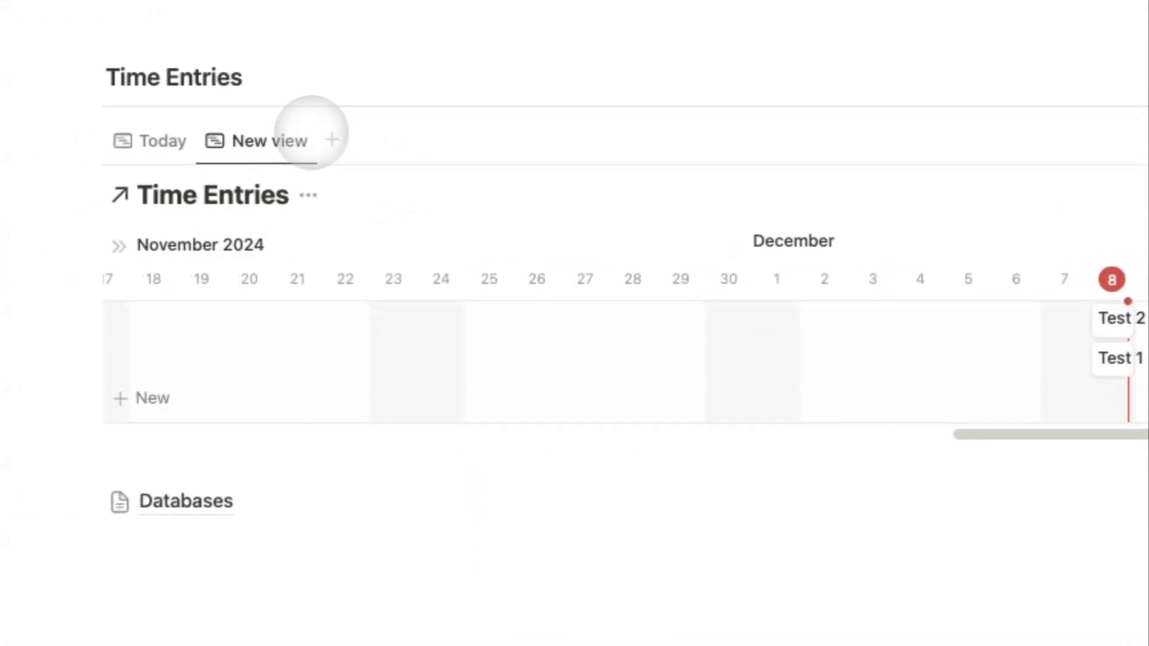
pyautogui.click(331, 139)
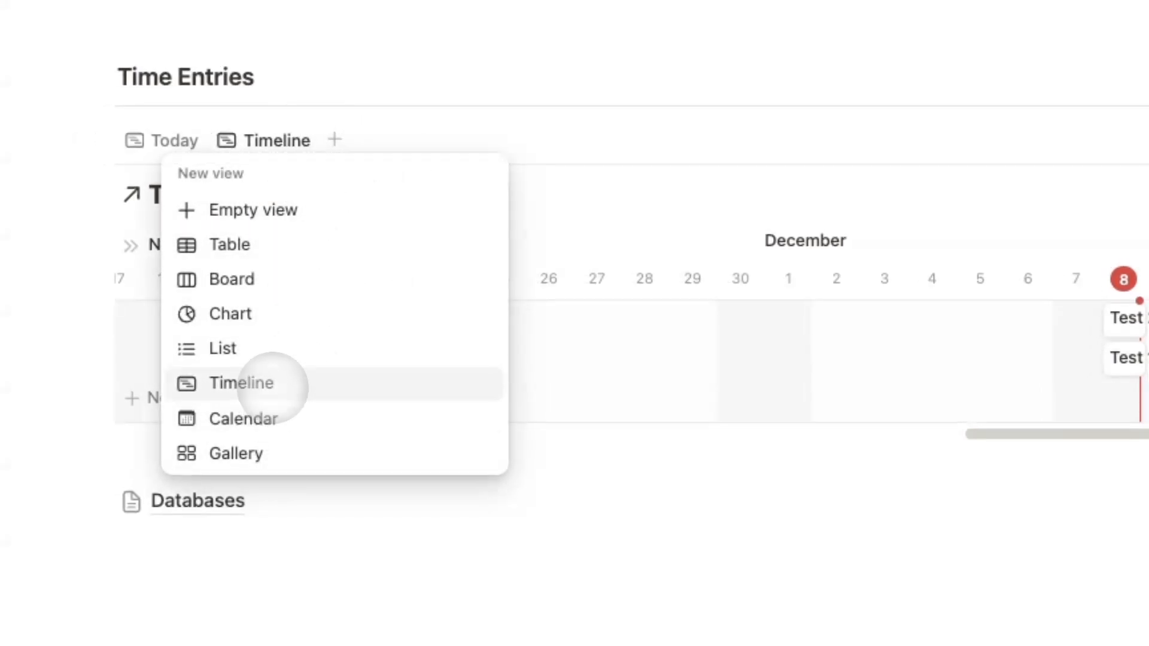
pyautogui.click(272, 386)
pyautogui.click(398, 346)
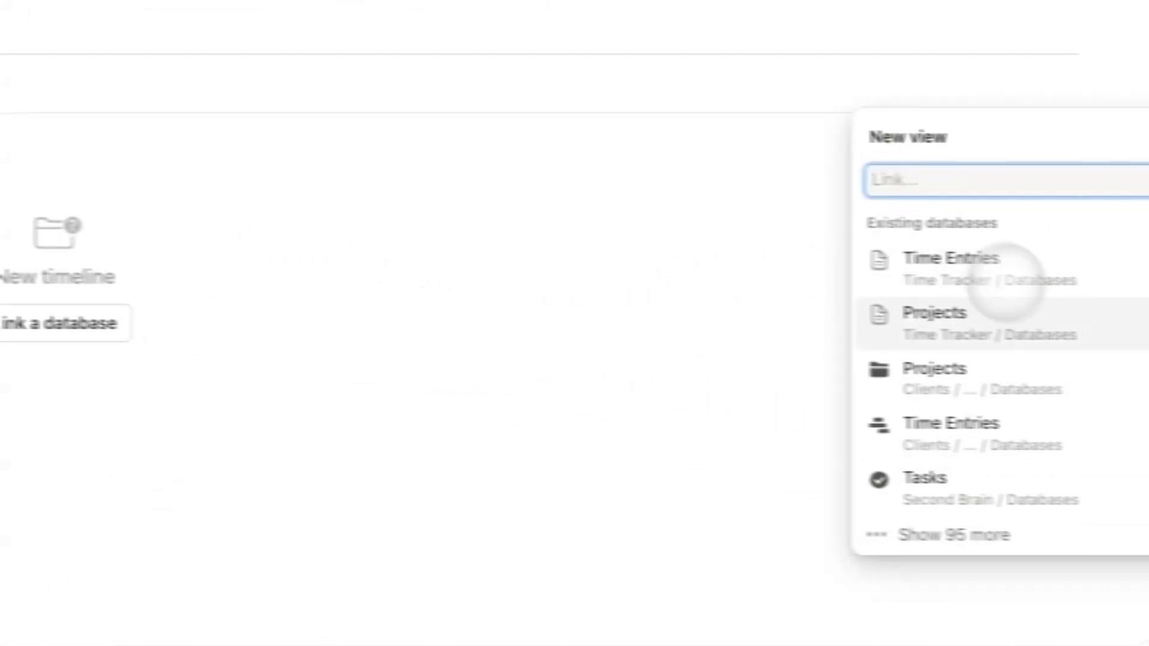
pyautogui.click(1005, 277)
pyautogui.click(910, 180)
# Hide the Time Entries database title on the second timeline view and begin renaming it.
pyautogui.click(269, 249)
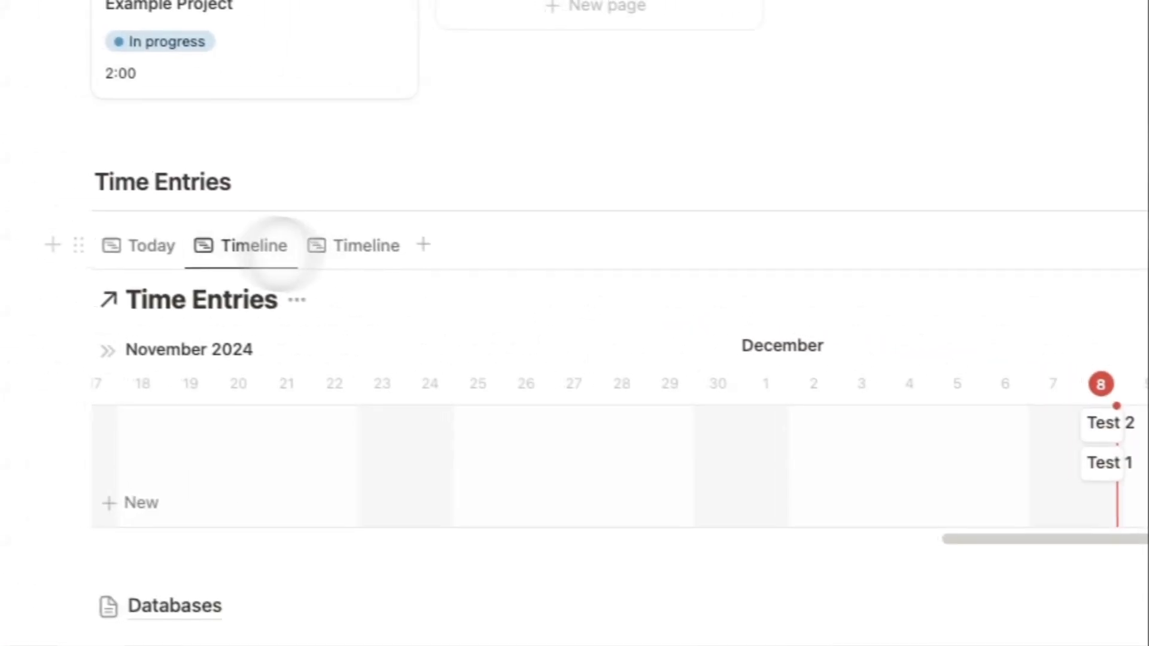
pyautogui.click(297, 300)
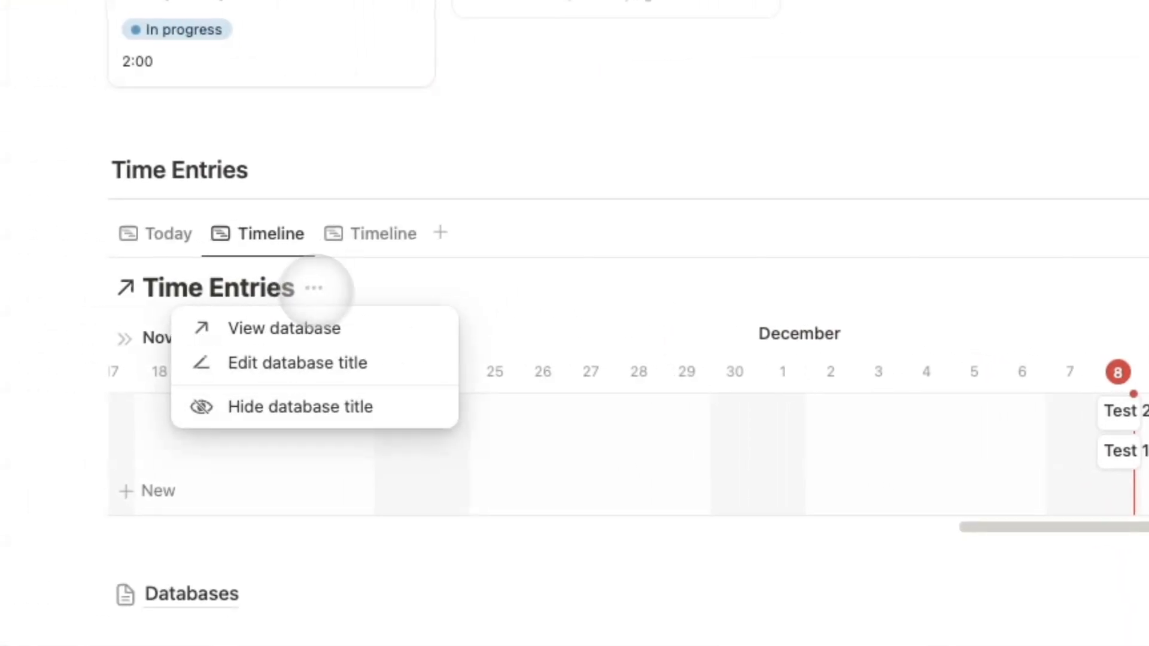
pyautogui.click(400, 399)
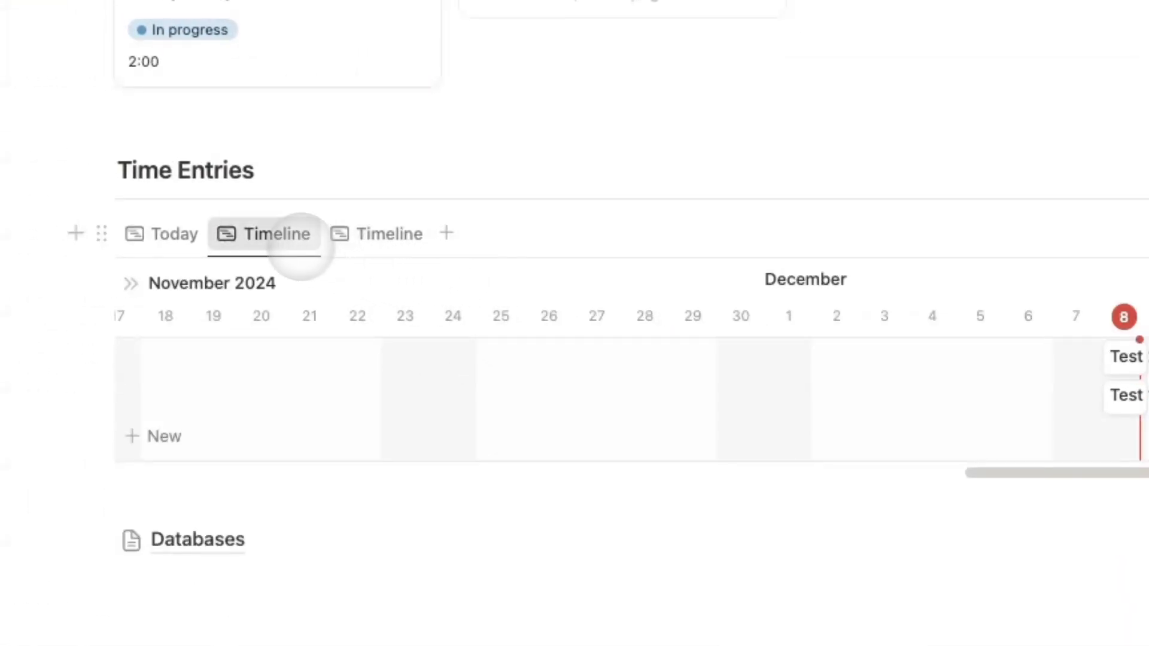
pyautogui.click(301, 244)
pyautogui.click(366, 264)
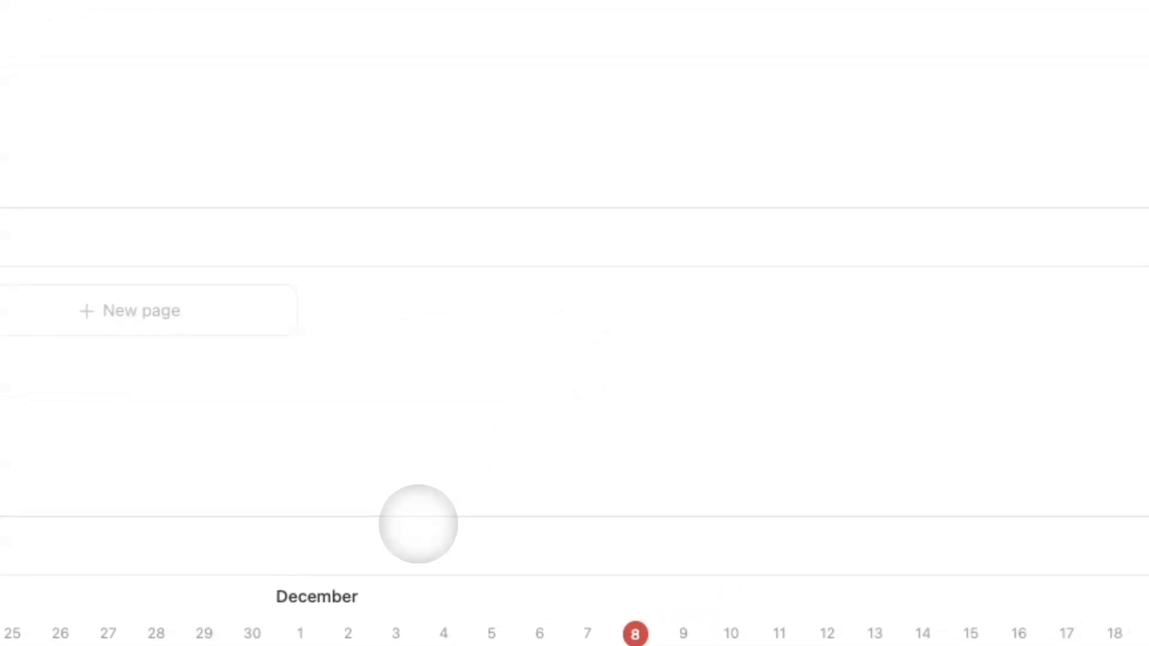
# Show Status and Time Spent Label on this timeline's entries.
pyautogui.click(1081, 297)
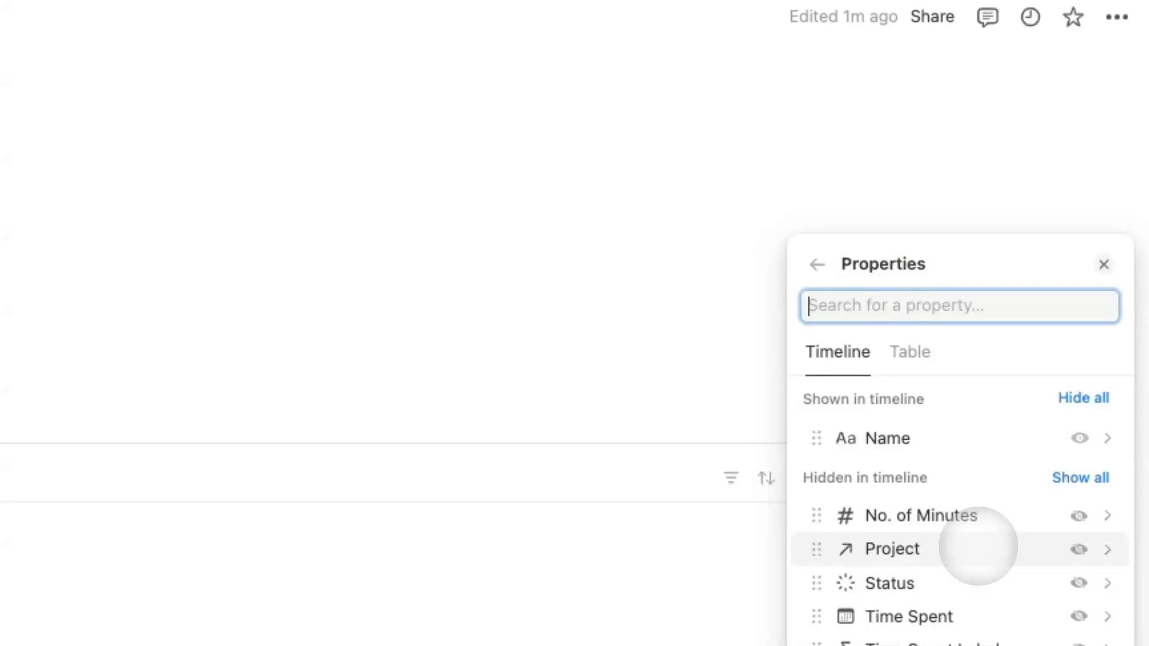
pyautogui.click(1079, 584)
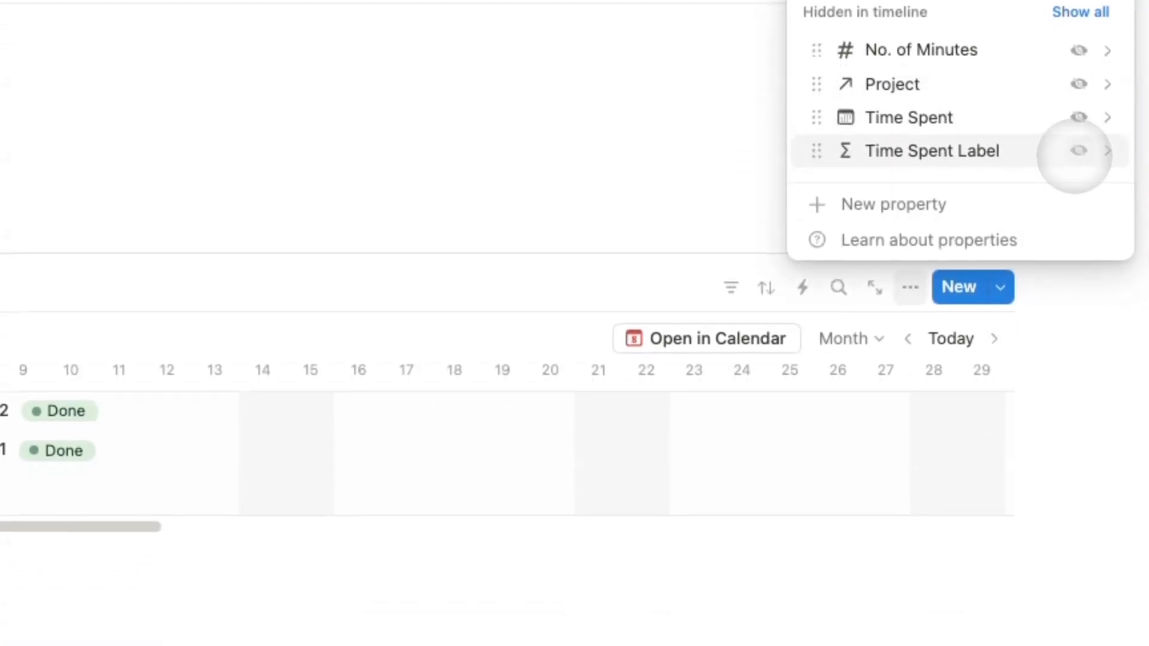
pyautogui.click(1078, 644)
# Hide the database title on the third timeline view and open its properties list.
pyautogui.click(867, 539)
pyautogui.click(383, 231)
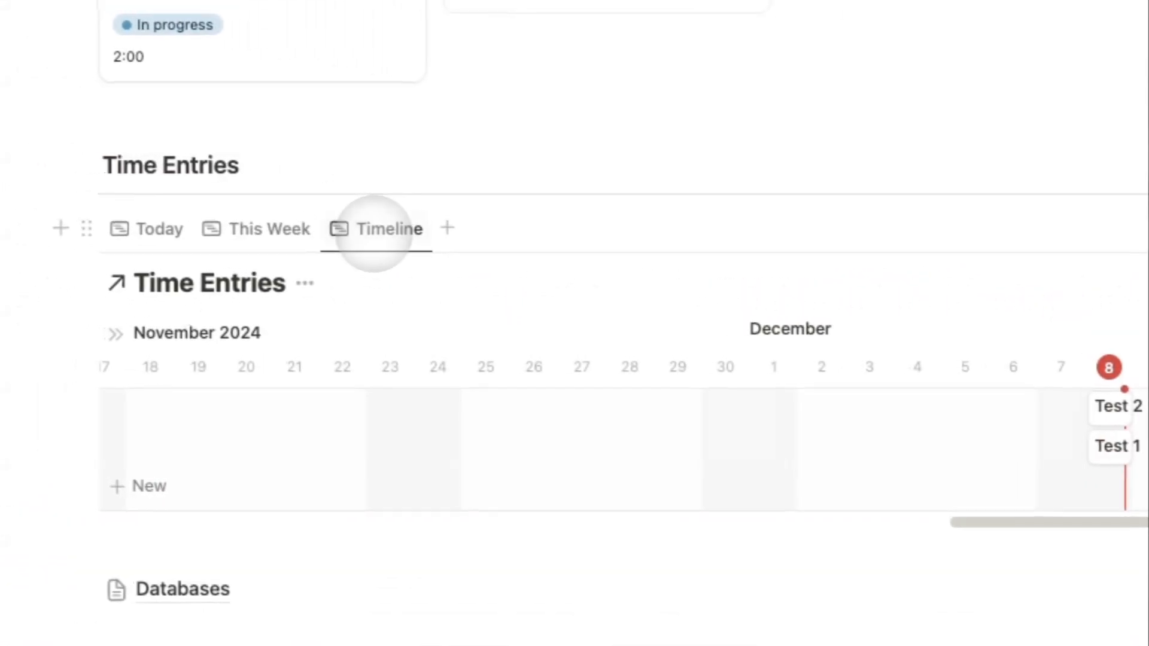
pyautogui.click(338, 402)
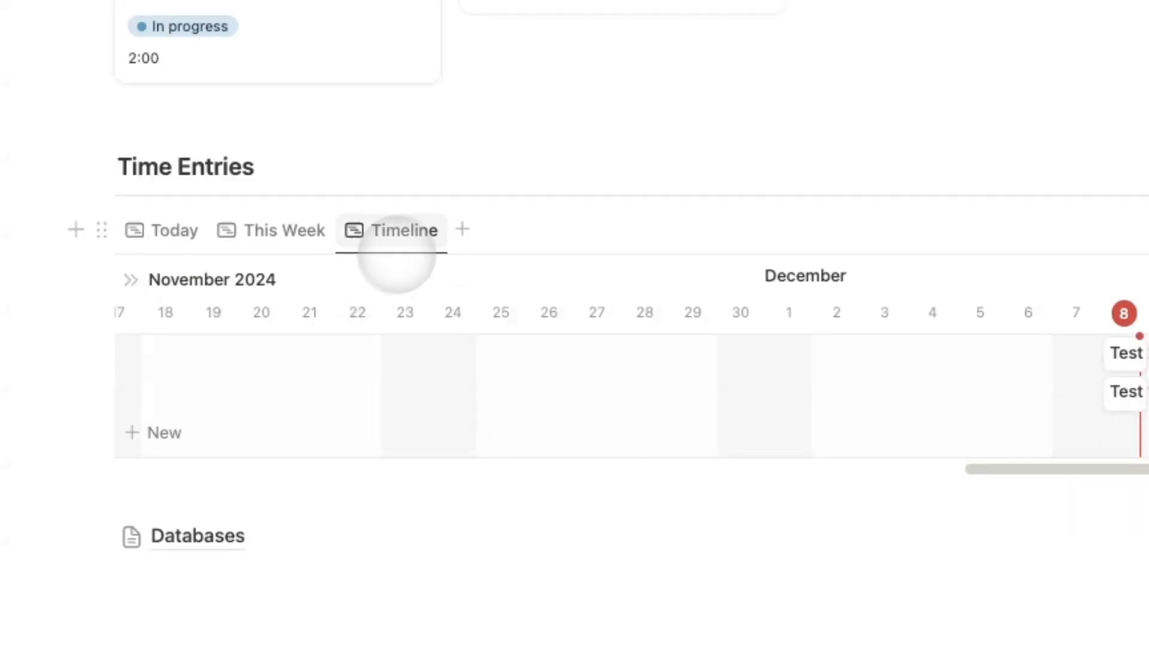
pyautogui.click(397, 233)
pyautogui.click(631, 337)
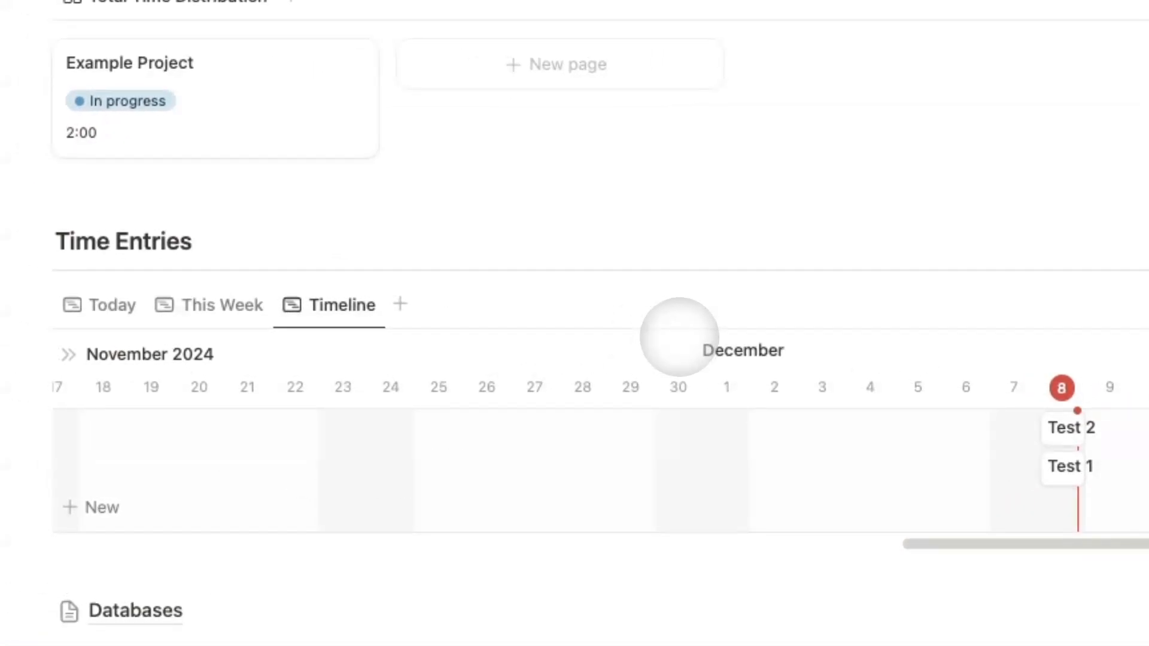
pyautogui.click(960, 168)
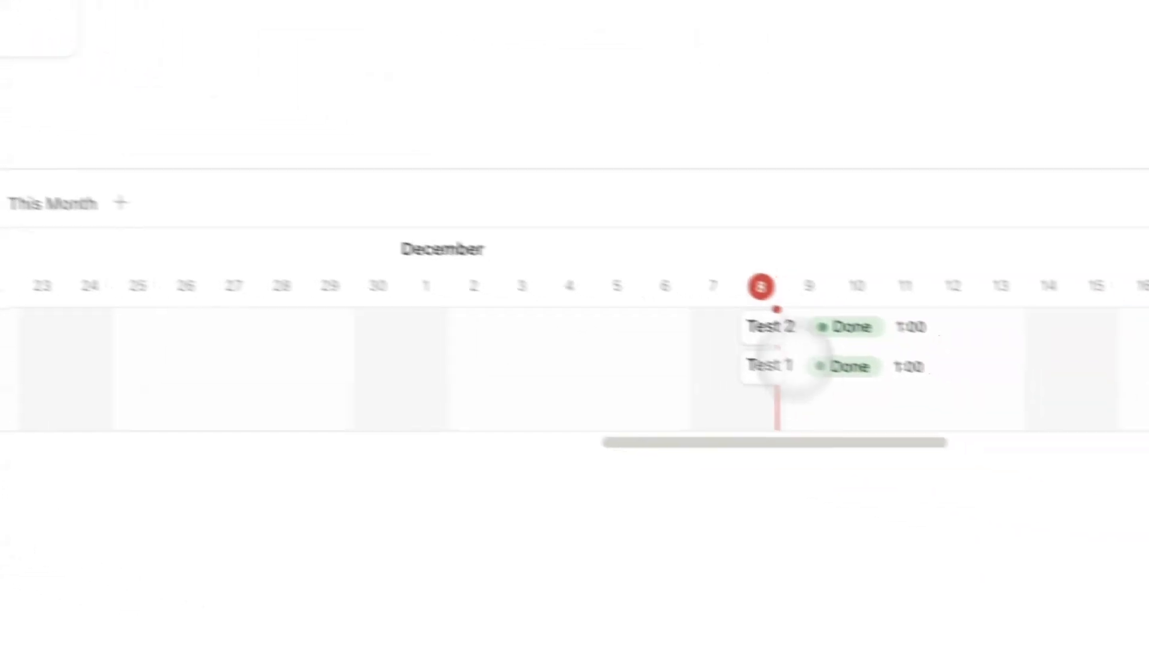
# In the This Week view, peek at the Test 2 entry, then open Example Project.
pyautogui.click(214, 267)
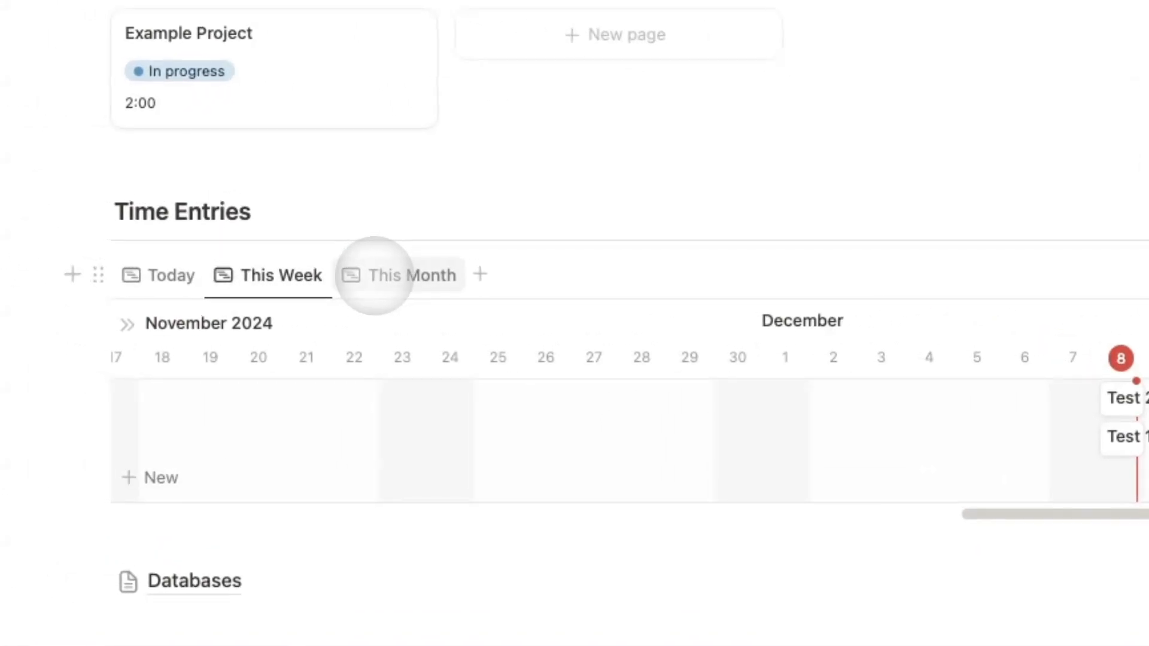
pyautogui.click(1131, 390)
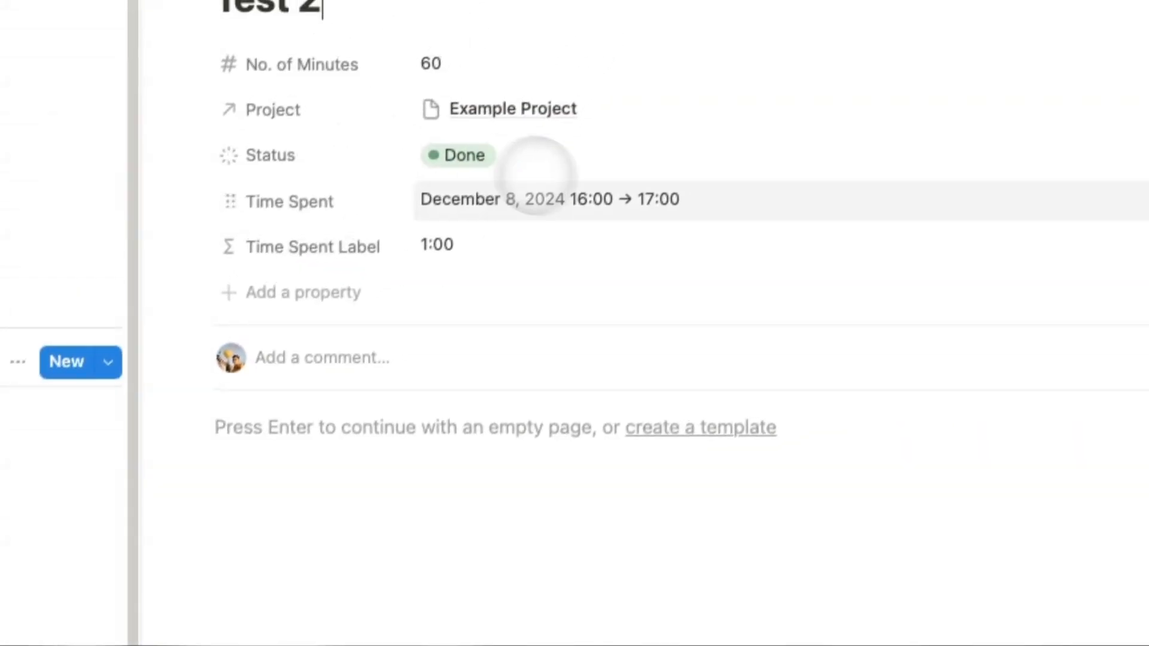
pyautogui.click(54, 431)
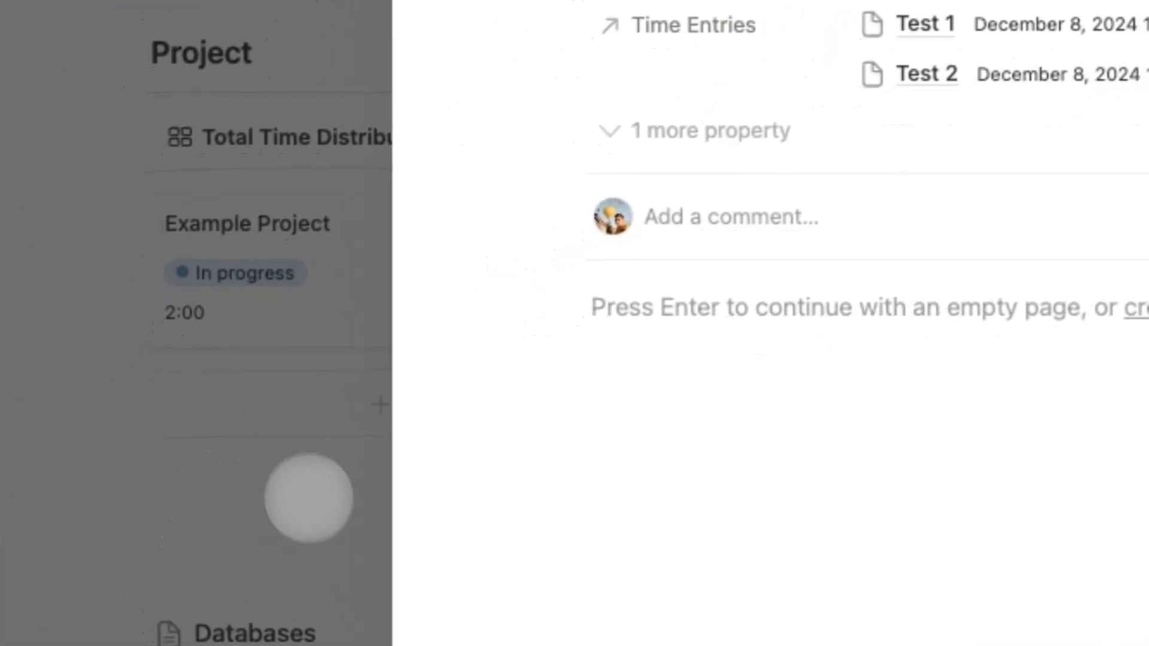
pyautogui.click(179, 456)
pyautogui.click(370, 299)
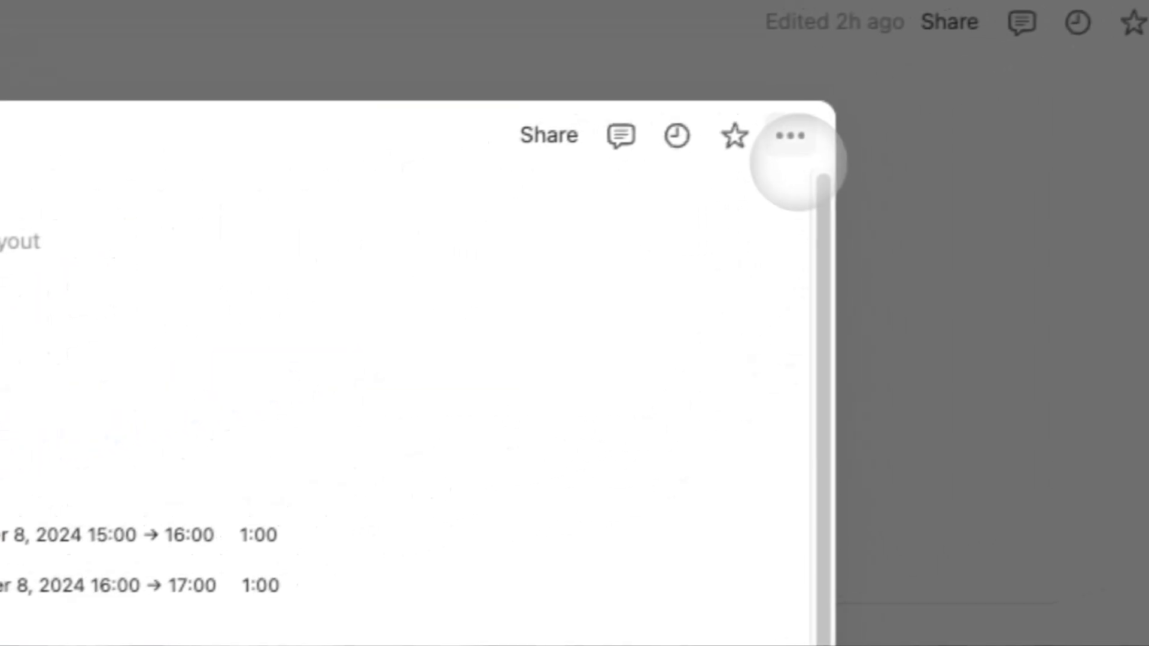
# Customize the Example Project page layout and pin Status to the heading.
pyautogui.click(792, 141)
pyautogui.click(805, 344)
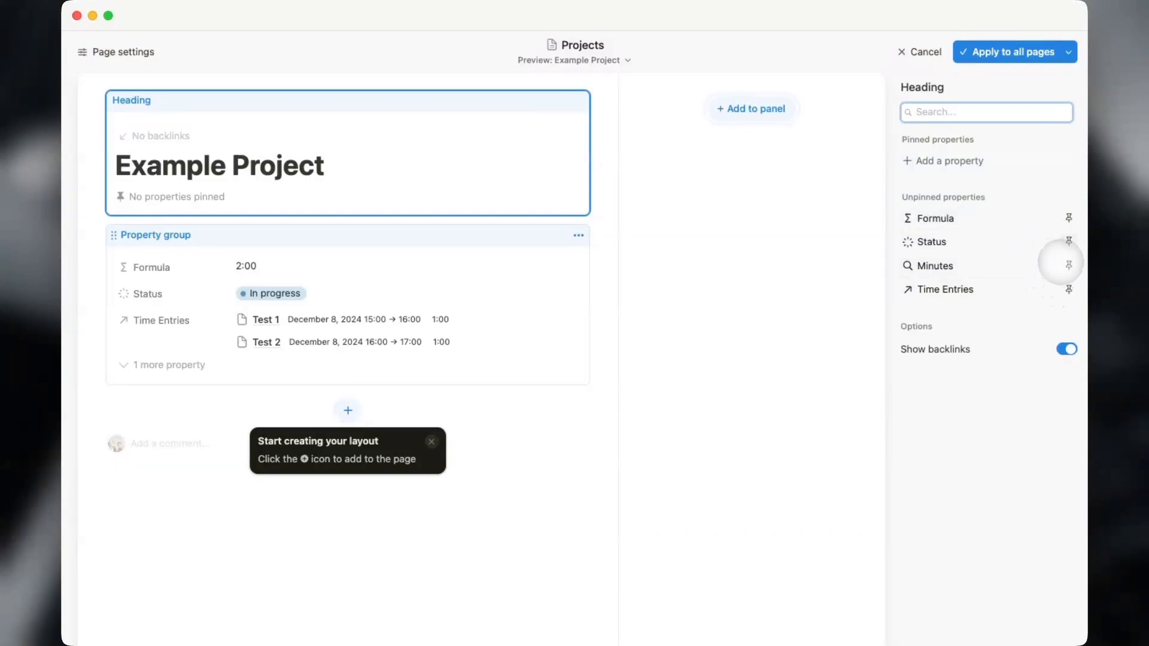
pyautogui.click(1068, 241)
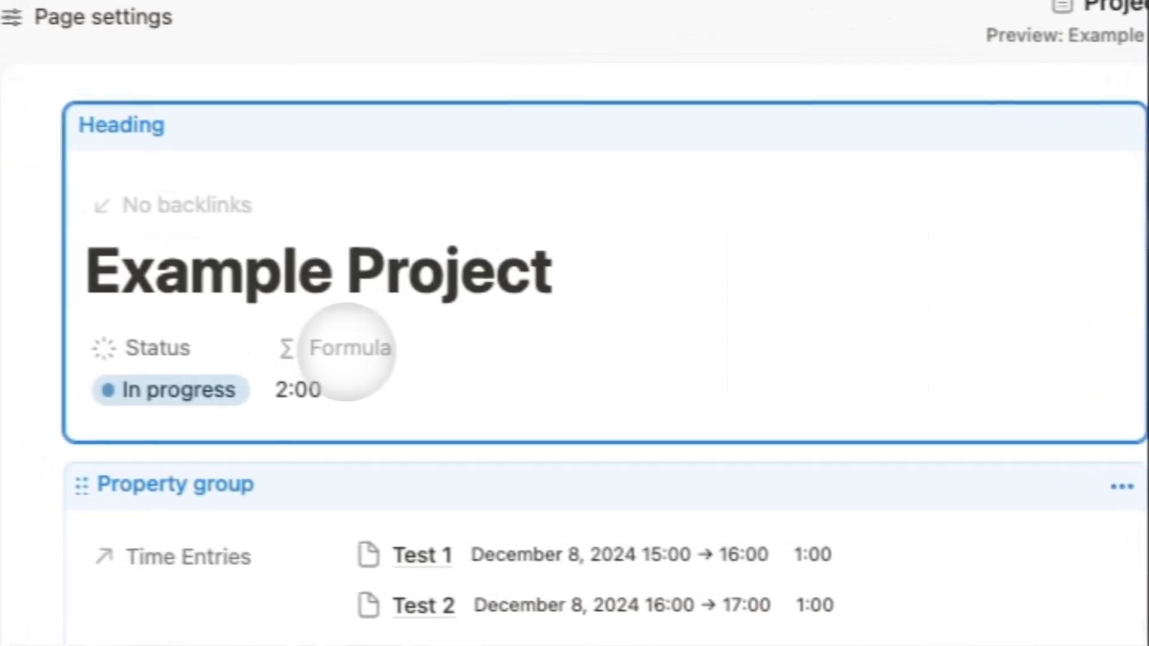
# Rename the Formula property to Total Time Distribution and give it a timeline icon.
pyautogui.rightClick(888, 317)
pyautogui.click(859, 390)
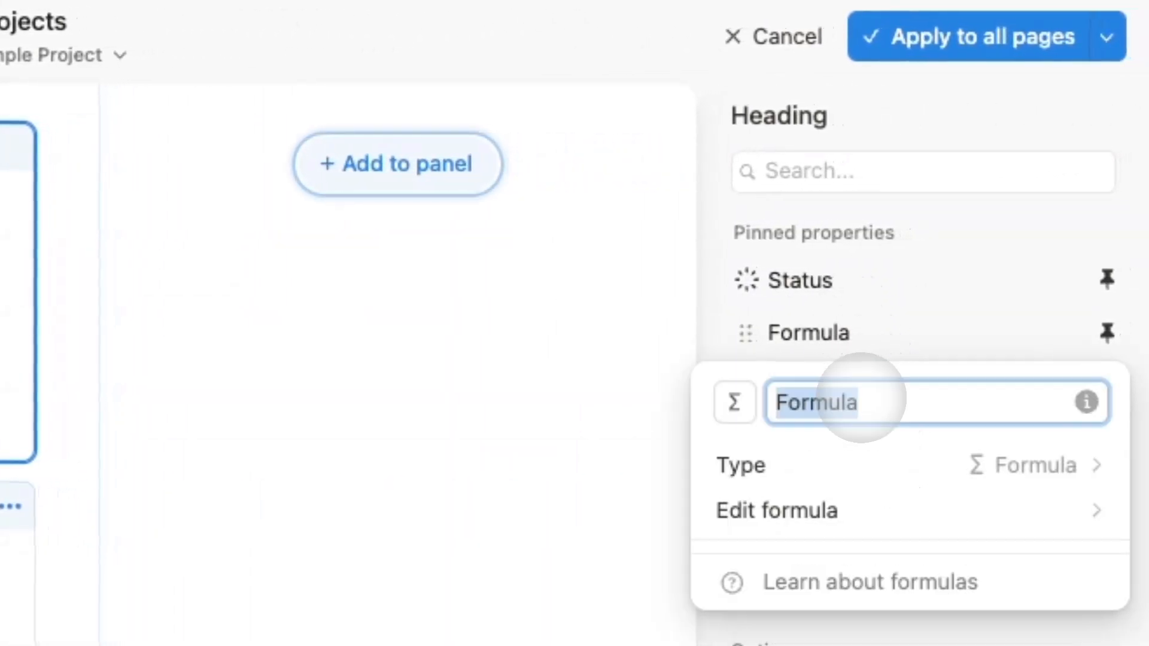
pyautogui.write('Total ')
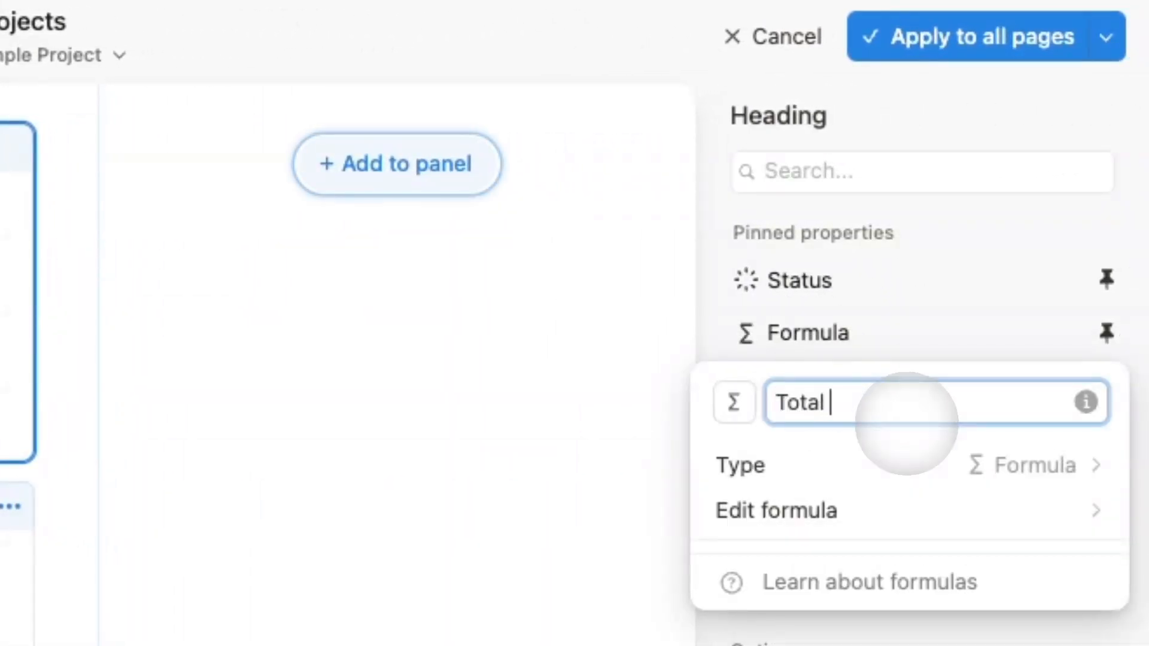
pyautogui.write('Time Distribution')
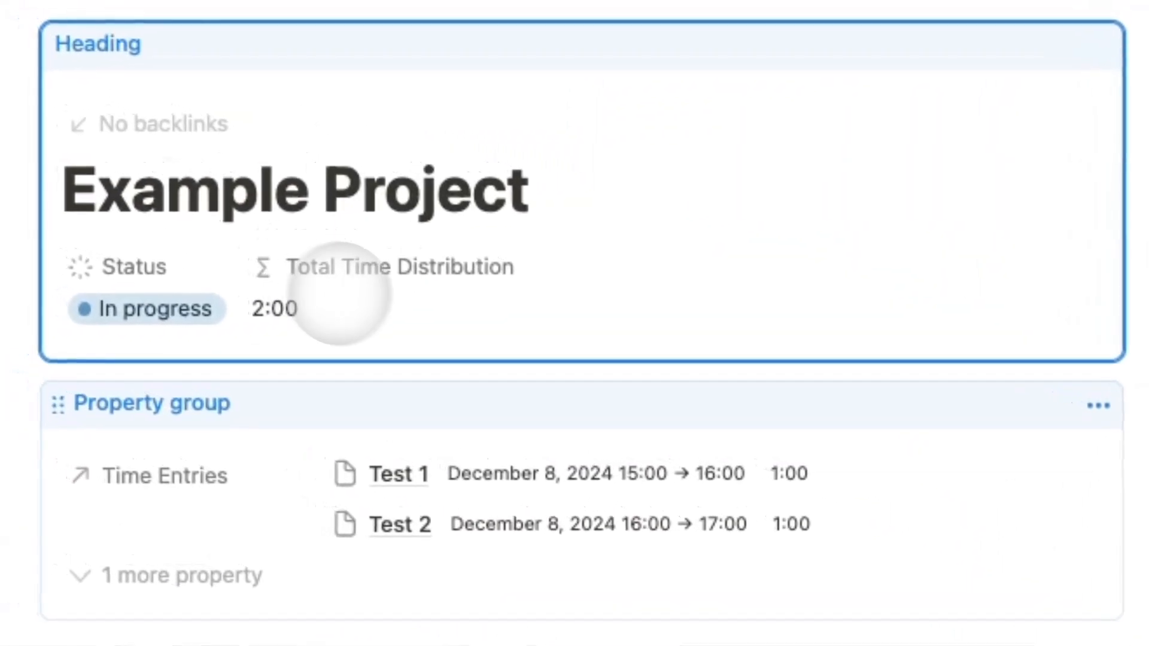
pyautogui.rightClick(826, 162)
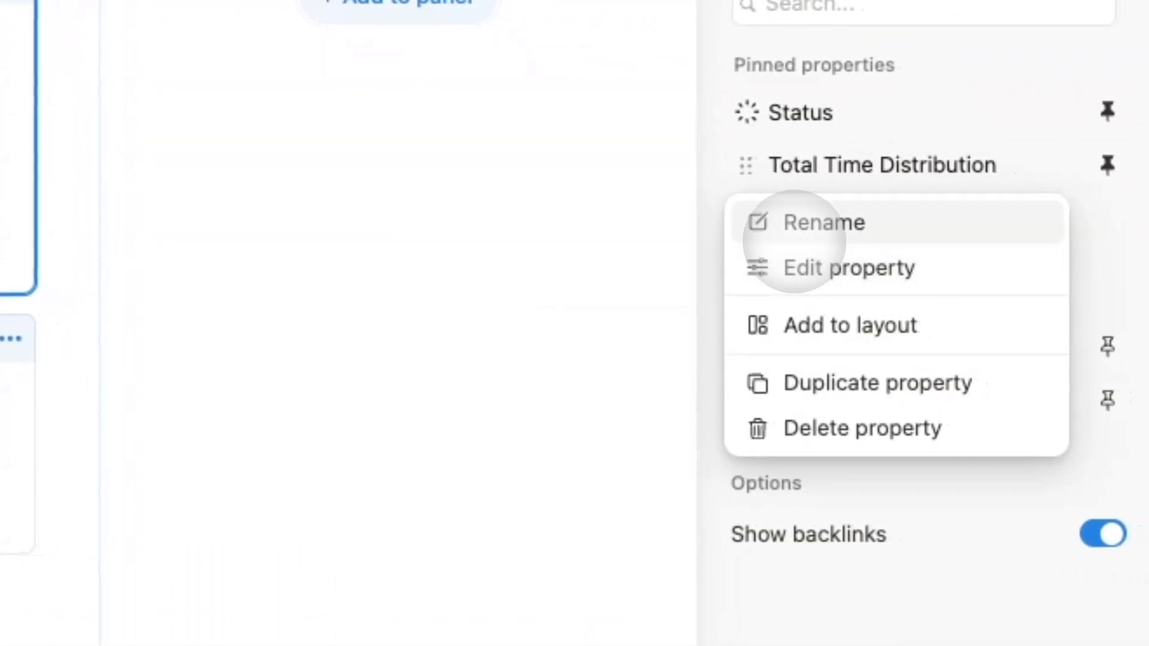
pyautogui.click(799, 264)
pyautogui.click(741, 238)
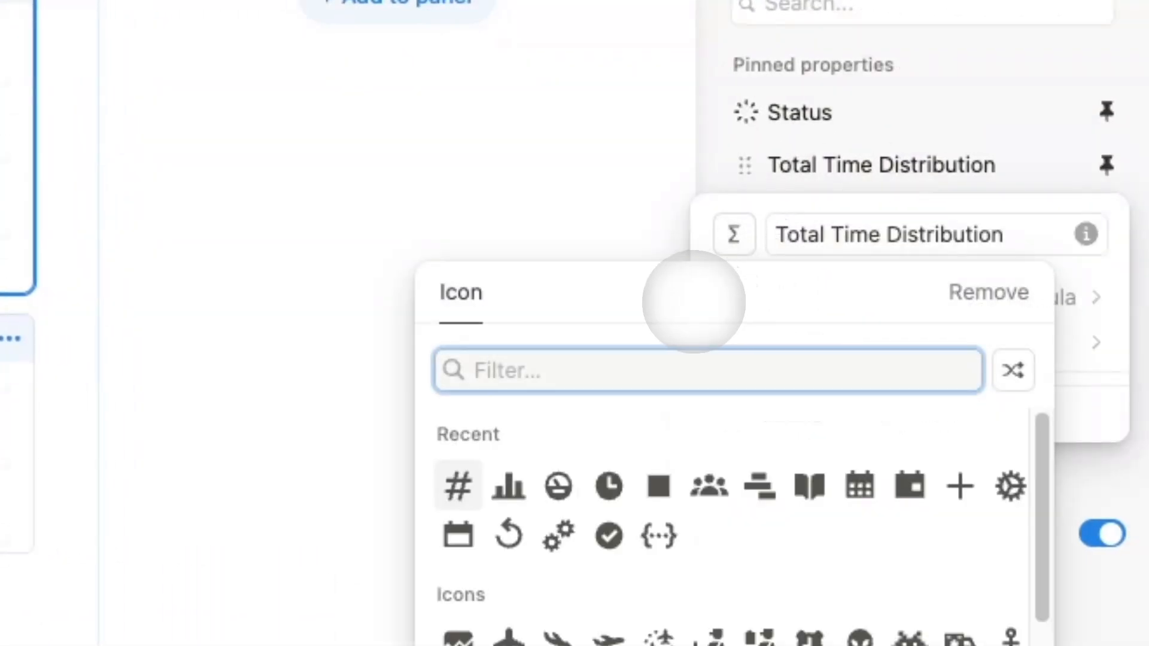
pyautogui.write('time')
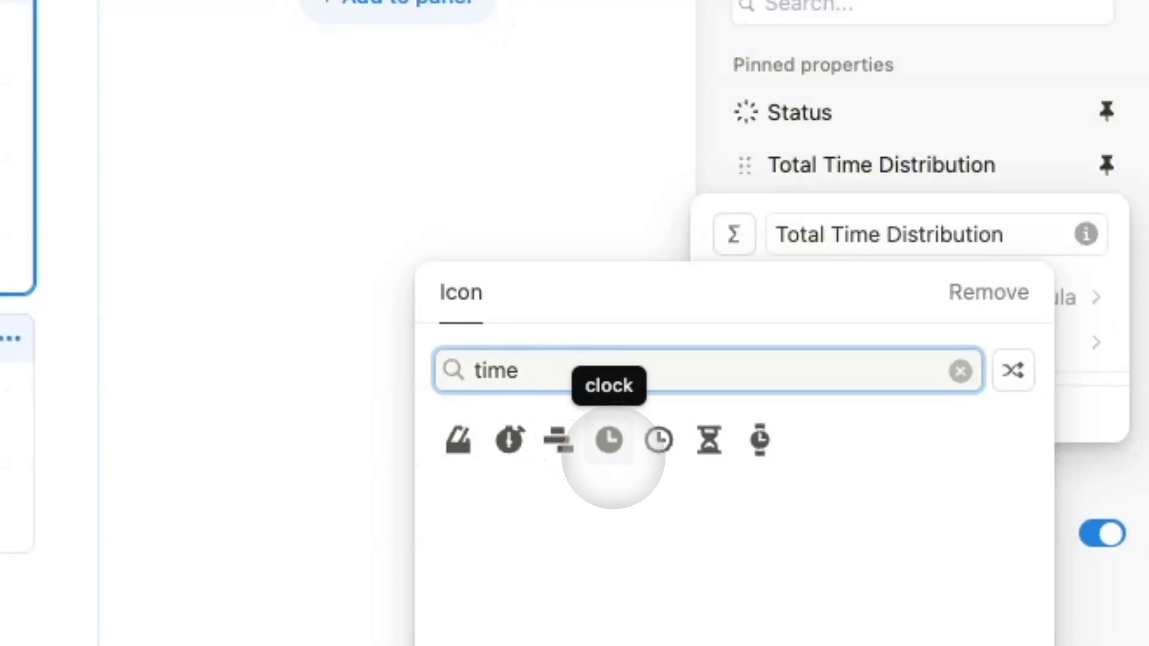
pyautogui.click(546, 445)
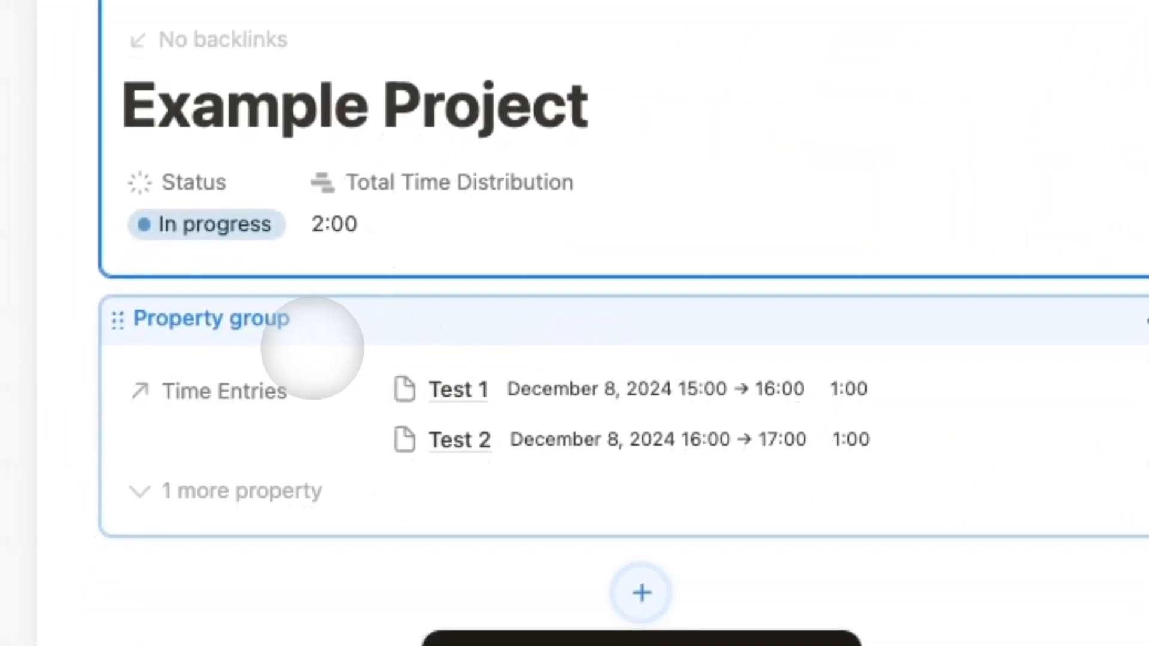
# Move the project's property group into the side panel.
pyautogui.click(924, 345)
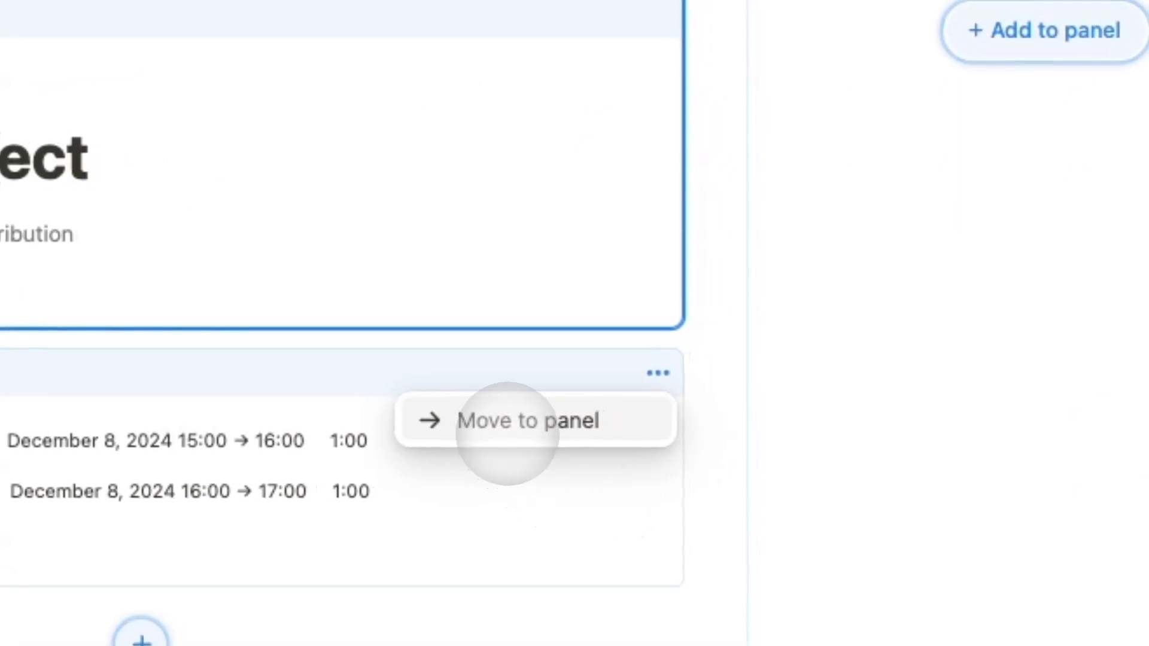
pyautogui.click(506, 429)
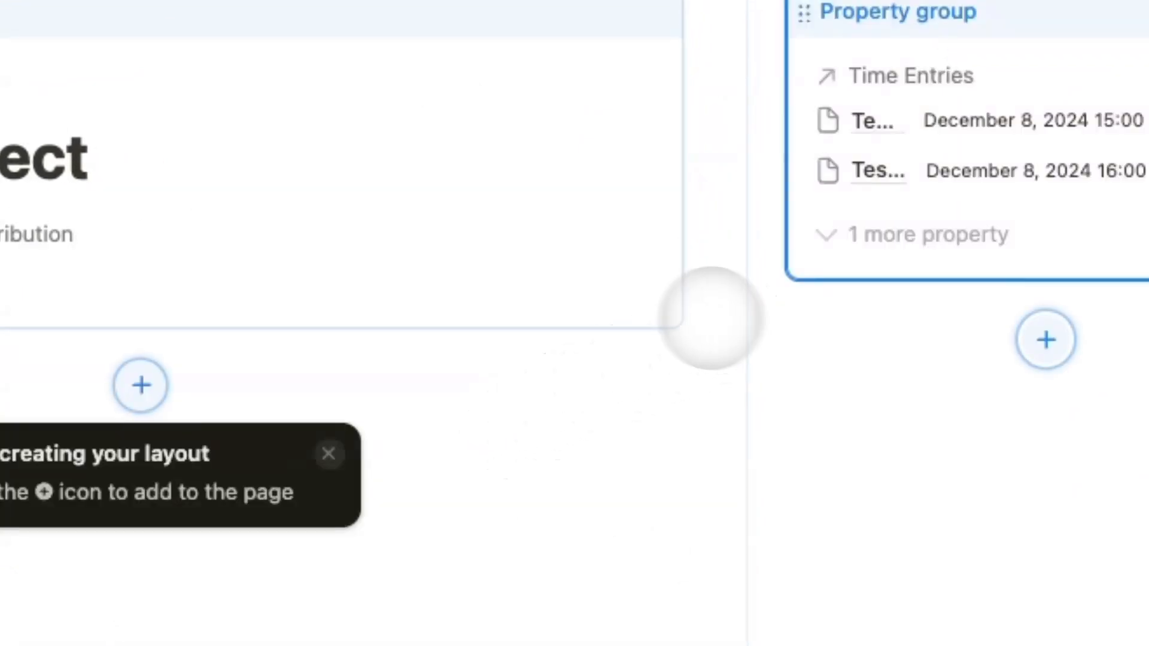
pyautogui.moveTo(804, 13); pyautogui.dragTo(269, 317)
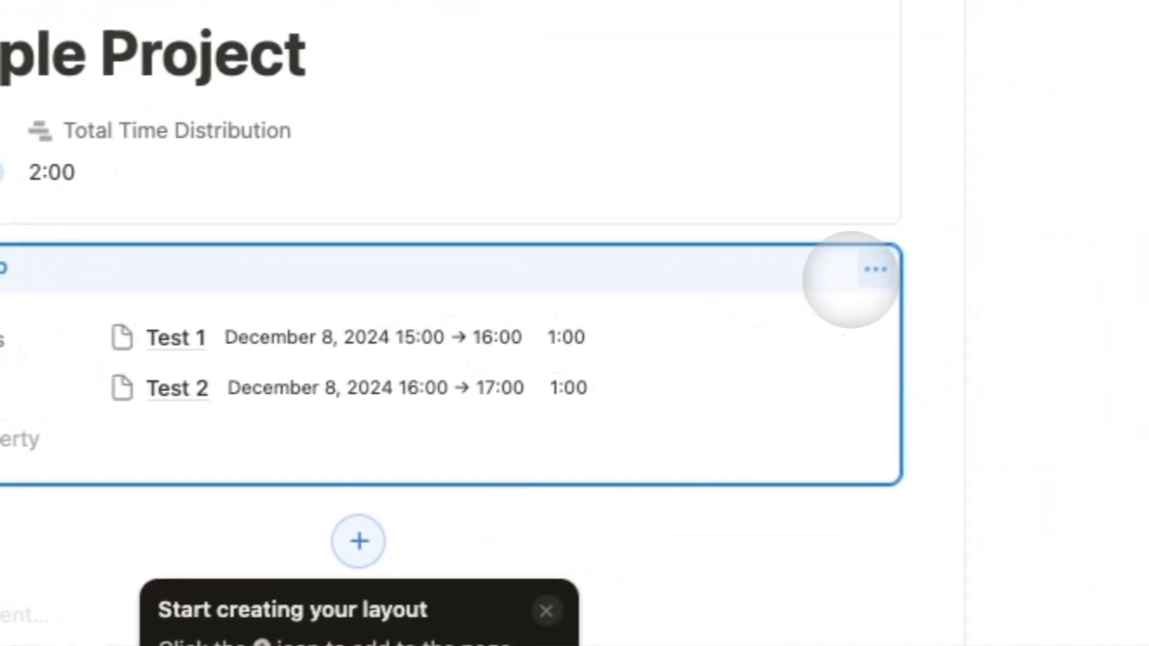
pyautogui.click(872, 267)
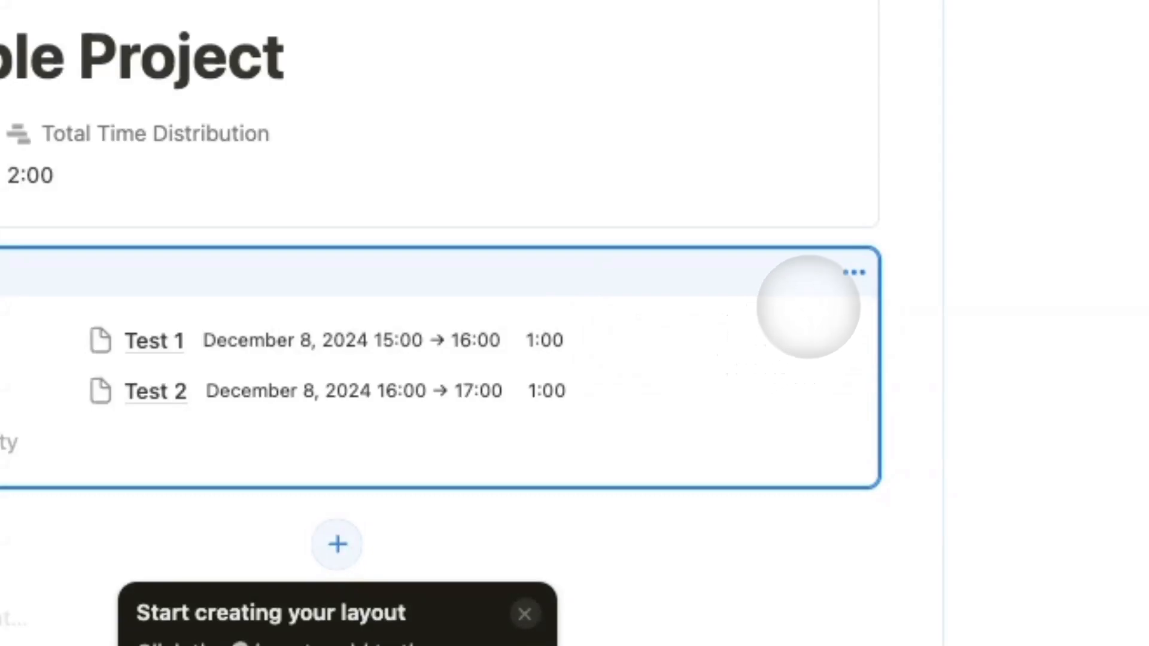
pyautogui.click(785, 335)
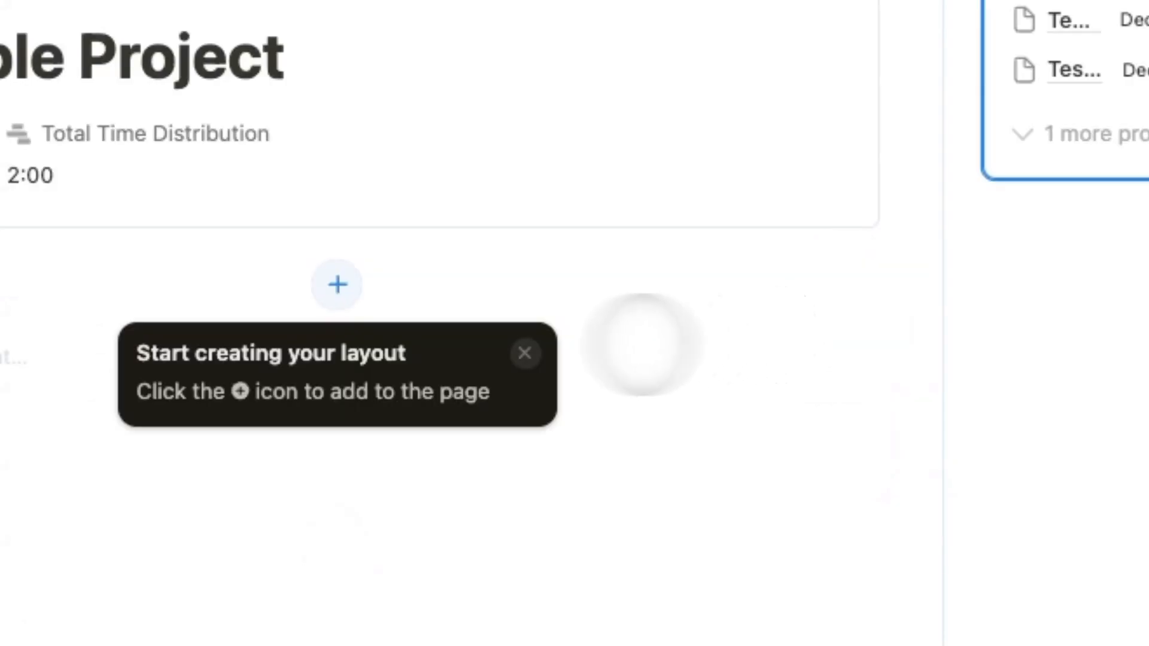
# Add Time Entries as its own section and apply the layout to all project pages.
pyautogui.click(337, 281)
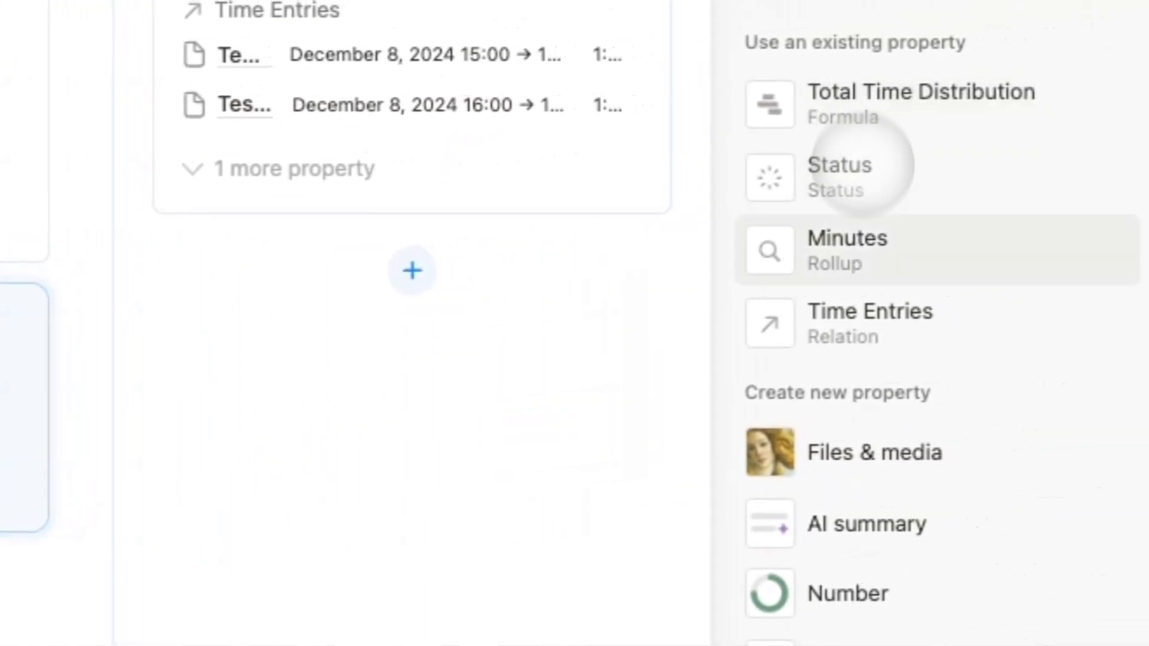
pyautogui.click(1027, 299)
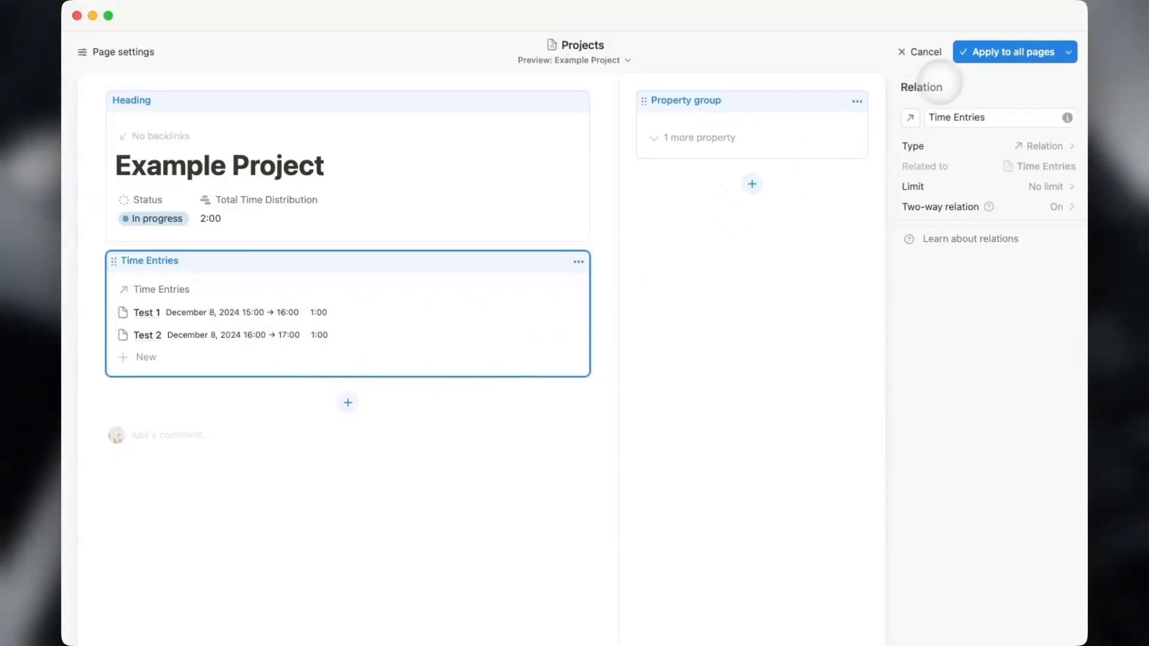
pyautogui.click(1052, 52)
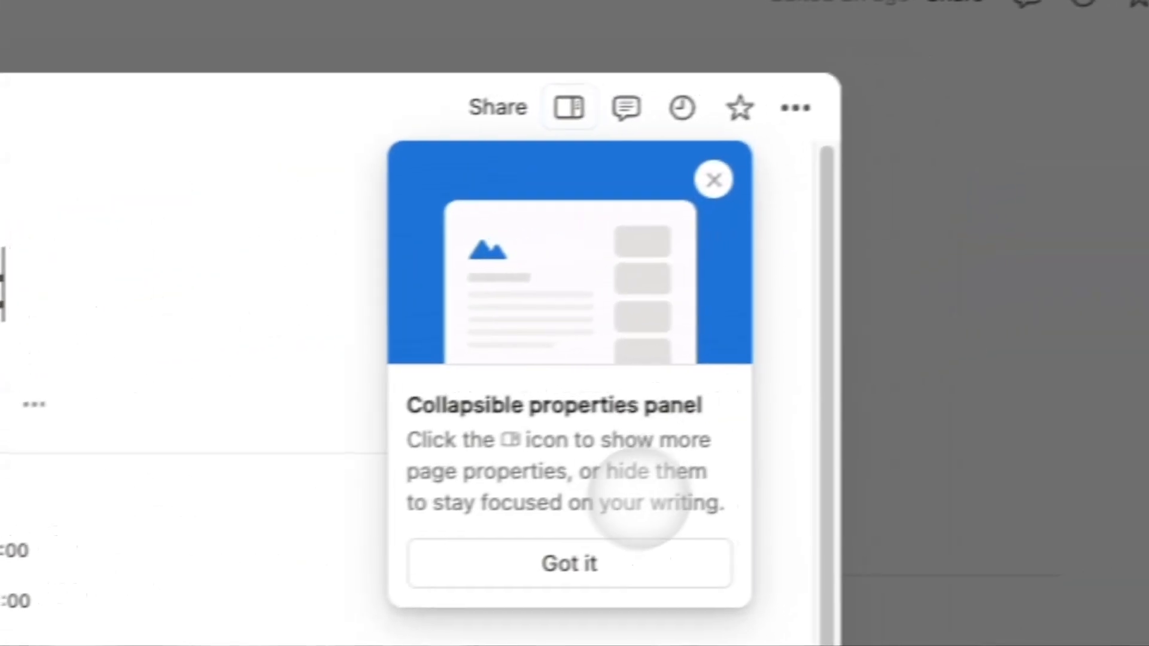
# Dismiss the properties tip and close the Example Project preview, returning to Time Tracker.
pyautogui.click(621, 560)
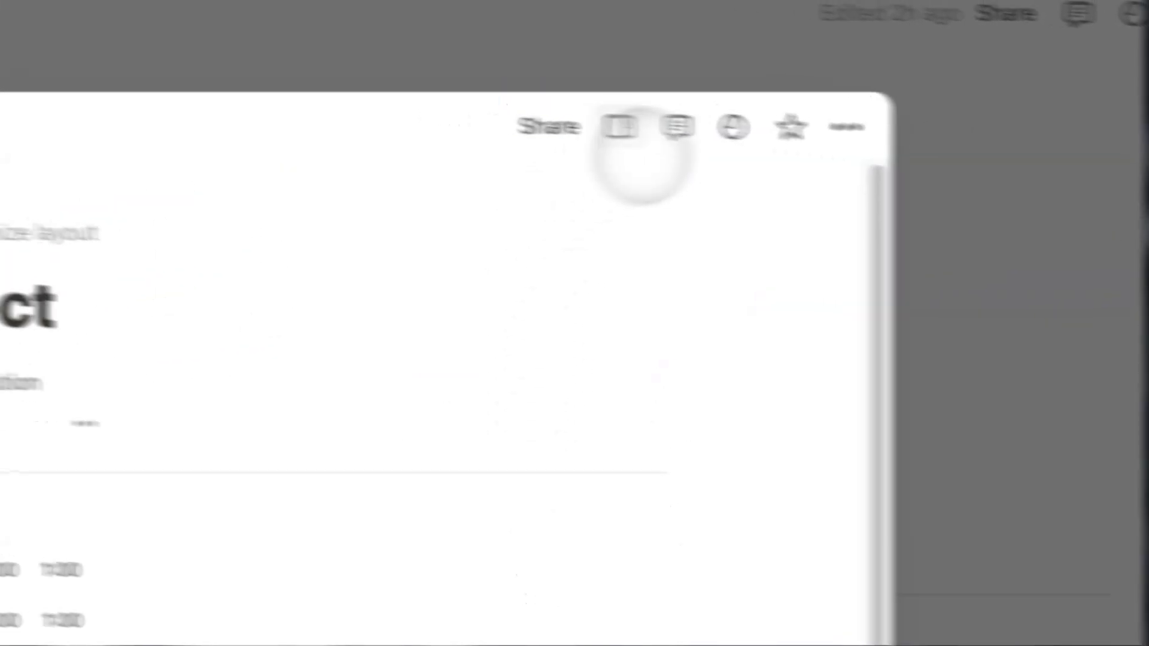
pyautogui.click(569, 108)
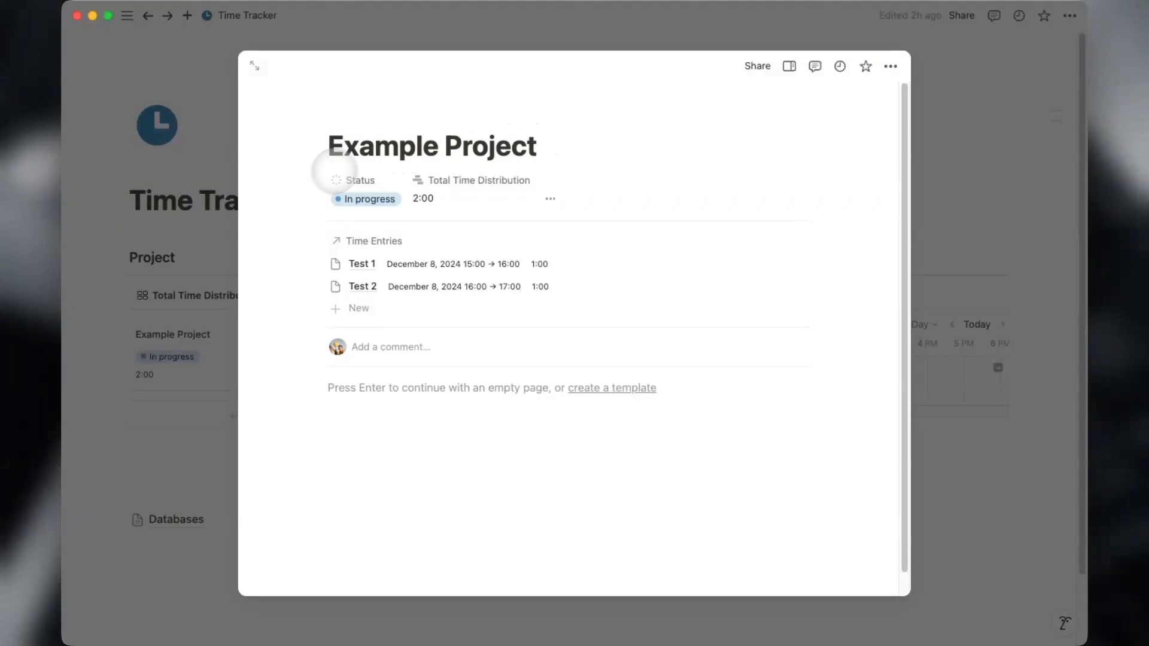
pyautogui.press('Escape')
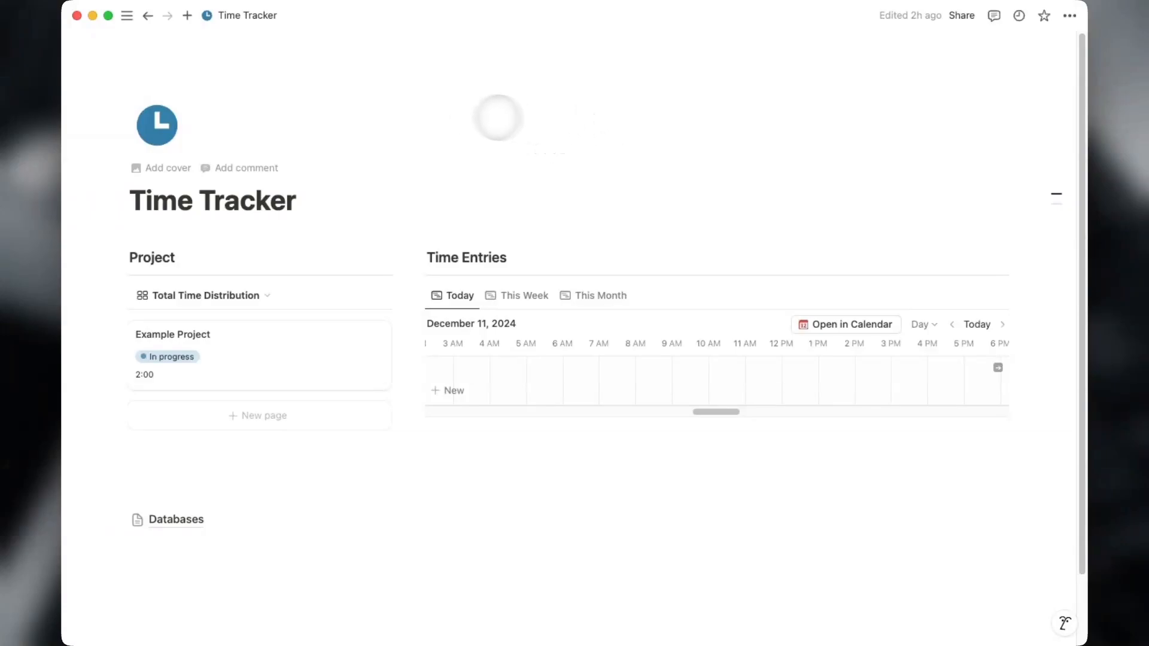
# Connect the Shortcuts integration to the Time Tracker page and confirm its access.
pyautogui.click(1069, 15)
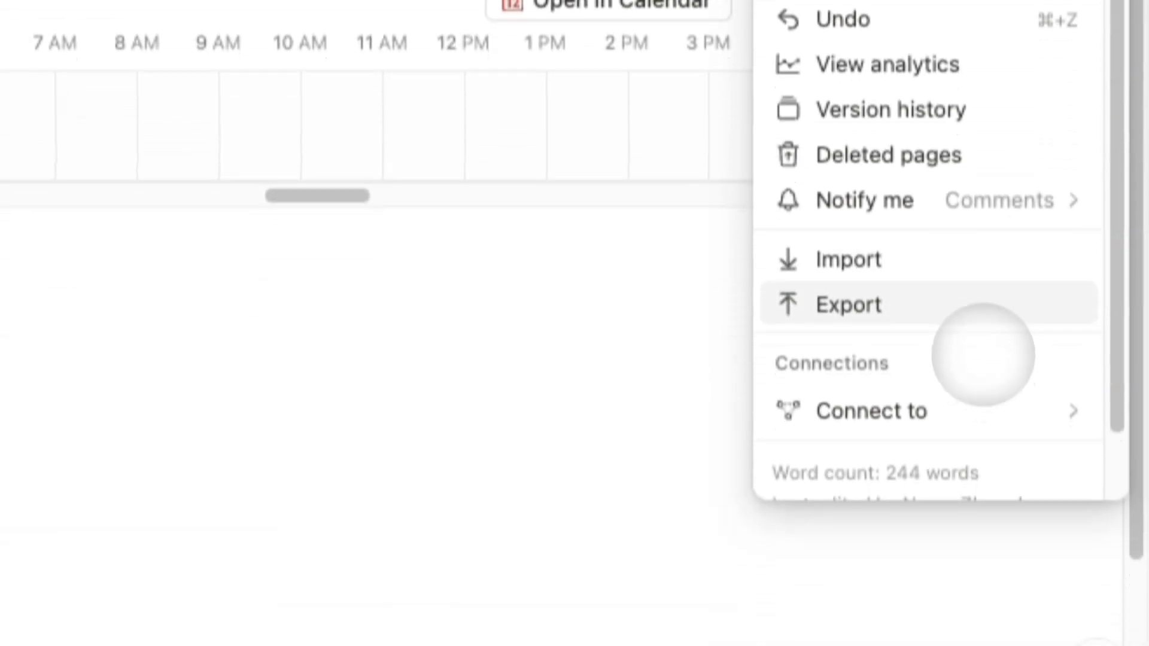
pyautogui.moveTo(978, 404)
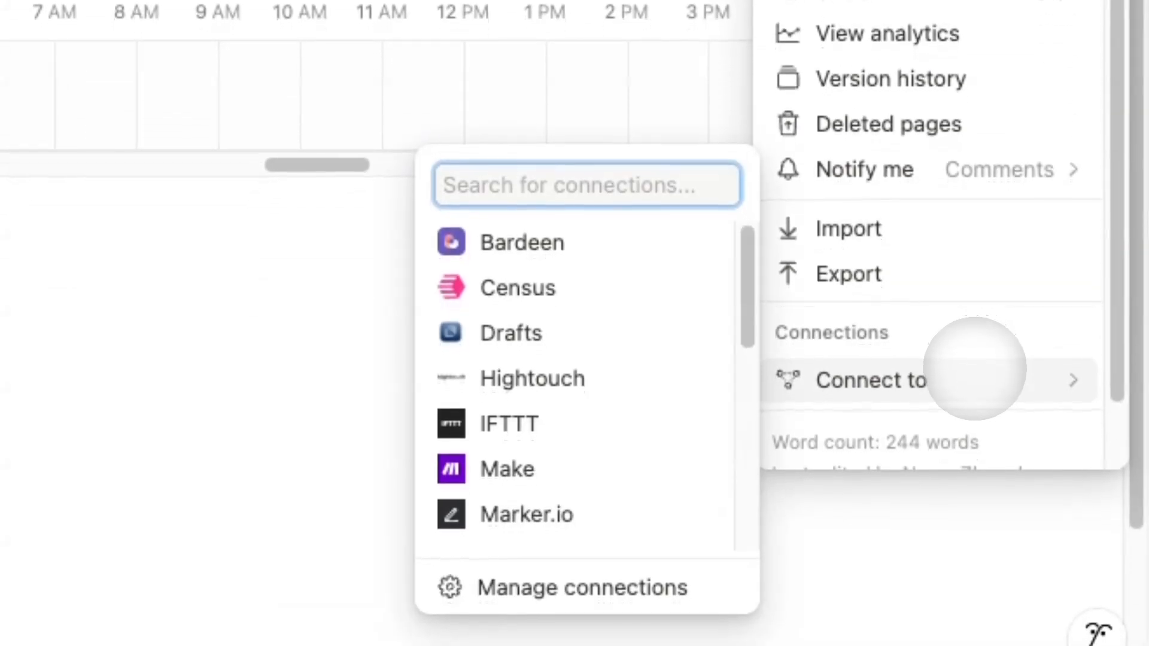
pyautogui.write('short')
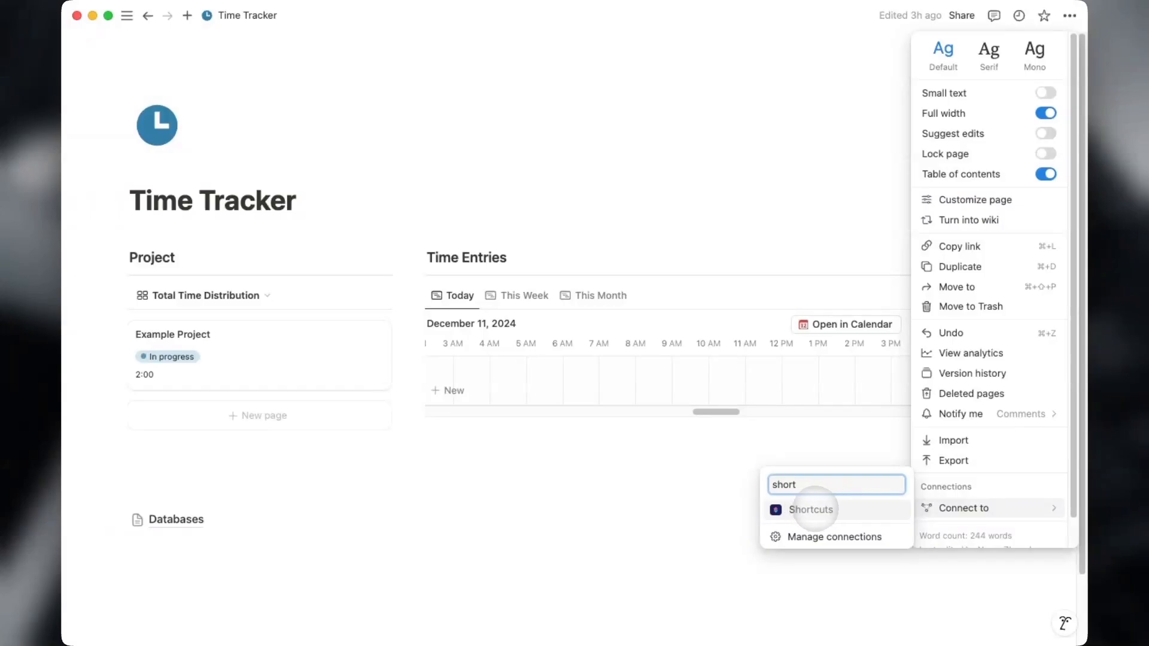
pyautogui.click(812, 509)
pyautogui.click(561, 330)
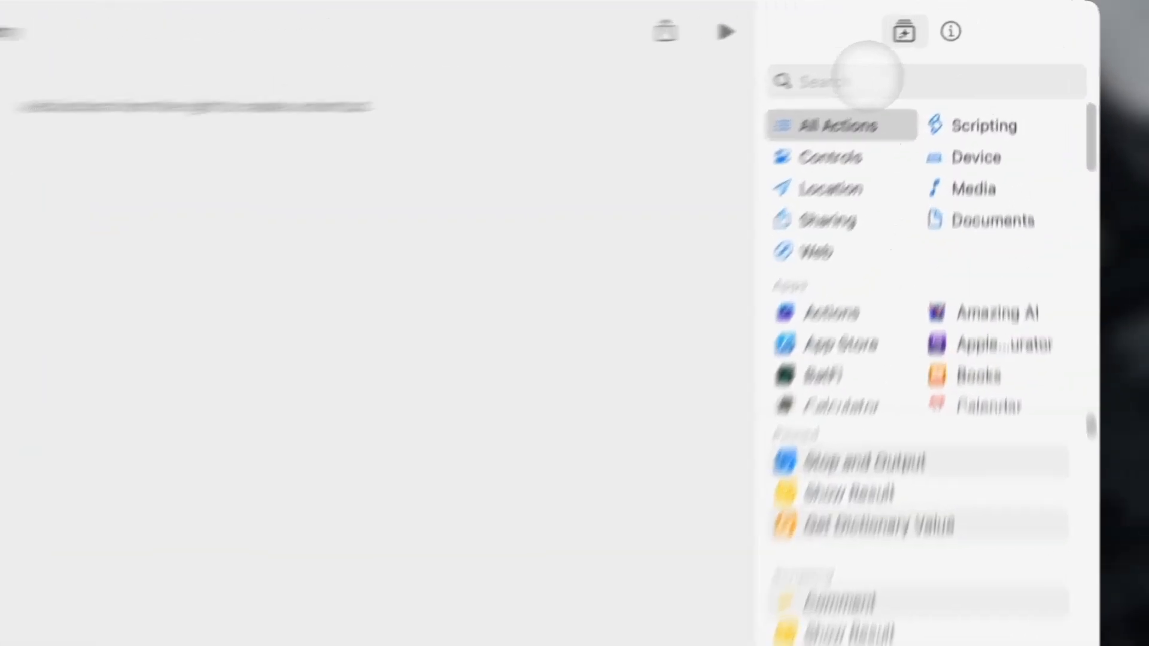
# Add a Get Value action with key path NotionAPI, followed by a Set Variable action.
pyautogui.click(868, 80)
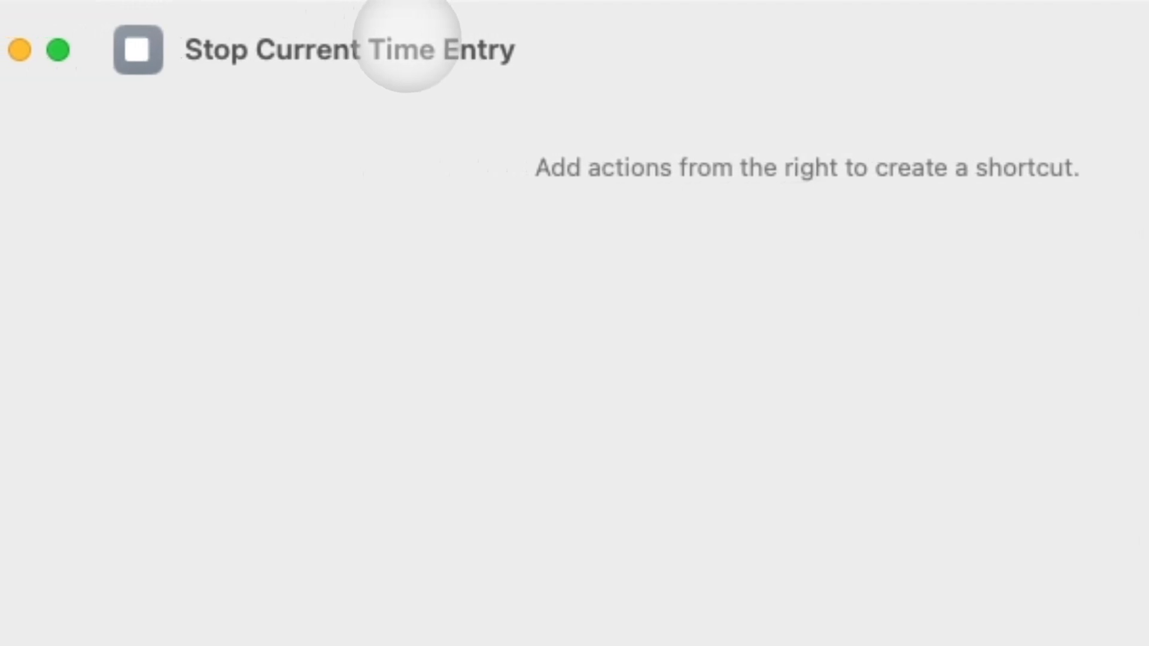
pyautogui.click(403, 50)
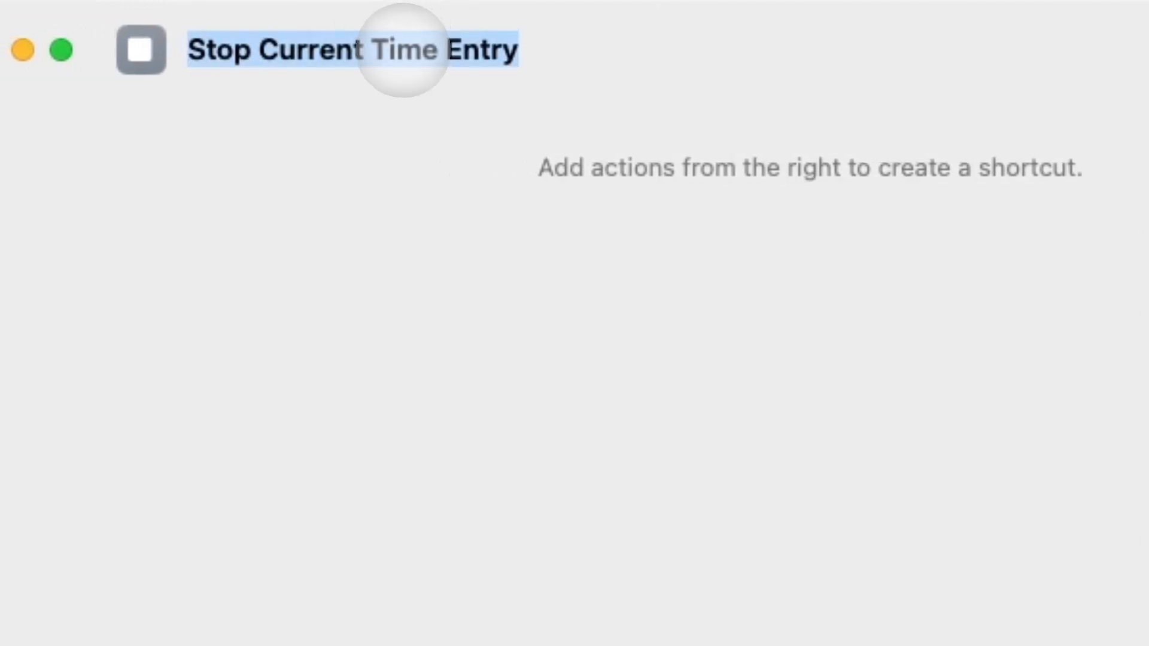
pyautogui.click(782, 33)
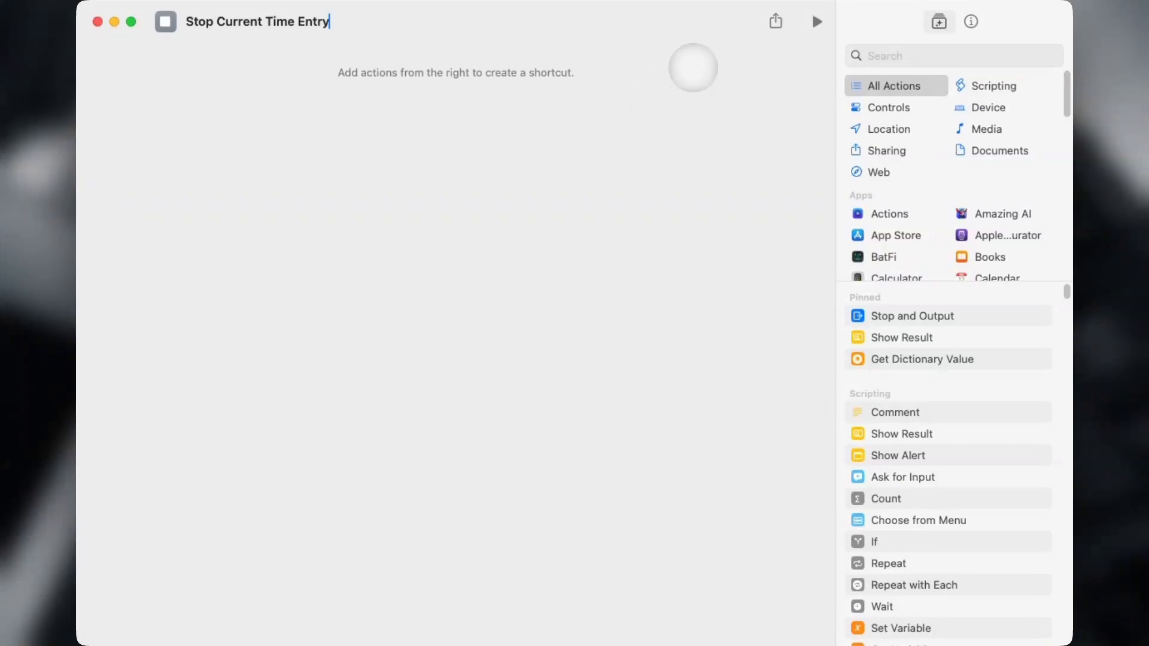
pyautogui.click(918, 55)
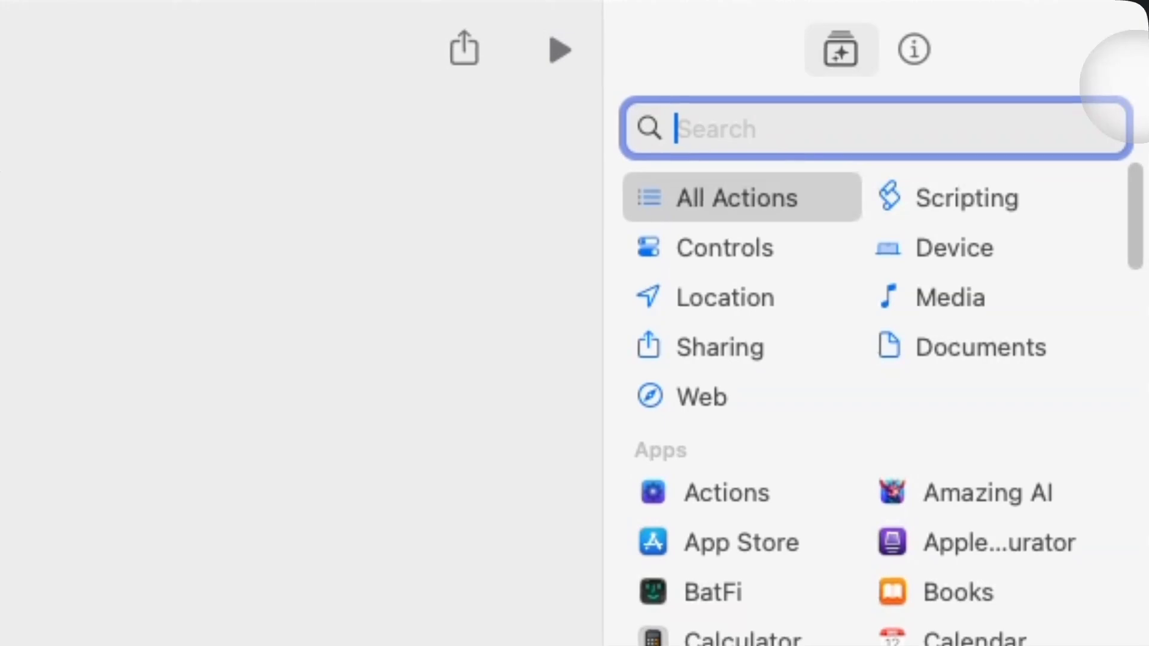
pyautogui.write('get value')
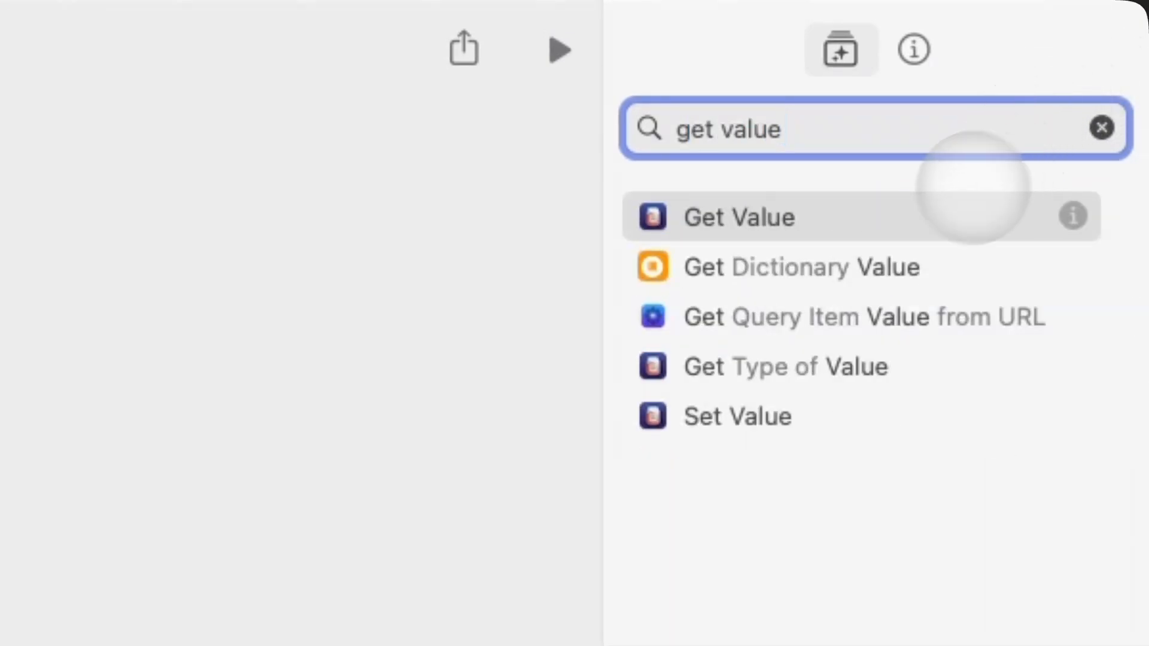
pyautogui.doubleClick(931, 203)
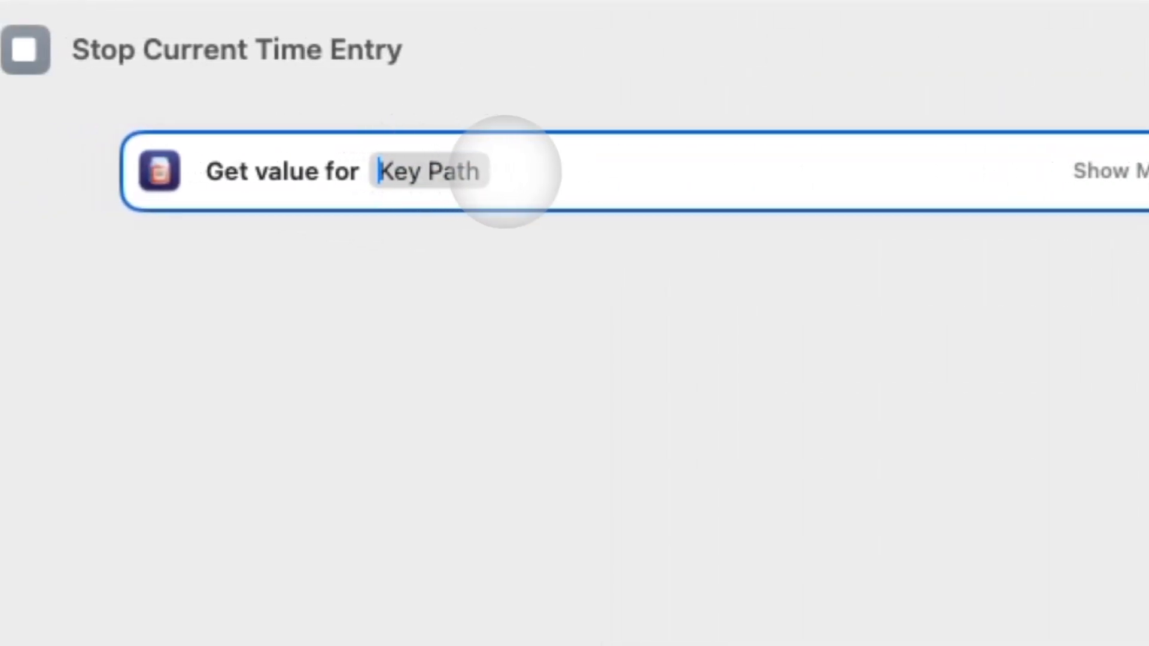
pyautogui.write('NotionAPI')
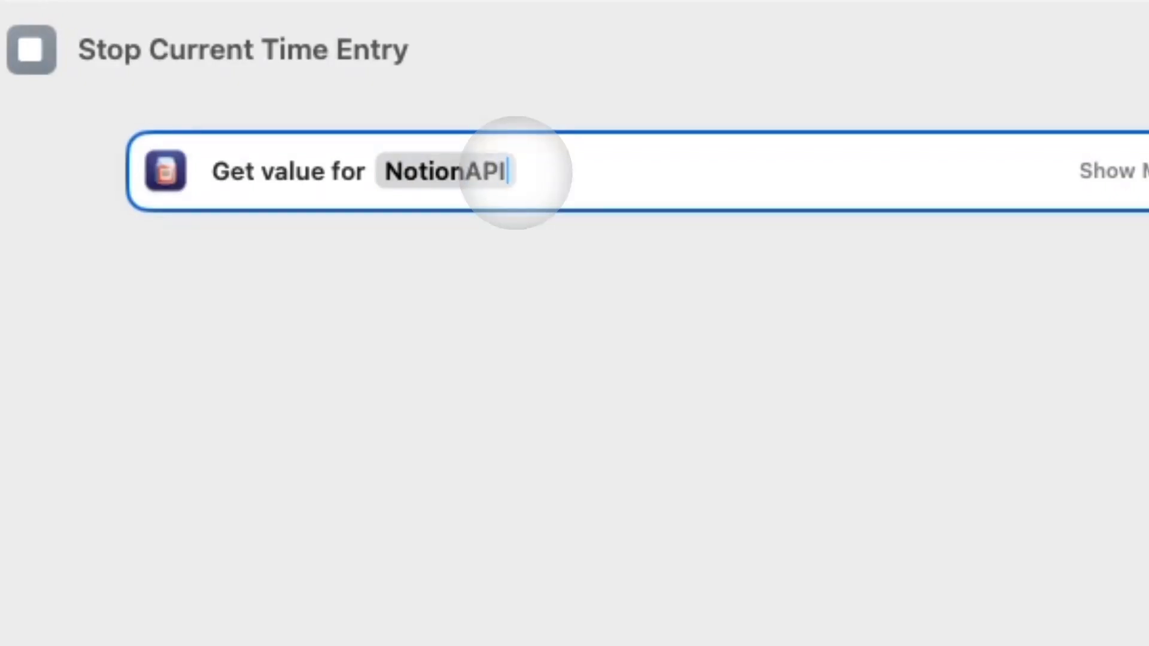
pyautogui.click(606, 417)
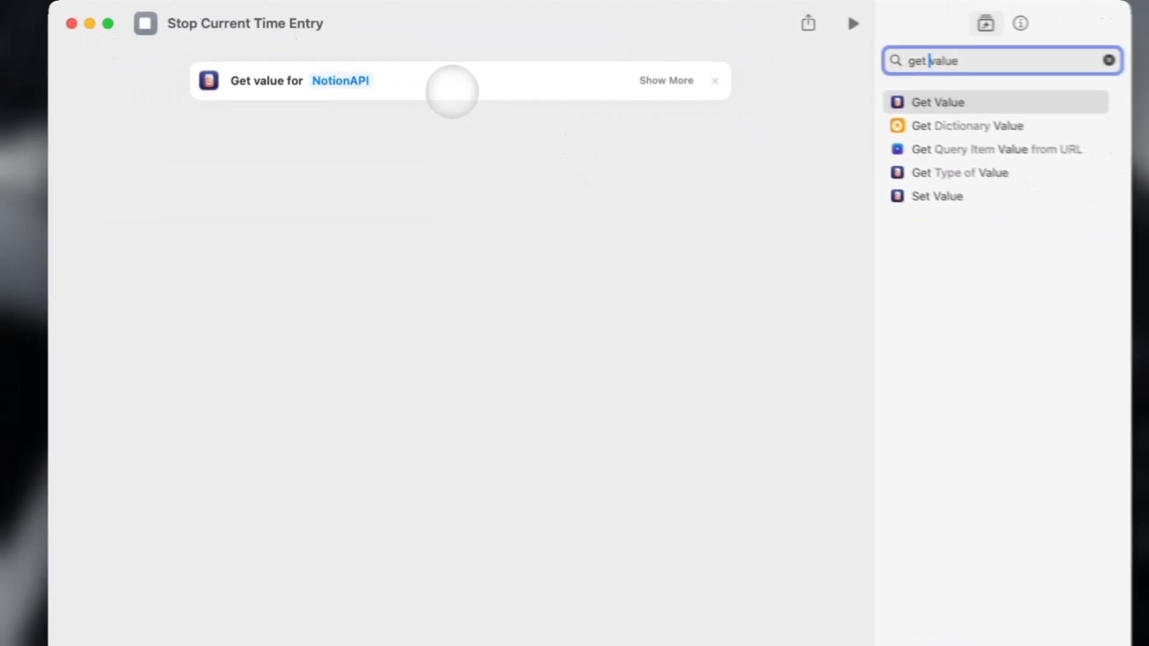
pyautogui.press('super+a')
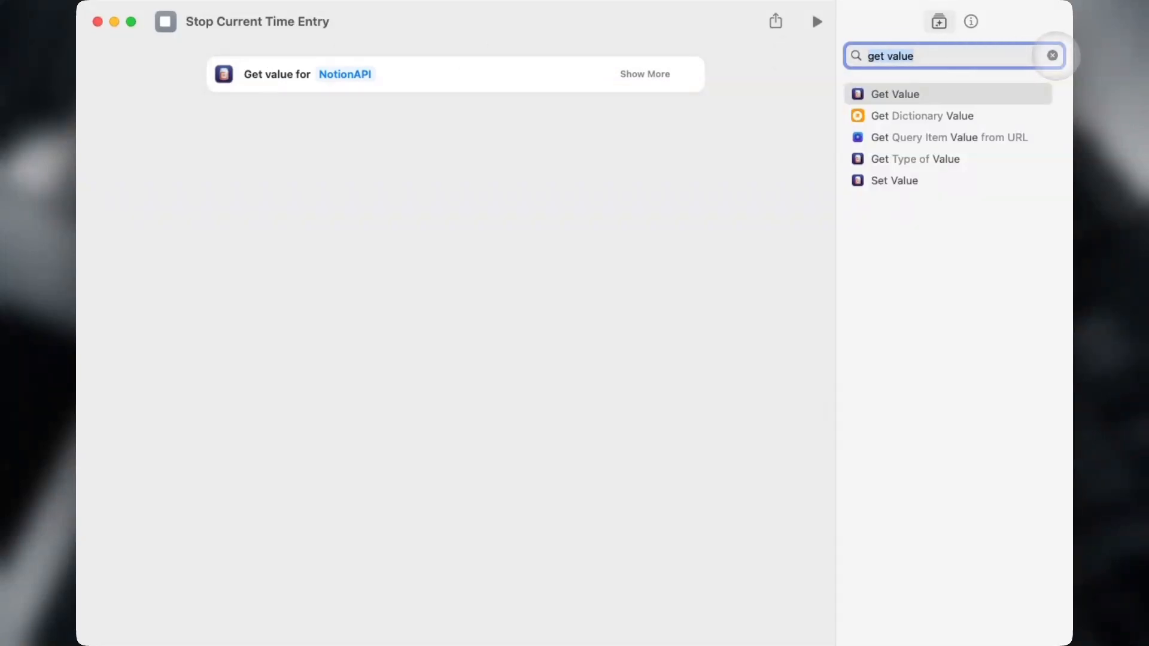
pyautogui.press('super+v')
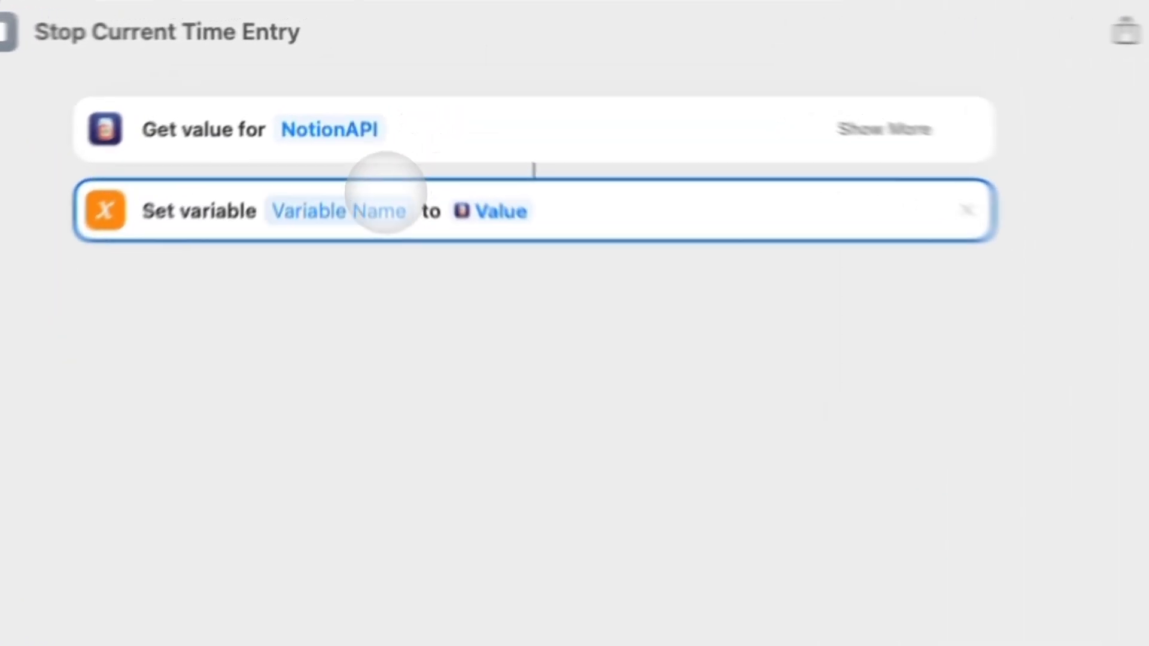
# Name the Set Variable action's variable 'key'.
pyautogui.click(362, 118)
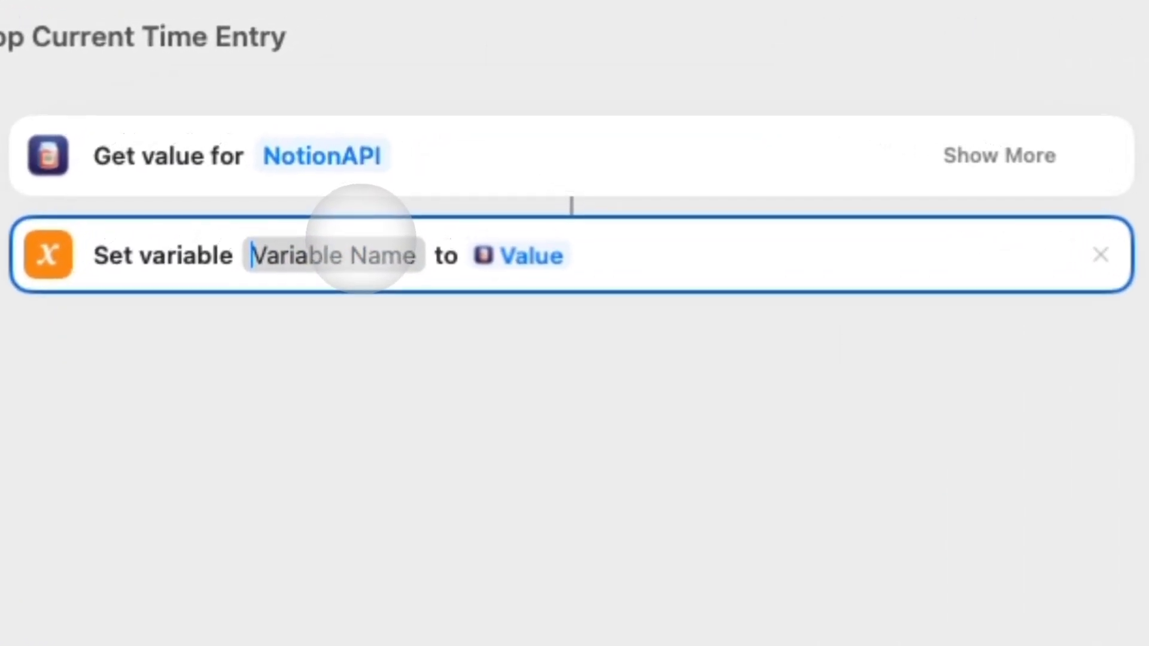
pyautogui.write('key')
pyautogui.click(497, 434)
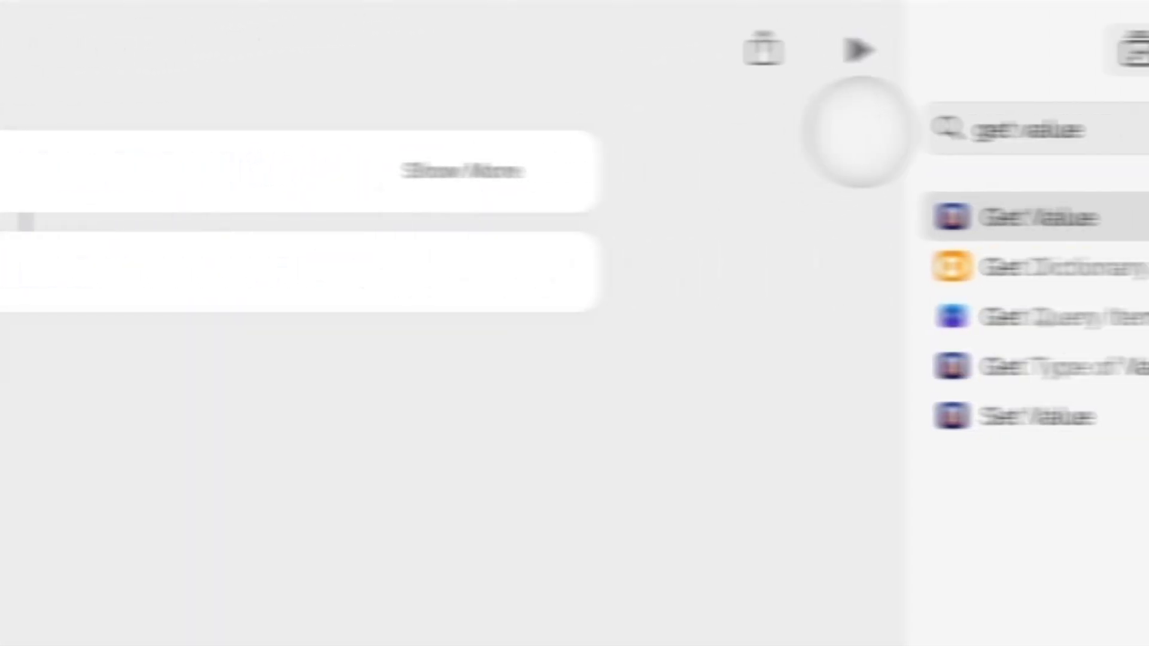
pyautogui.click(982, 128)
pyautogui.press('super+a')
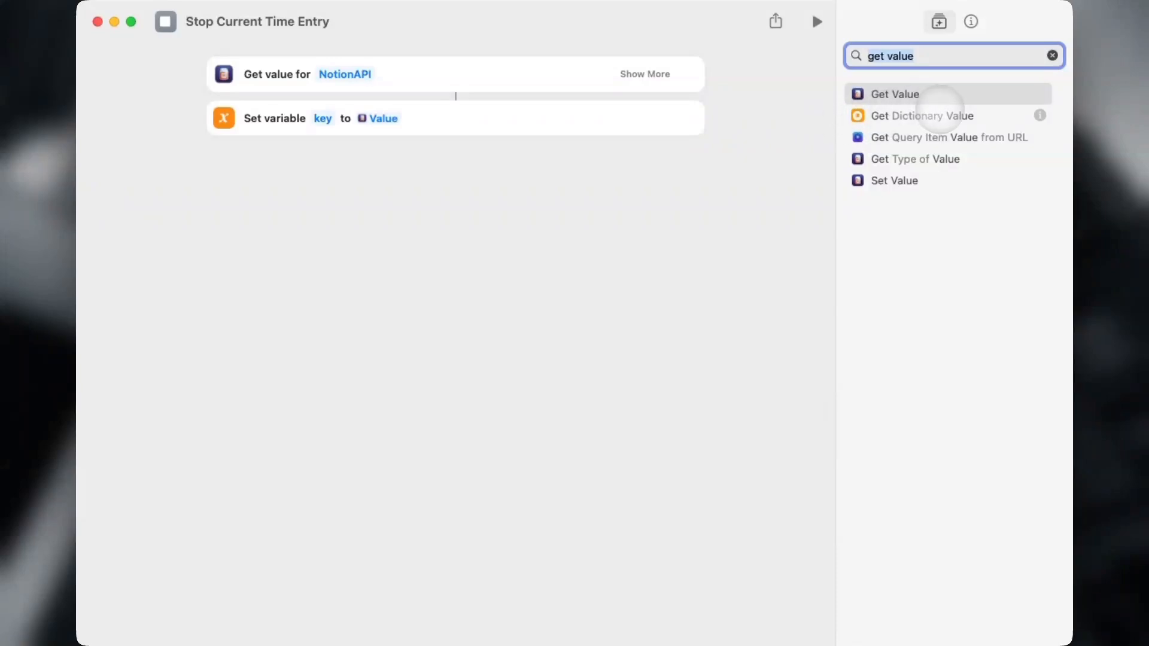
pyautogui.write('get content')
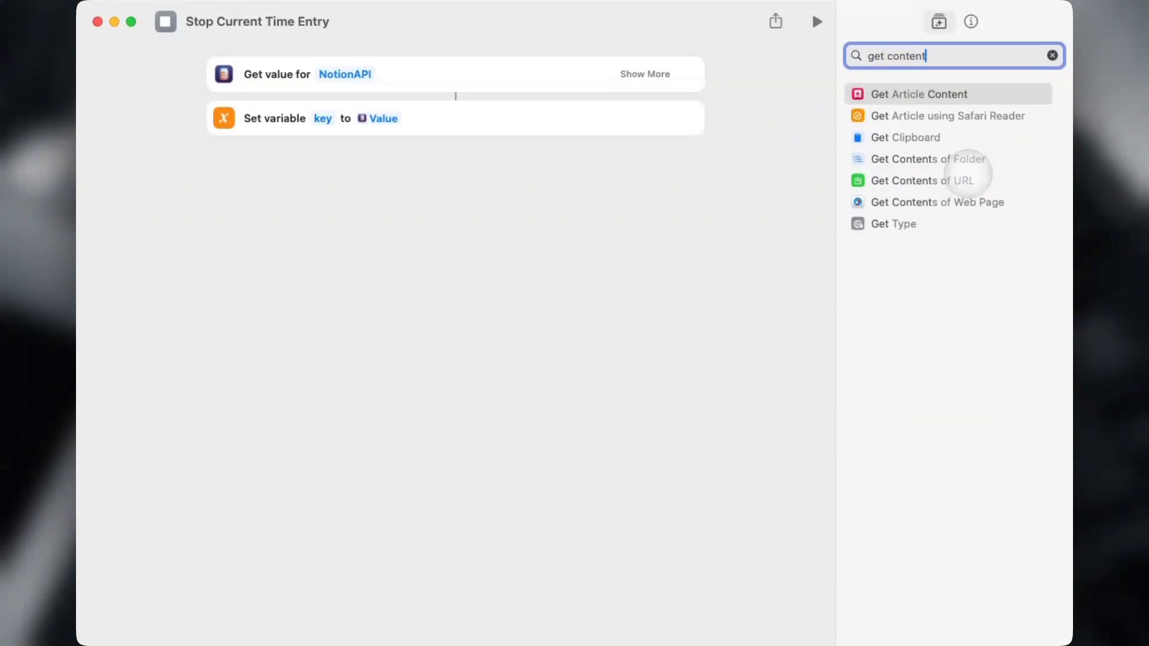
pyautogui.doubleClick(946, 180)
pyautogui.click(351, 168)
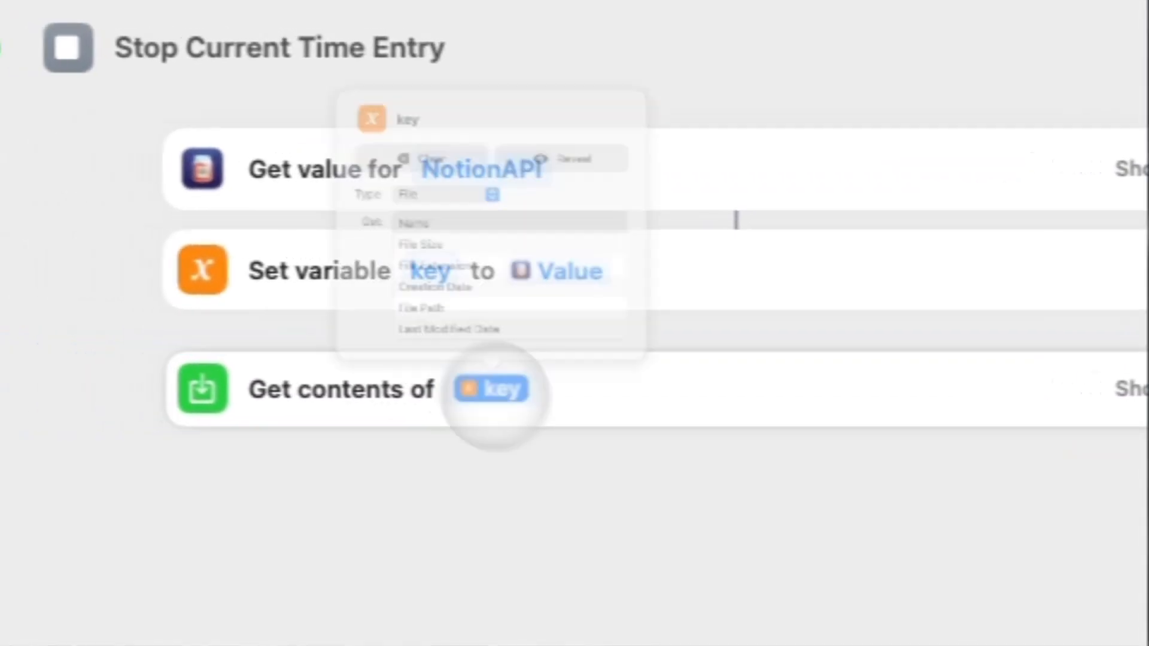
pyautogui.click(422, 158)
pyautogui.click(476, 390)
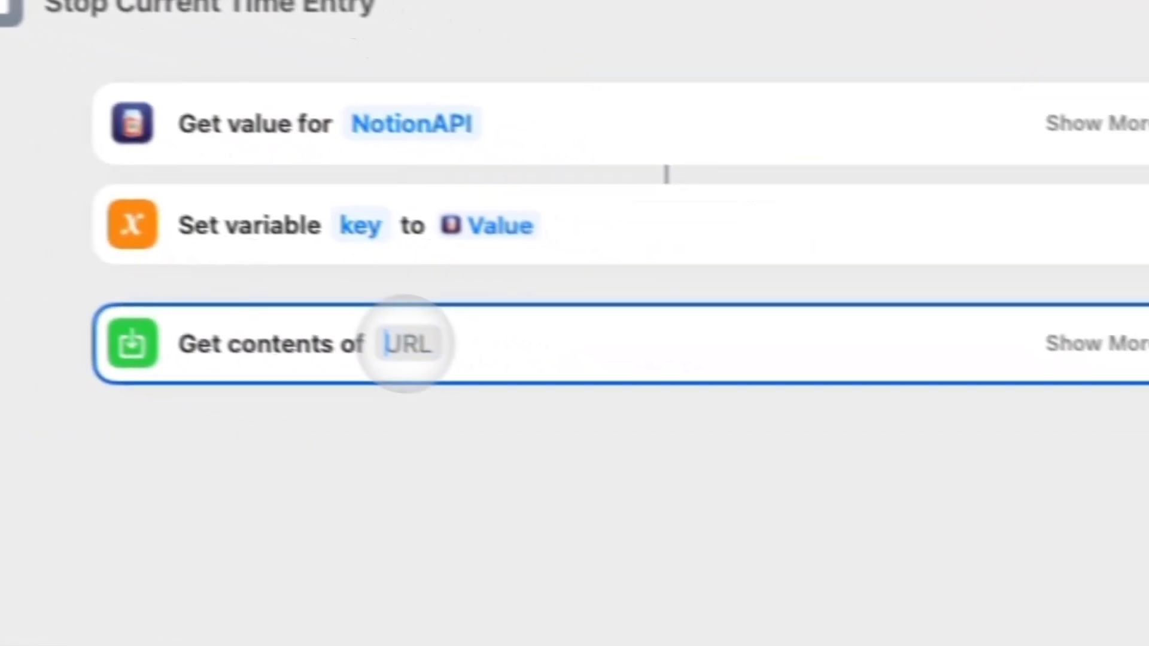
pyautogui.write('httpsL')
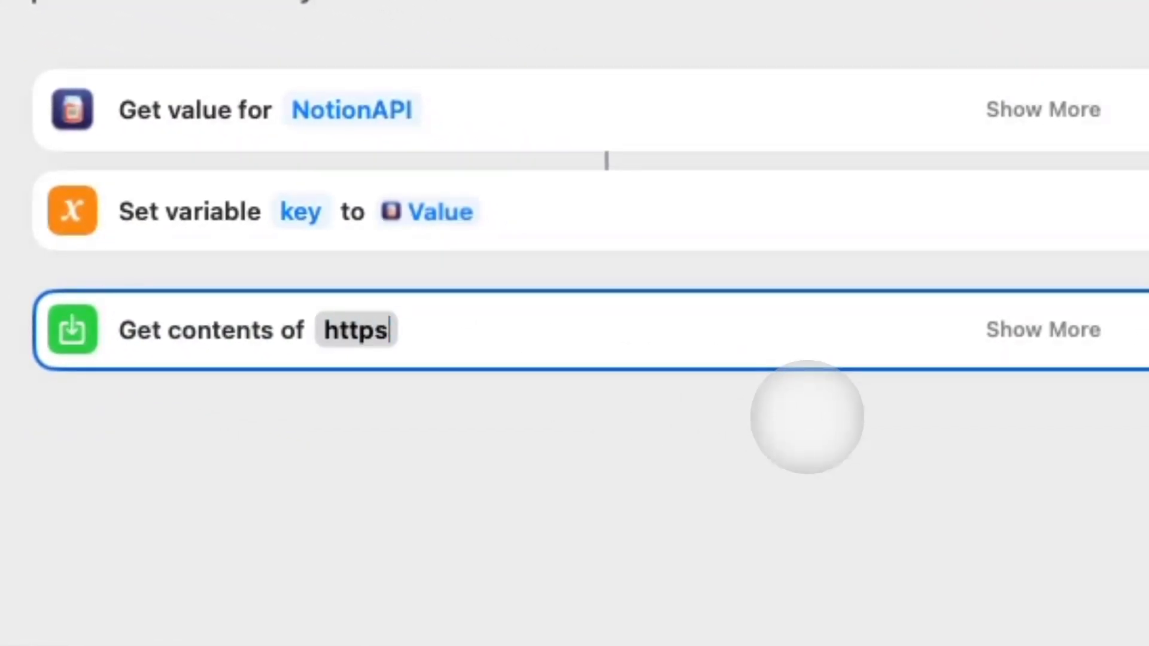
pyautogui.write('://api.notion.com/v1/database/')
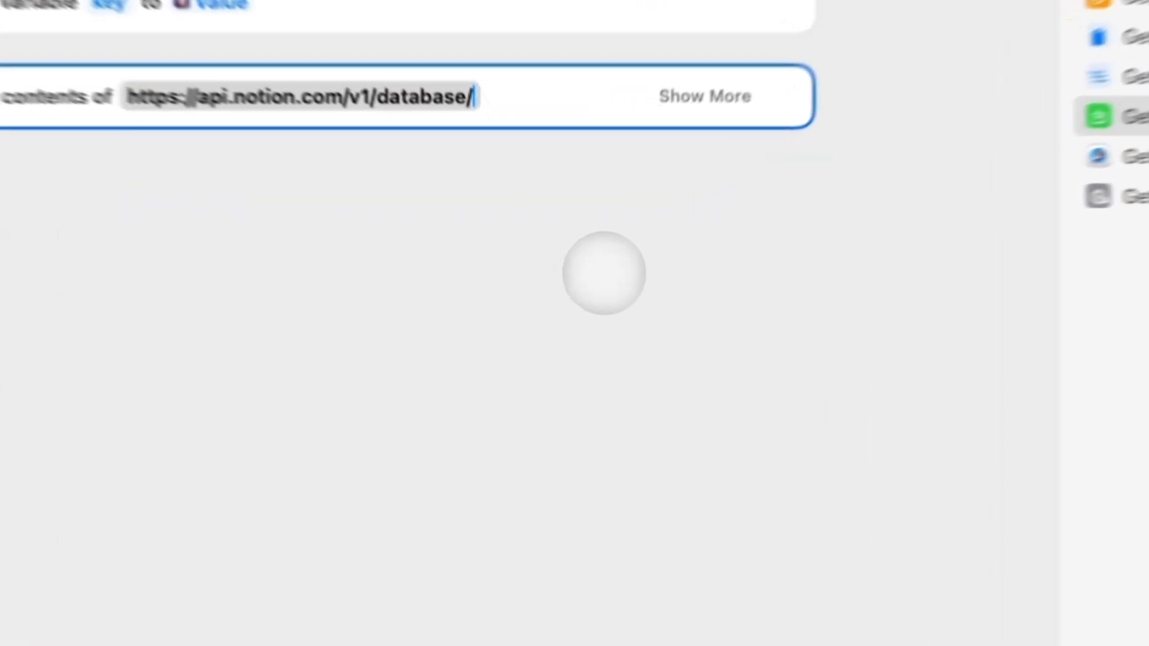
pyautogui.click(586, 264)
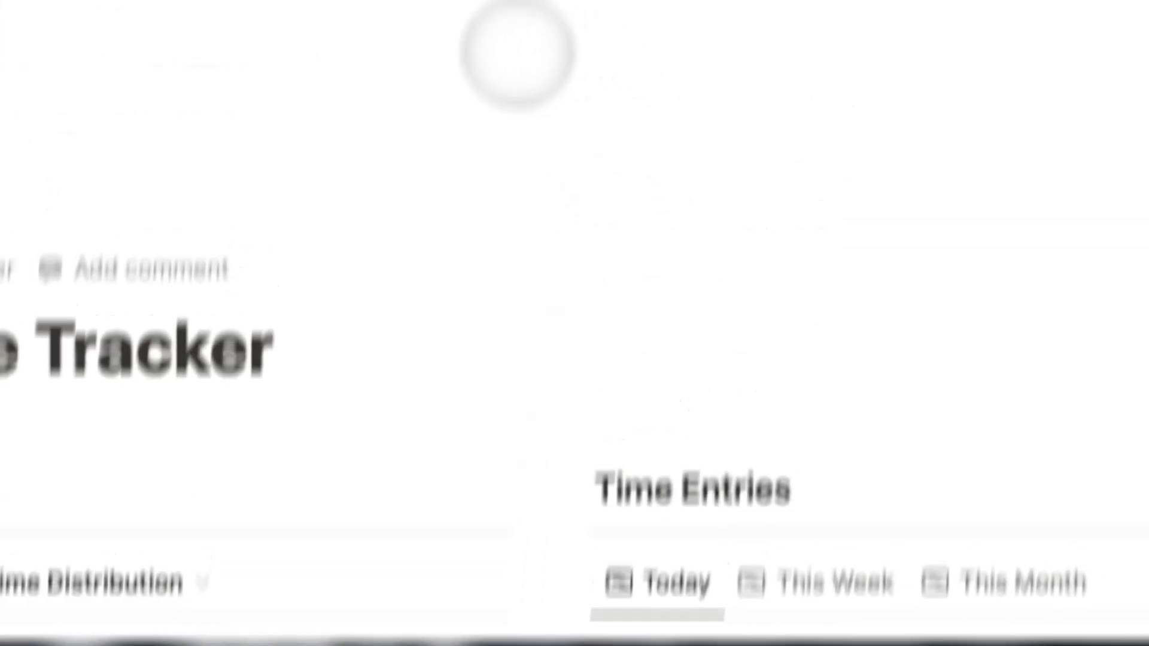
# Copy the Time Entries database link from the Databases page and paste it into the shortcut.
pyautogui.click(281, 469)
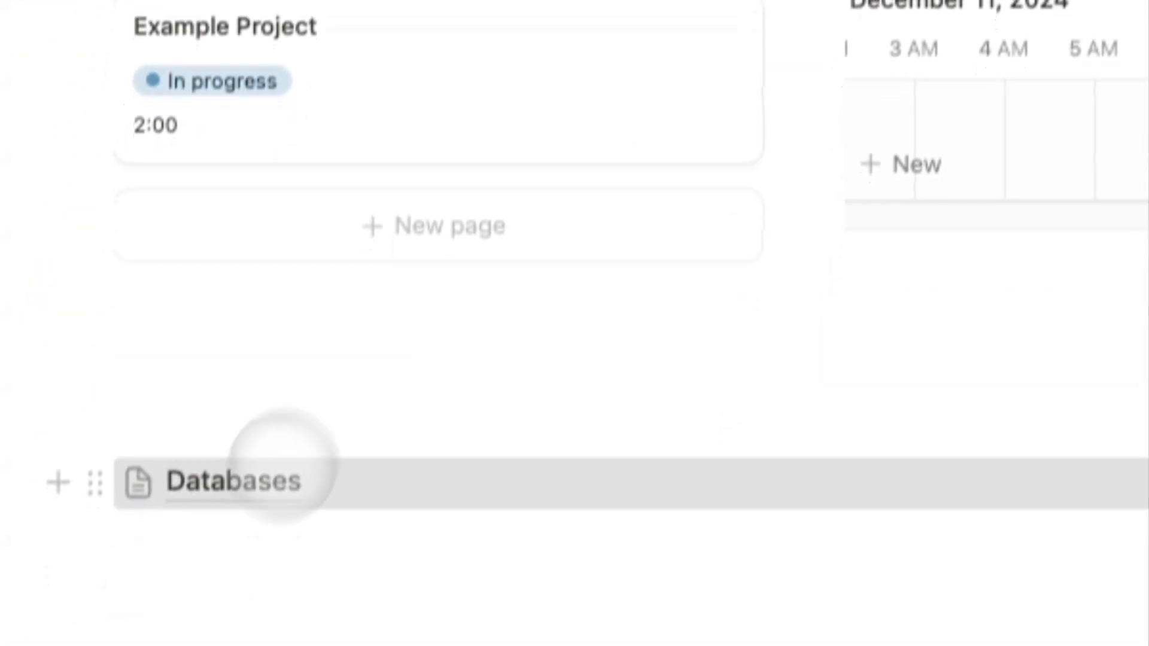
pyautogui.click(576, 44)
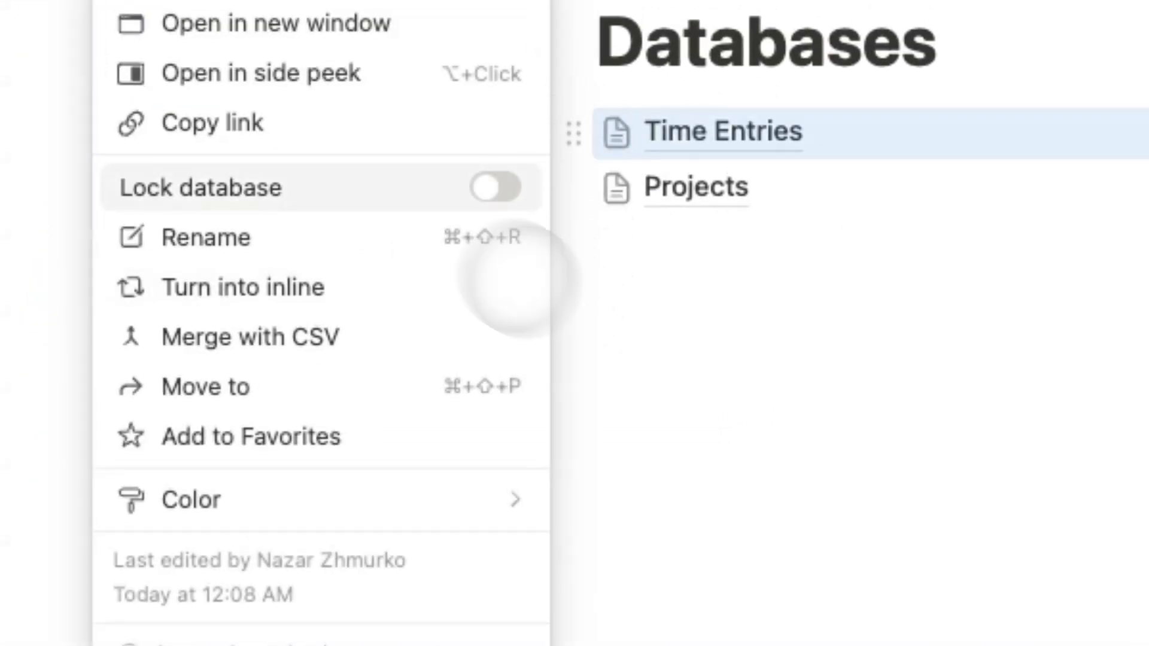
pyautogui.click(335, 290)
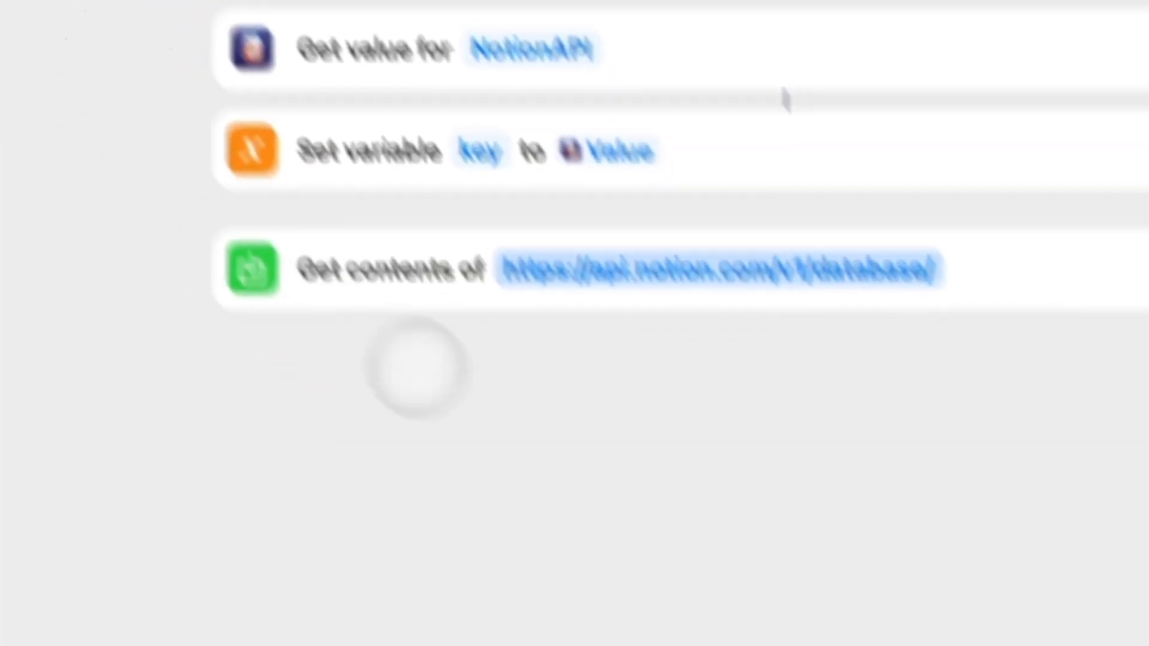
pyautogui.press('super+v')
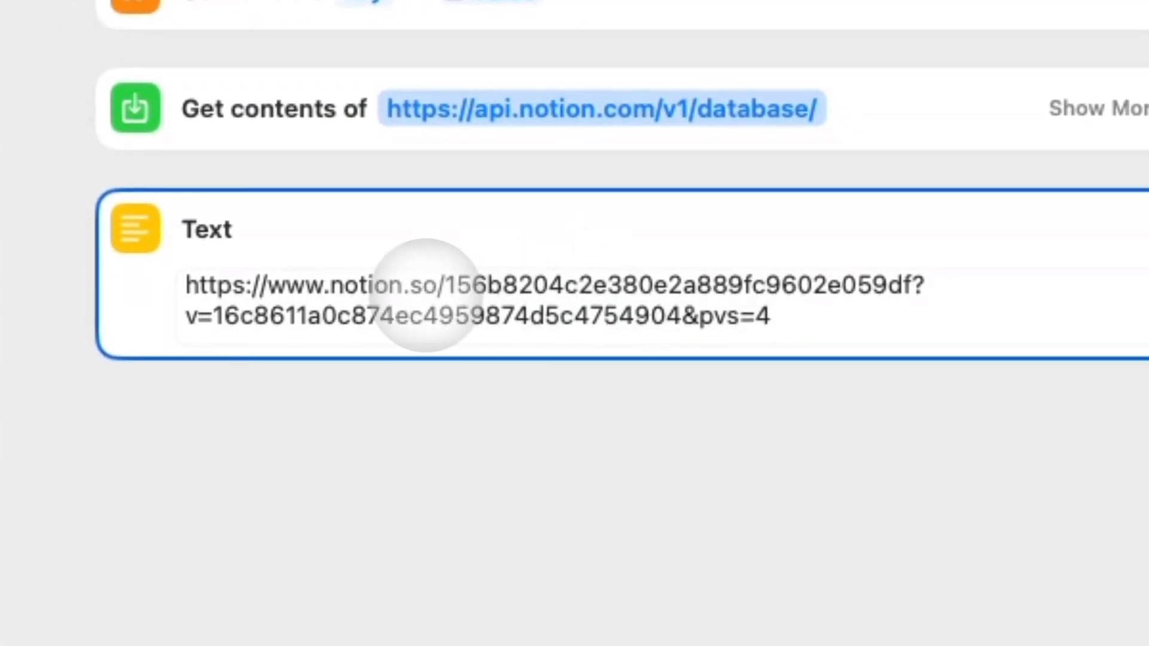
# Move the database ID from the pasted link into the request URL, followed by /query.
pyautogui.moveTo(440, 286); pyautogui.dragTo(916, 286)
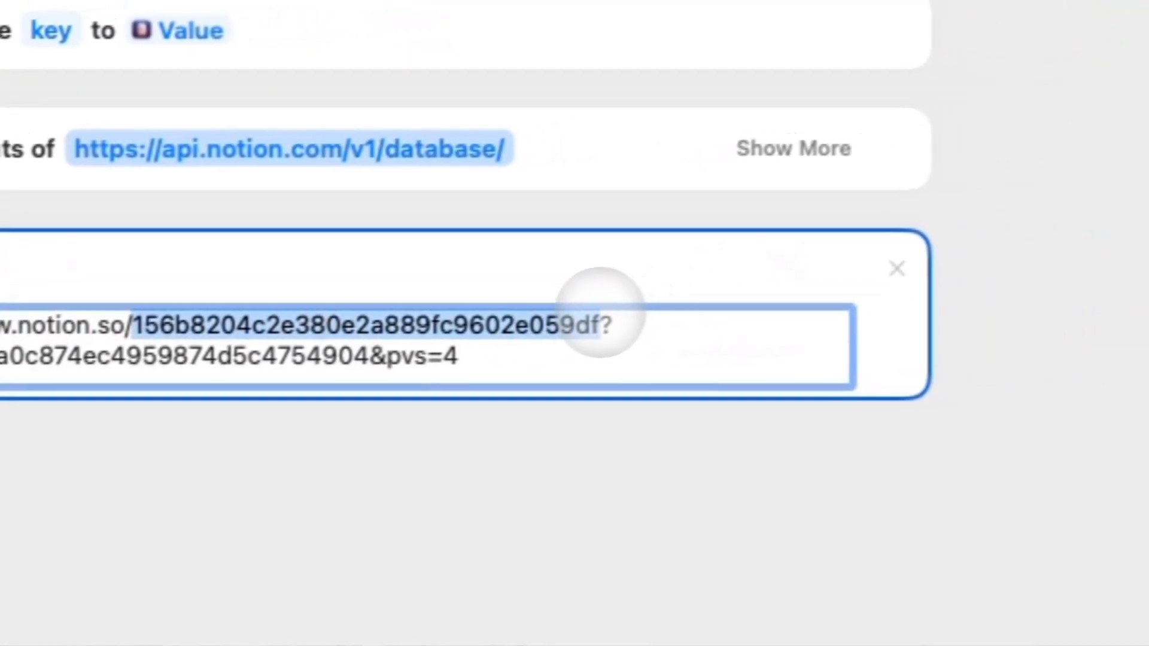
pyautogui.press('super+x')
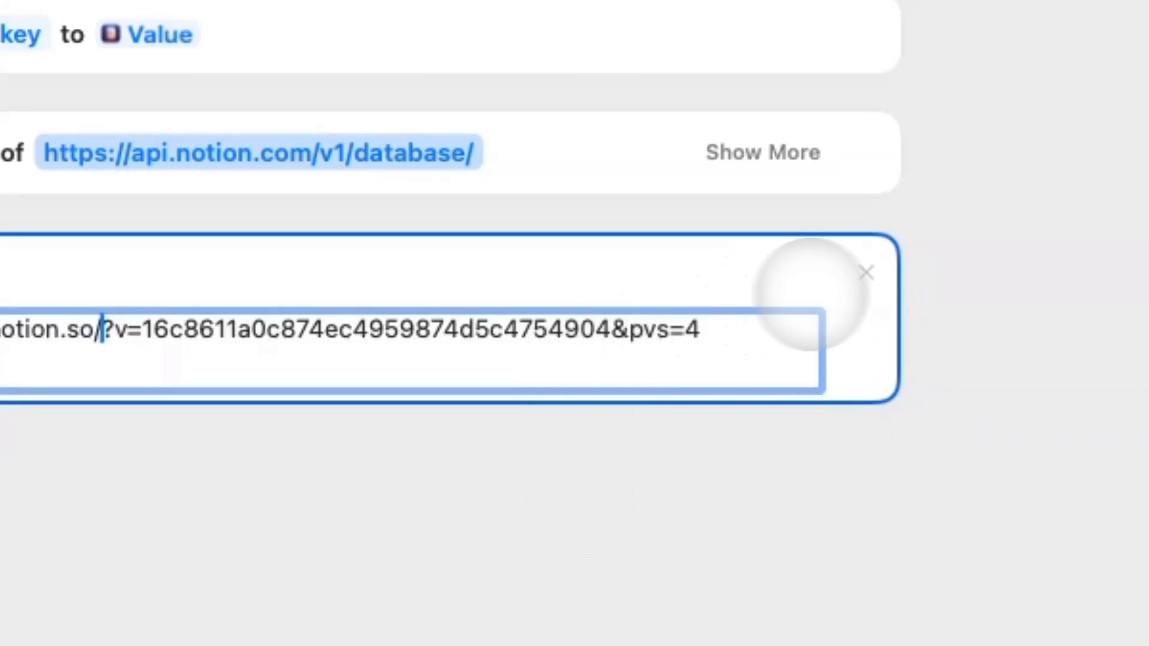
pyautogui.click(865, 270)
pyautogui.click(474, 150)
pyautogui.press('super+v')
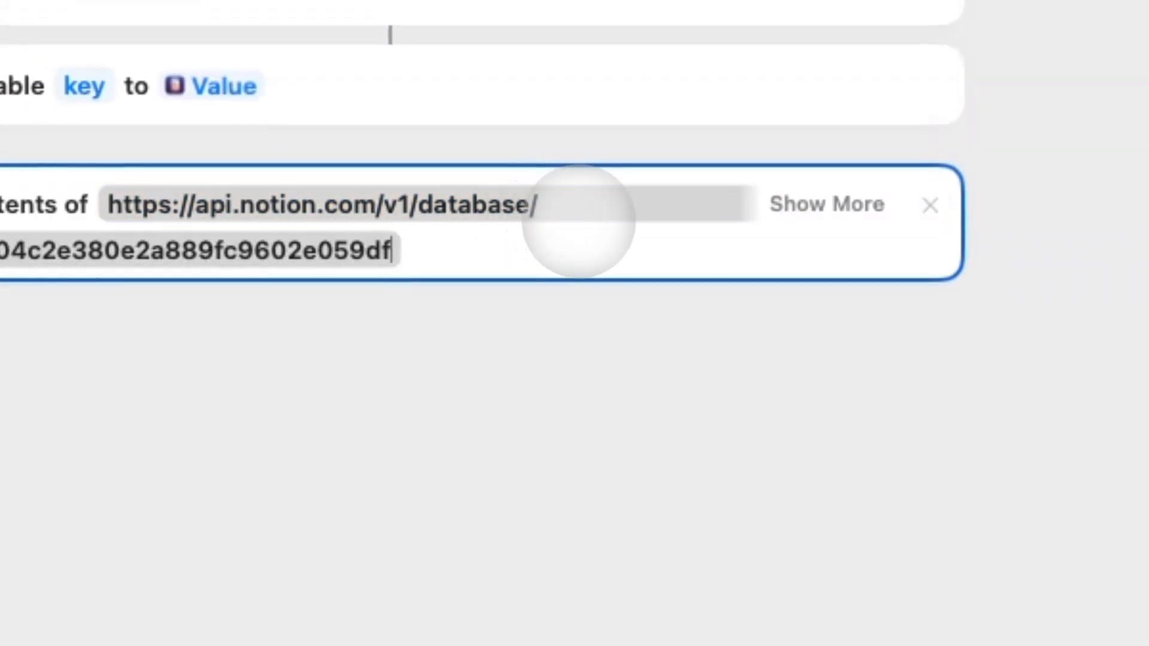
pyautogui.write('/que')
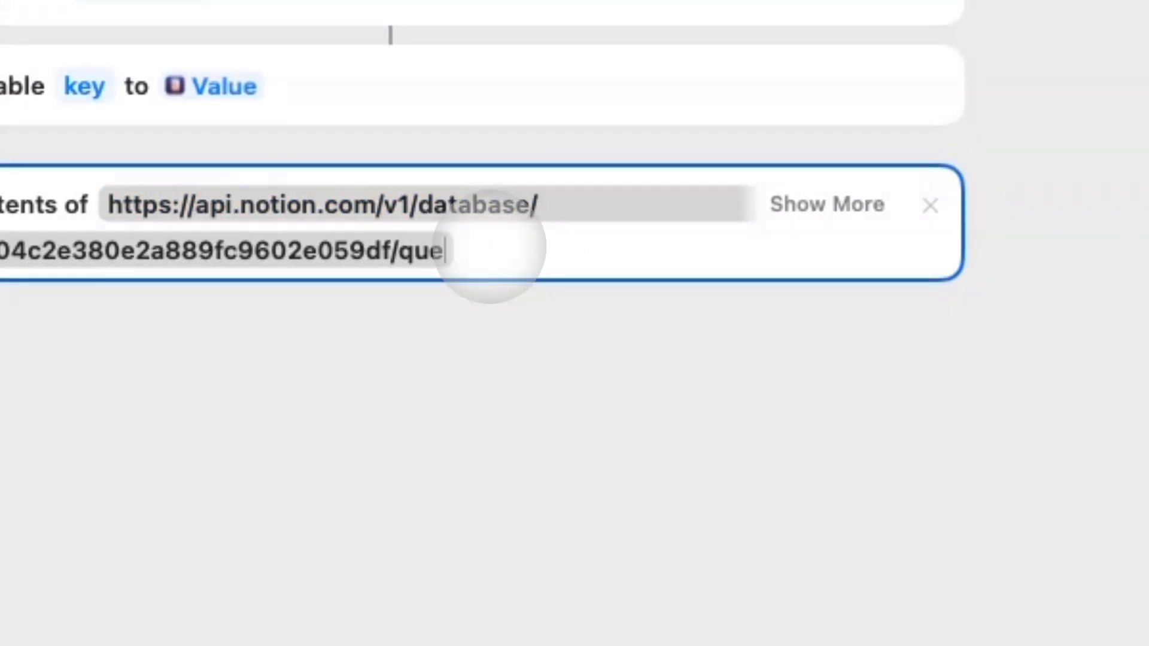
pyautogui.write('ry')
pyautogui.click(505, 299)
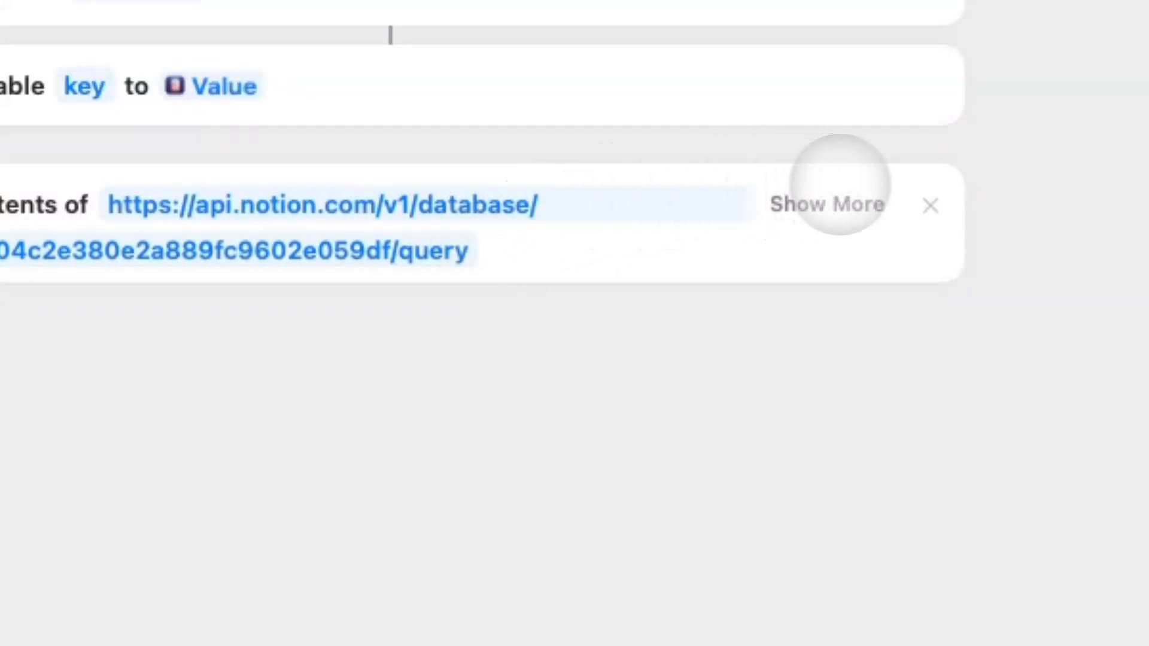
# Set the request method to POST.
pyautogui.click(850, 192)
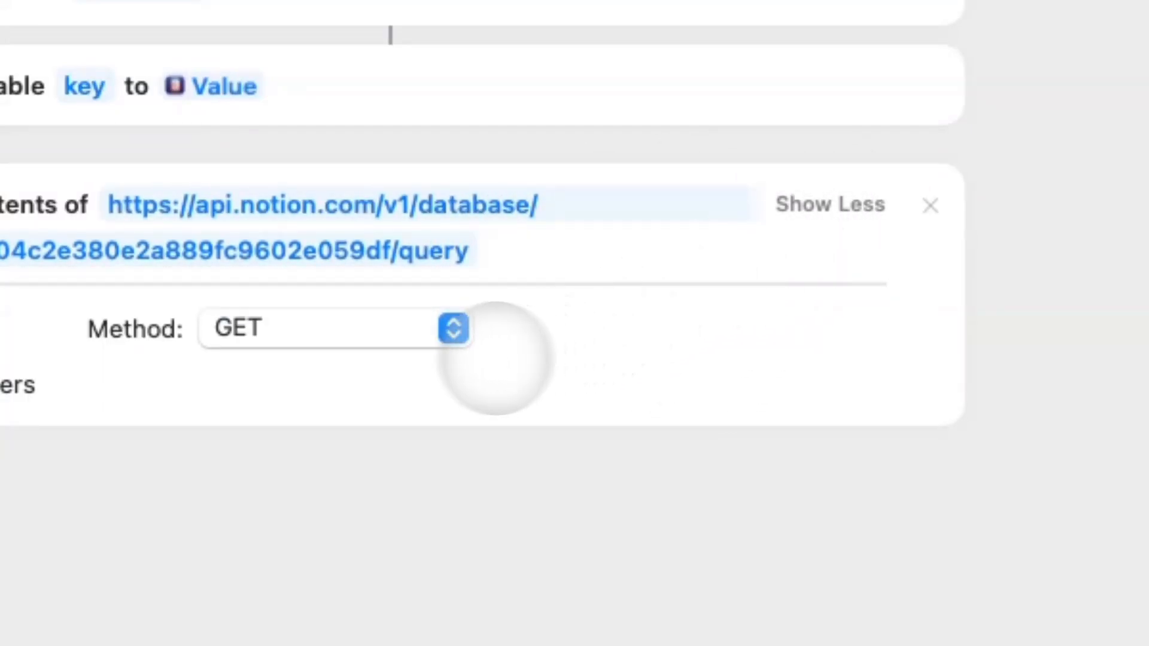
pyautogui.click(432, 332)
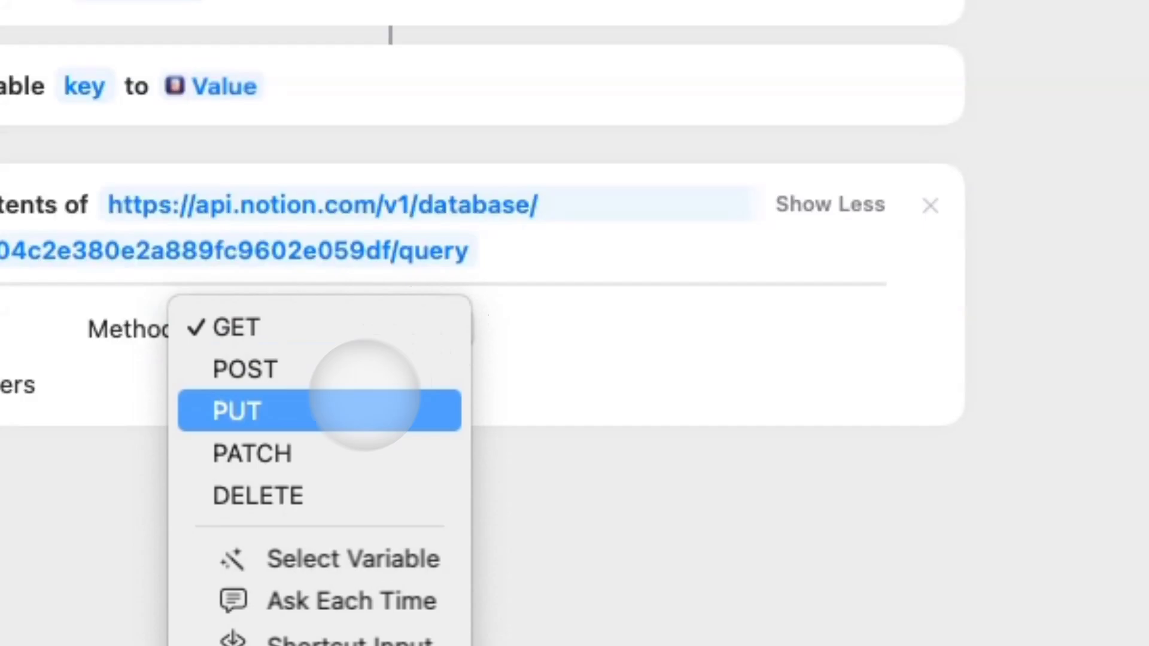
pyautogui.click(336, 370)
# Add two header rows and set Authorization to 'Bearer' plus the key variable.
pyautogui.click(126, 326)
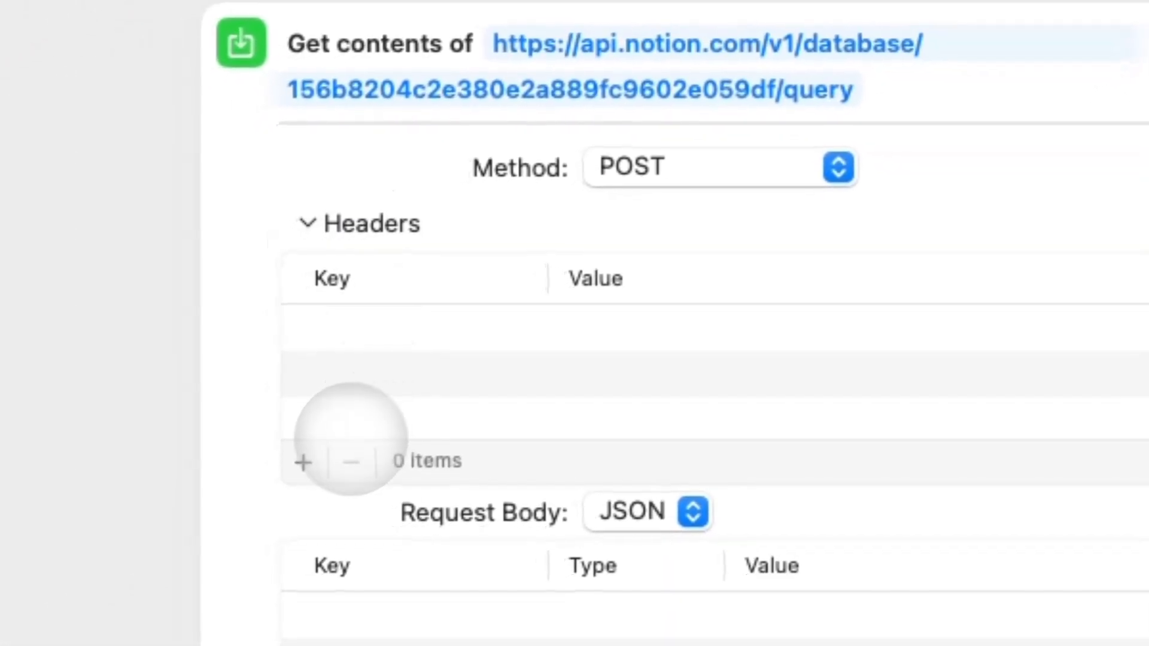
pyautogui.doubleClick(306, 461)
pyautogui.click(354, 333)
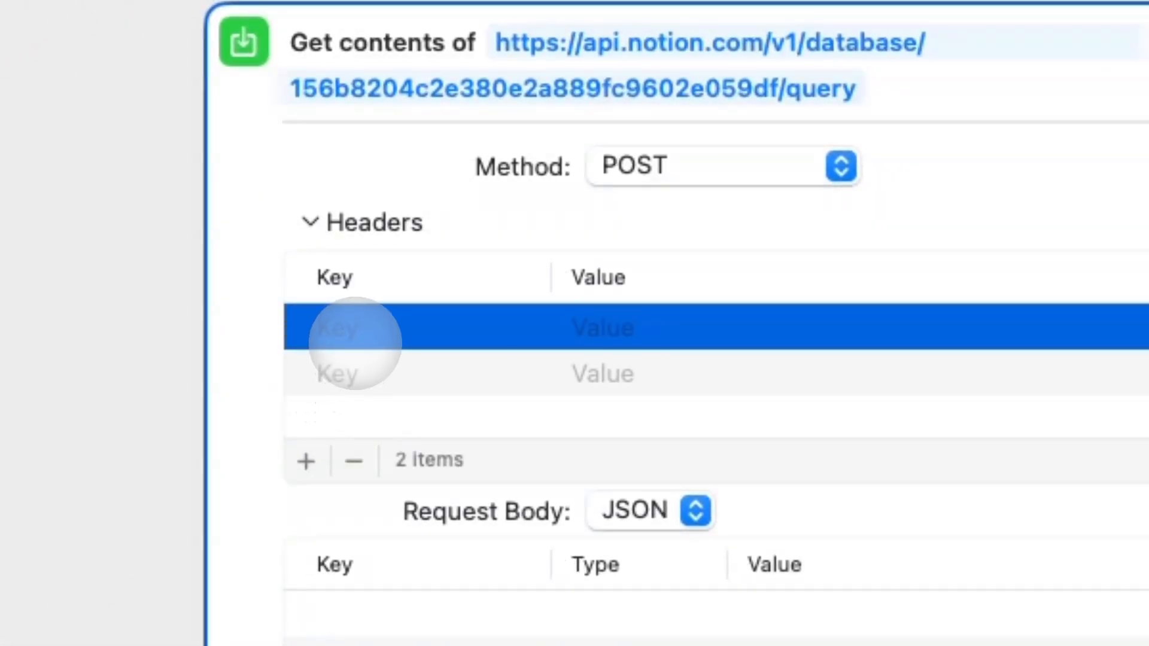
pyautogui.write('Authorization')
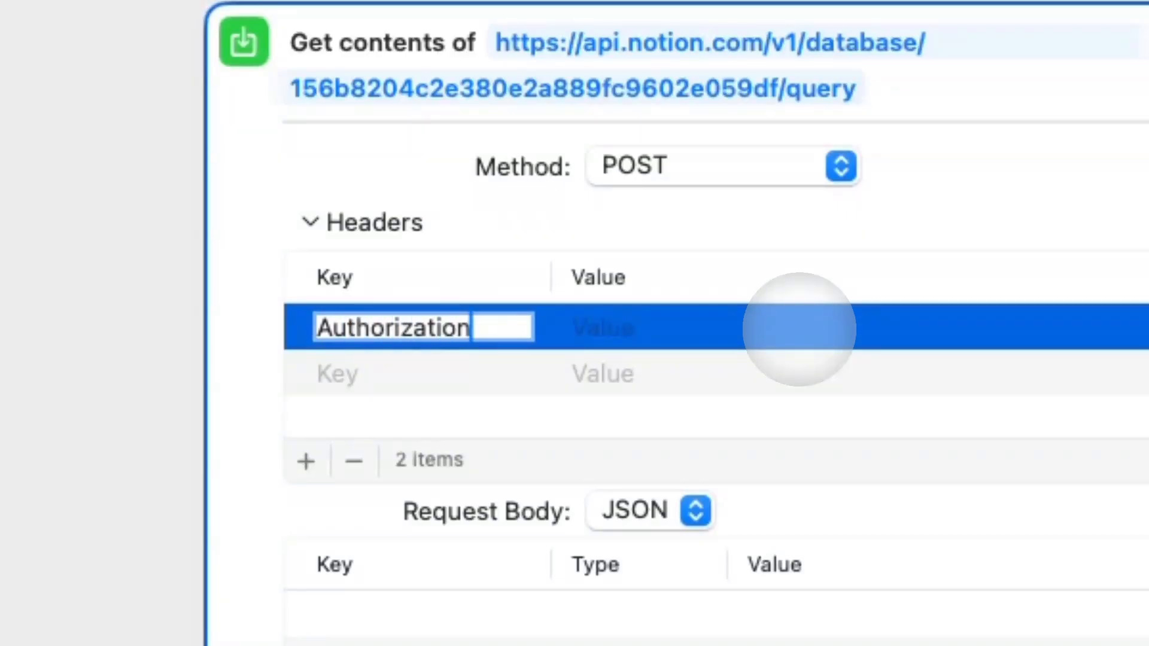
pyautogui.click(784, 331)
pyautogui.write('Bearer')
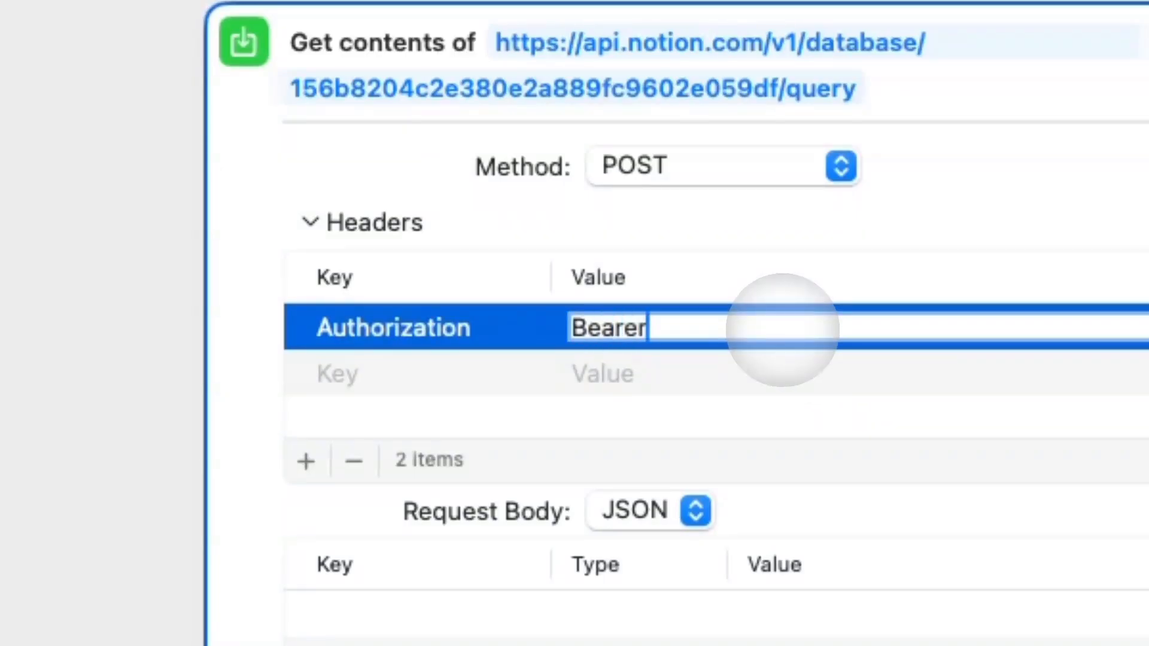
pyautogui.write(' key')
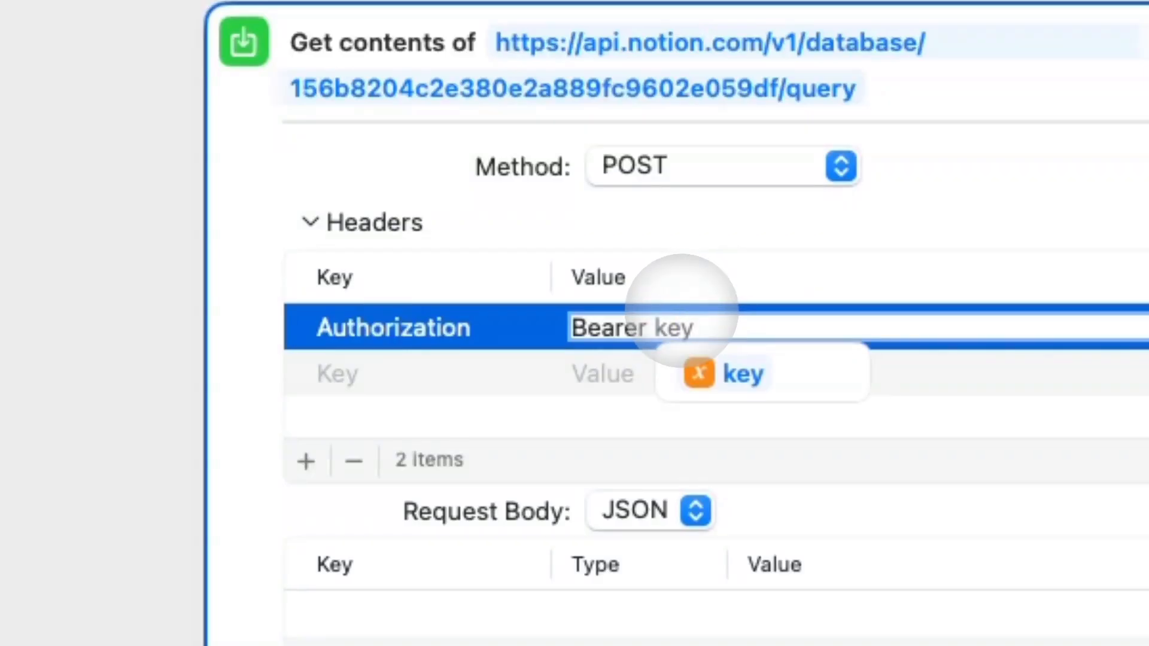
pyautogui.press('Down')
pyautogui.press('Return')
# Set the second header to Notion-Version with the API version date value.
pyautogui.click(435, 376)
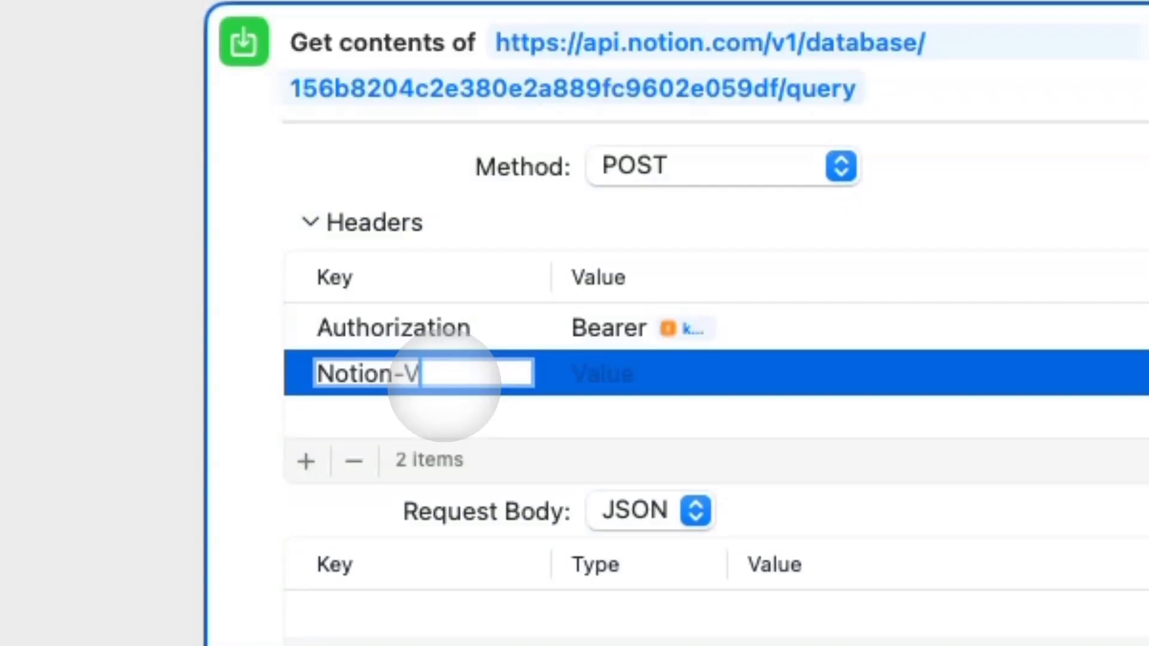
pyautogui.write('Notion-Version')
pyautogui.press('Return')
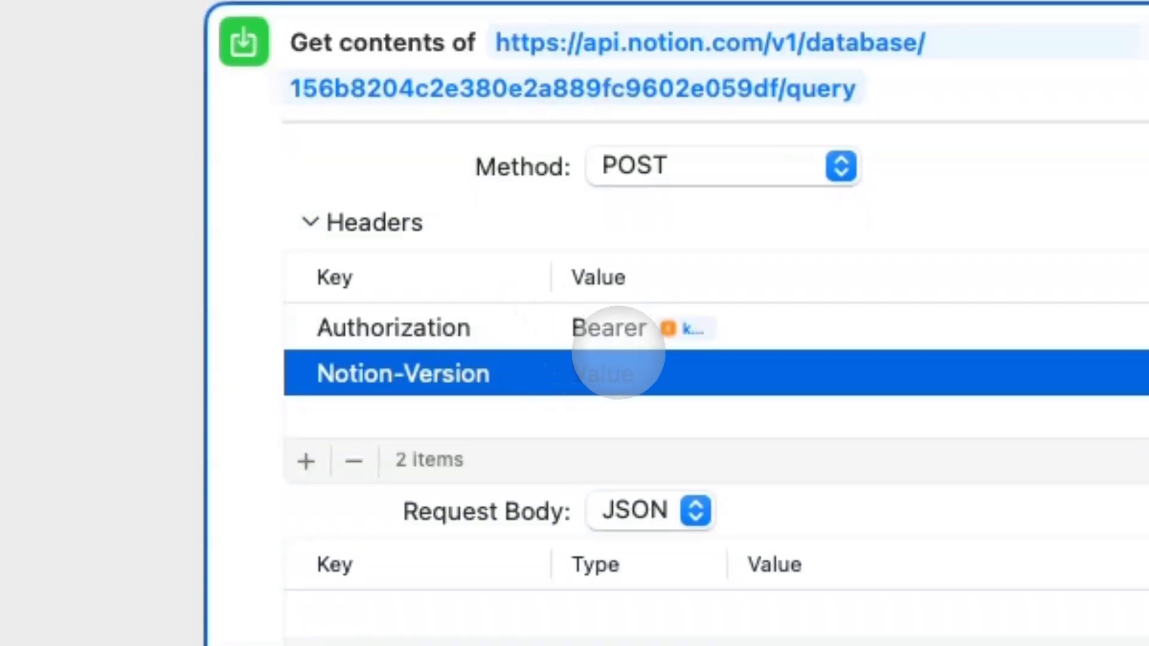
pyautogui.click(796, 386)
pyautogui.write('2022-06-28')
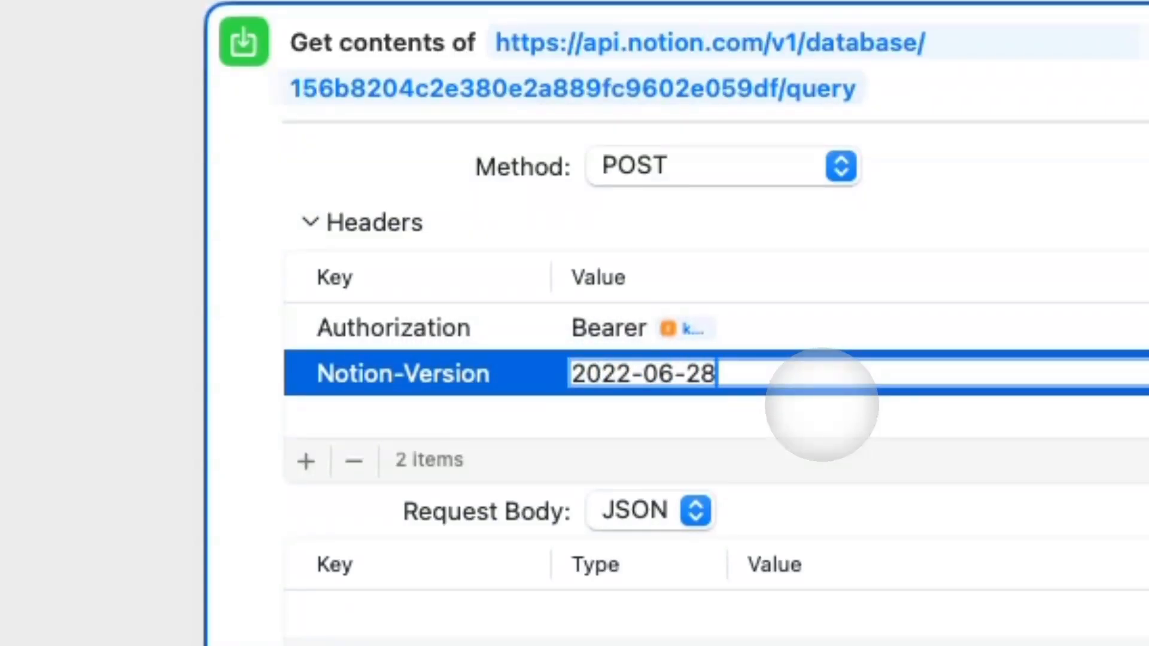
pyautogui.press('Return')
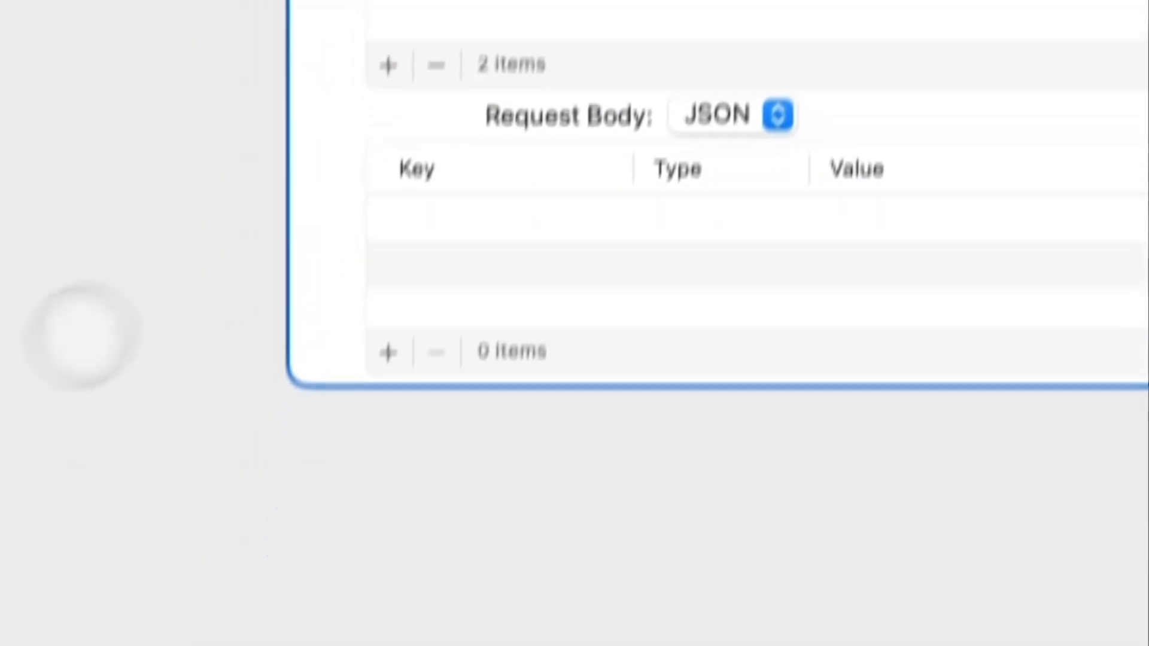
# Add a filter dictionary to the JSON body with property set to Status.
pyautogui.click(336, 407)
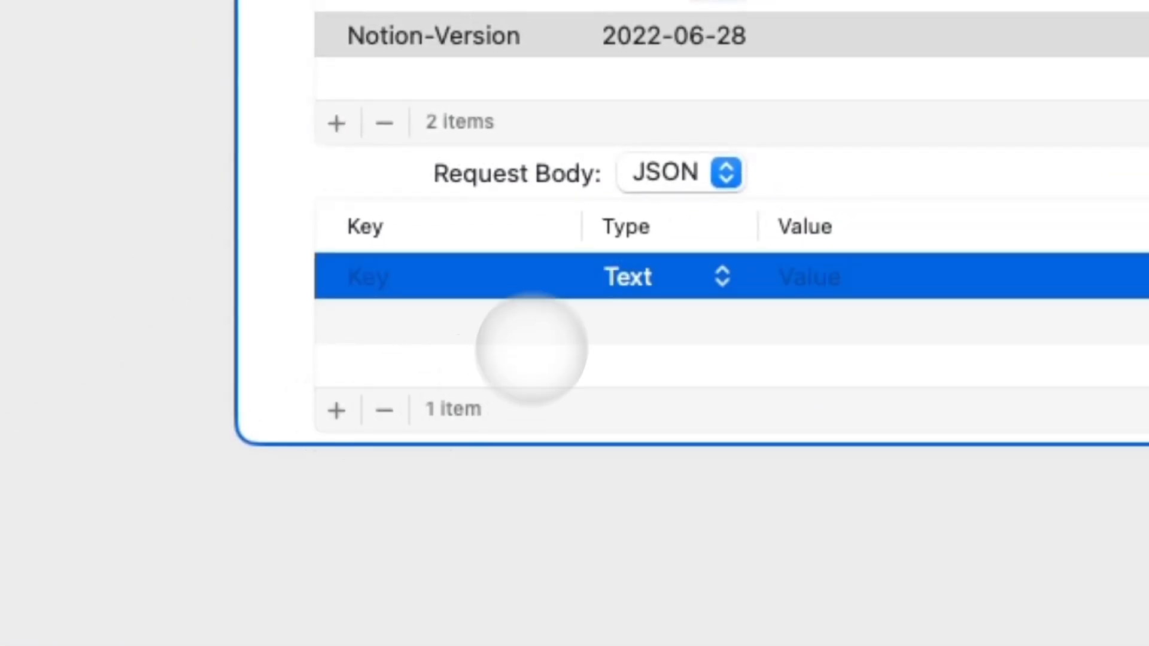
pyautogui.write('filter')
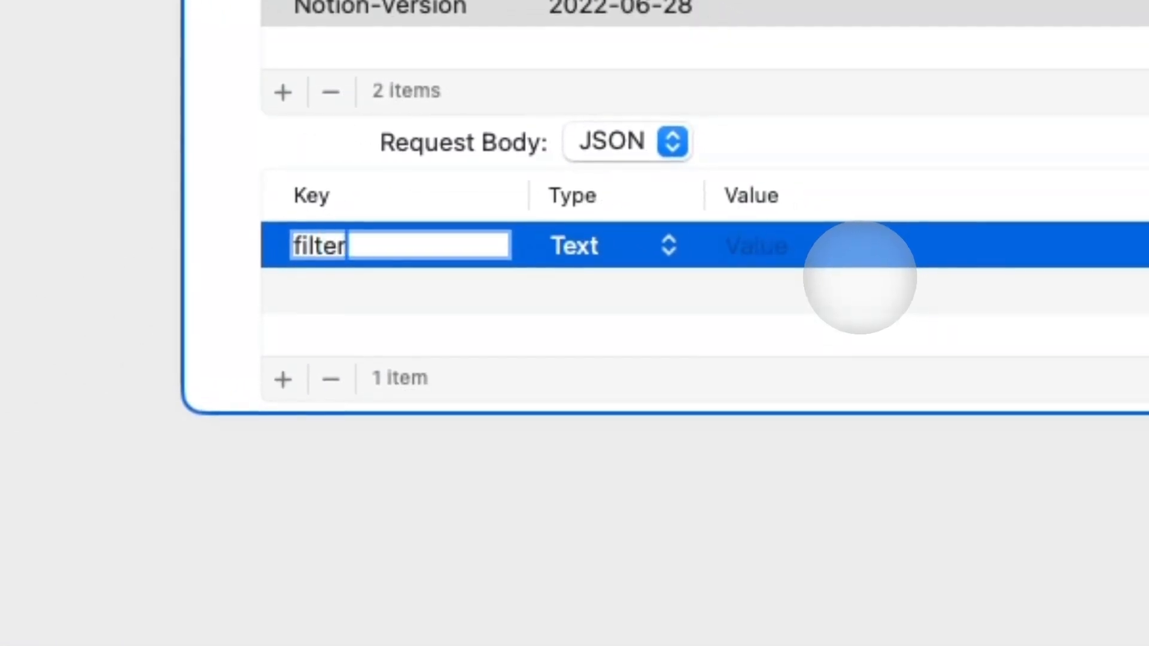
pyautogui.click(549, 242)
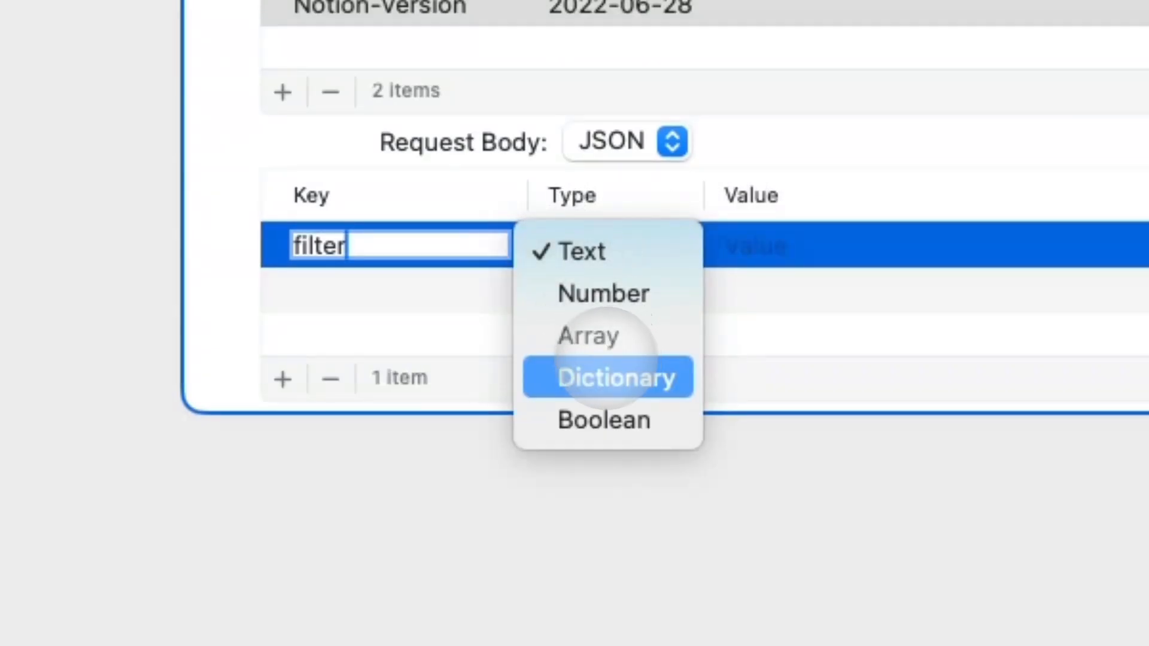
pyautogui.click(611, 375)
pyautogui.click(277, 250)
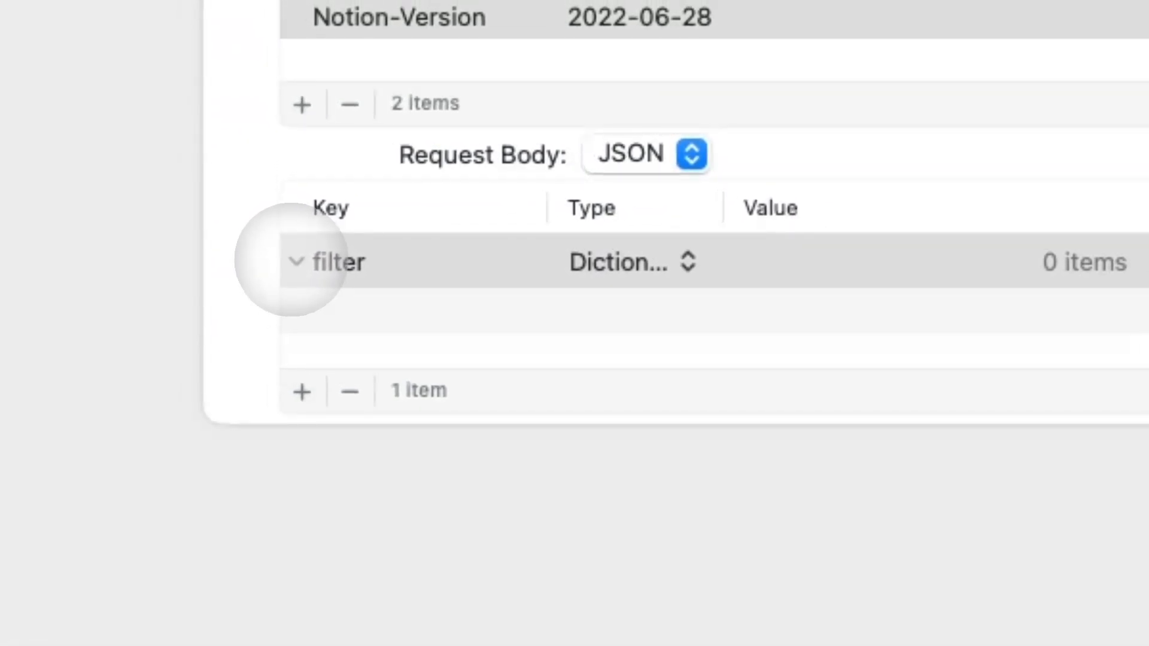
pyautogui.click(303, 393)
pyautogui.click(431, 312)
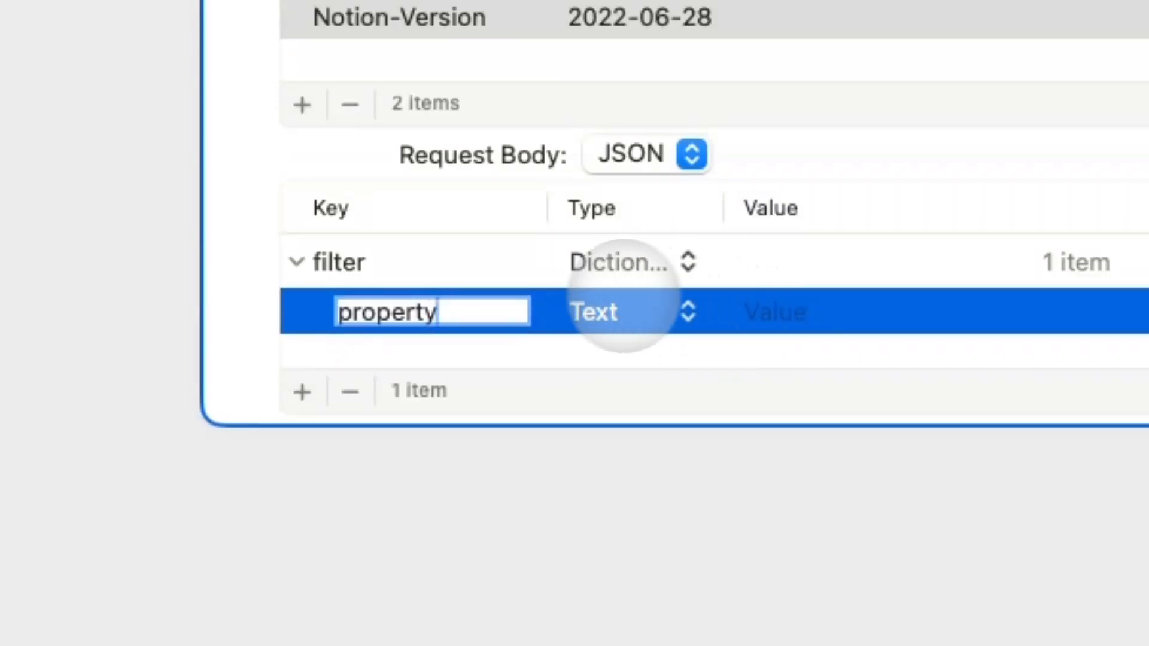
pyautogui.click(772, 312)
pyautogui.write('Stat')
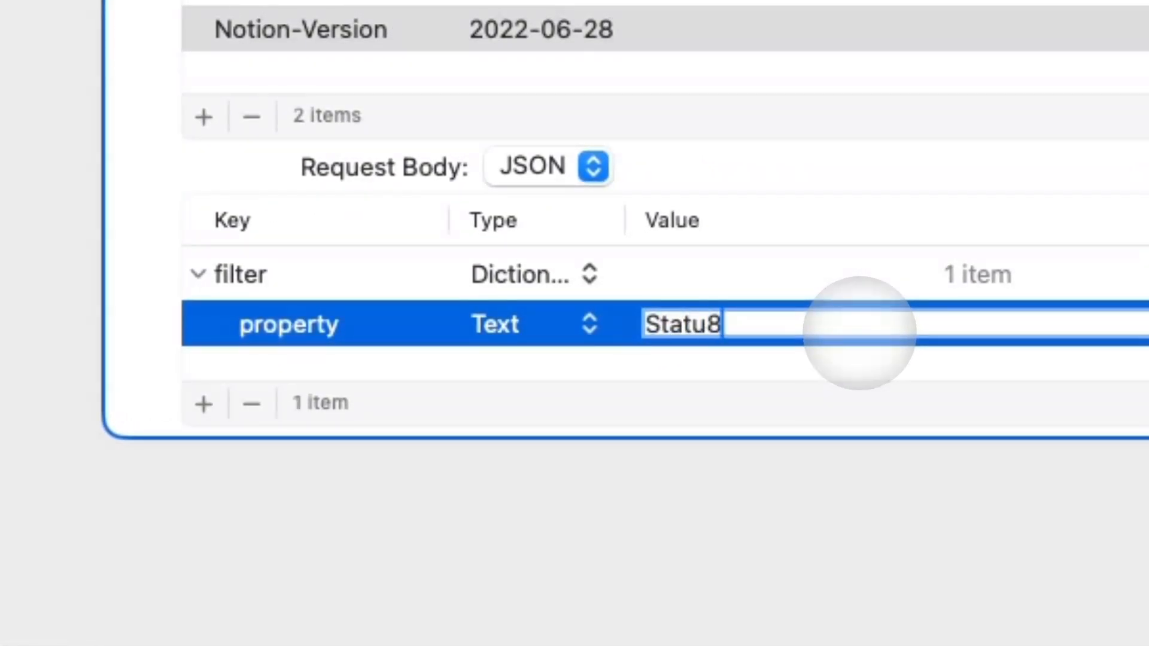
pyautogui.write('us')
pyautogui.press('Return')
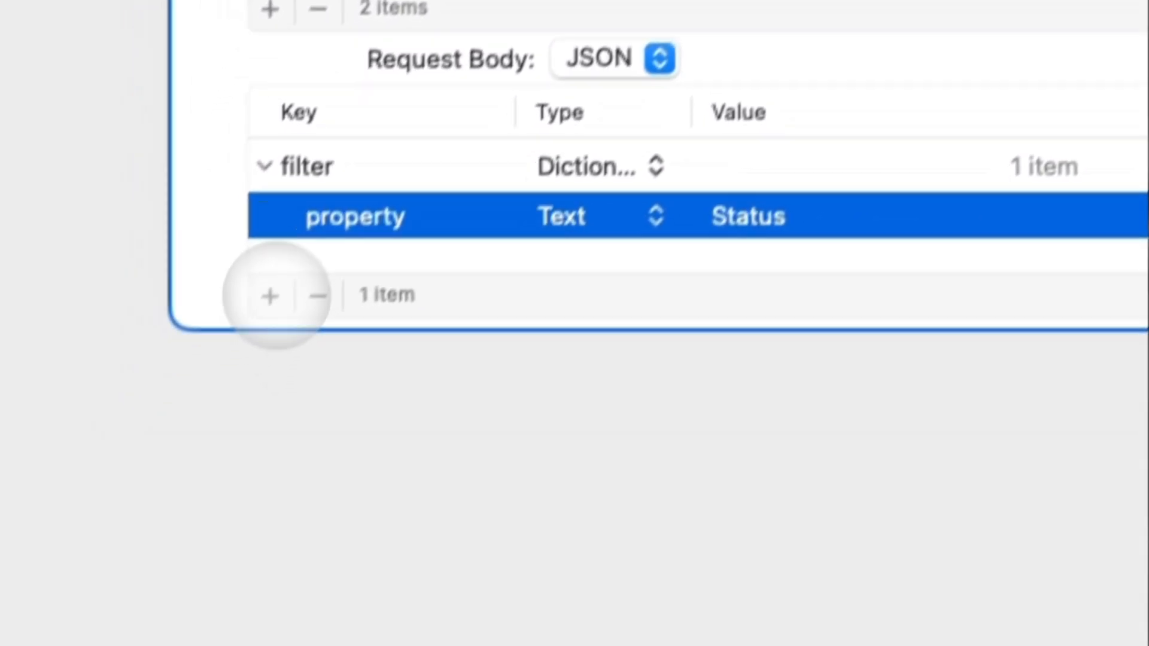
# Add a status dictionary under filter whose equals key is In Progress.
pyautogui.click(204, 404)
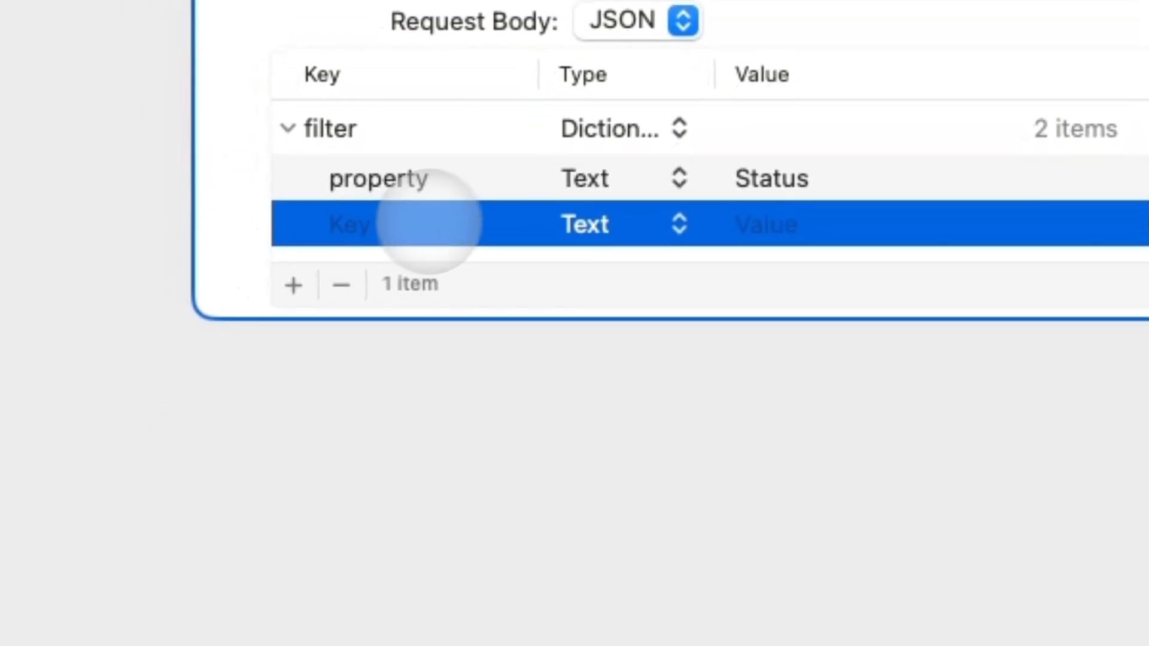
pyautogui.click(429, 222)
pyautogui.write('stat')
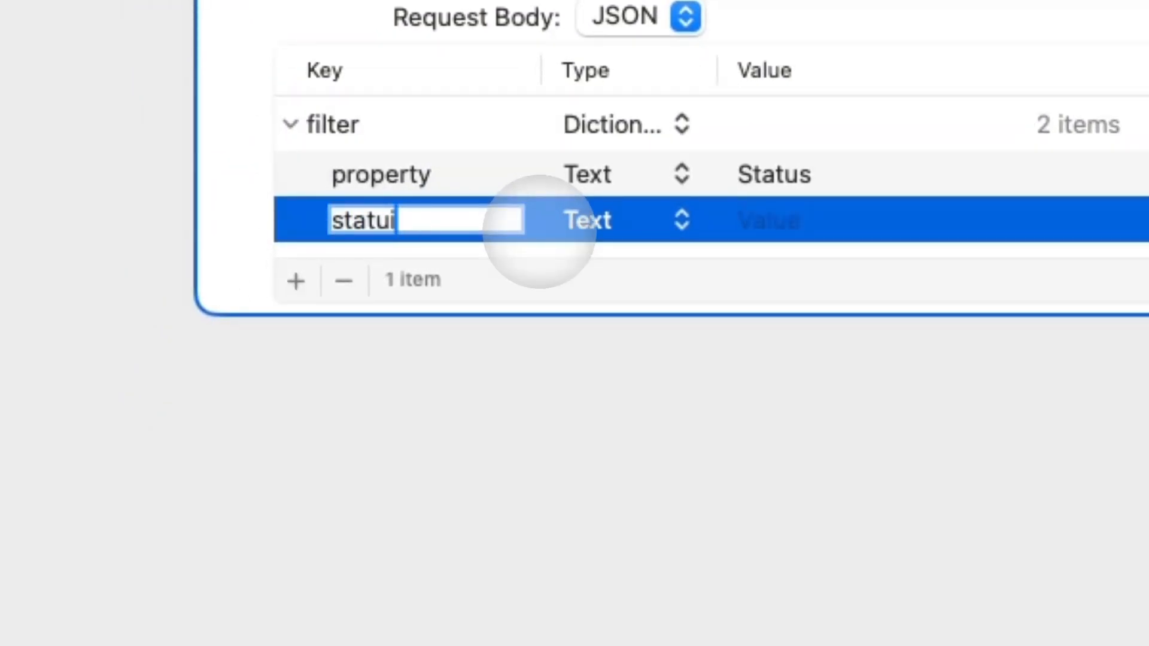
pyautogui.write('us')
pyautogui.press('Return')
pyautogui.click(649, 222)
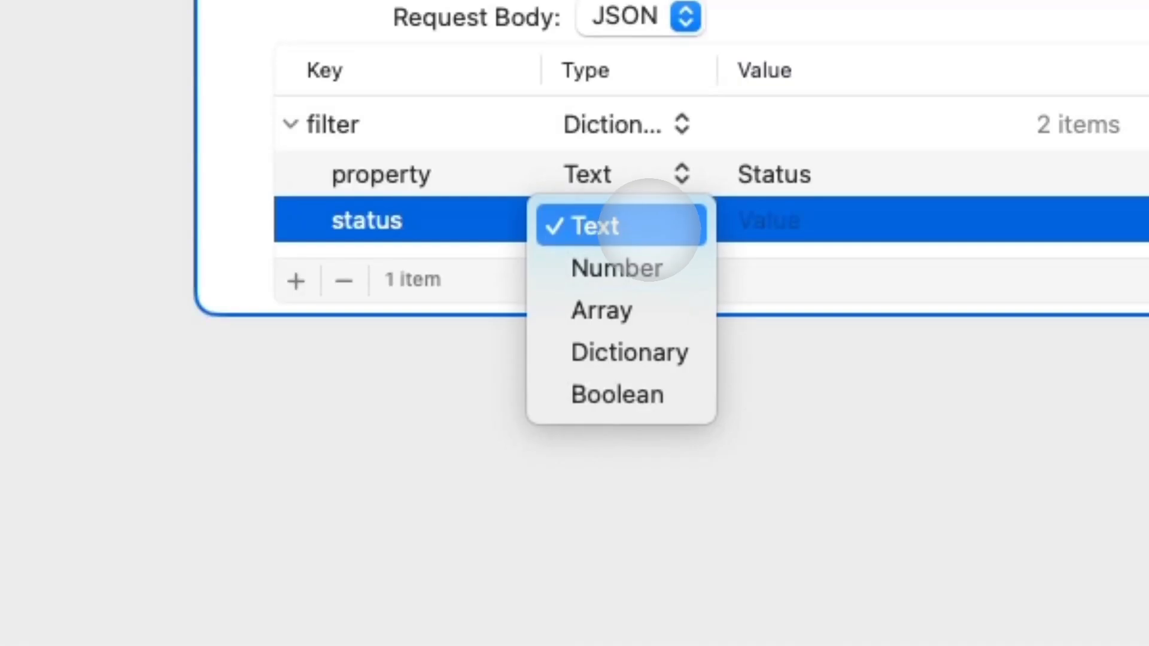
pyautogui.click(631, 351)
pyautogui.click(315, 223)
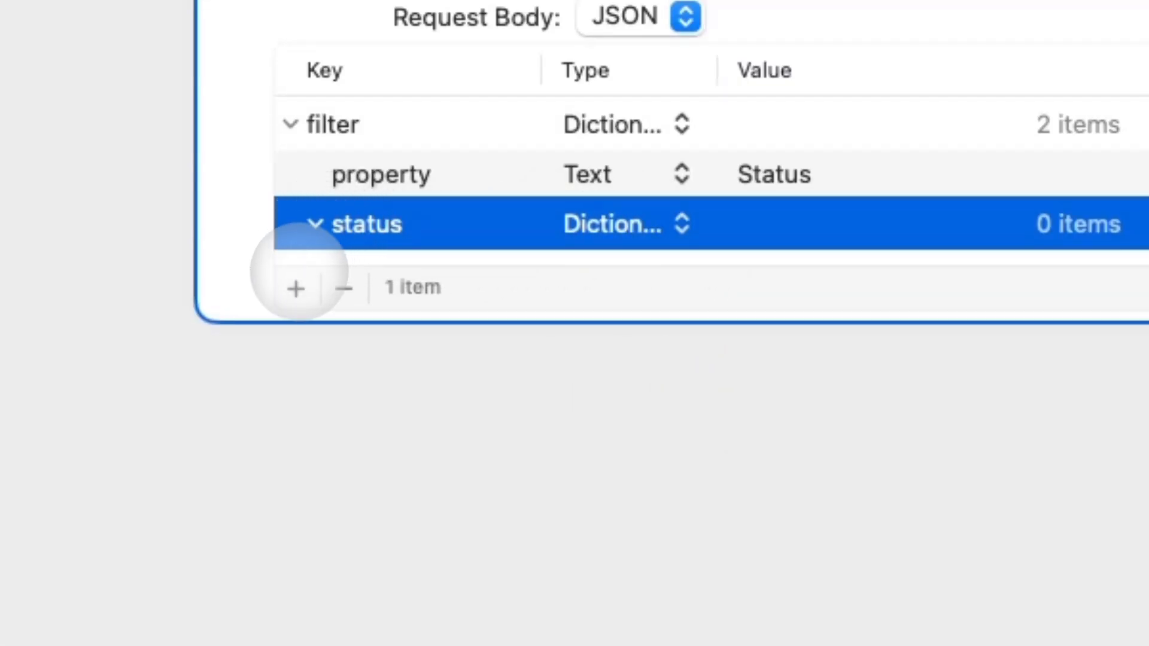
pyautogui.click(296, 281)
pyautogui.click(401, 264)
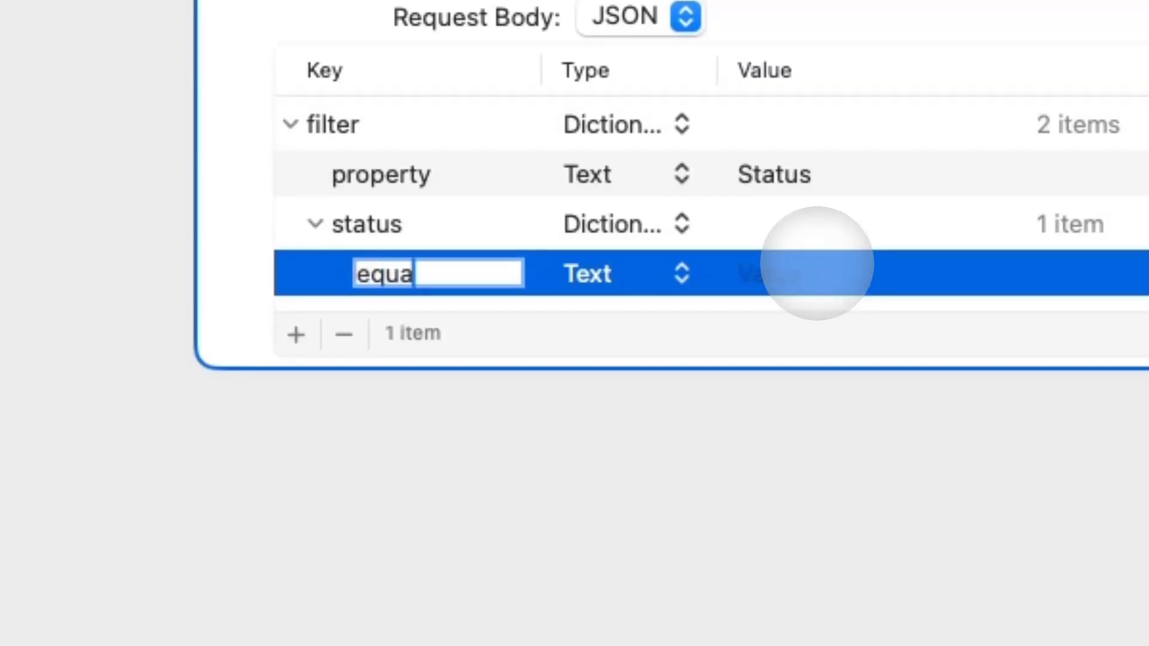
pyautogui.click(869, 263)
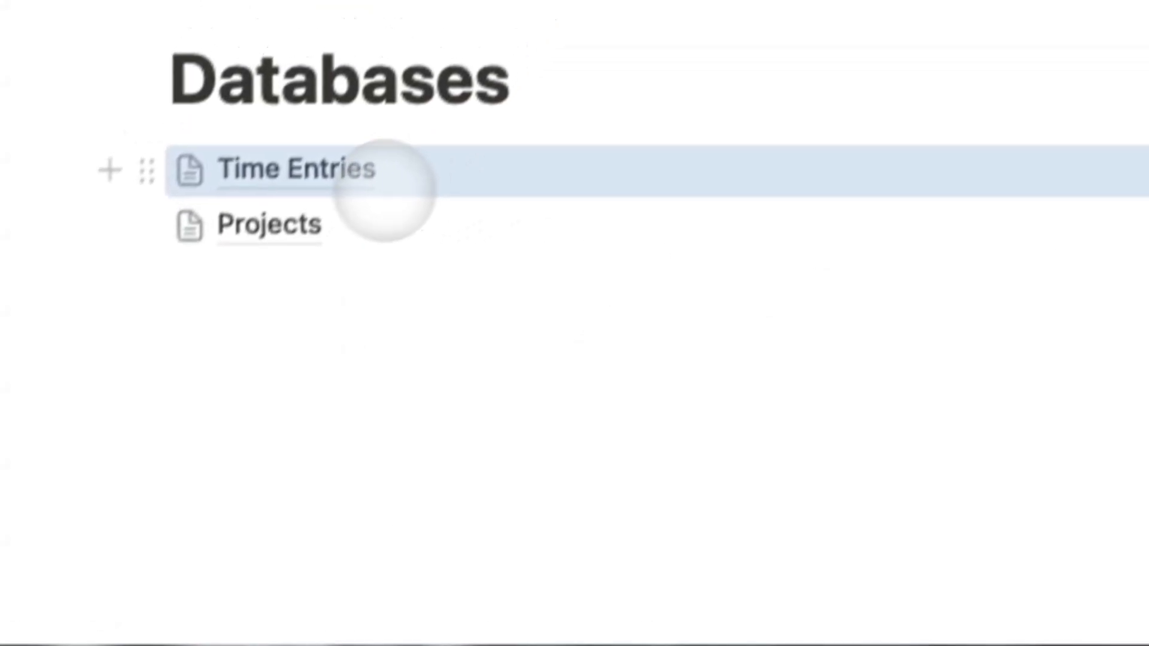
# In Time Entries, edit the Status property and rename option 'In progress' to 'In Progress'.
pyautogui.click(384, 190)
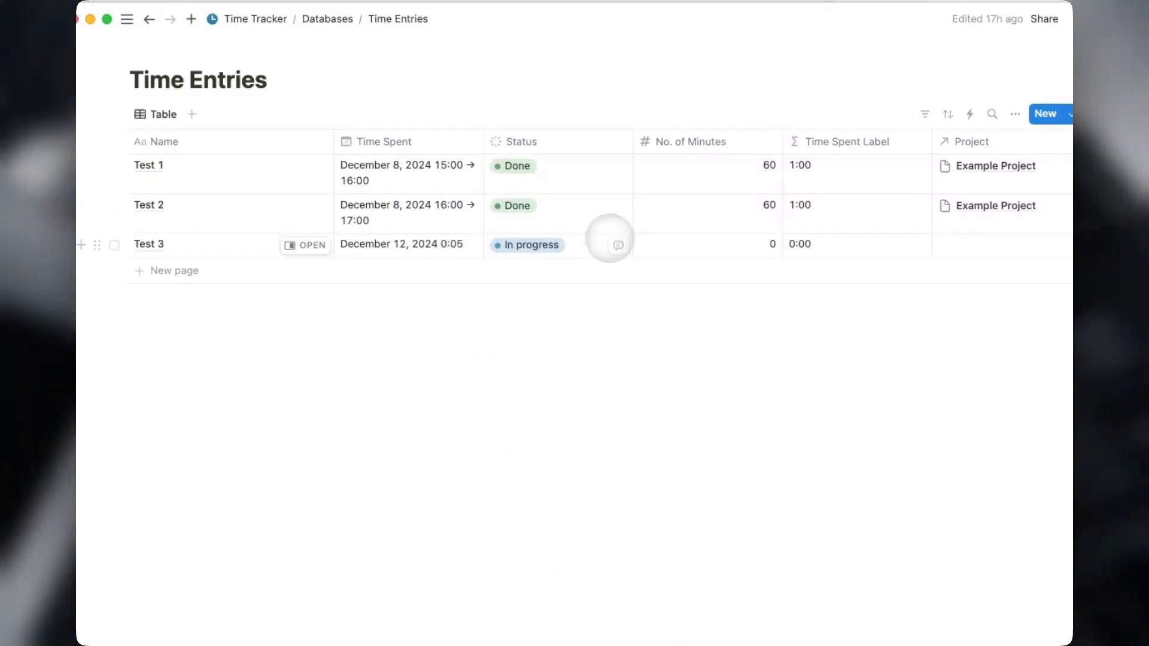
pyautogui.click(539, 245)
pyautogui.click(541, 292)
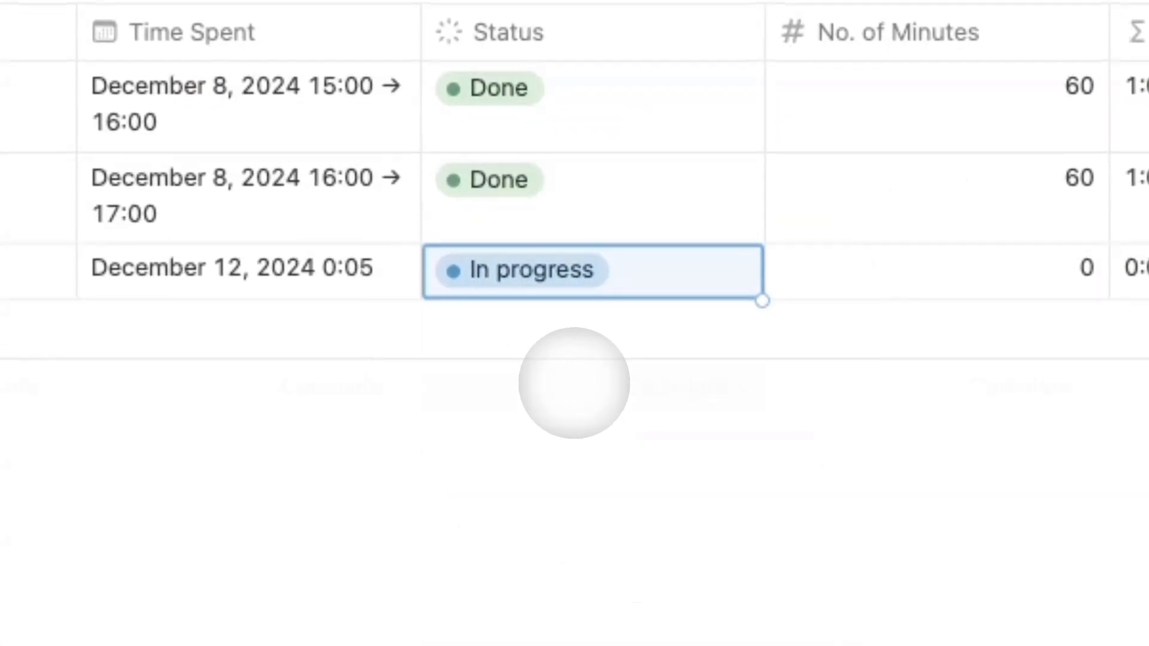
pyautogui.click(605, 271)
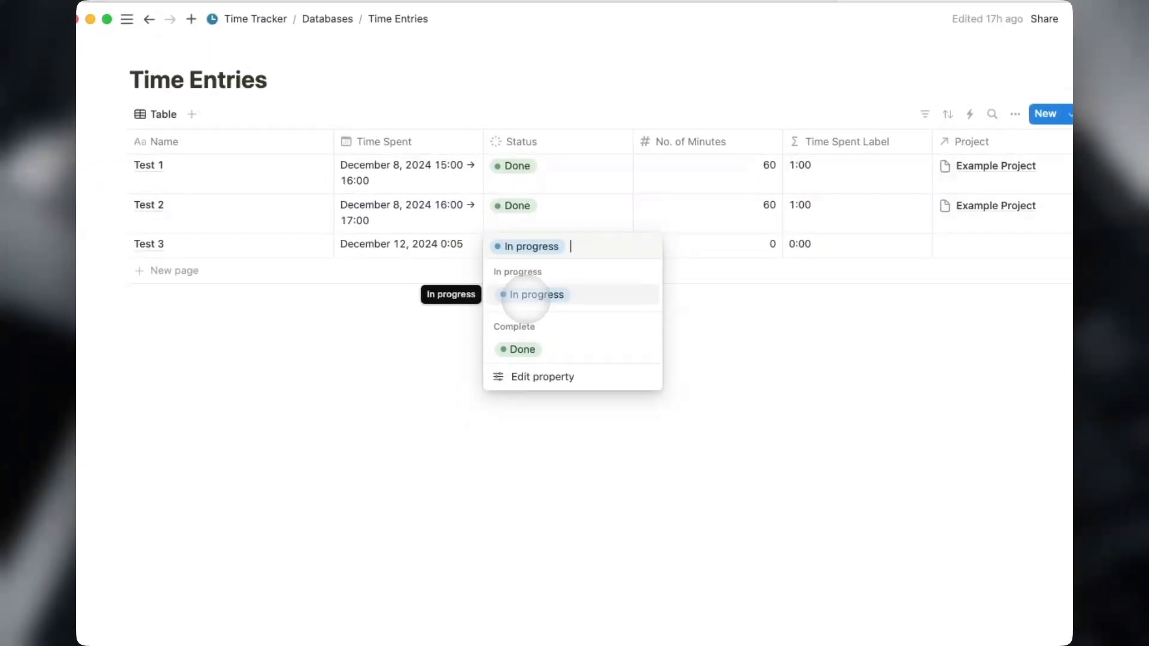
pyautogui.click(542, 376)
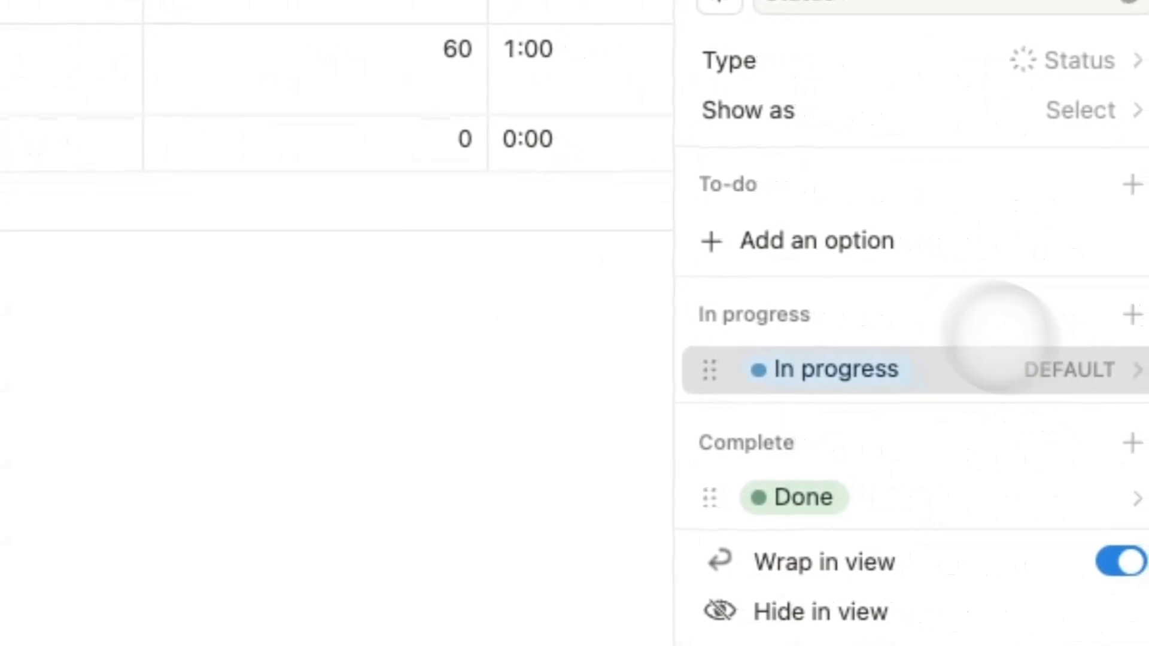
pyautogui.click(996, 353)
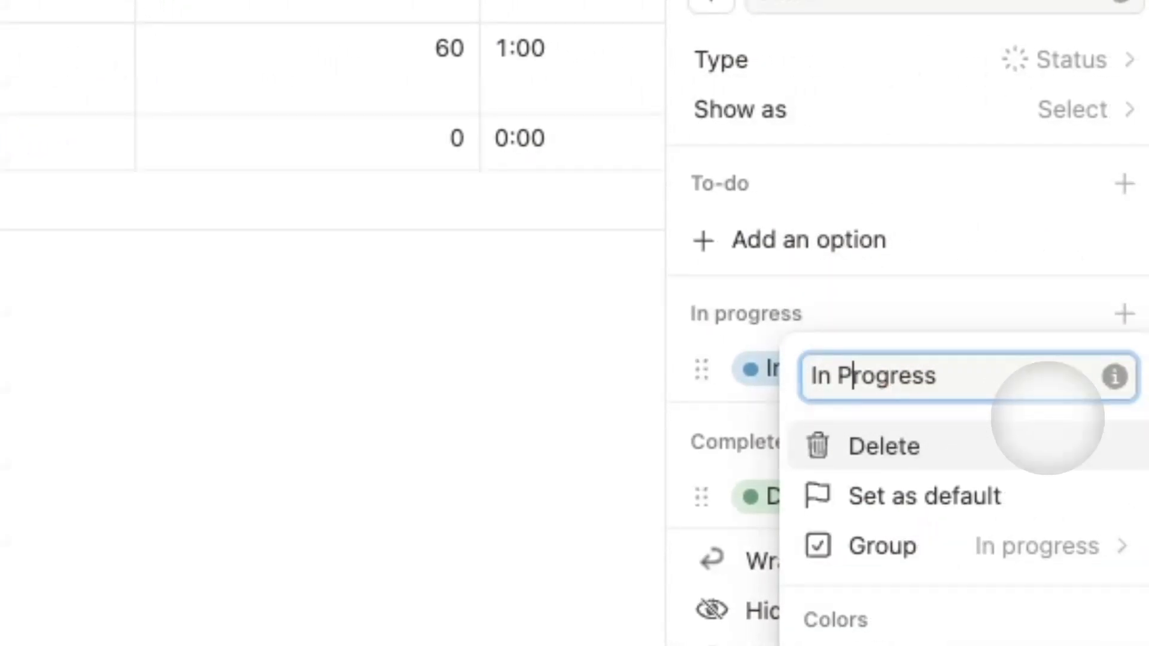
pyautogui.click(1007, 264)
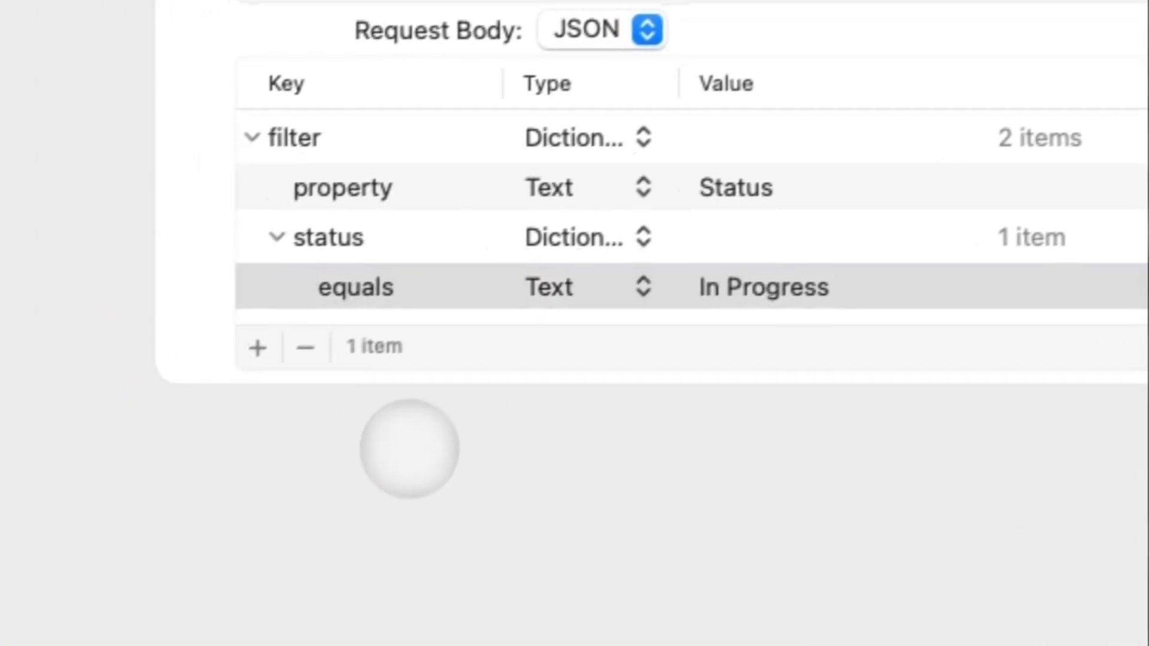
# Add a Get Dictionary Value action reading the results key from the response.
pyautogui.click(276, 237)
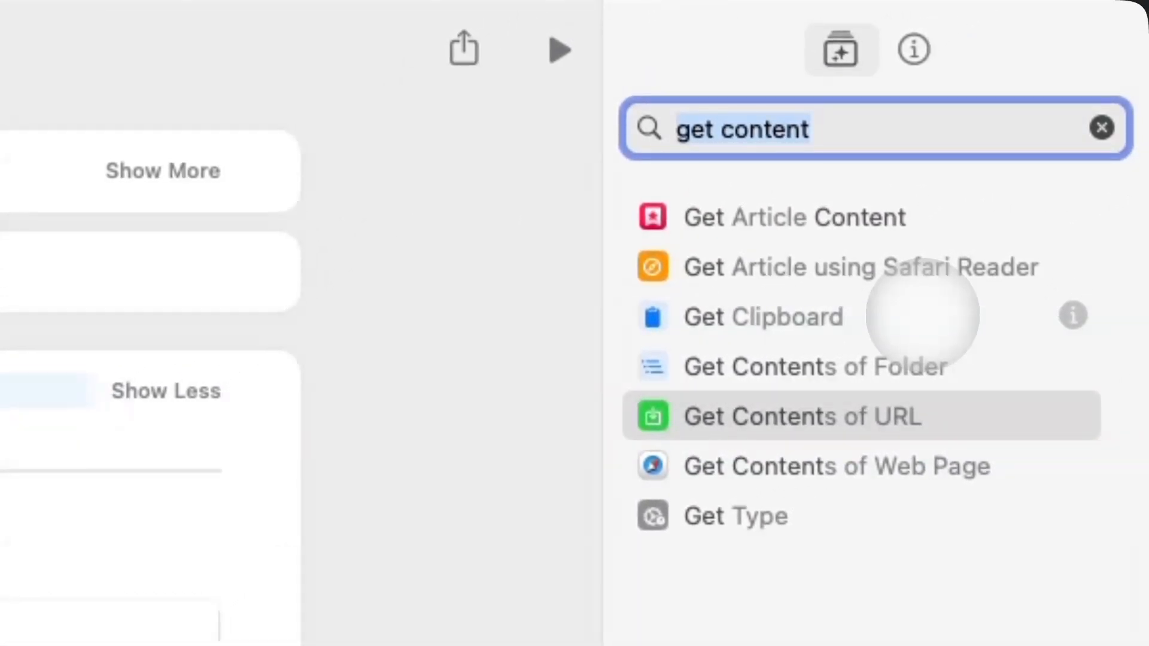
pyautogui.write('get value')
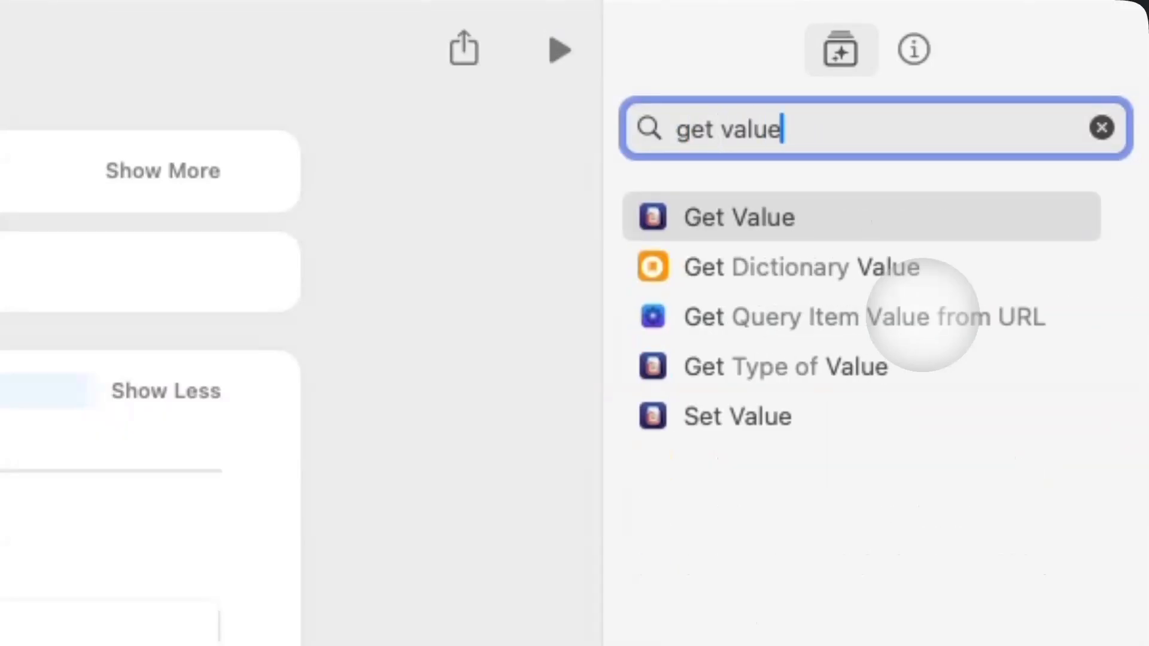
pyautogui.doubleClick(882, 278)
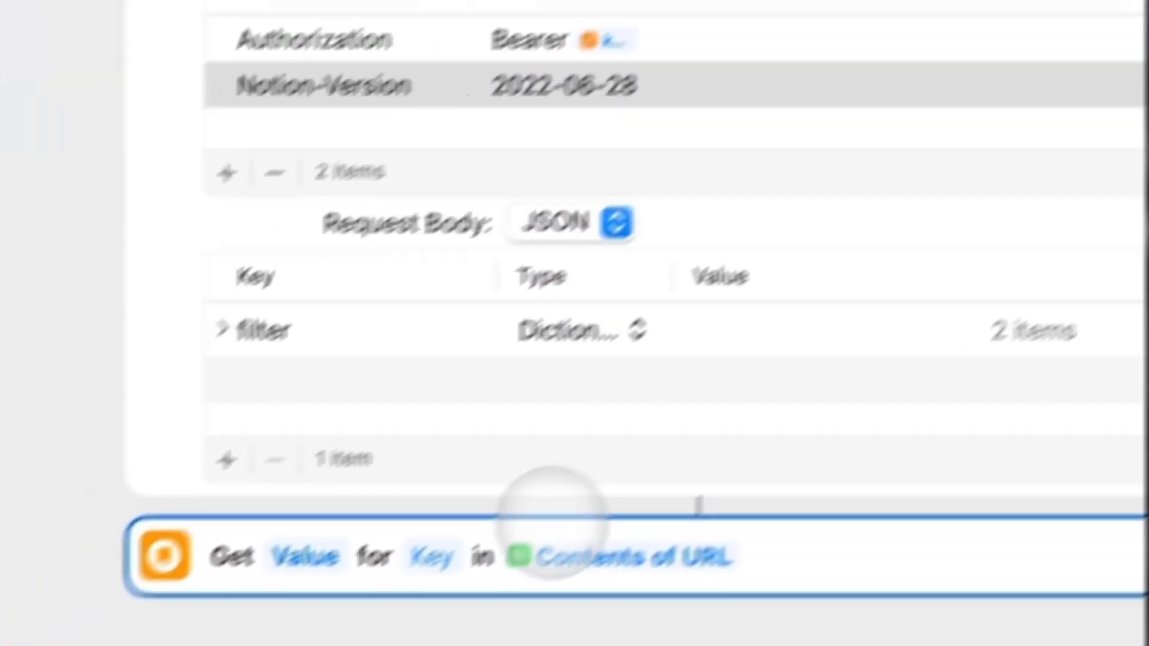
pyautogui.click(515, 495)
pyautogui.write('results')
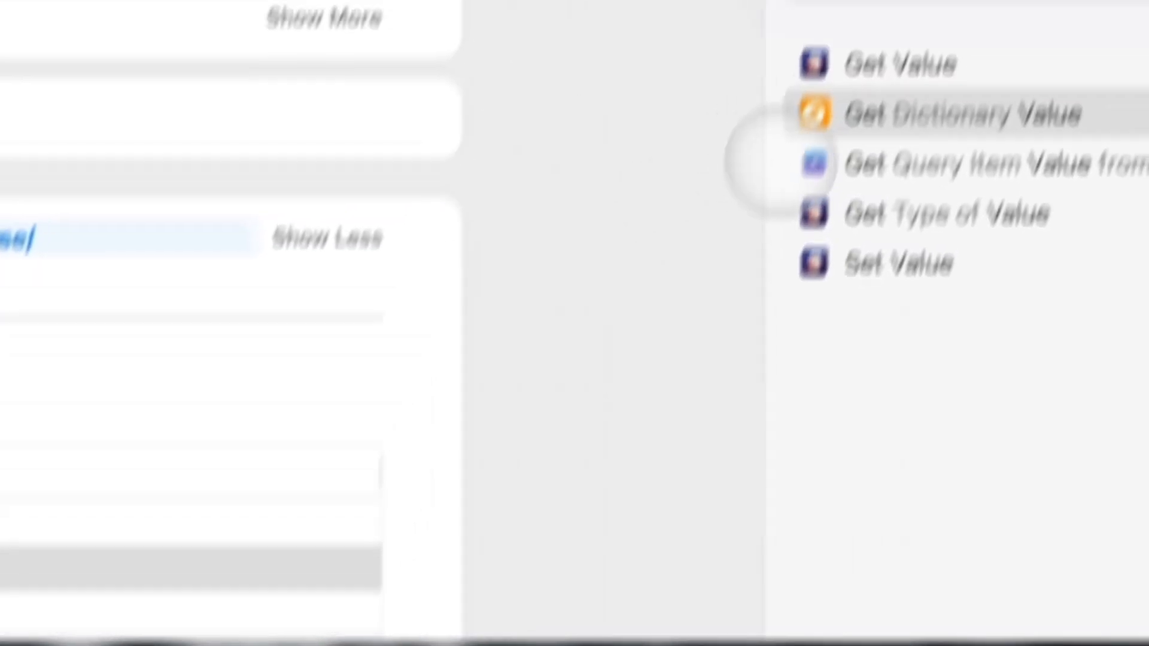
# Add a Count action, then test-run the shortcut allowing access; it outputs 0.
pyautogui.write('count')
pyautogui.doubleClick(821, 217)
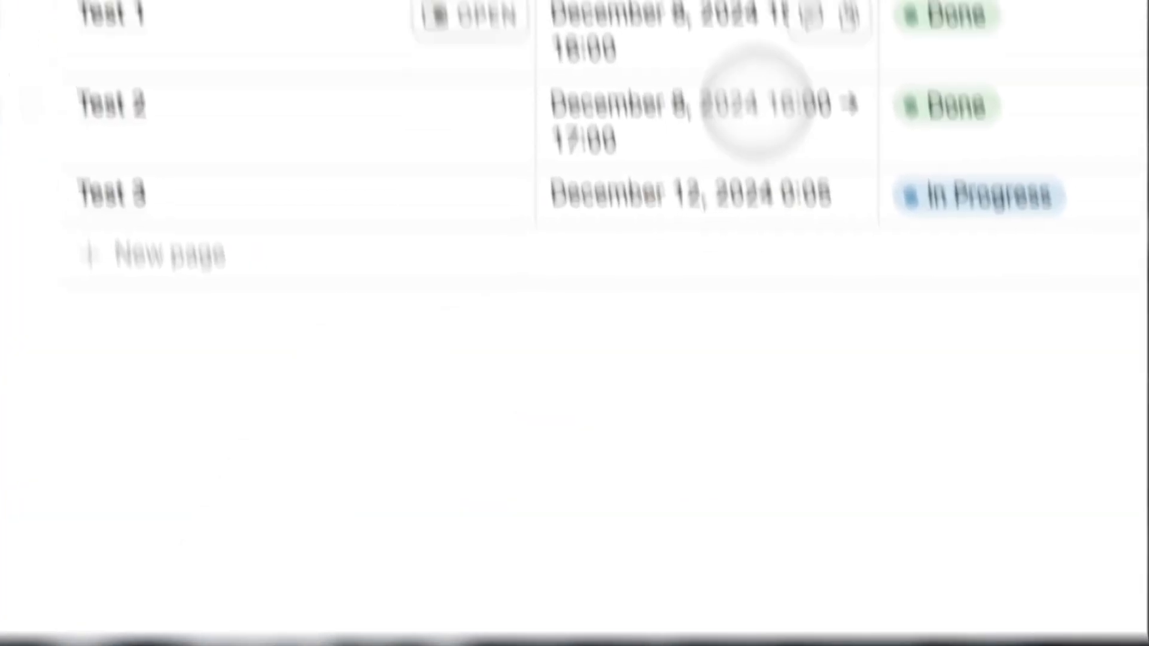
pyautogui.click(80, 363)
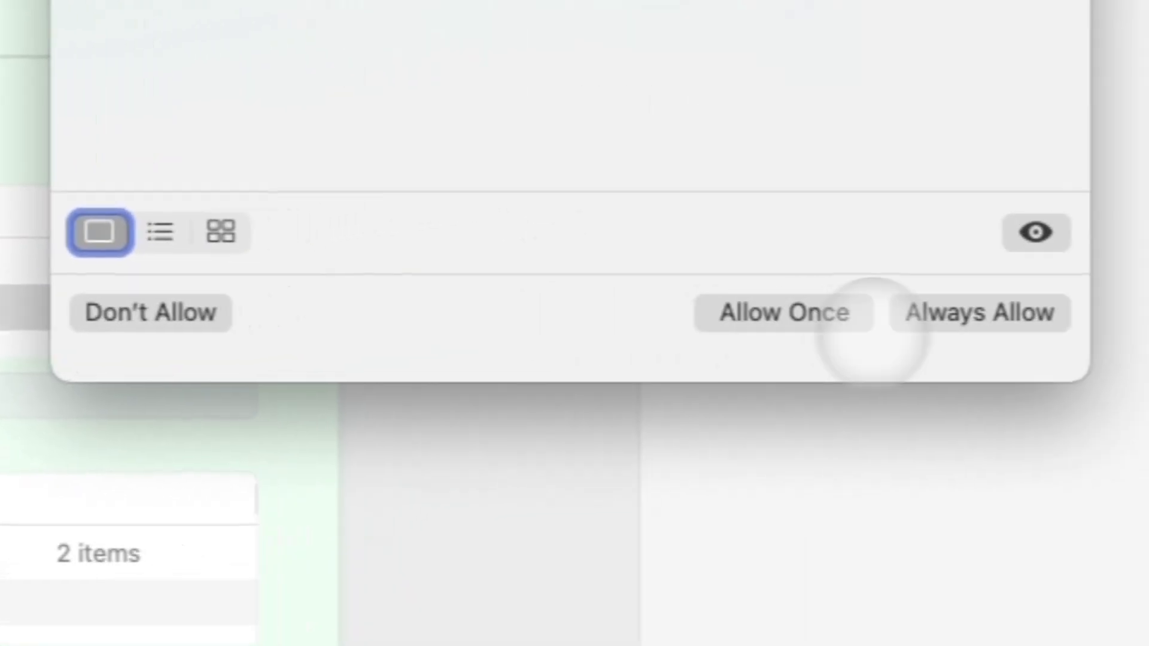
pyautogui.click(972, 313)
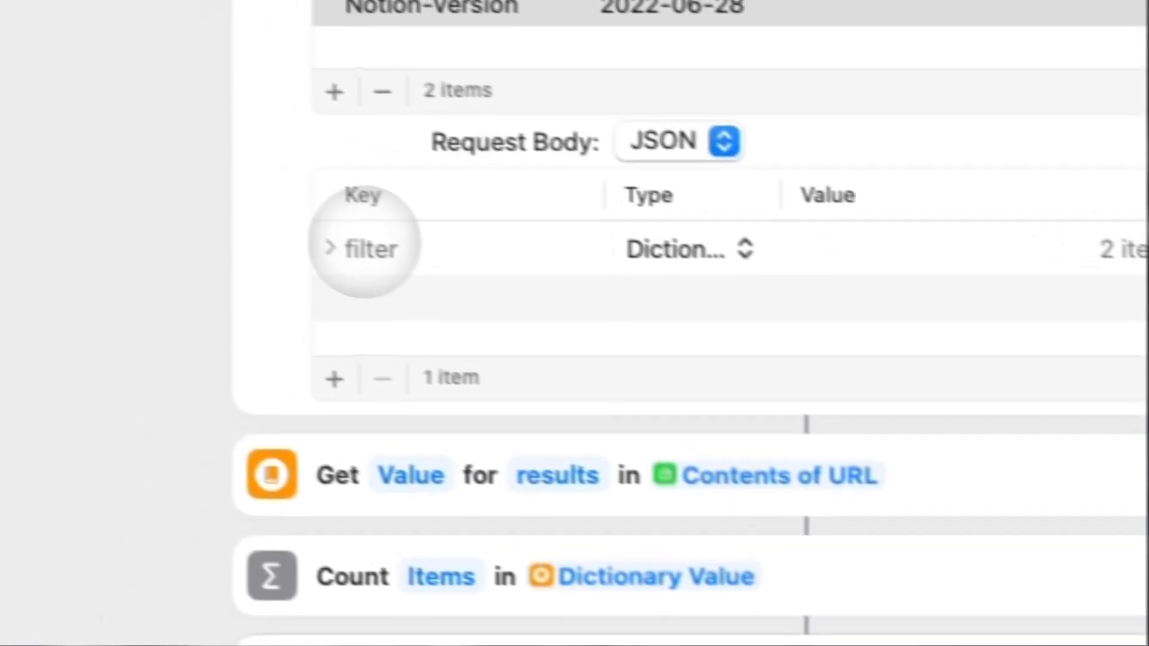
pyautogui.click(378, 261)
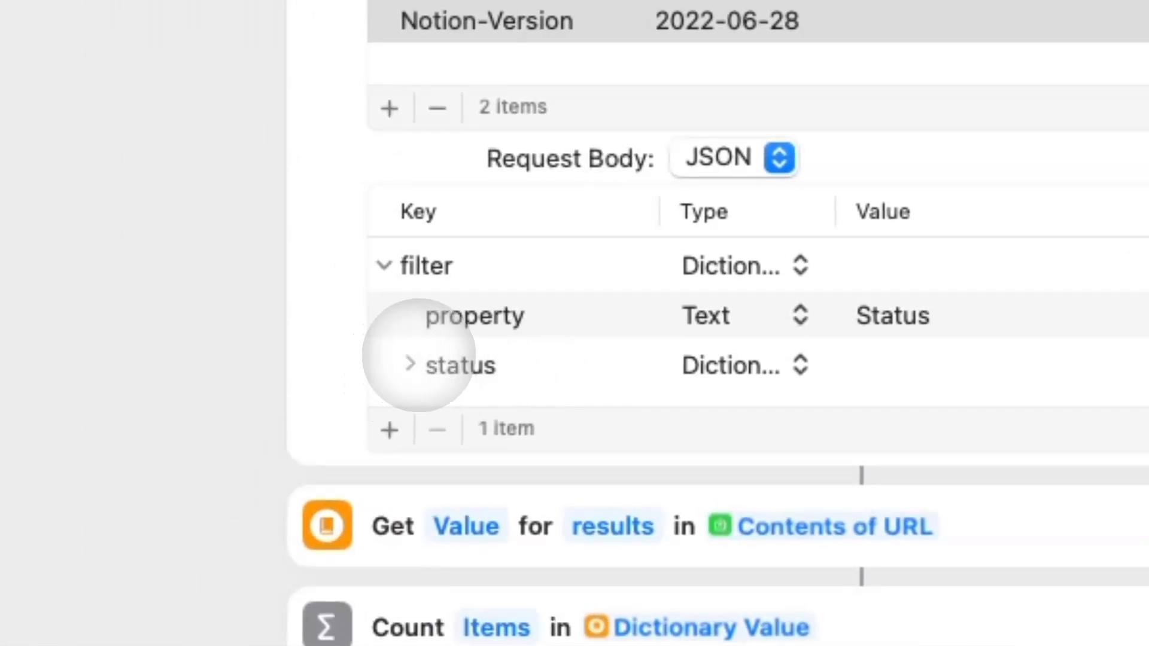
pyautogui.click(410, 363)
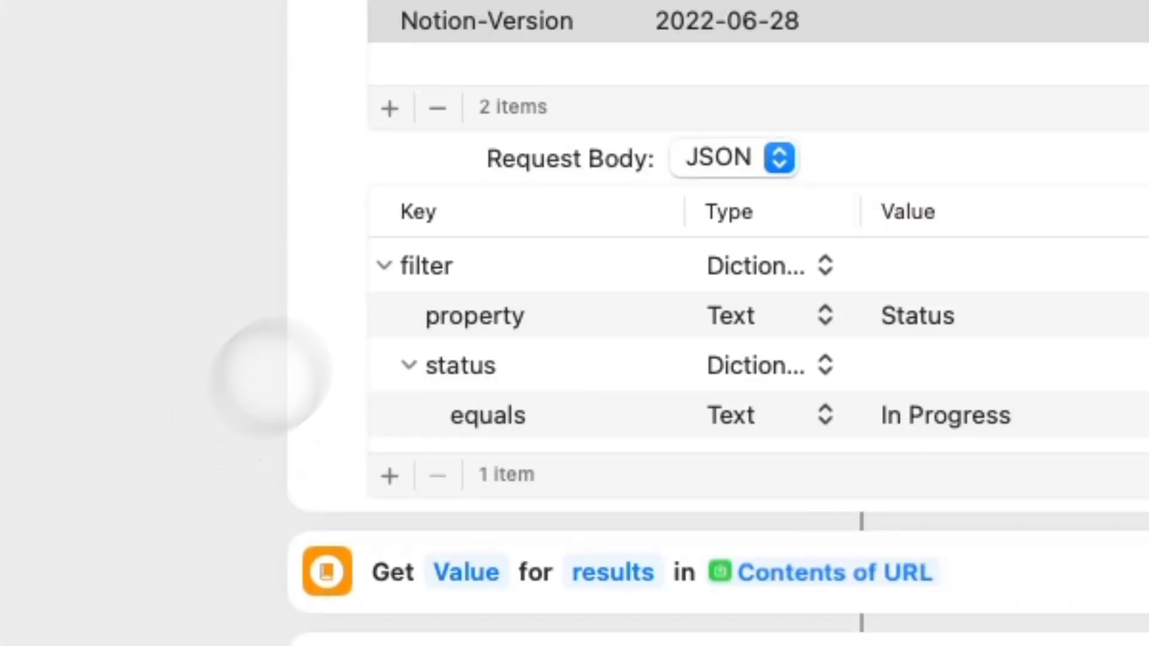
pyautogui.scroll(-5, 533, 454)
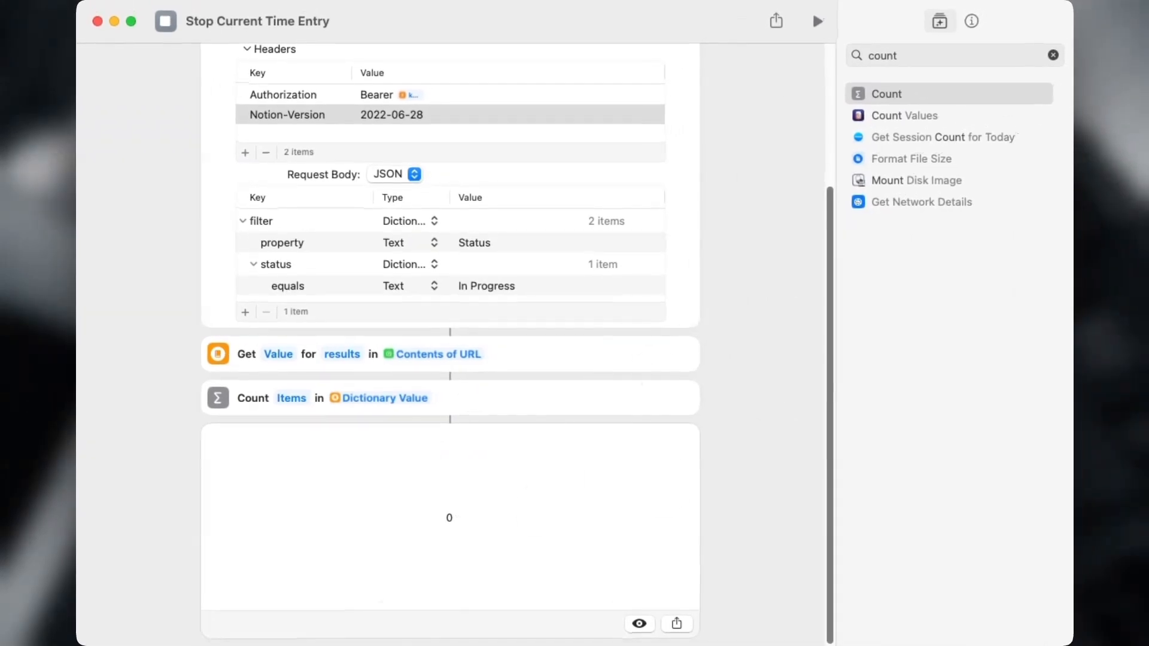
# Insert Stop and Output after Get Contents of URL and run the shortcut to reveal the invalid-URL error.
pyautogui.scroll(4, 307, 354)
pyautogui.scroll(-2, 351, 454)
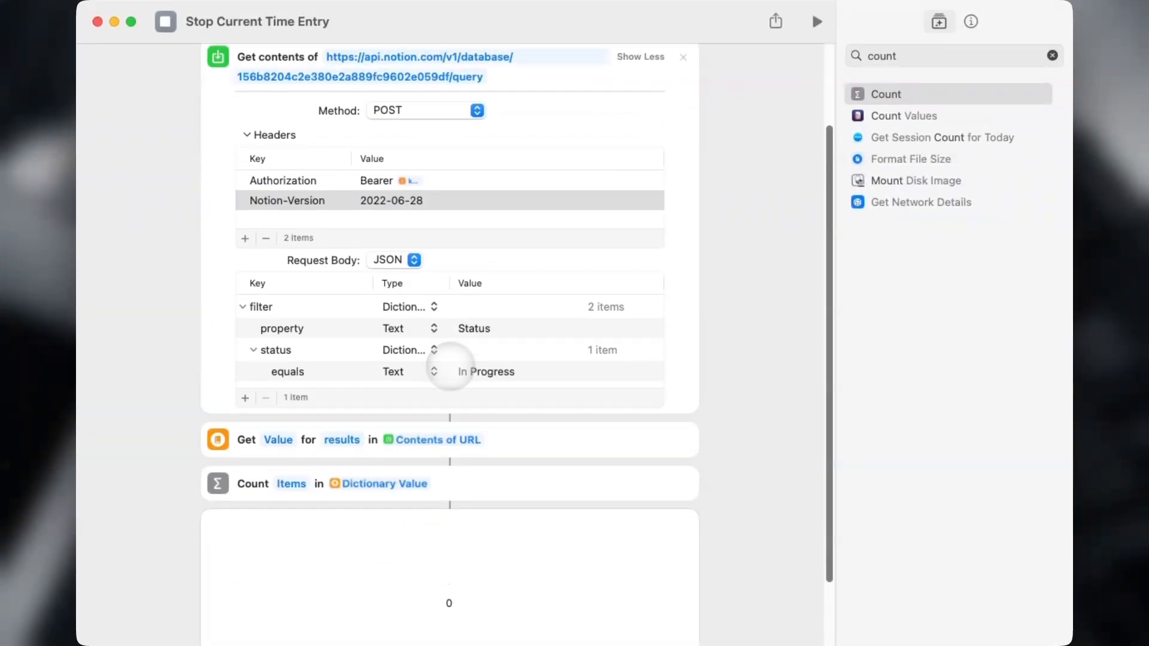
pyautogui.scroll(2, 463, 303)
pyautogui.click(886, 55)
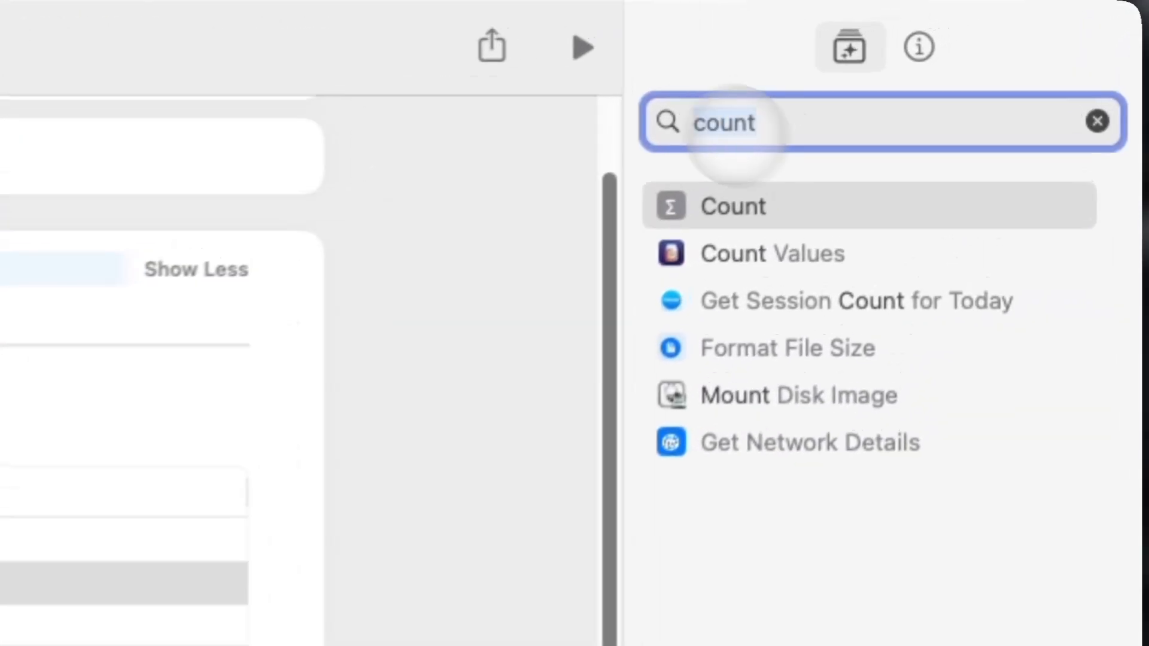
pyautogui.write('stop')
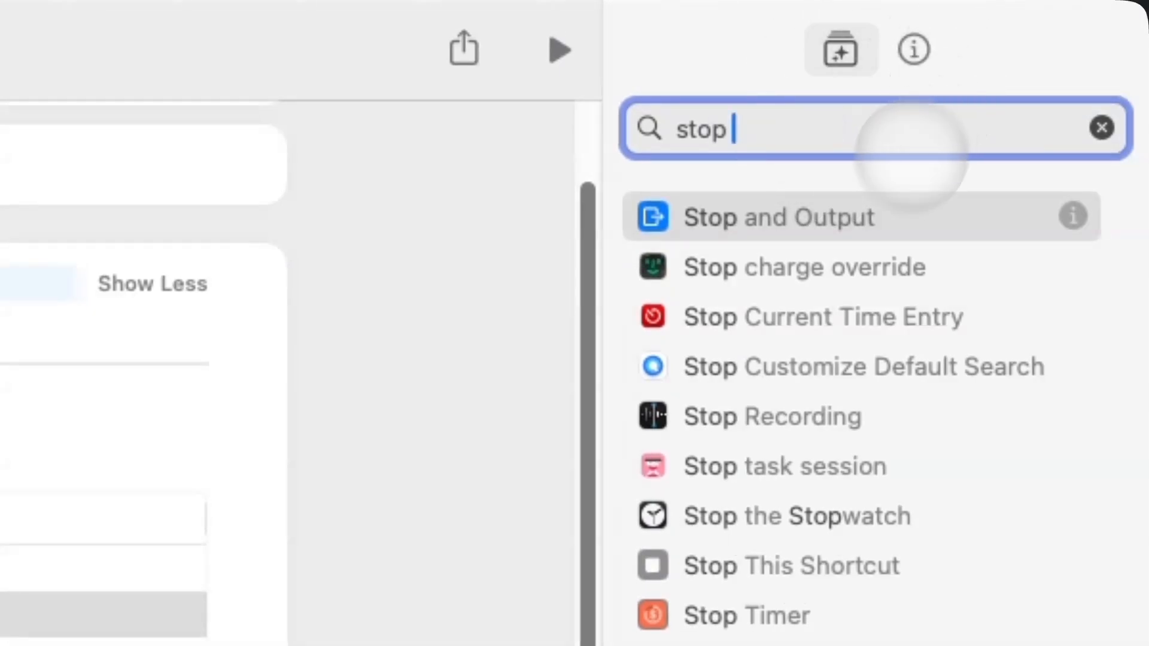
pyautogui.moveTo(868, 217); pyautogui.dragTo(254, 421)
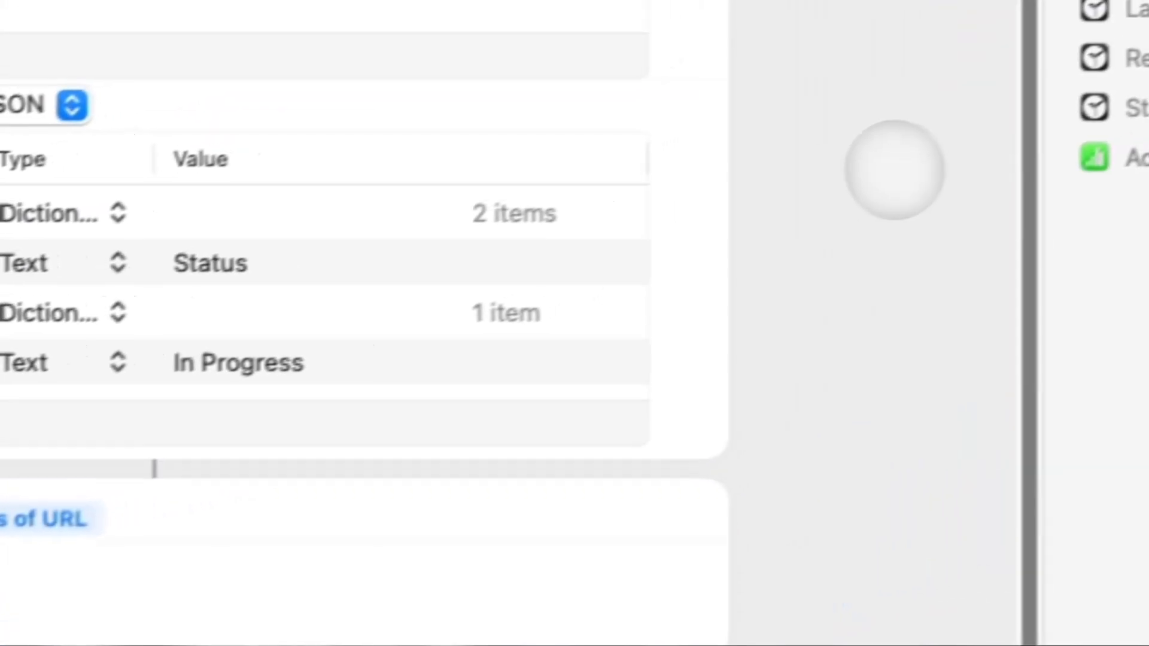
pyautogui.press('super+r')
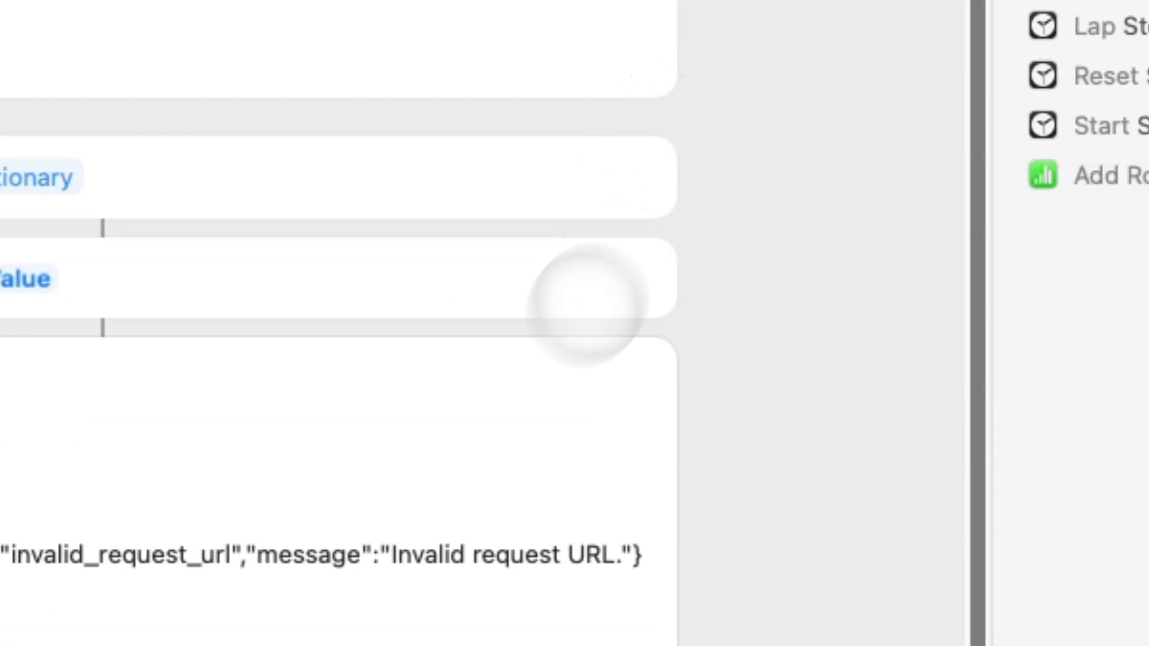
# Edit the request URL so its path reads /v1/databases/ instead of /v1/database/.
pyautogui.scroll(6, 543, 554)
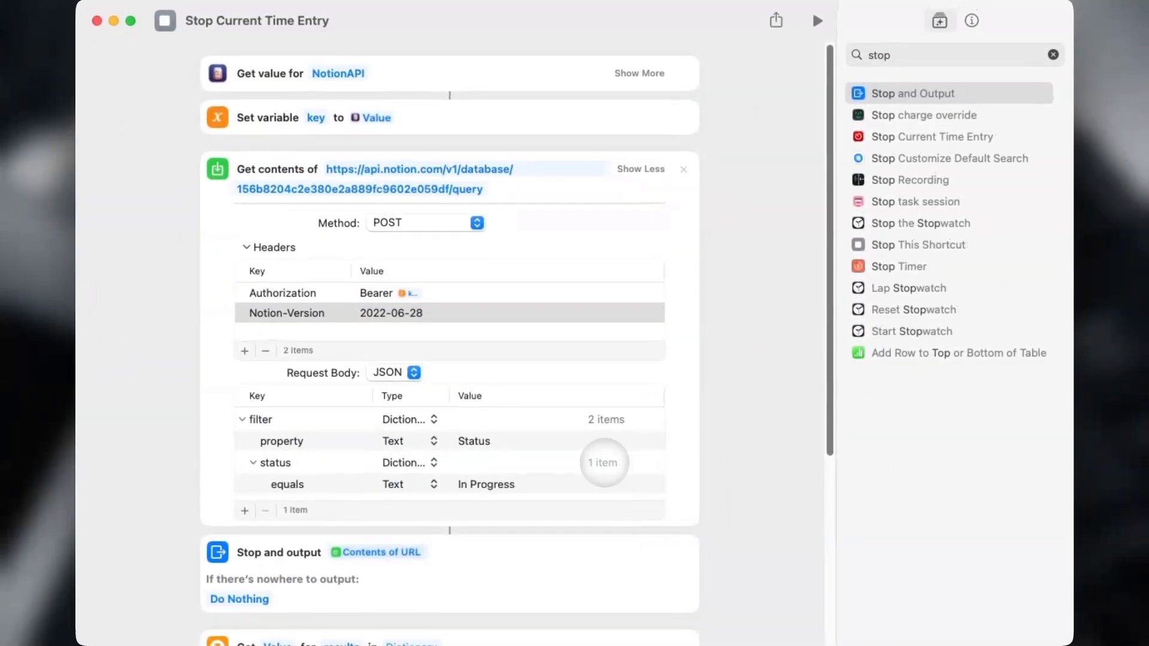
pyautogui.scroll(-5, 592, 400)
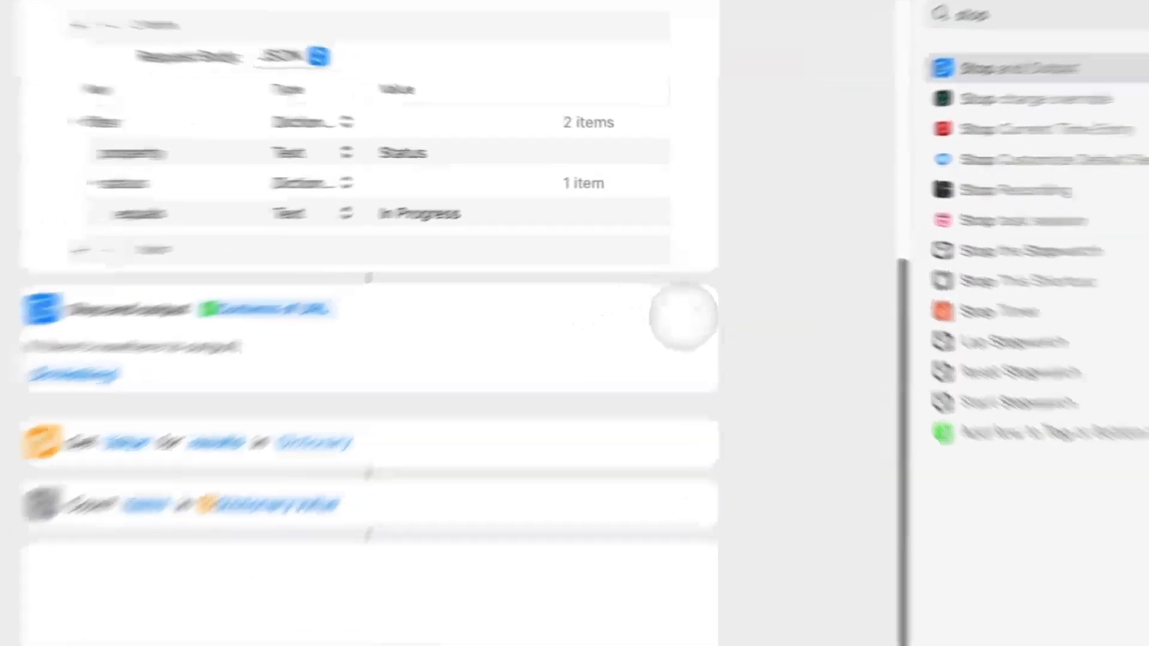
pyautogui.scroll(5, 664, 278)
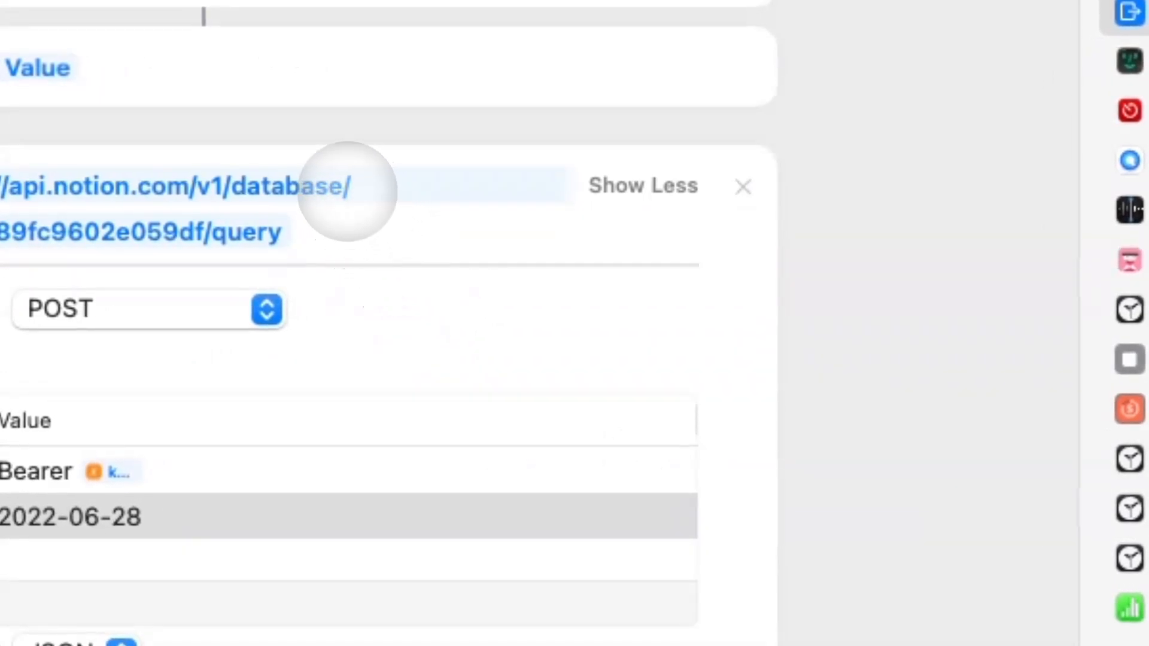
pyautogui.click(358, 185)
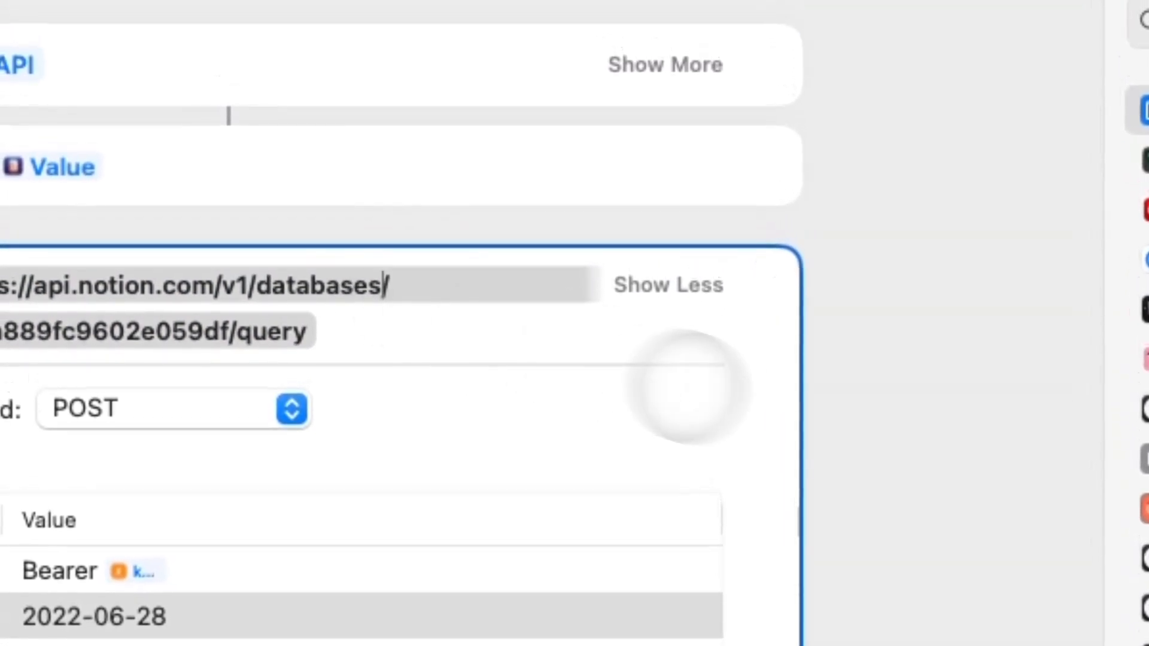
pyautogui.press('super+a')
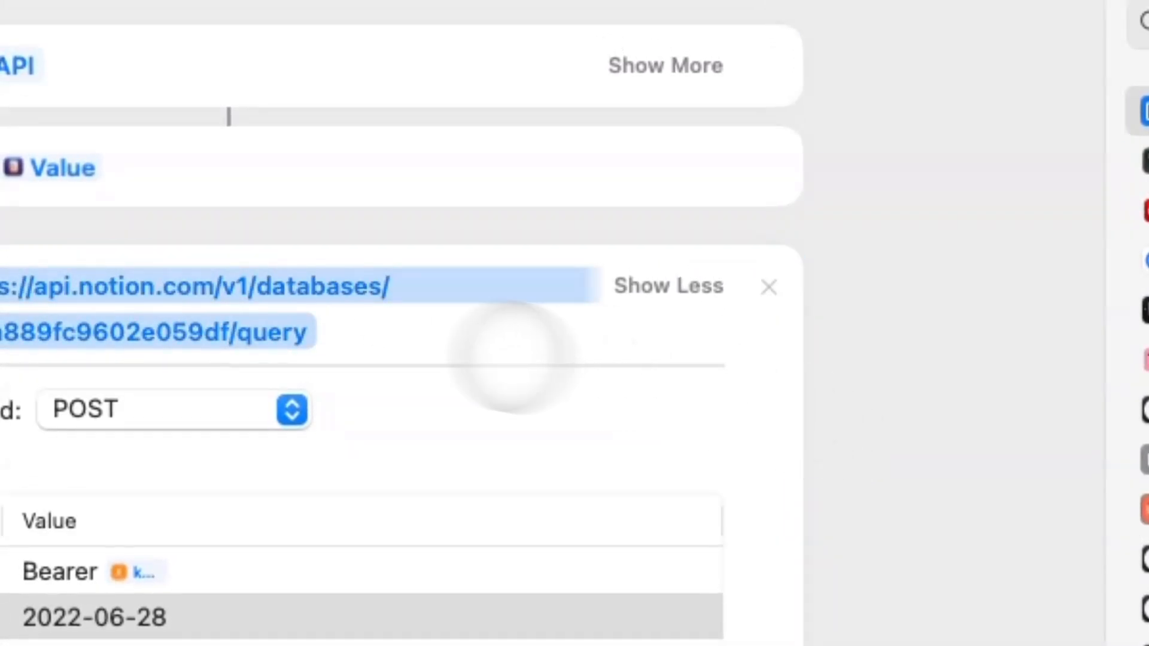
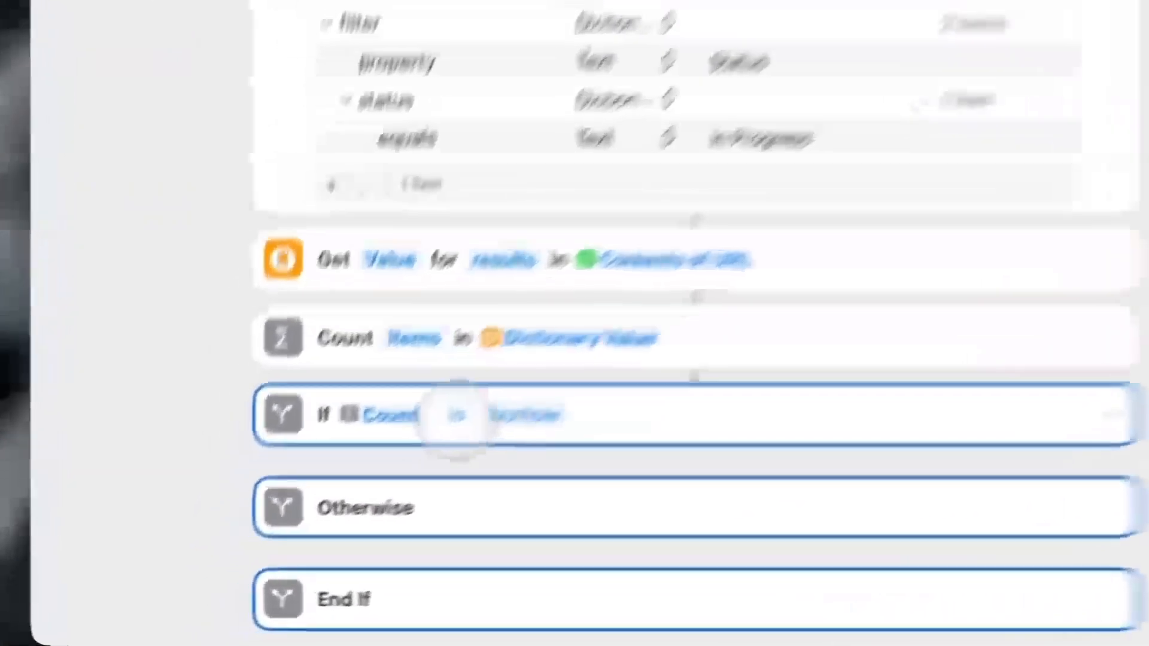
# Make the If require count greater than 0 and add a Get Dictionary Value reading 'id' inside it.
pyautogui.click(315, 516)
pyautogui.click(681, 521)
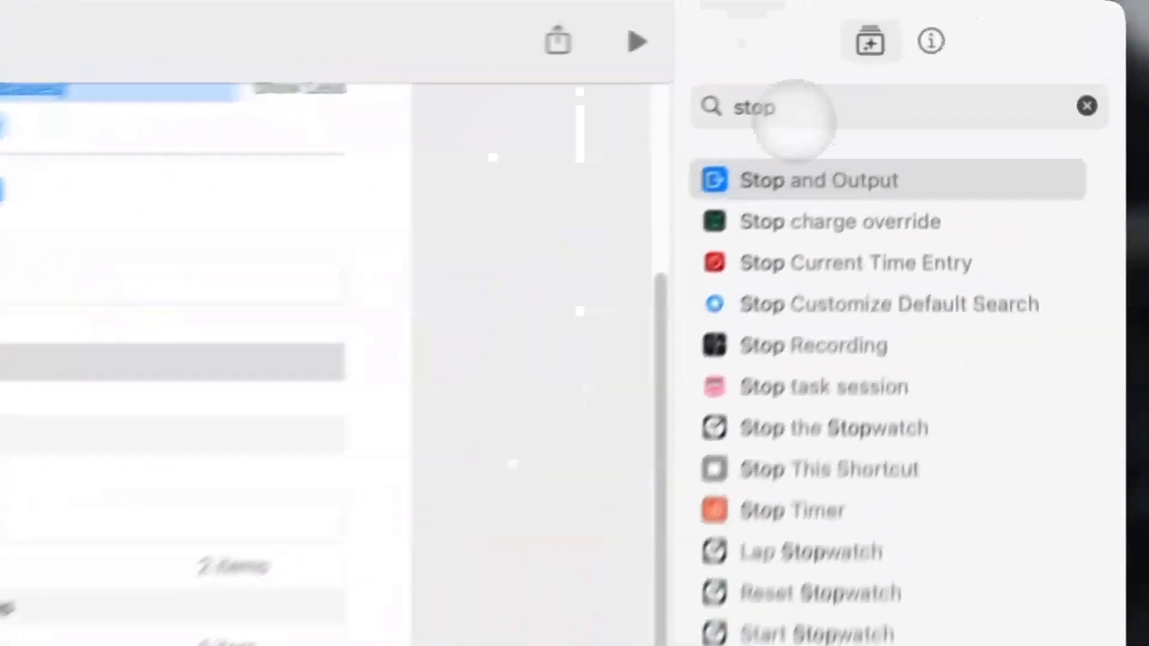
pyautogui.click(898, 58)
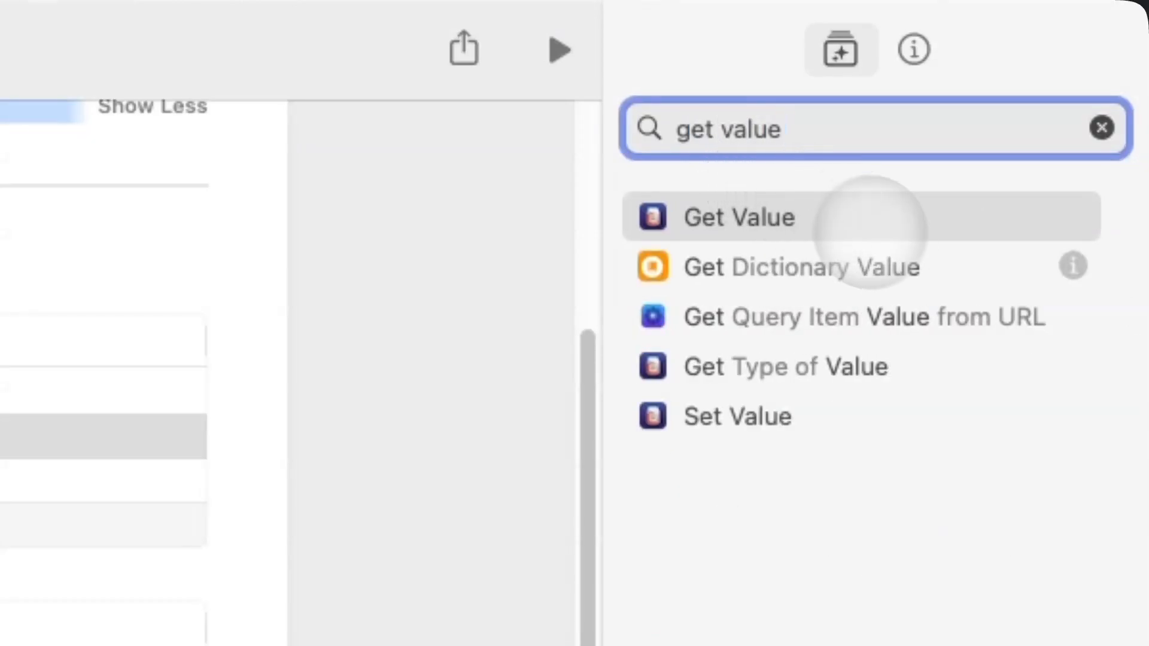
pyautogui.moveTo(866, 263); pyautogui.dragTo(630, 568)
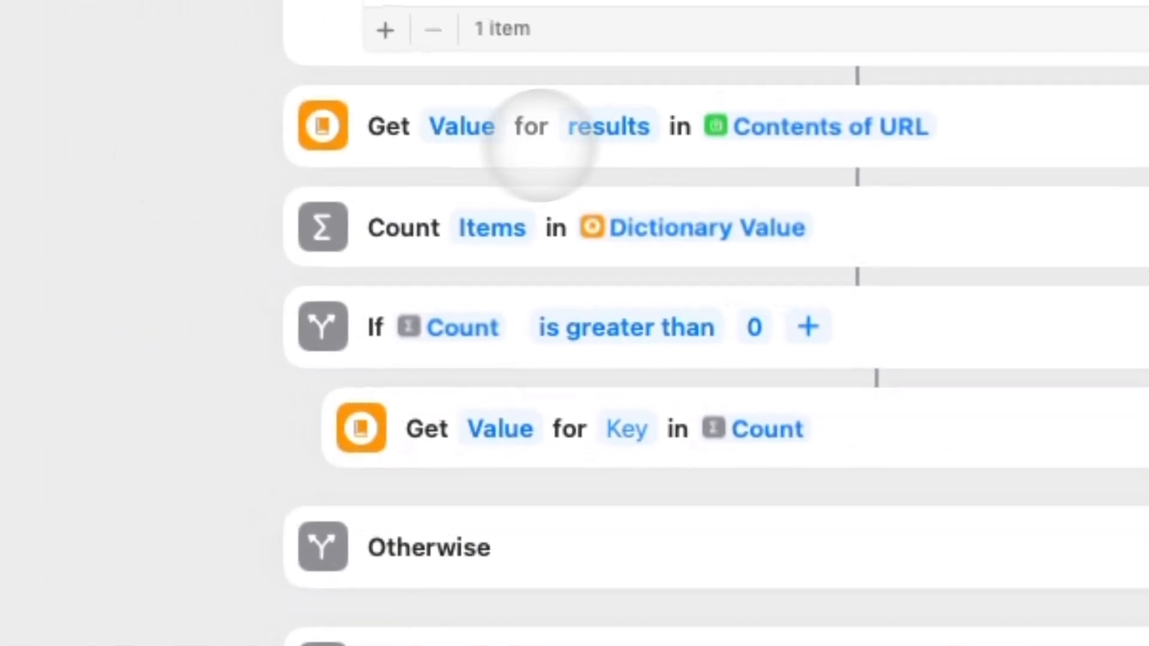
pyautogui.click(735, 430)
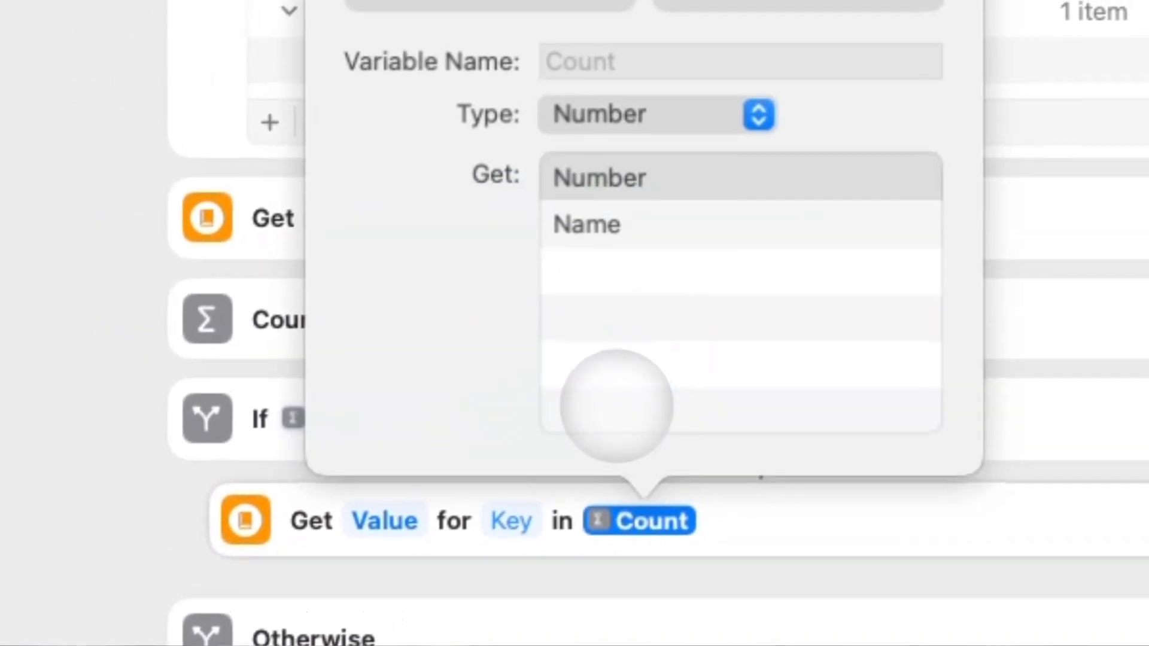
pyautogui.click(533, 98)
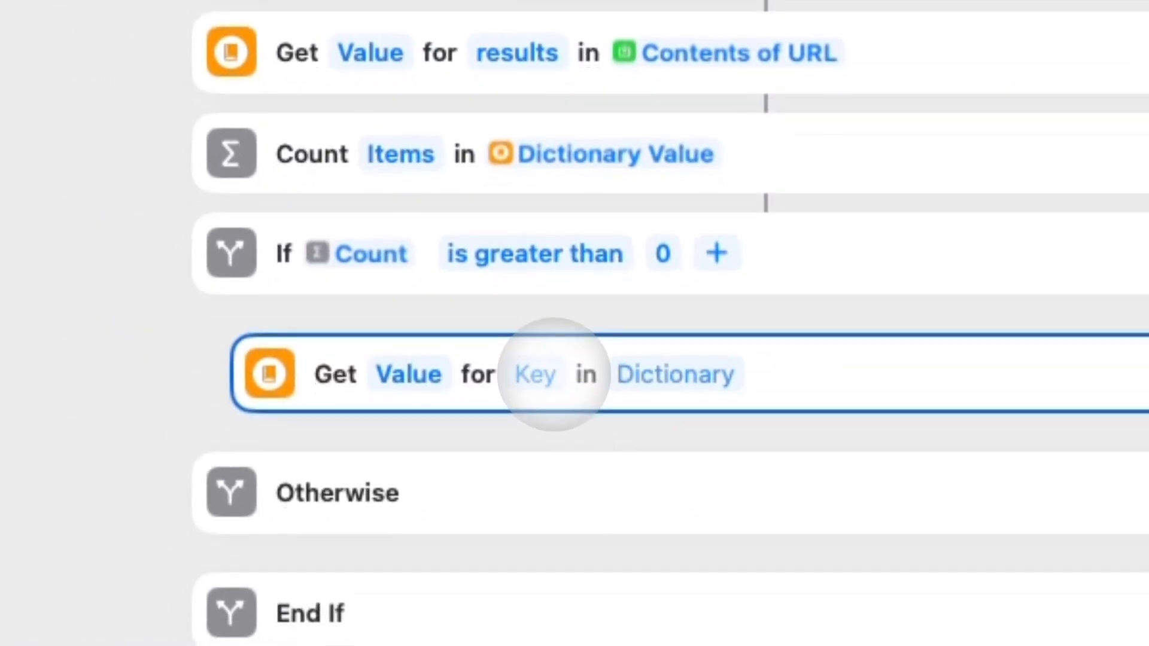
pyautogui.click(542, 436)
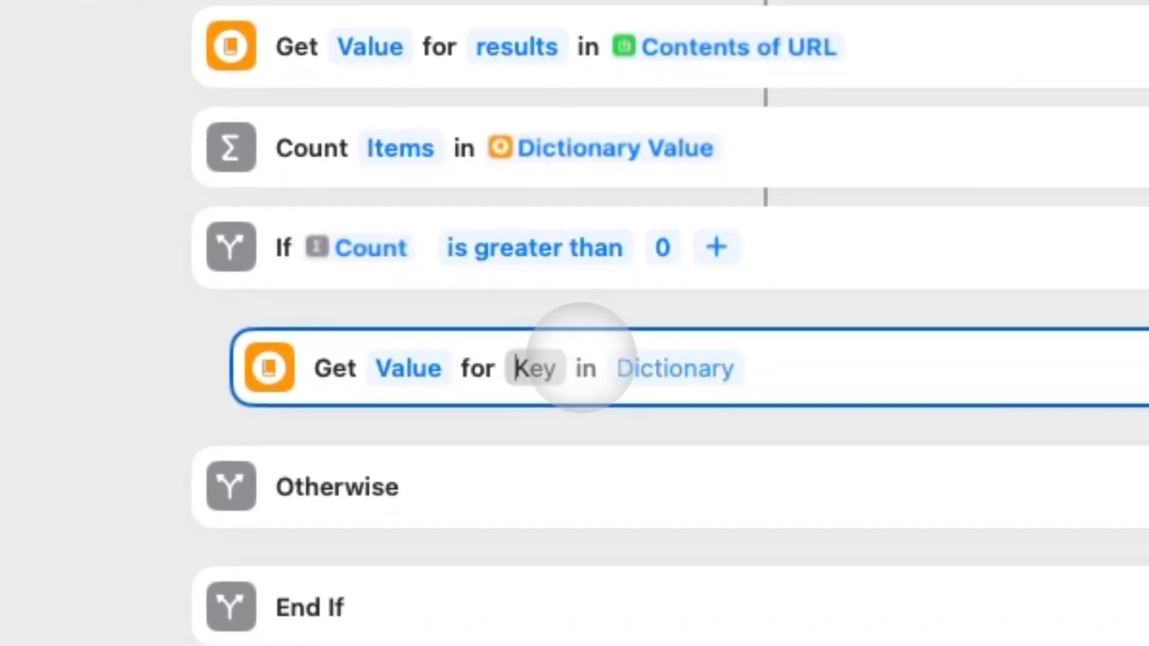
pyautogui.write('id')
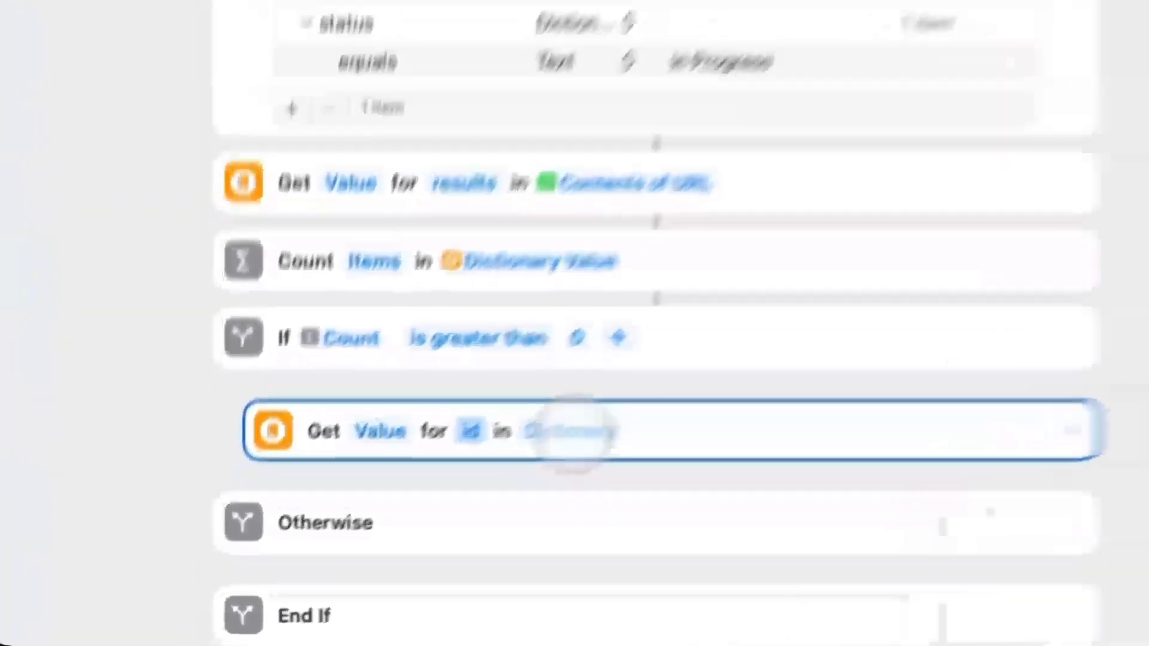
# Point the id lookup's dictionary input at the Dictionary Value from the 'Get Value for results' step.
pyautogui.click(401, 524)
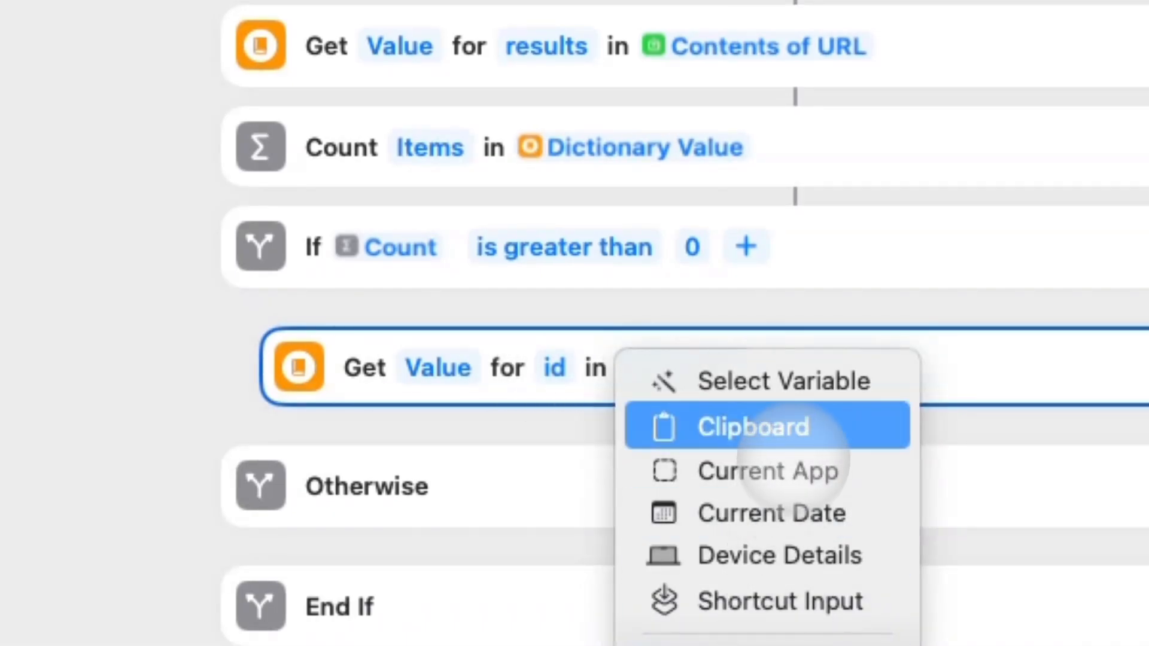
pyautogui.click(795, 378)
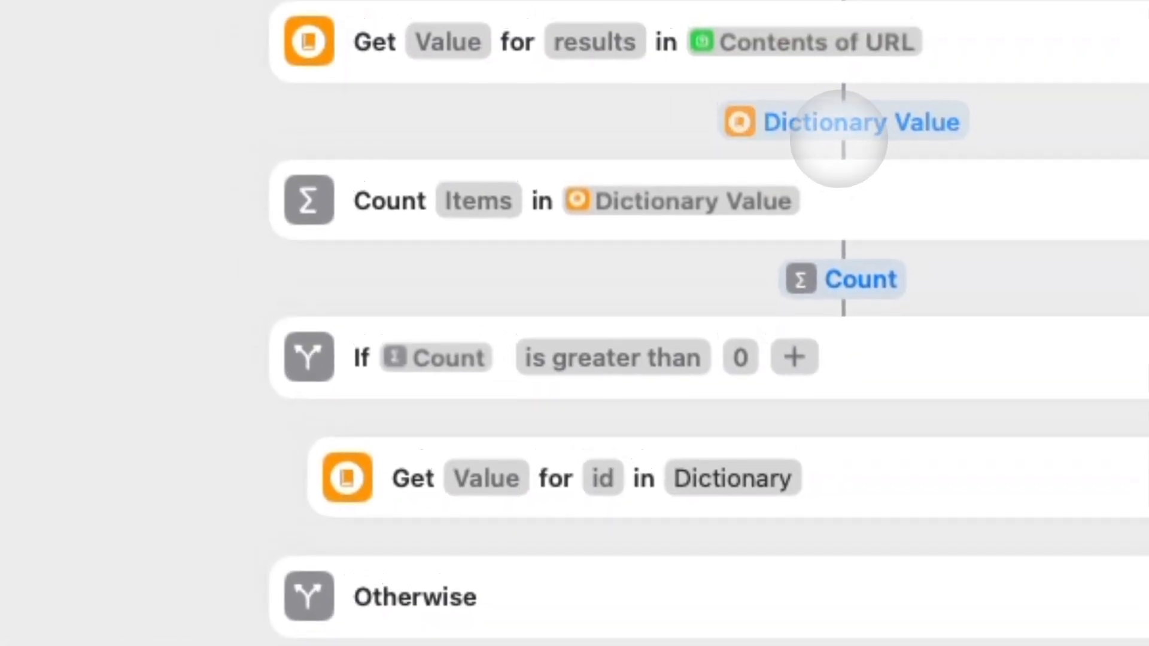
pyautogui.click(796, 1)
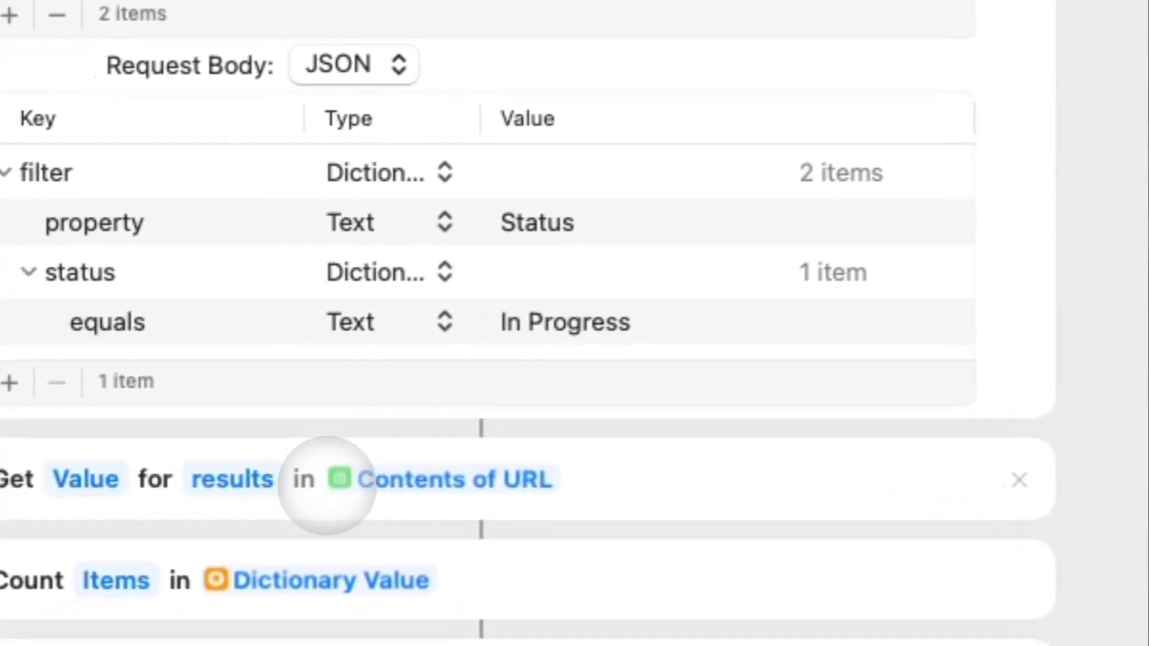
pyautogui.click(327, 485)
pyautogui.click(540, 536)
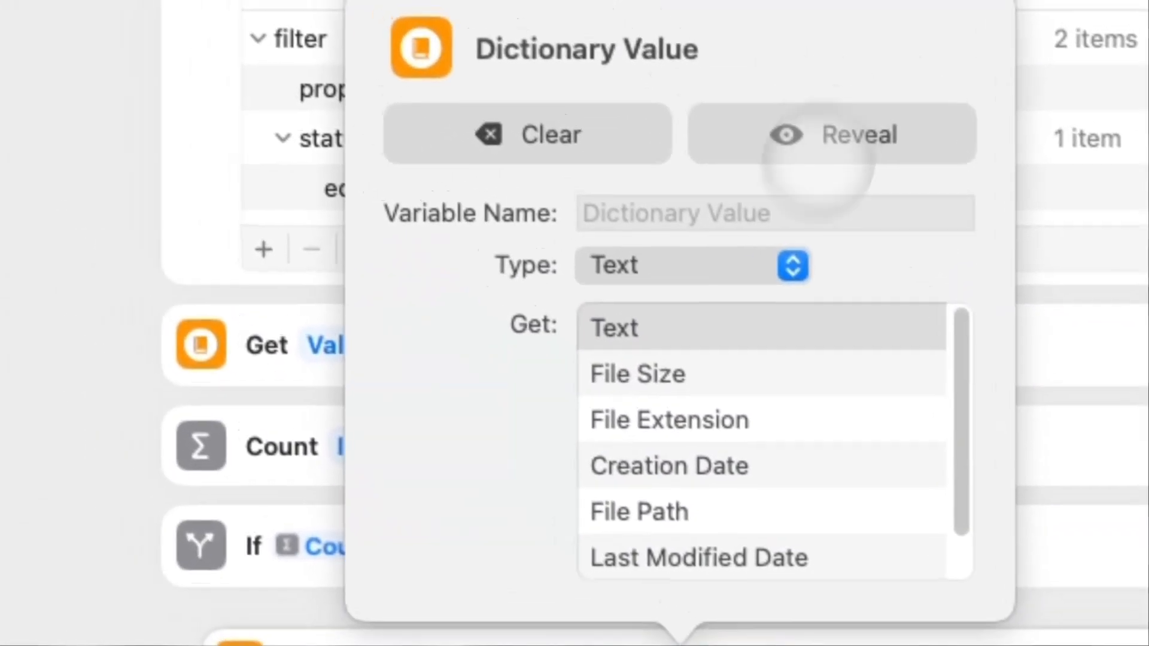
pyautogui.click(821, 143)
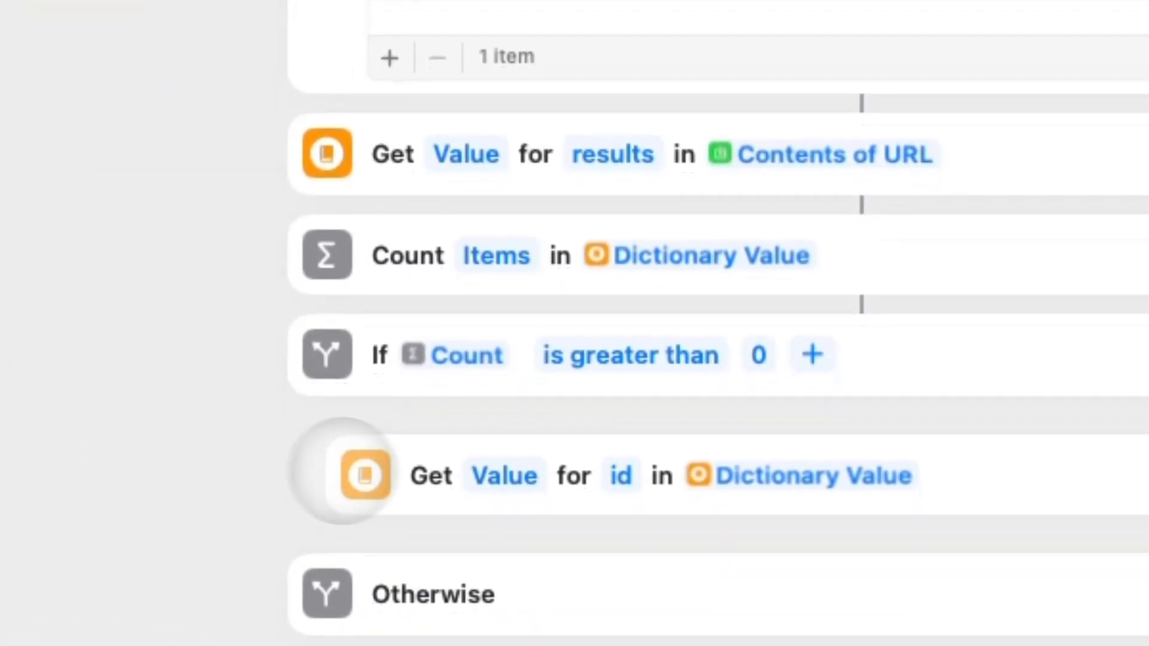
pyautogui.click(430, 475)
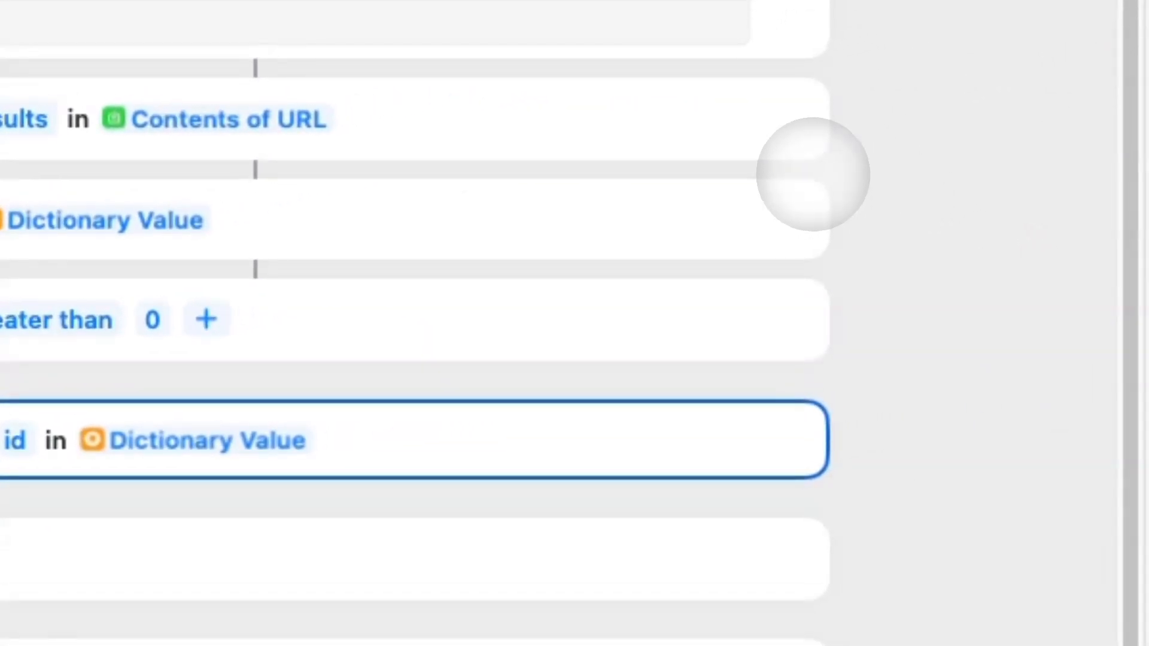
# Duplicate the id lookup and change the copy's key to properties.Time Spent.date.start.
pyautogui.press('super+d')
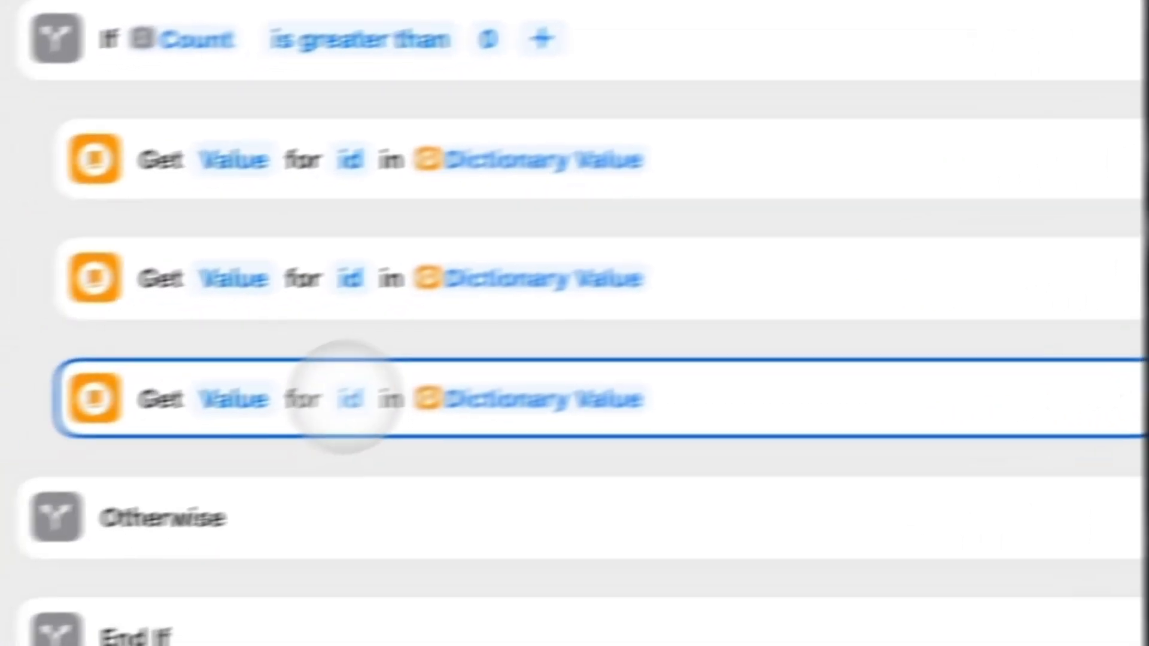
pyautogui.click(15, 577)
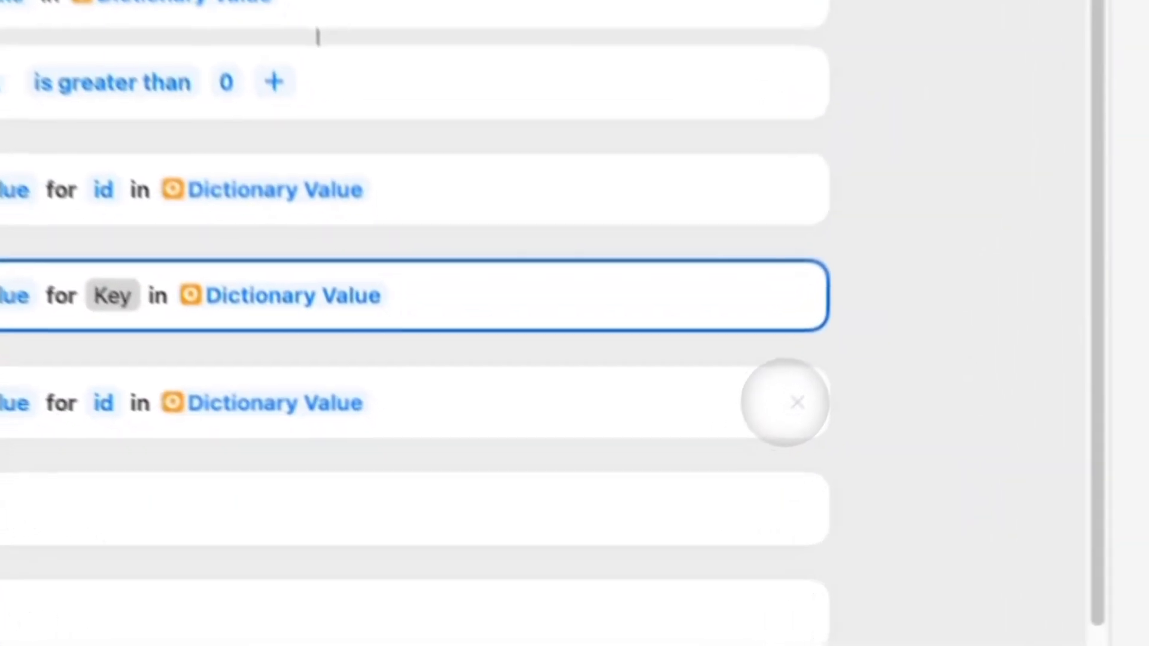
pyautogui.click(683, 527)
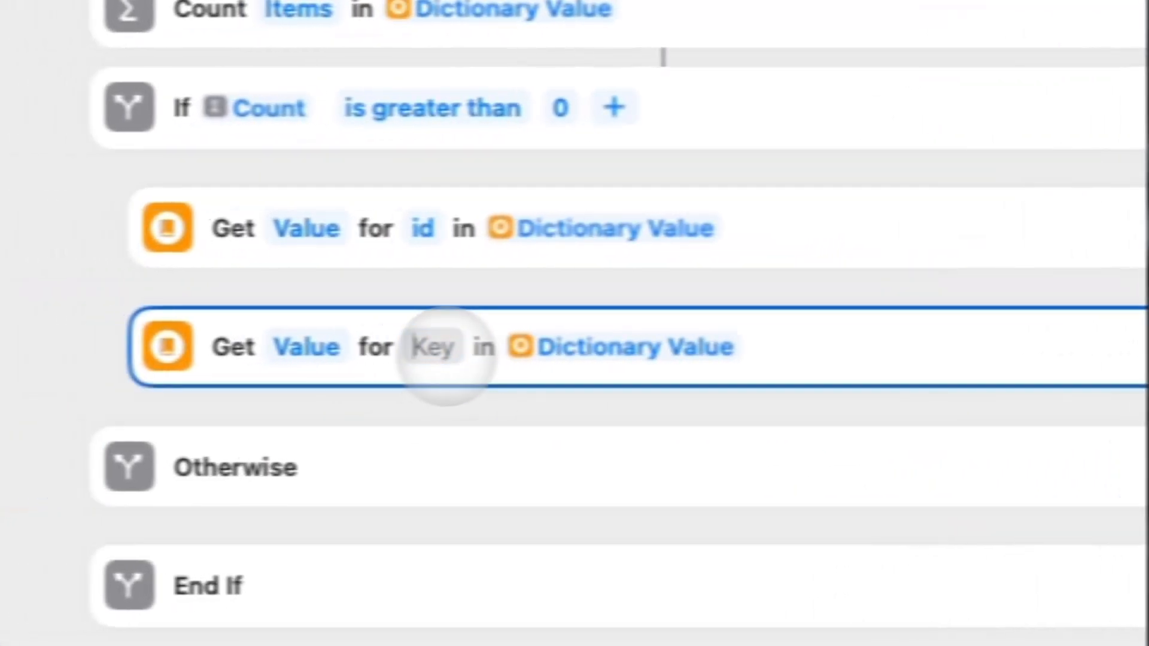
pyautogui.write('properi')
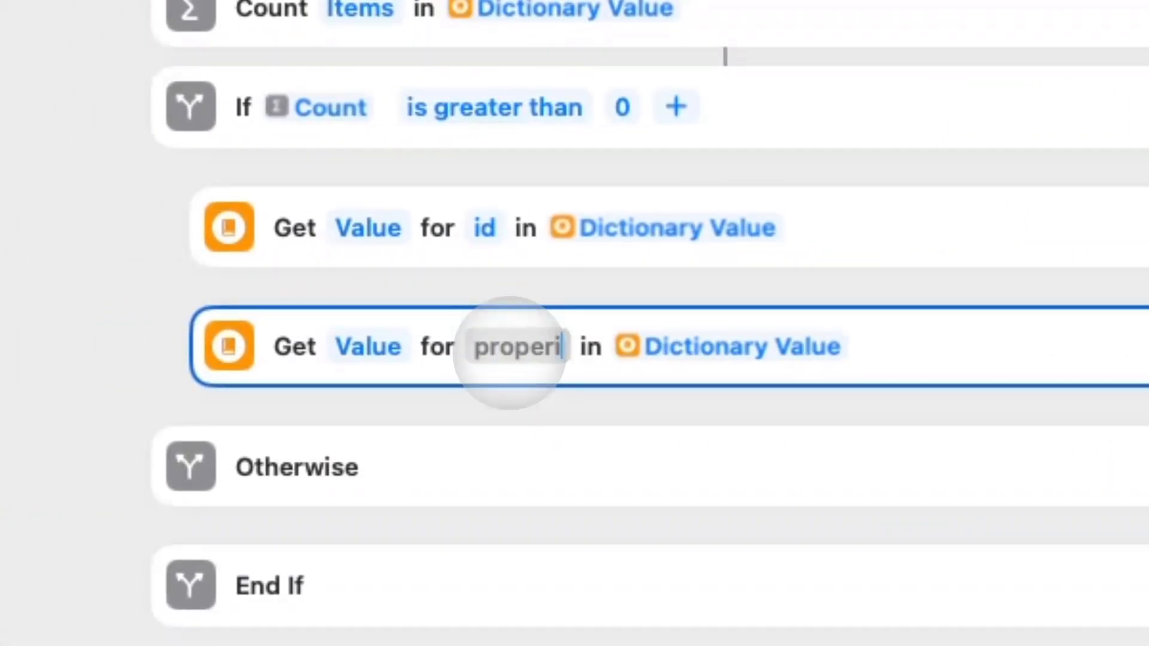
pyautogui.press('BackSpace')
pyautogui.write('tires')
pyautogui.press('BackSpace')
pyautogui.press('BackSpace')
pyautogui.press('BackSpace')
pyautogui.press('BackSpace')
pyautogui.press('BackSpace')
pyautogui.press('BackSpace')
pyautogui.press('BackSpace')
pyautogui.press('BackSpace')
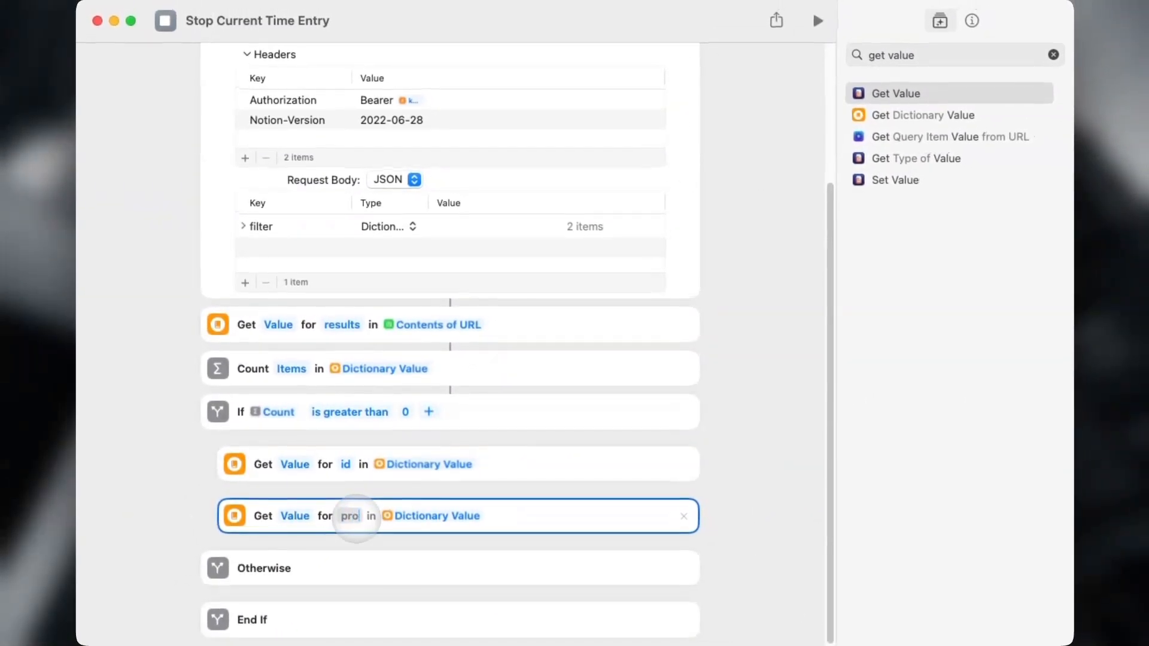
pyautogui.write('per')
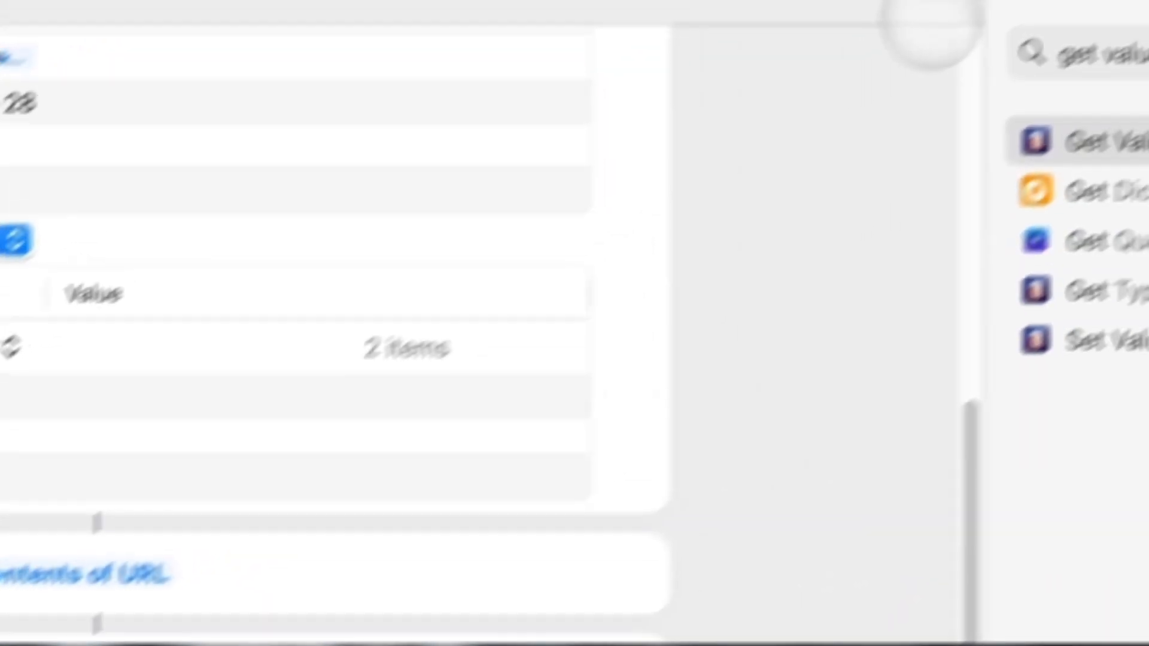
# Test-run to confirm start time 2024-12-12T00:05:00.000+02:00, then close Notion's Time Entries window.
pyautogui.click(872, 36)
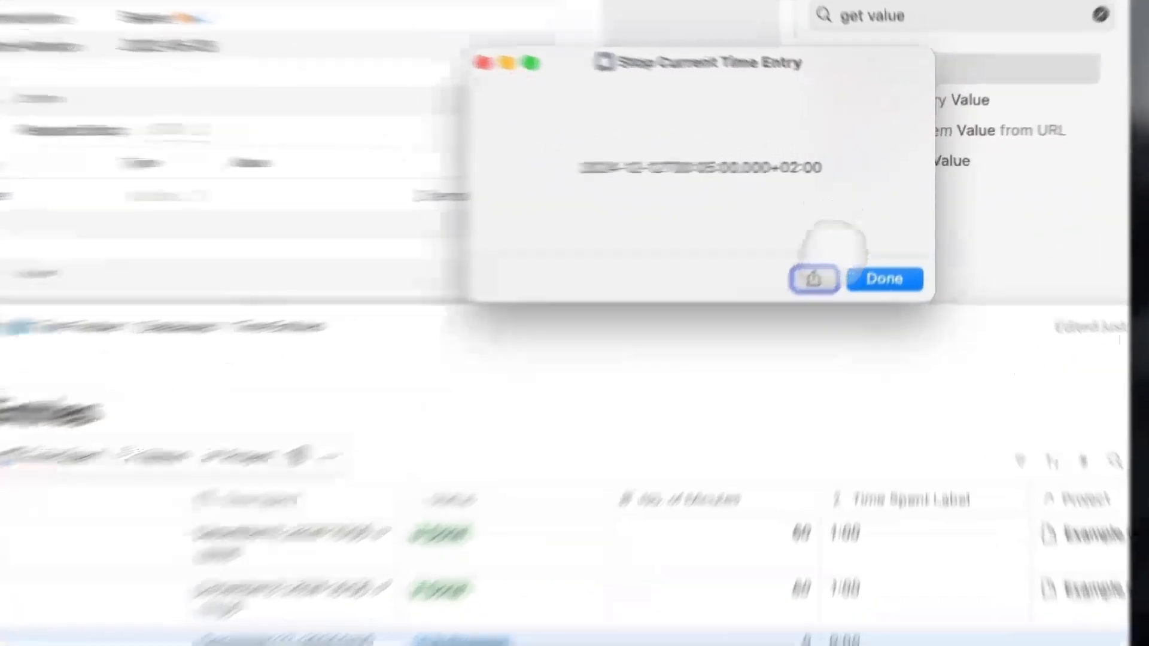
pyautogui.click(897, 243)
pyautogui.scroll(5, 818, 244)
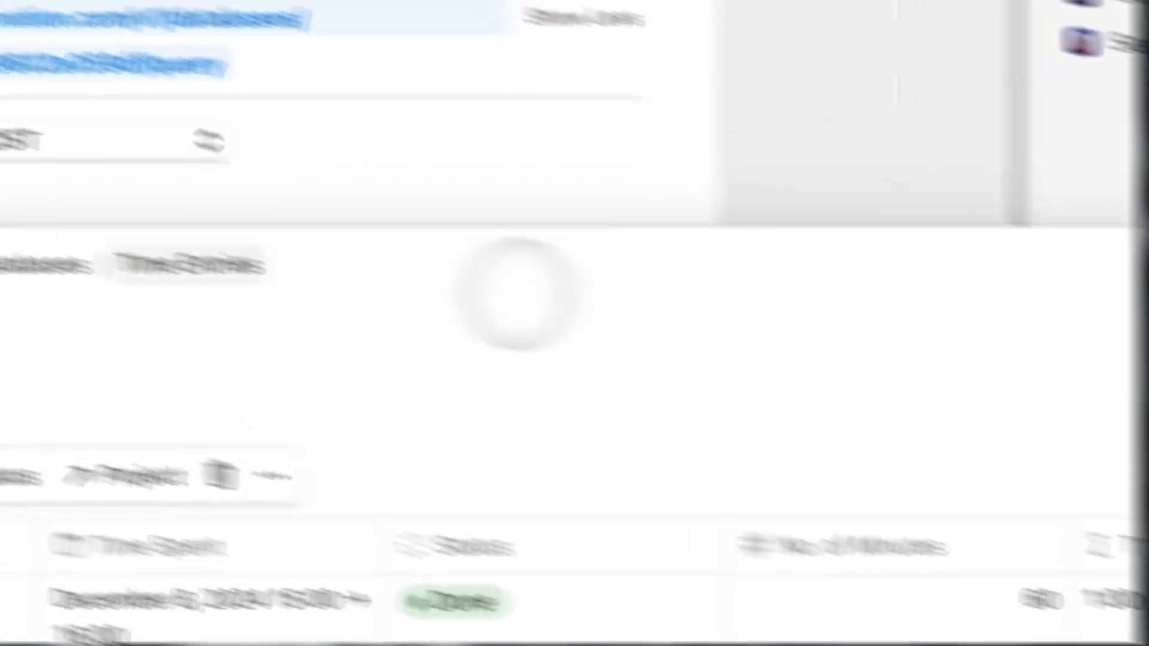
pyautogui.click(60, 196)
pyautogui.scroll(-10, 104, 281)
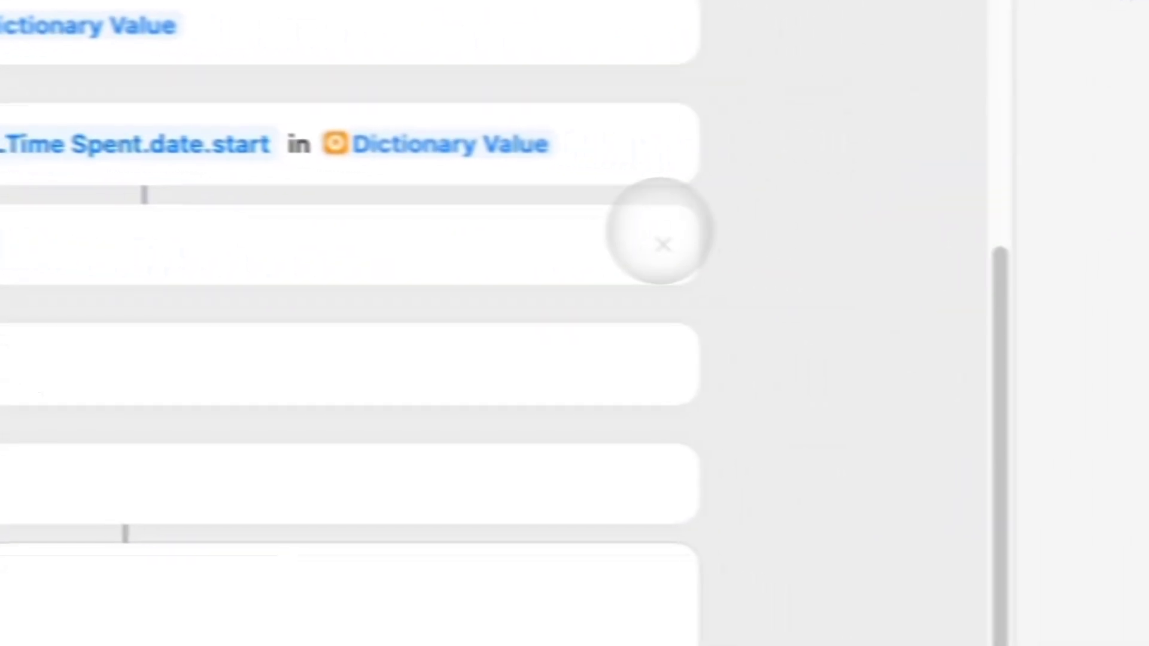
# Replace the Show Dictionary Value step with a Get Contents of URL action.
pyautogui.click(661, 242)
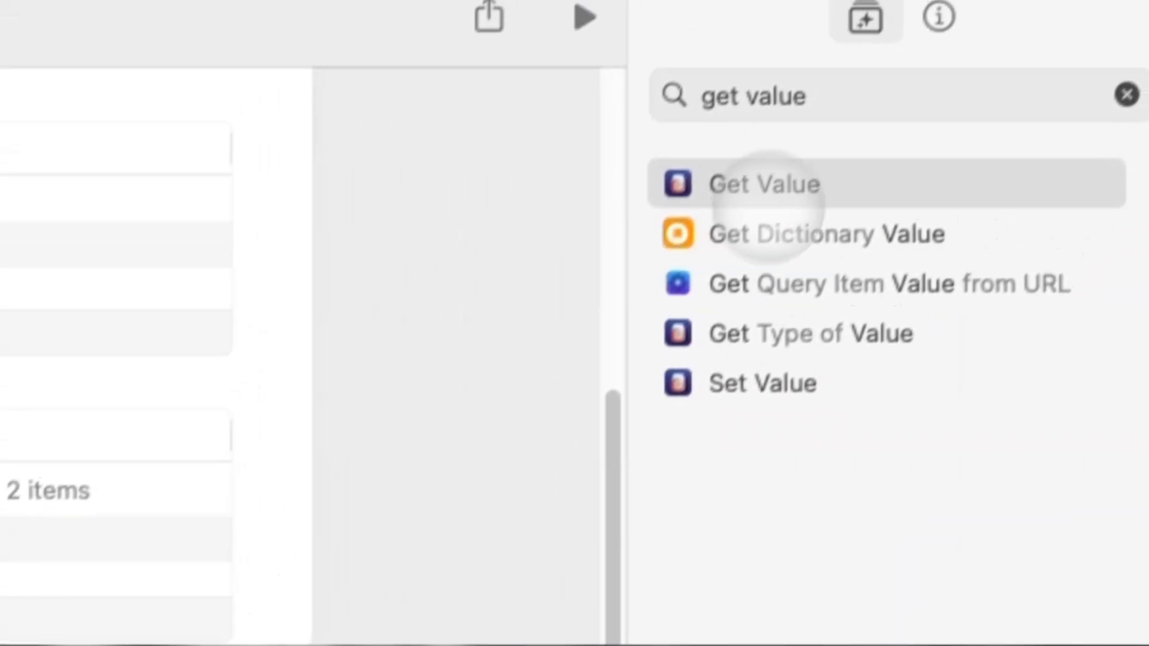
pyautogui.tripleClick(773, 127)
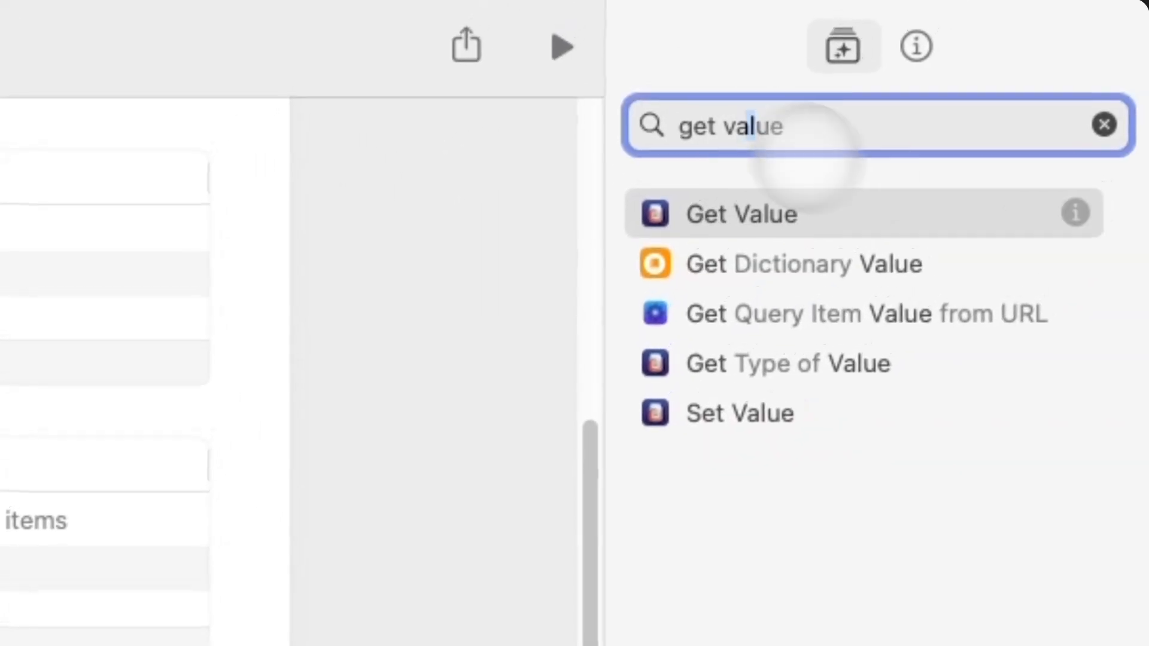
pyautogui.write('get content')
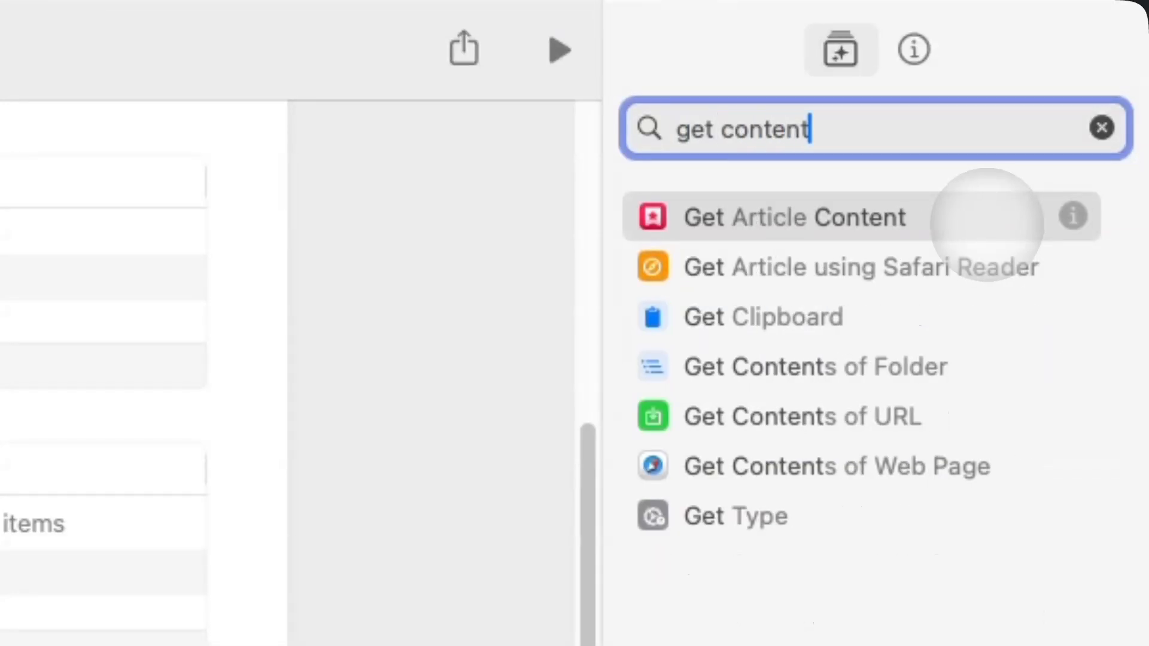
pyautogui.click(923, 413)
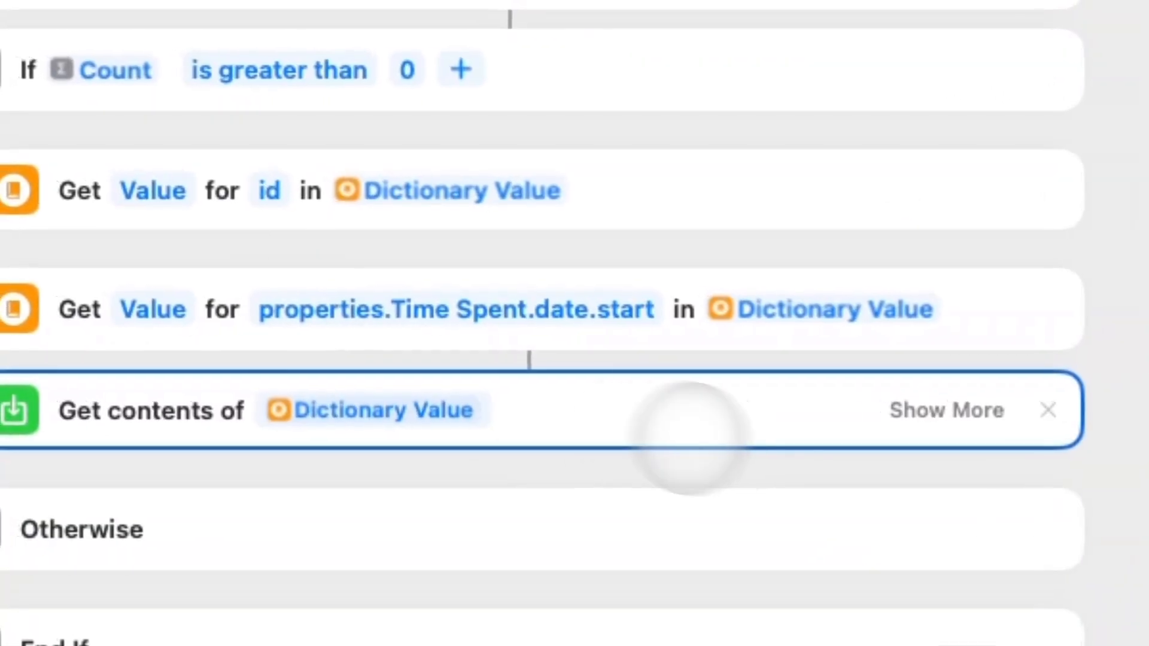
pyautogui.click(431, 551)
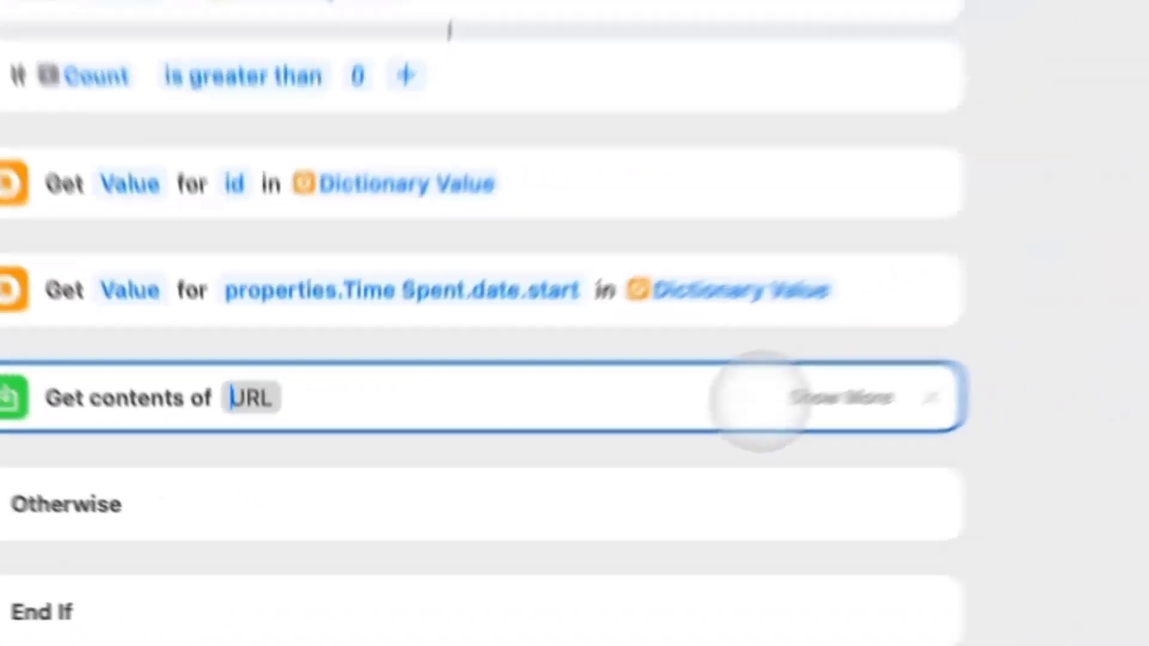
pyautogui.write('httpsL')
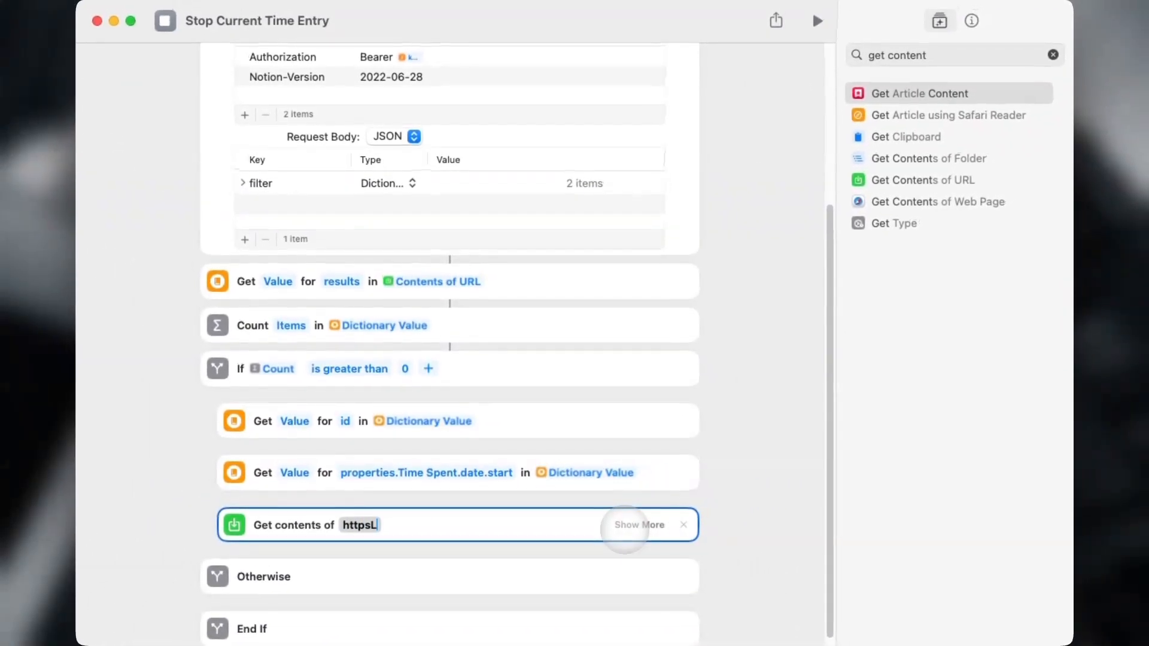
pyautogui.press('BackSpace')
pyautogui.write('://api.notion.com/v1/pages/')
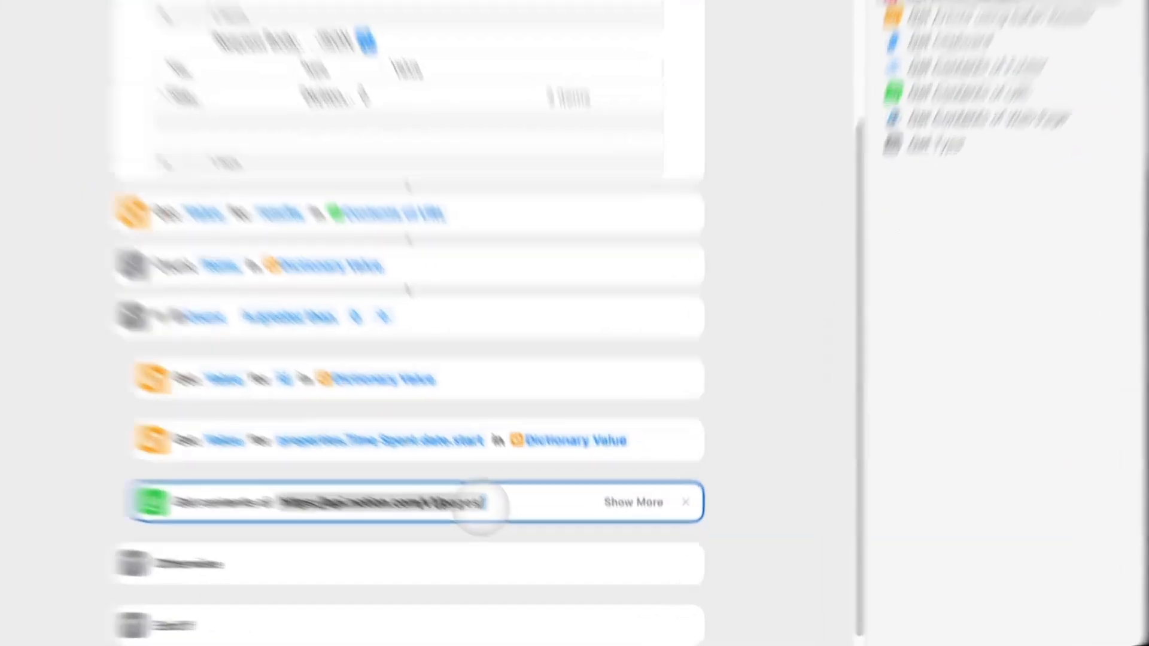
pyautogui.rightClick(513, 525)
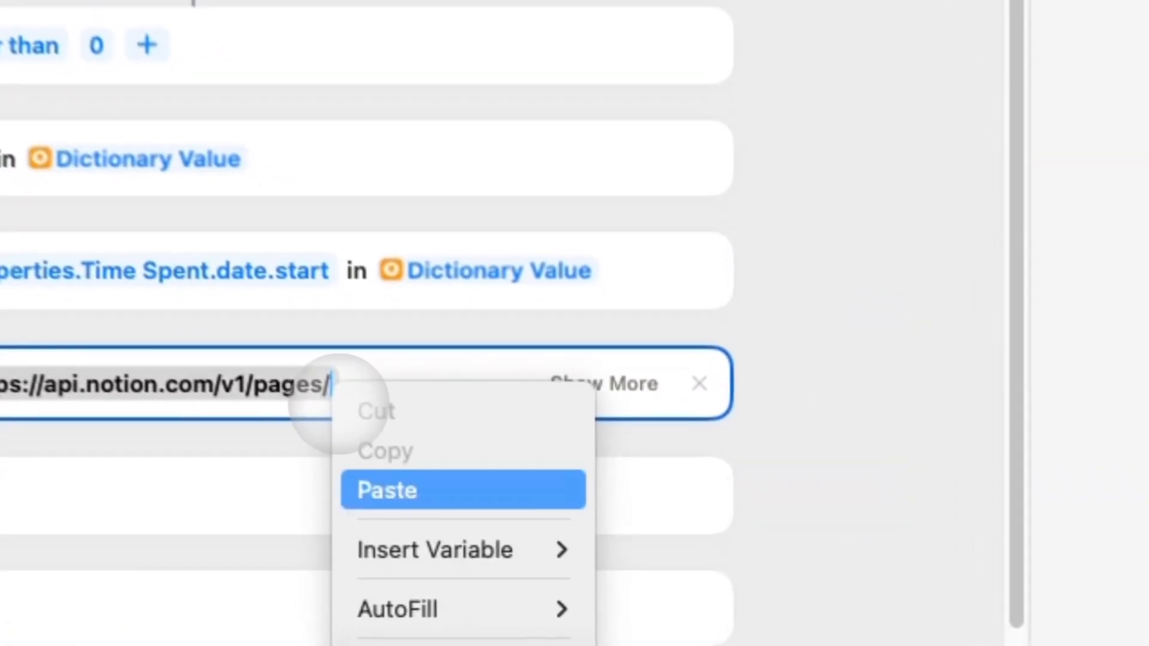
pyautogui.moveTo(601, 605)
pyautogui.click(795, 538)
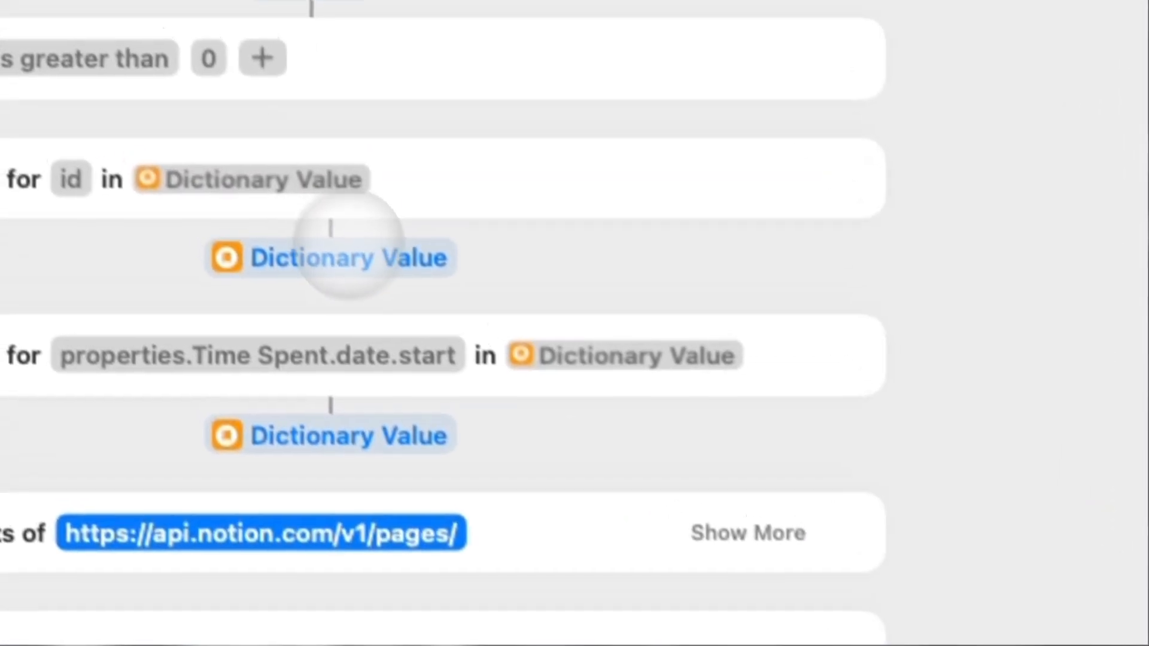
pyautogui.click(347, 256)
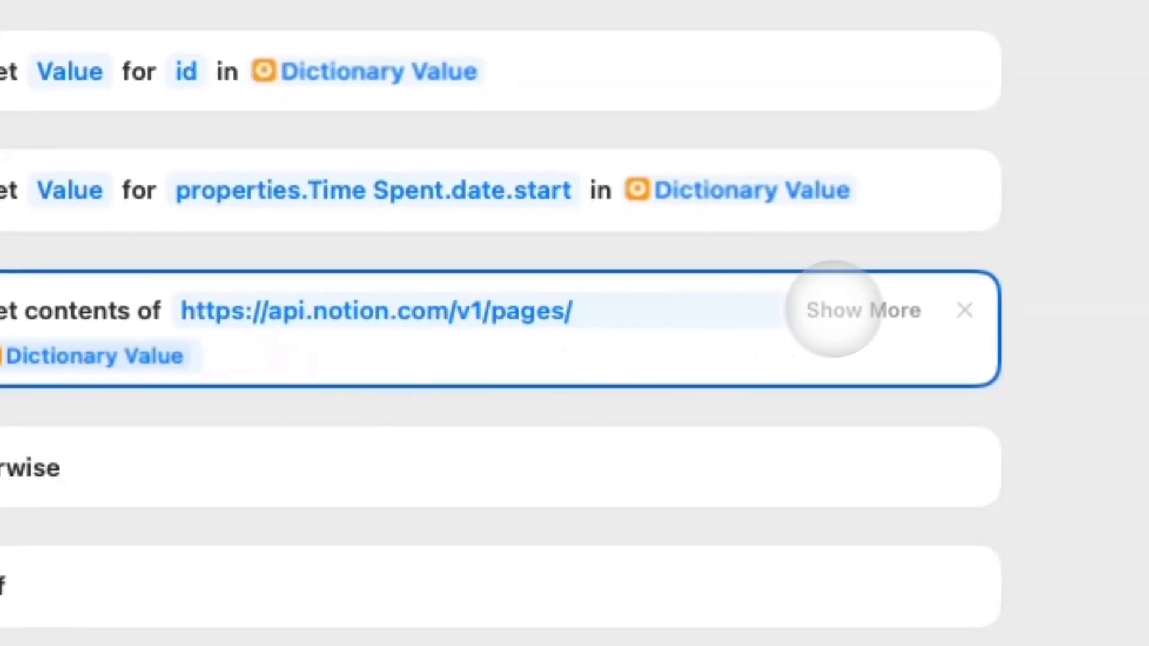
# Make the request a PATCH with an Authorization header of 'Bearer' plus the saved key.
pyautogui.click(835, 310)
pyautogui.click(487, 281)
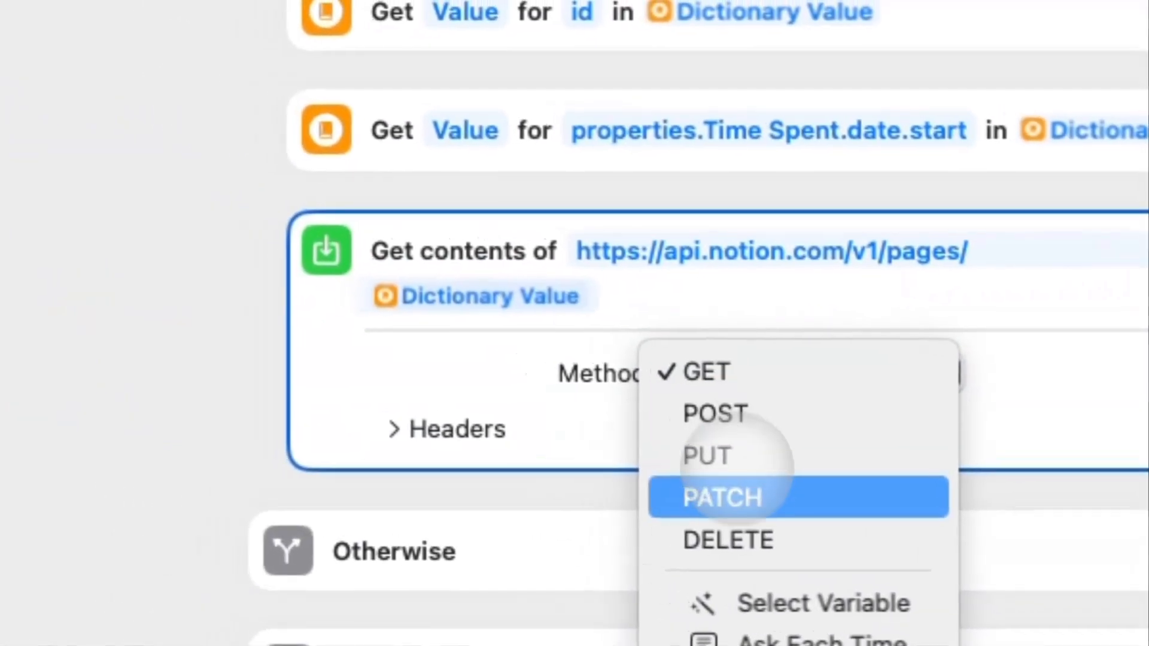
pyautogui.click(736, 494)
pyautogui.click(440, 430)
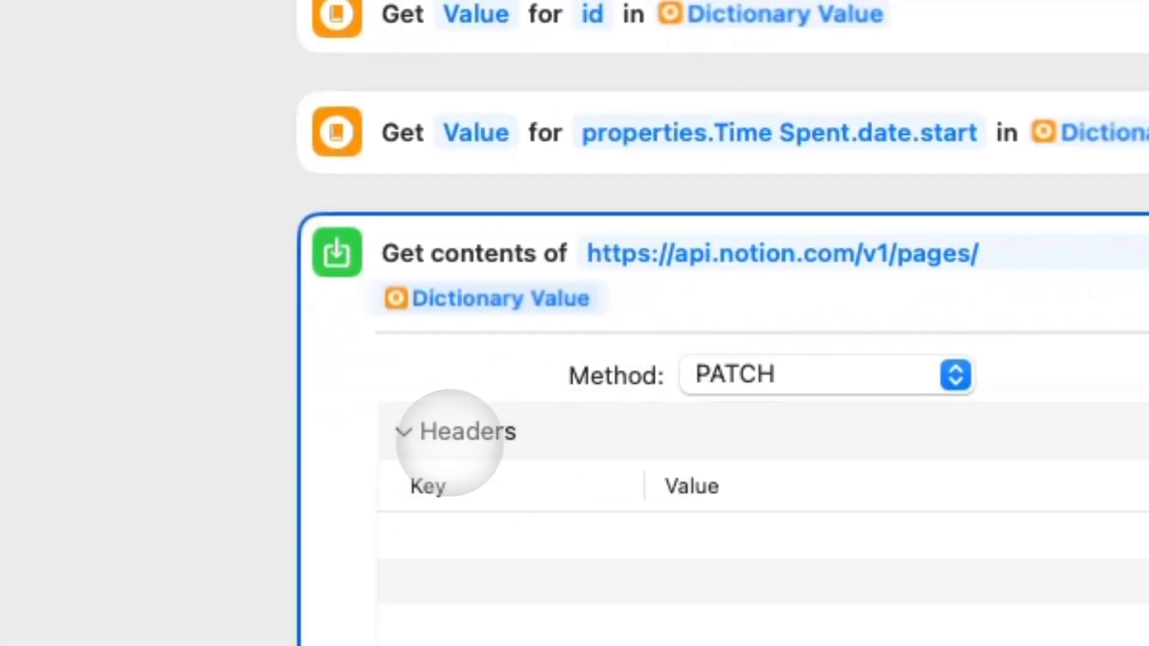
pyautogui.click(399, 204)
pyautogui.click(400, 203)
pyautogui.click(446, 65)
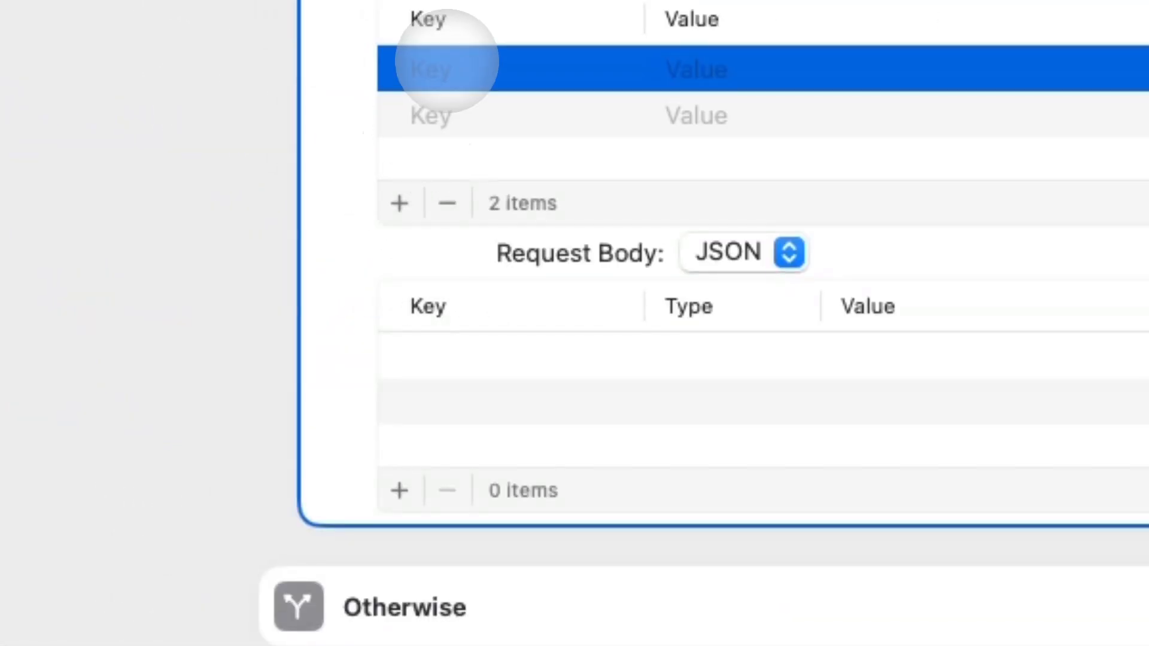
pyautogui.write('A')
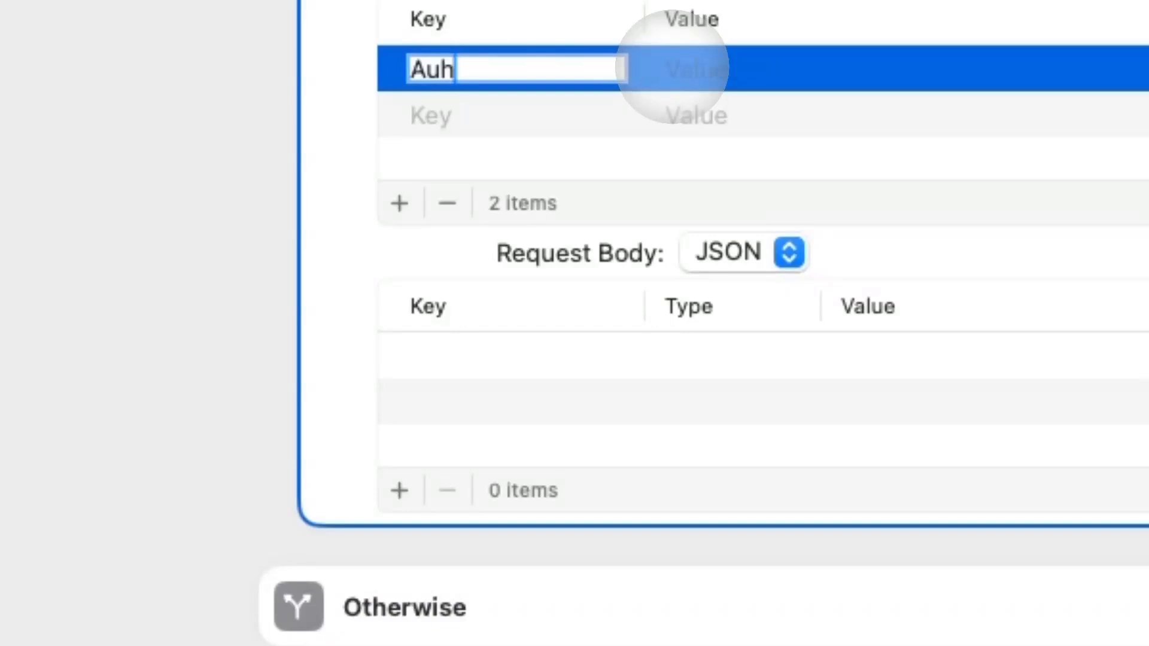
pyautogui.write('uthorization')
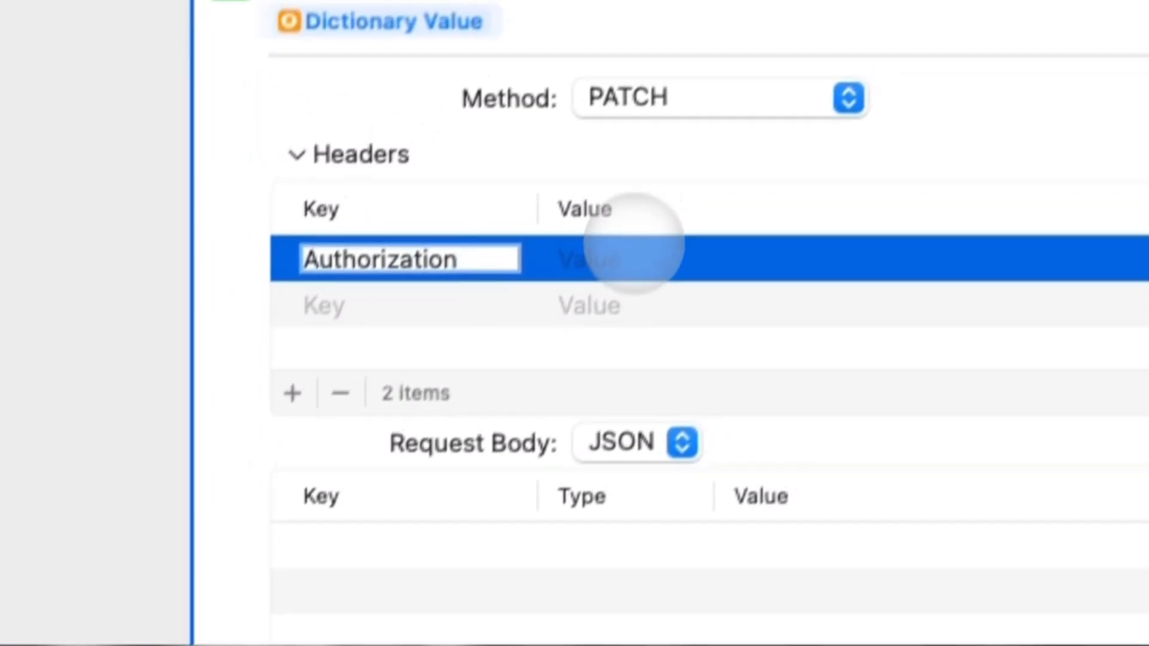
pyautogui.press('Tab')
pyautogui.write('Bearer')
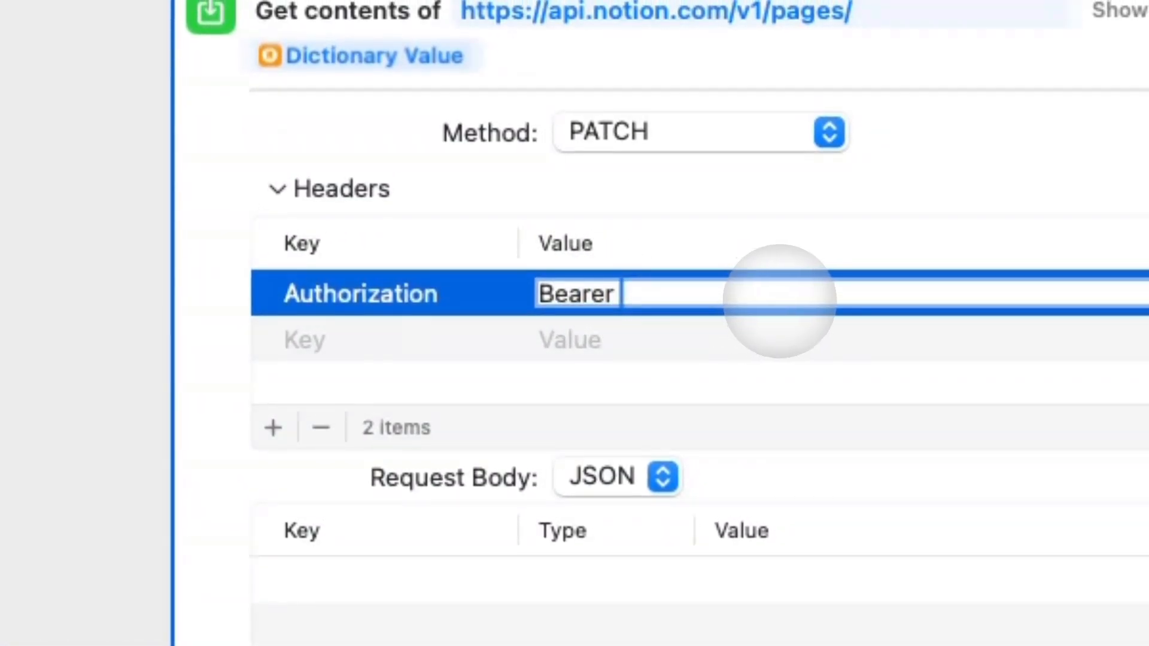
pyautogui.click(769, 333)
# Add a Notion-Version header of 2022-06-28 and keep the request body as JSON.
pyautogui.click(289, 341)
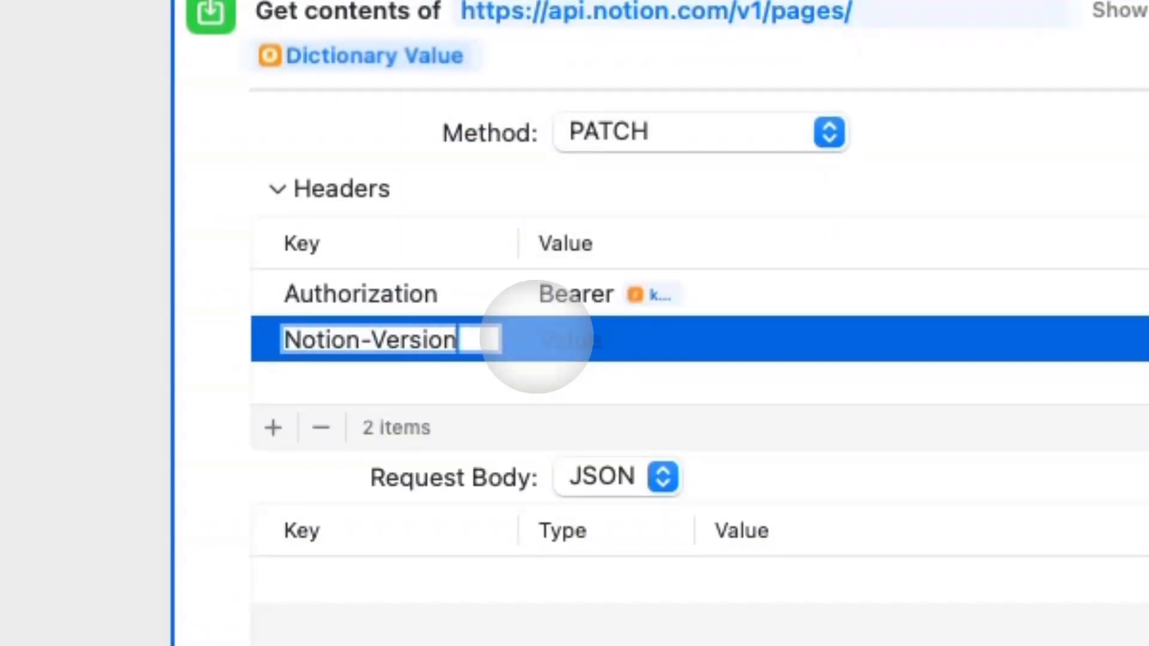
pyautogui.press('Tab')
pyautogui.write('2022-0')
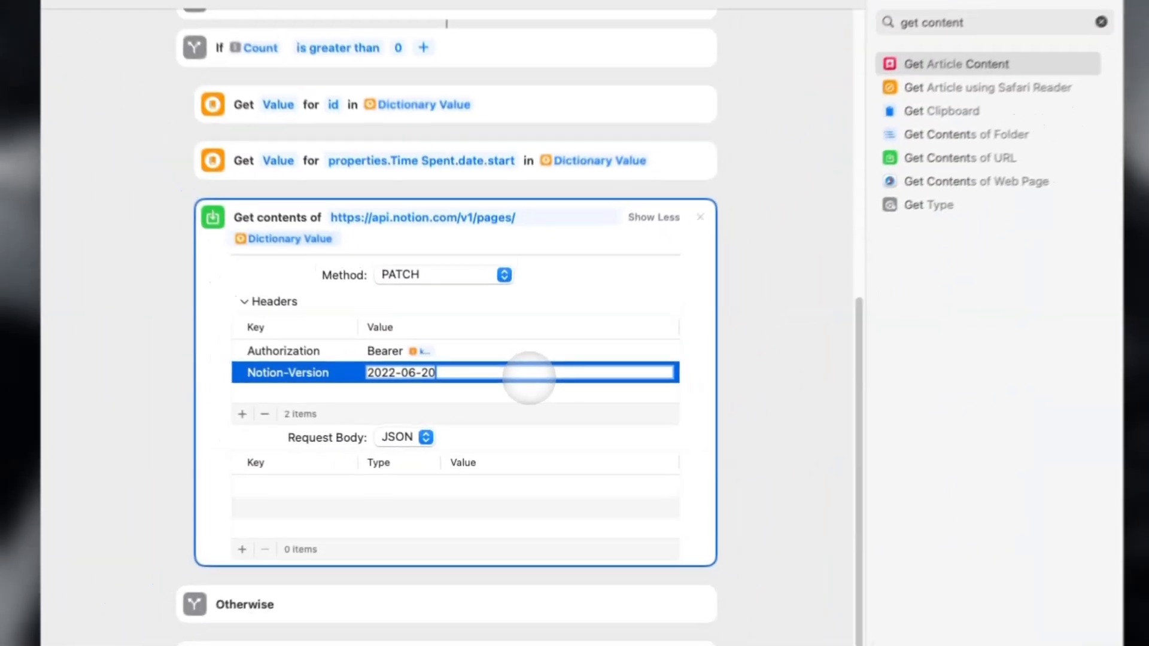
pyautogui.write('6-28')
pyautogui.press('Return')
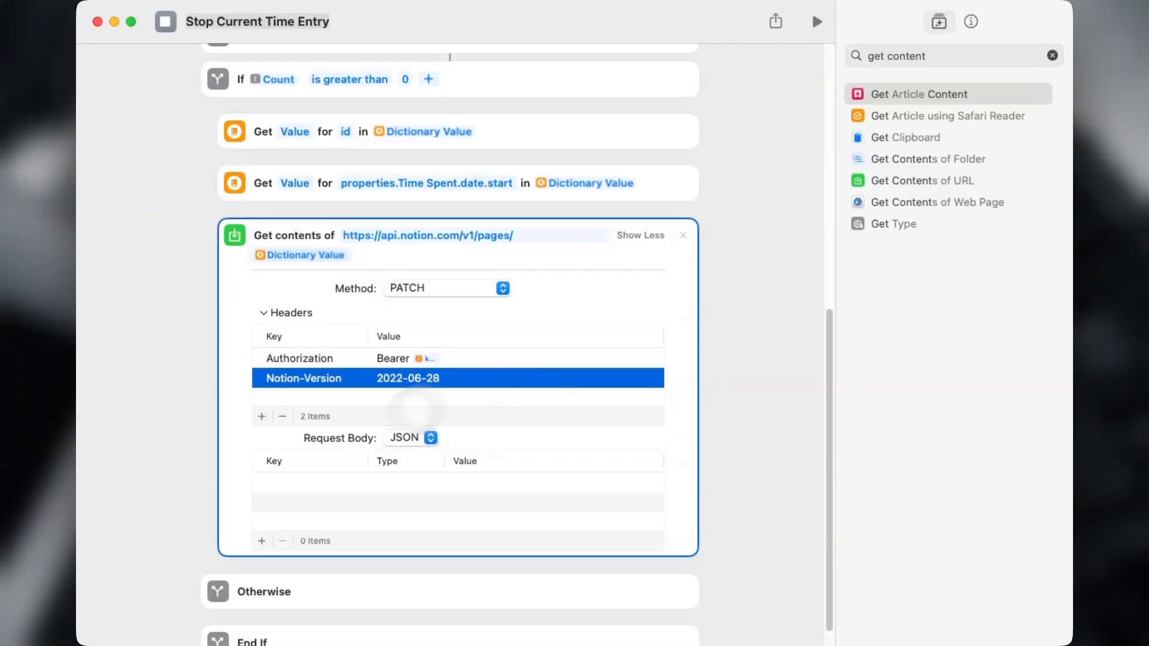
pyautogui.click(169, 451)
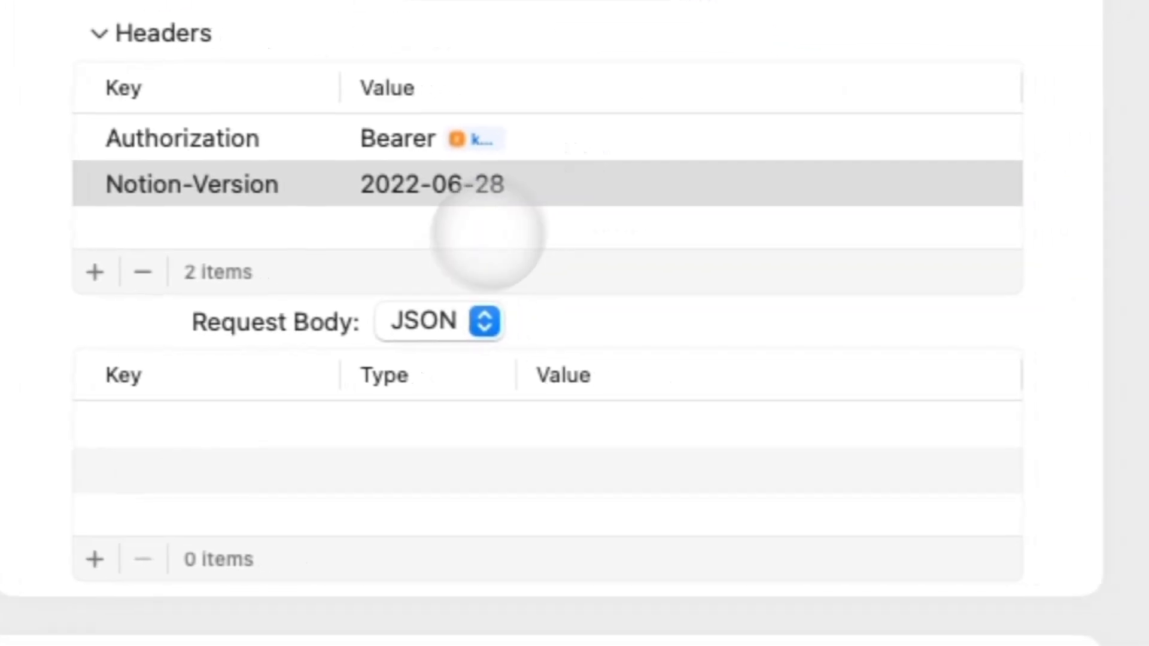
pyautogui.click(771, 189)
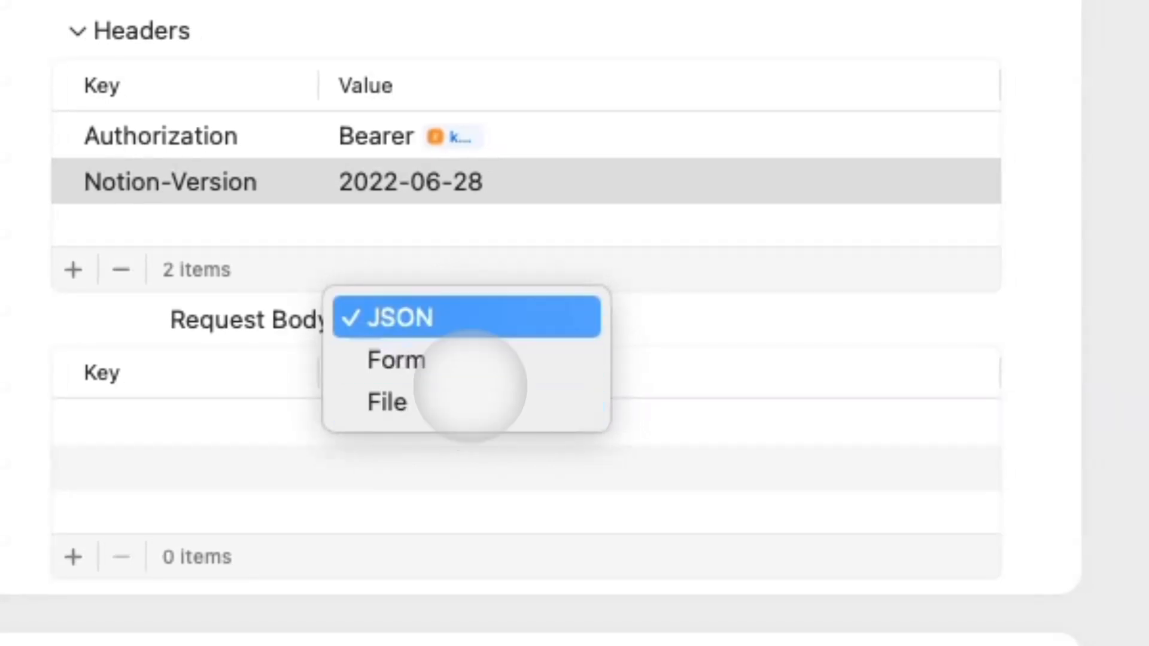
pyautogui.click(457, 314)
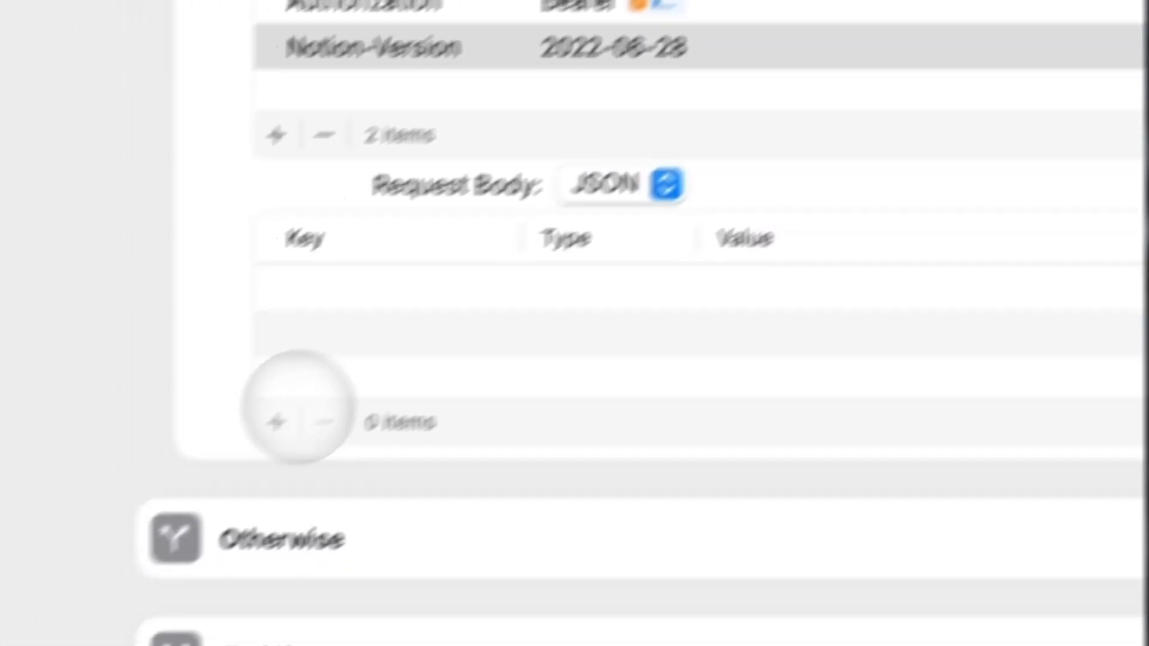
pyautogui.click(73, 556)
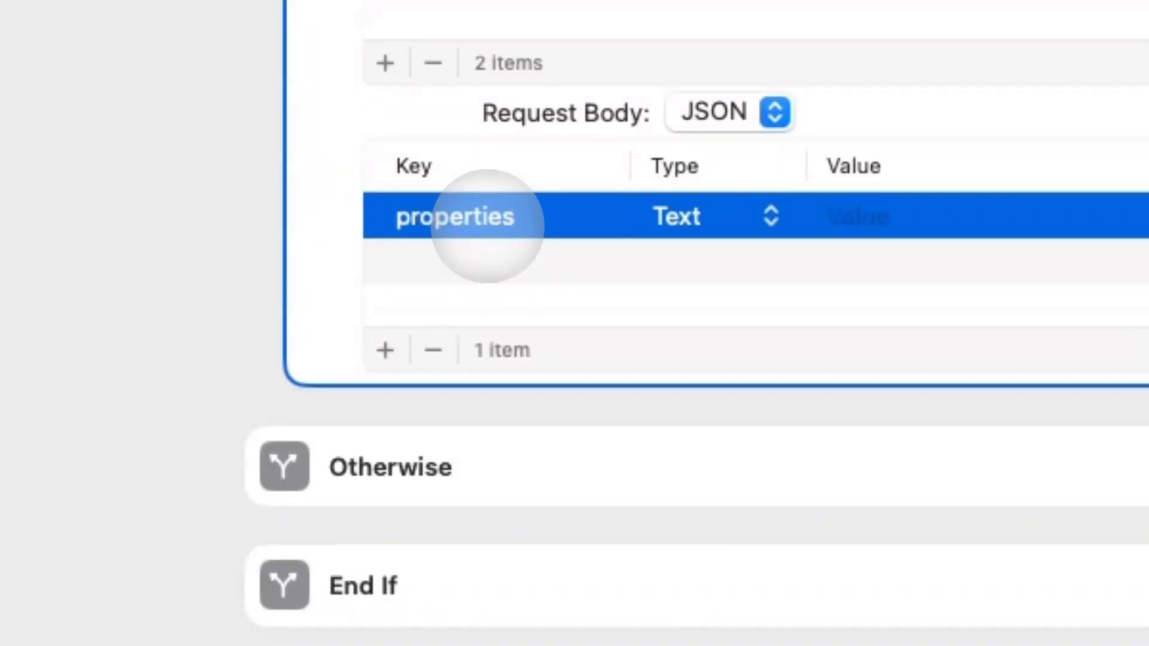
# Make properties a dictionary holding Status › status › name, with name as a text field.
pyautogui.click(720, 227)
pyautogui.click(700, 349)
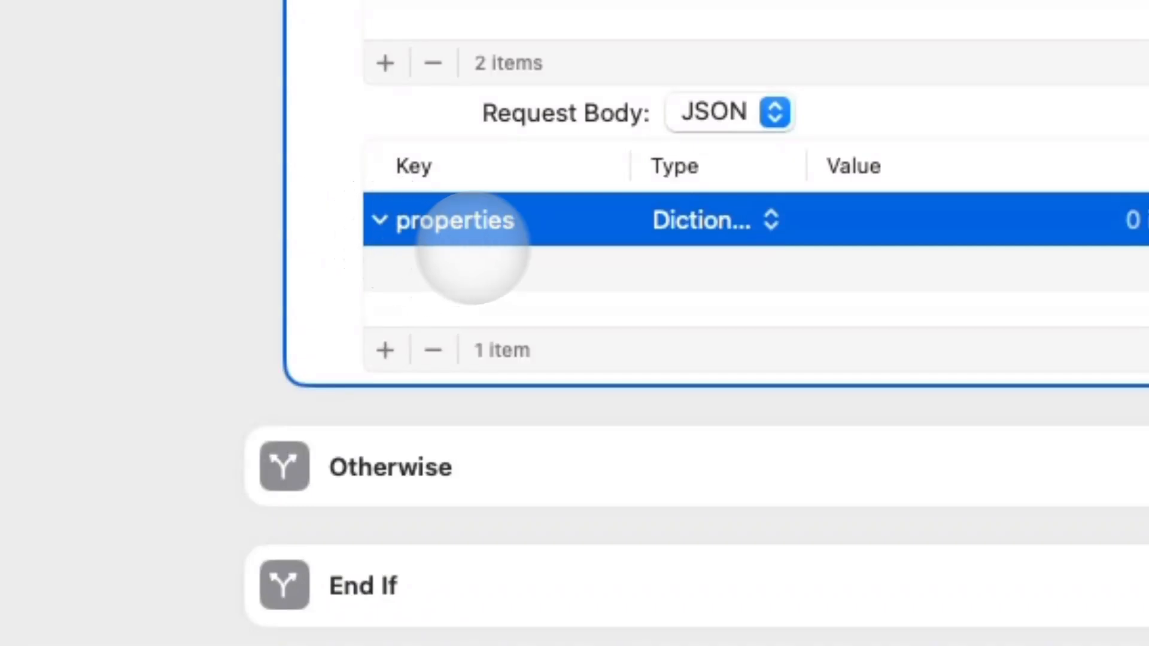
pyautogui.click(385, 350)
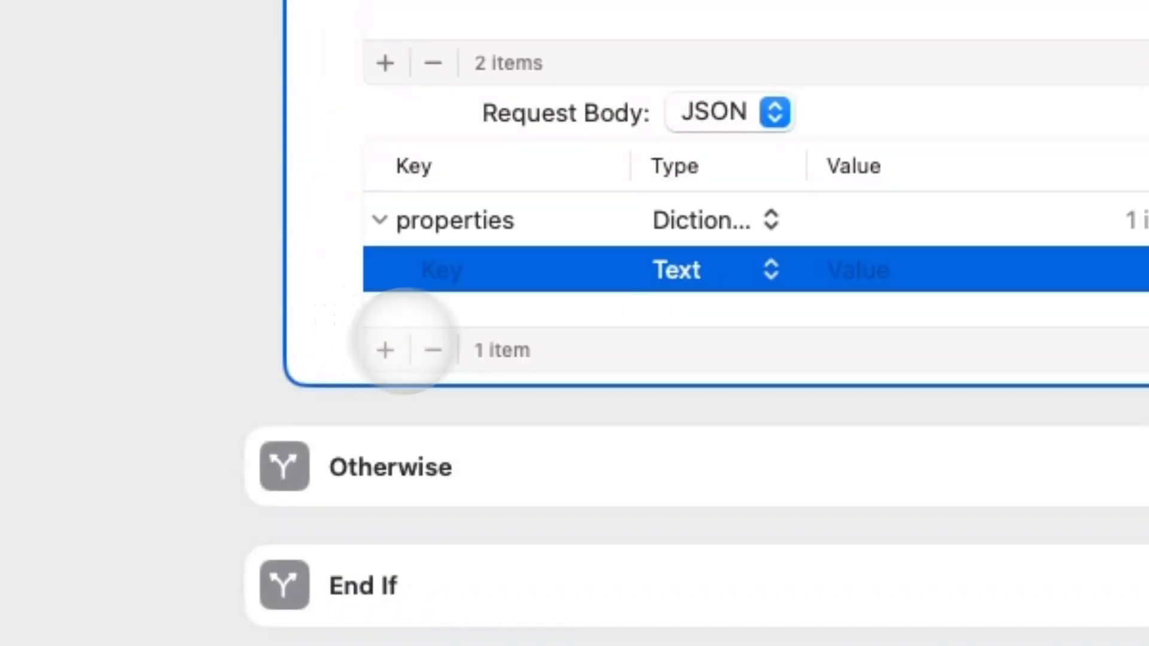
pyautogui.click(672, 269)
pyautogui.click(718, 401)
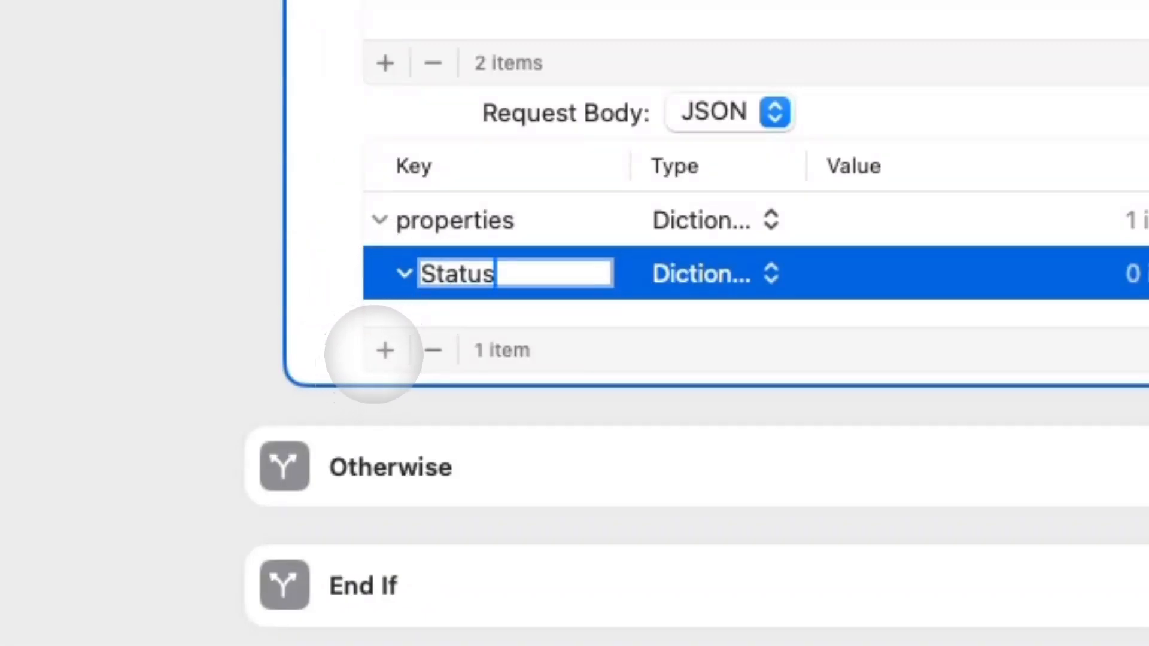
pyautogui.click(378, 352)
pyautogui.click(480, 328)
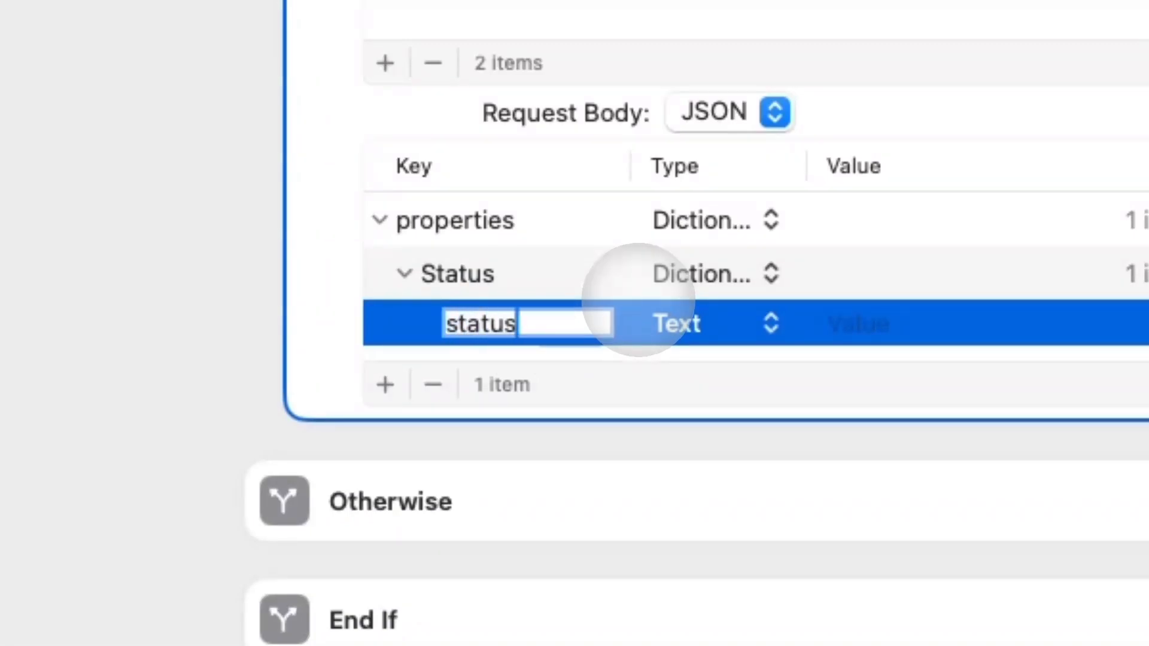
pyautogui.click(664, 300)
pyautogui.click(751, 455)
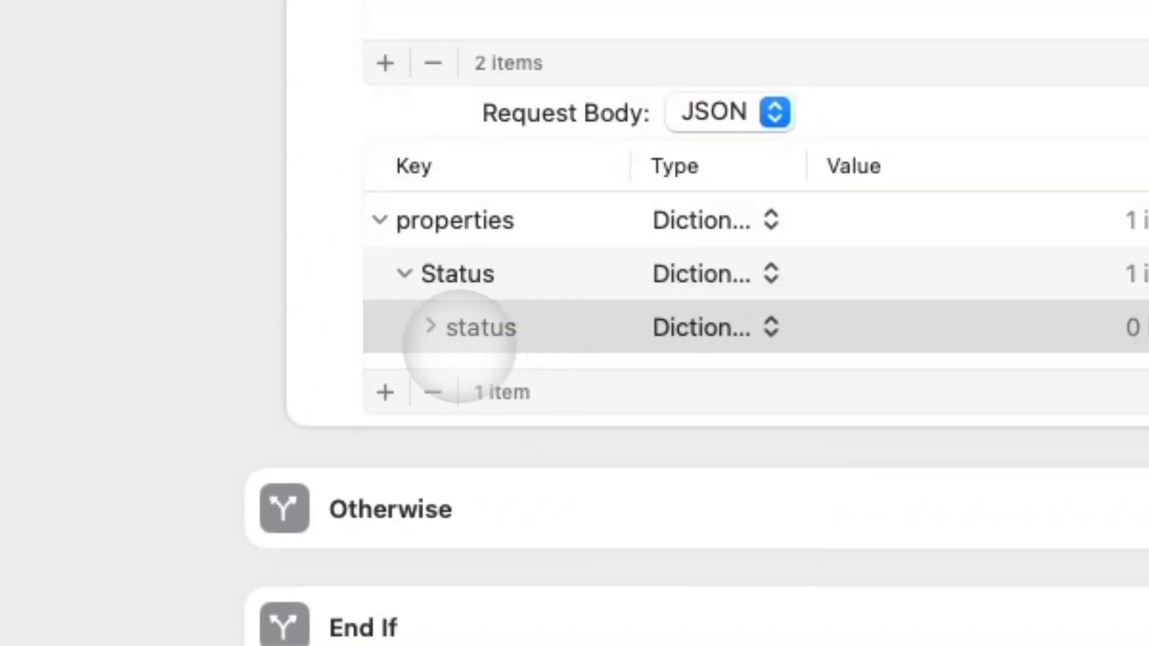
pyautogui.click(384, 393)
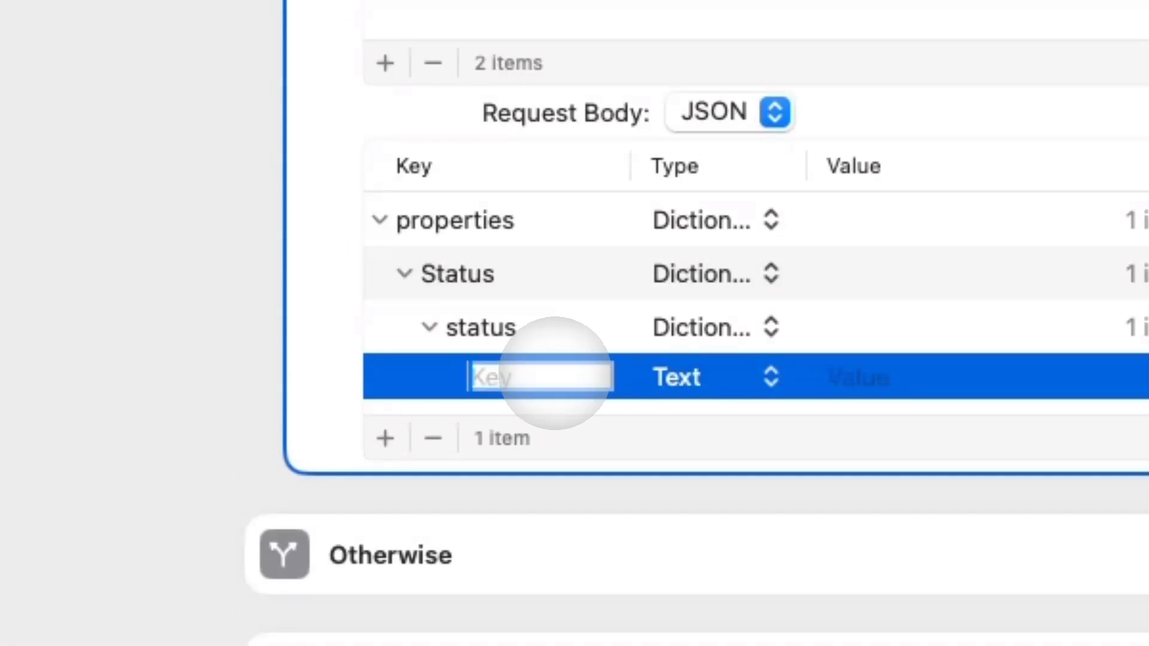
pyautogui.write('name')
pyautogui.click(840, 377)
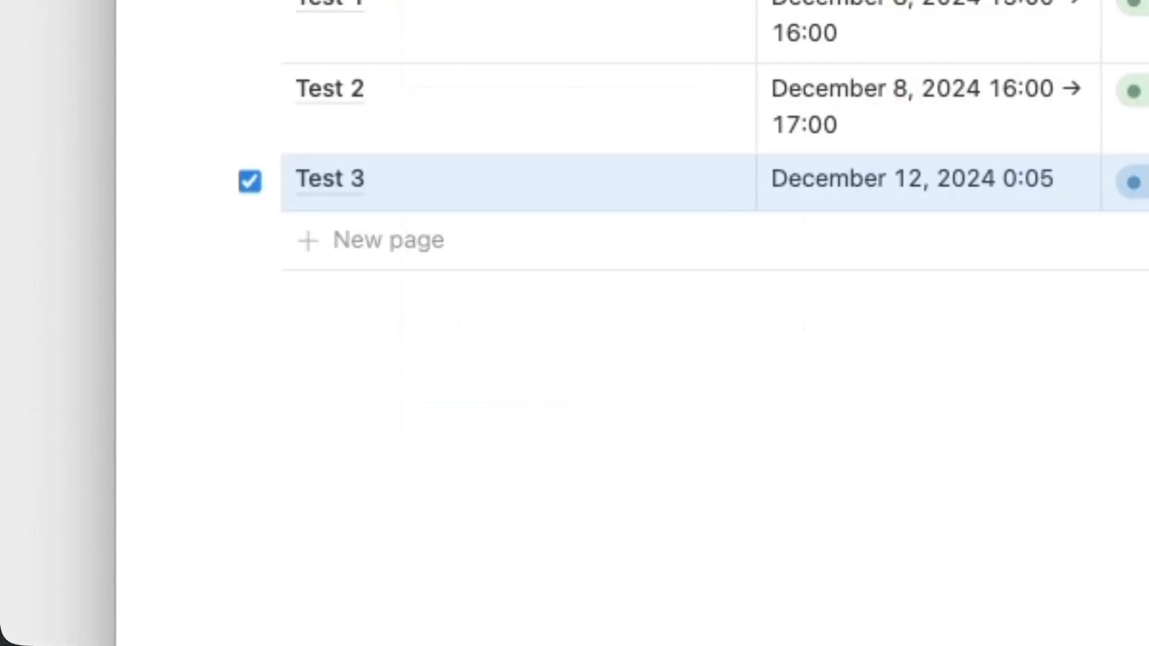
pyautogui.click(772, 192)
pyautogui.click(718, 314)
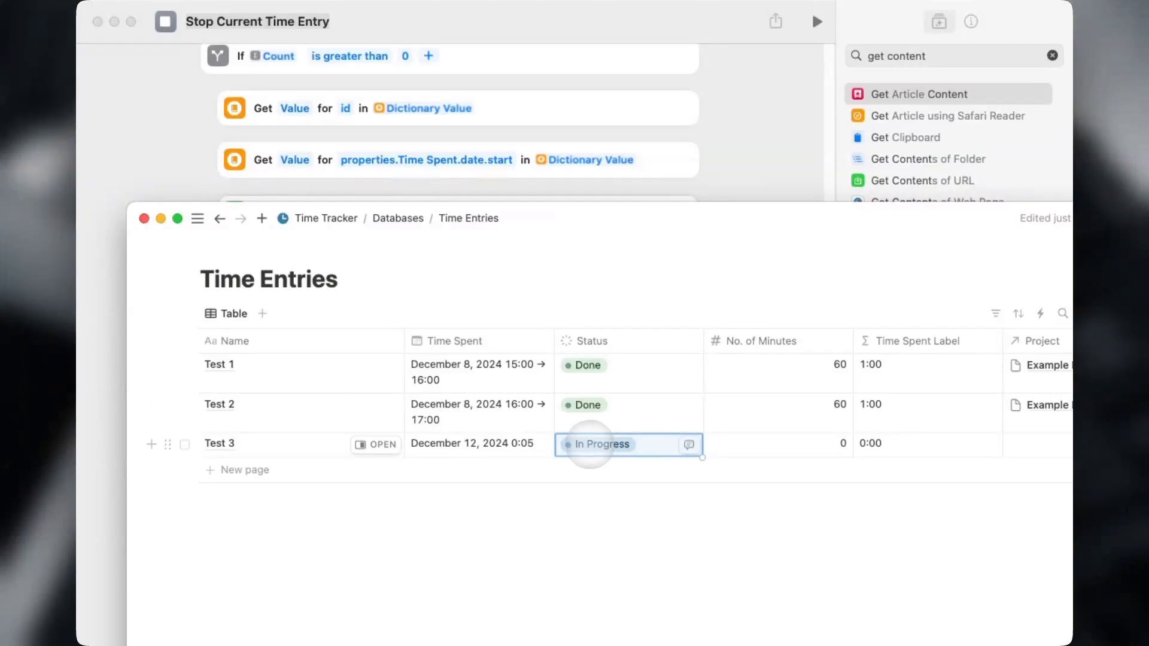
pyautogui.press('Escape')
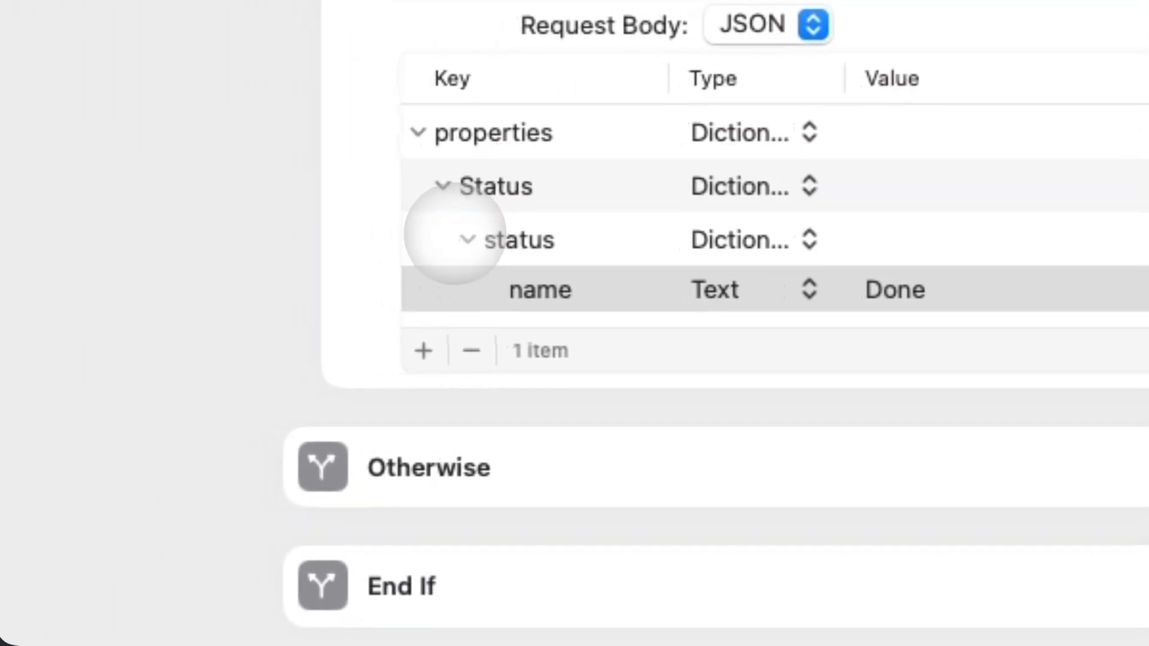
# Add a Time Spent field under properties containing a 'date' dictionary.
pyautogui.click(461, 238)
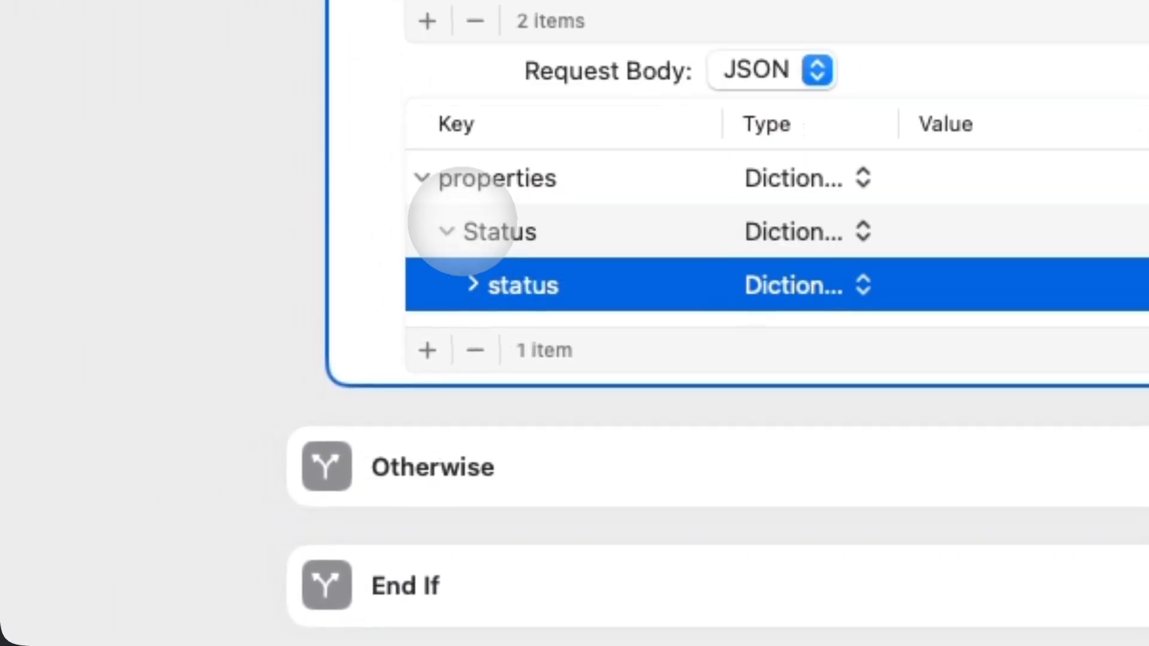
pyautogui.click(466, 270)
pyautogui.click(453, 235)
pyautogui.click(546, 233)
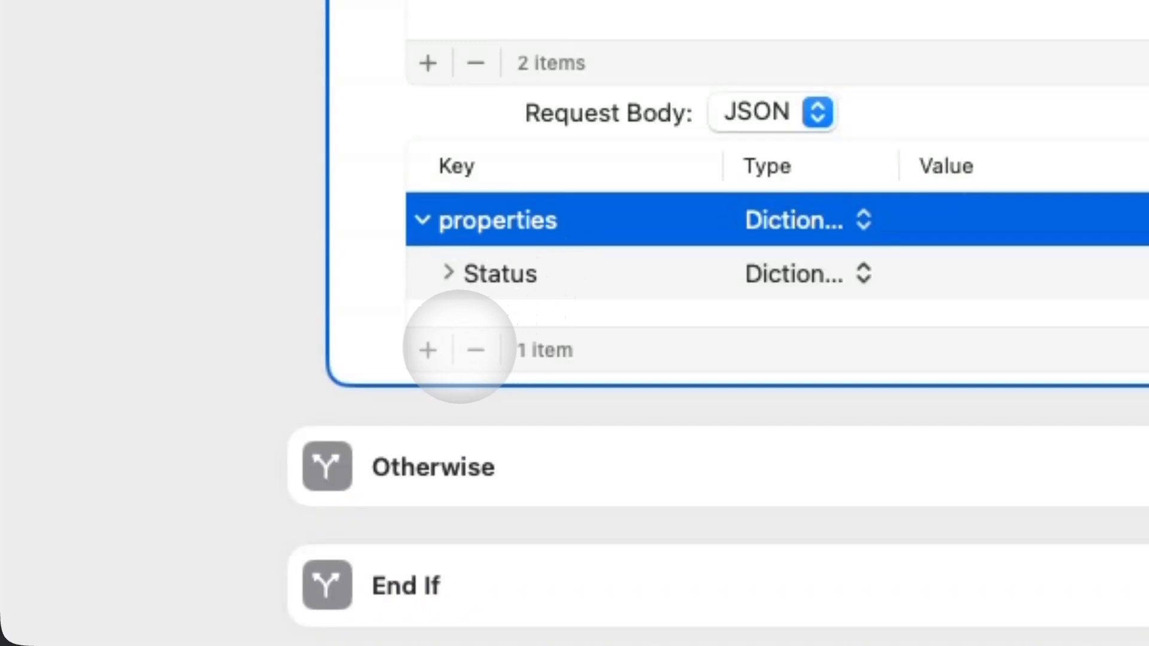
pyautogui.click(428, 350)
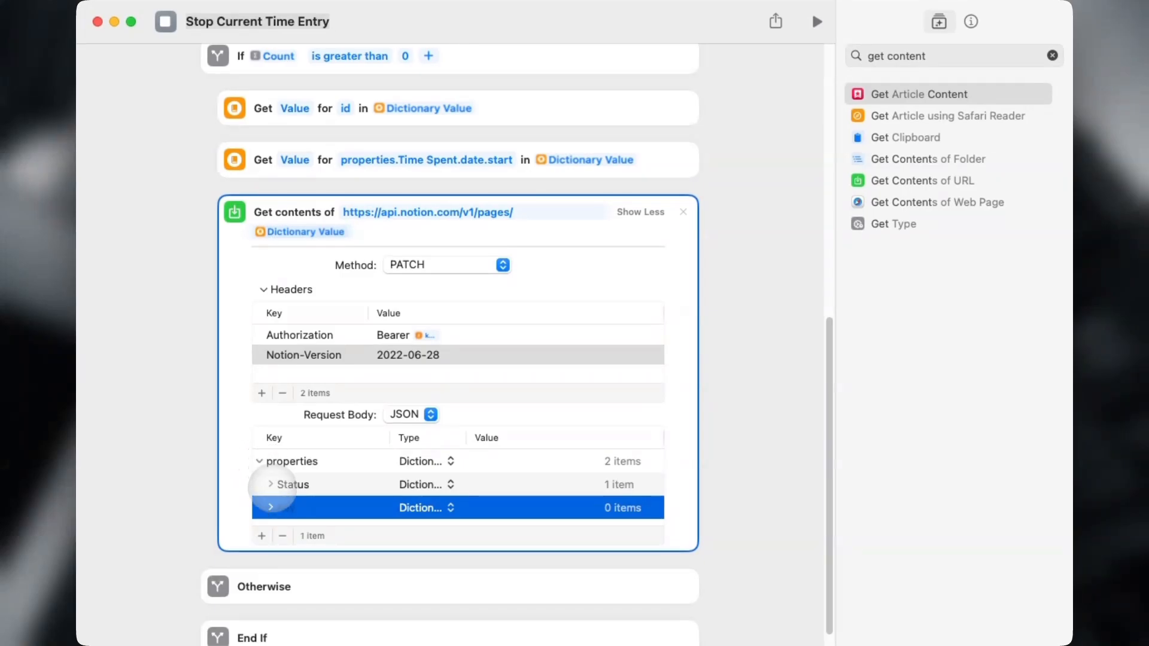
pyautogui.click(281, 505)
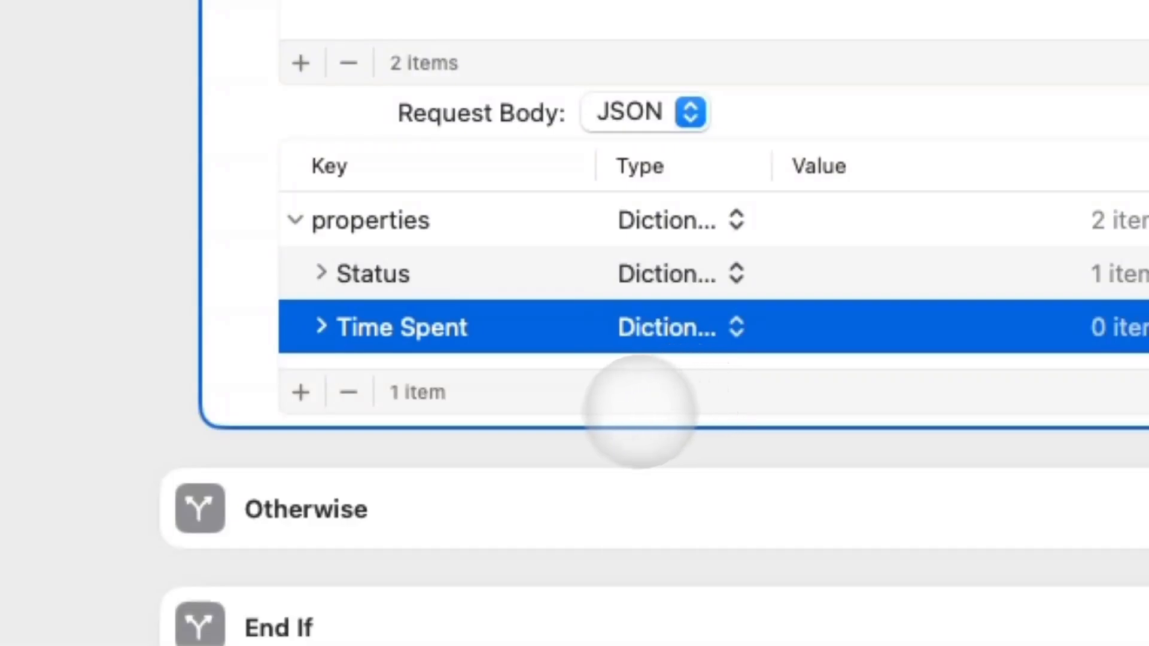
pyautogui.click(300, 392)
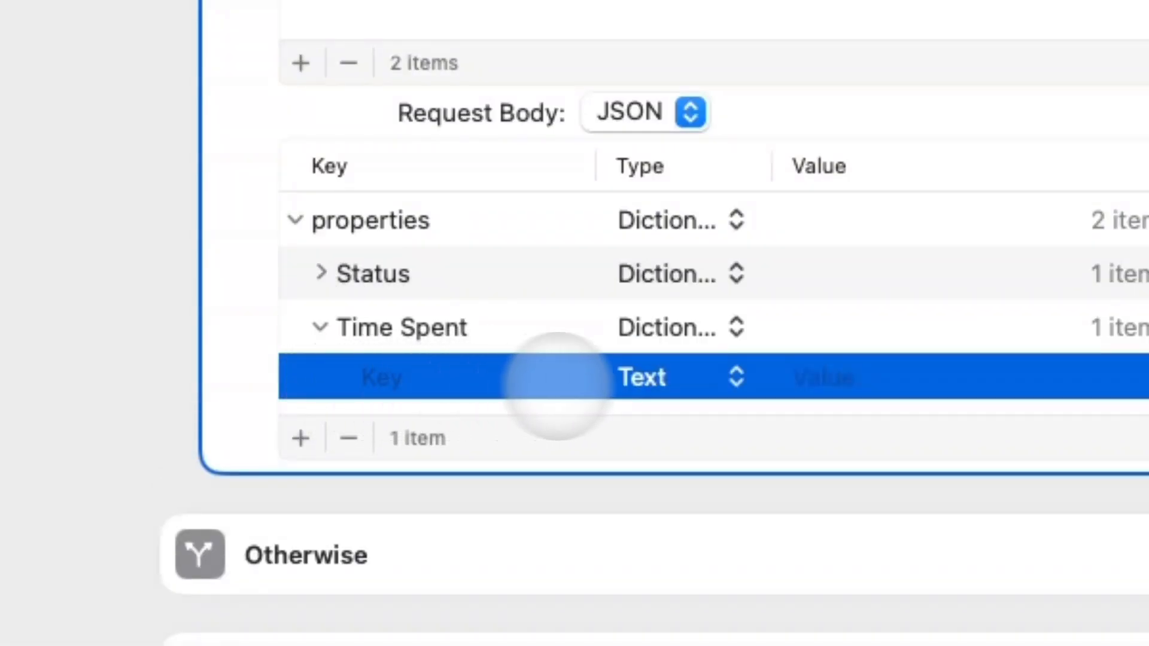
pyautogui.click(604, 378)
pyautogui.click(577, 449)
pyautogui.click(431, 378)
pyautogui.write('date')
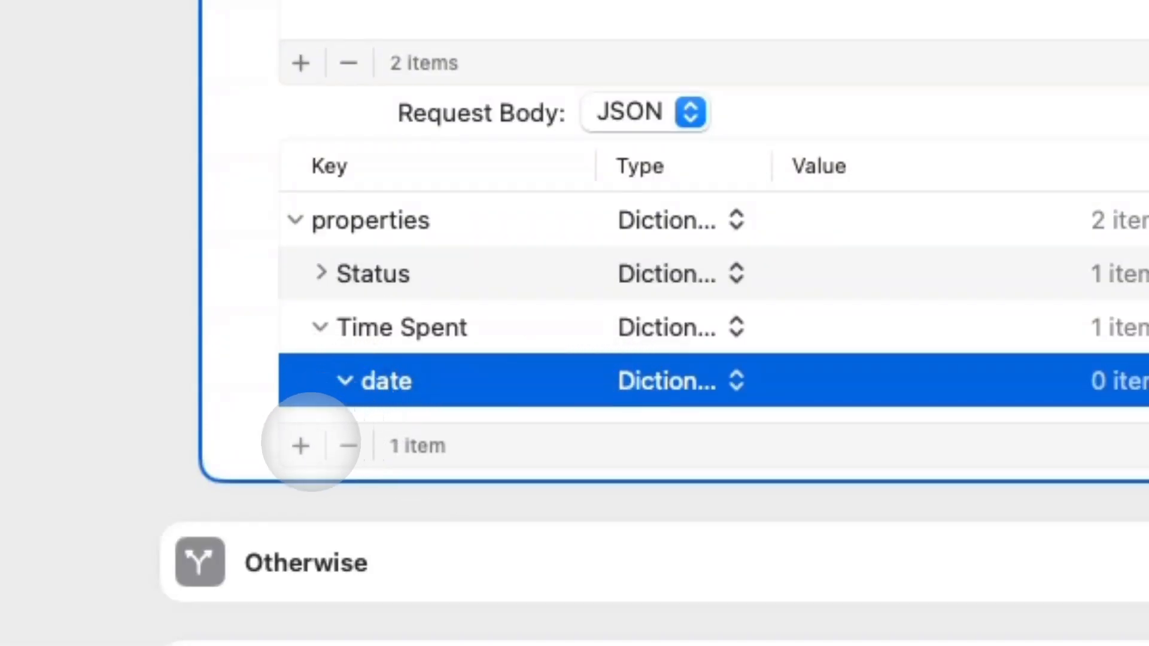
# Add a 'start' key under date whose value is the stored Dictionary Value.
pyautogui.click(304, 444)
pyautogui.click(625, 430)
pyautogui.click(651, 437)
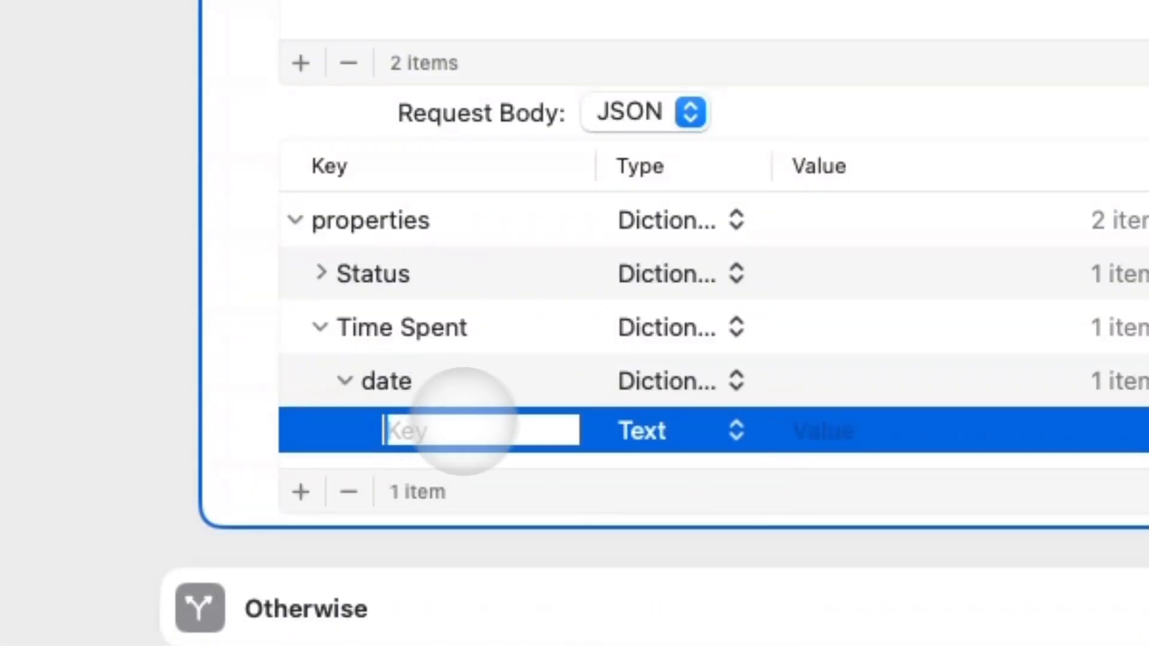
pyautogui.click(525, 420)
pyautogui.write('start')
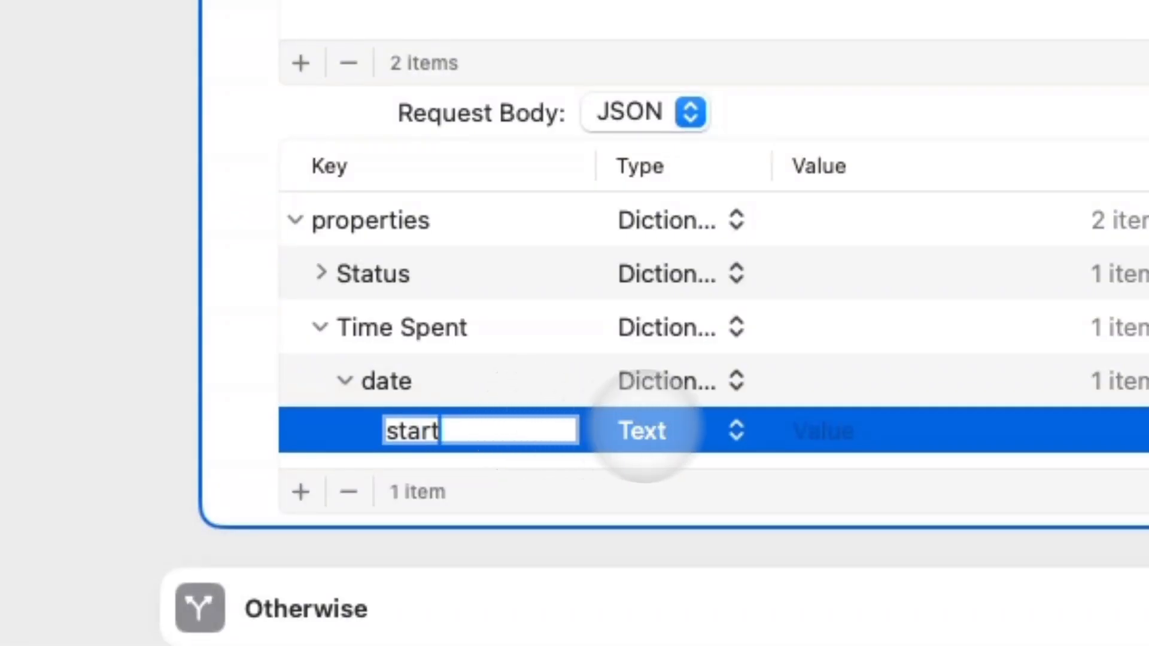
pyautogui.click(813, 430)
pyautogui.rightClick(870, 428)
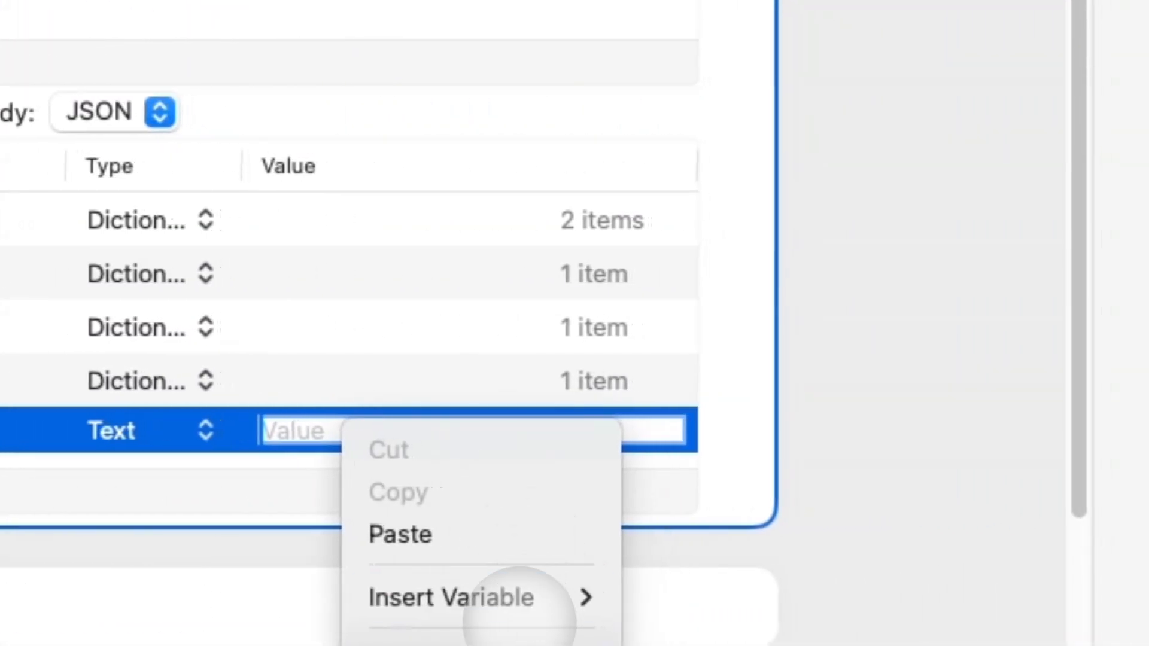
pyautogui.moveTo(590, 595)
pyautogui.click(778, 596)
pyautogui.scroll(-5, 727, 441)
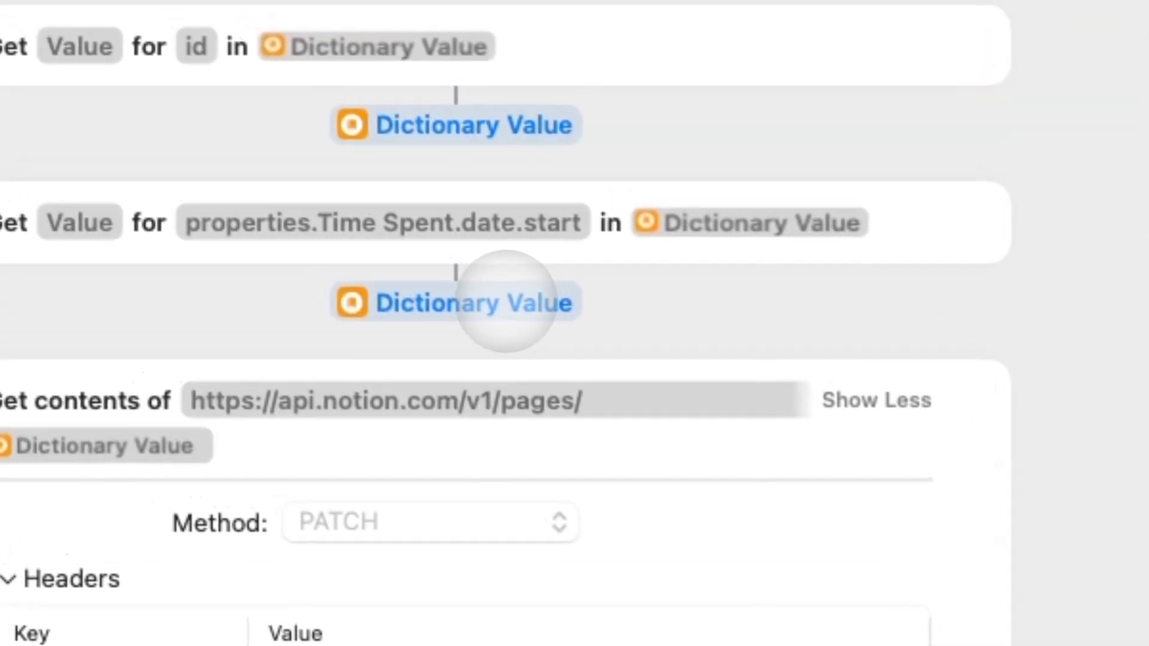
pyautogui.click(157, 381)
pyautogui.scroll(10, 503, 262)
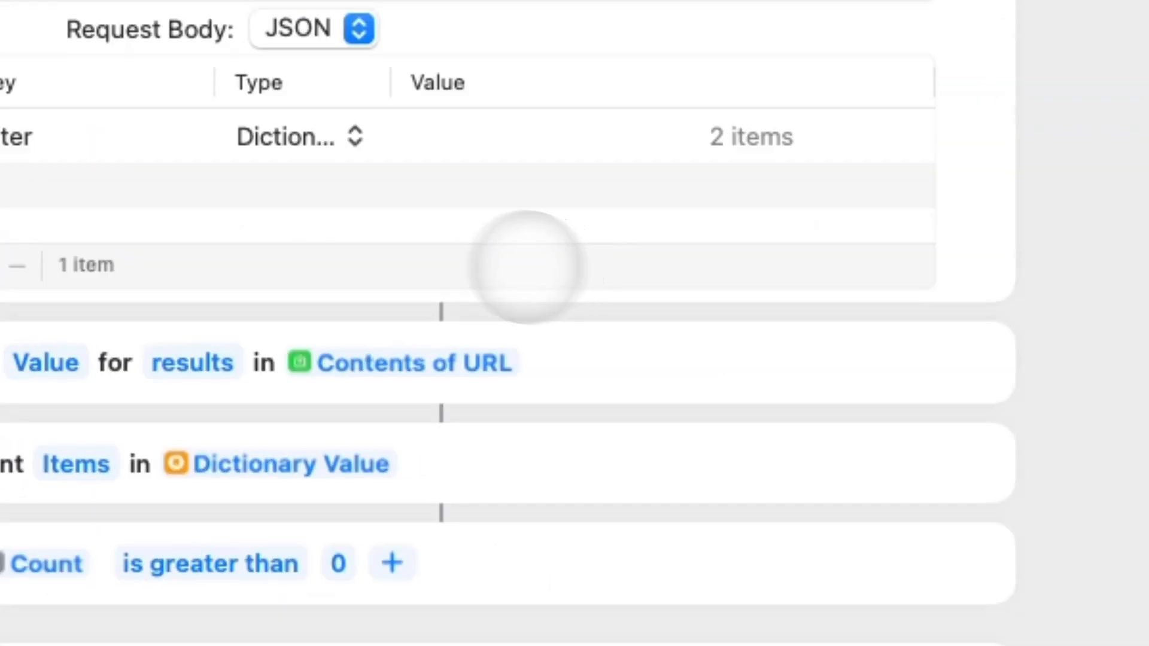
pyautogui.scroll(-6, 628, 359)
pyautogui.scroll(4, 496, 251)
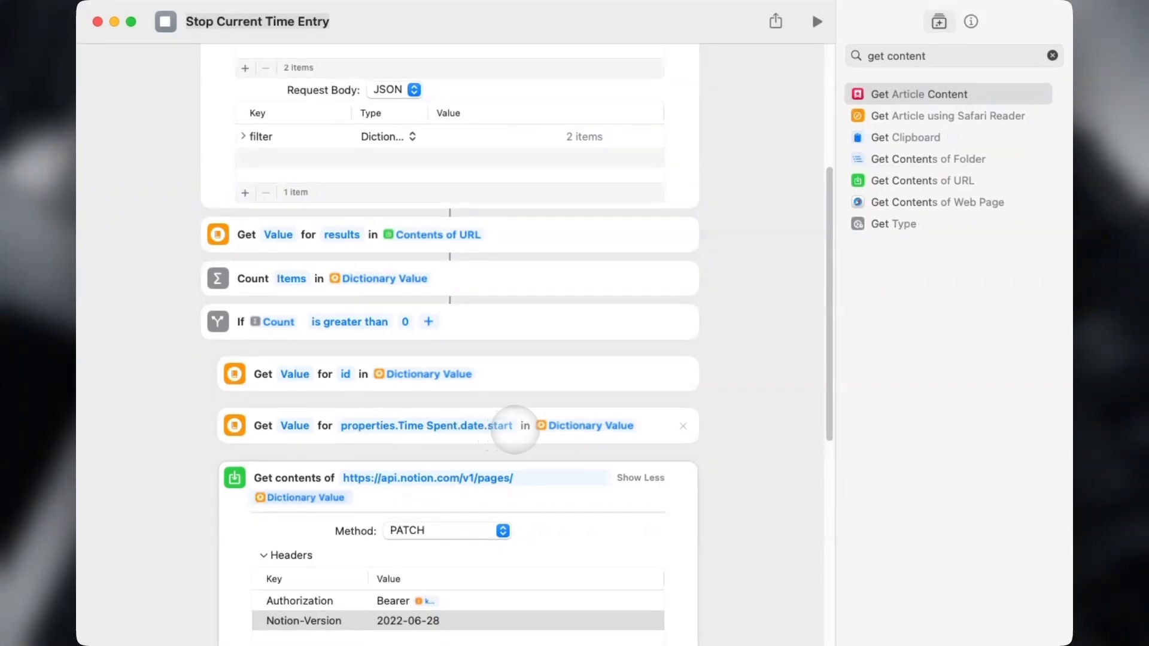
pyautogui.scroll(-5, 515, 429)
# Add an 'end' key under date set to Current Date formatted as ISO 8601.
pyautogui.click(303, 494)
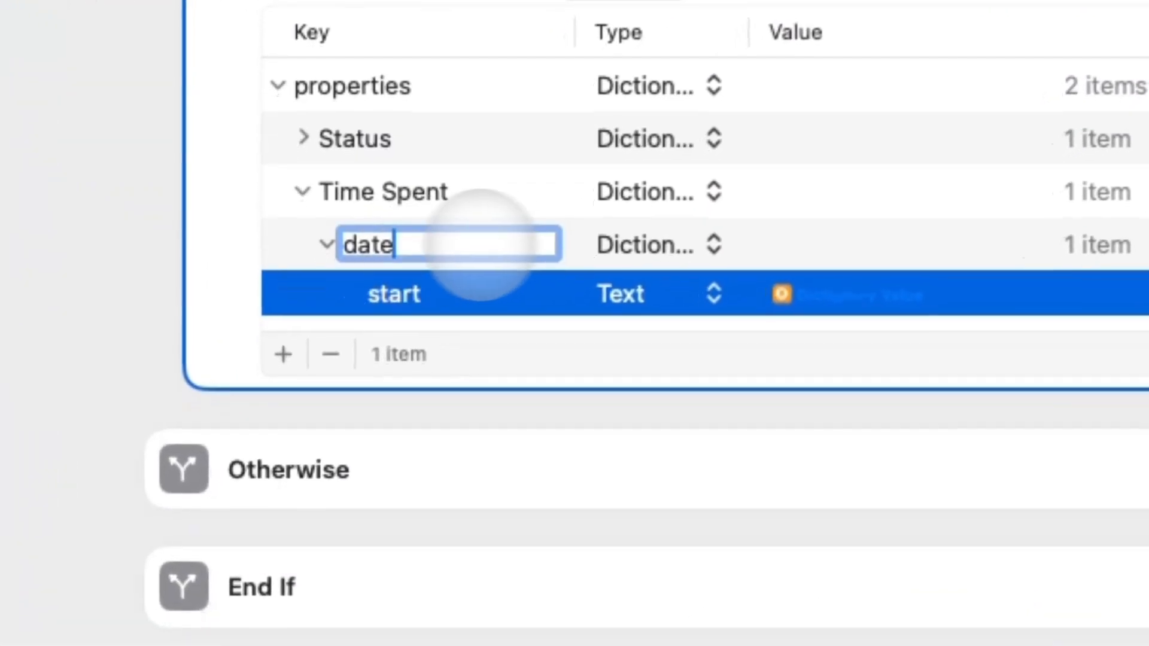
pyautogui.click(551, 250)
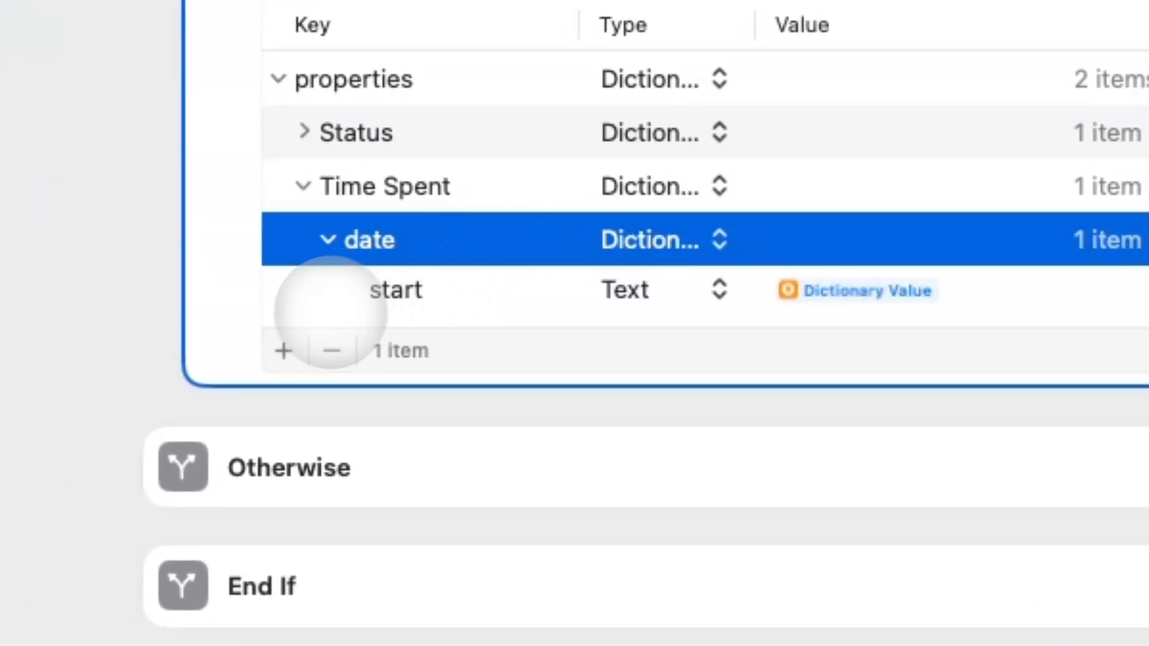
pyautogui.click(284, 351)
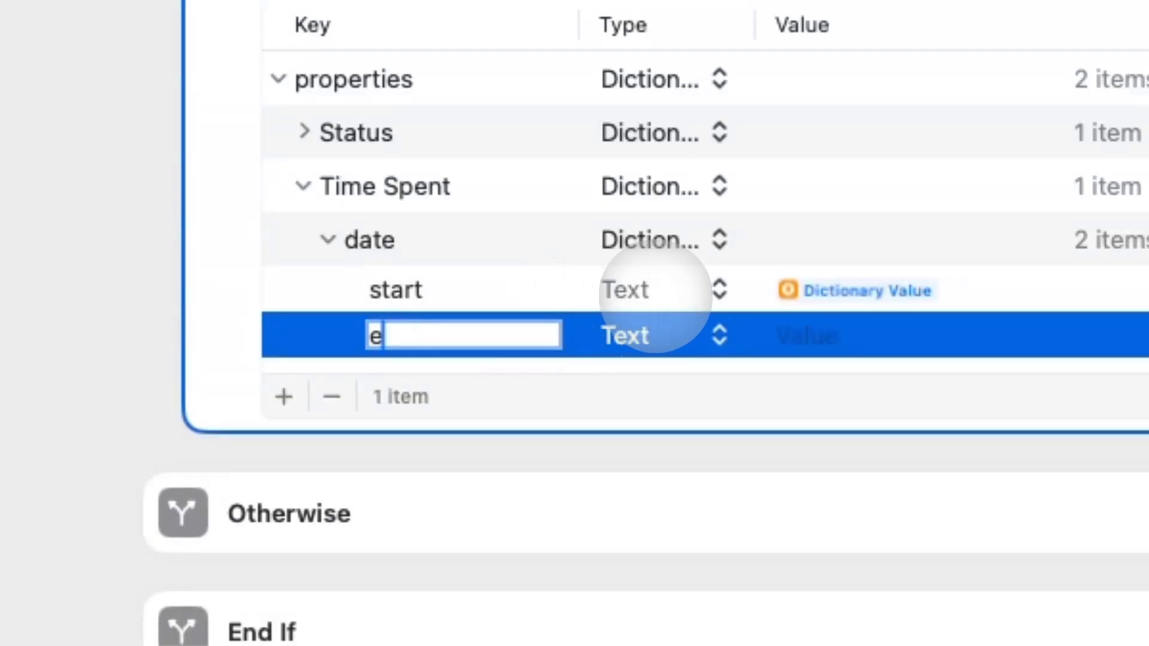
pyautogui.click(778, 323)
pyautogui.write('curre')
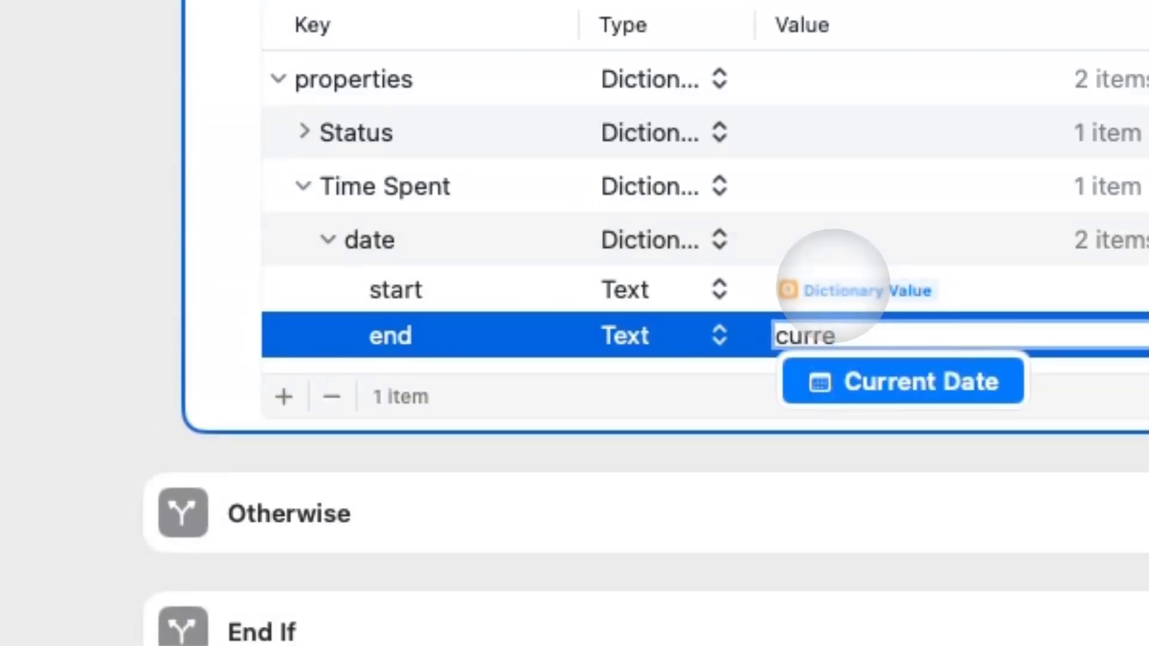
pyautogui.press('Return')
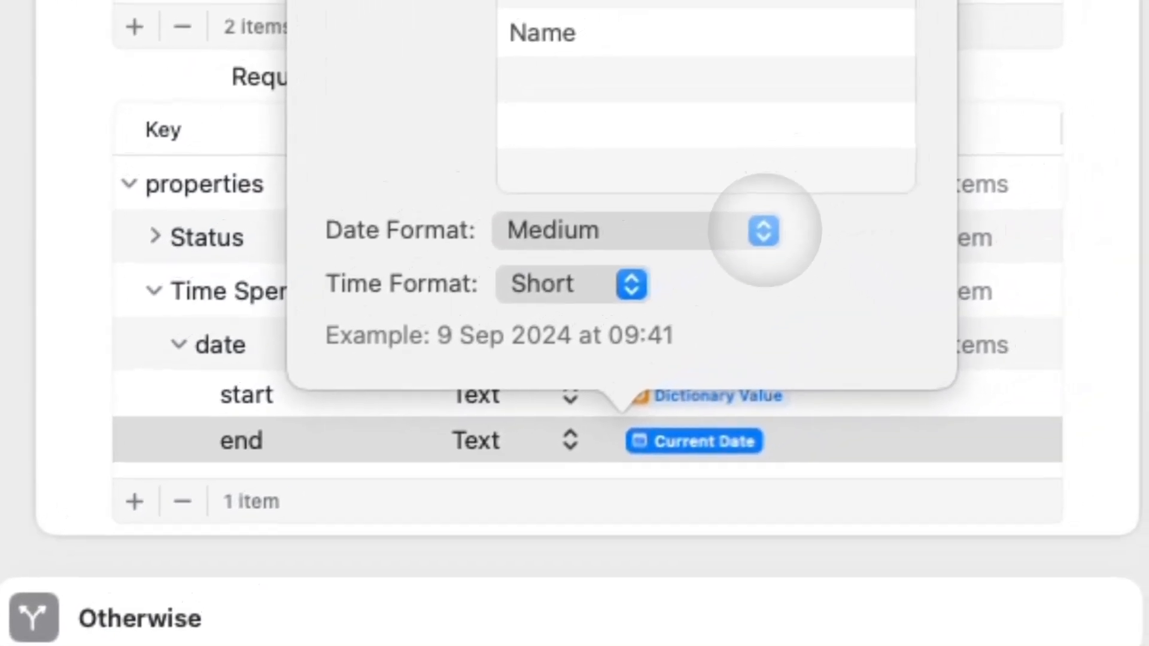
pyautogui.click(764, 230)
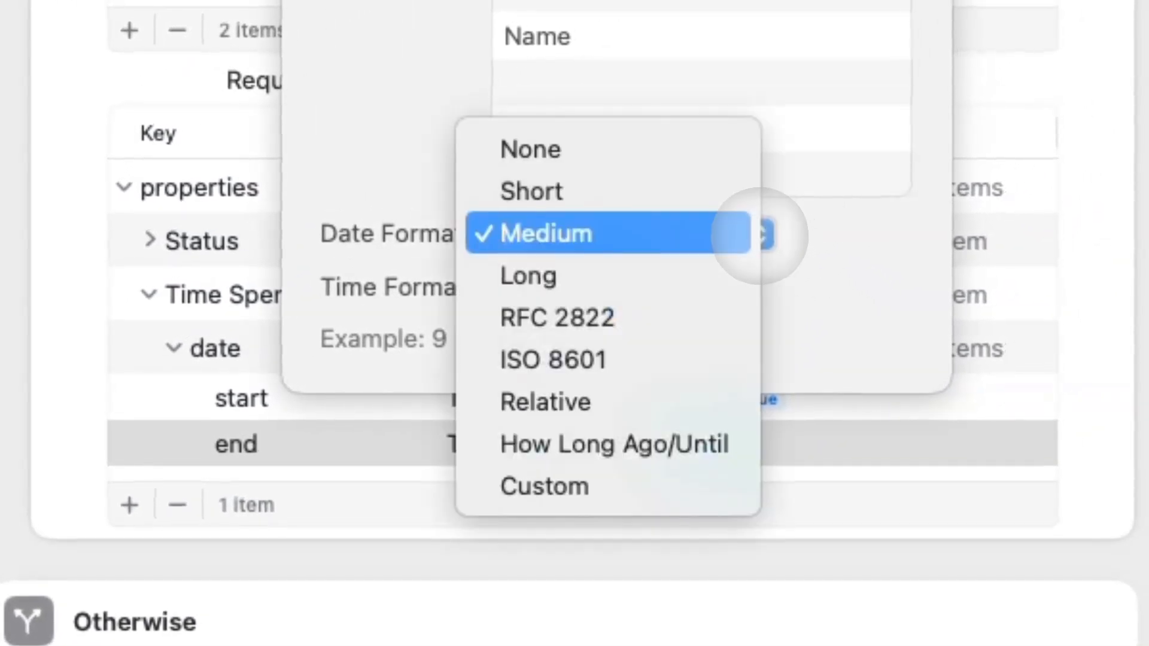
pyautogui.click(706, 358)
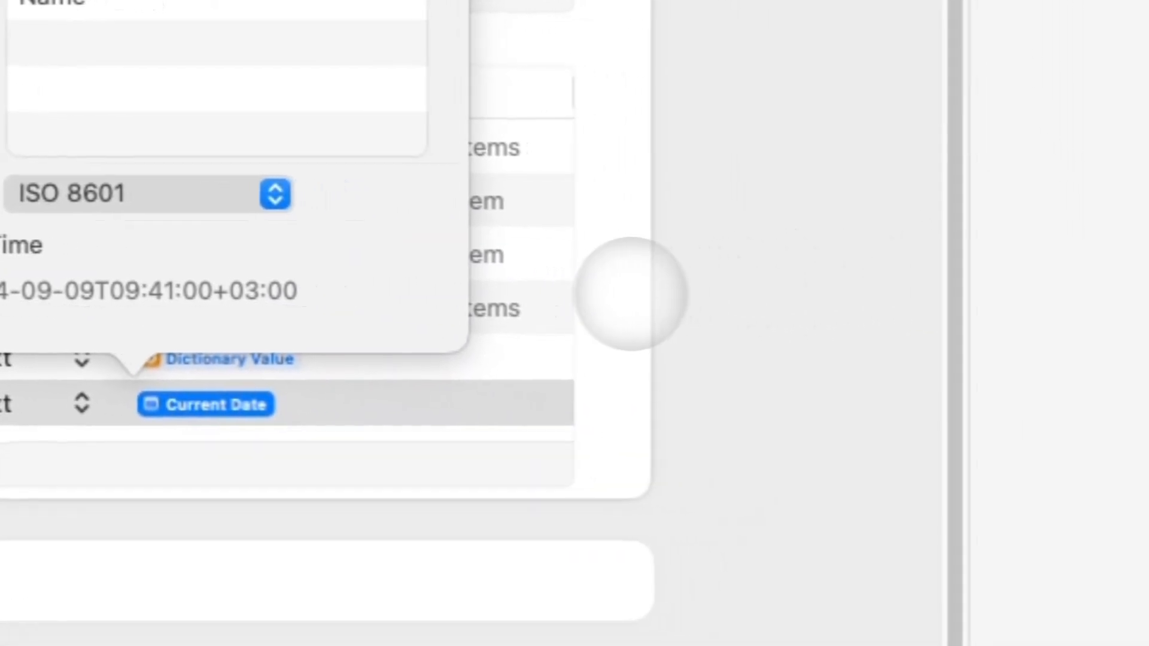
pyautogui.click(1092, 337)
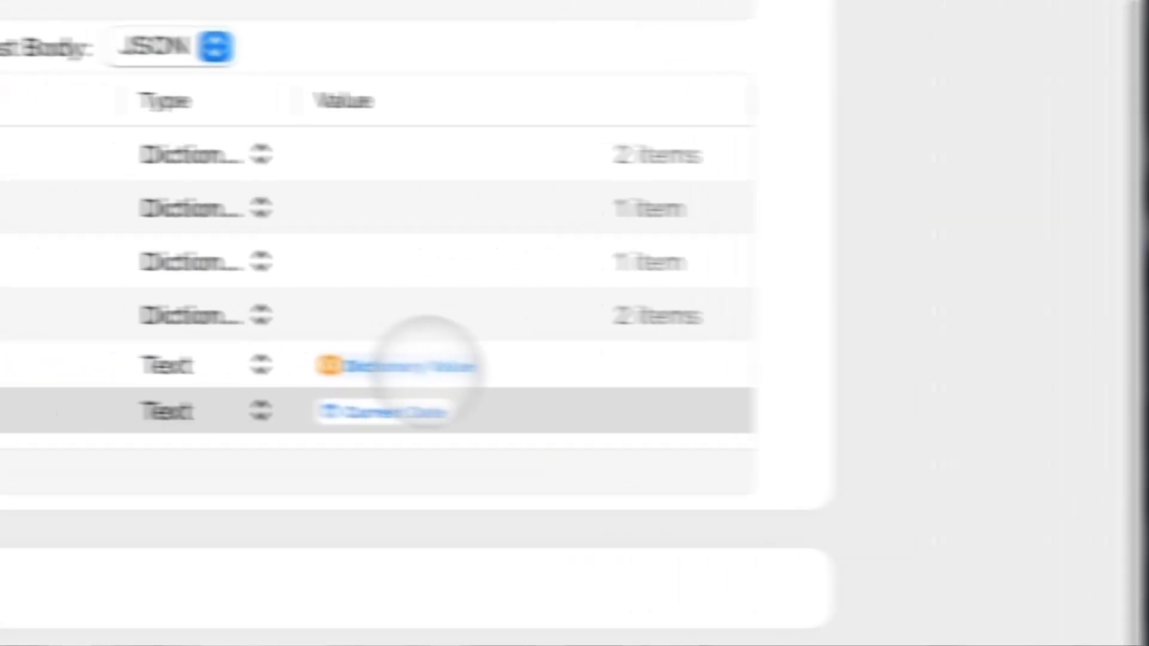
pyautogui.click(204, 403)
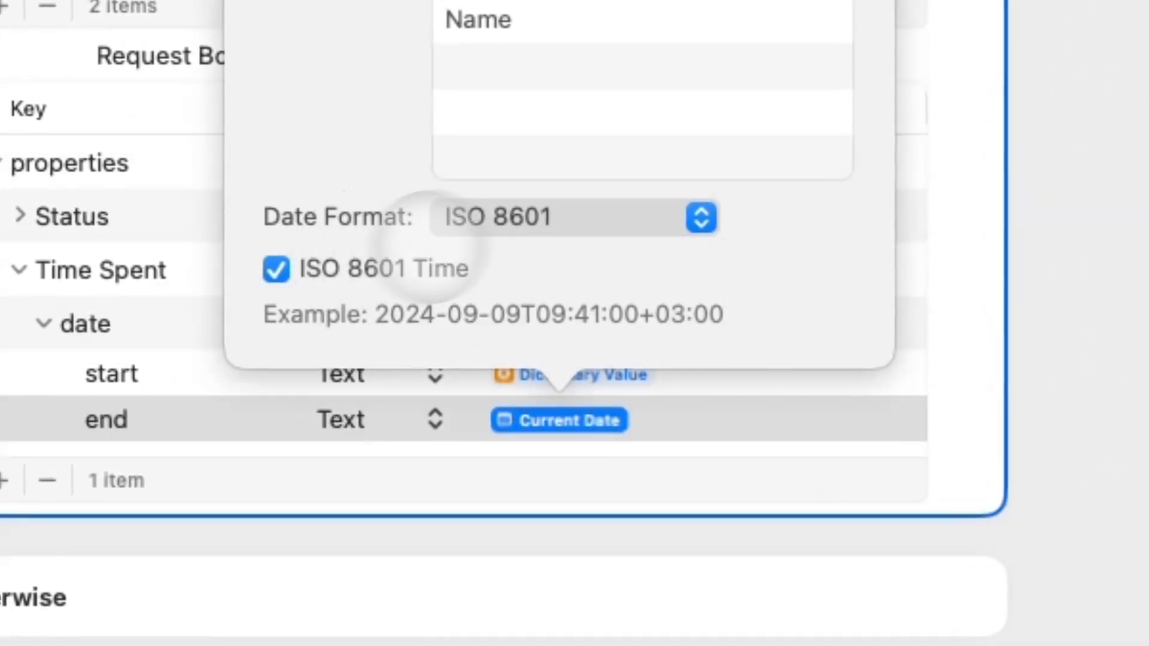
pyautogui.click(912, 266)
pyautogui.click(44, 324)
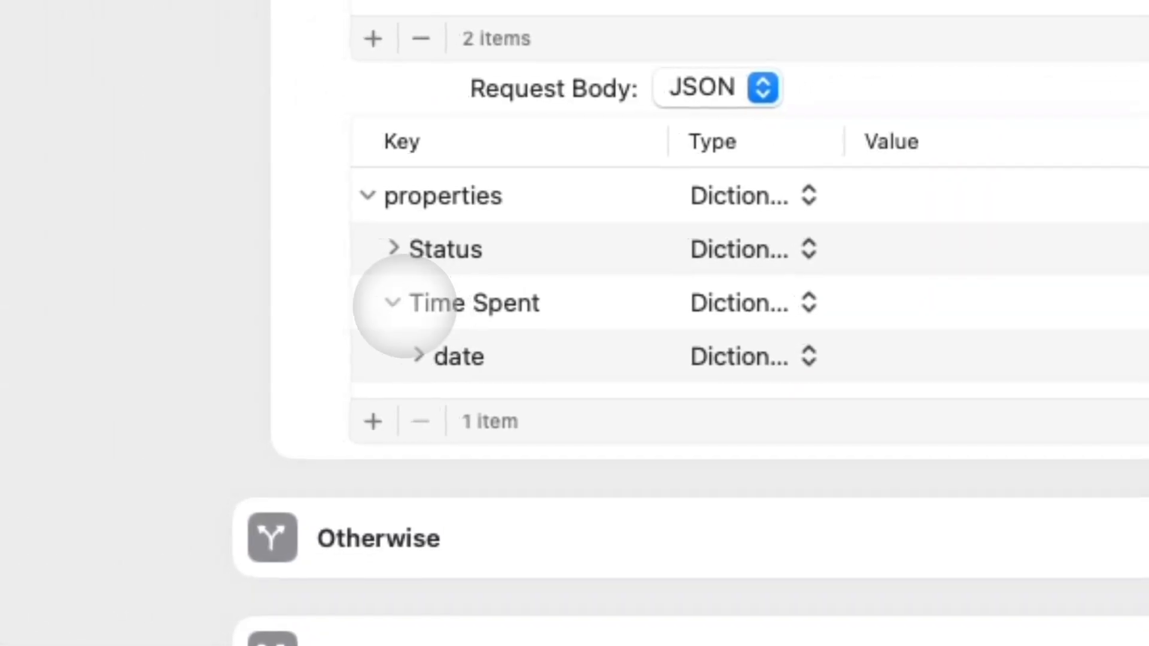
pyautogui.click(402, 304)
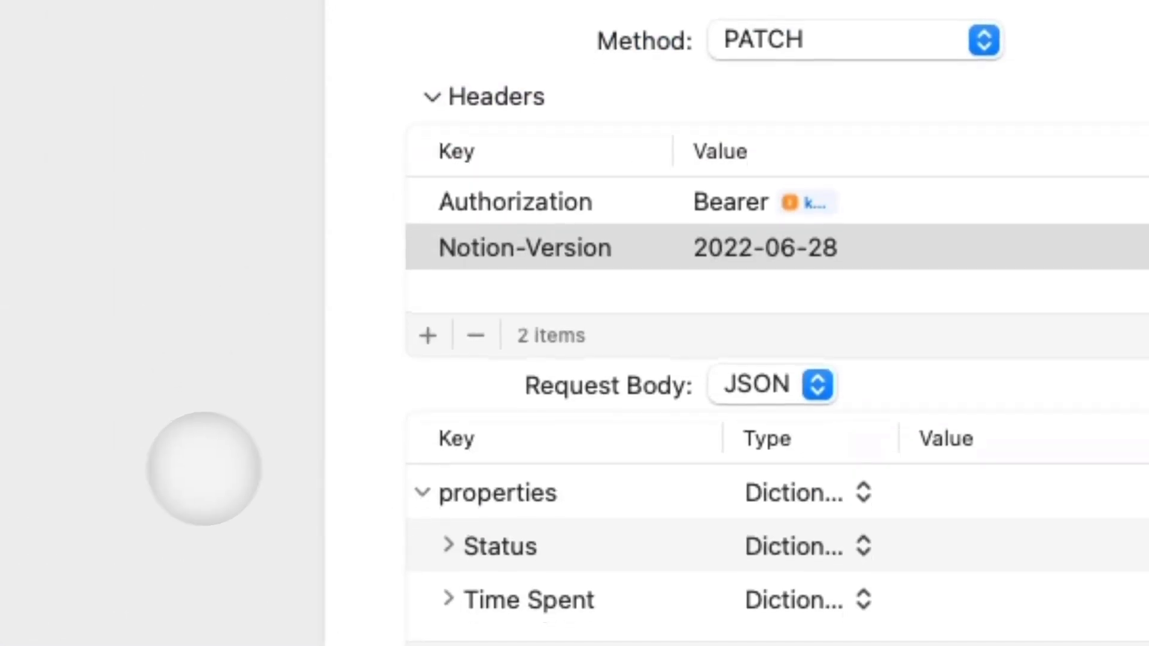
# Run the shortcut, always allowing it to contact Notion, so the Test 3 entry becomes Done.
pyautogui.scroll(12, 293, 411)
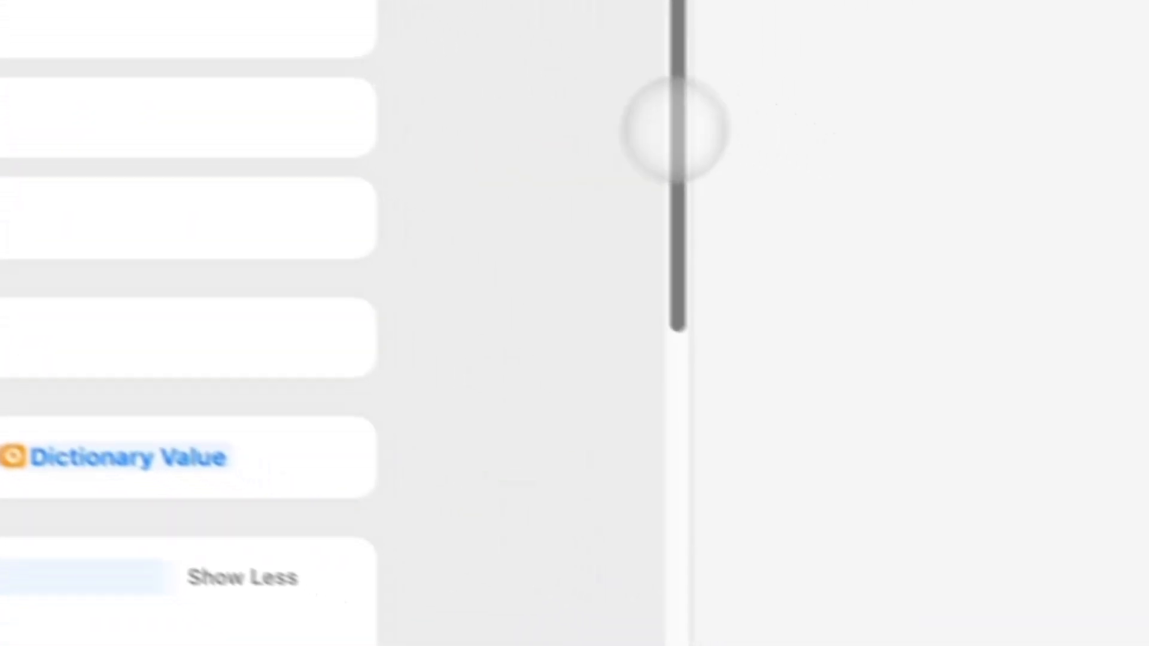
pyautogui.moveTo(674, 130); pyautogui.dragTo(585, 554)
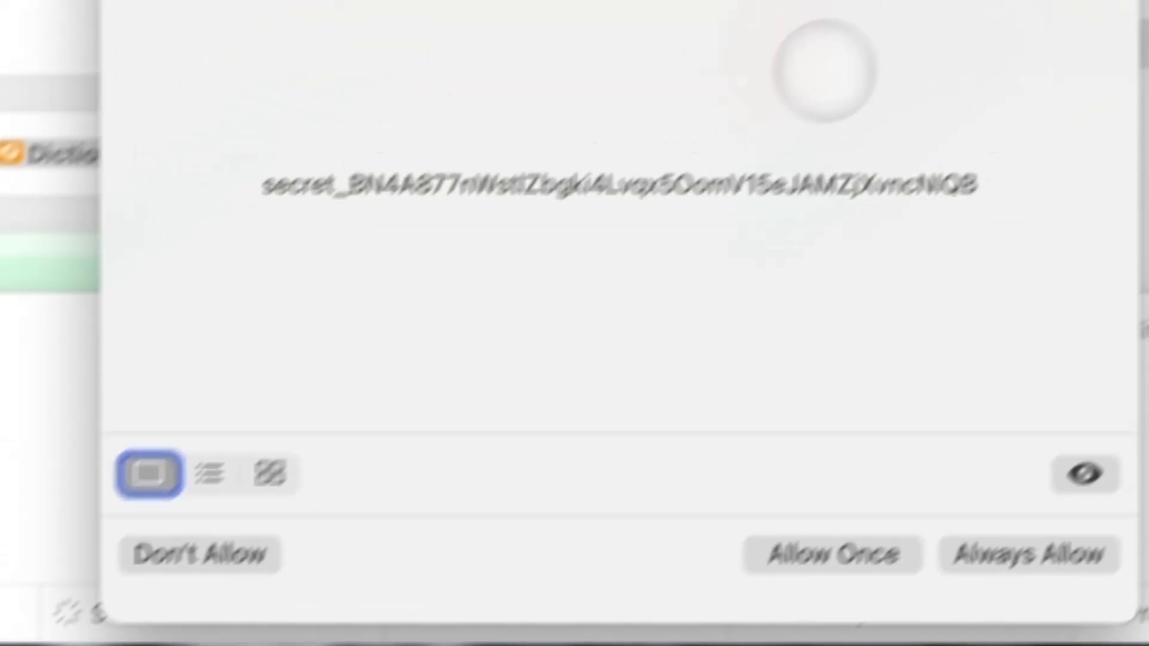
pyautogui.click(990, 553)
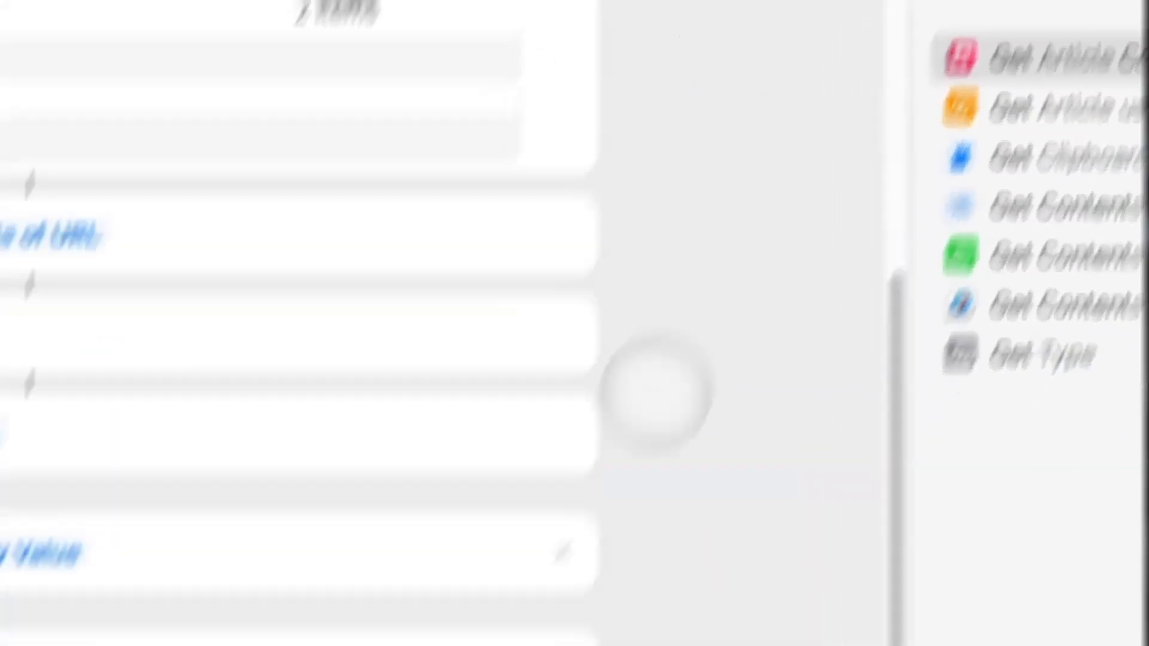
# Add a 'No In Progress Time Entries' alert in the If's Otherwise branch.
pyautogui.click(422, 254)
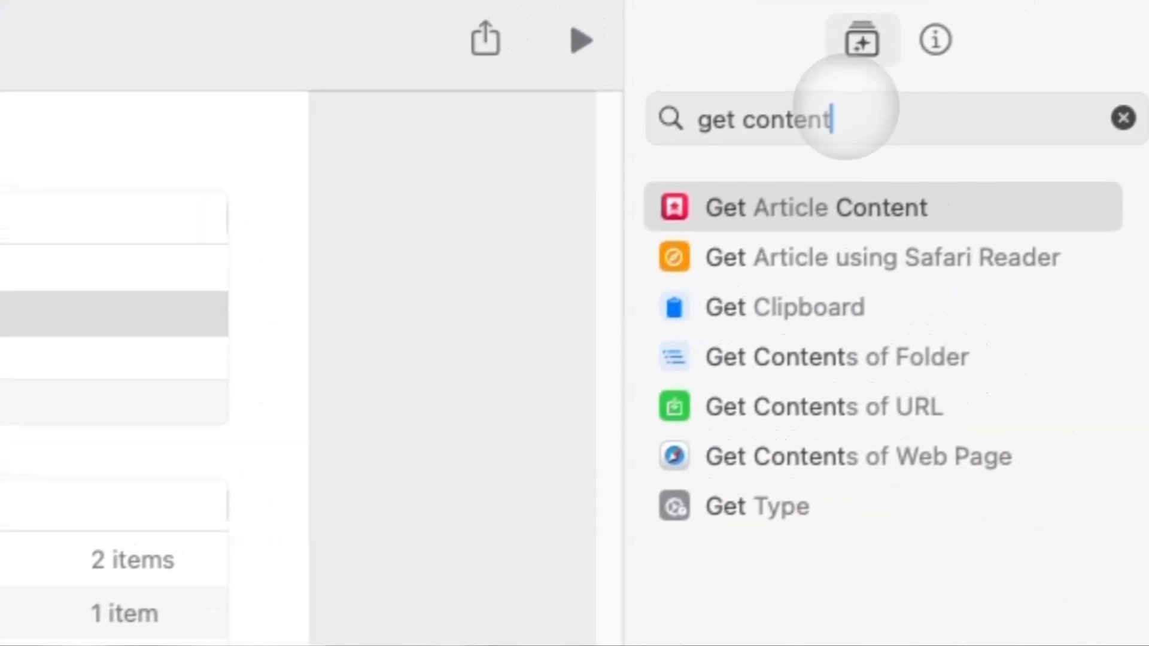
pyautogui.tripleClick(845, 107)
pyautogui.write('show')
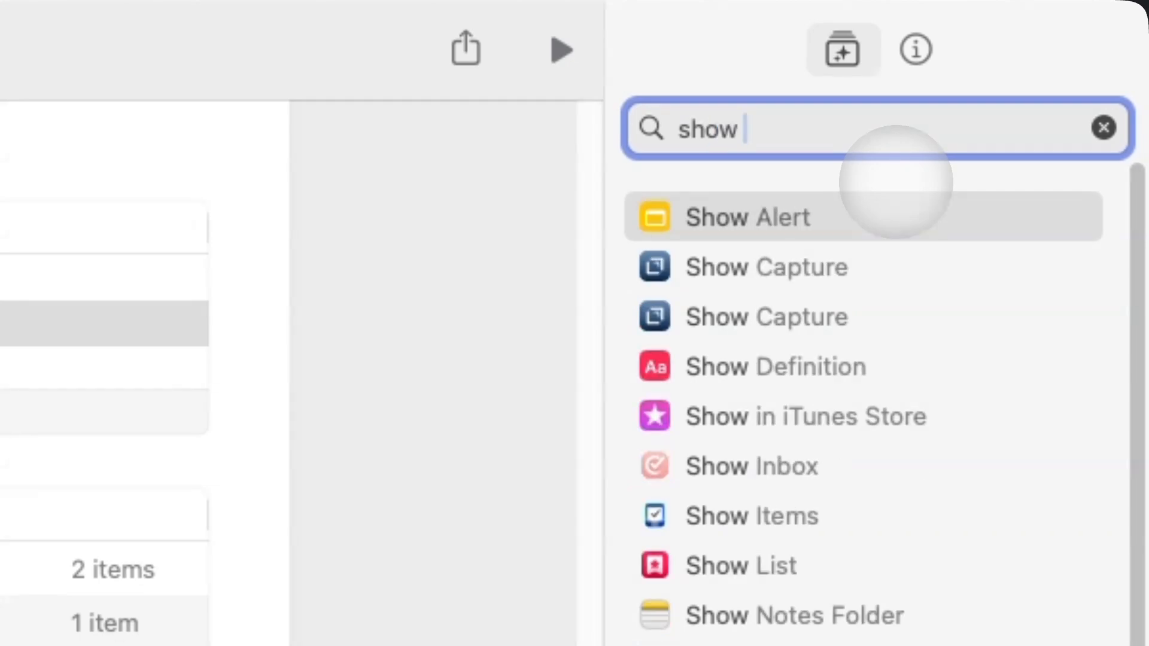
pyautogui.moveTo(809, 223); pyautogui.dragTo(158, 484)
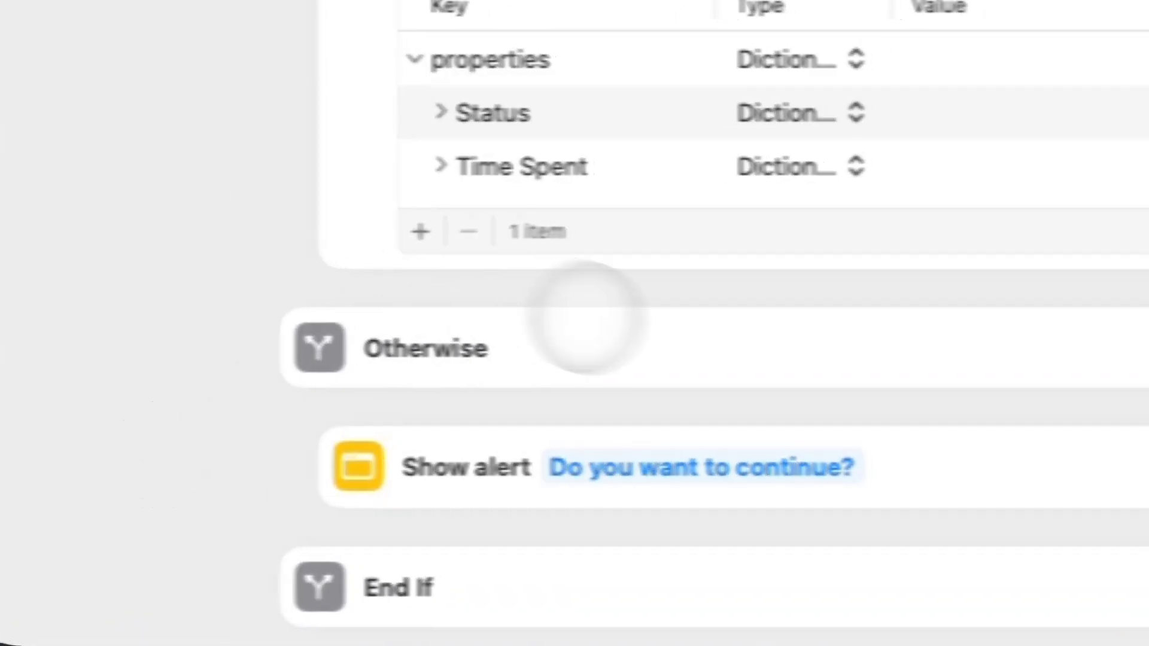
pyautogui.click(774, 481)
pyautogui.press('super+a')
pyautogui.write('No')
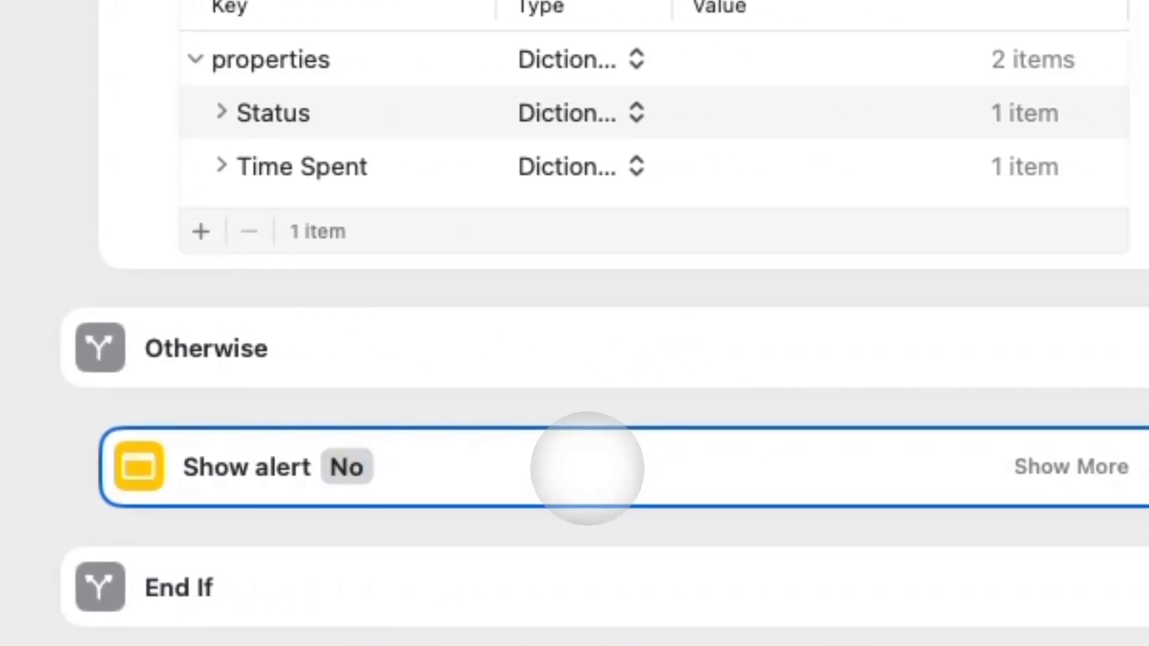
pyautogui.write(' In Progress Time Entries')
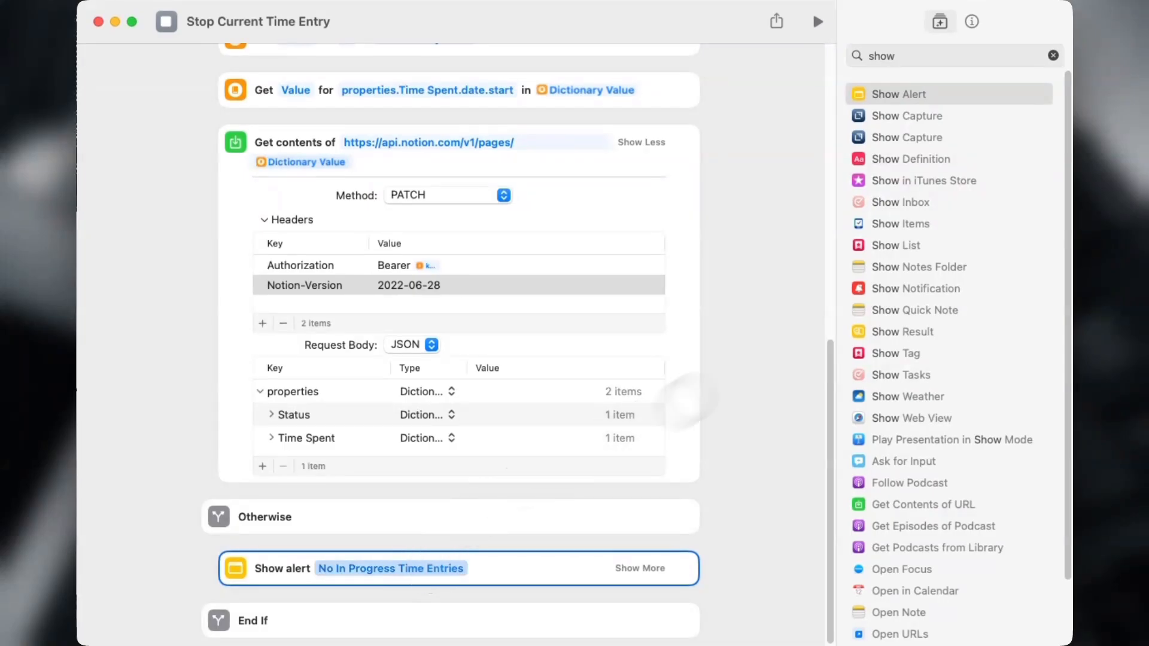
# Test-run the shortcut, then remove the alert and Otherwise branch and run it again.
pyautogui.click(816, 20)
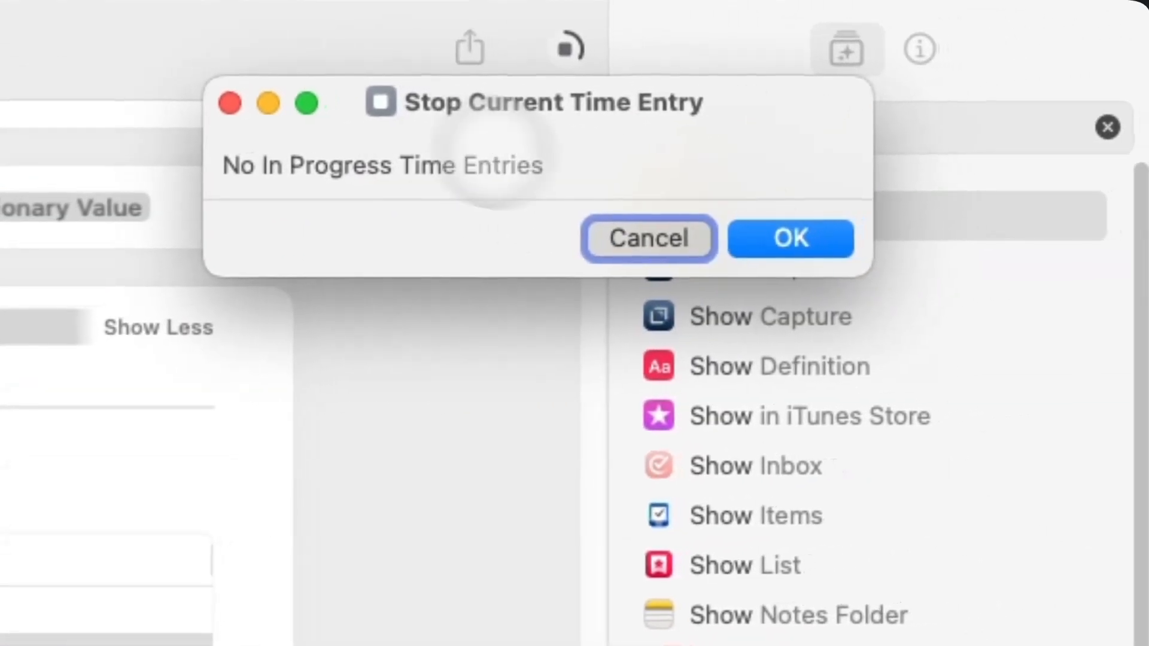
pyautogui.click(877, 234)
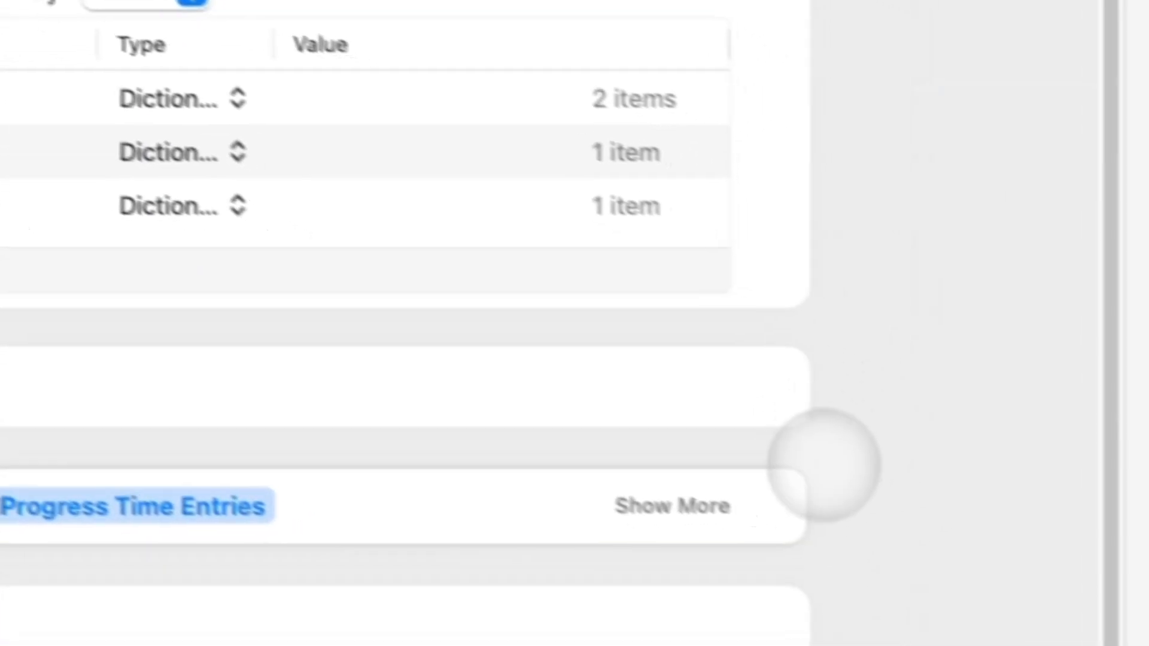
pyautogui.click(871, 603)
pyautogui.click(871, 603)
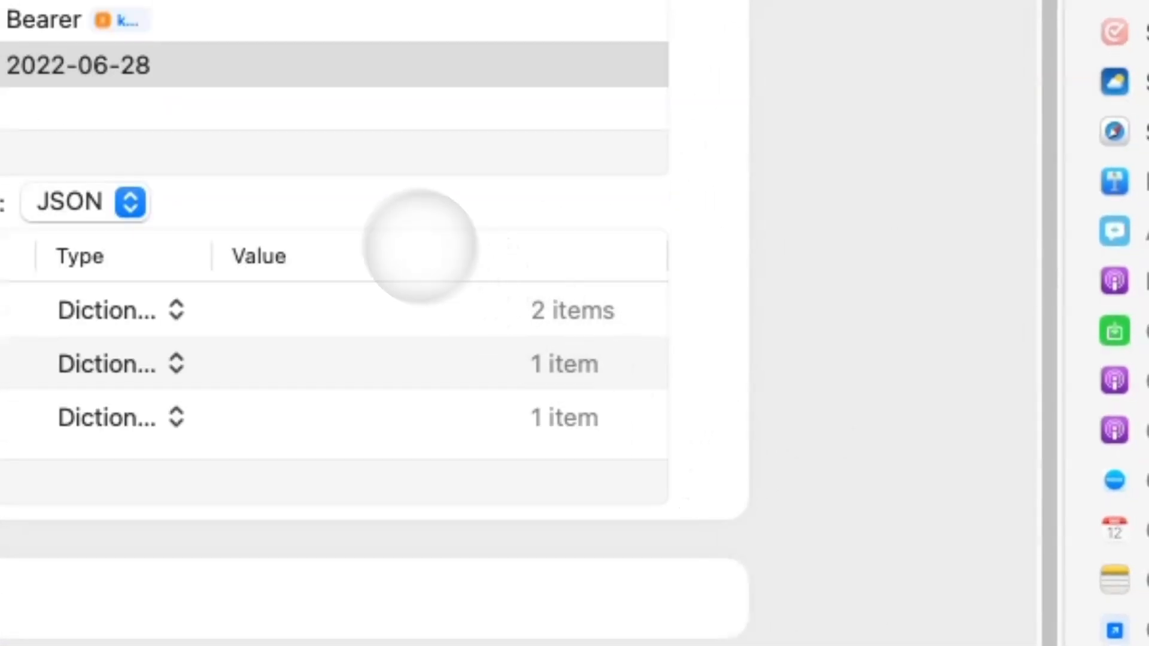
pyautogui.scroll(5, 664, 126)
pyautogui.scroll(-5, 665, 132)
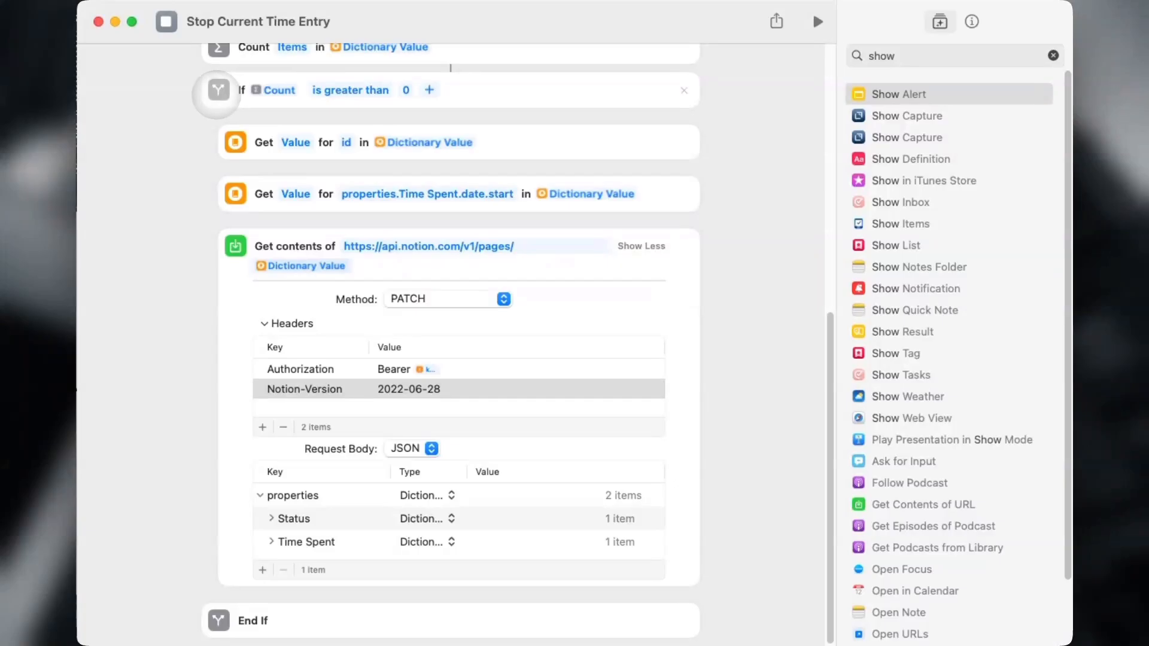
pyautogui.scroll(6, 654, 270)
pyautogui.scroll(-6, 662, 226)
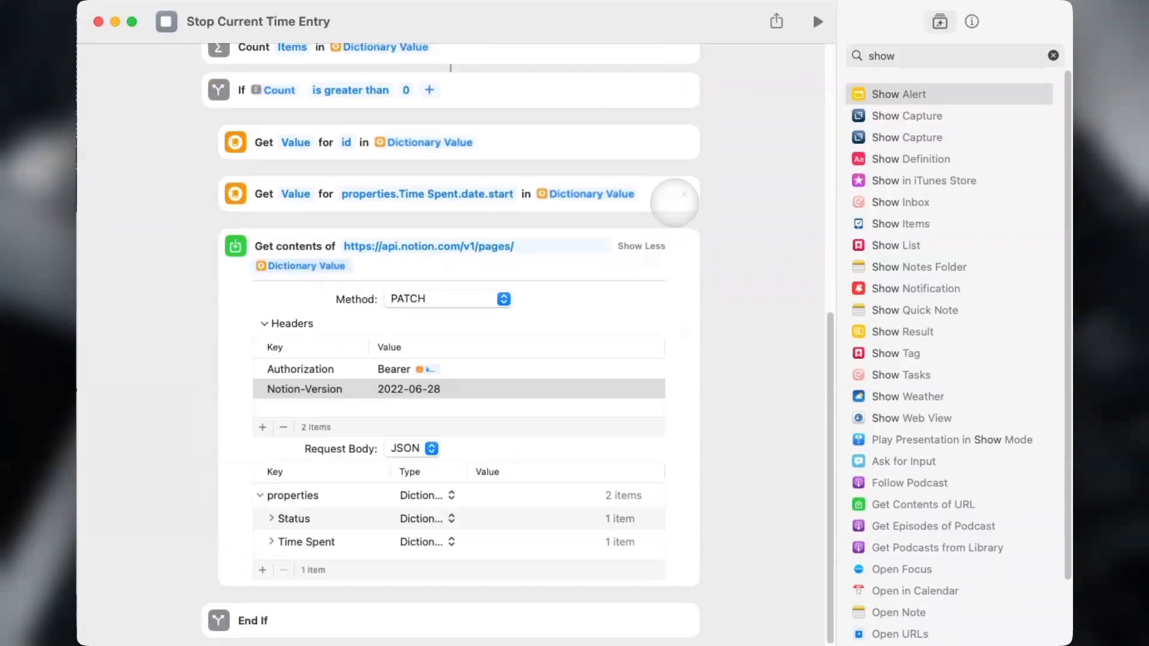
pyautogui.scroll(6, 676, 219)
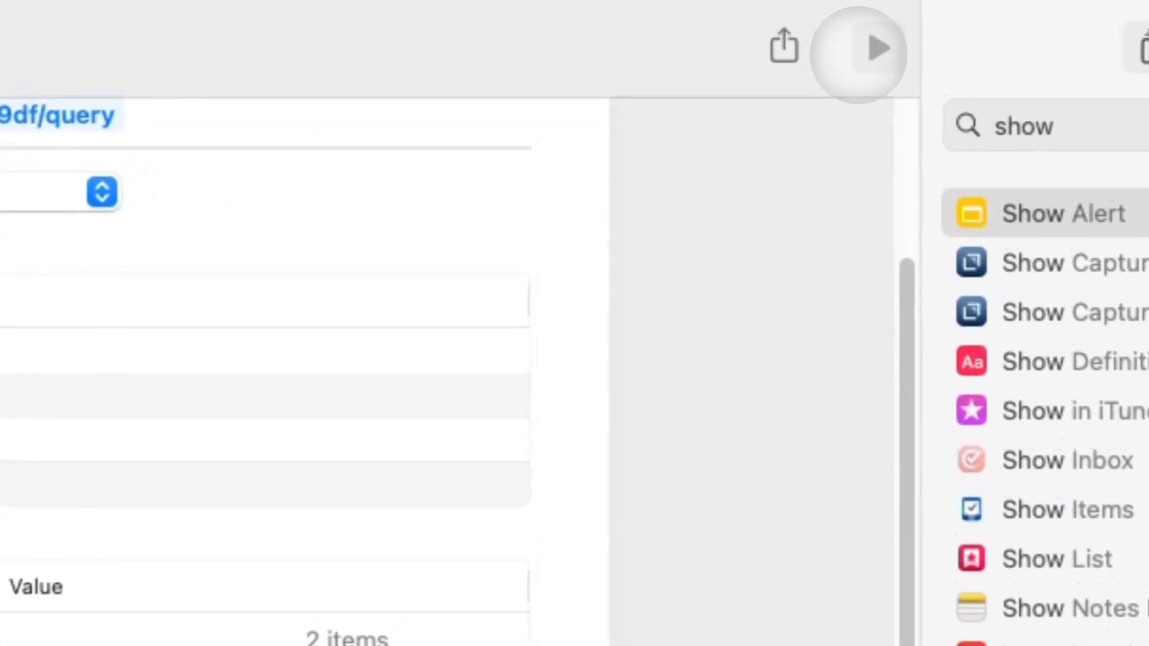
pyautogui.click(818, 21)
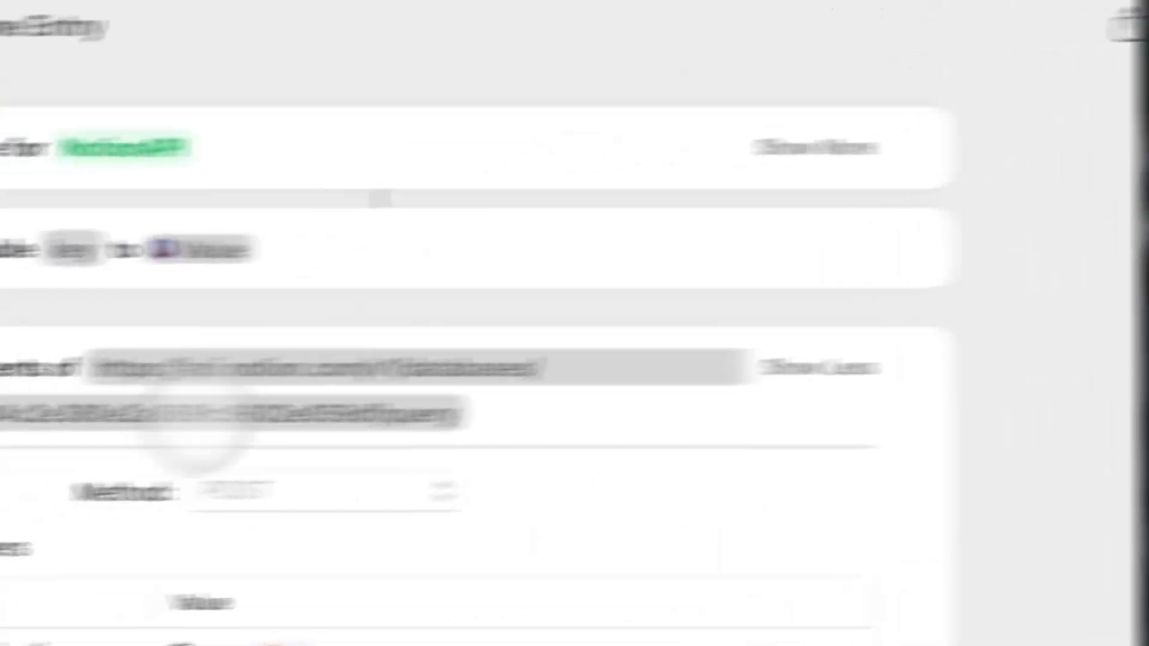
pyautogui.scroll(3, 295, 488)
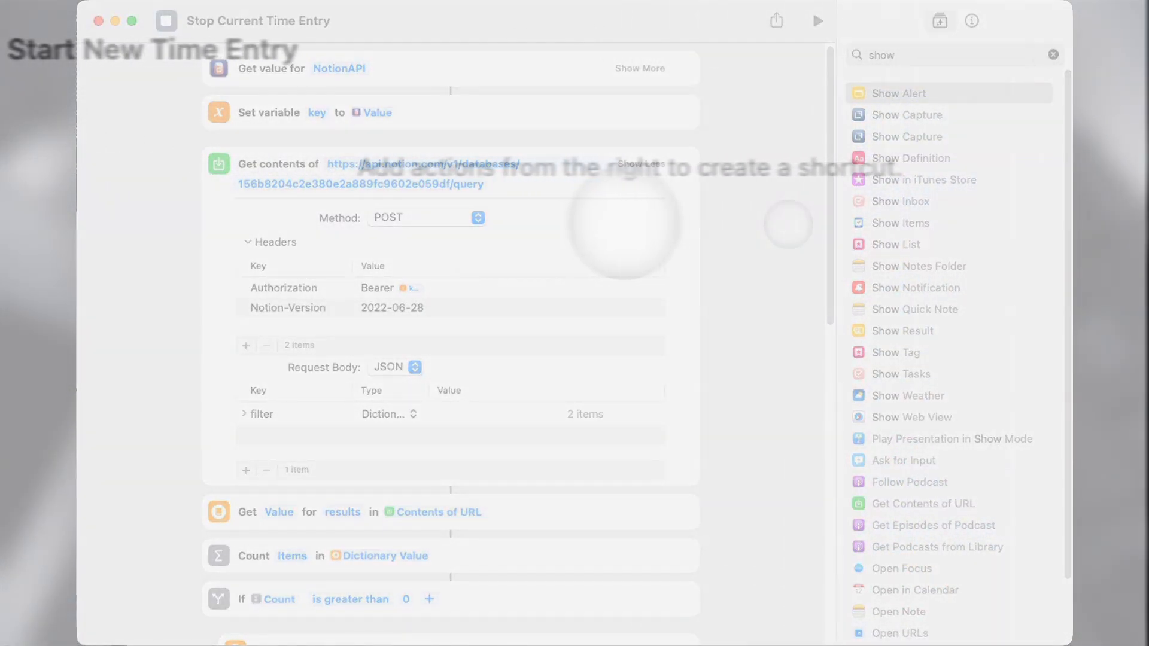
# Add a Get Value action reading the NotionAPI key and store it in a variable named key.
pyautogui.click(162, 50)
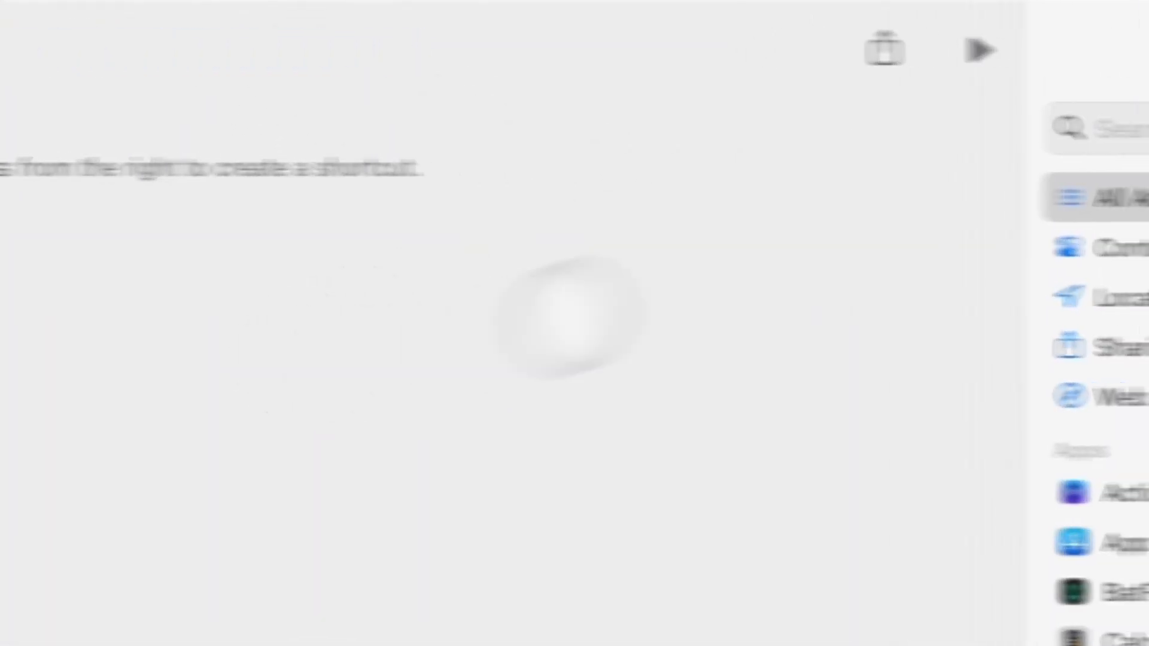
pyautogui.click(871, 120)
pyautogui.write('get value')
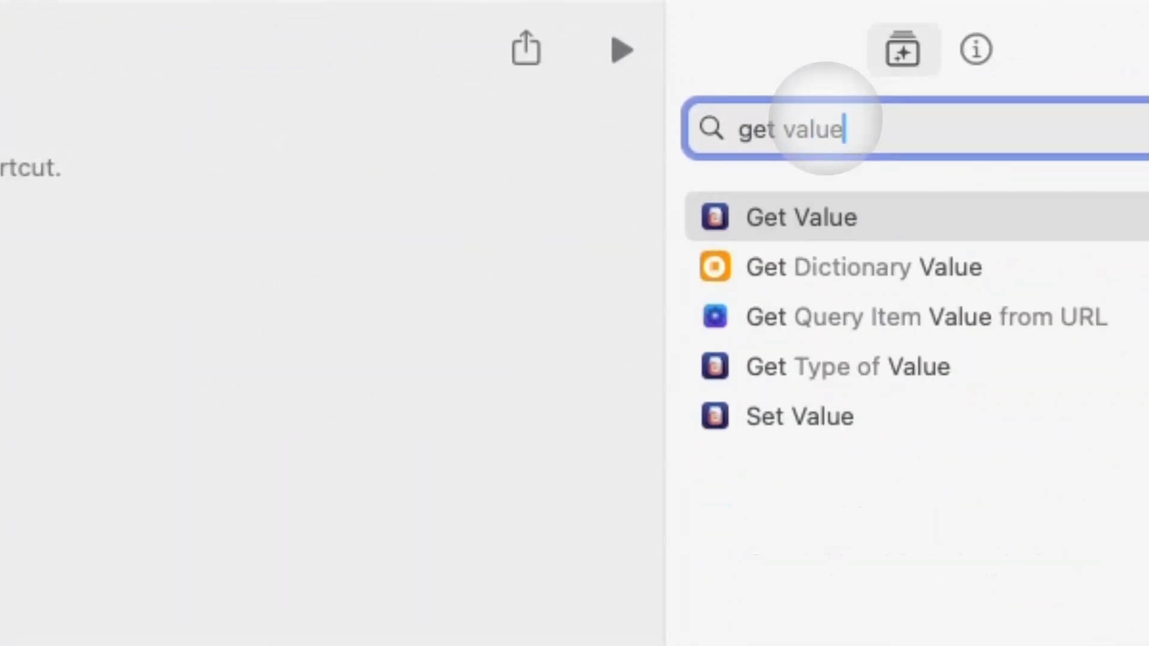
pyautogui.click(844, 210)
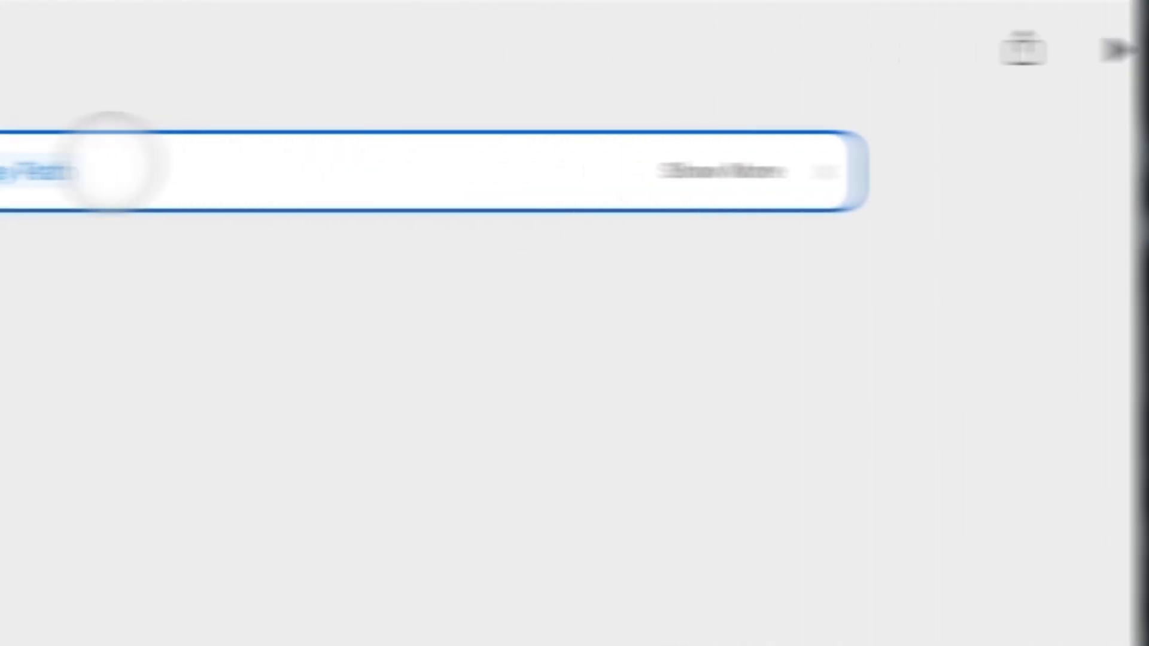
pyautogui.click(285, 167)
pyautogui.write('NotionAPI')
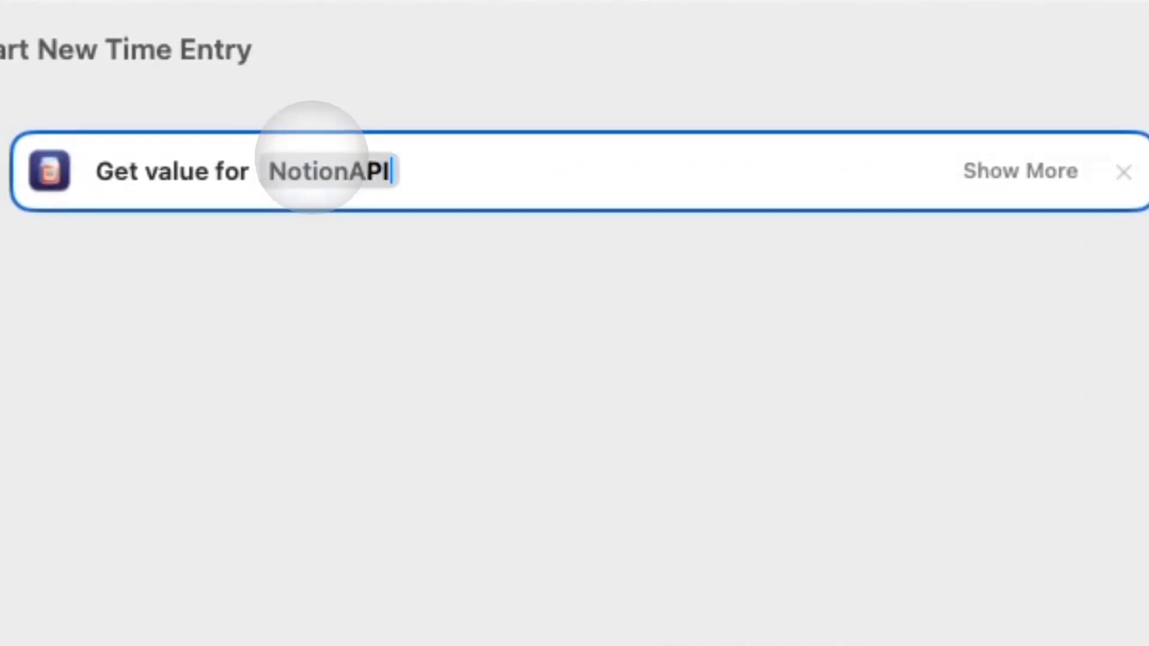
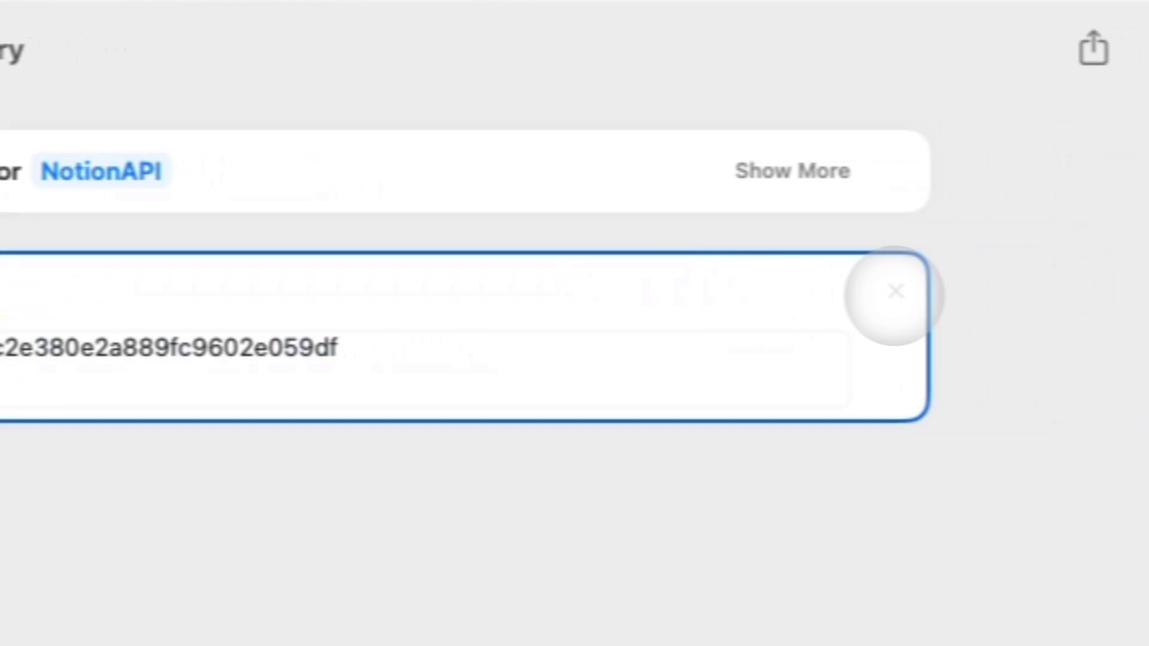
pyautogui.click(1123, 291)
pyautogui.click(331, 274)
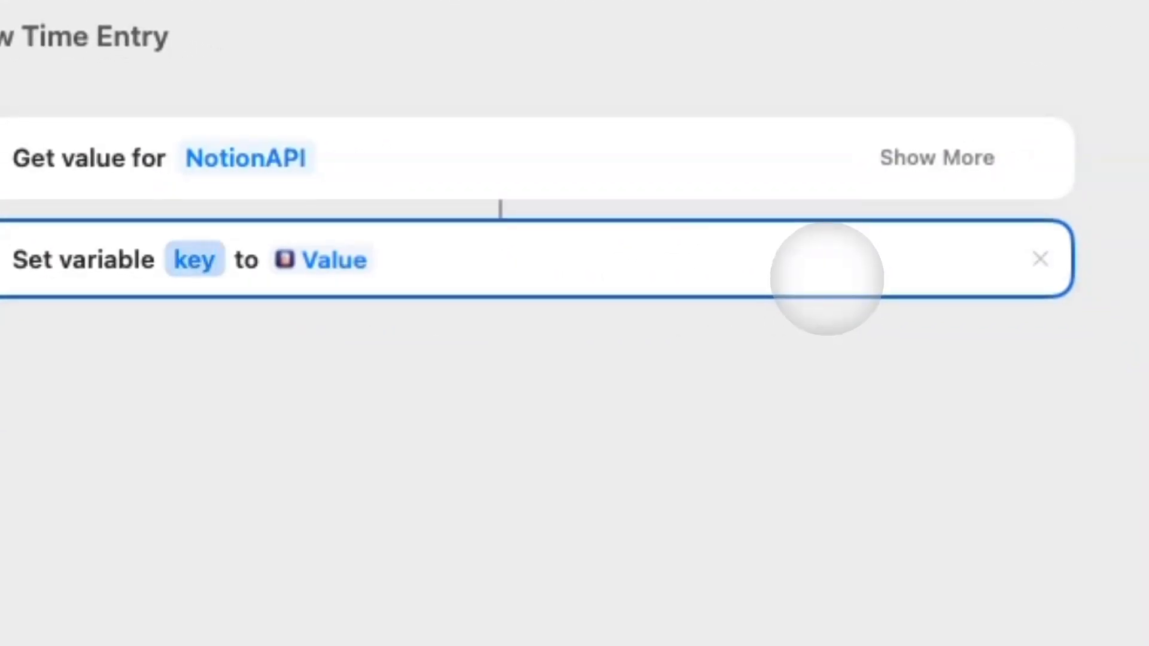
# Add a Run Shortcut action and search for the Stop Current Time Entry shortcut.
pyautogui.click(828, 448)
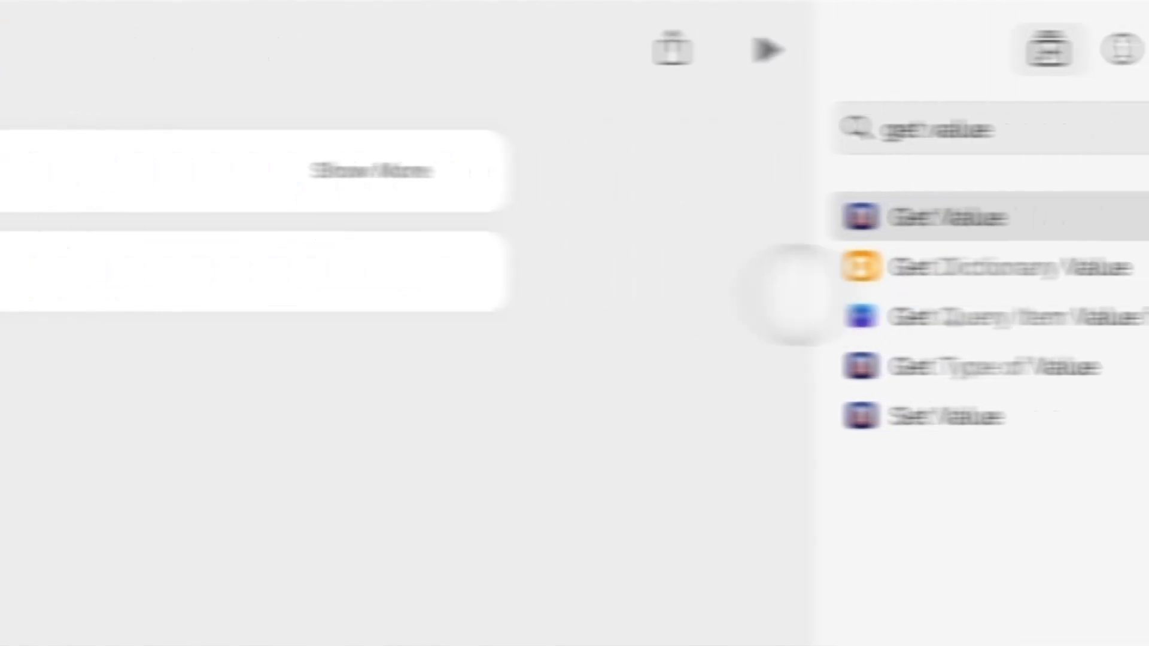
pyautogui.click(773, 130)
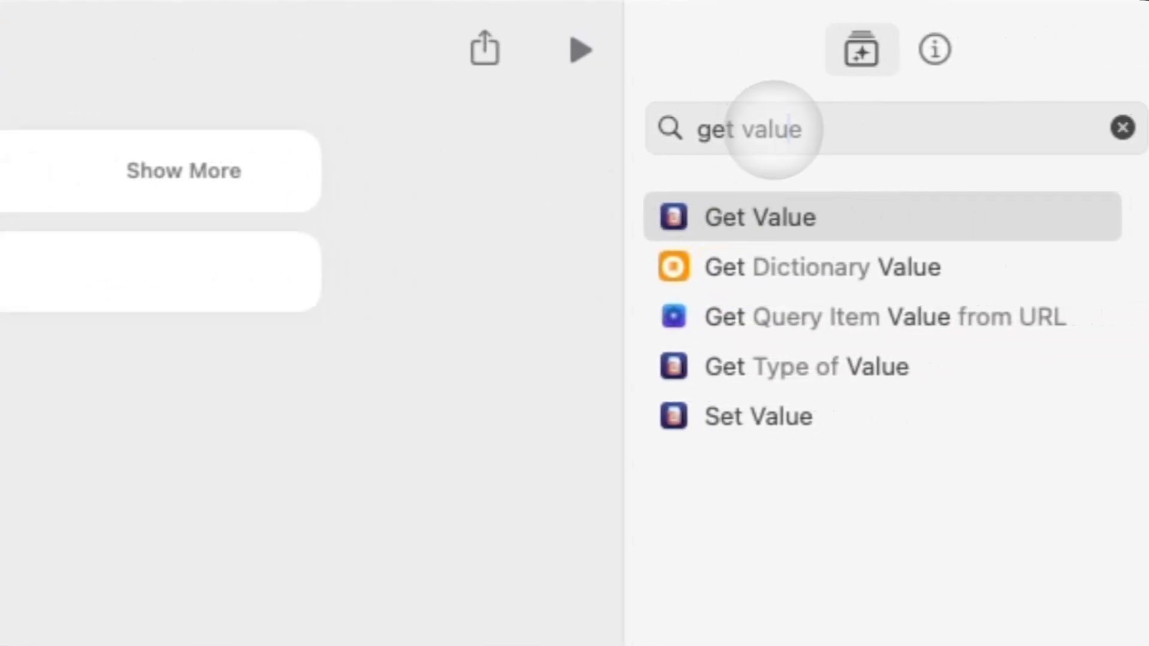
pyautogui.press('super+a')
pyautogui.press('BackSpace')
pyautogui.write('ru')
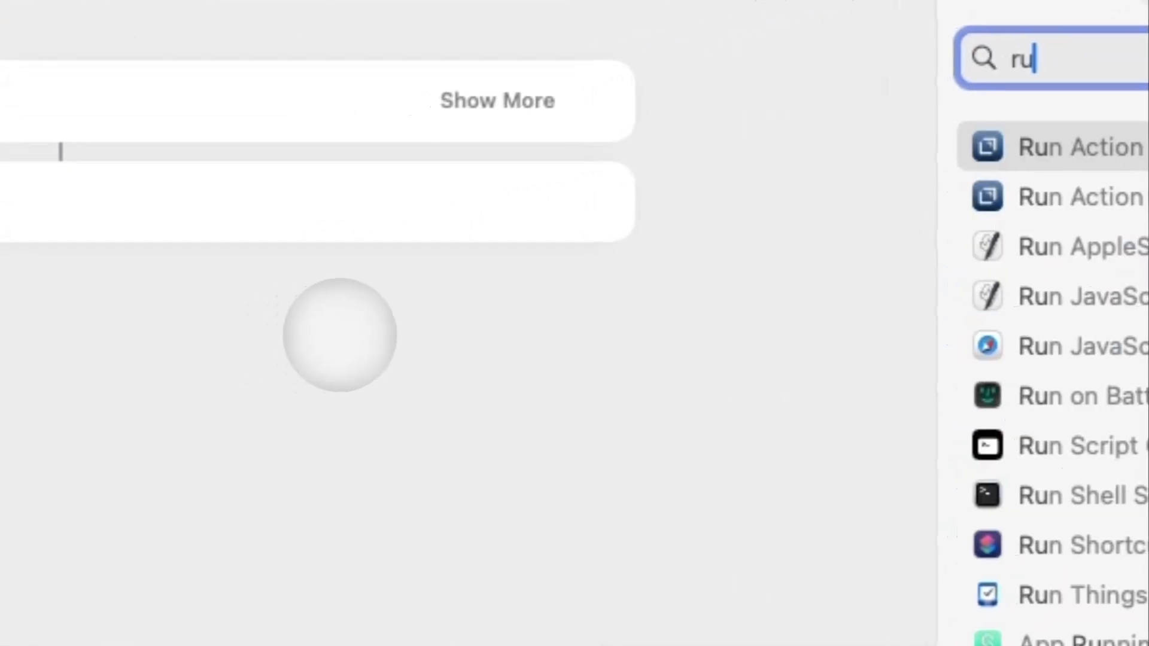
pyautogui.write('n sho')
pyautogui.doubleClick(1105, 141)
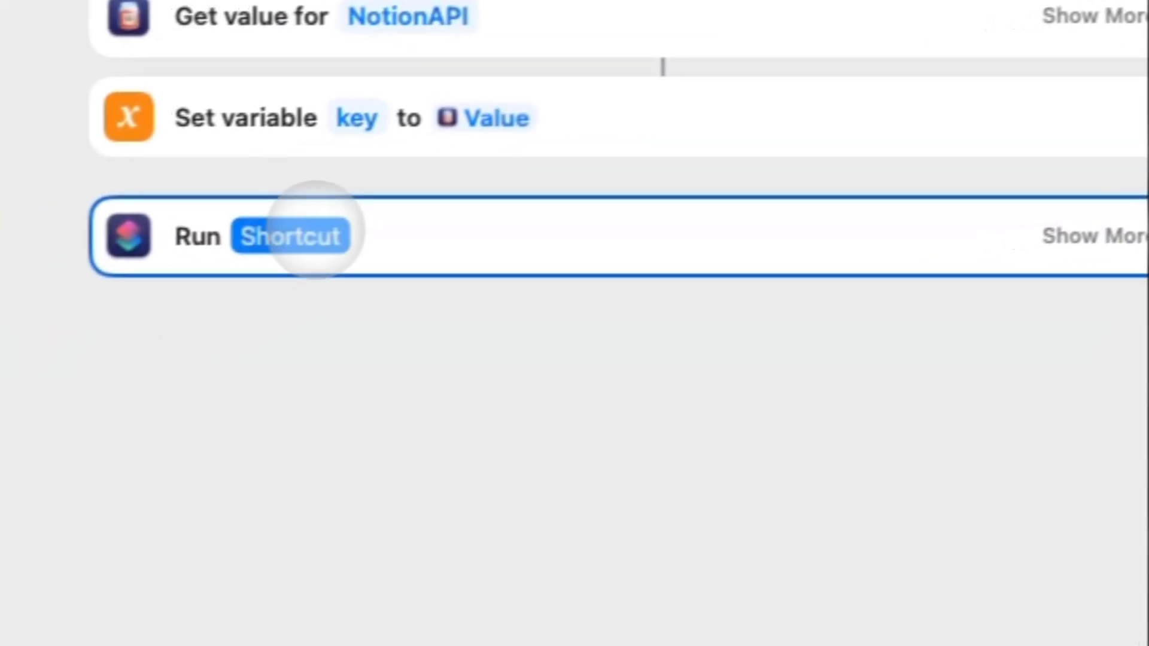
pyautogui.click(316, 229)
pyautogui.write('stop')
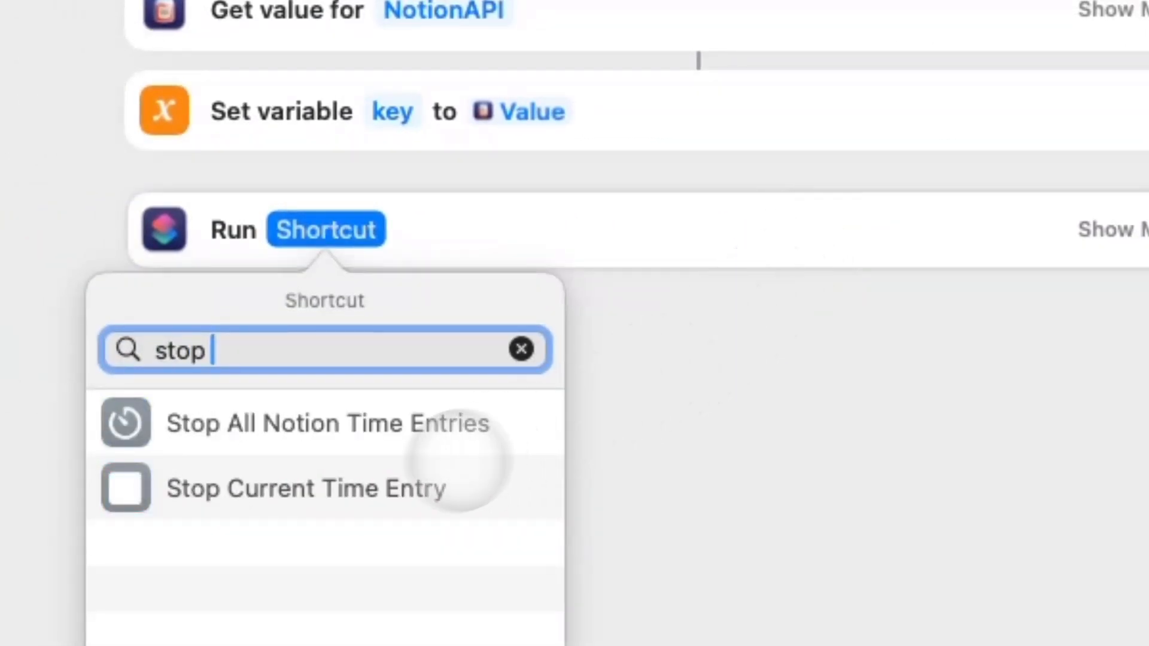
# Choose Stop Current Time Entry as the shortcut to run, then close the Notion window.
pyautogui.click(451, 473)
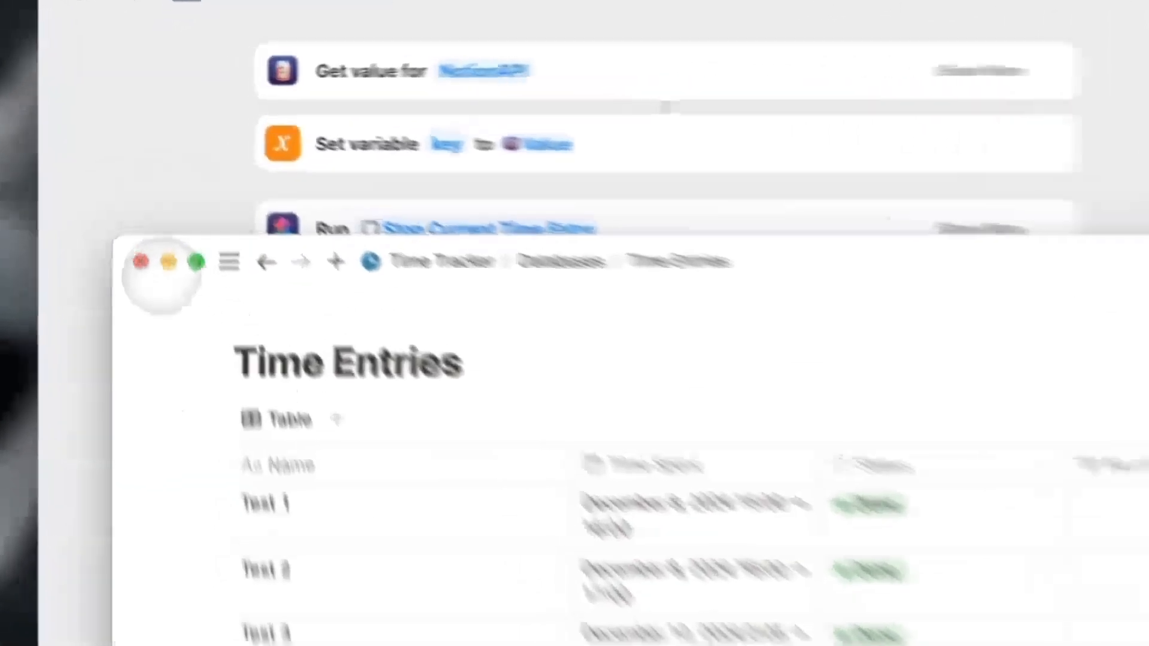
pyautogui.click(138, 189)
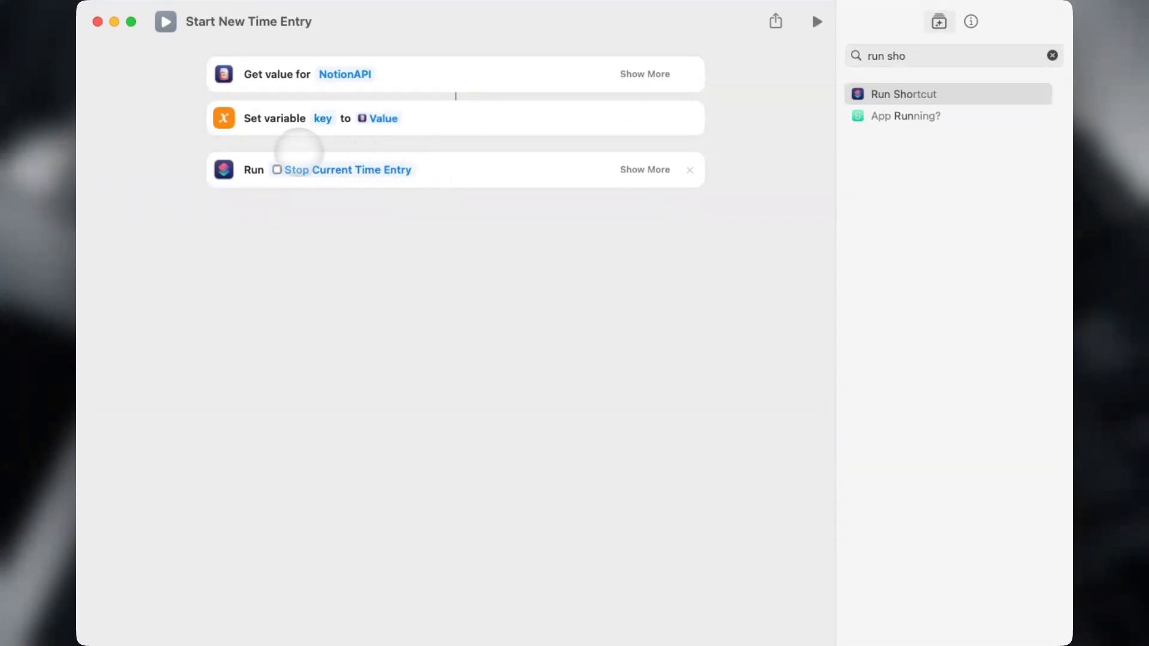
# Remove key as the input passed to the Stop Current Time Entry run step.
pyautogui.click(939, 55)
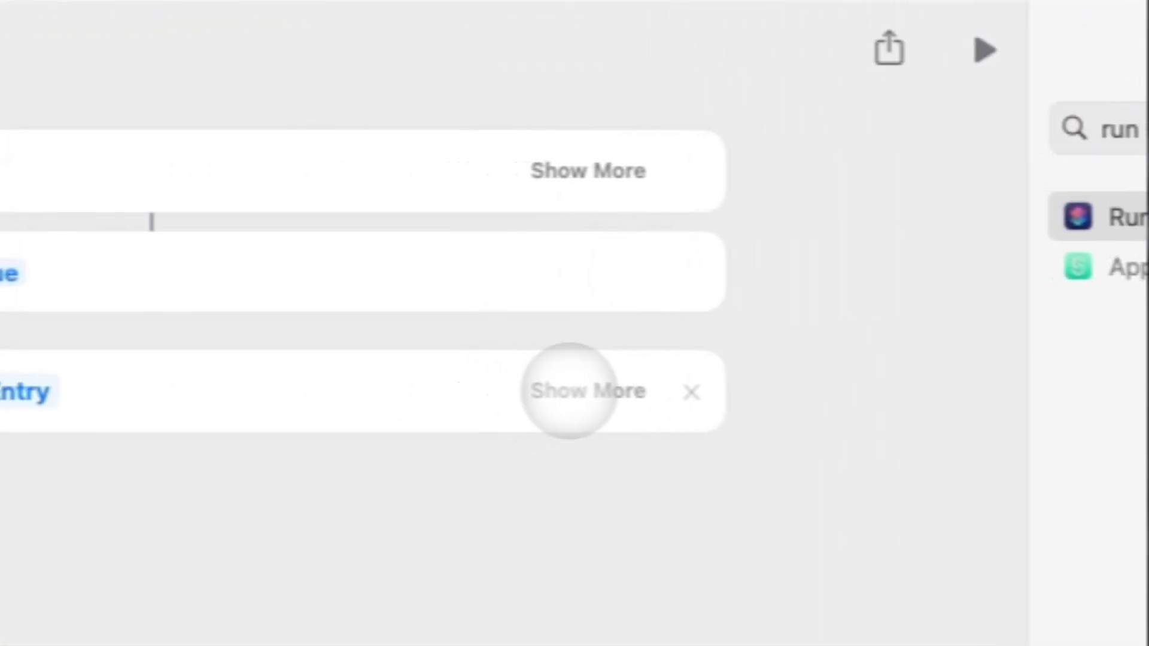
pyautogui.click(568, 390)
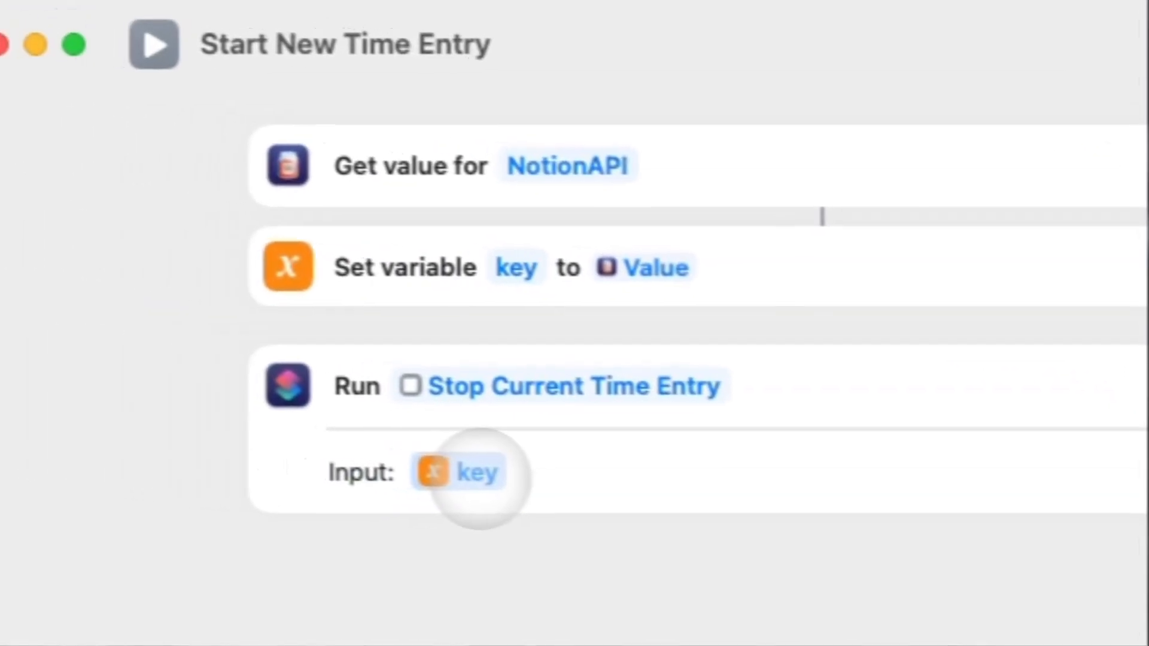
pyautogui.click(476, 472)
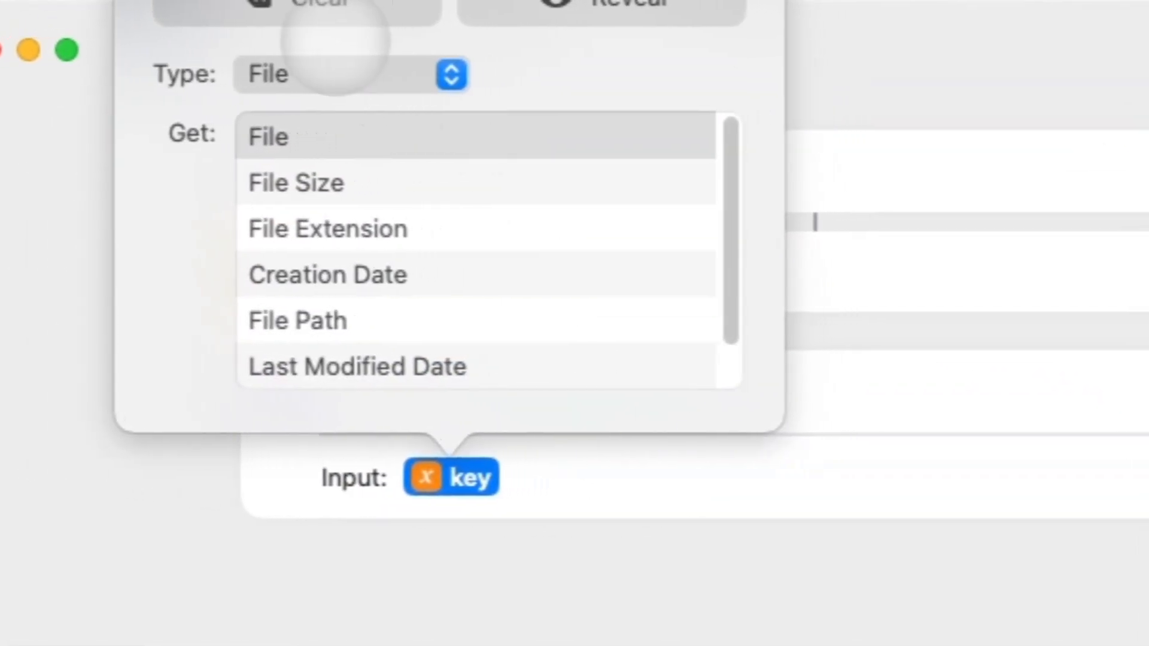
pyautogui.click(329, 15)
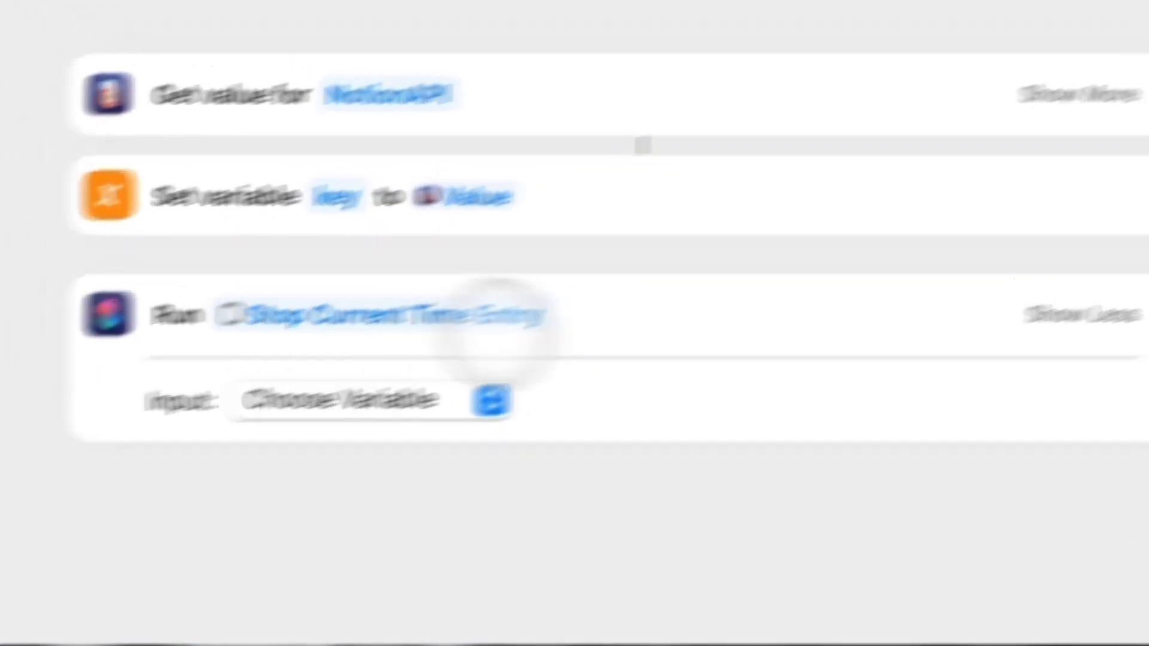
pyautogui.click(899, 163)
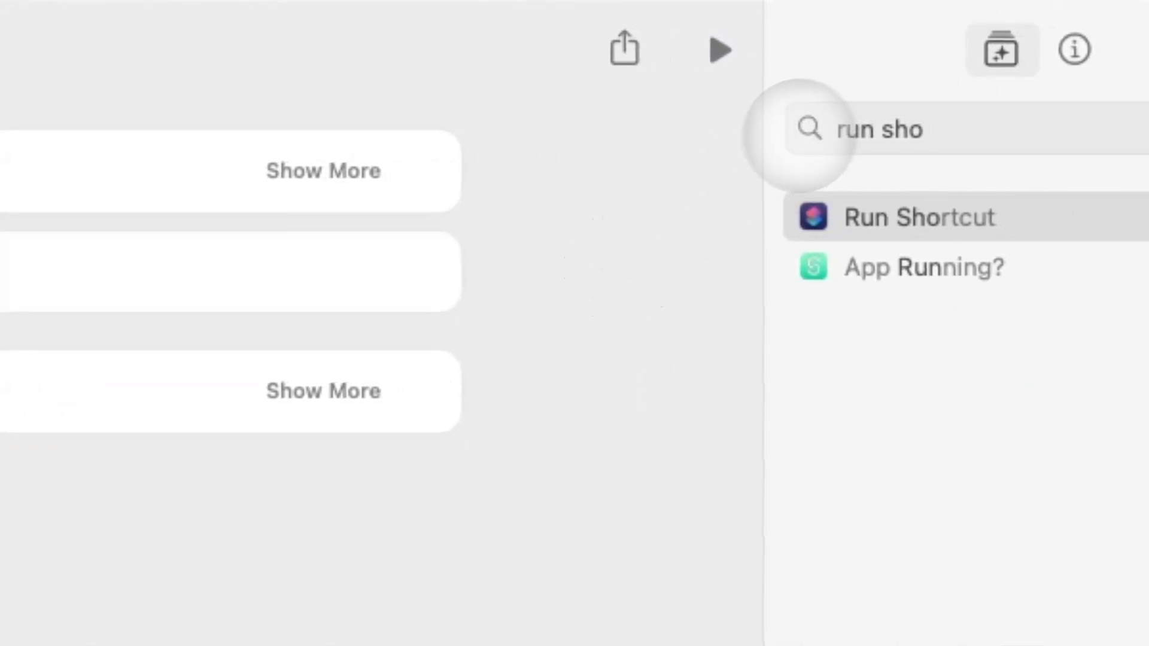
pyautogui.click(892, 129)
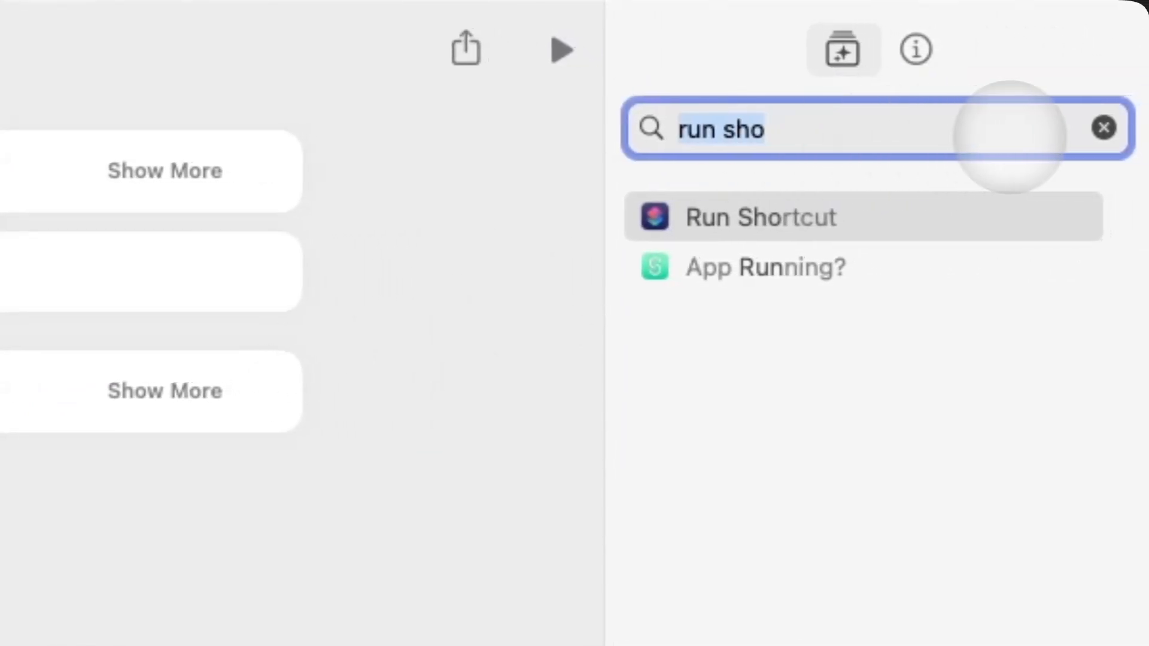
pyautogui.write('get conten')
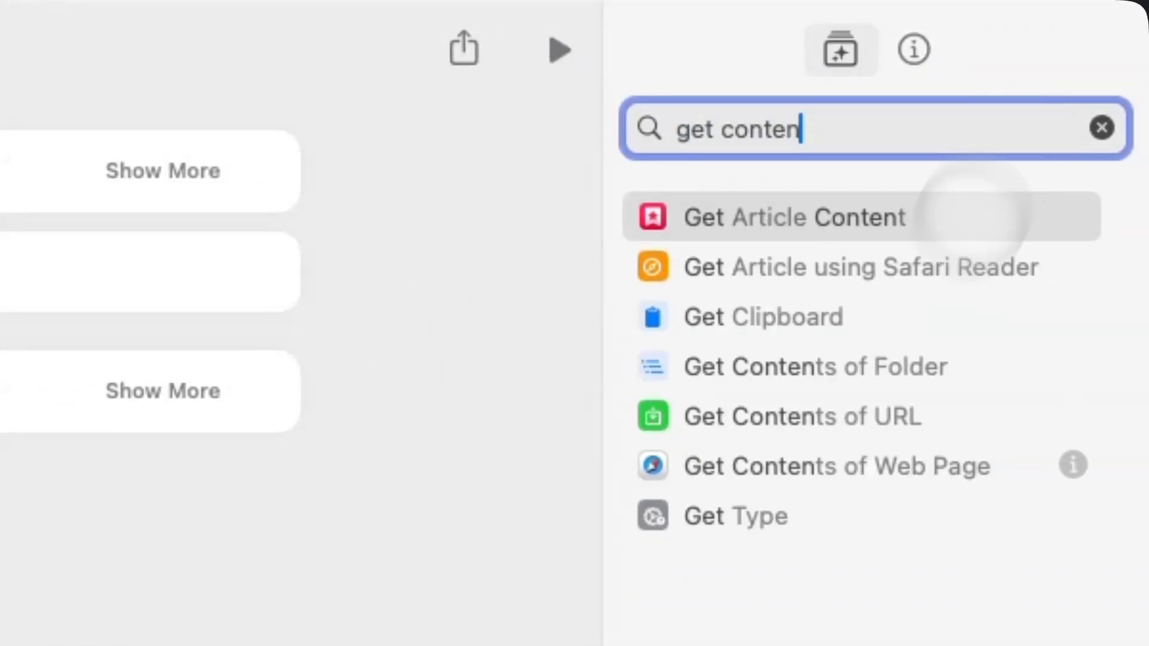
pyautogui.click(847, 382)
pyautogui.doubleClick(836, 401)
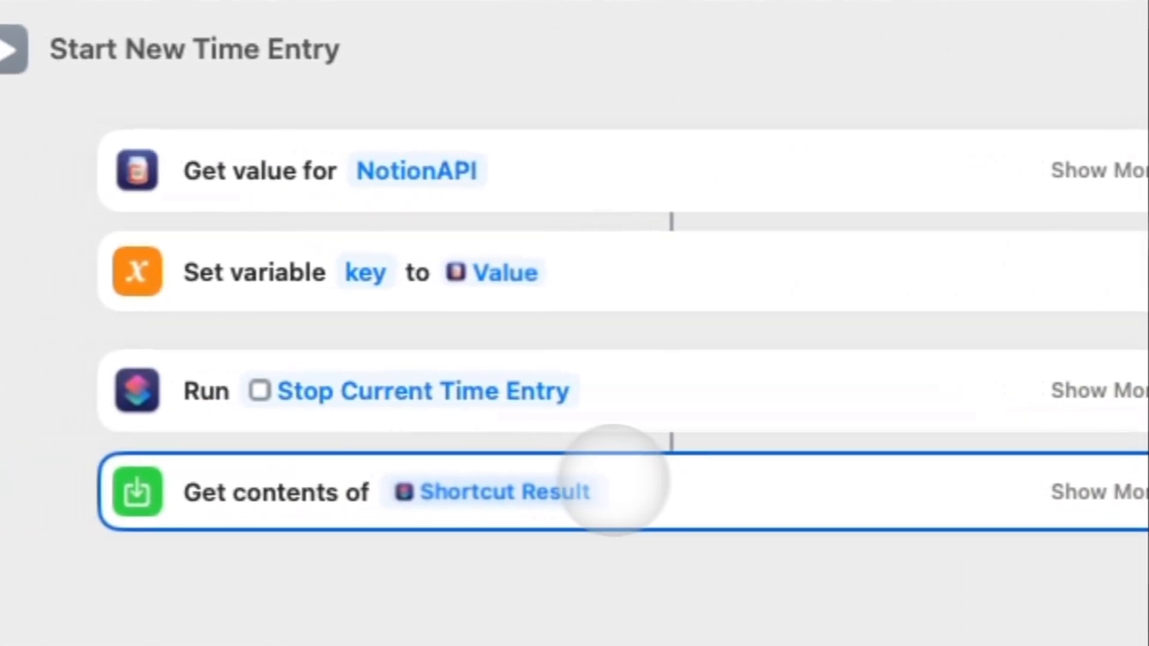
pyautogui.click(561, 482)
pyautogui.click(501, 3)
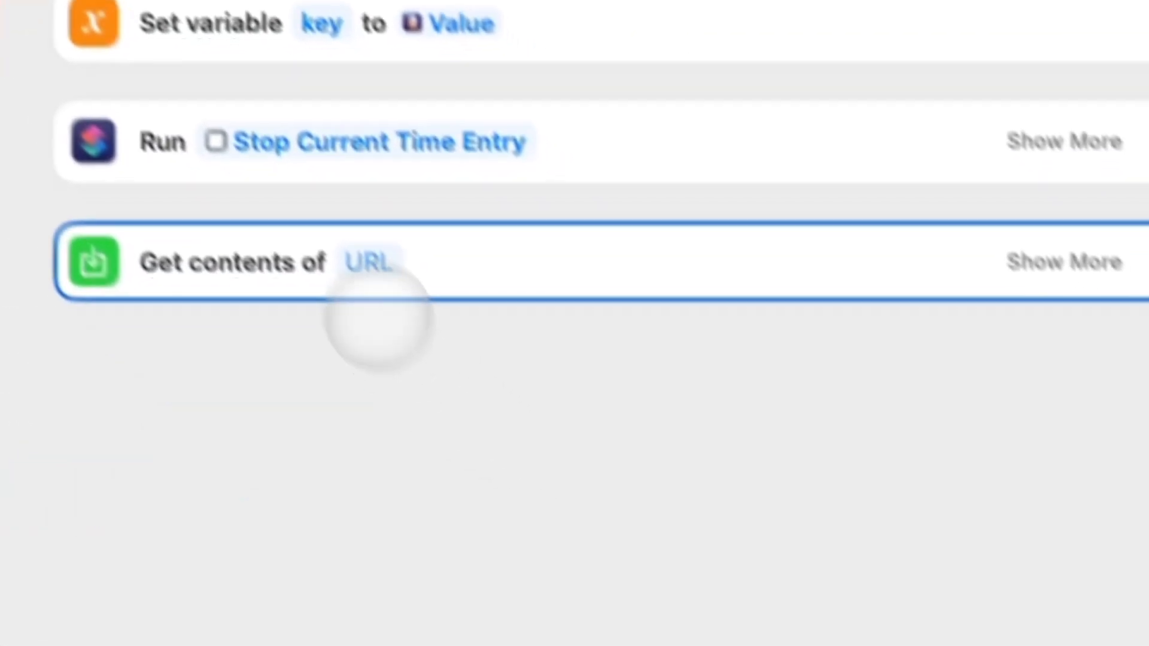
pyautogui.click(369, 263)
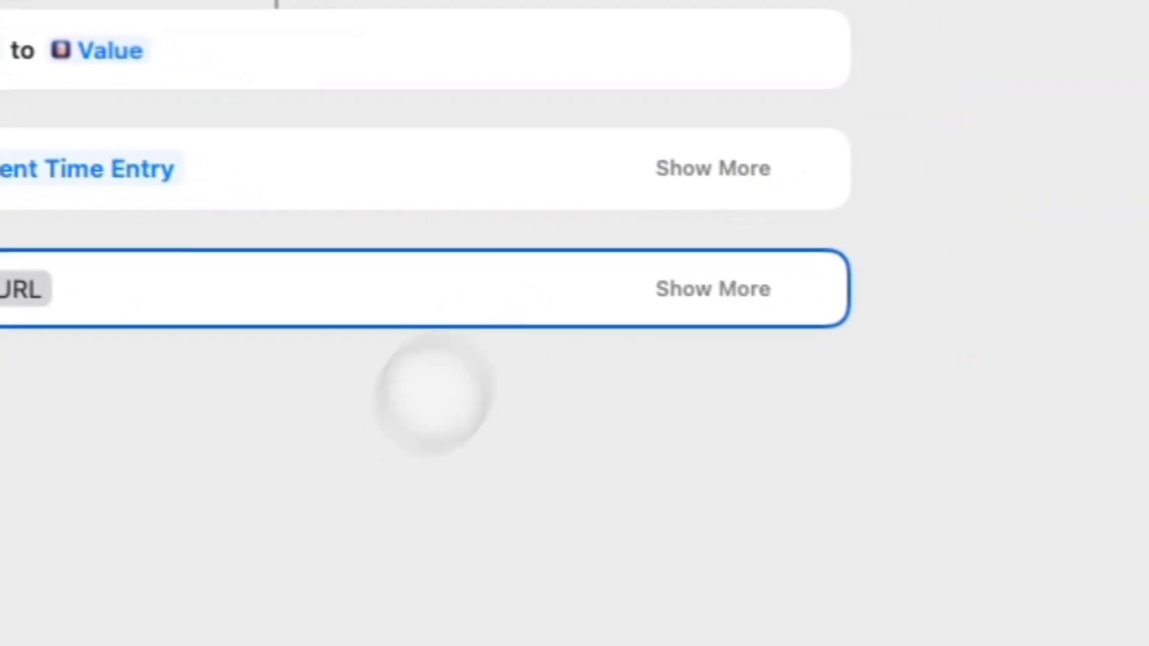
pyautogui.click(433, 394)
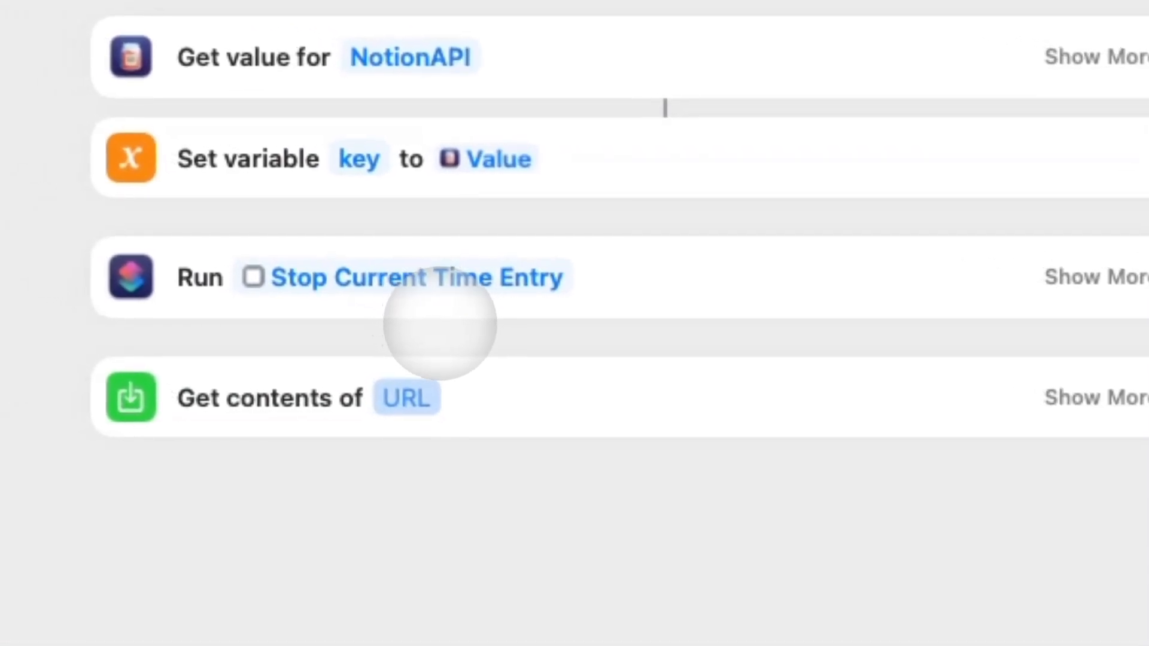
pyautogui.click(459, 417)
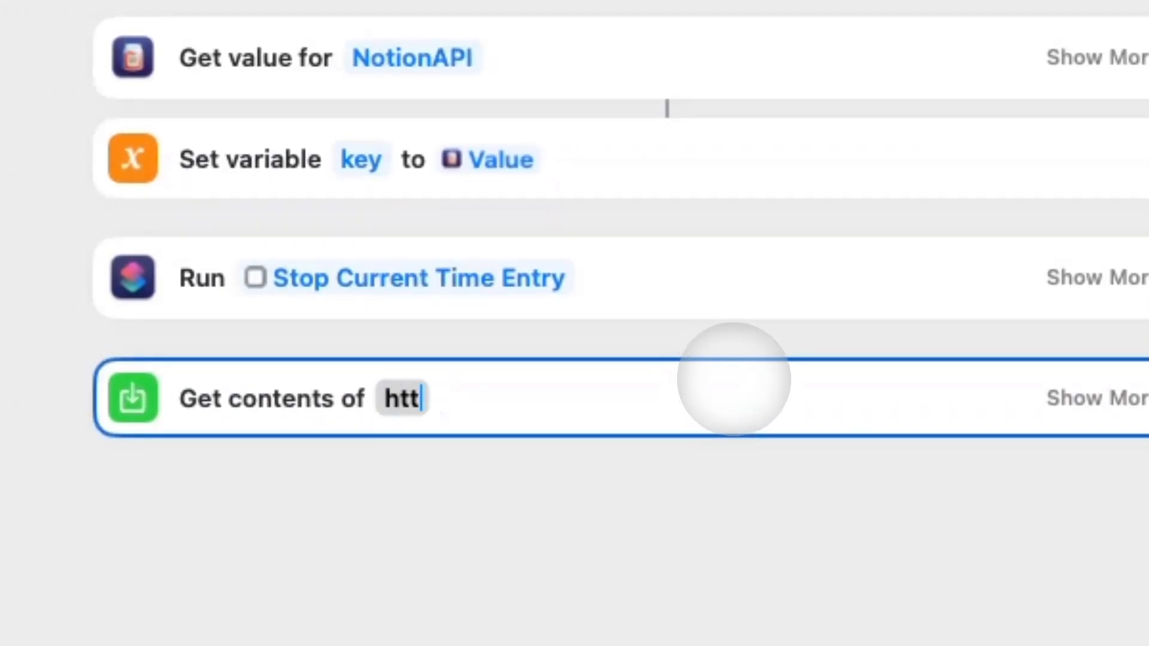
pyautogui.write('https://api.notion.com/v1/databases/')
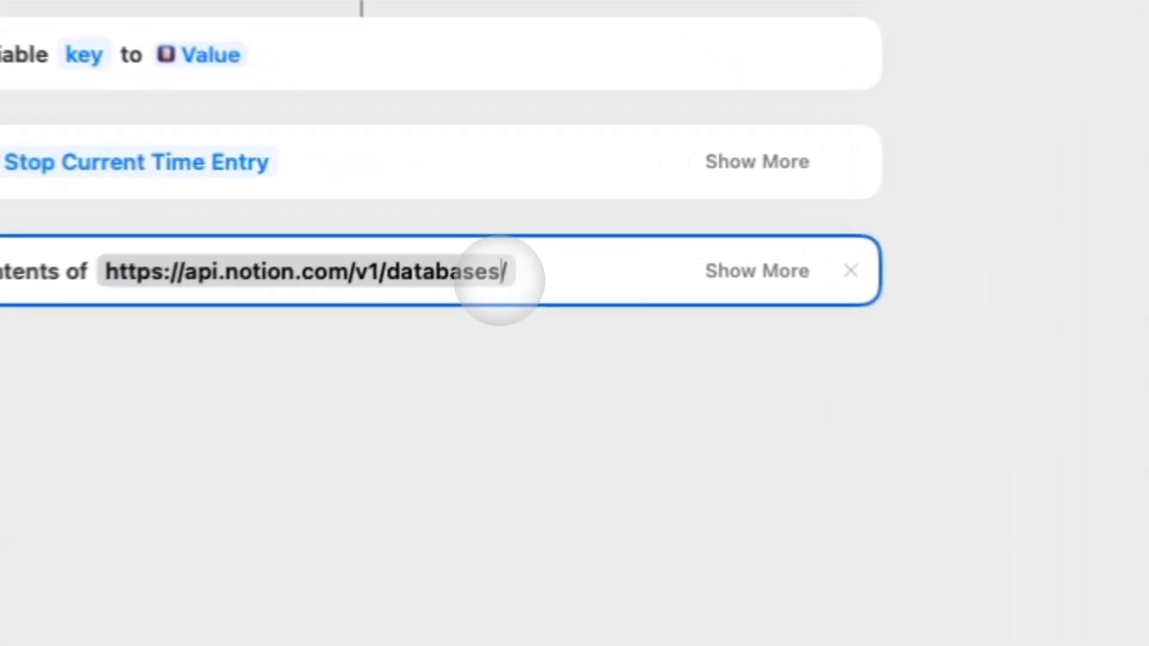
# Take the Projects database ID from its Notion link and insert it after databases/ in the request URL.
pyautogui.moveTo(520, 224); pyautogui.dragTo(517, 224)
pyautogui.click(543, 232)
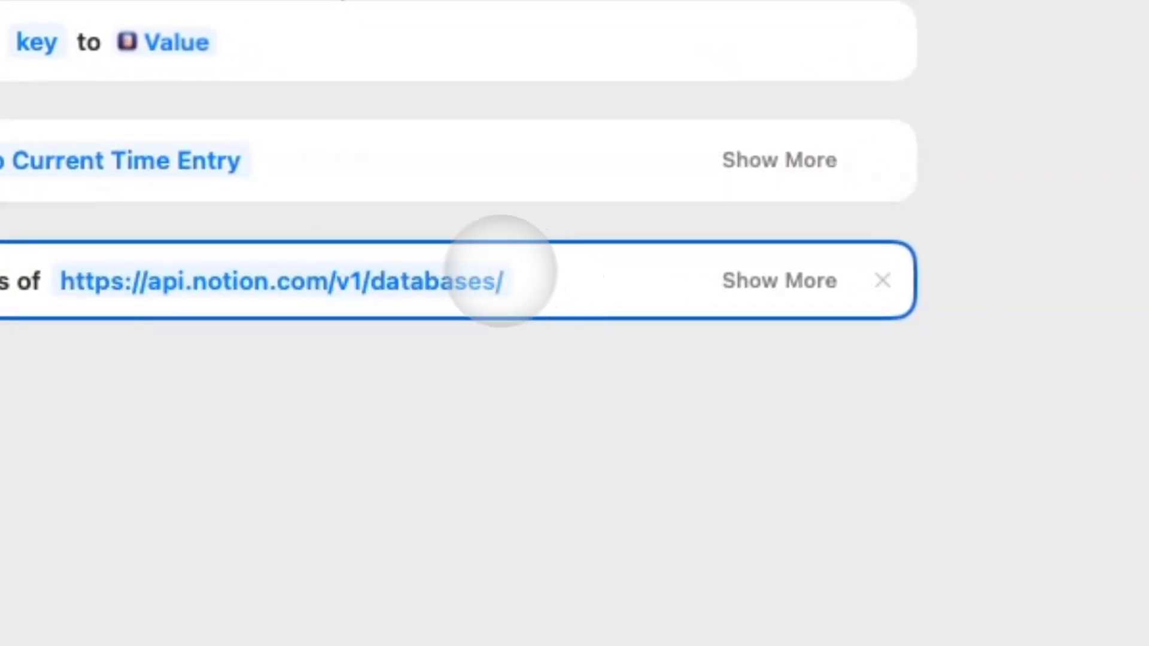
pyautogui.click(499, 281)
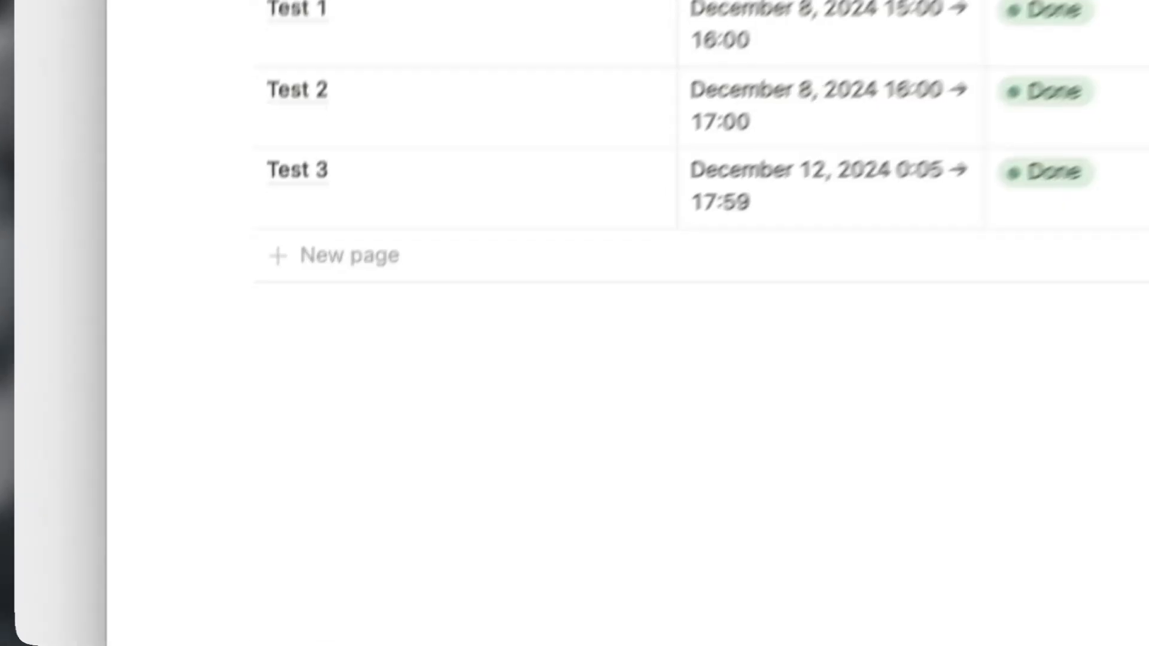
pyautogui.click(500, 96)
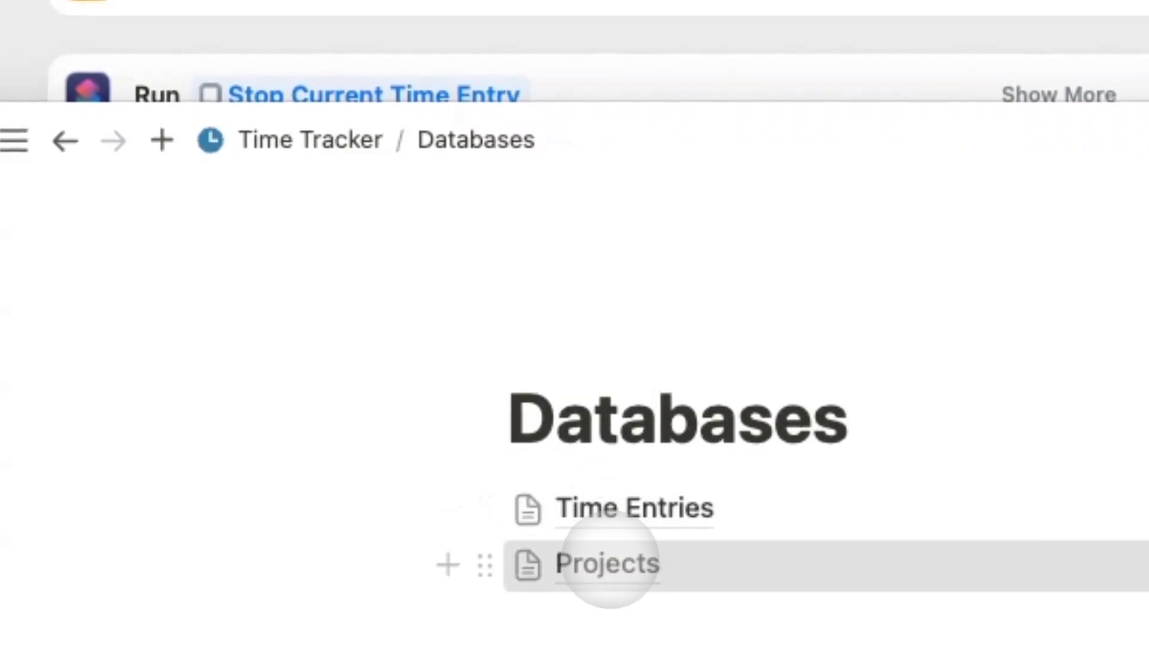
pyautogui.click(643, 548)
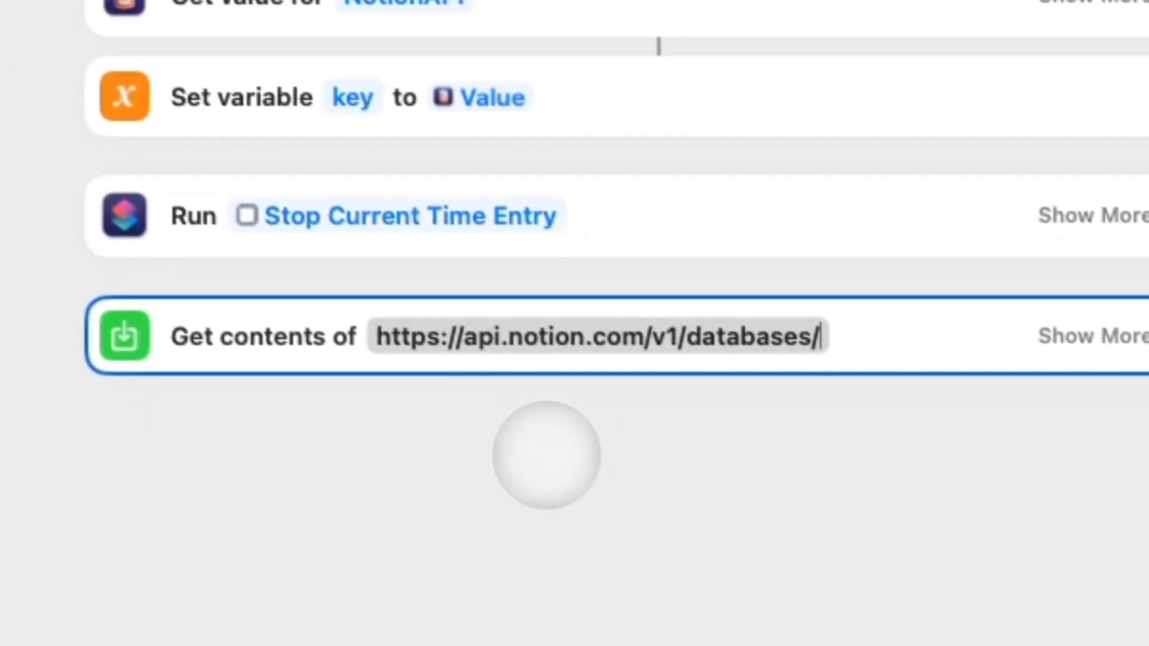
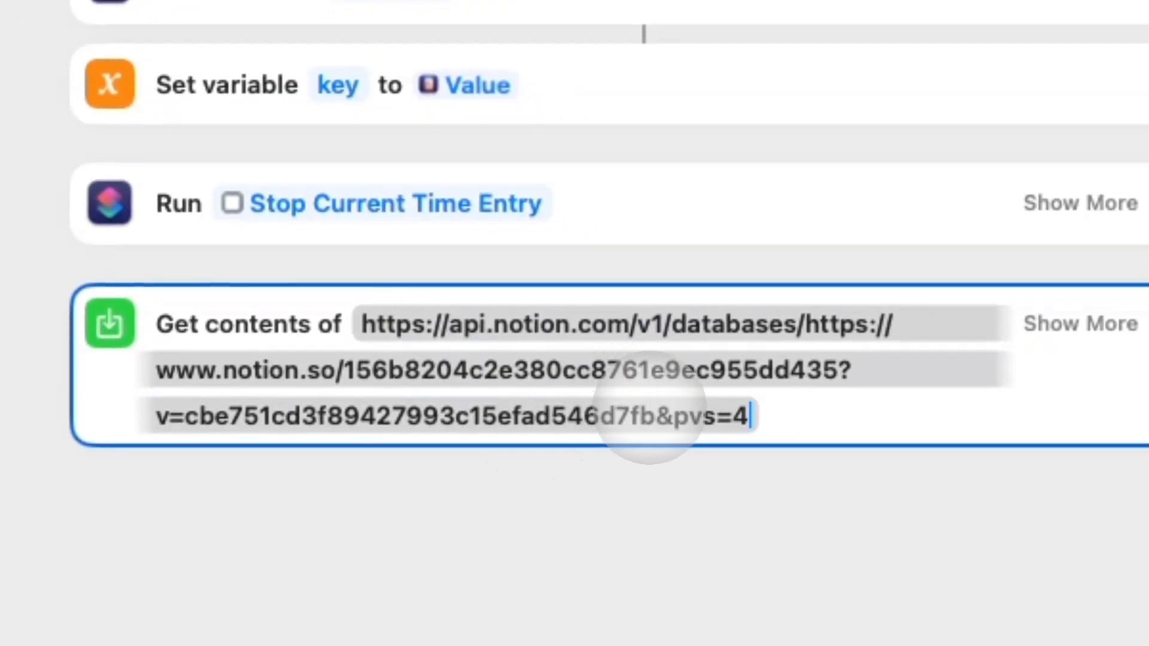
pyautogui.press('super+z')
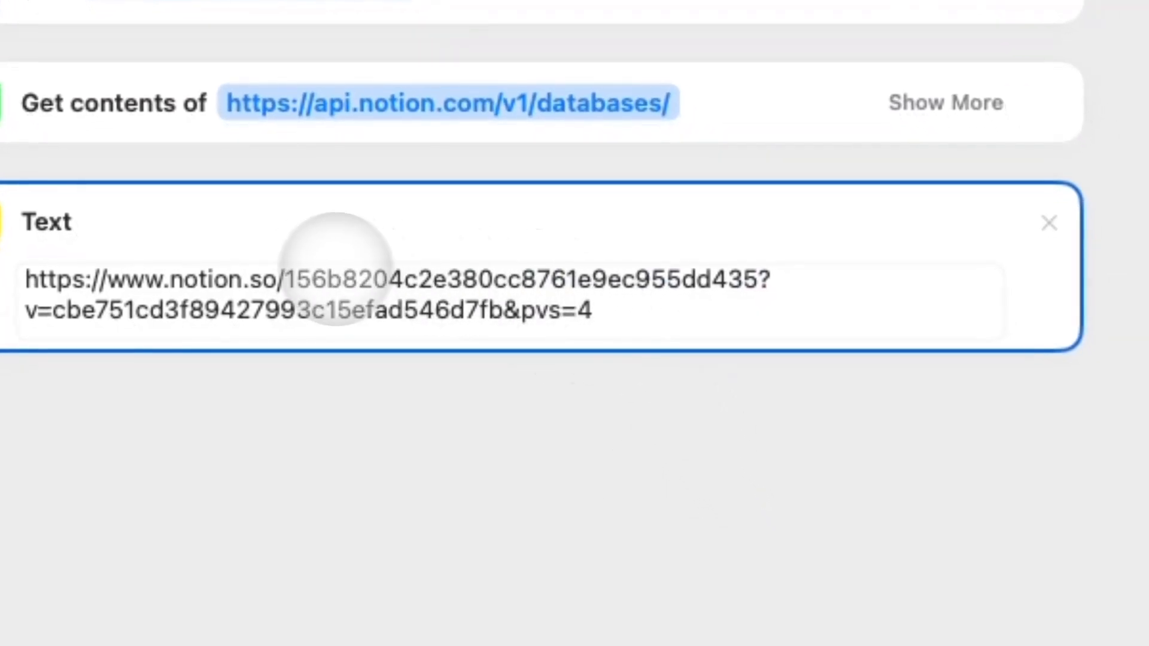
pyautogui.doubleClick(336, 279)
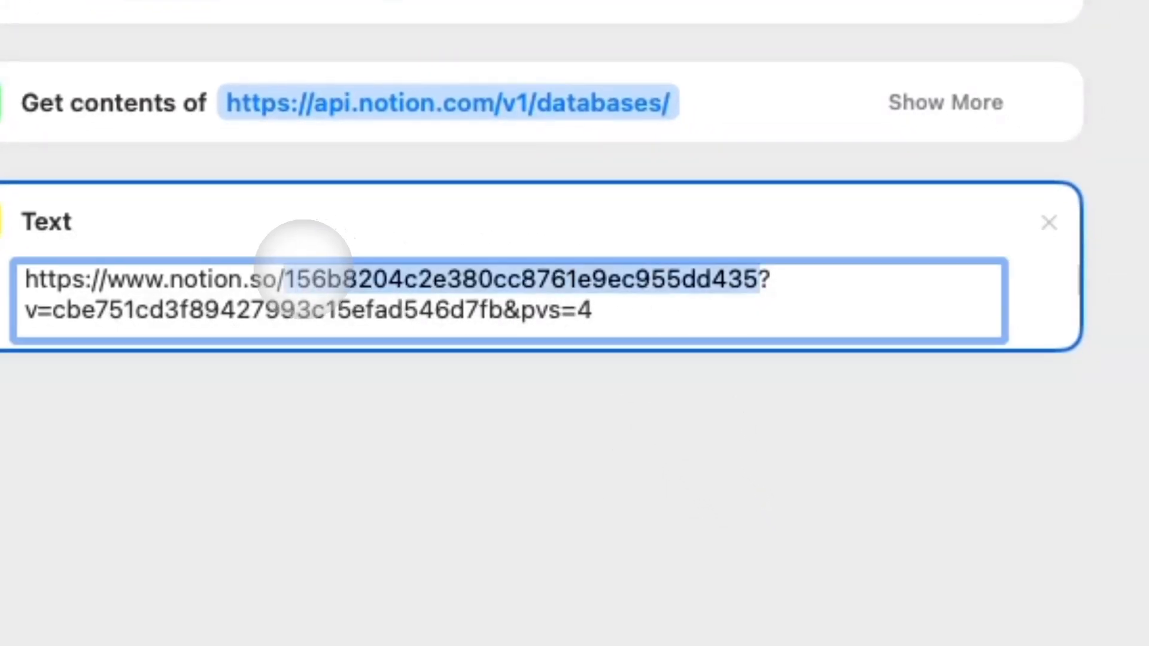
pyautogui.press('BackSpace')
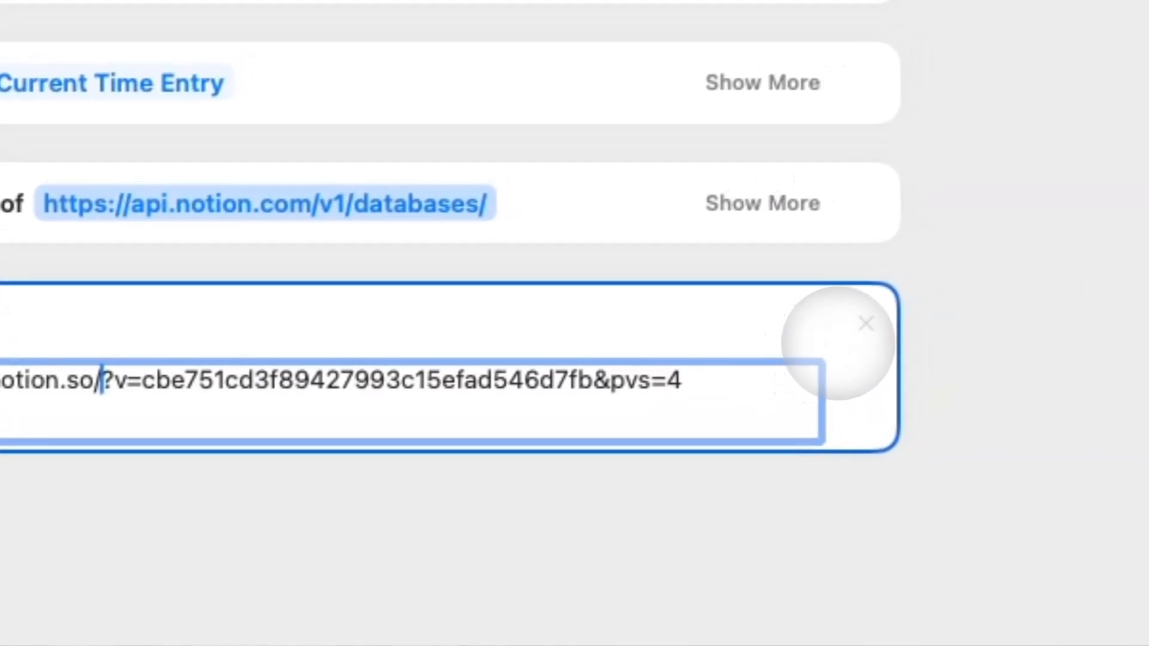
pyautogui.click(933, 286)
pyautogui.click(561, 160)
pyautogui.press('super+v')
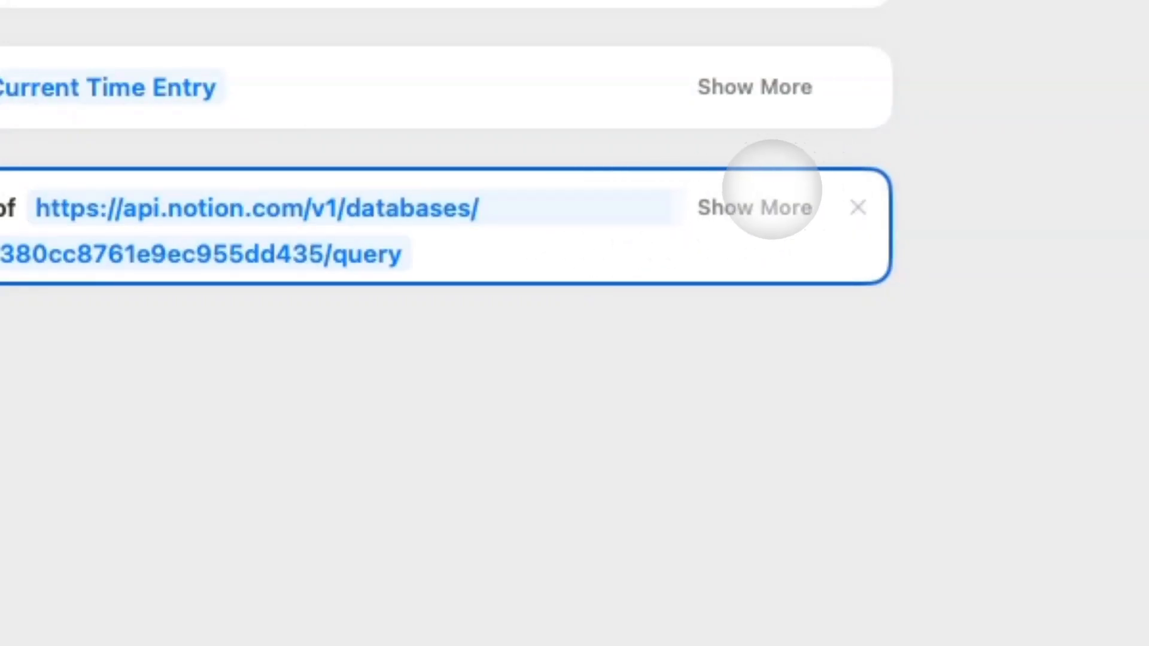
# Make the request a POST with an Authorization header of 'Bearer ' plus the key variable.
pyautogui.click(771, 207)
pyautogui.click(152, 335)
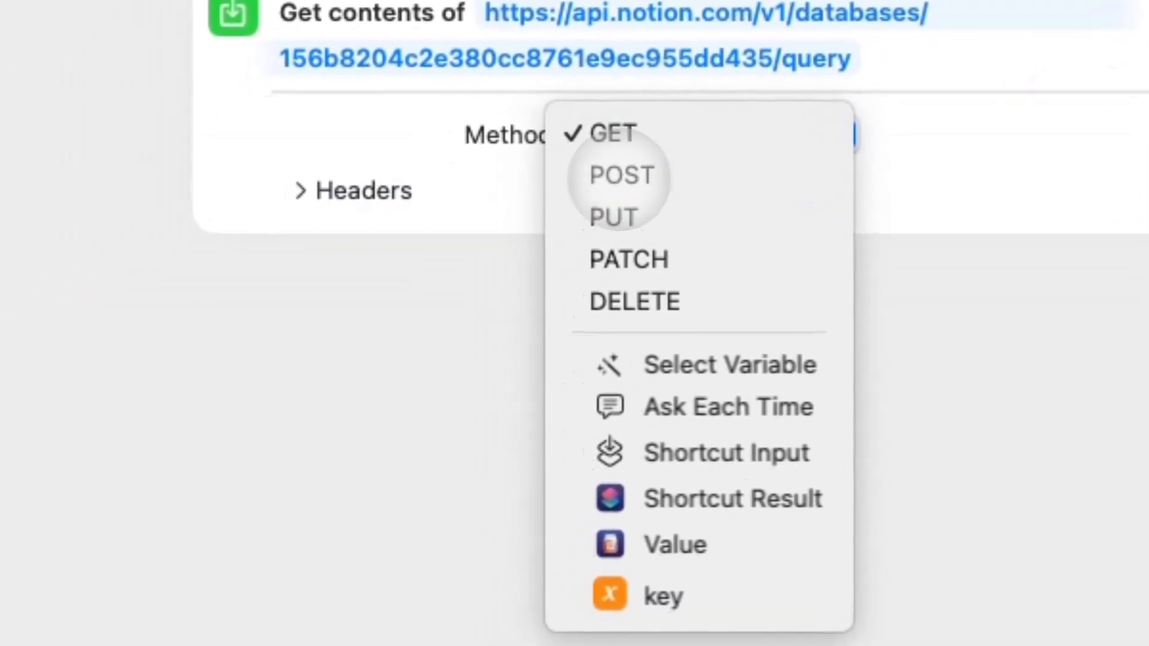
pyautogui.click(619, 176)
pyautogui.click(334, 197)
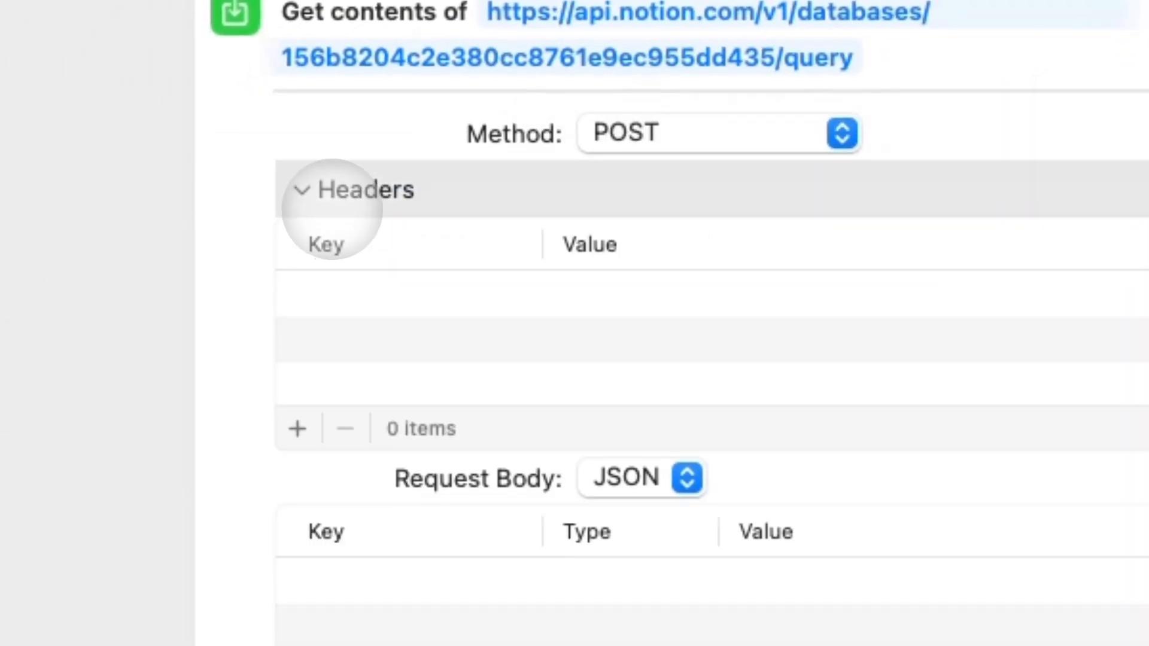
pyautogui.click(298, 428)
pyautogui.click(298, 428)
pyautogui.click(385, 293)
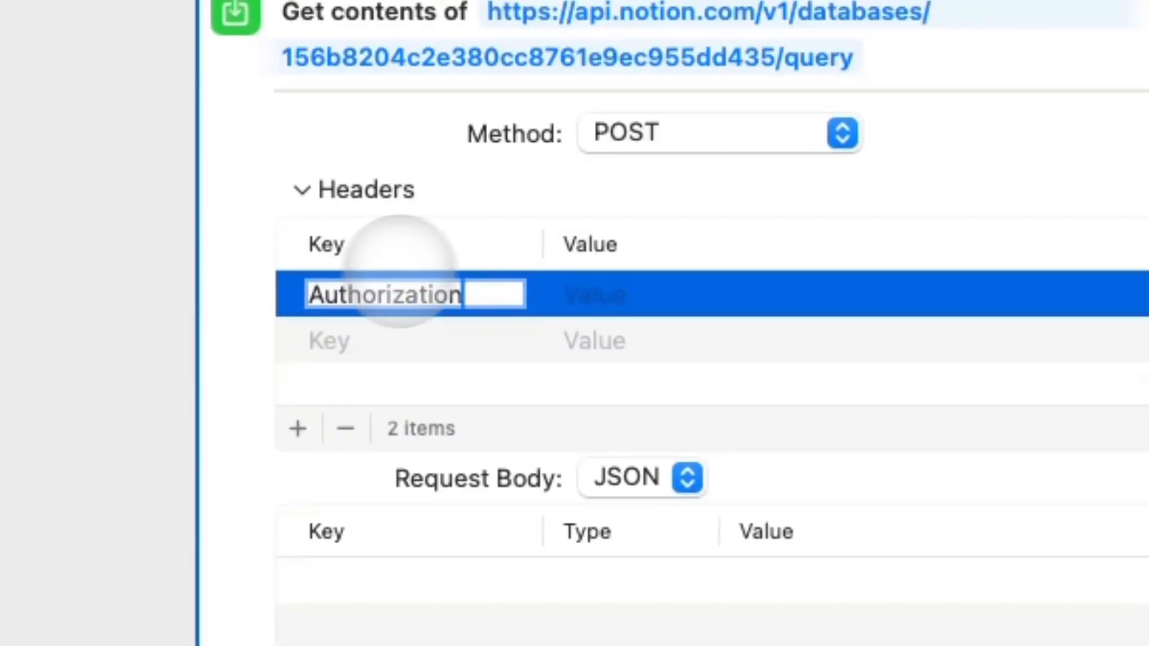
pyautogui.click(609, 296)
pyautogui.write('Bearer key')
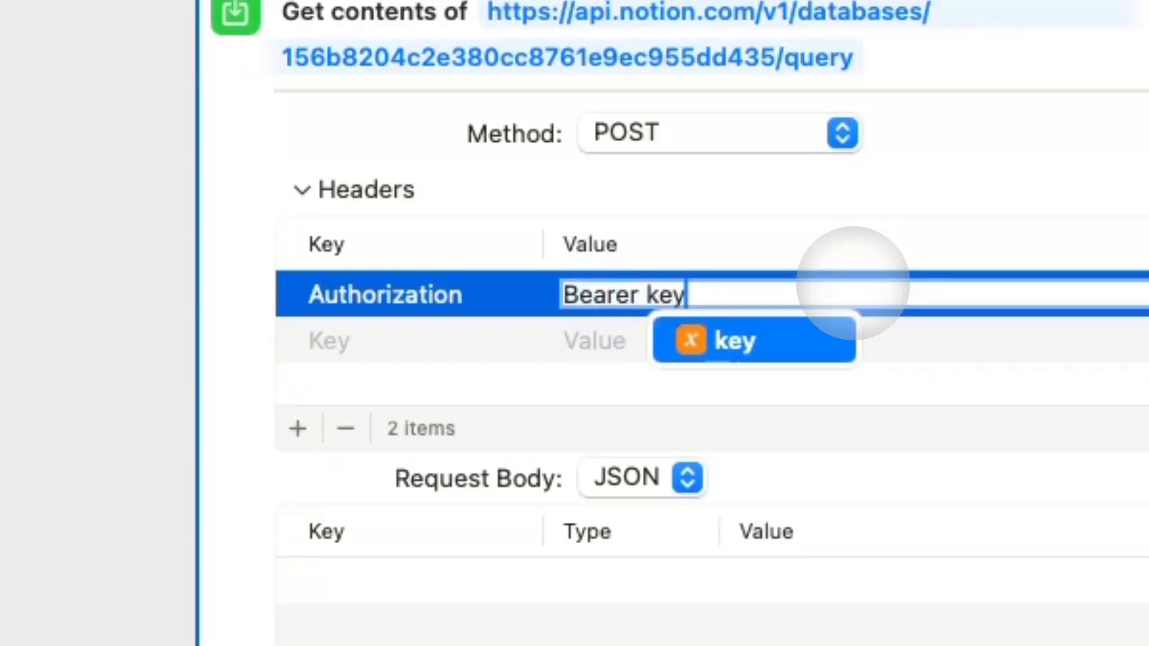
pyautogui.press('Return')
pyautogui.click(257, 387)
# Add a Notion-Version header with the value 2022-06-28.
pyautogui.click(336, 342)
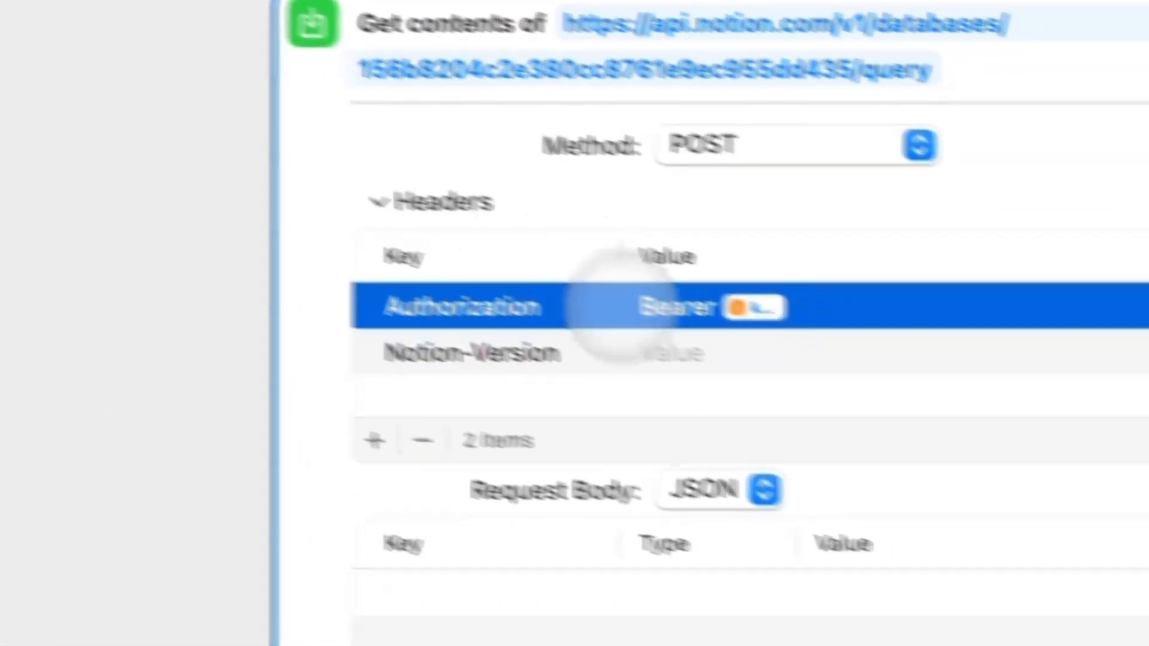
pyautogui.click(721, 357)
pyautogui.click(918, 360)
pyautogui.write('2022-')
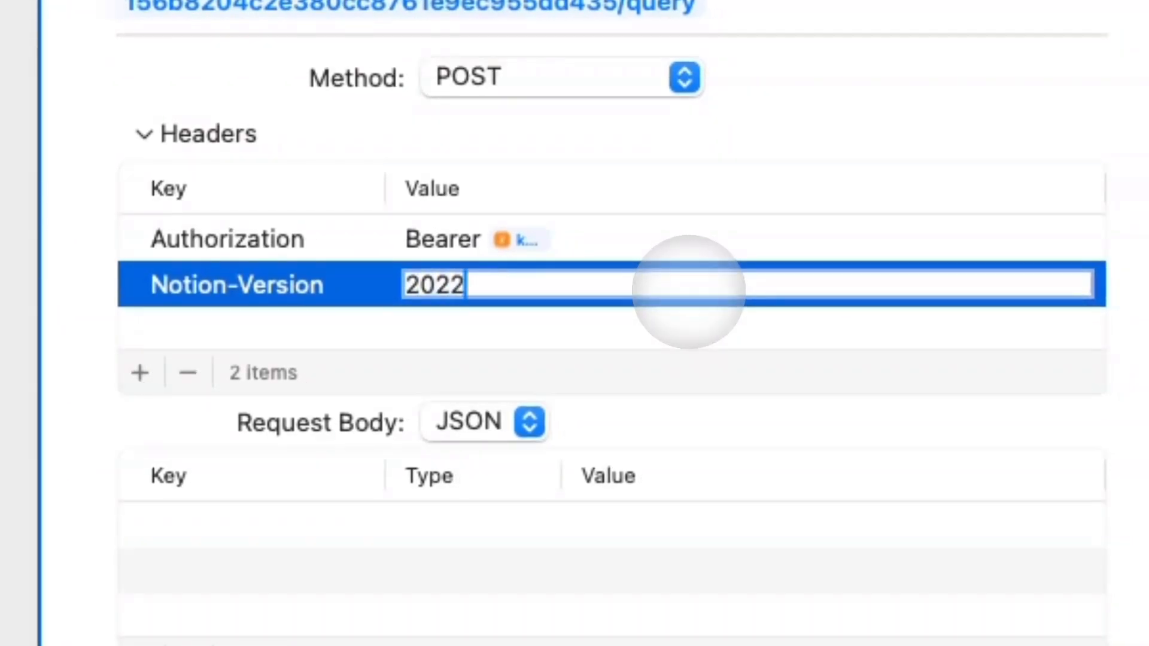
pyautogui.write('0')
pyautogui.press('BackSpace')
pyautogui.write('-06-29')
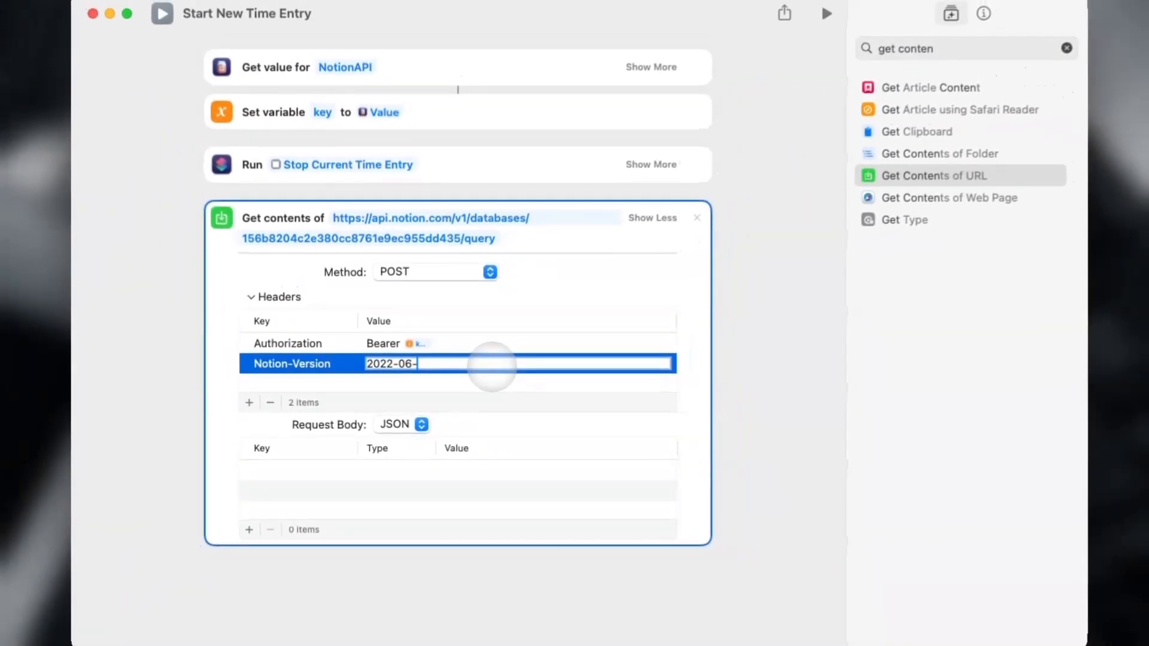
pyautogui.press('Return')
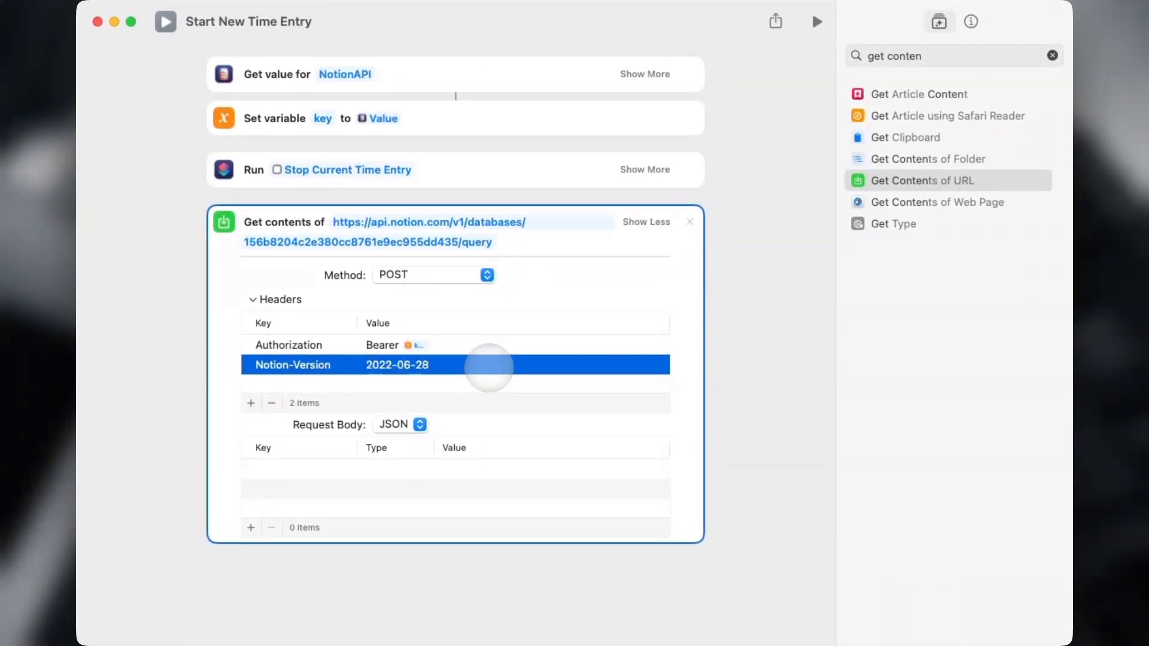
pyautogui.click(162, 363)
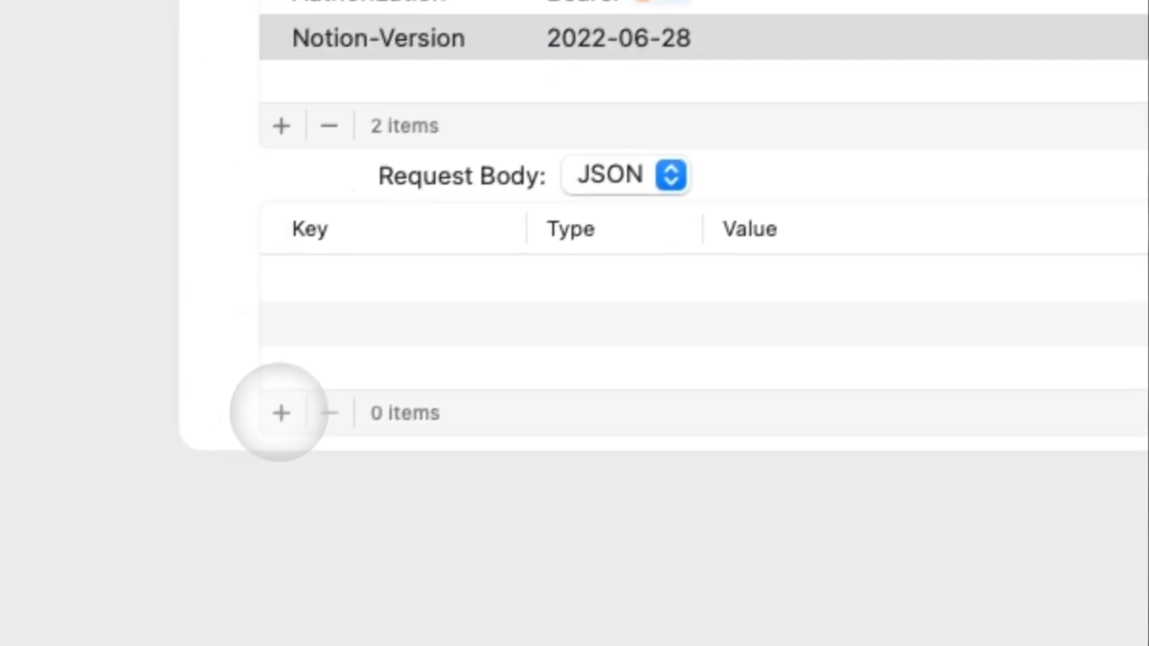
# Add a filter dictionary to the JSON body containing property set to Status.
pyautogui.click(104, 518)
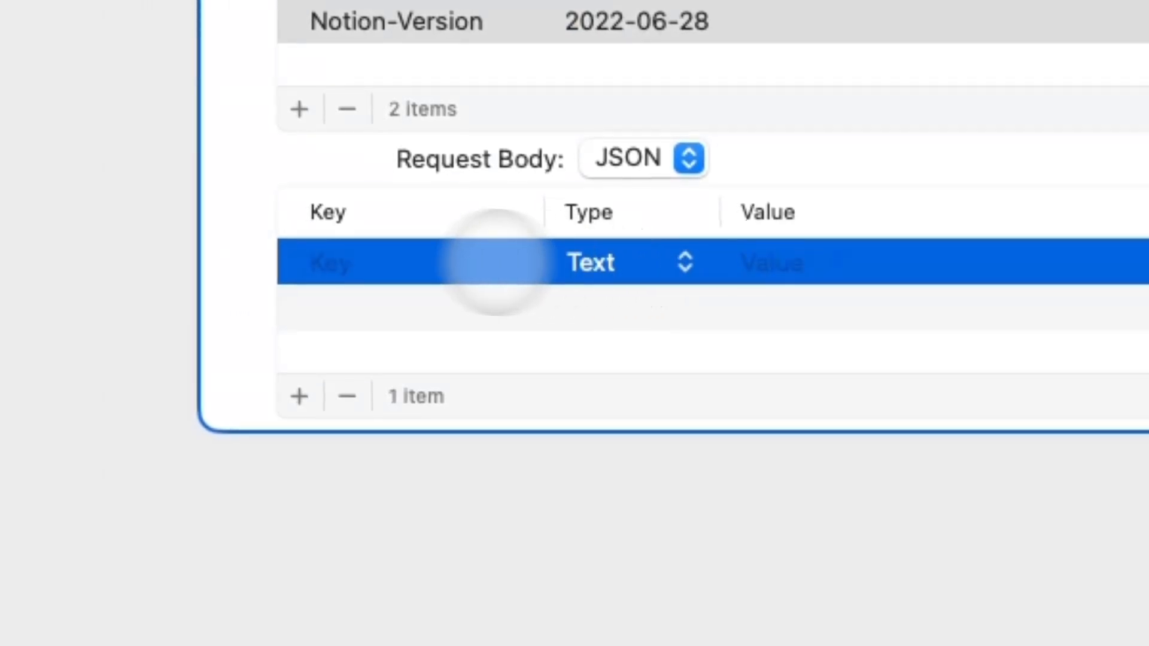
pyautogui.click(462, 268)
pyautogui.write('filter')
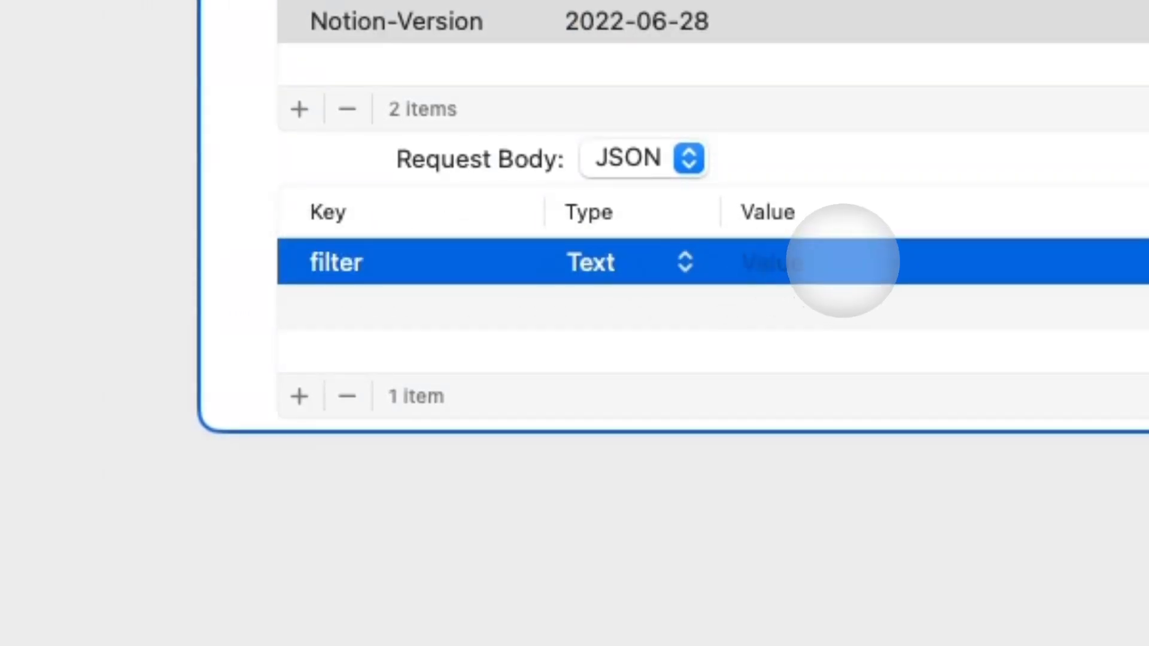
pyautogui.click(608, 262)
pyautogui.click(592, 394)
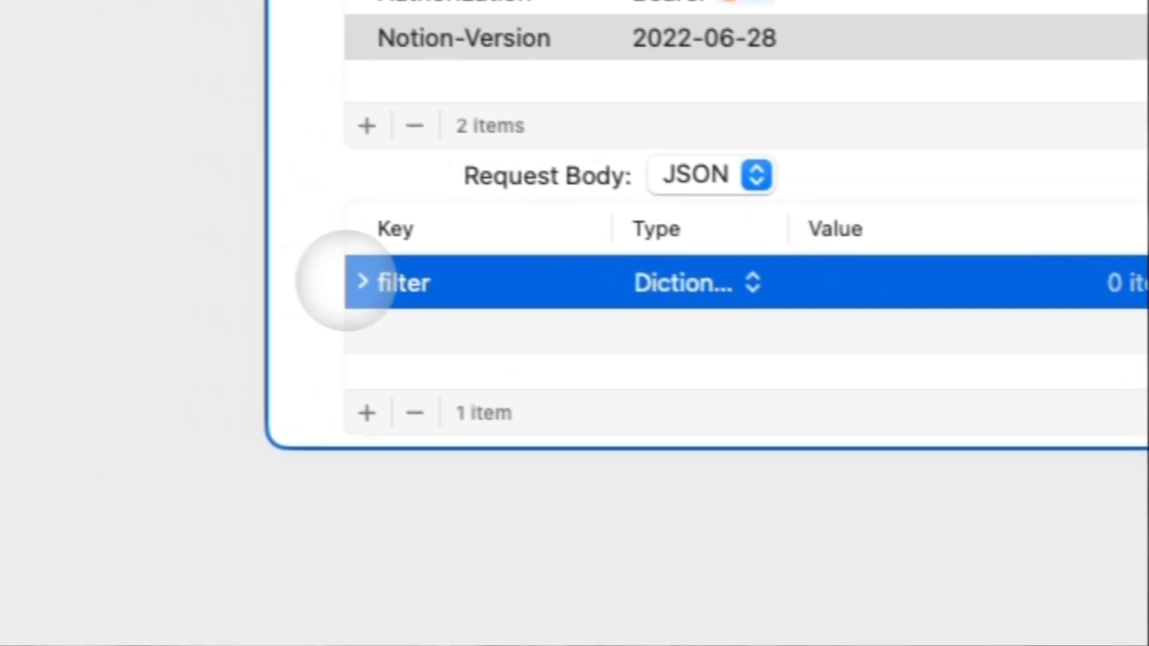
pyautogui.click(361, 281)
pyautogui.click(367, 413)
pyautogui.click(658, 333)
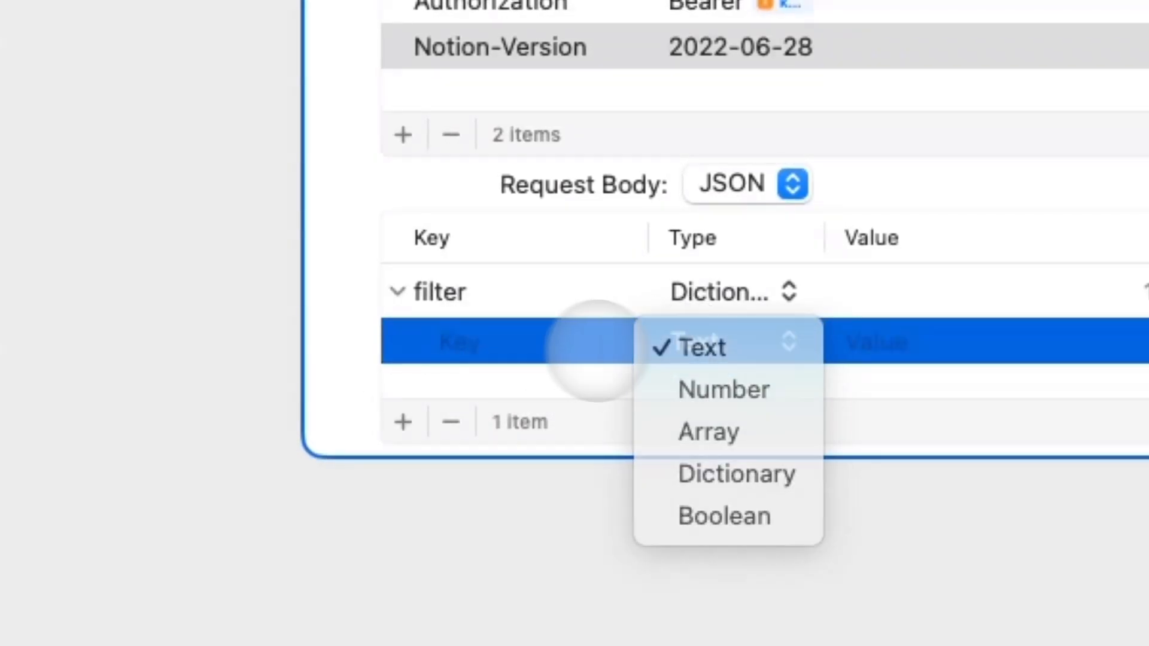
pyautogui.click(543, 344)
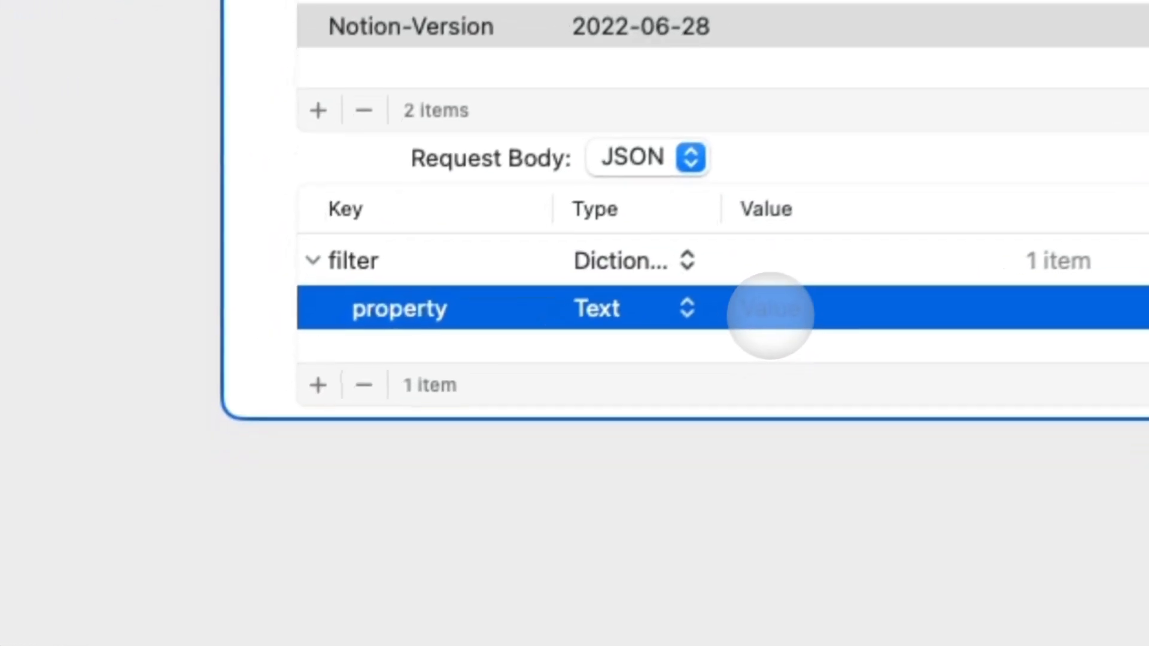
pyautogui.click(463, 493)
pyautogui.write('Stat')
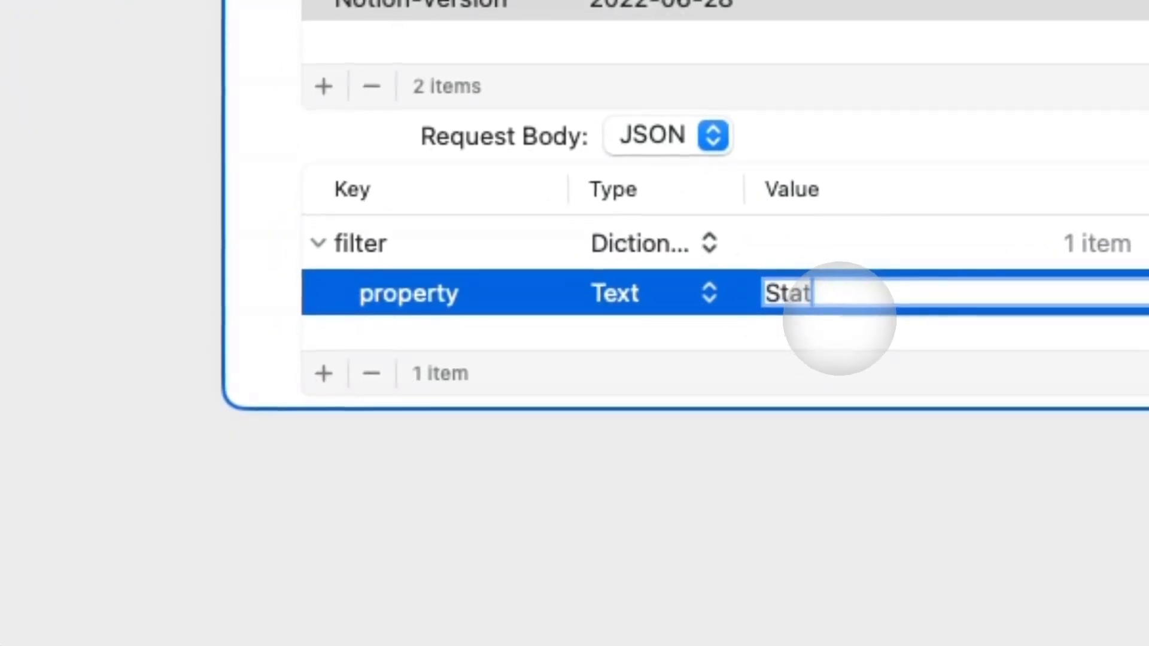
pyautogui.write('us')
pyautogui.press('Return')
# Add a status dictionary inside filter with does_not_equal set to Done.
pyautogui.click(323, 373)
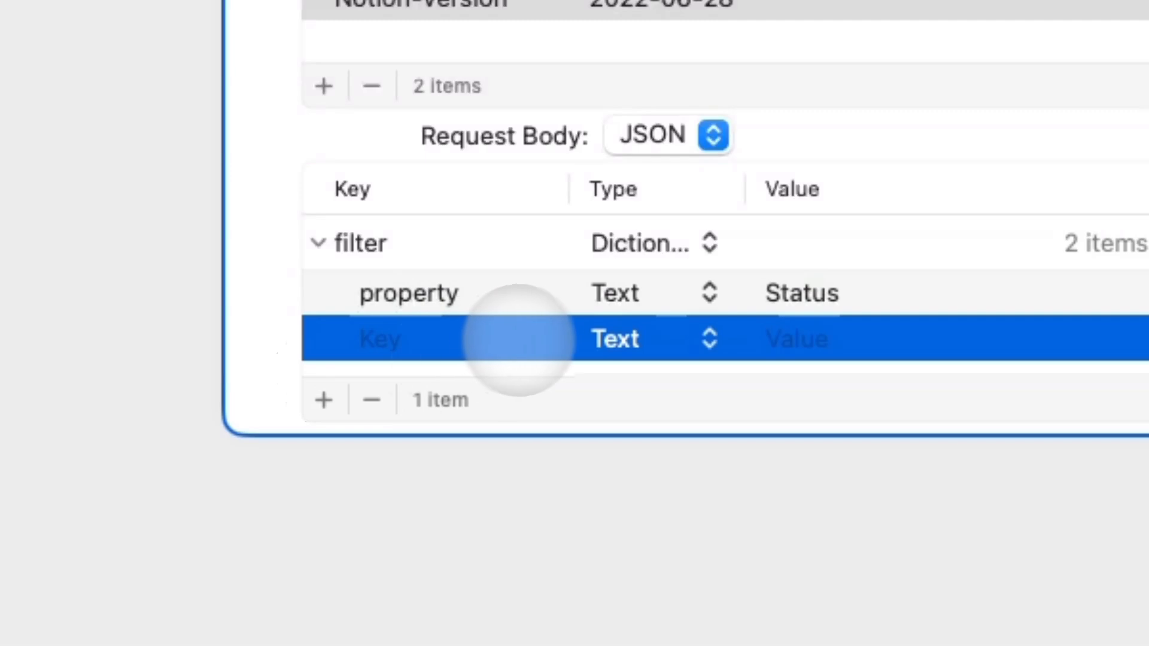
pyautogui.click(631, 353)
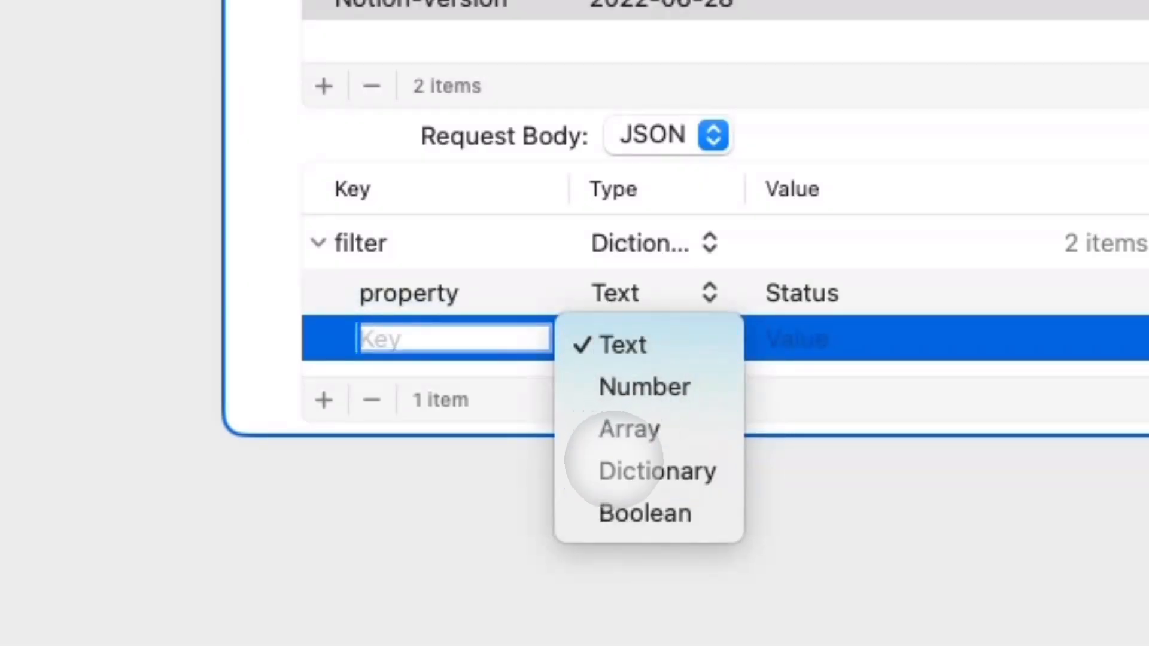
pyautogui.click(617, 471)
pyautogui.click(443, 340)
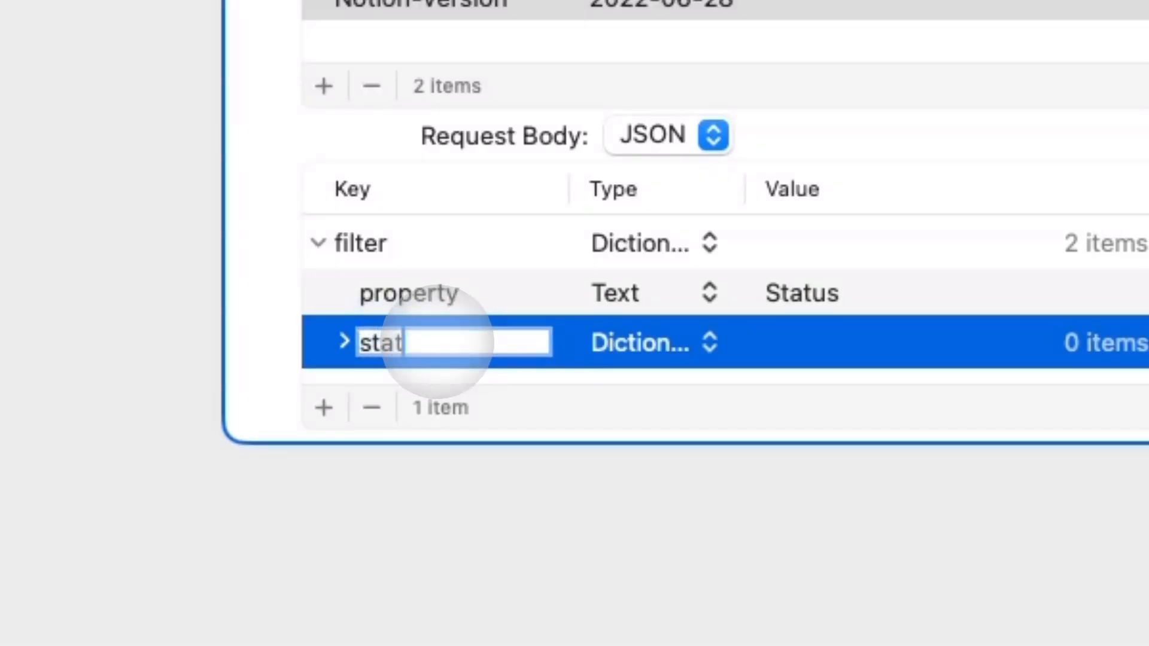
pyautogui.click(344, 341)
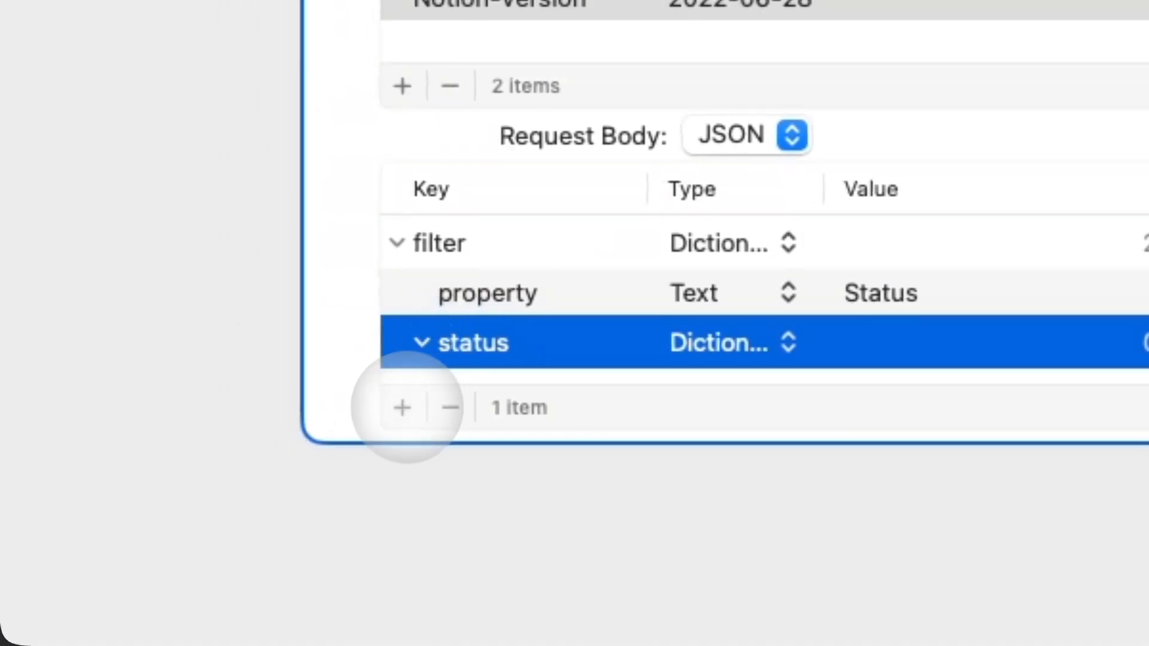
pyautogui.click(323, 408)
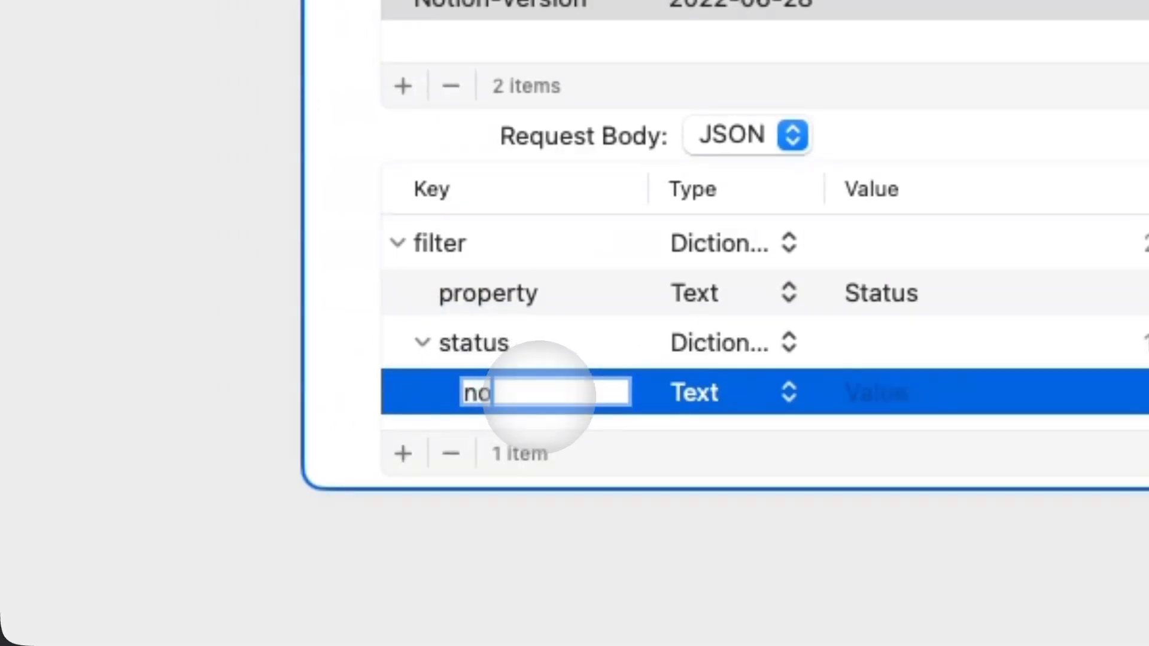
pyautogui.write('does_not_')
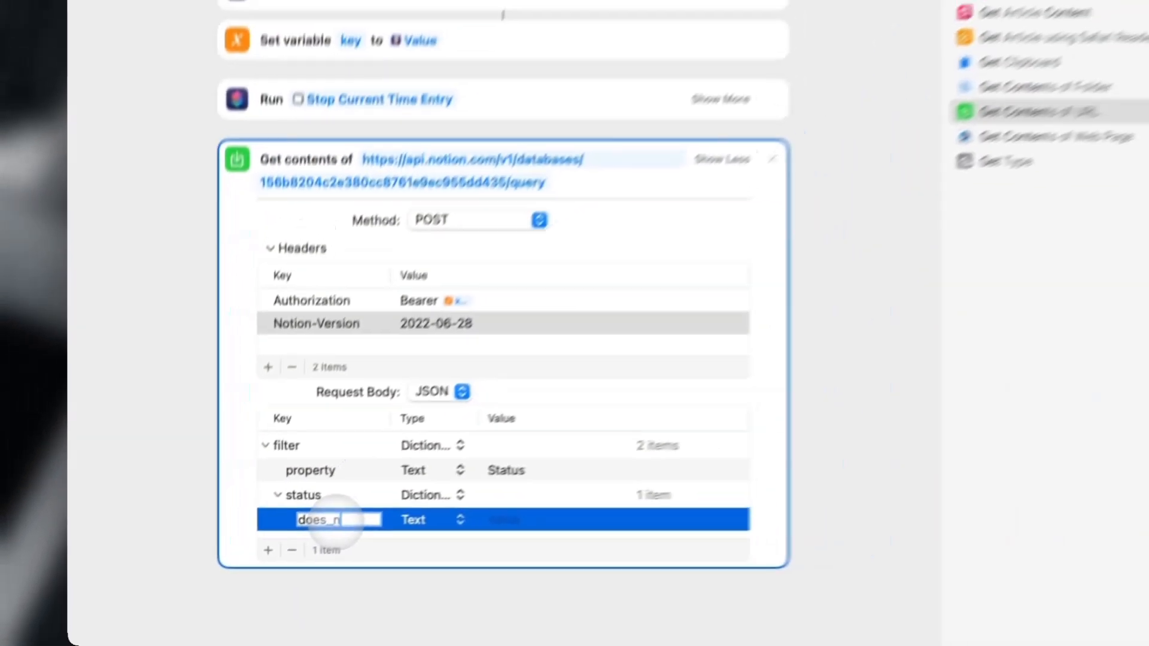
pyautogui.write('eu')
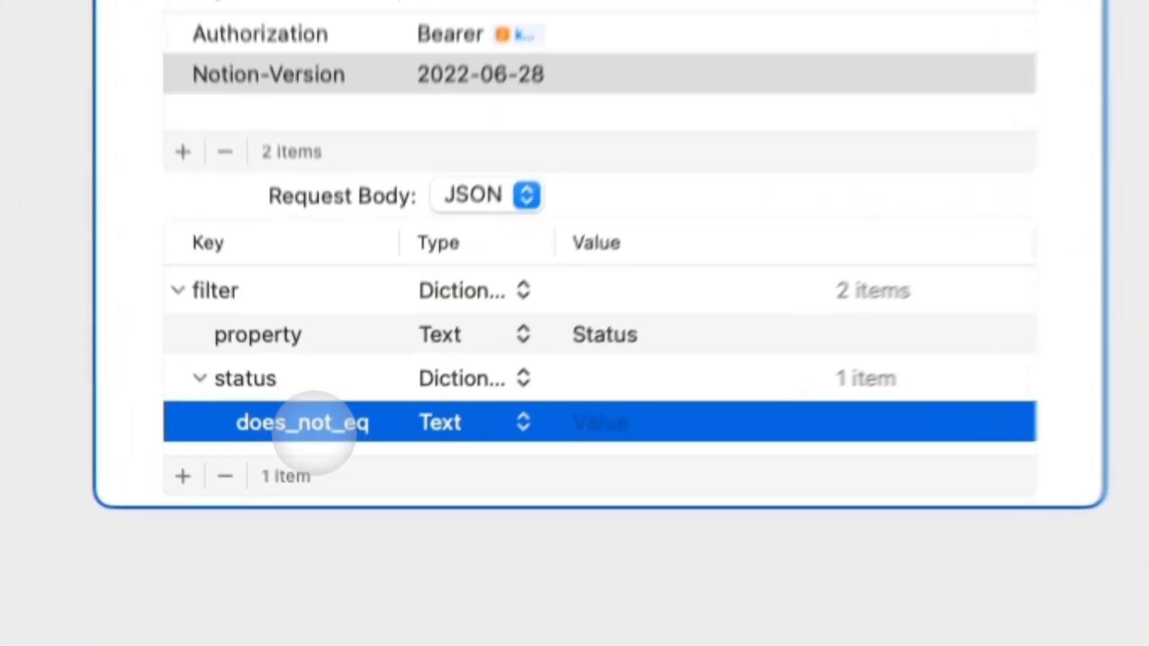
pyautogui.click(310, 535)
pyautogui.write('ual')
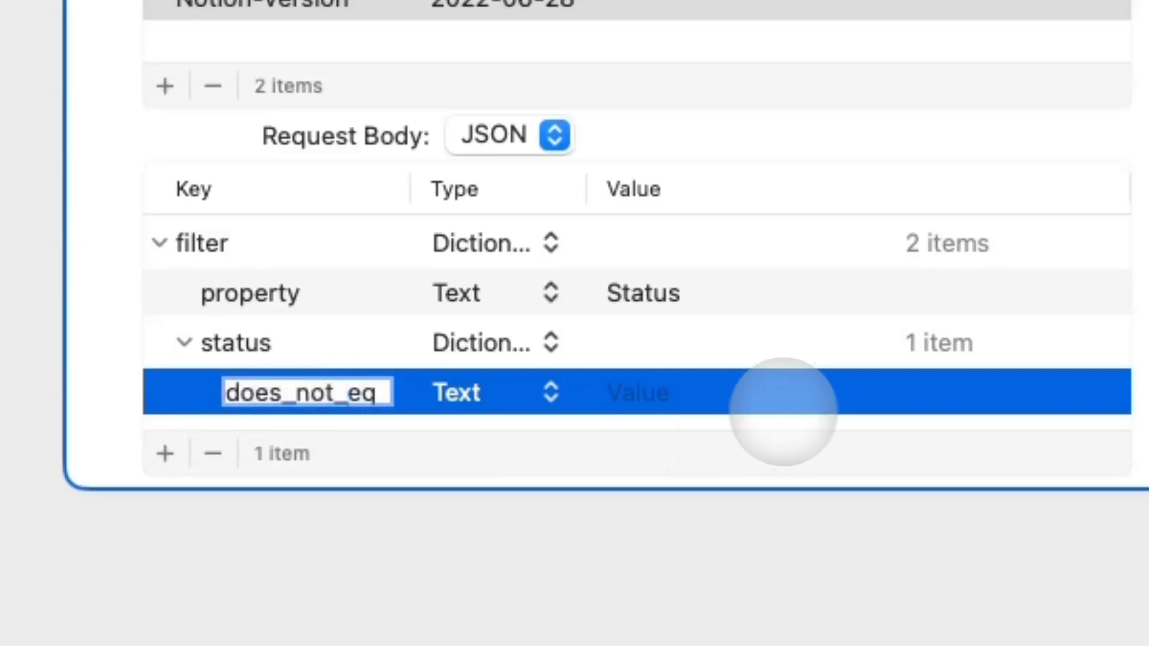
pyautogui.click(741, 400)
pyautogui.write('Done')
pyautogui.press('Return')
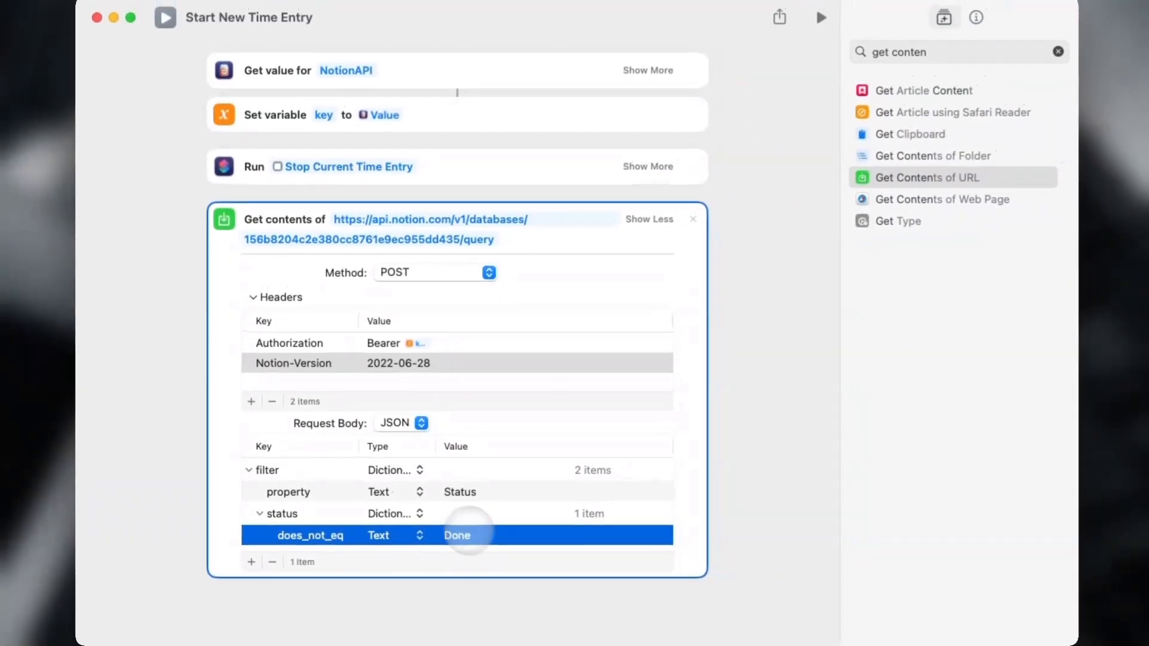
pyautogui.click(259, 515)
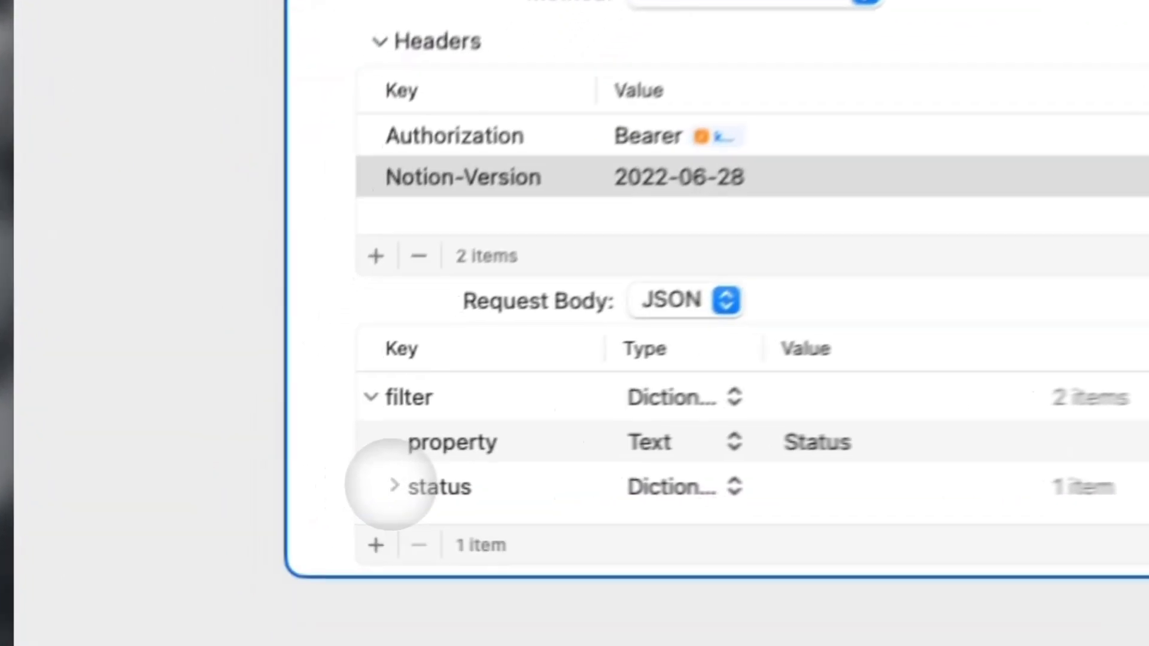
pyautogui.click(248, 471)
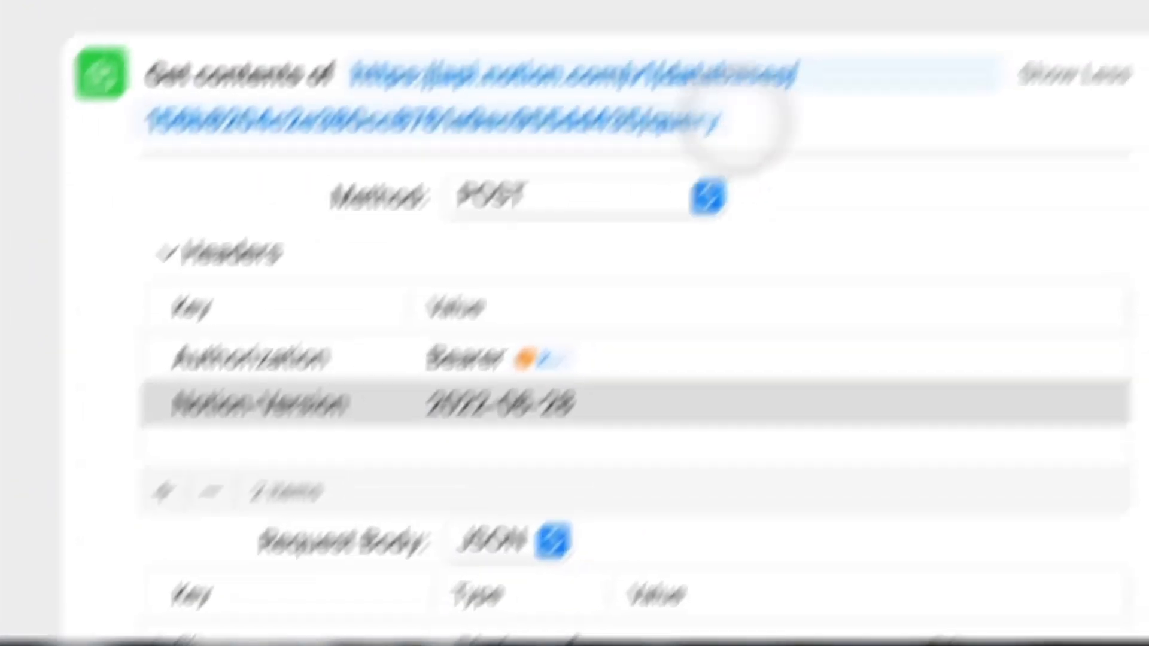
# Add a Get Dictionary Value action reading the results key from the response.
pyautogui.click(1074, 75)
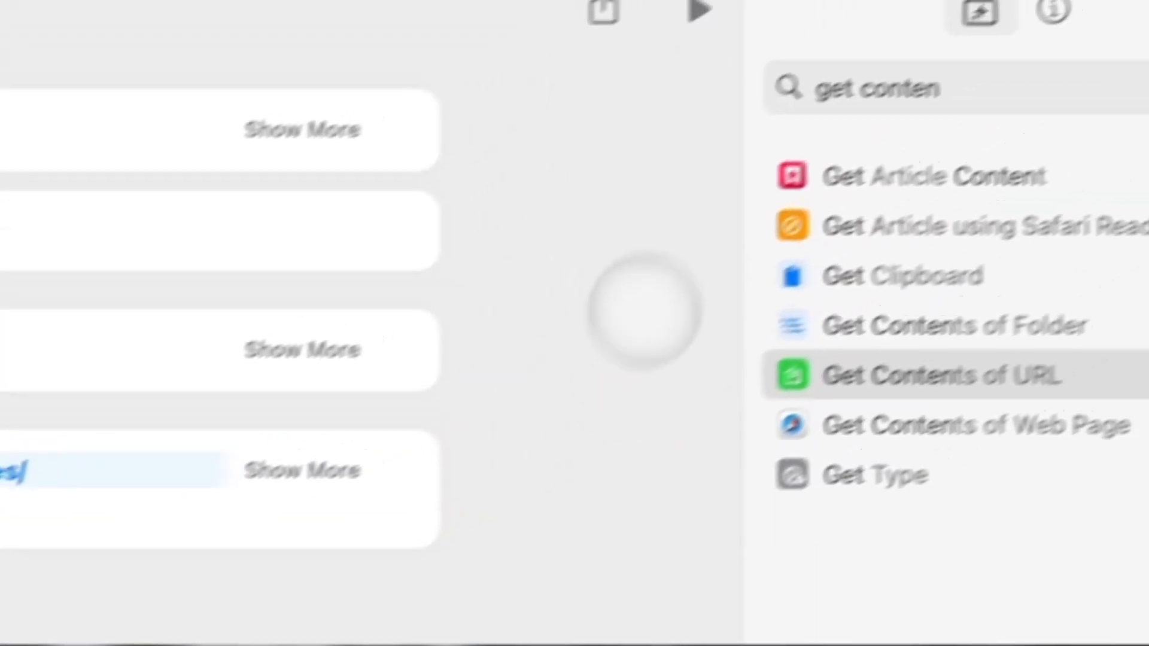
pyautogui.click(996, 87)
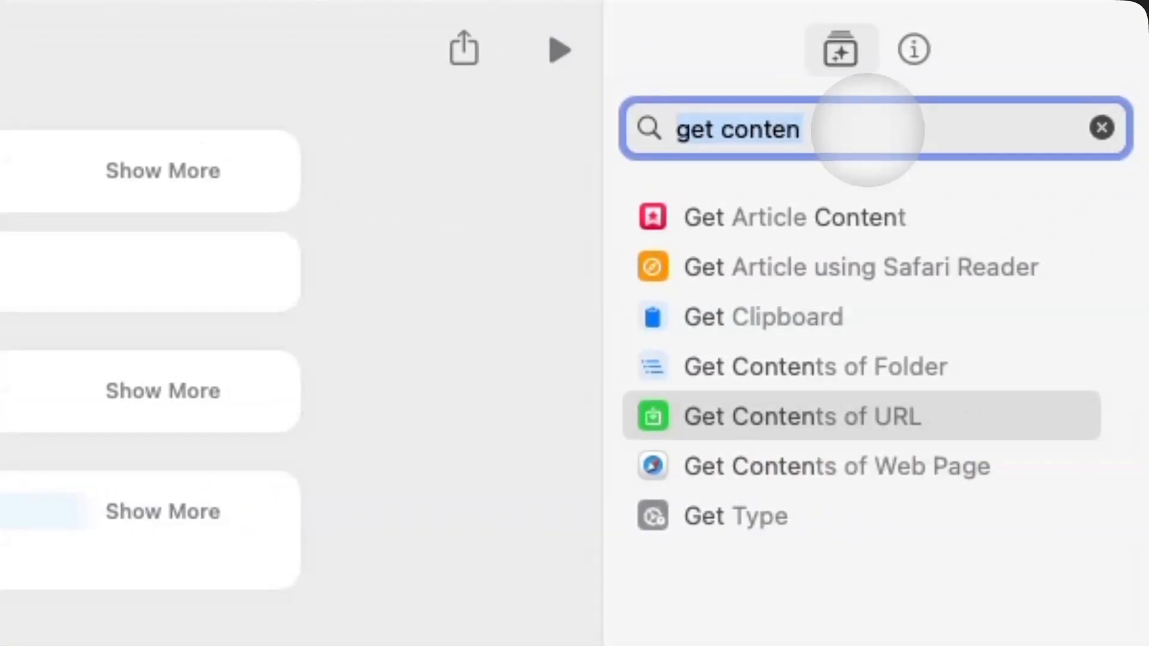
pyautogui.write('get value')
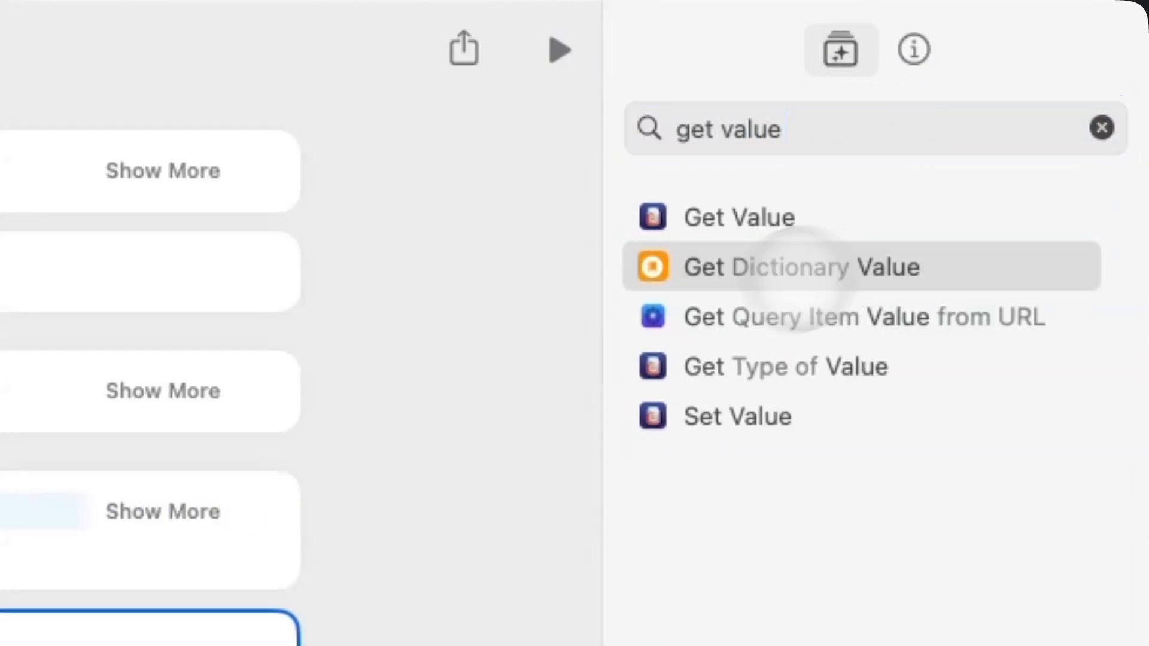
pyautogui.click(795, 277)
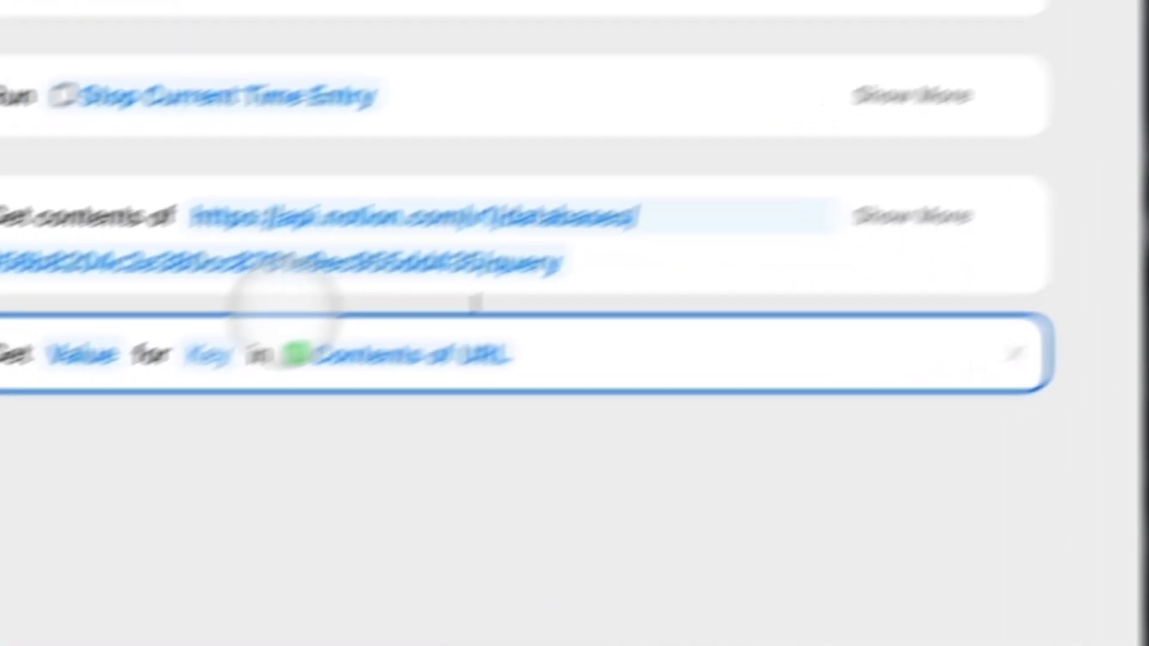
pyautogui.click(374, 278)
pyautogui.write('resul')
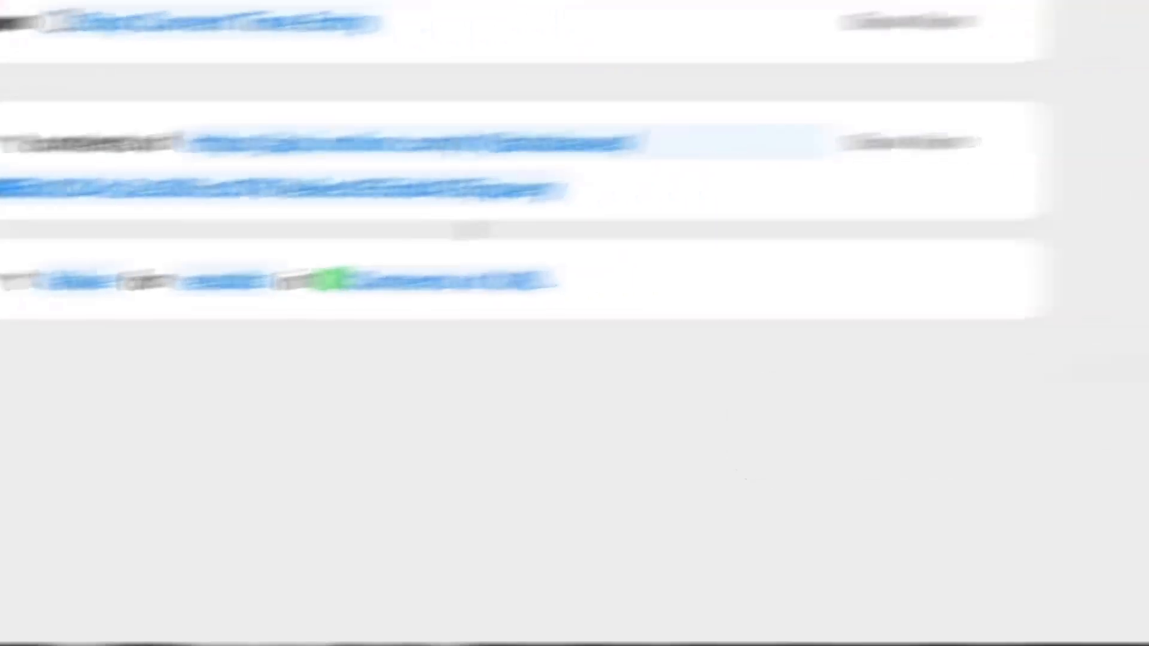
# Add a Count action and test-run the shortcut, allowing the Notion request once.
pyautogui.click(1057, 45)
pyautogui.write('count')
pyautogui.doubleClick(818, 203)
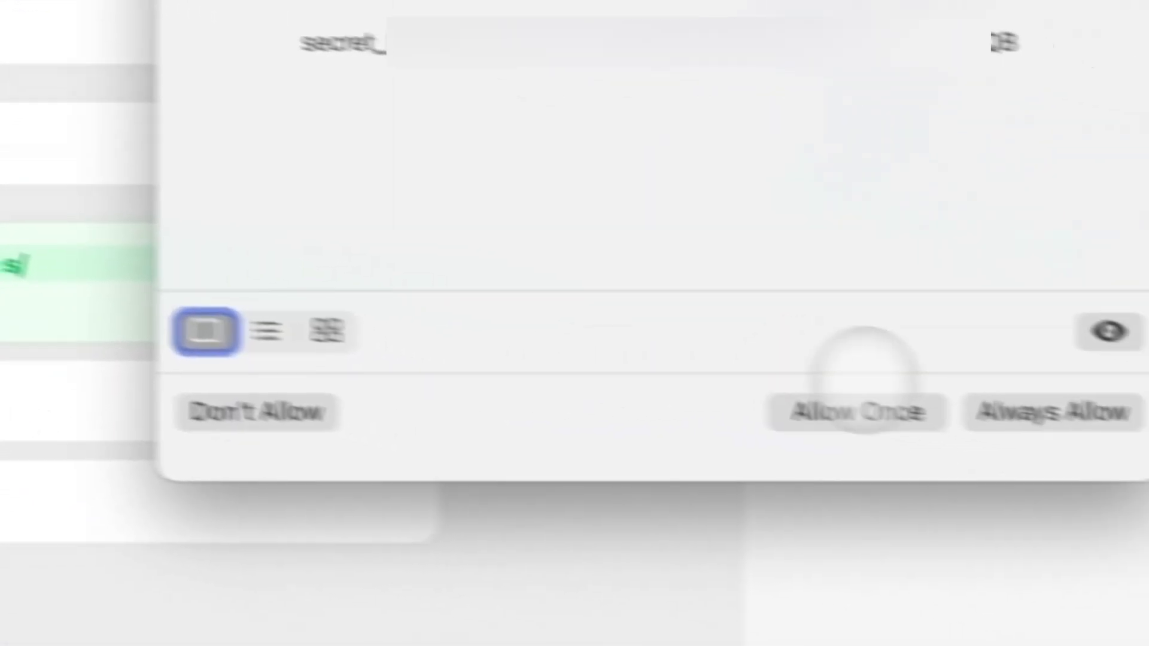
pyautogui.click(1101, 471)
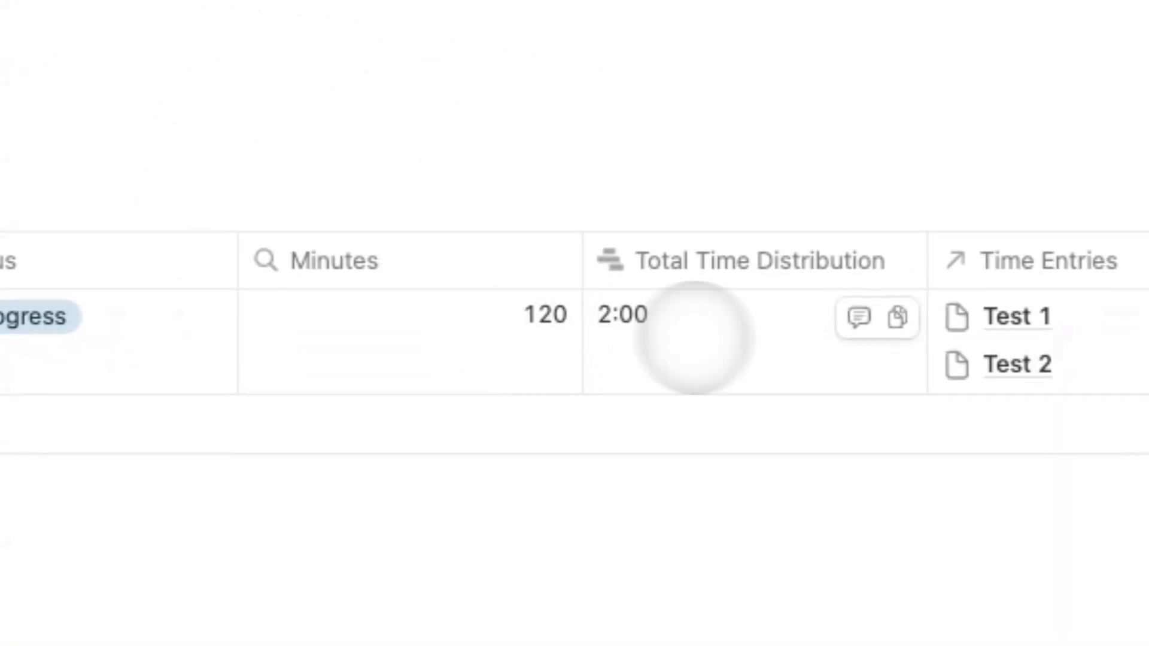
# Mark the project Done, run the shortcut to test the count, then set it back to In progress.
pyautogui.click(260, 236)
pyautogui.click(105, 598)
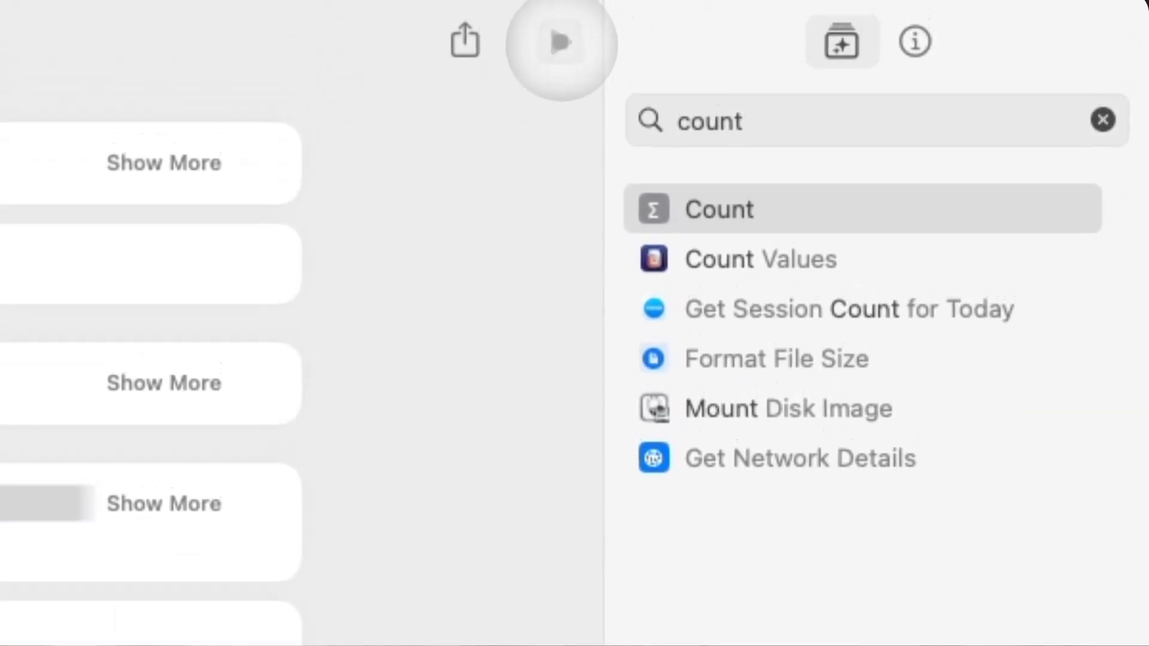
pyautogui.click(561, 41)
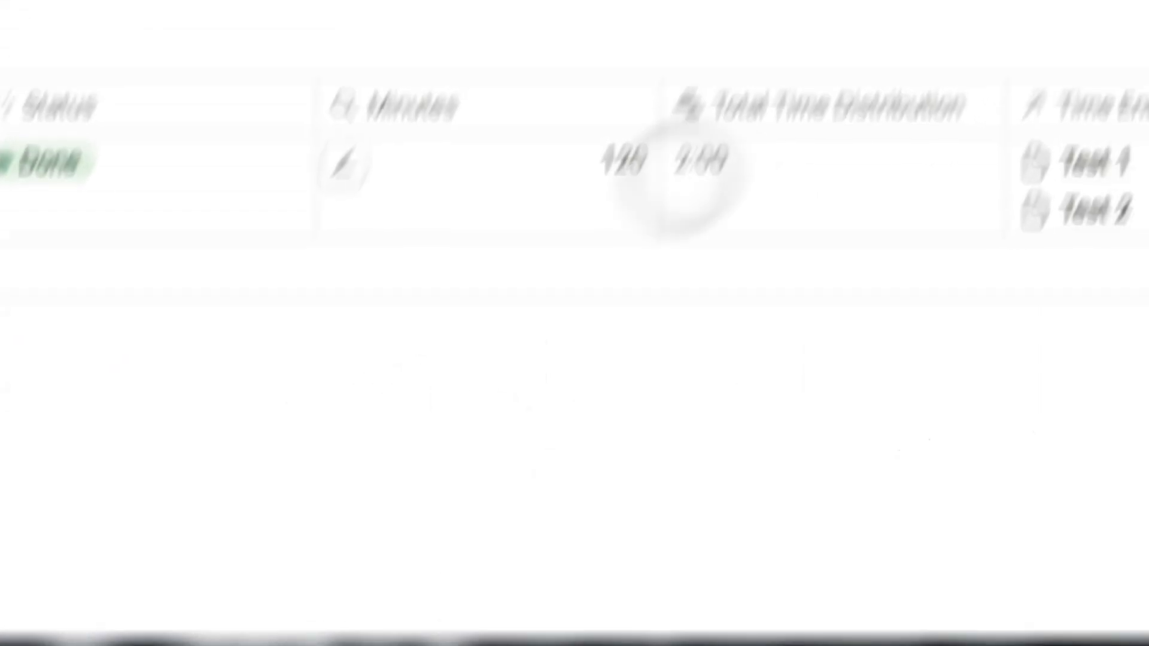
pyautogui.click(277, 149)
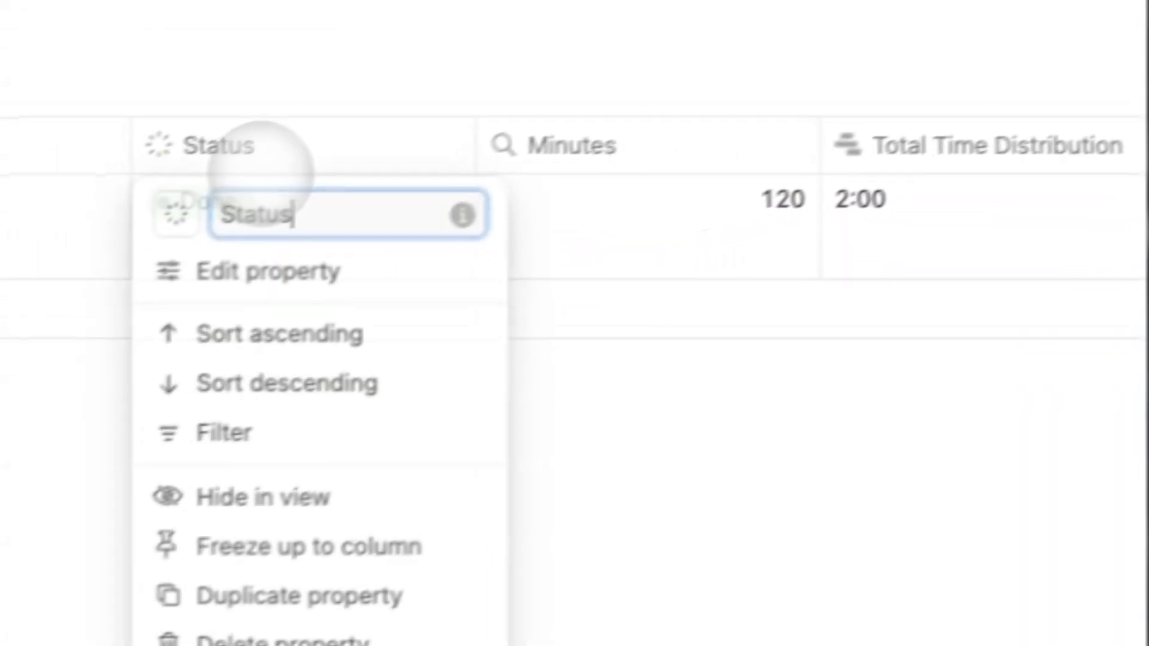
pyautogui.click(461, 174)
pyautogui.click(329, 427)
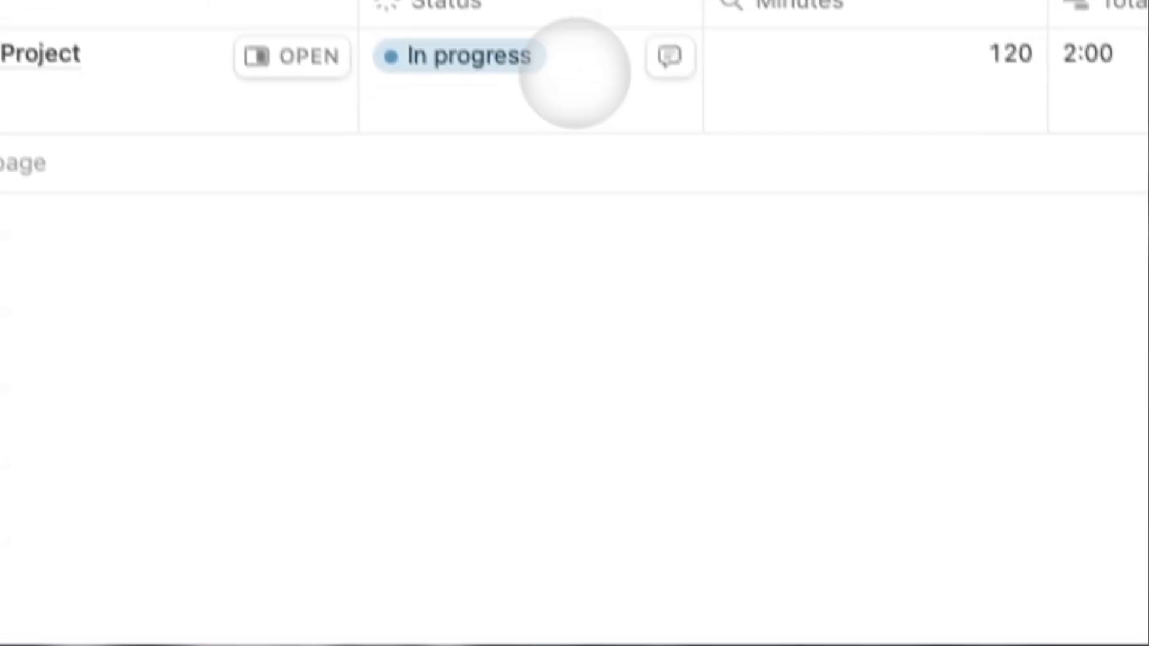
# Rename the Status property's In progress option to In Progress.
pyautogui.click(574, 72)
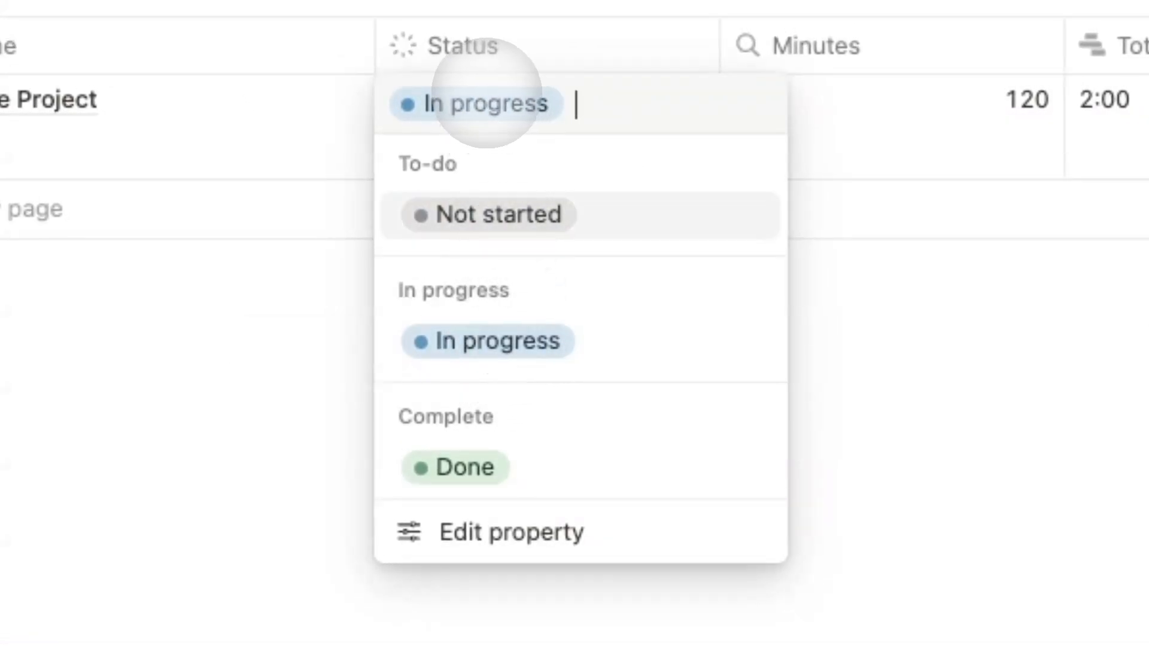
pyautogui.click(472, 529)
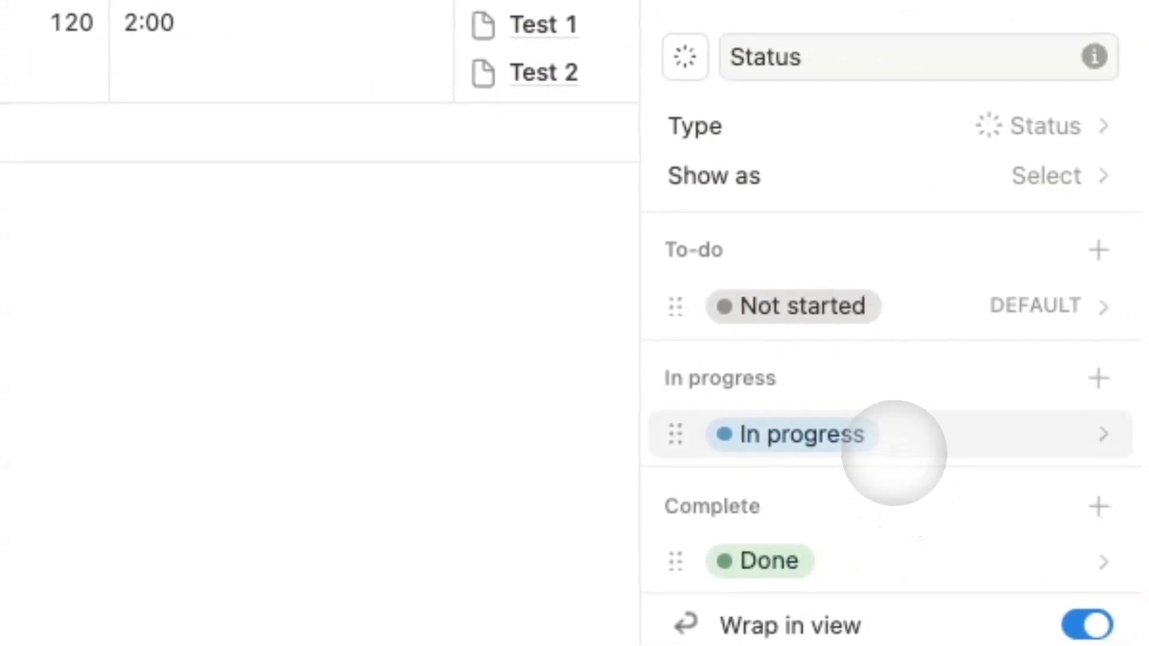
pyautogui.click(891, 446)
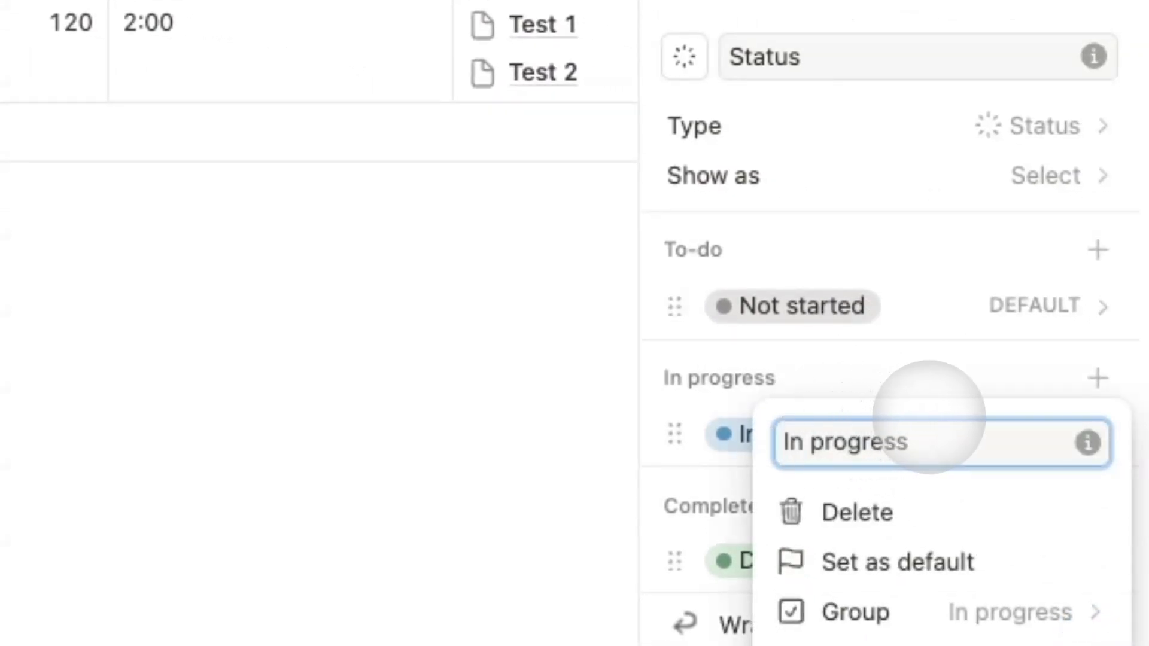
pyautogui.click(565, 395)
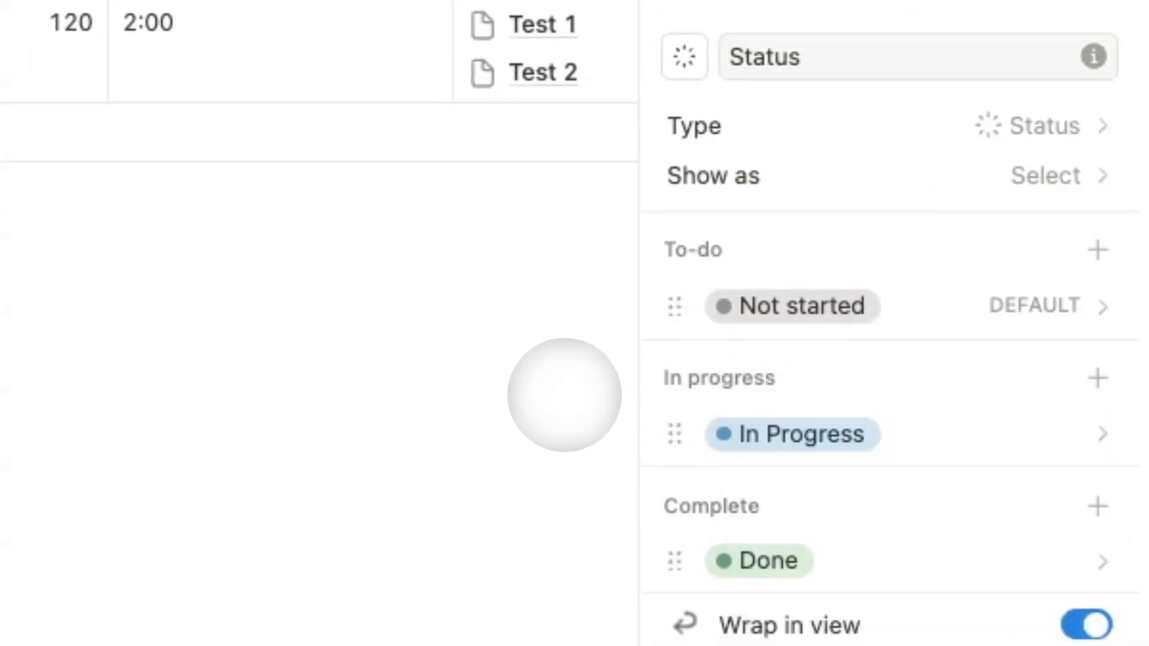
pyautogui.press('Escape')
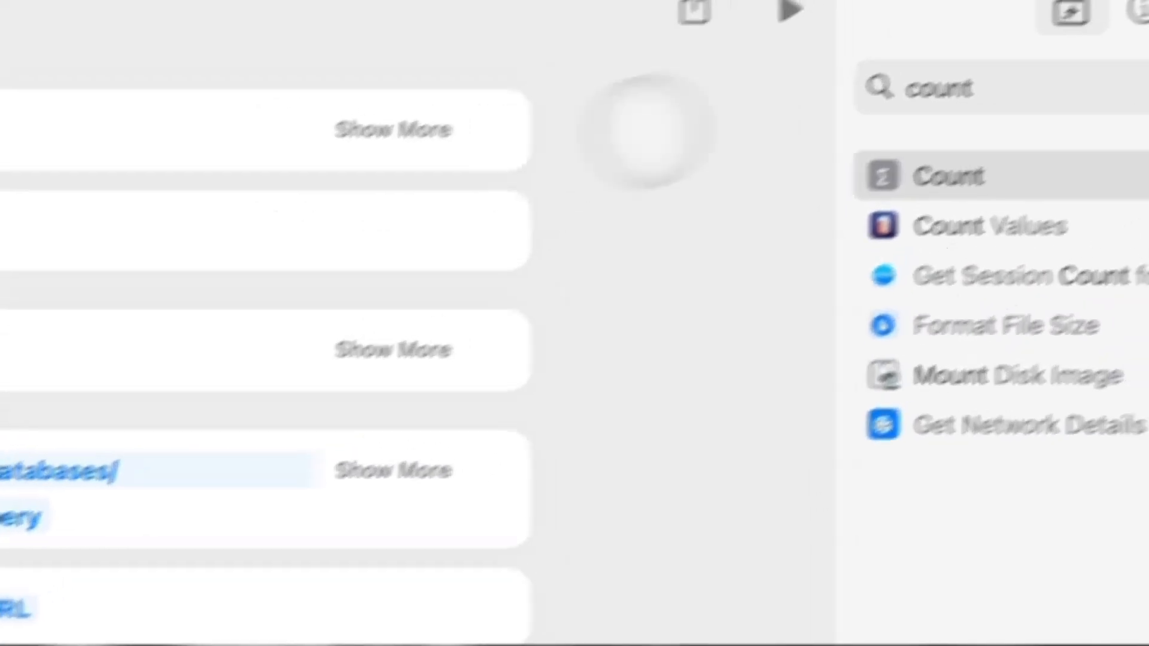
# Add an If block below Count that checks whether the count is 0.
pyautogui.click(812, 122)
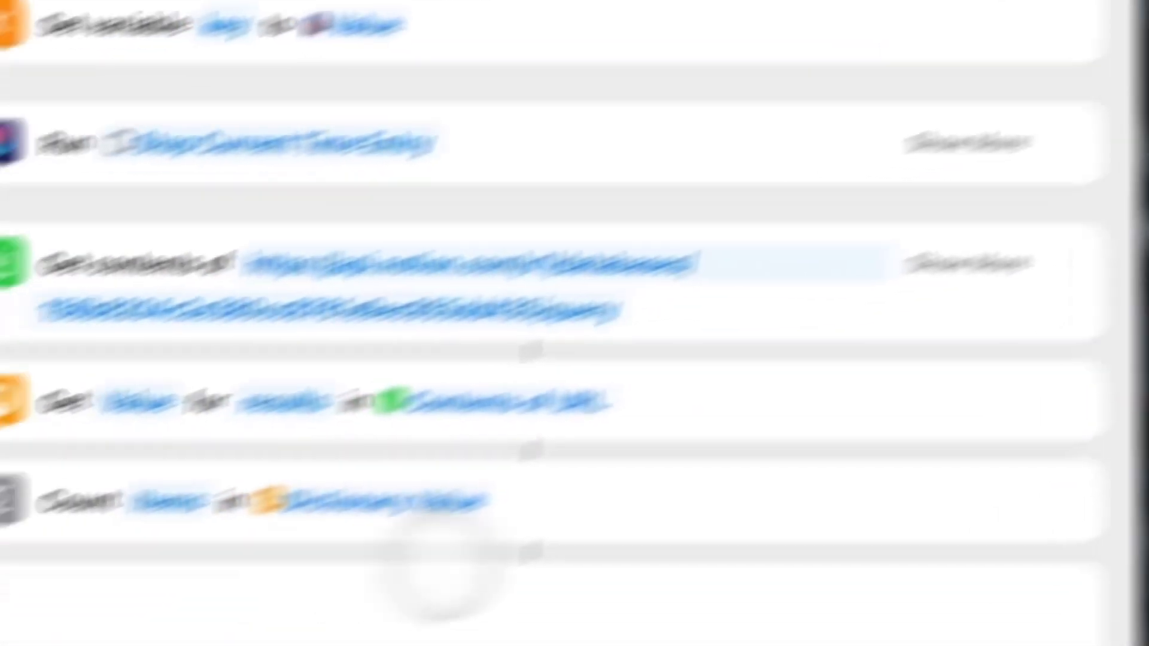
pyautogui.moveTo(441, 567); pyautogui.dragTo(808, 449)
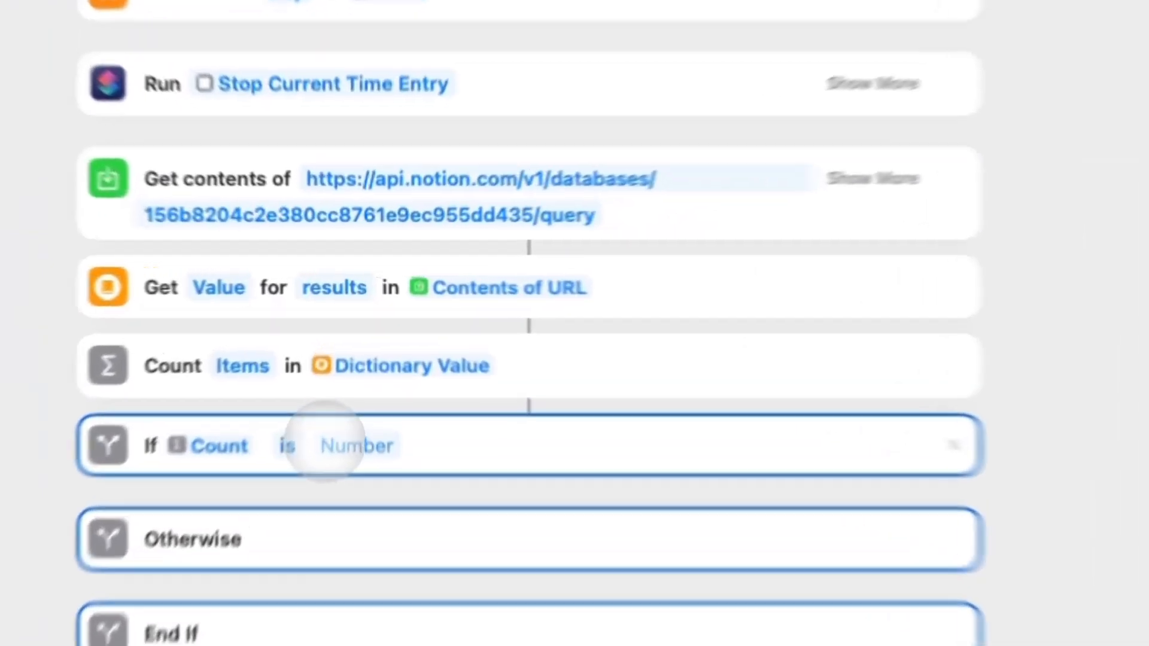
pyautogui.click(361, 369)
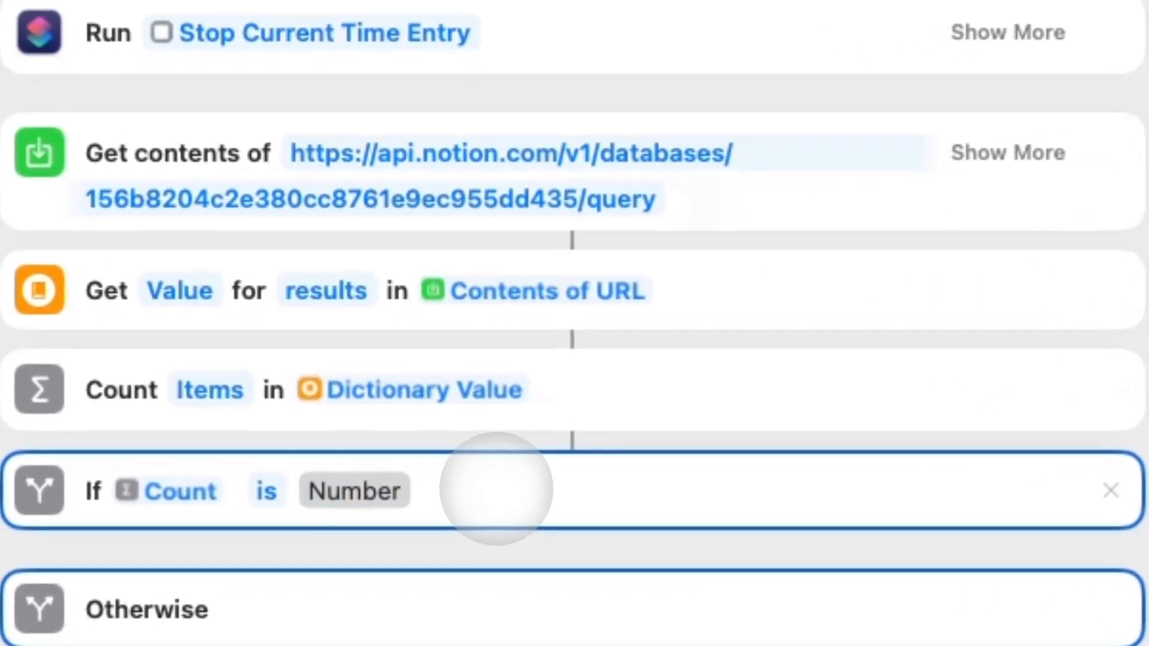
pyautogui.write('0')
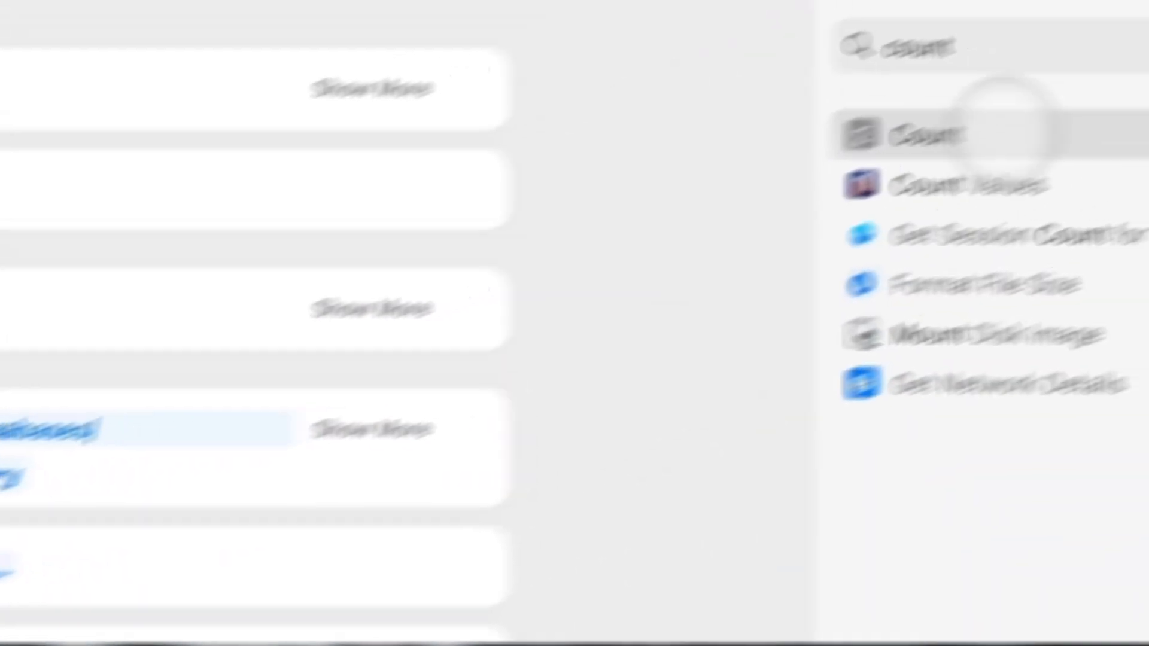
# Add a Show Alert saying there are no Not Started or In Progress projects, with Cancel turned off.
pyautogui.doubleClick(792, 129)
pyautogui.write('show')
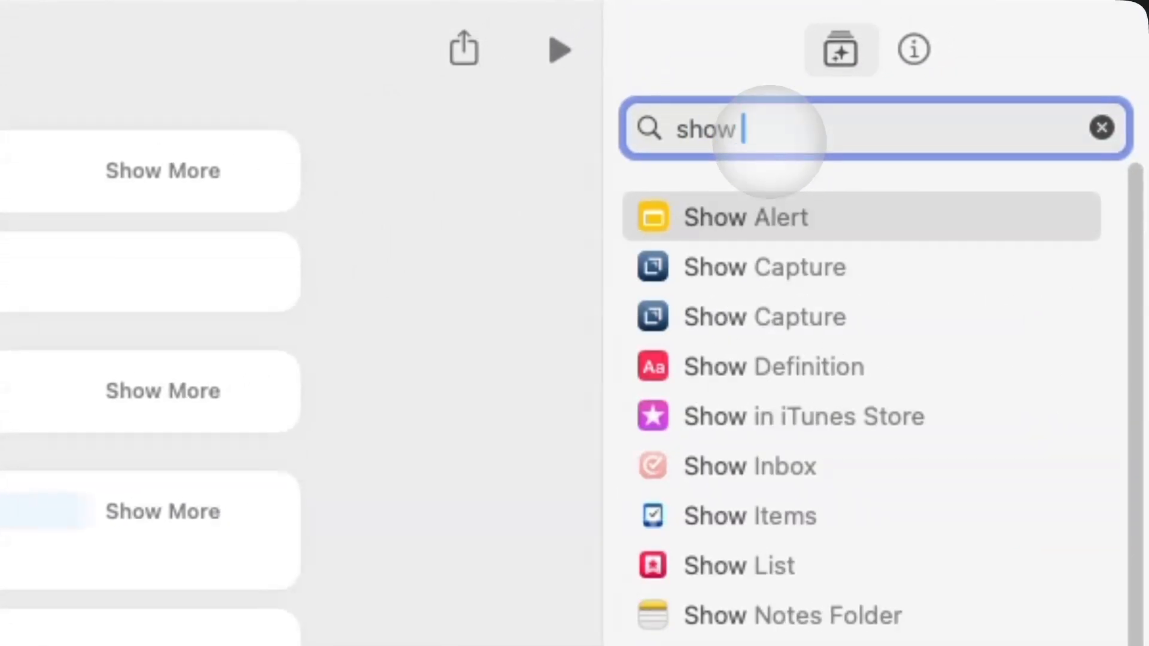
pyautogui.write(' alrt')
pyautogui.moveTo(884, 211); pyautogui.dragTo(317, 432)
pyautogui.click(628, 381)
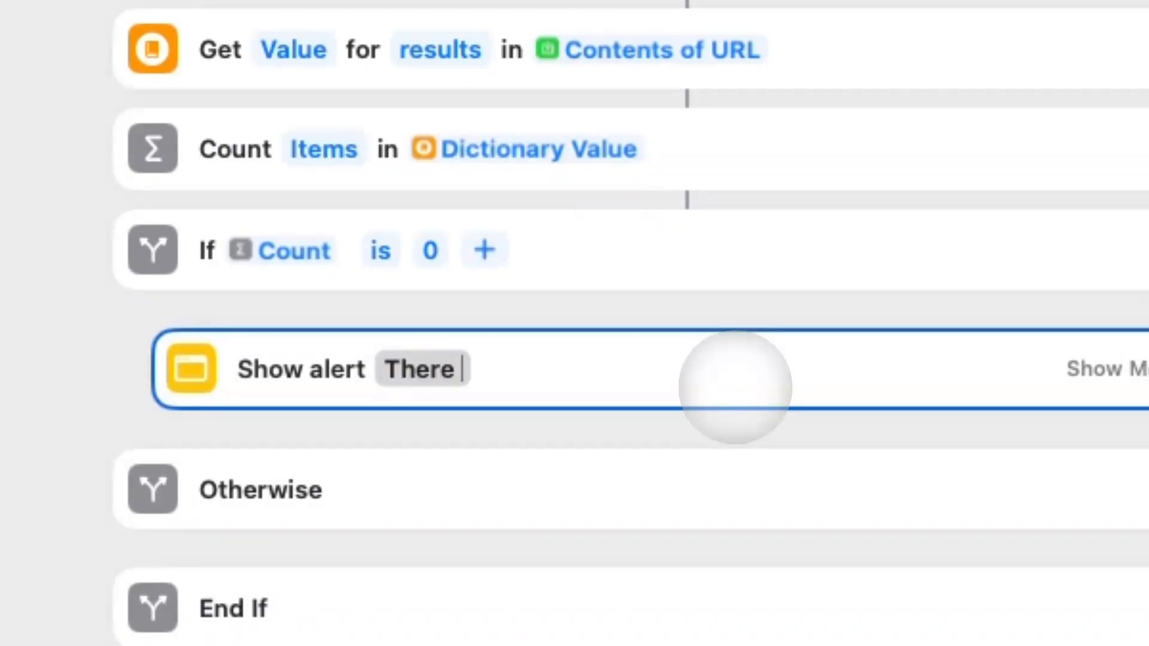
pyautogui.write('There are no "Not Started" or "In Progress ""')
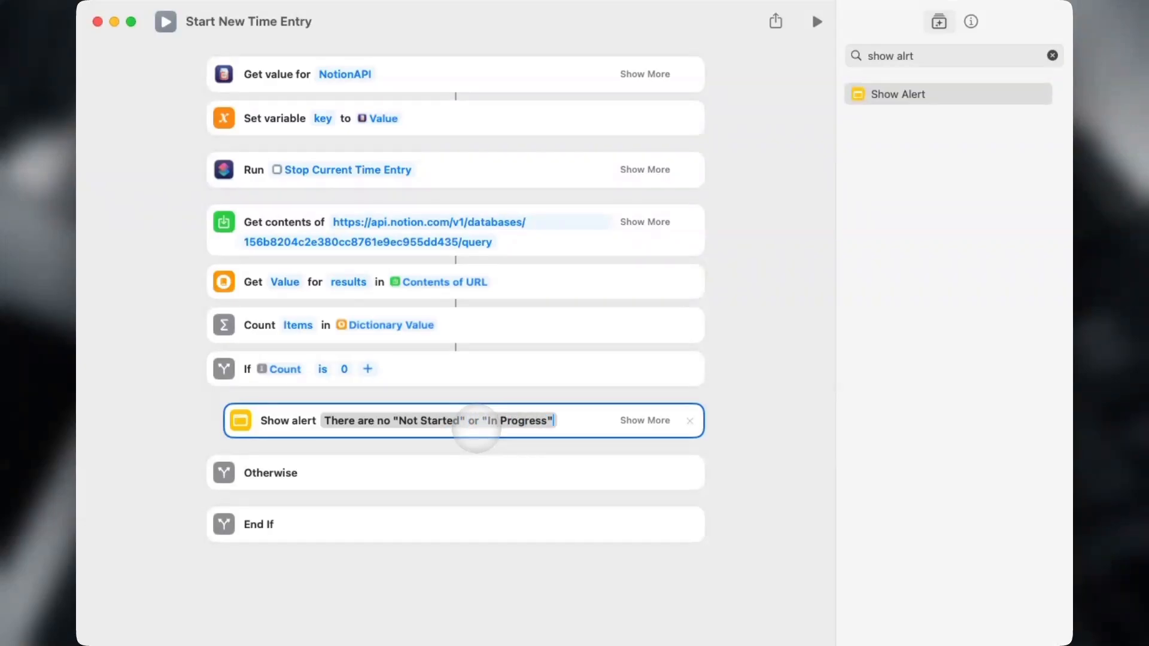
pyautogui.write('ts in your database.')
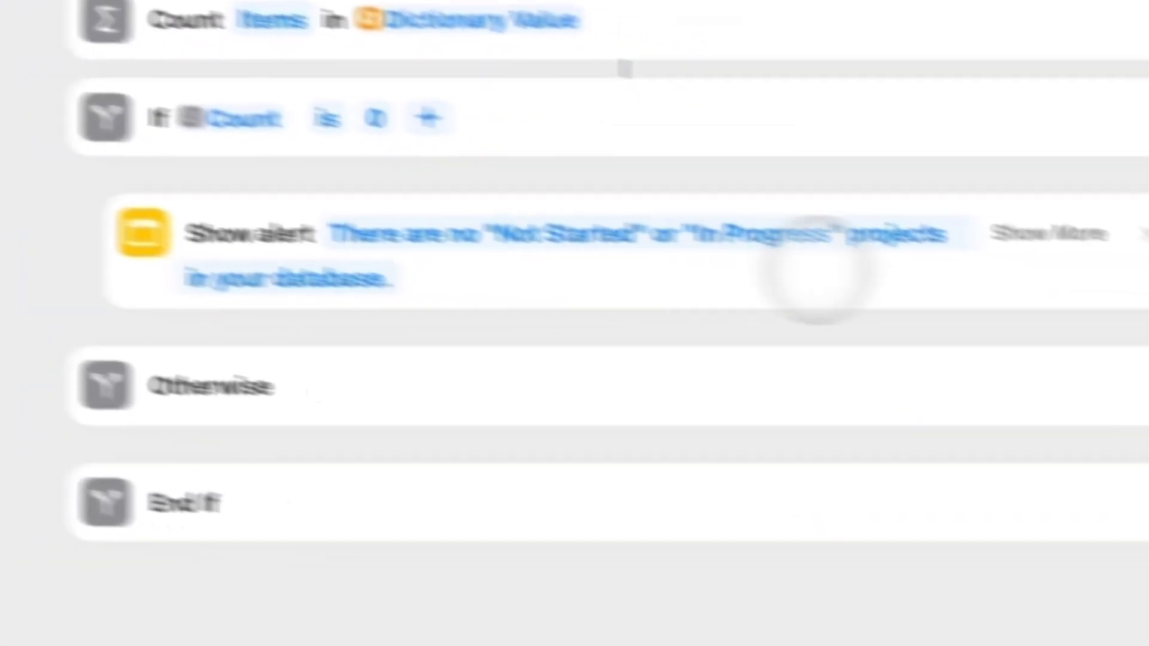
pyautogui.click(644, 420)
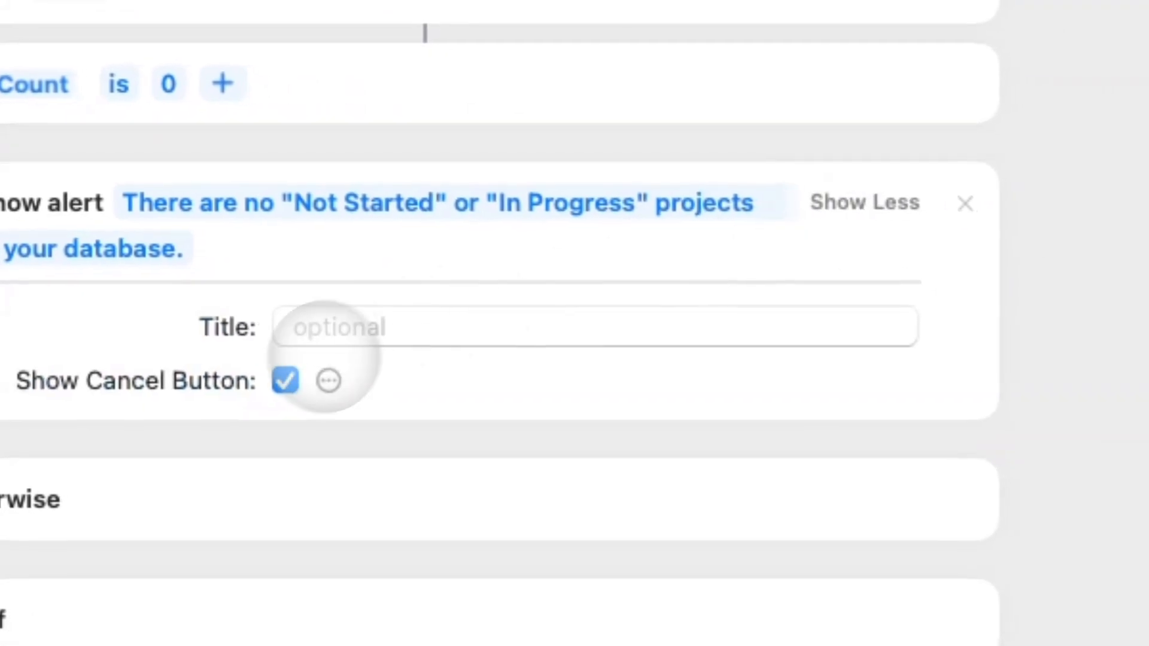
pyautogui.click(285, 381)
pyautogui.click(865, 202)
# Add Stop This Shortcut after the alert and delete the Otherwise branch.
pyautogui.click(800, 124)
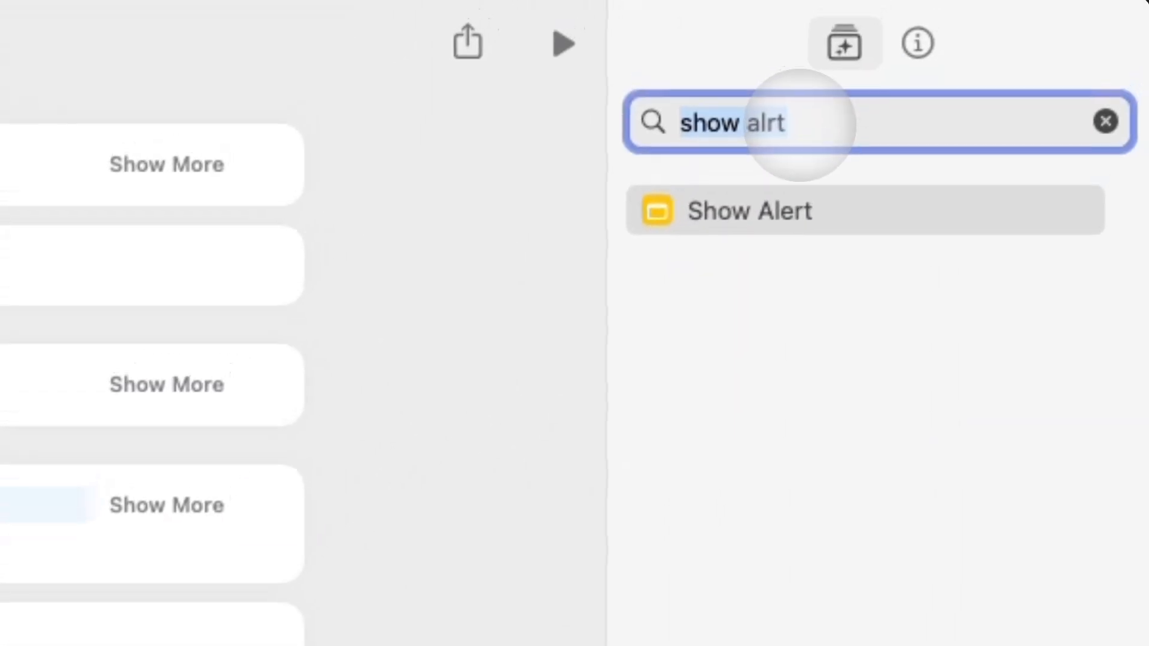
pyautogui.write('stop')
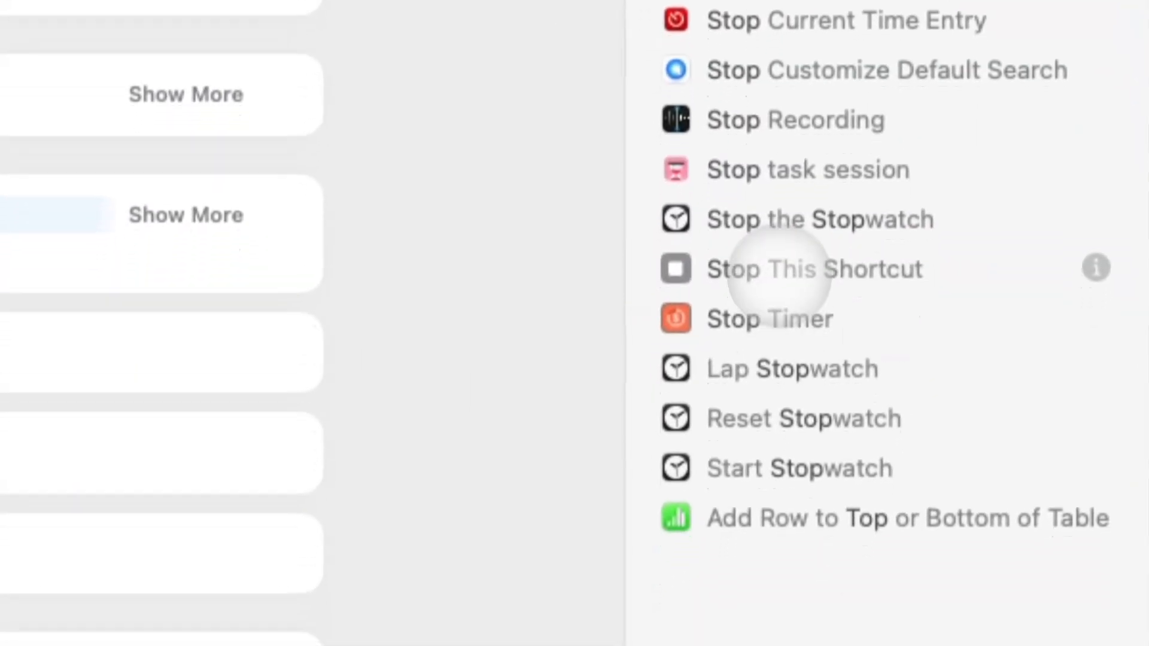
pyautogui.moveTo(779, 277); pyautogui.dragTo(525, 335)
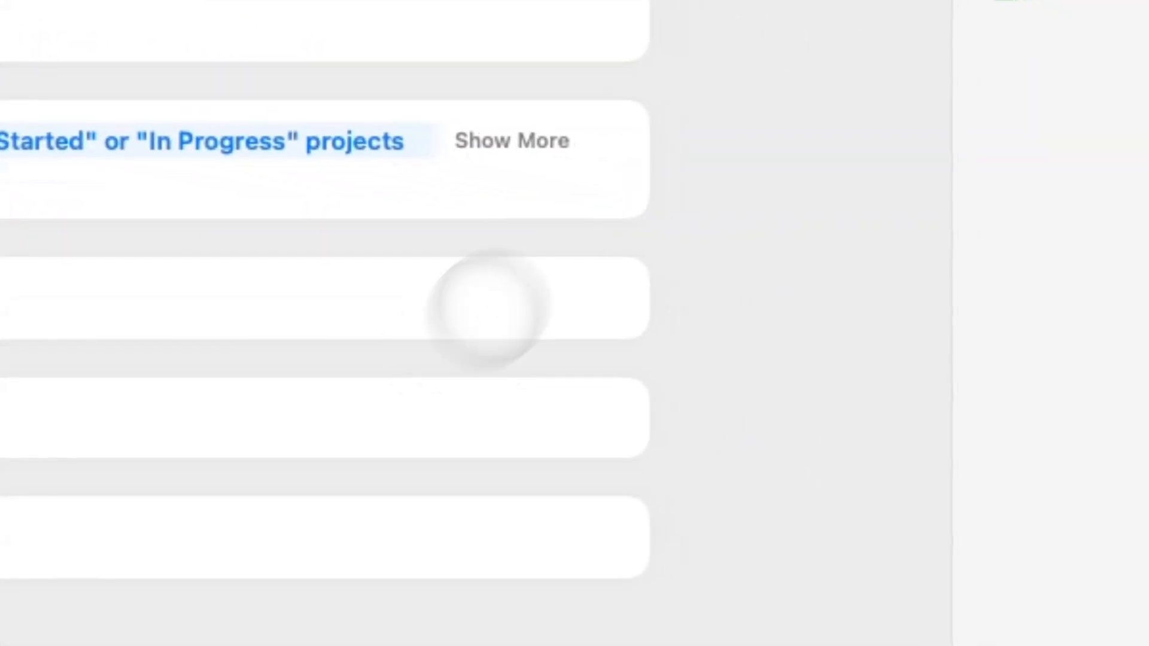
pyautogui.click(608, 417)
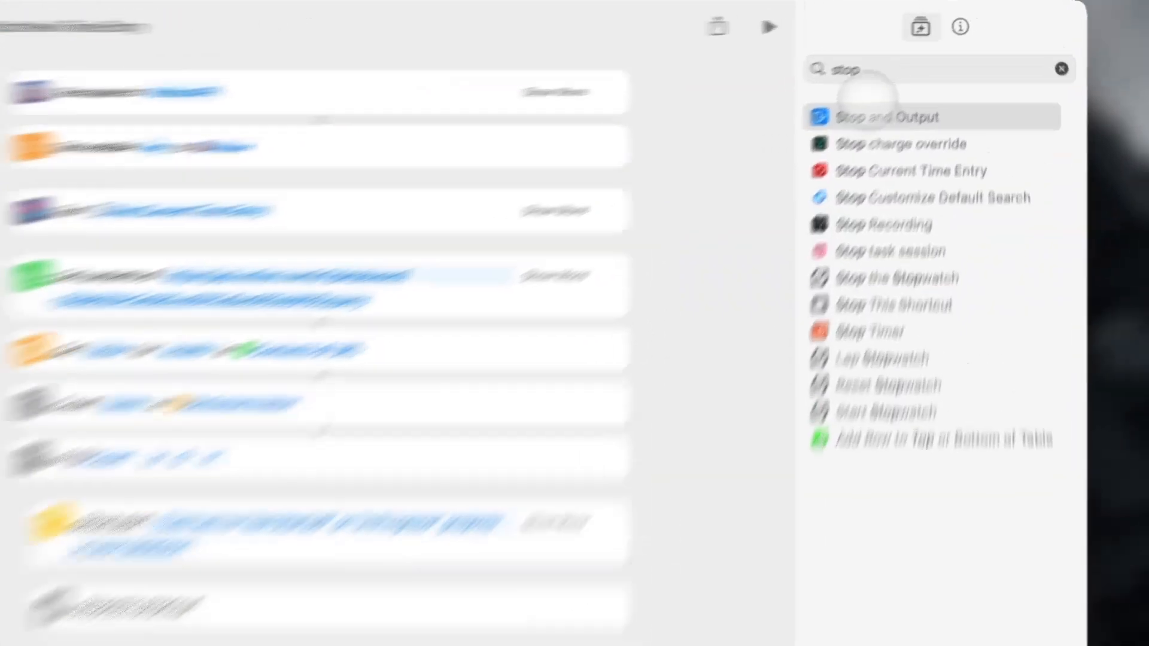
pyautogui.click(883, 55)
pyautogui.press('super+a')
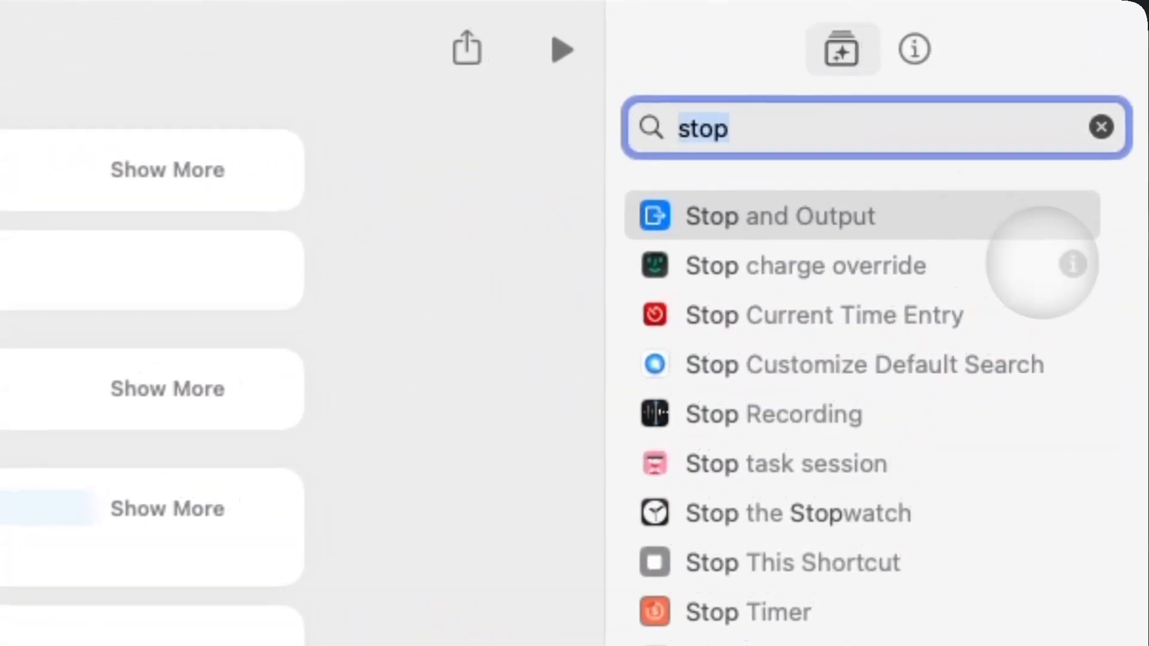
pyautogui.press('BackSpace')
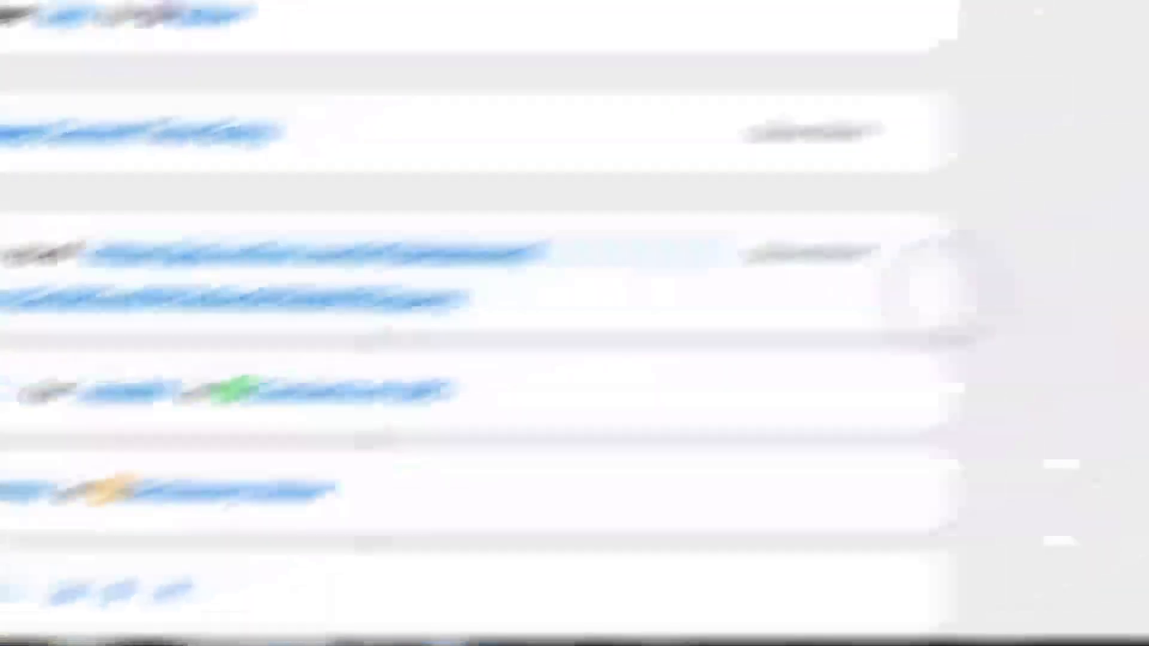
pyautogui.click(945, 96)
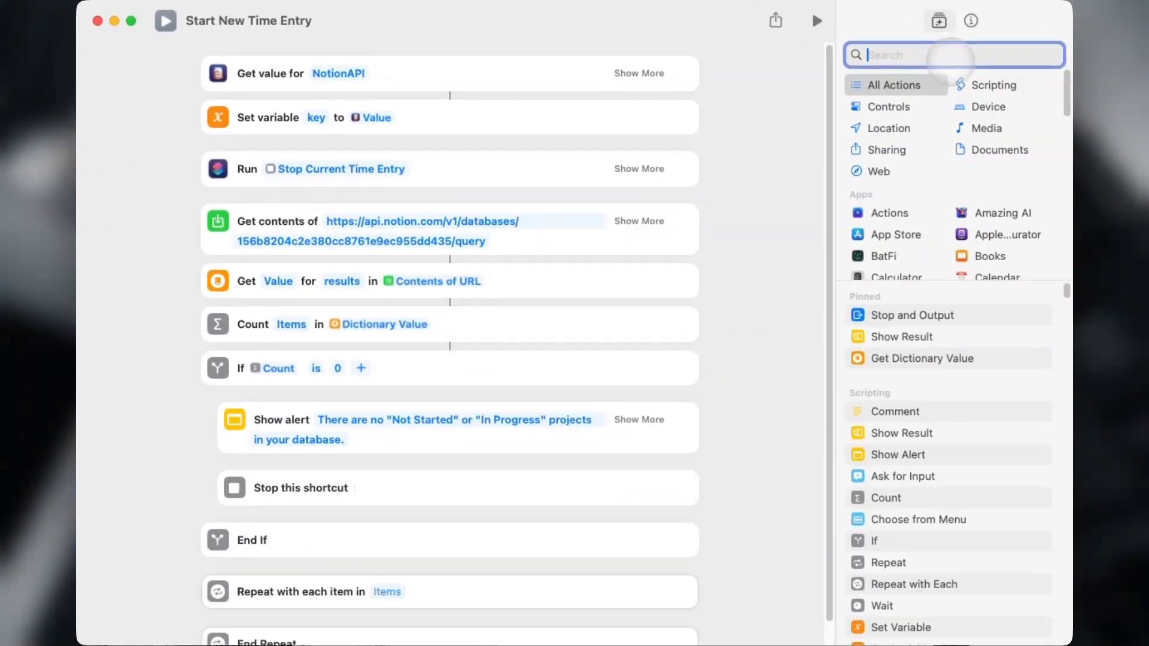
# Set the Repeat to loop over the Dictionary Value items, then search actions for 'text'.
pyautogui.scroll(-1, 455, 539)
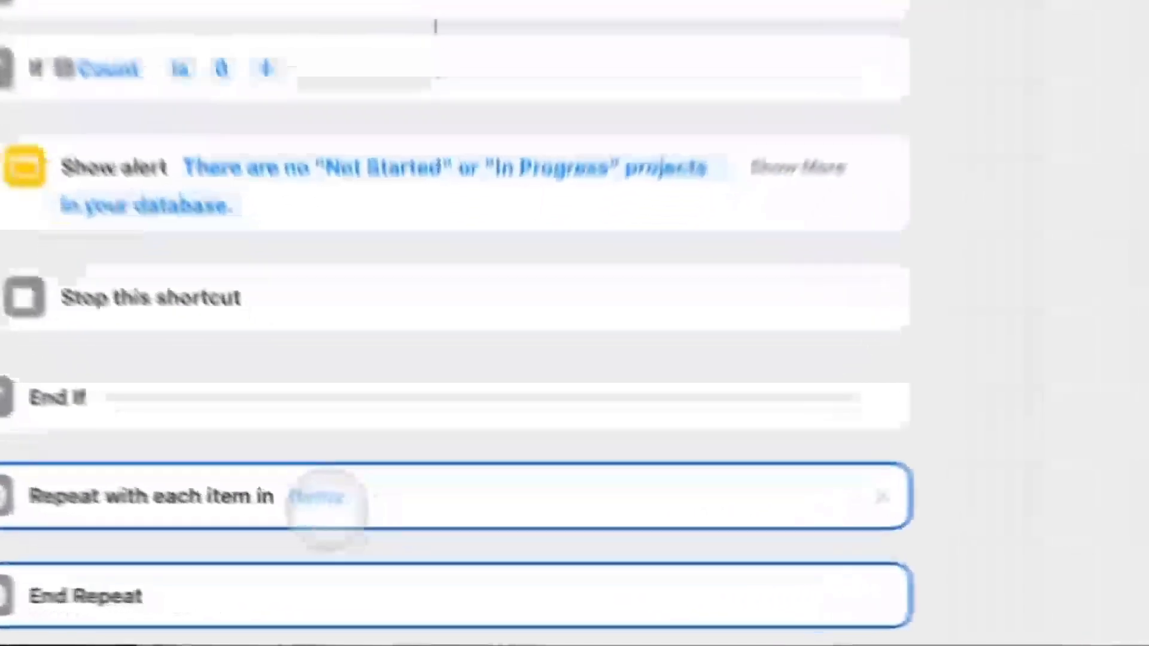
pyautogui.click(386, 566)
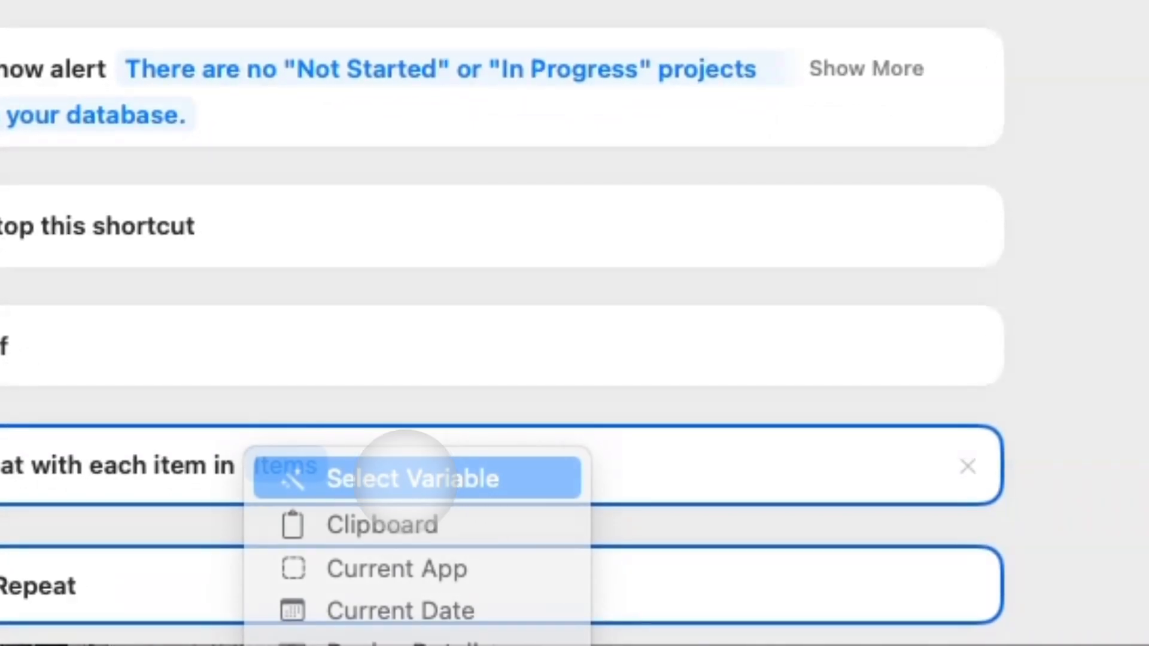
pyautogui.click(406, 480)
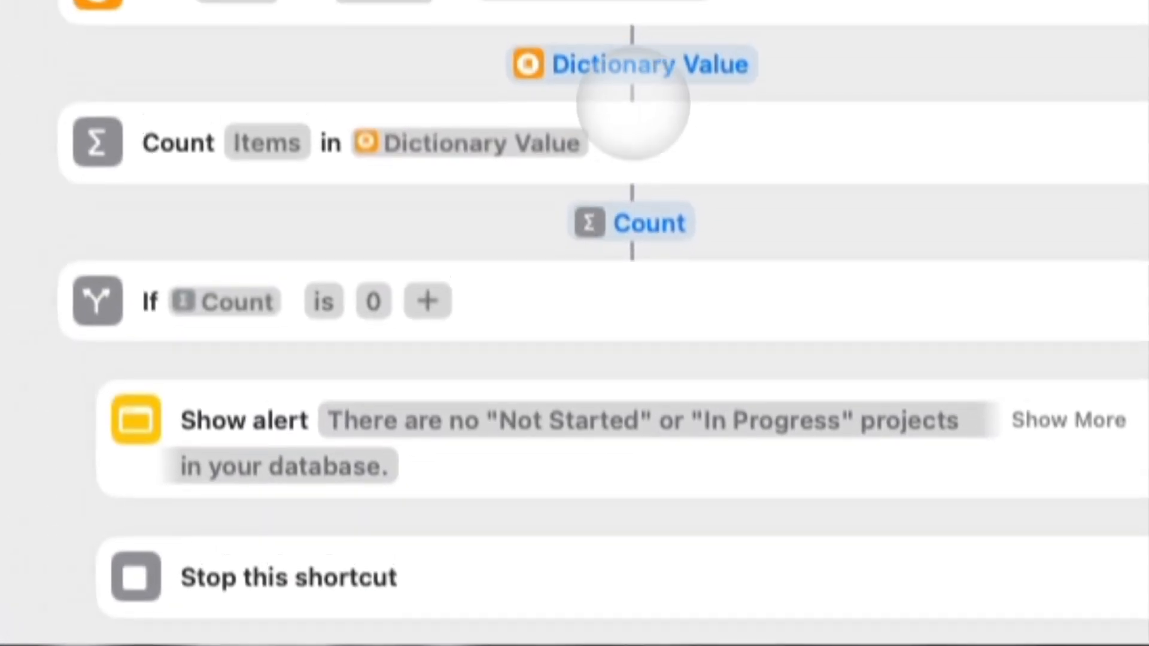
pyautogui.click(631, 64)
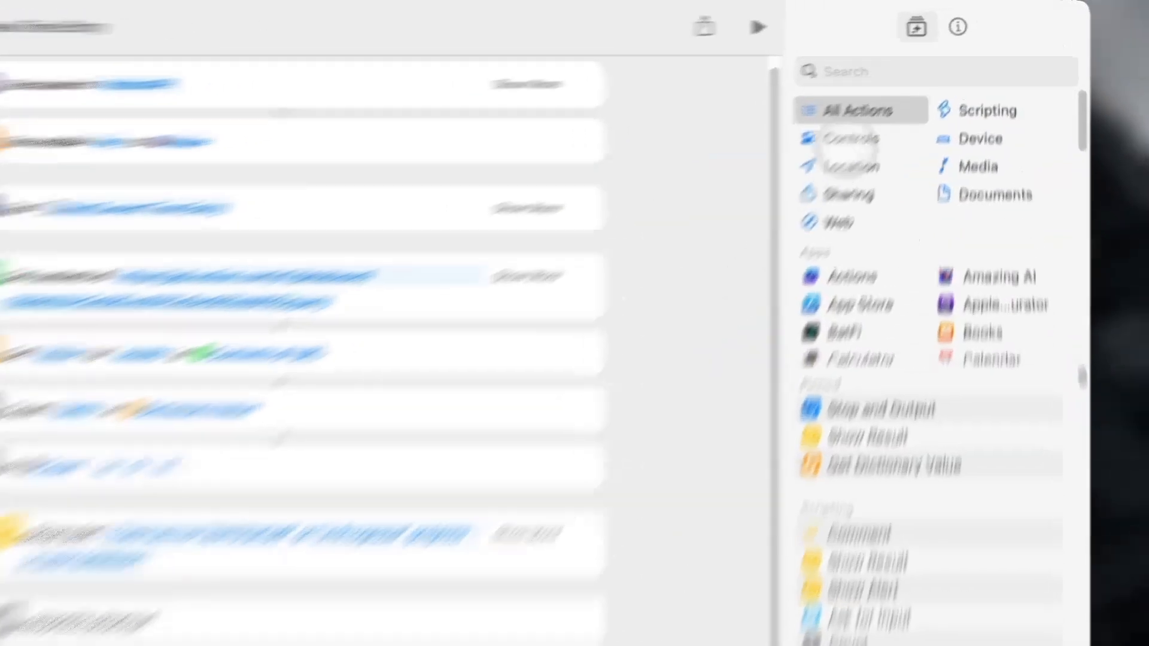
pyautogui.click(938, 55)
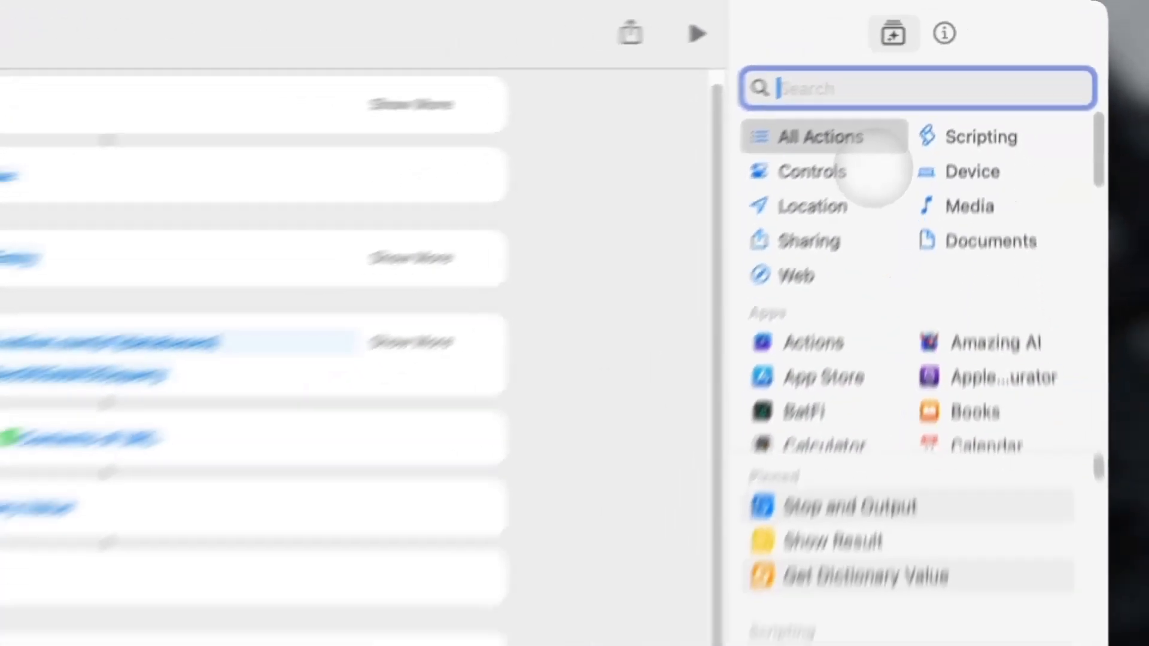
pyautogui.write('g')
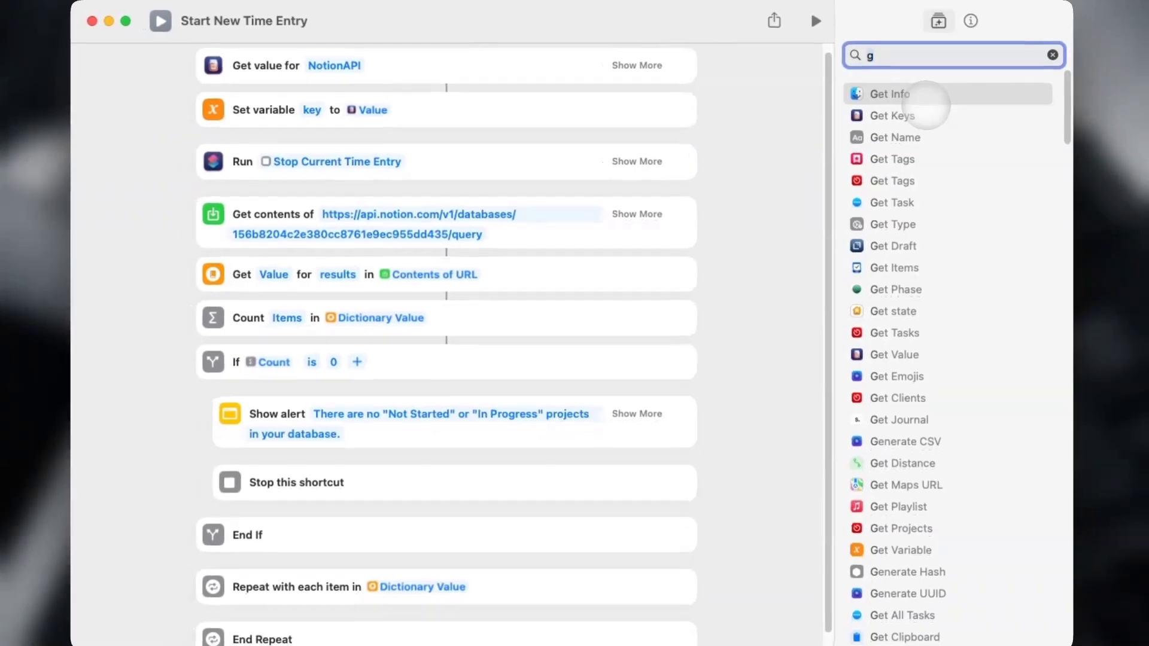
pyautogui.write('ext')
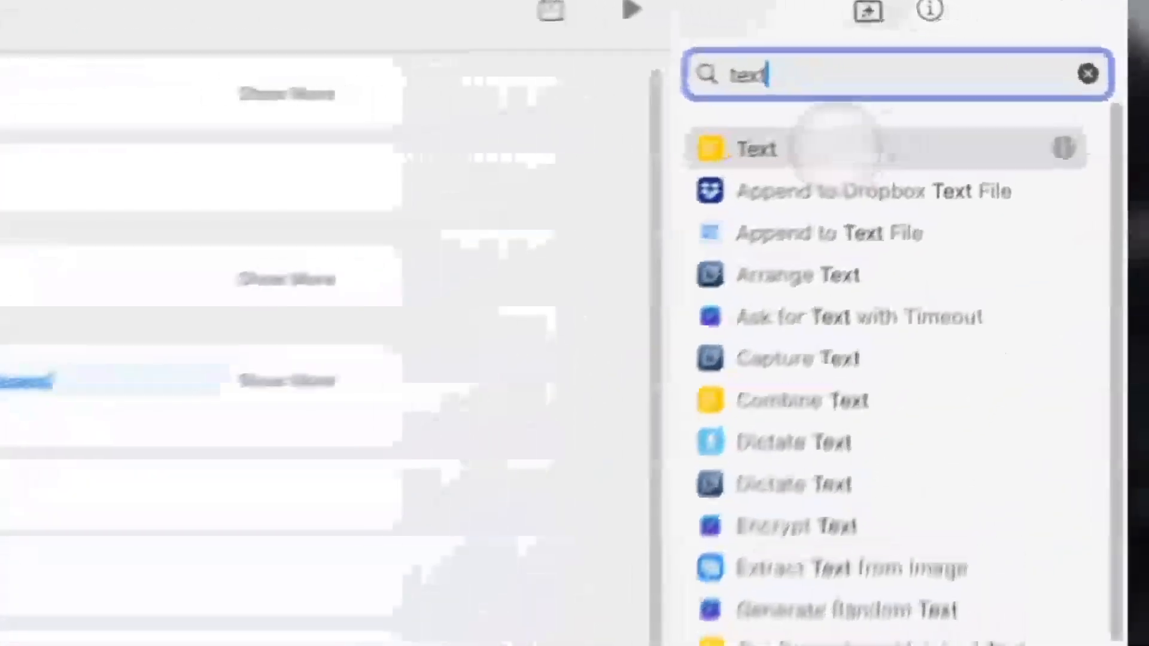
# Add a Text action inside the Repeat containing two Repeat Item tokens joined by ':'.
pyautogui.moveTo(836, 147); pyautogui.dragTo(736, 469)
pyautogui.click(545, 444)
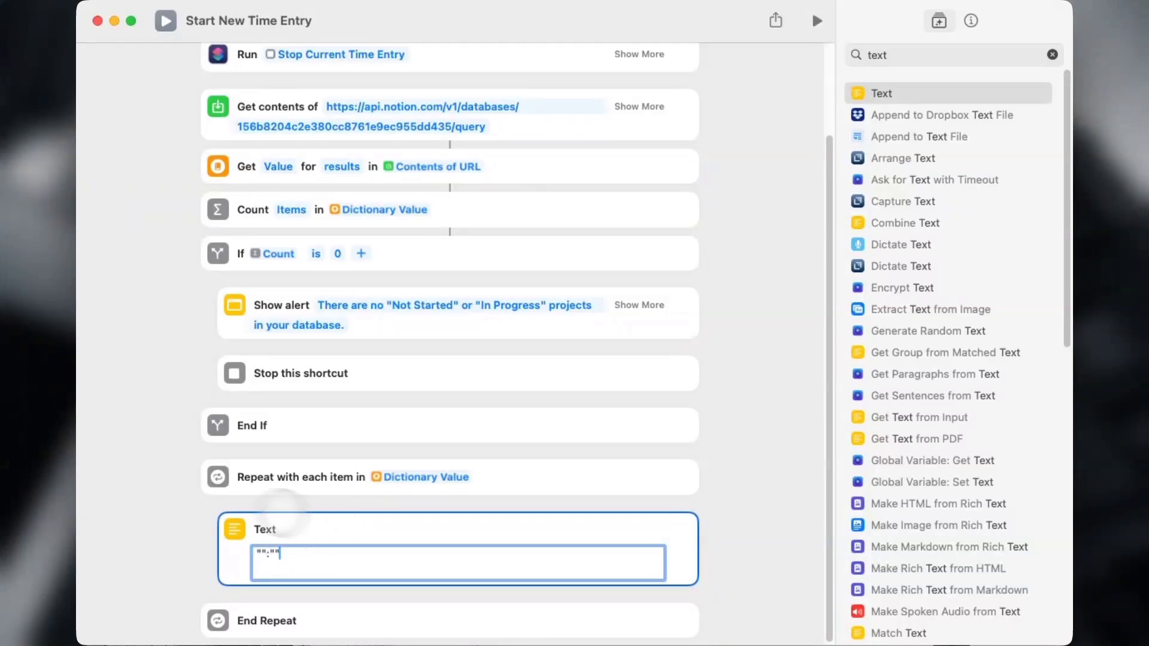
pyautogui.scroll(1, 235, 522)
pyautogui.click(264, 566)
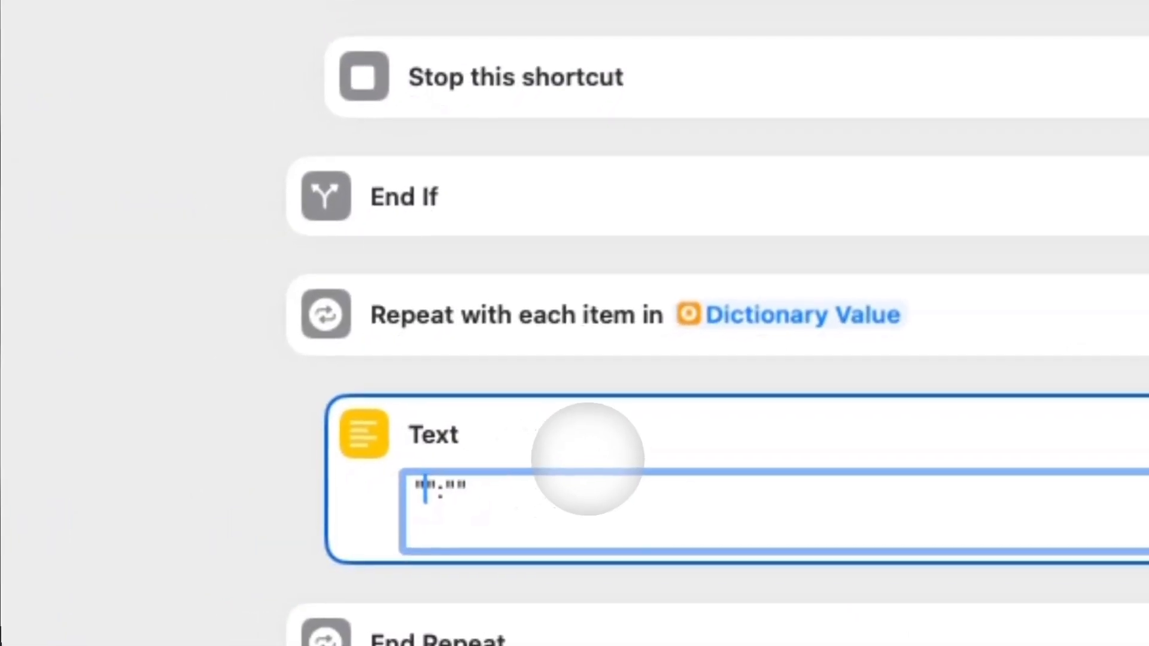
pyautogui.write('reoe')
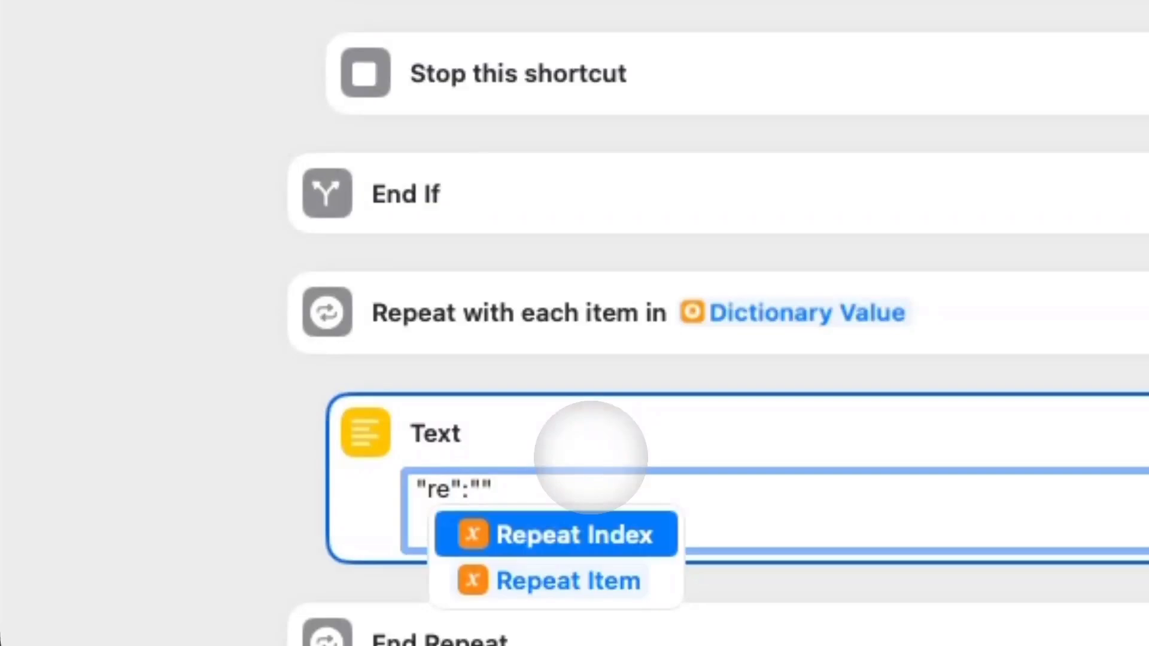
pyautogui.press('Down')
pyautogui.press('Return')
pyautogui.write('":"')
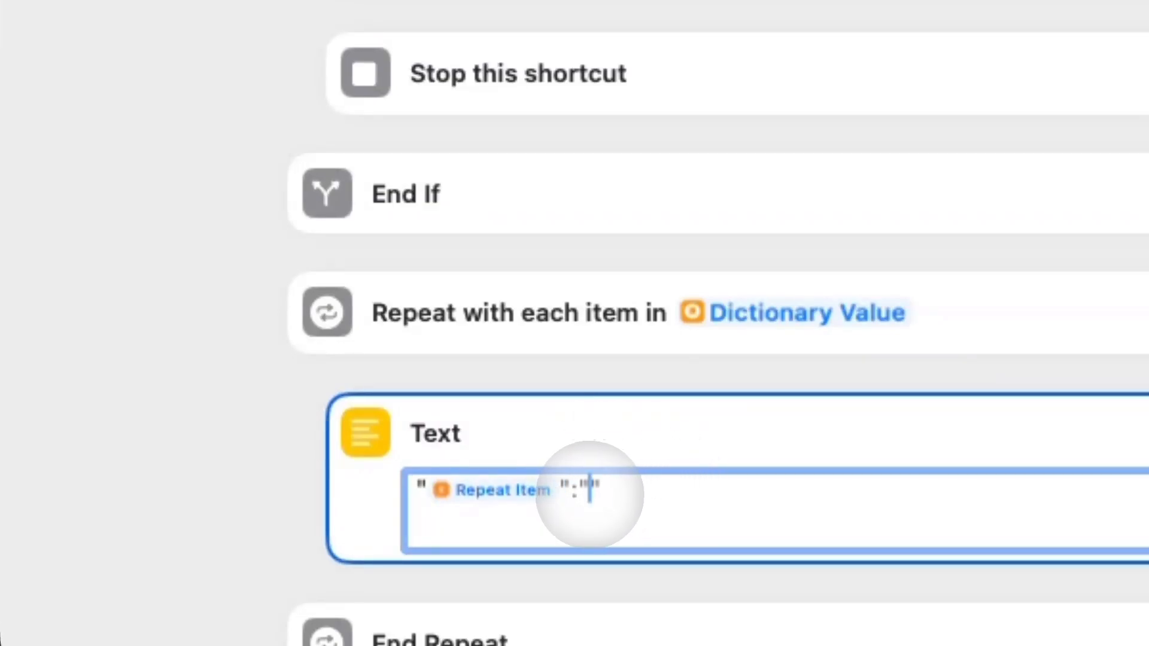
pyautogui.write('re')
pyautogui.press('Down')
pyautogui.press('Return')
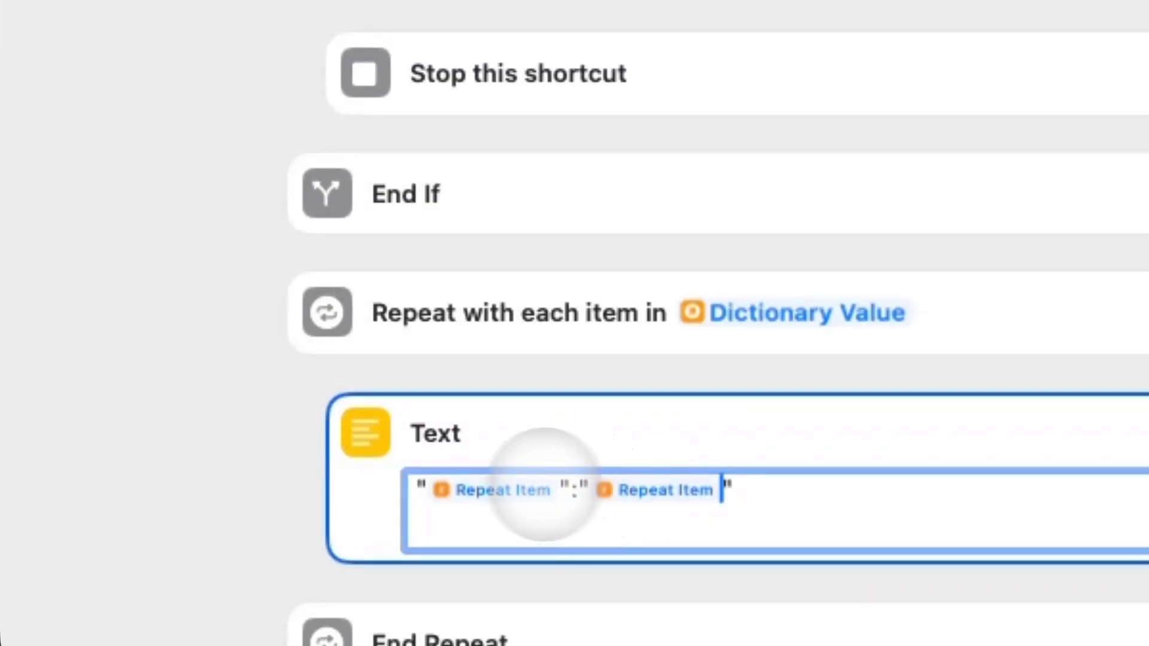
# Set the type of both Repeat Item tokens to Dictionary.
pyautogui.click(463, 488)
pyautogui.click(374, 93)
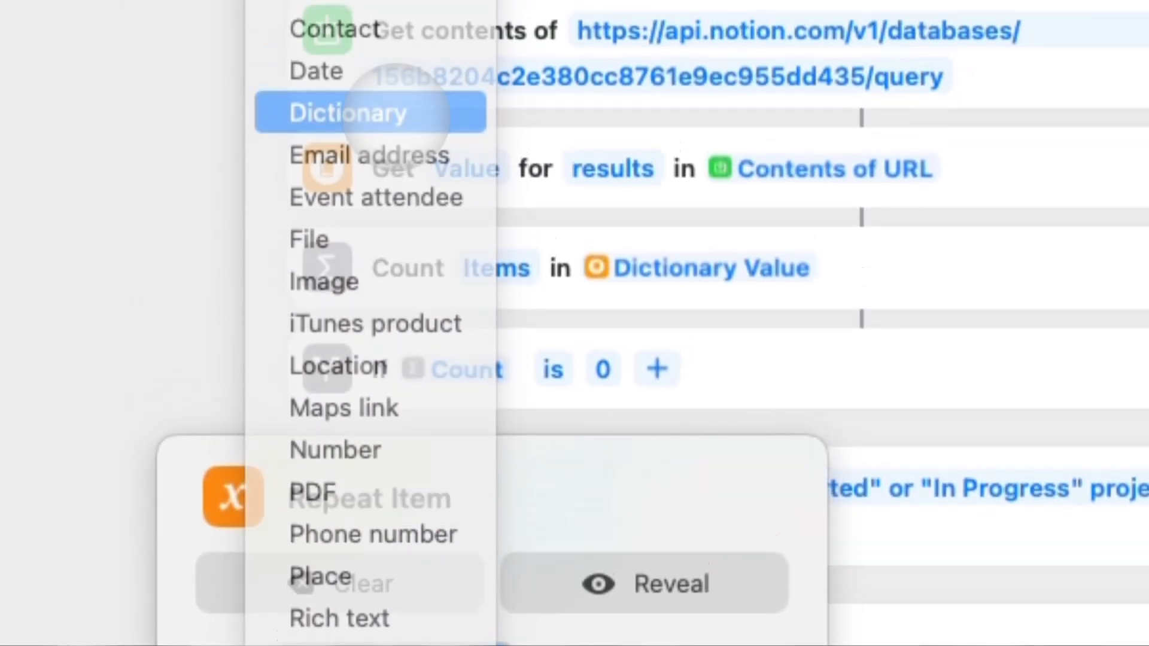
pyautogui.click(347, 13)
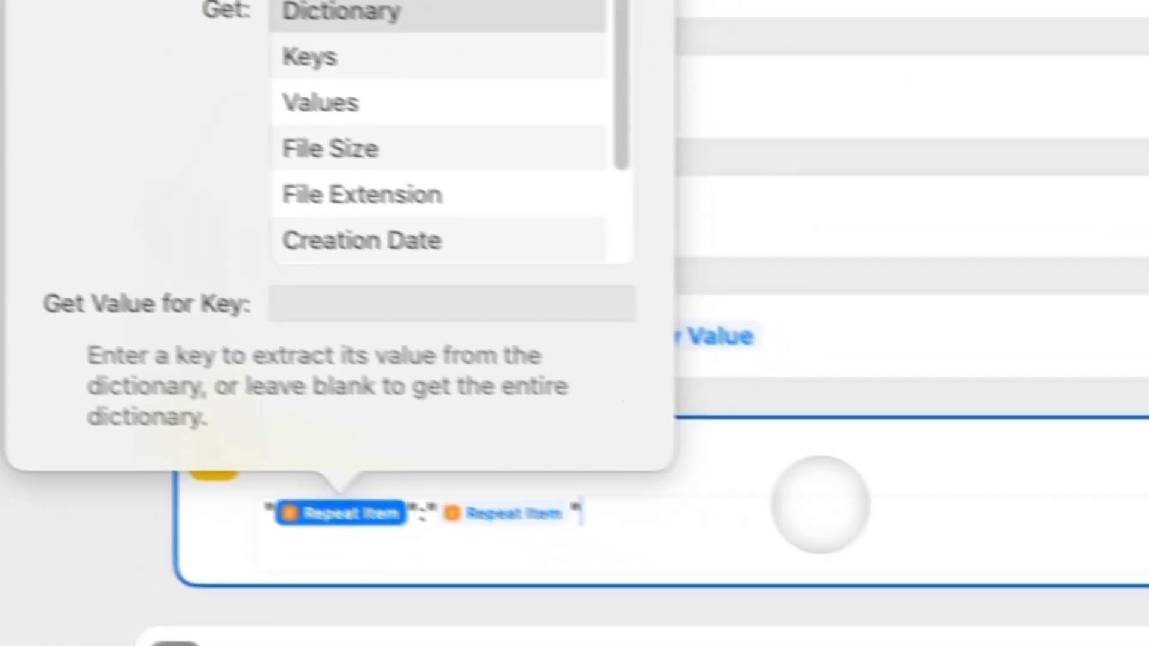
pyautogui.click(514, 513)
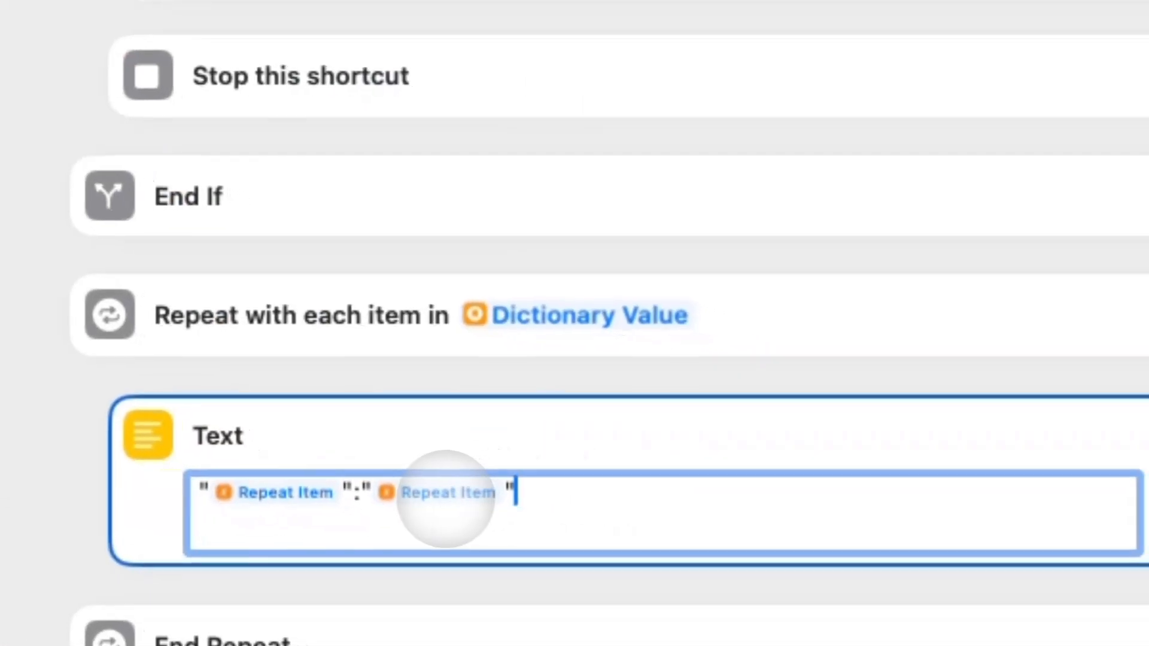
pyautogui.click(513, 514)
pyautogui.click(373, 84)
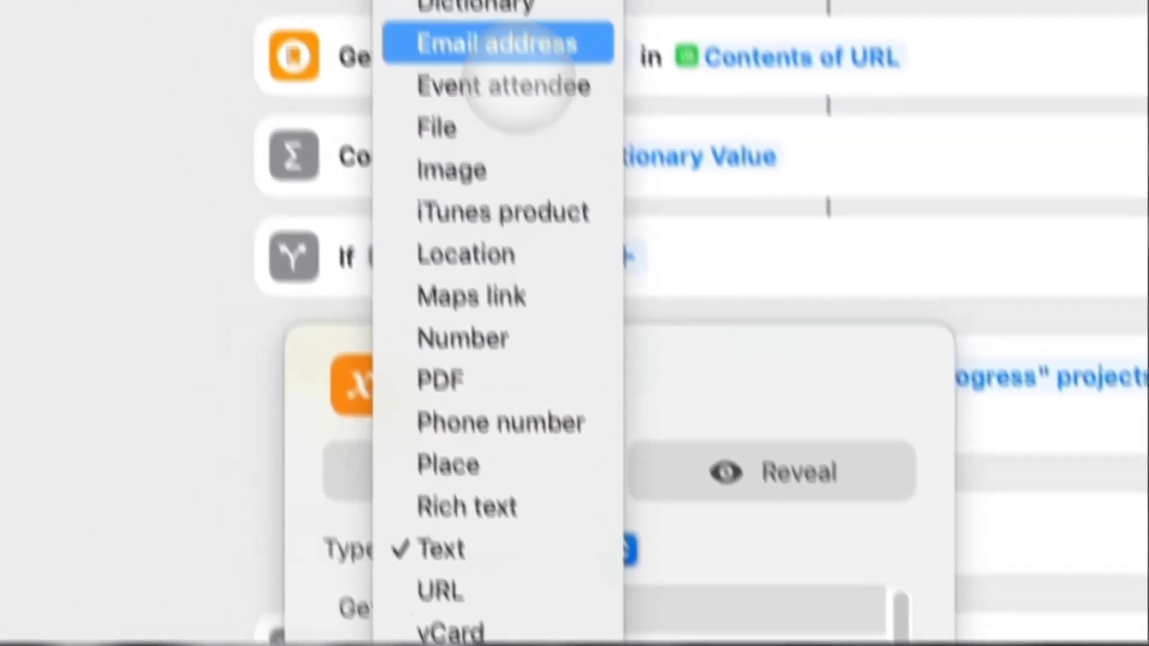
pyautogui.click(513, 143)
pyautogui.click(248, 553)
# Give the first token the key path properties.Name.title.1.text.content and set the second token's key.
pyautogui.click(500, 483)
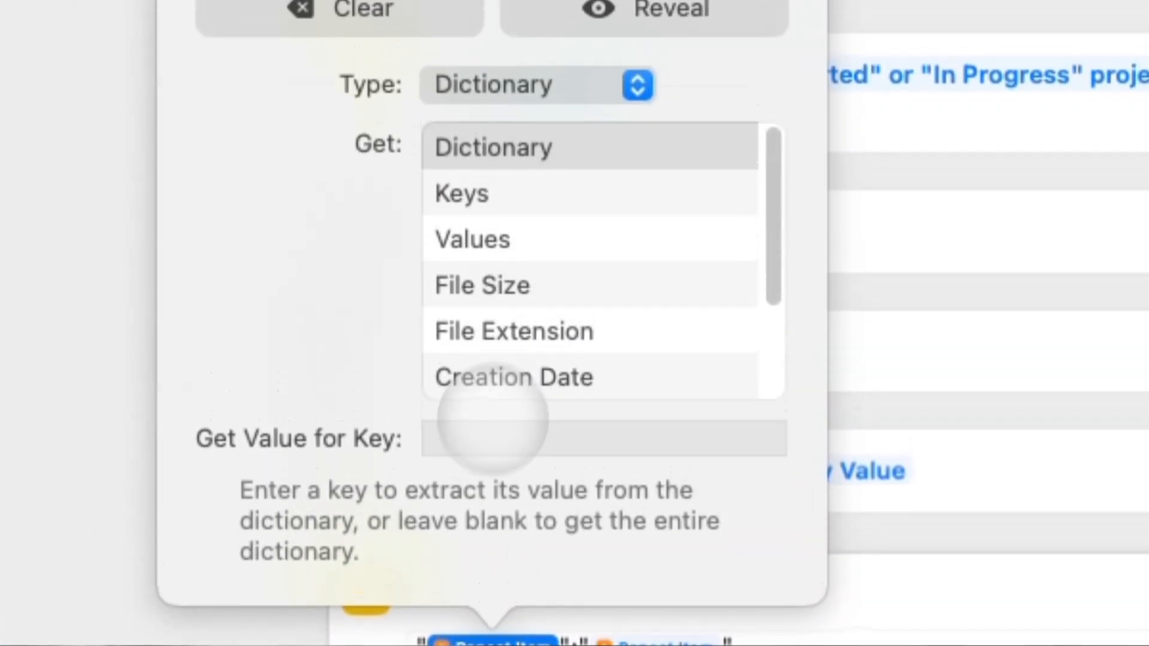
pyautogui.click(501, 443)
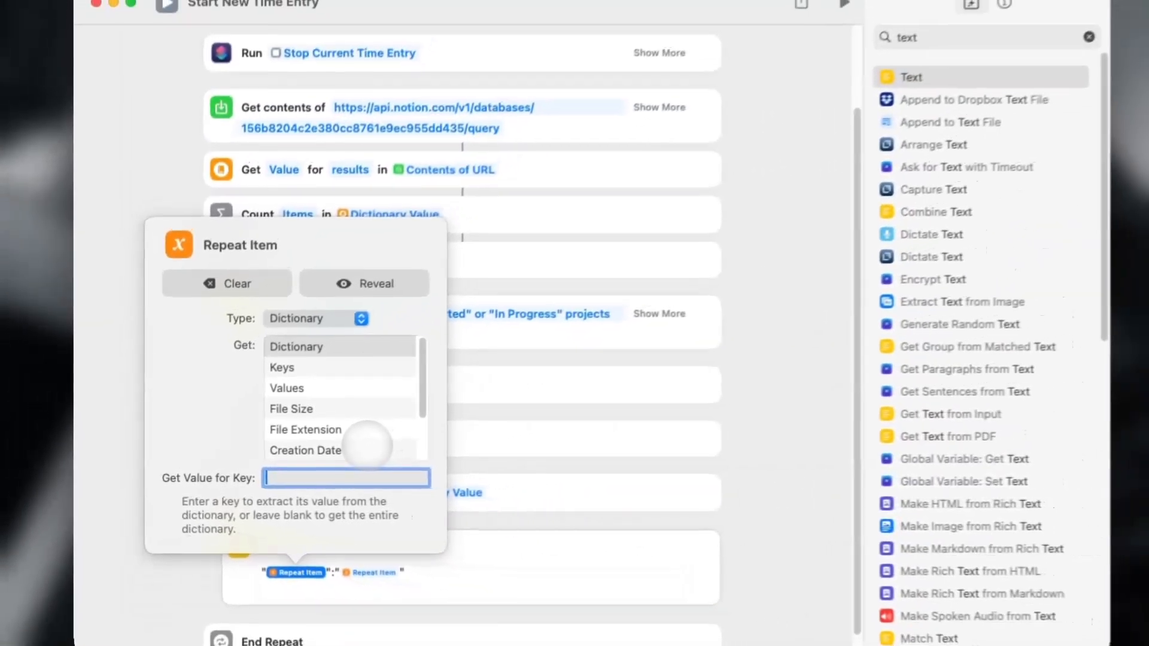
pyautogui.write('properties.Name.title.1.text.con')
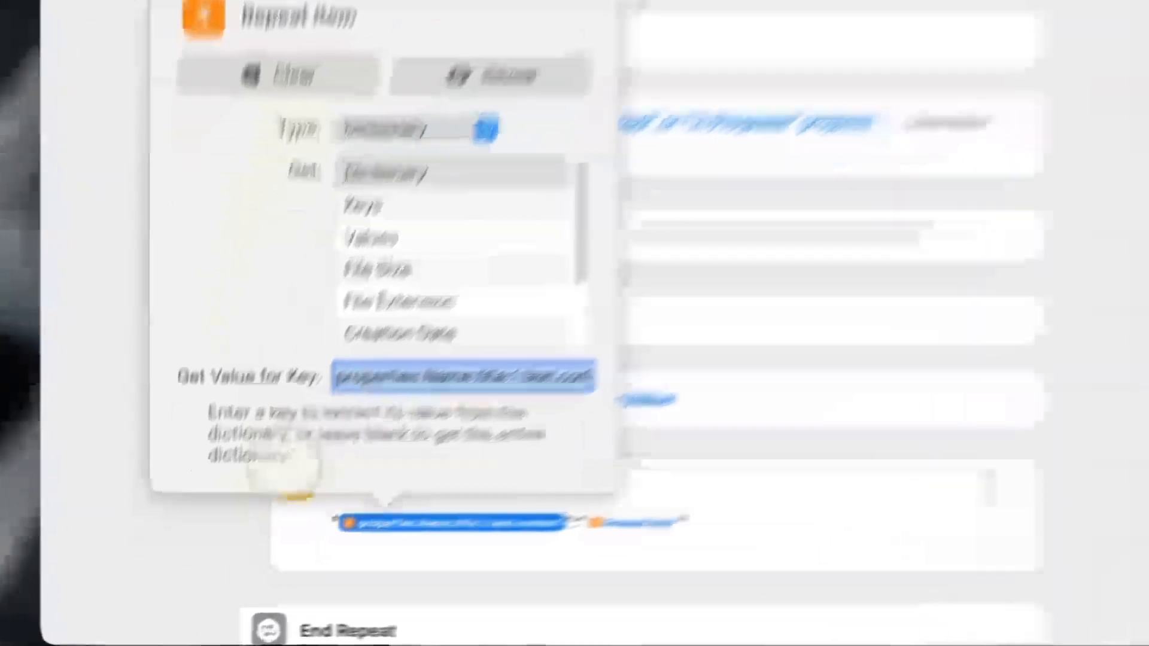
pyautogui.click(157, 582)
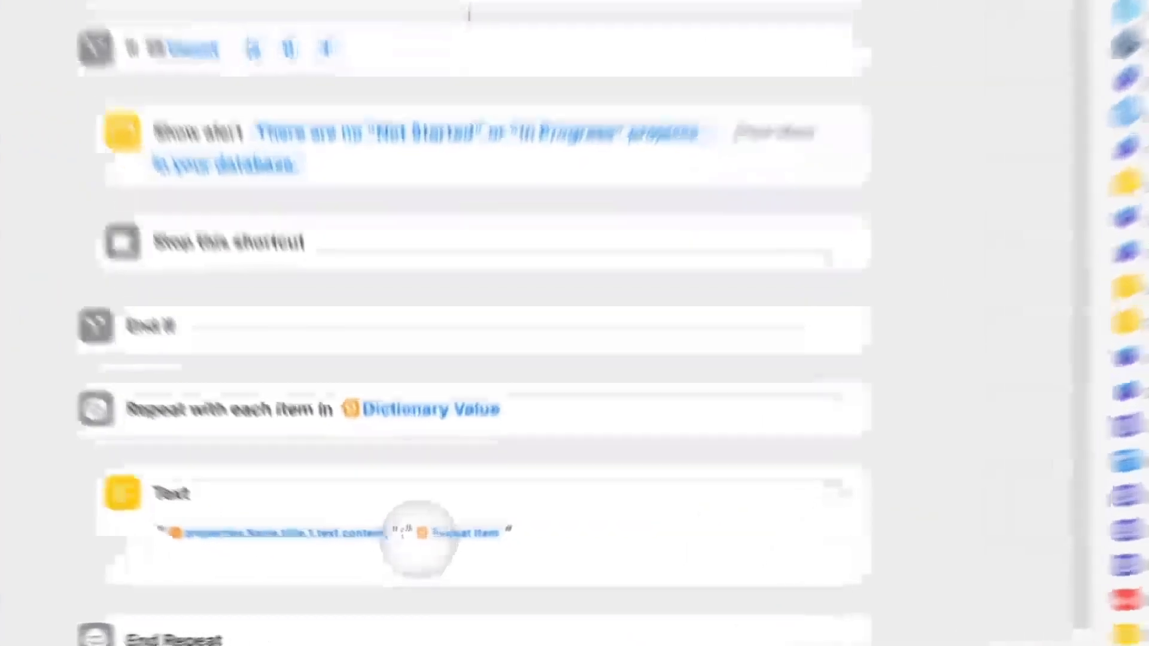
pyautogui.click(448, 570)
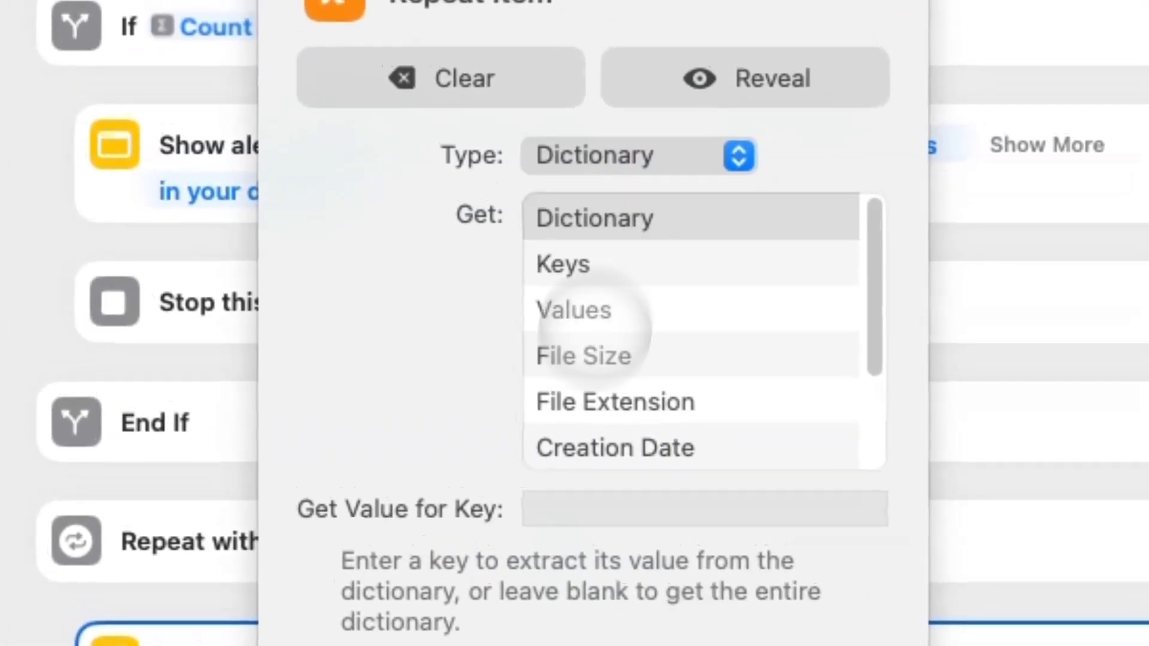
pyautogui.click(558, 510)
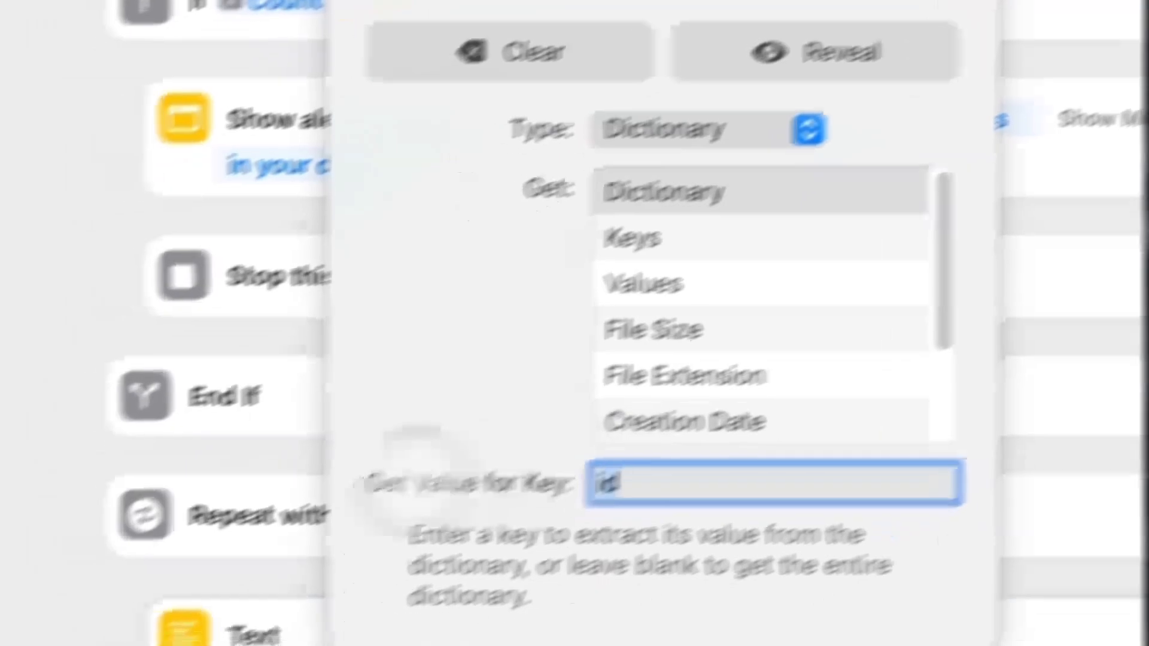
pyautogui.click(5, 579)
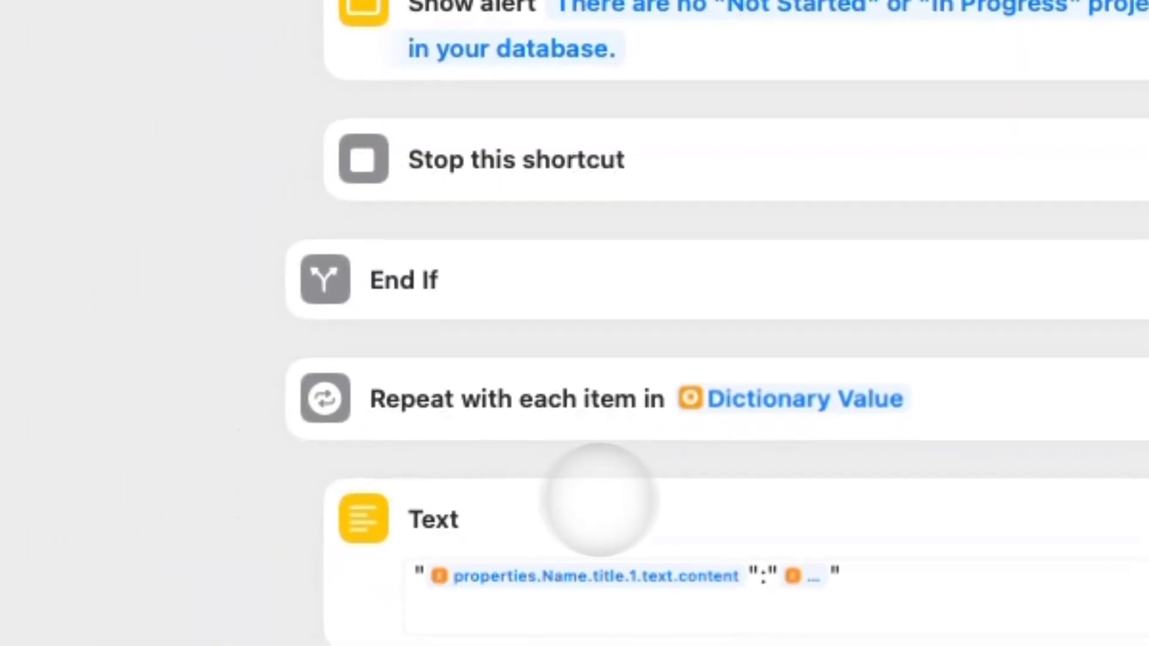
# Test-run the shortcut, confirm 'Example Project' appears with its page ID, and dismiss the result.
pyautogui.scroll(-2, 663, 499)
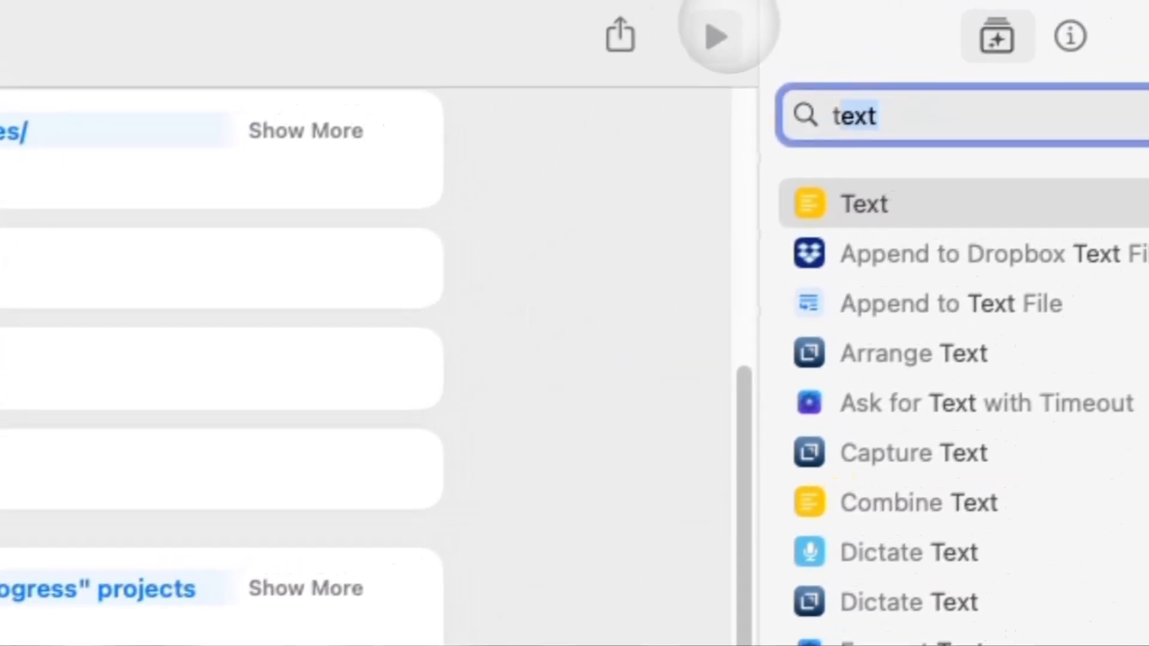
pyautogui.click(716, 31)
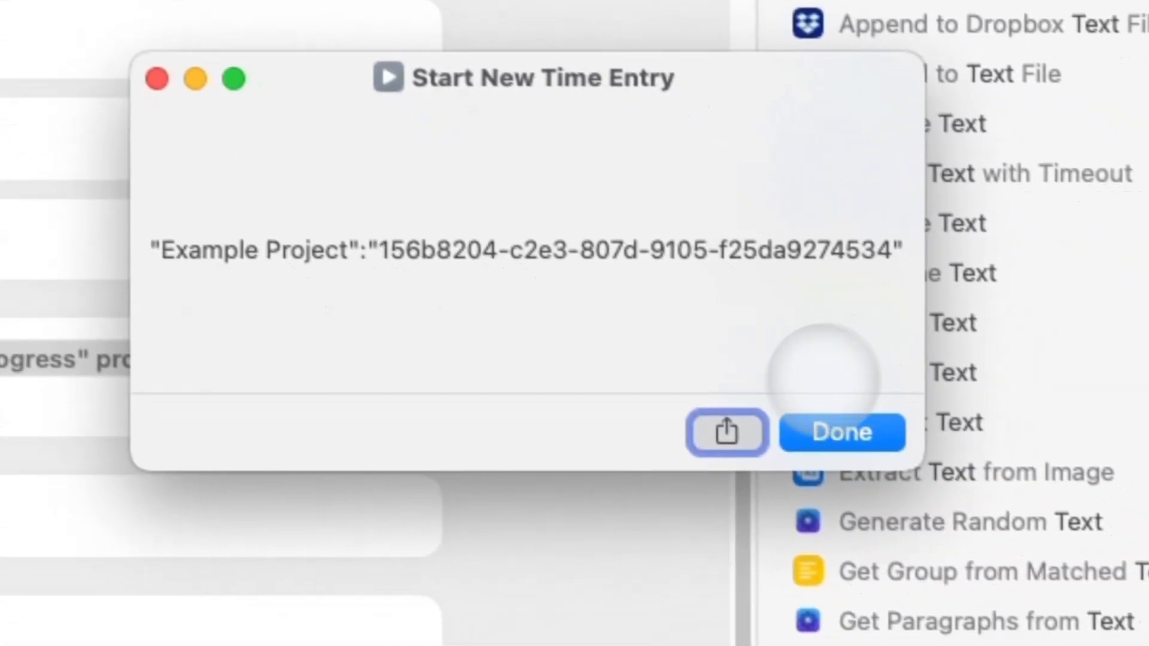
pyautogui.click(985, 558)
pyautogui.scroll(-10, 233, 371)
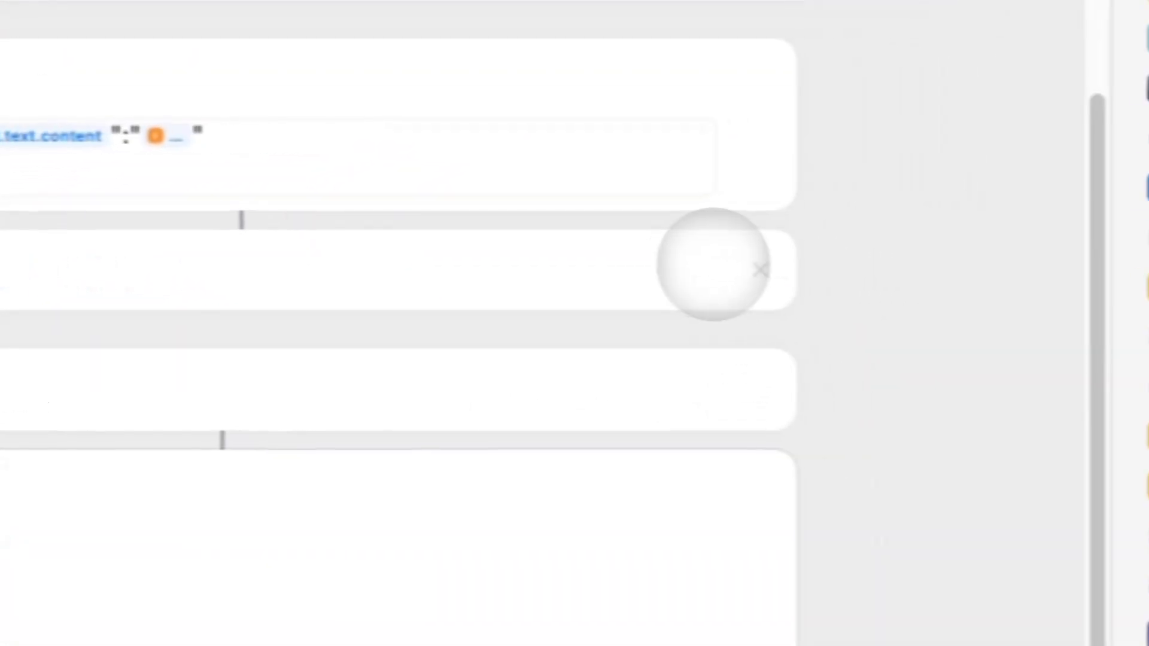
pyautogui.scroll(8, 727, 419)
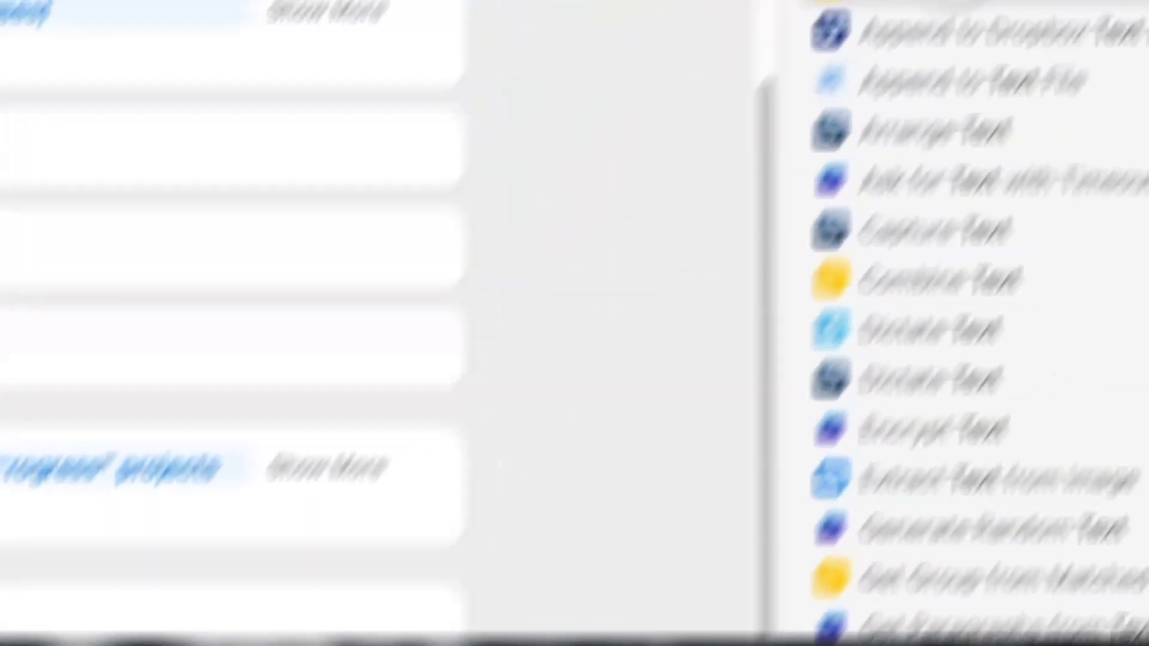
# Add a Combine Text action joining the Repeat Results with a custom comma separator.
pyautogui.doubleClick(825, 103)
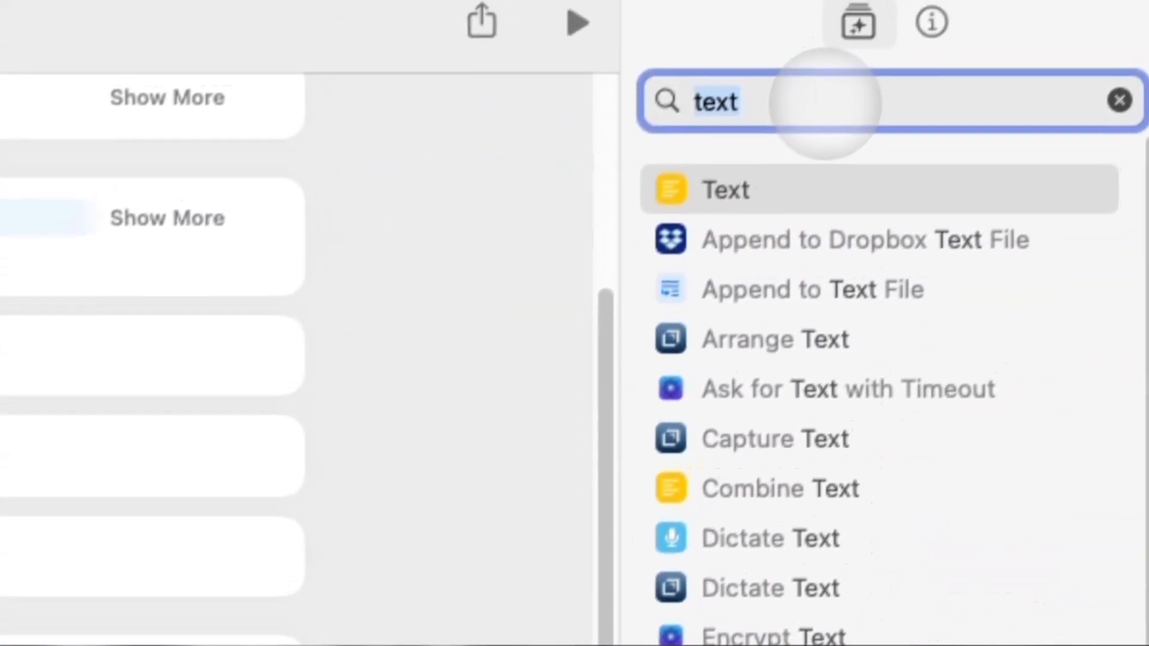
pyautogui.write('combine')
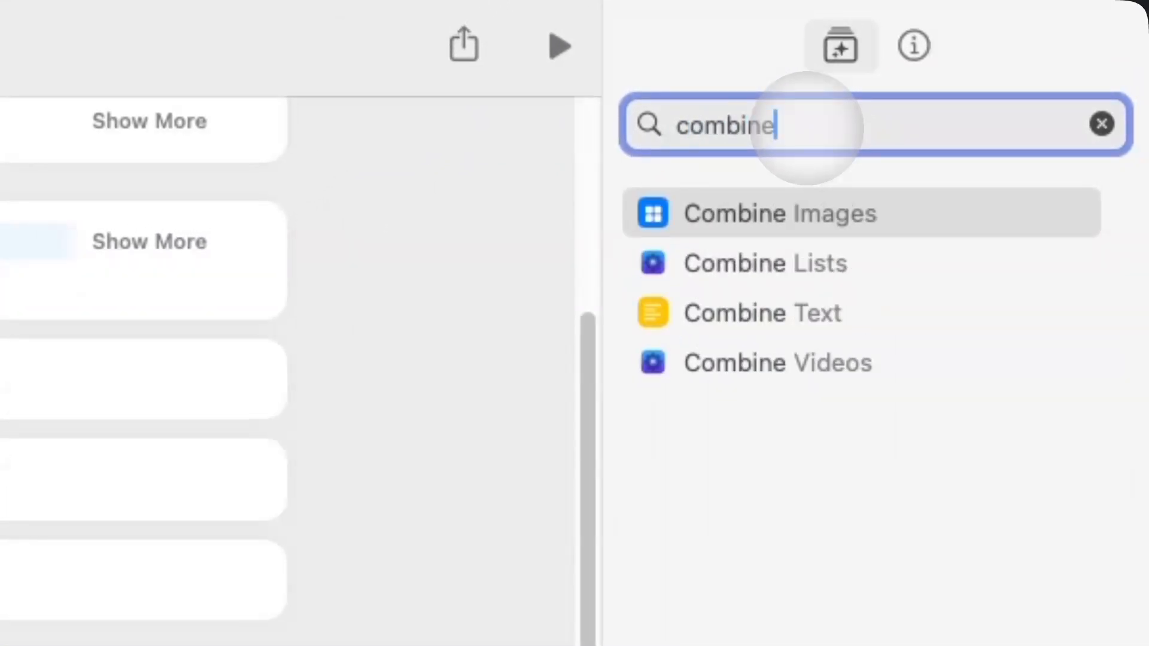
pyautogui.doubleClick(704, 311)
pyautogui.click(448, 611)
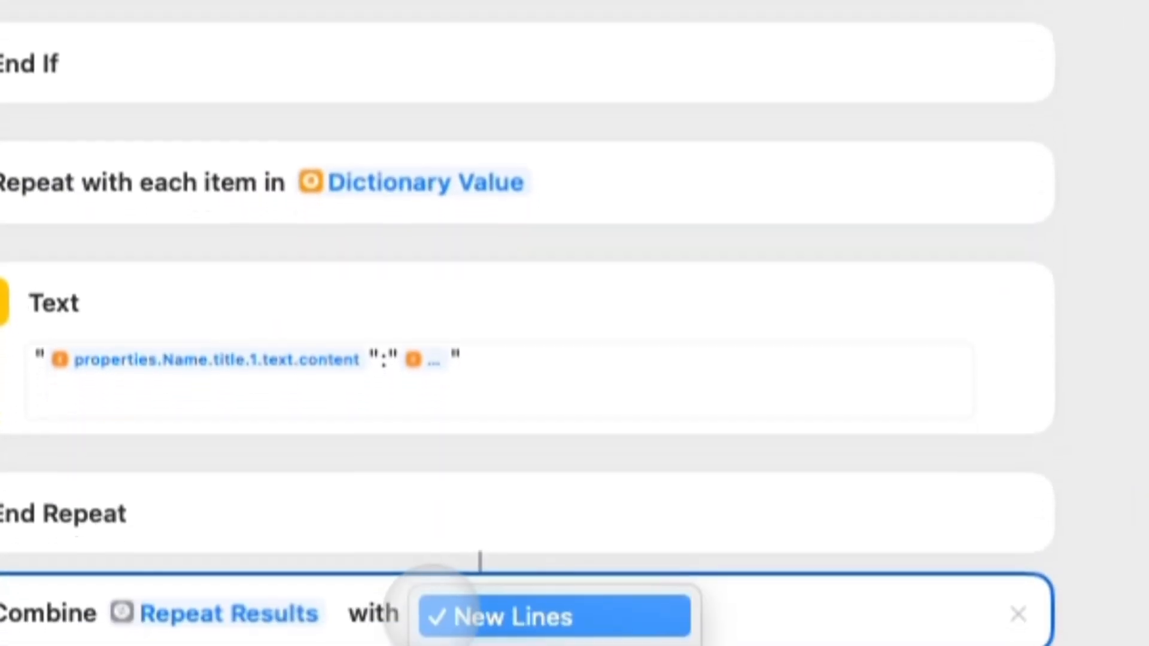
pyautogui.click(525, 626)
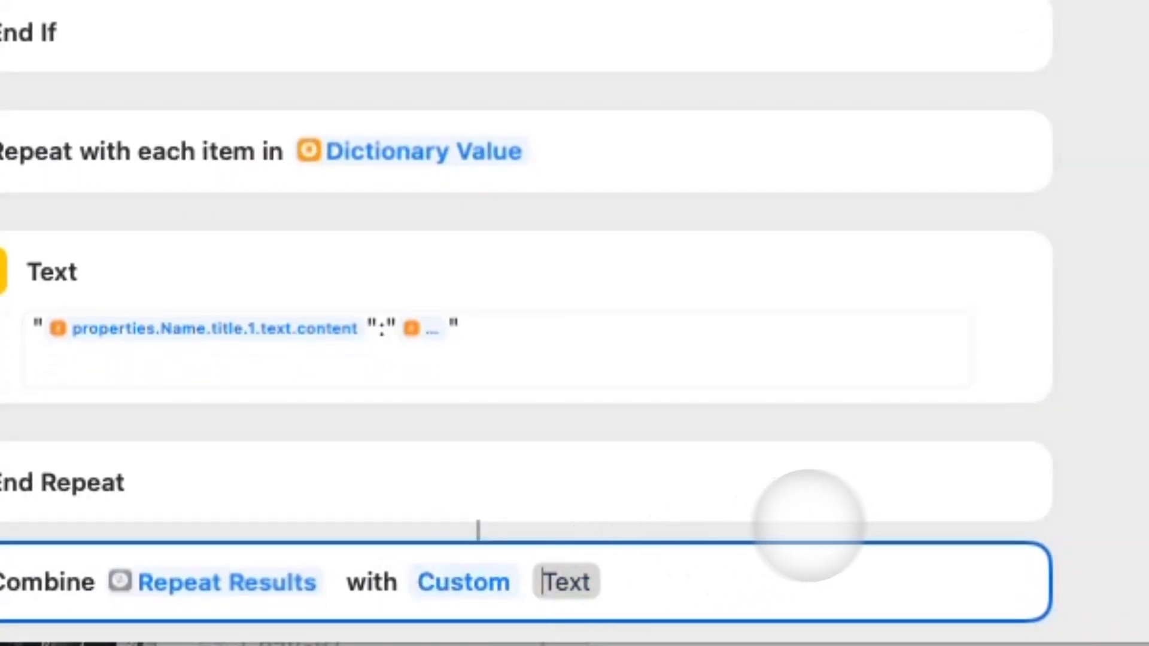
pyautogui.click(1134, 335)
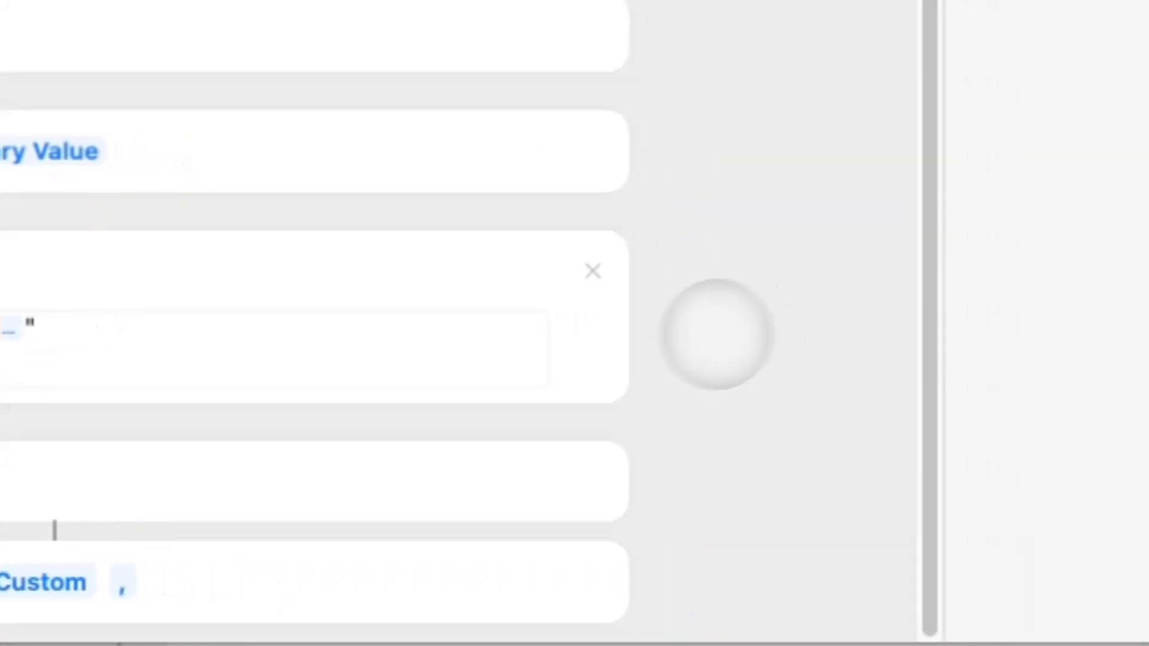
# Add a Text step wrapping the Combined Text variable in curly braces.
pyautogui.doubleClick(831, 115)
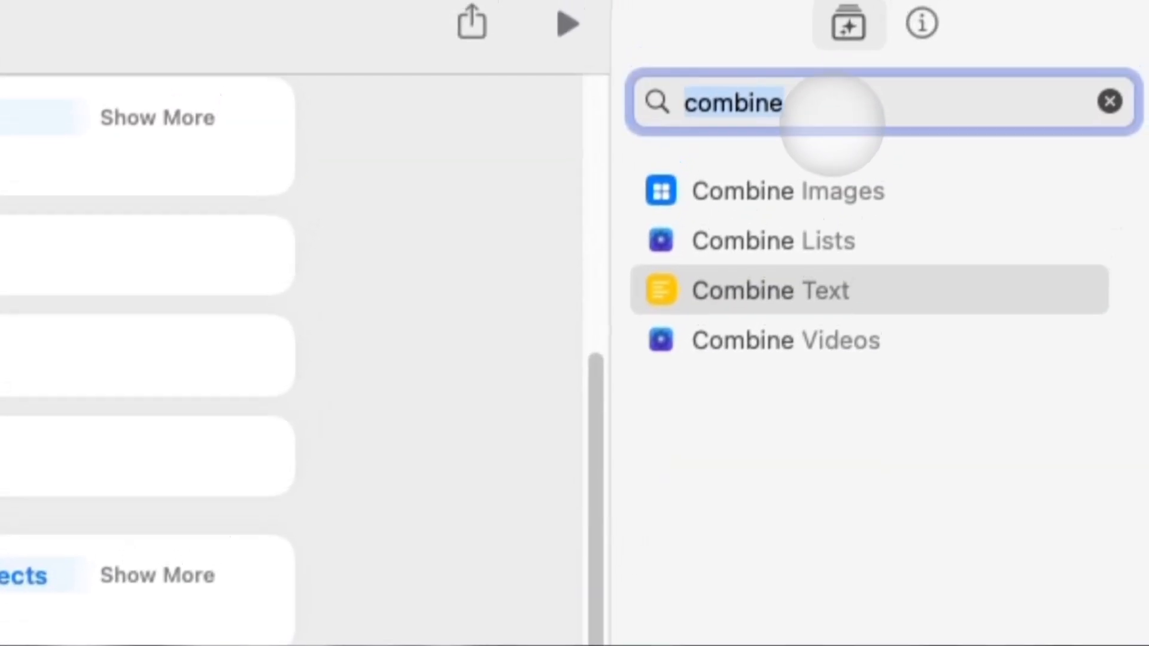
pyautogui.write('text')
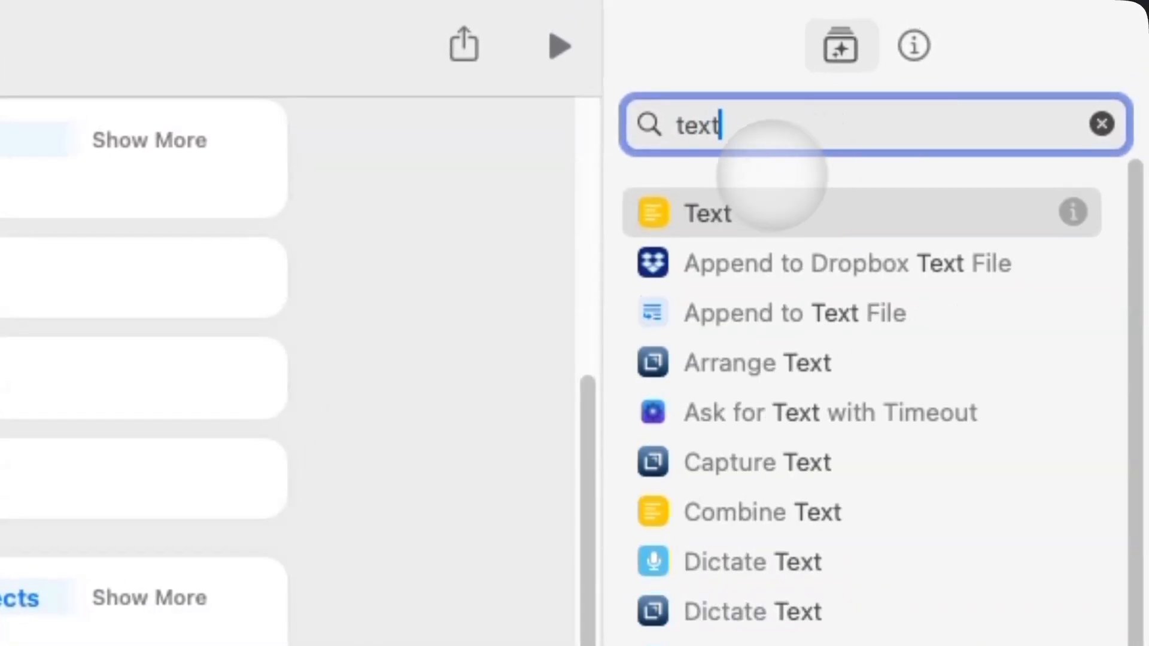
pyautogui.press('Return')
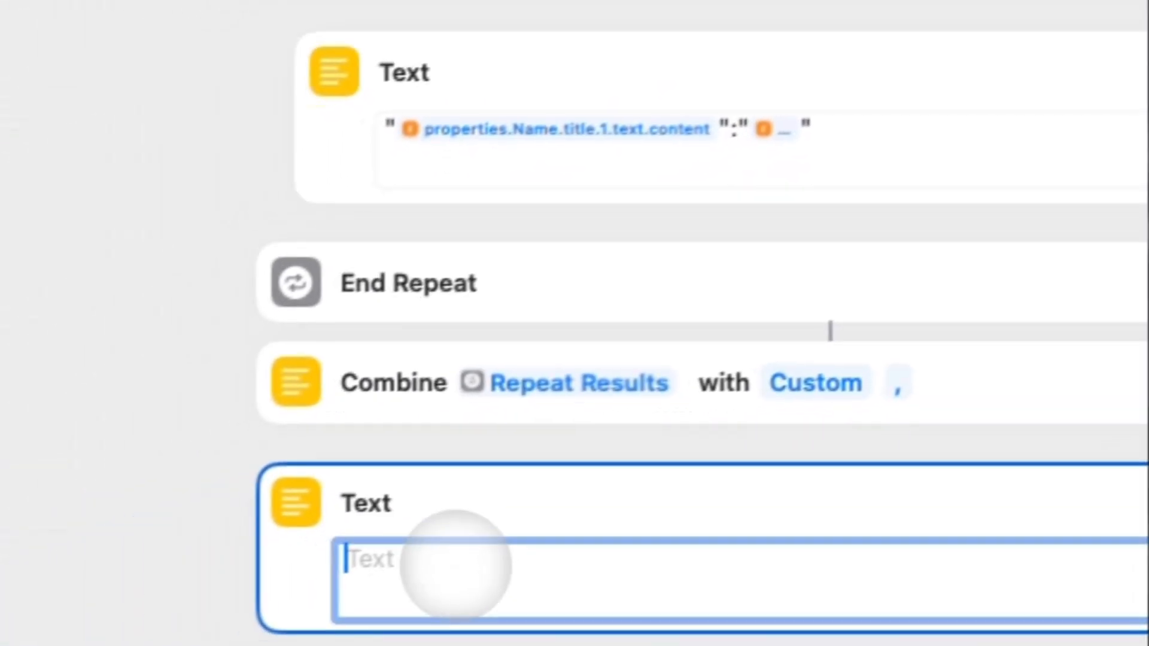
pyautogui.write('{')
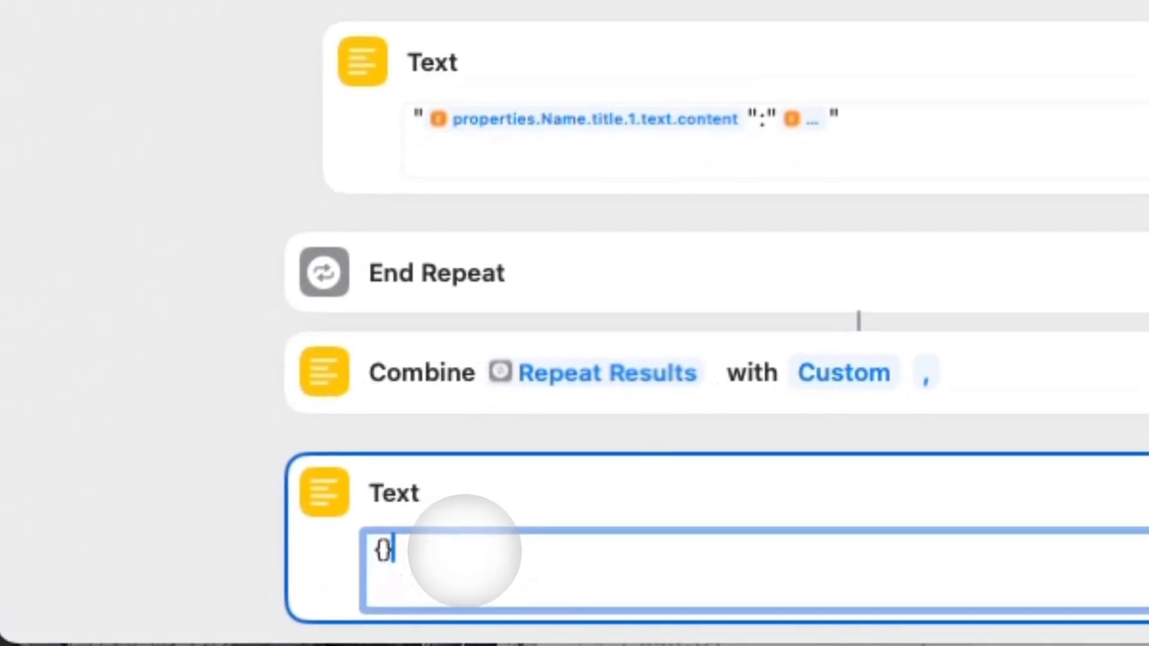
pyautogui.write('com')
pyautogui.press('Return')
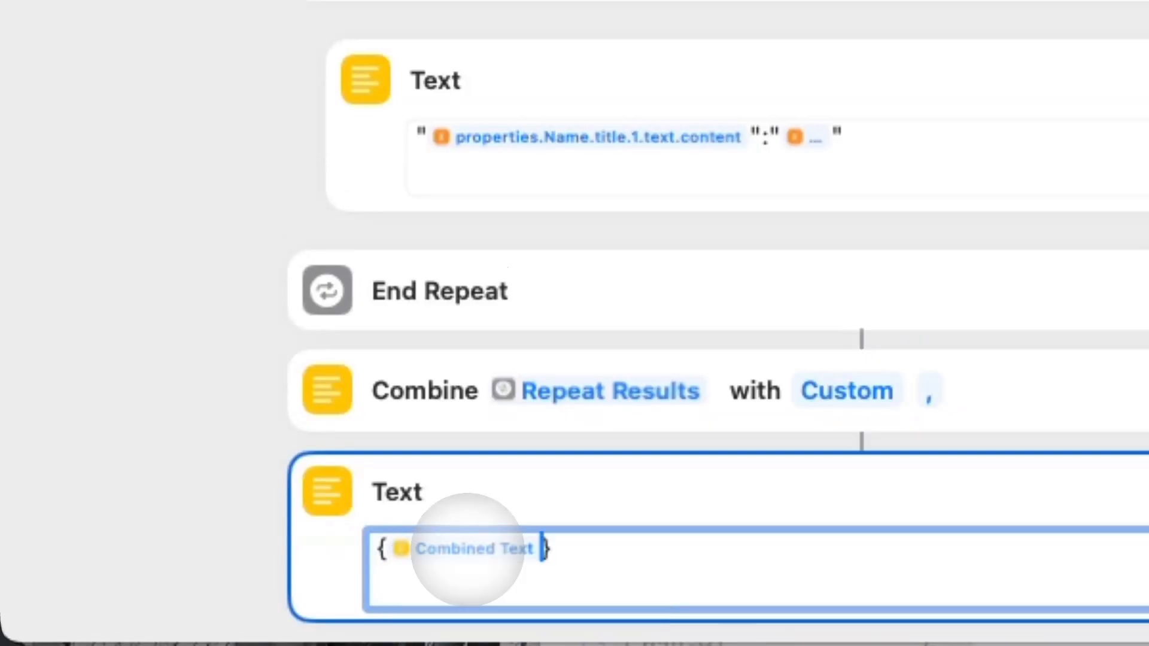
pyautogui.click(127, 459)
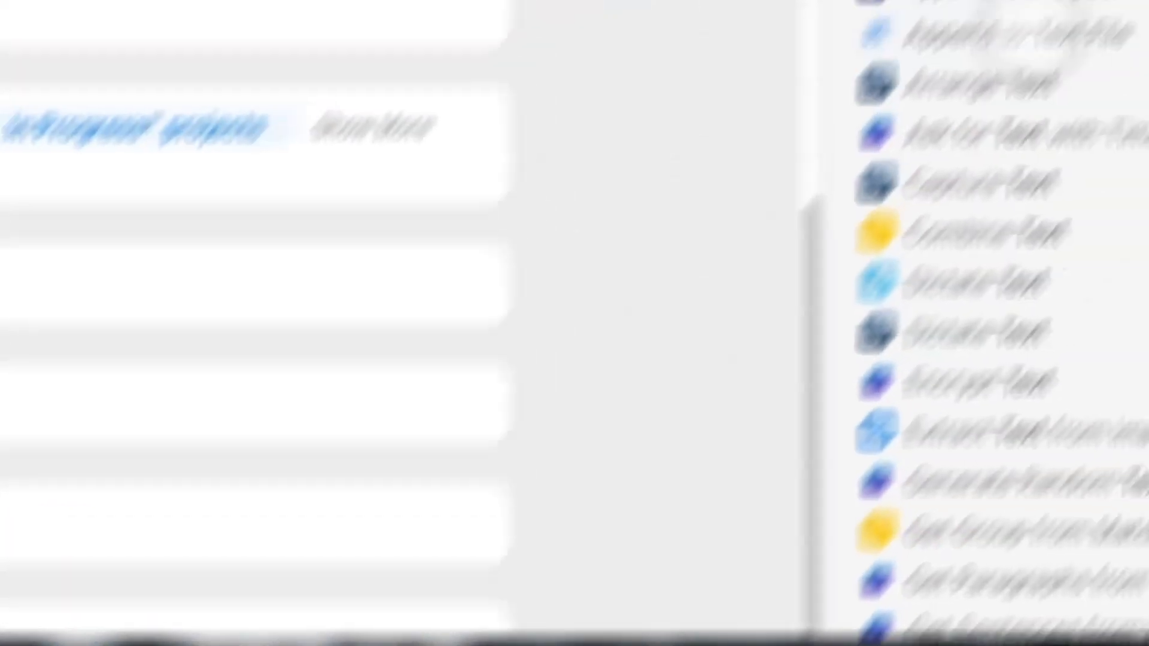
pyautogui.doubleClick(776, 104)
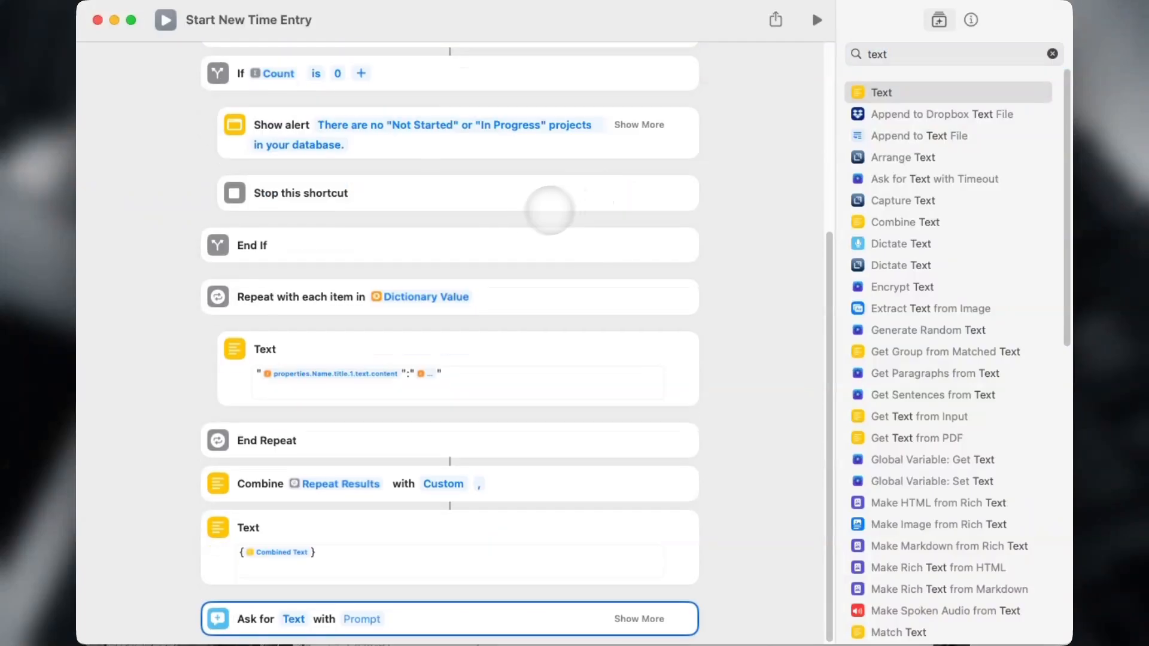
# Set the Ask for Text prompt to 'Time Entry Title?' with default answer 'New Time Entry'.
pyautogui.write('Tim')
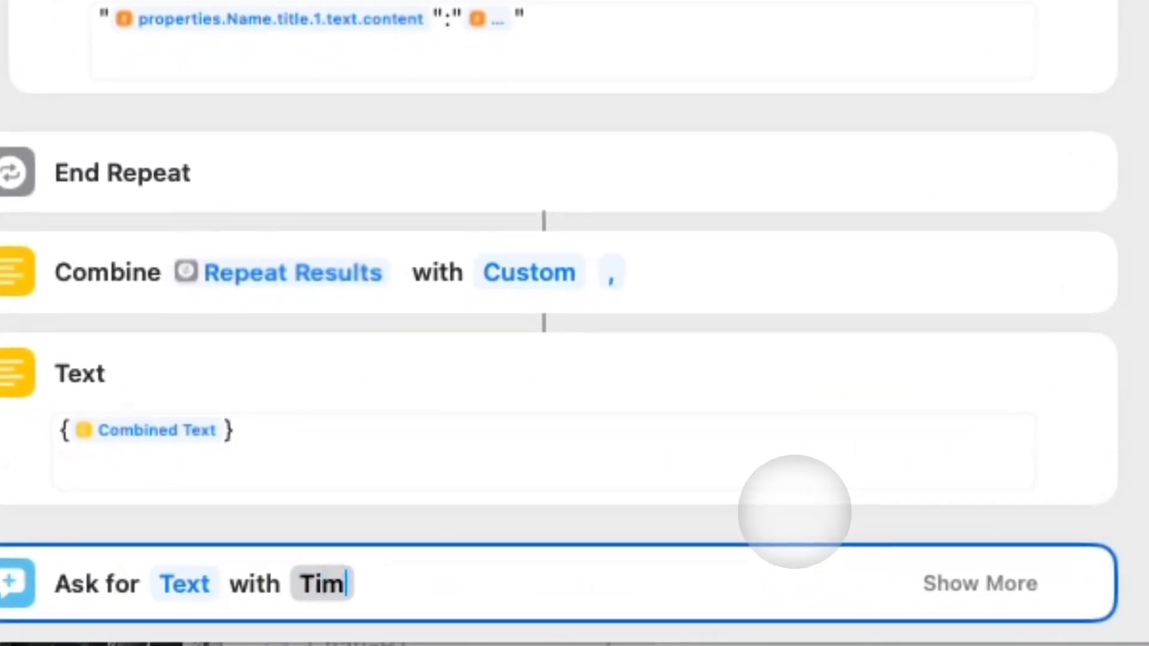
pyautogui.write('e Entry Titoi')
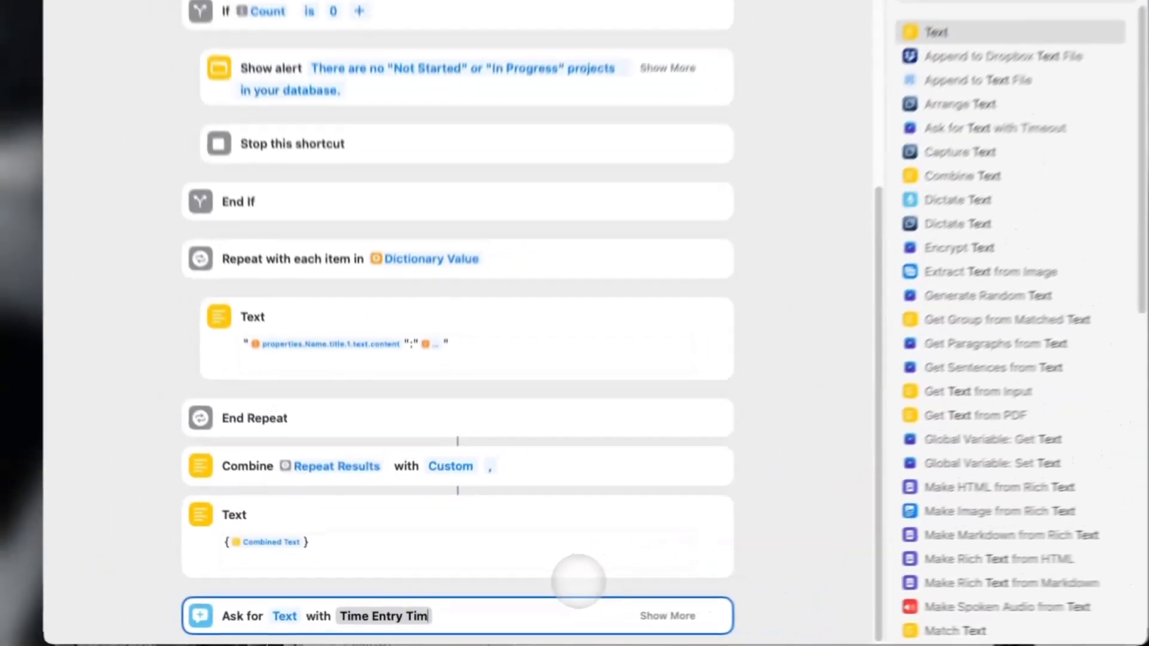
pyautogui.press('BackSpace')
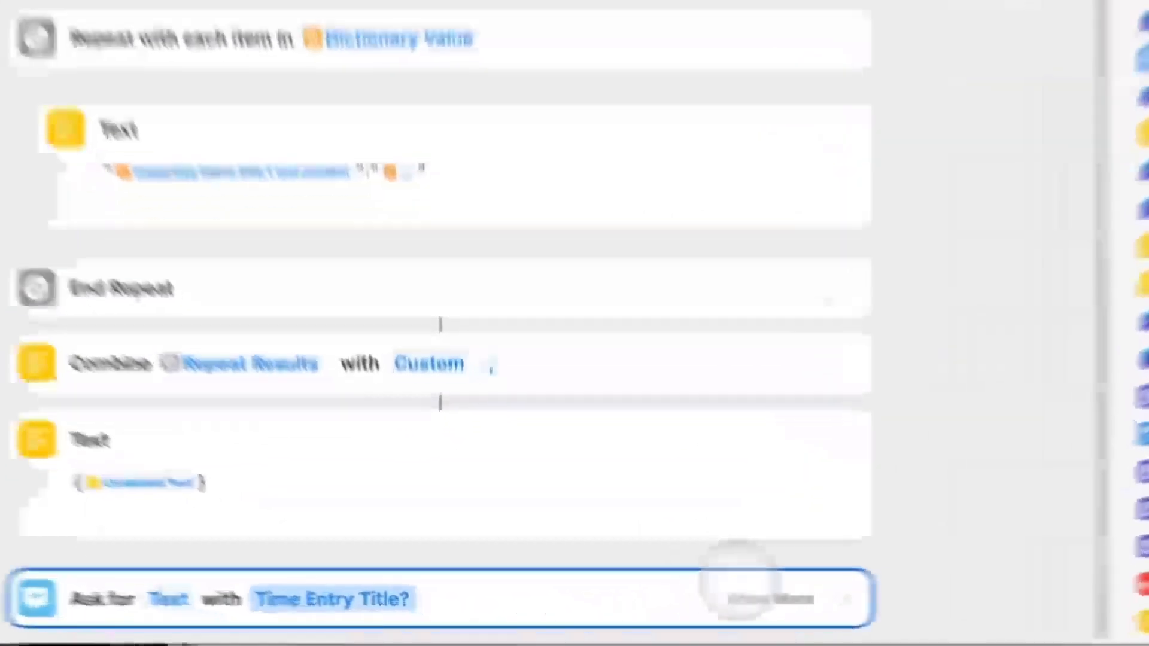
pyautogui.click(639, 619)
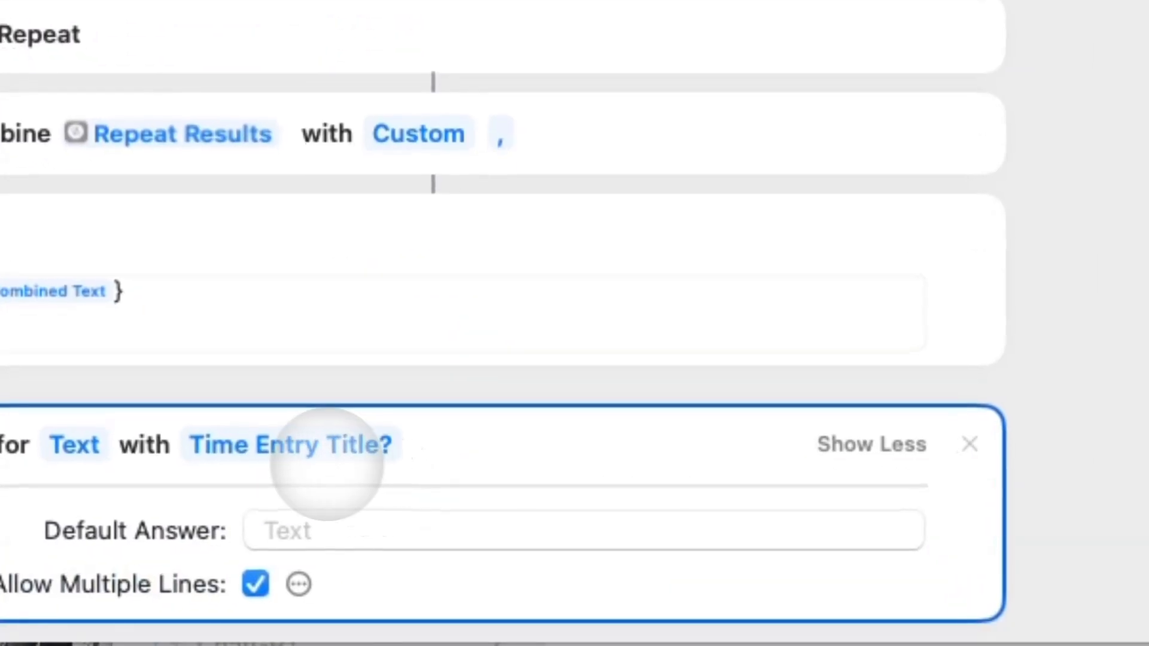
pyautogui.click(748, 530)
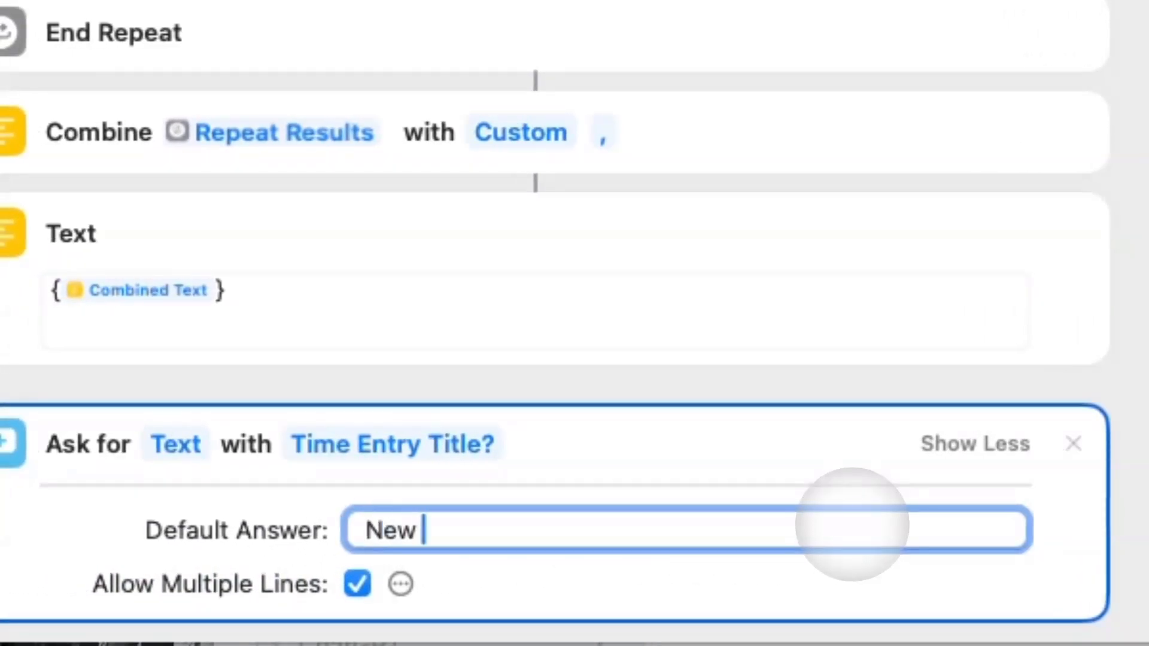
pyautogui.write('New Time Entry')
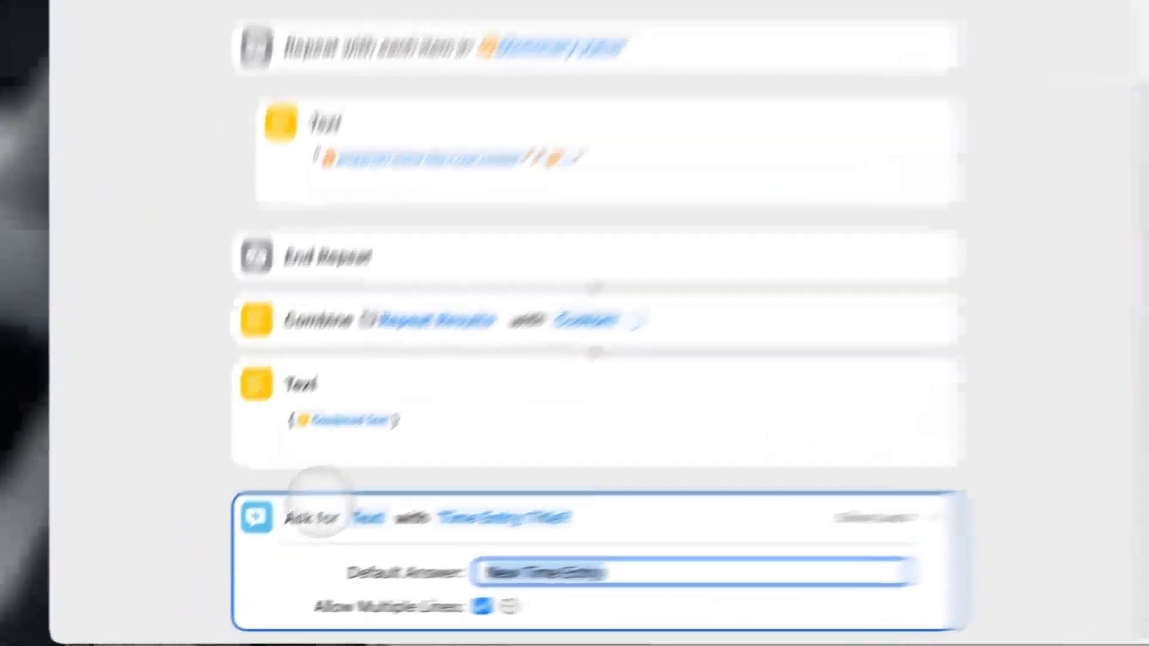
pyautogui.click(194, 533)
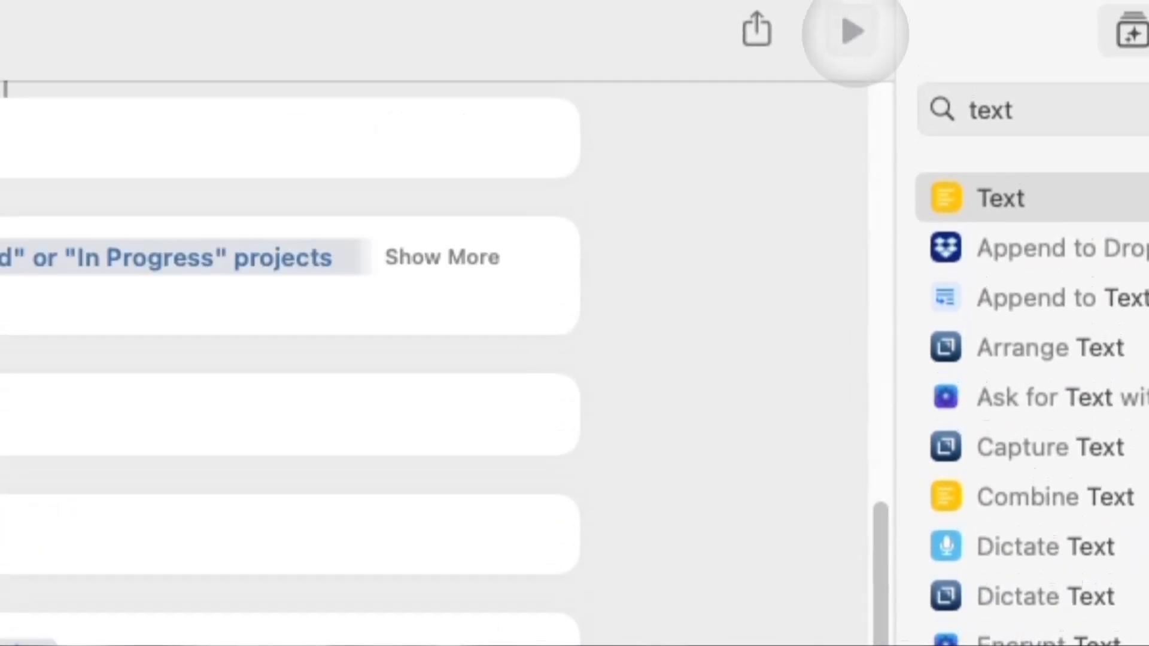
# Test-run the shortcut and accept the default title in the prompt.
pyautogui.click(845, 2)
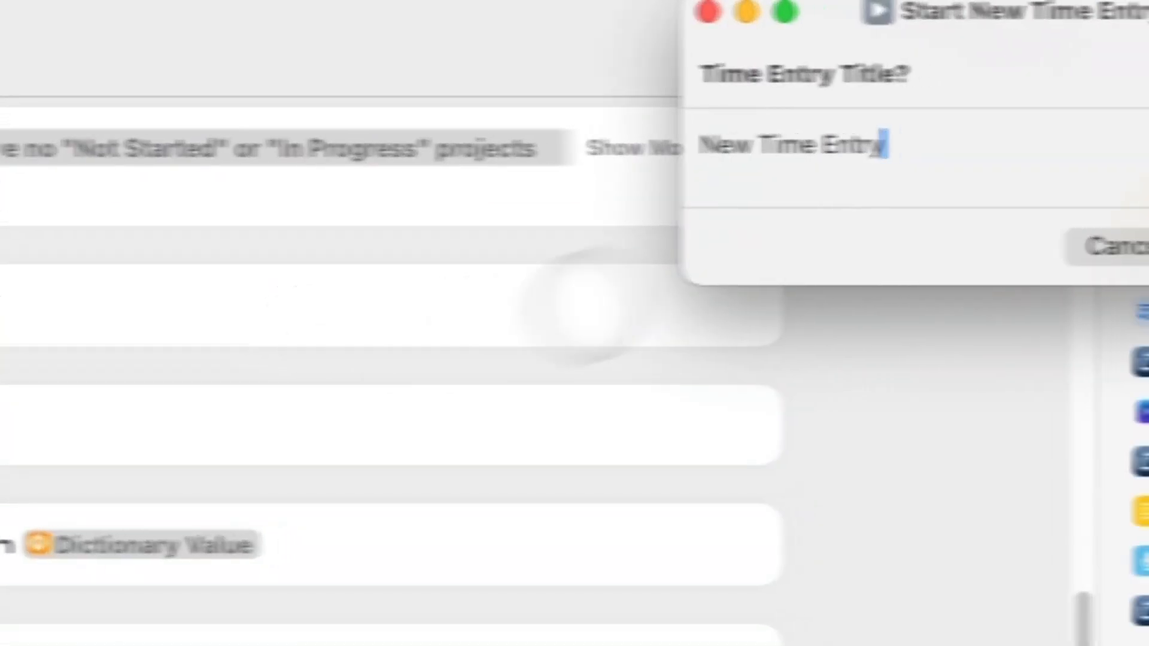
pyautogui.moveTo(744, 48); pyautogui.dragTo(602, 243)
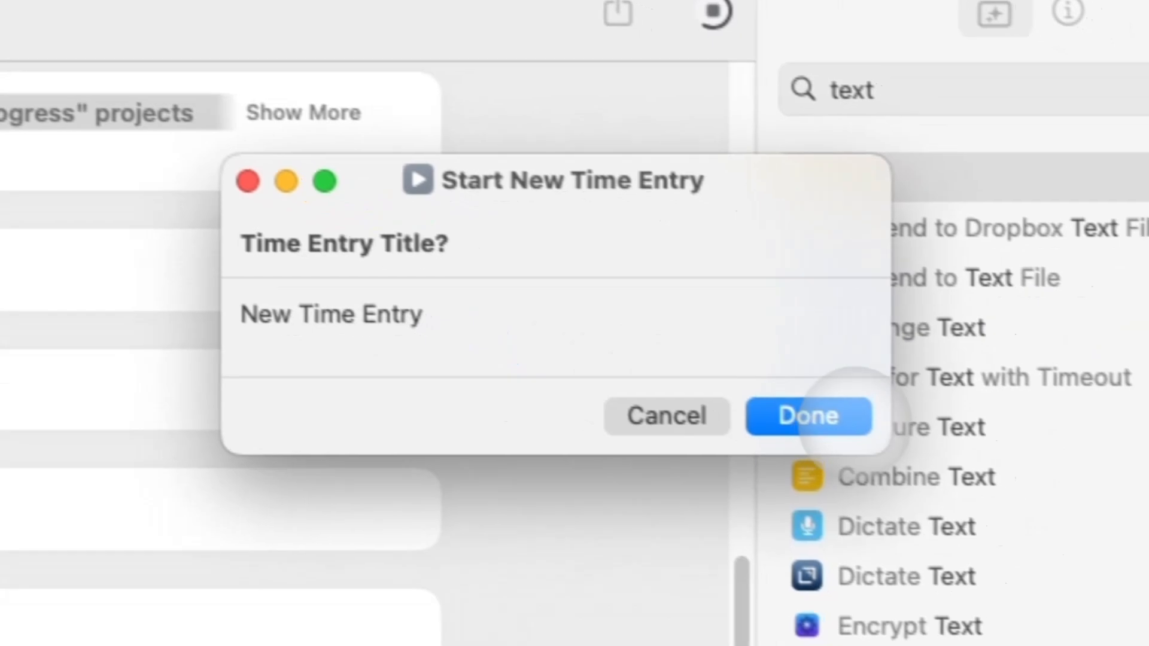
pyautogui.click(857, 451)
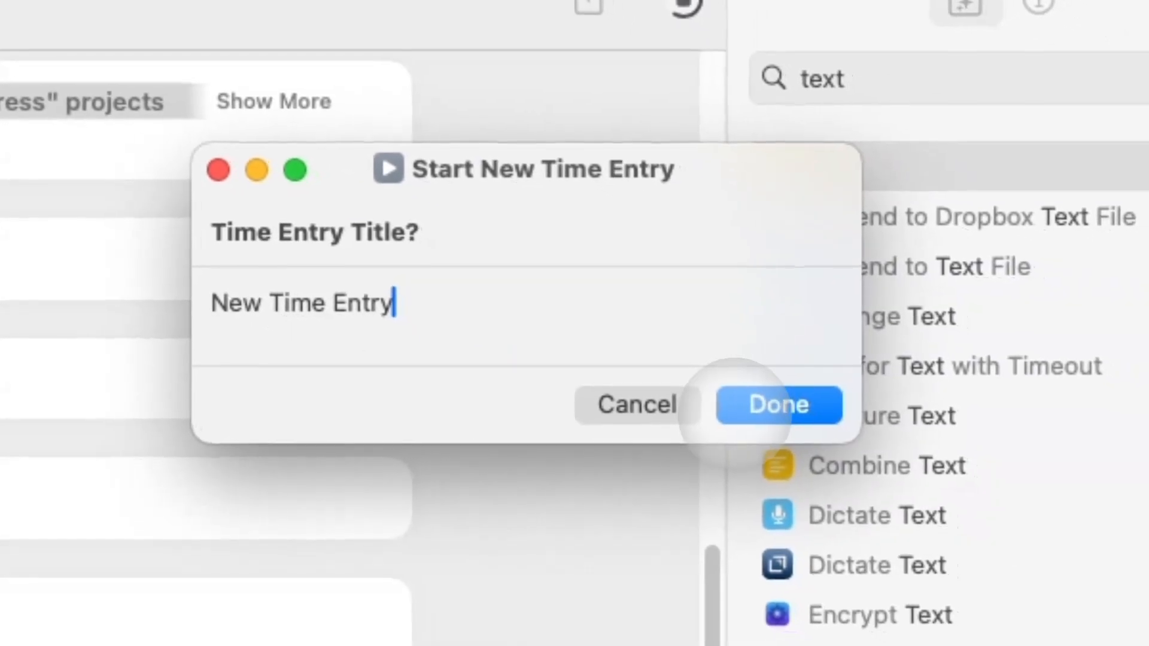
pyautogui.moveTo(402, 311); pyautogui.dragTo(194, 302)
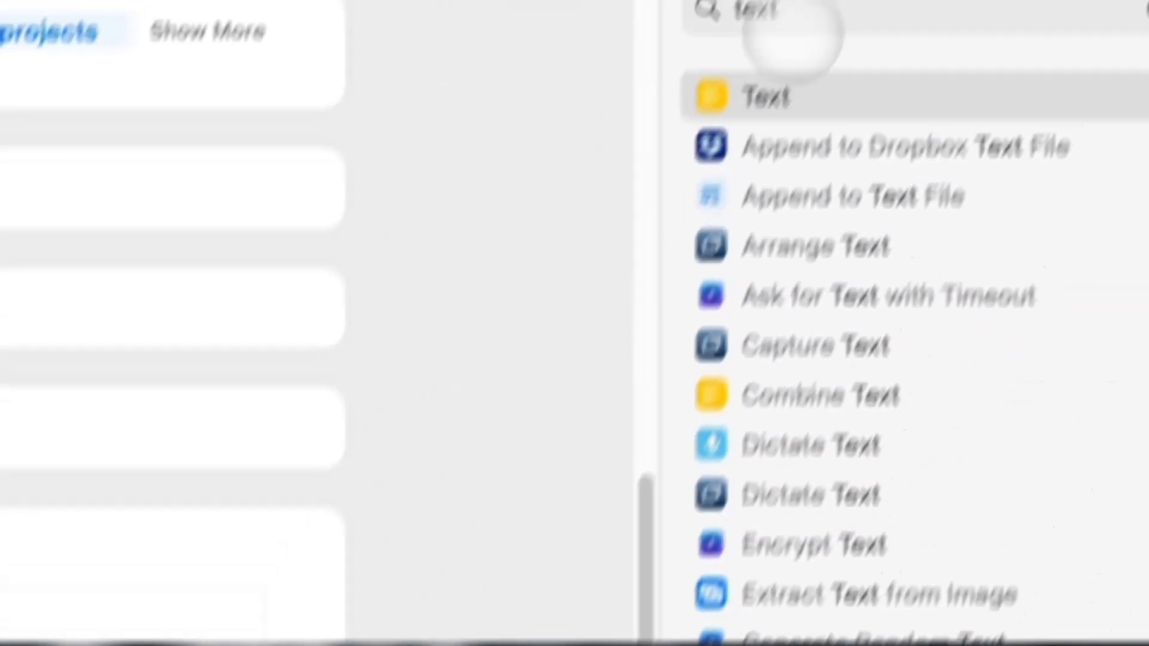
# Add a Choose from List step using the Text variable treated as a Dictionary's keys.
pyautogui.doubleClick(793, 33)
pyautogui.write('choose')
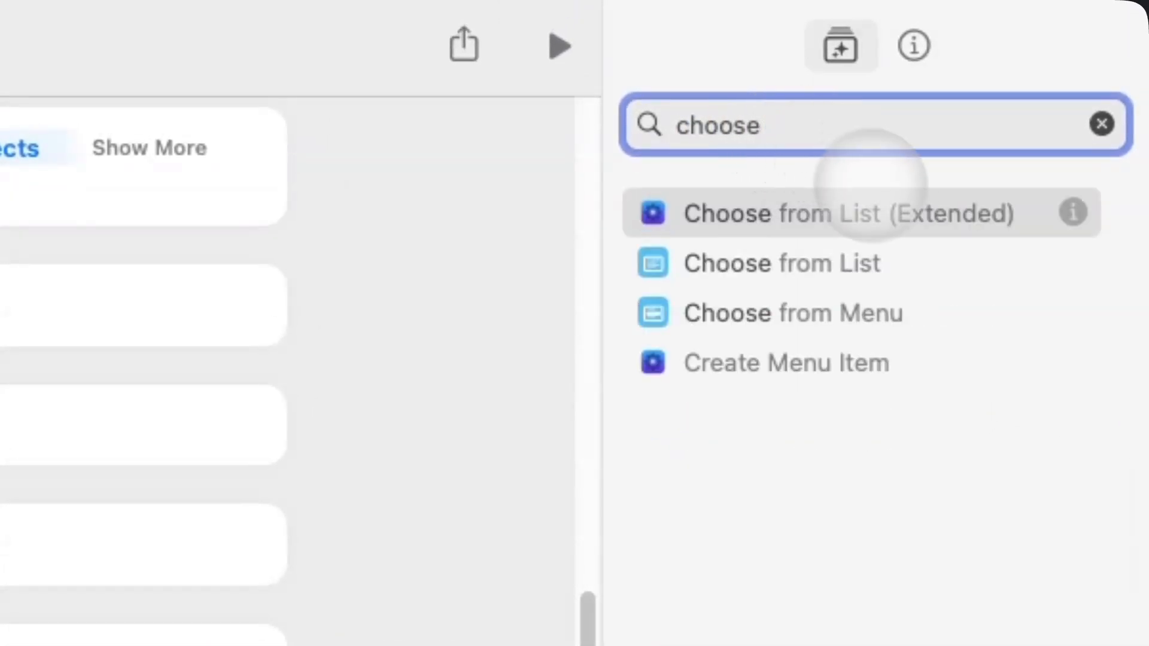
pyautogui.doubleClick(890, 252)
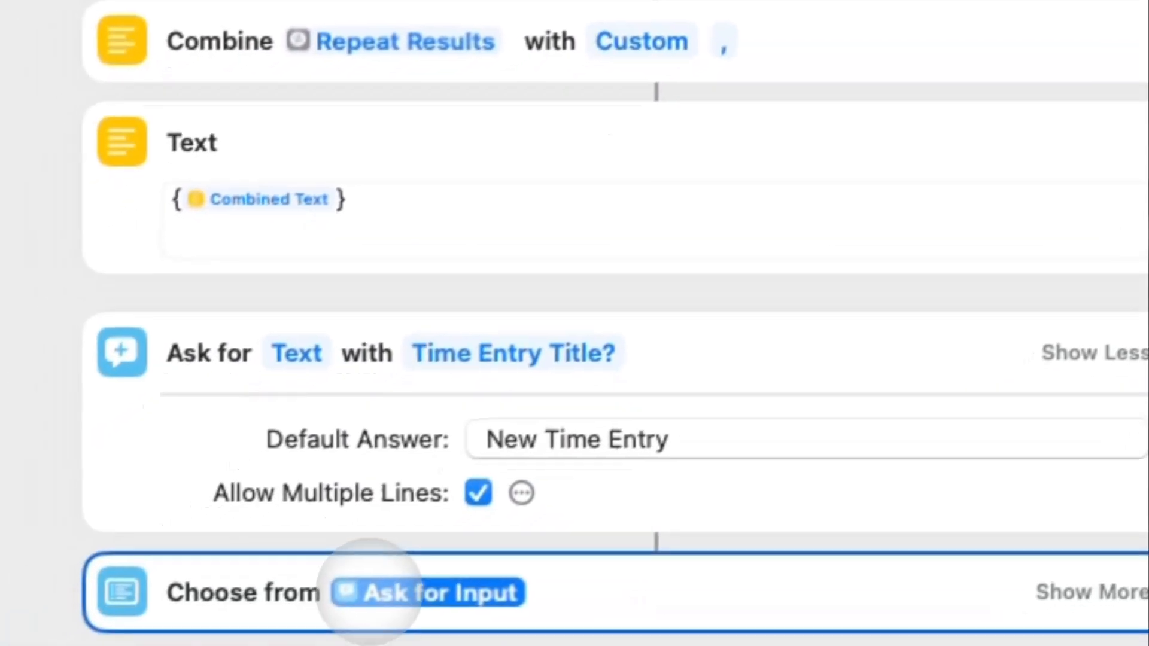
pyautogui.click(377, 592)
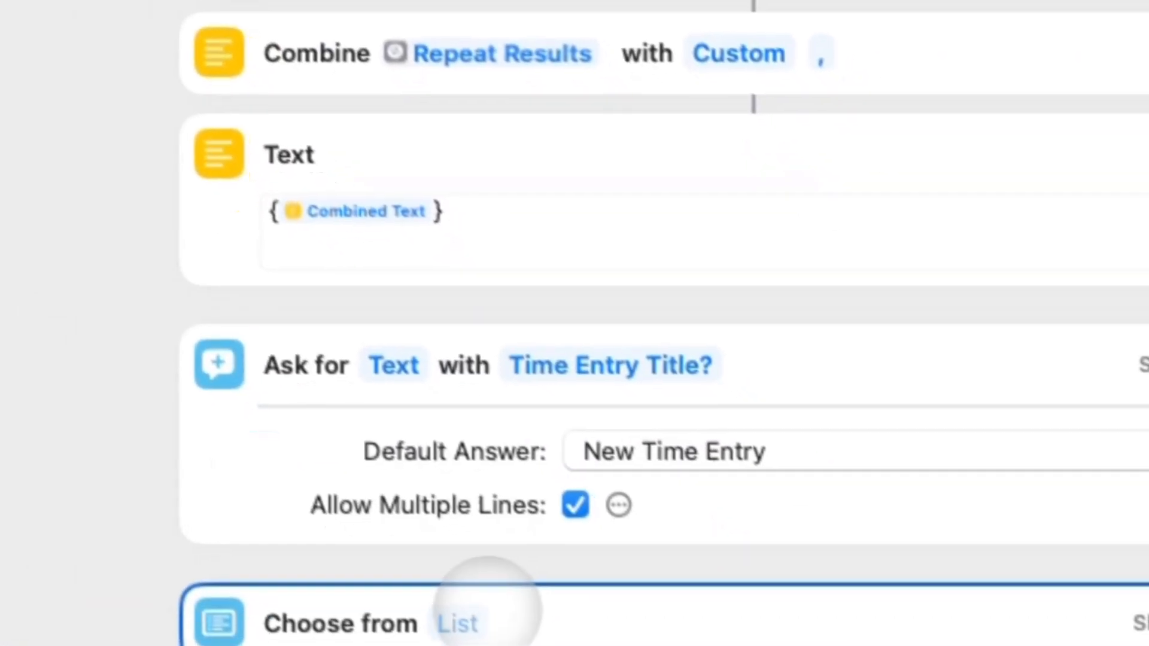
pyautogui.click(479, 619)
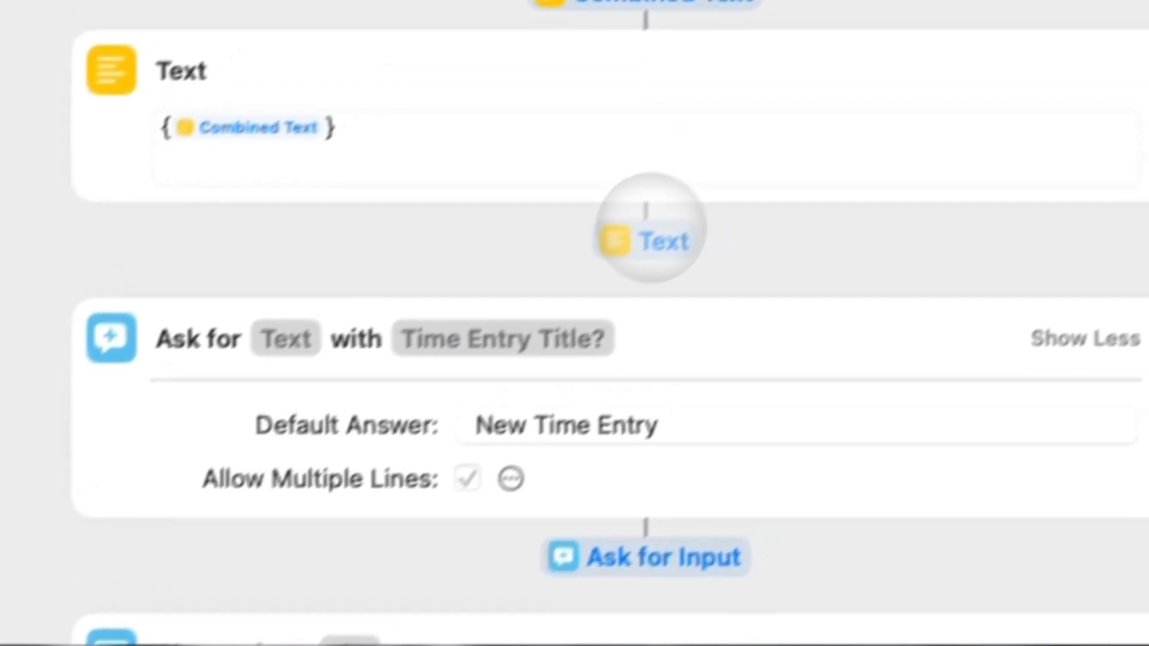
pyautogui.click(728, 168)
pyautogui.click(453, 583)
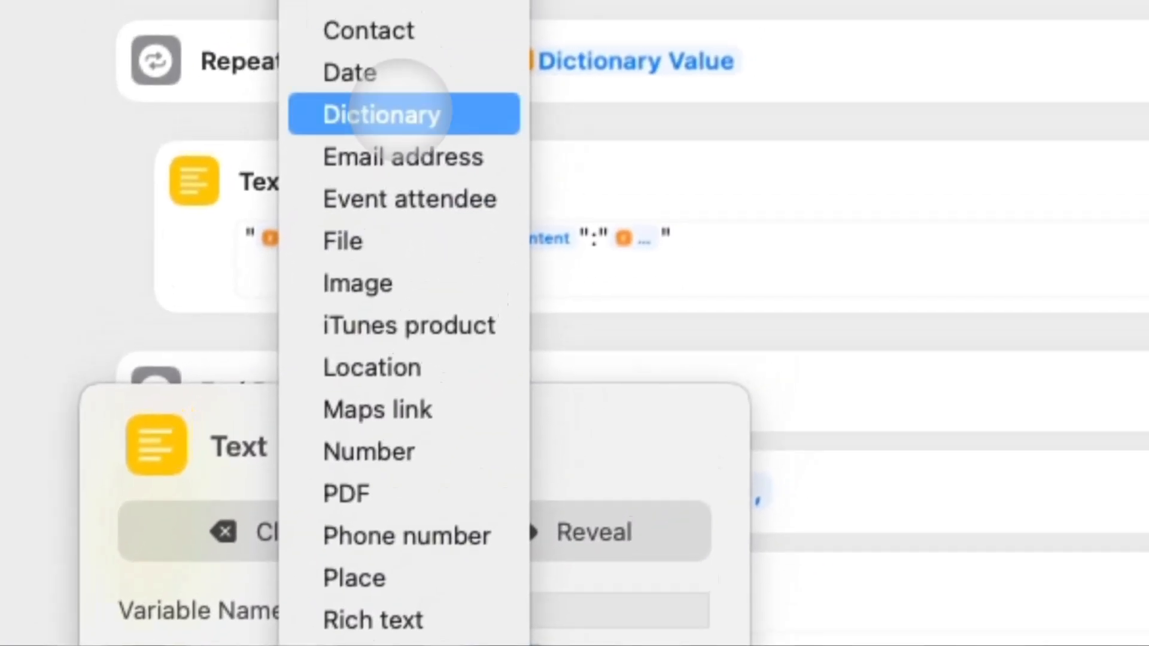
pyautogui.click(452, 9)
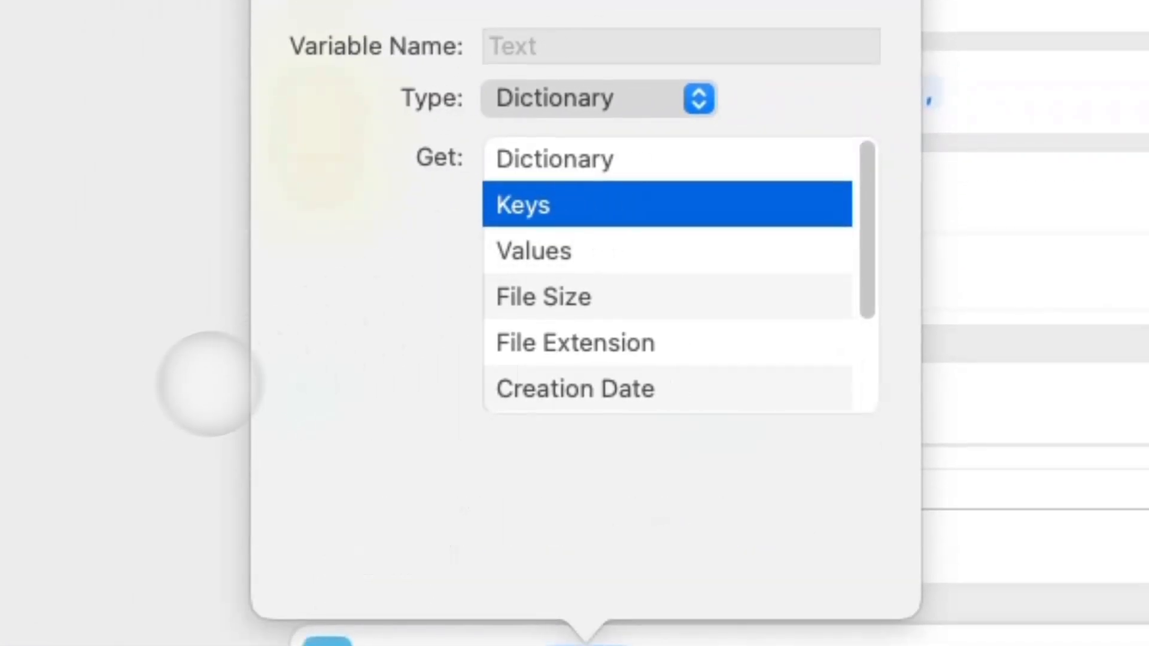
pyautogui.scroll(10, 511, 199)
# Run the shortcut and pick Example Project from the list.
pyautogui.press('super+r')
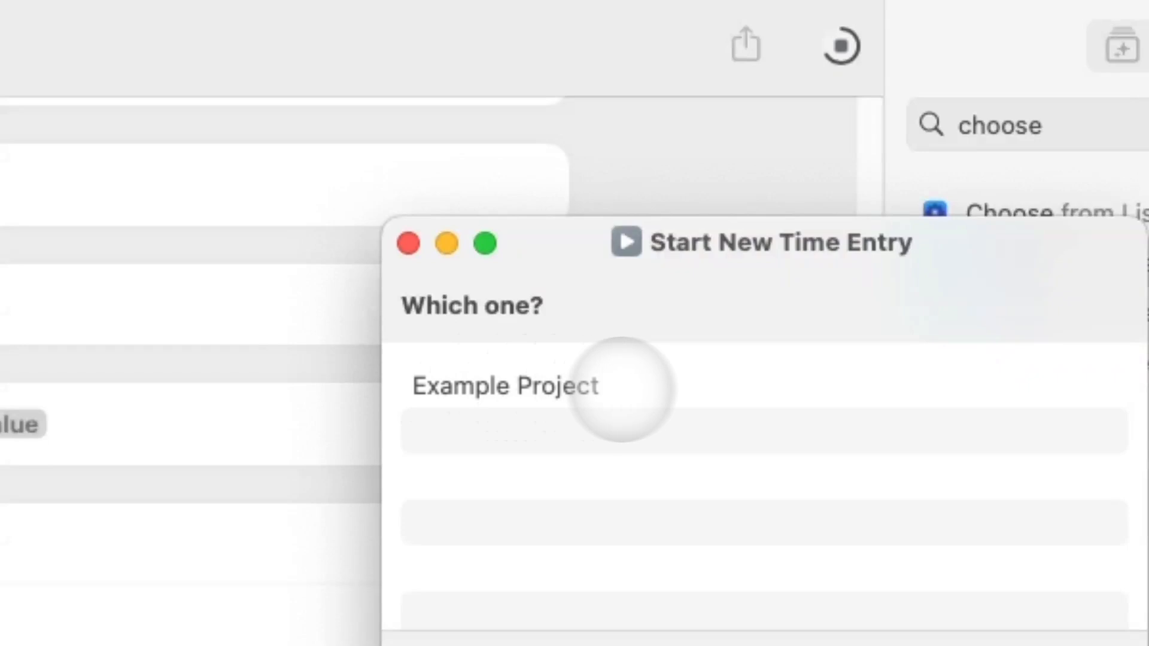
pyautogui.click(621, 389)
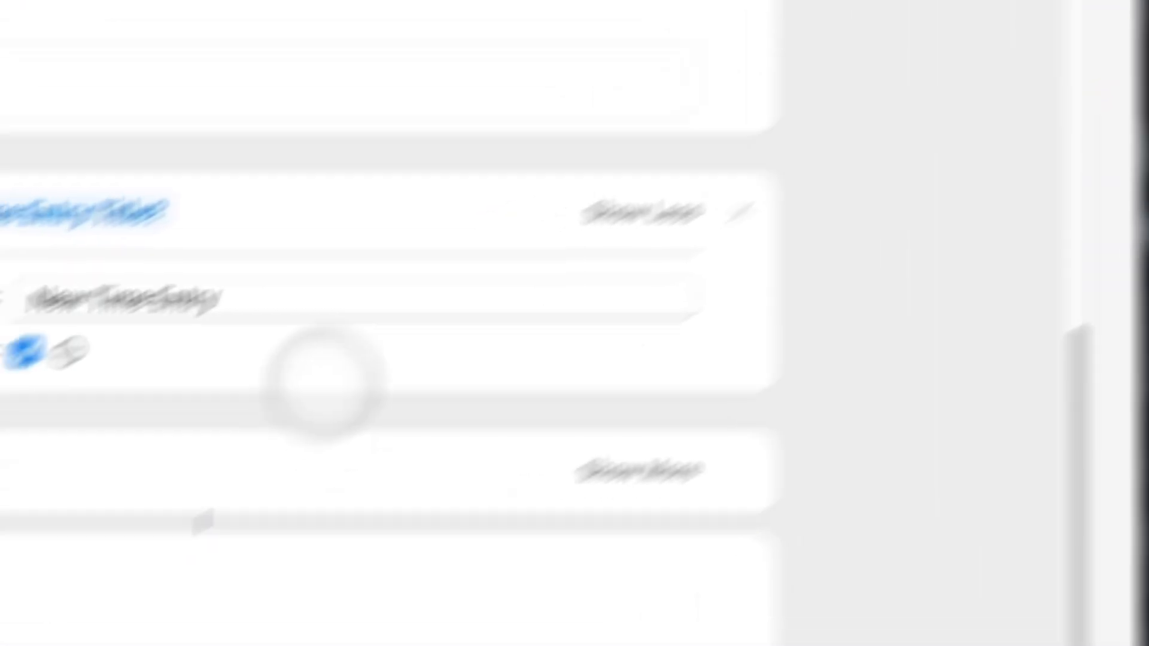
pyautogui.press('super+a')
pyautogui.write('g')
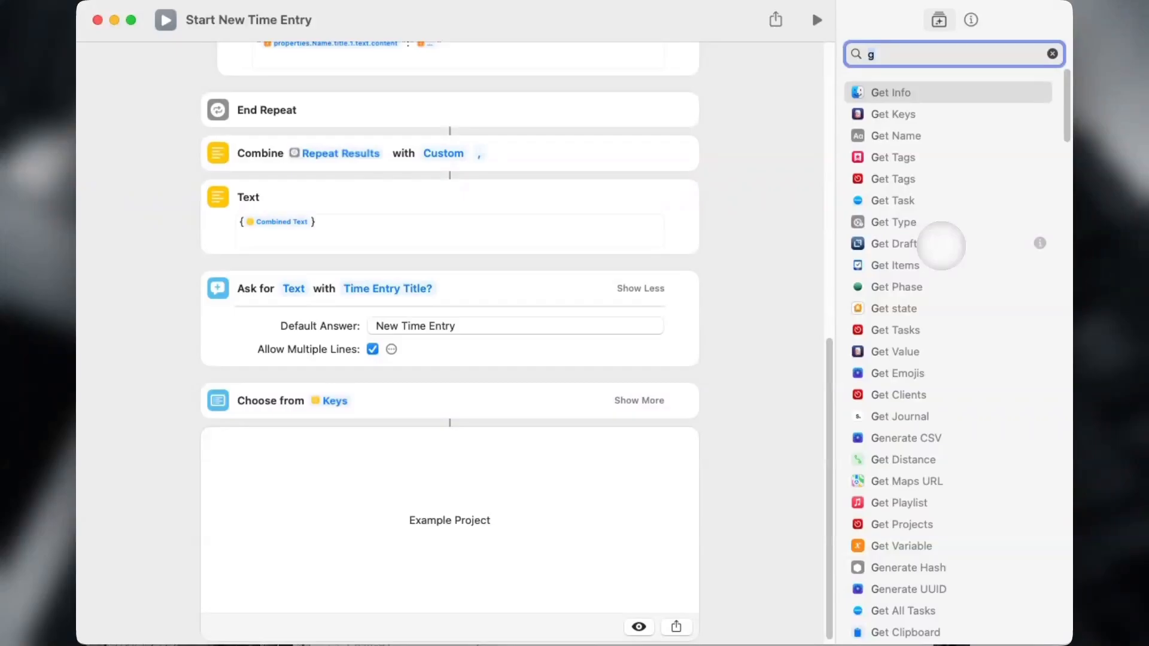
# Add a Get Dictionary Value step looking up Selected Item, with its dictionary source reset.
pyautogui.write('get val;ue')
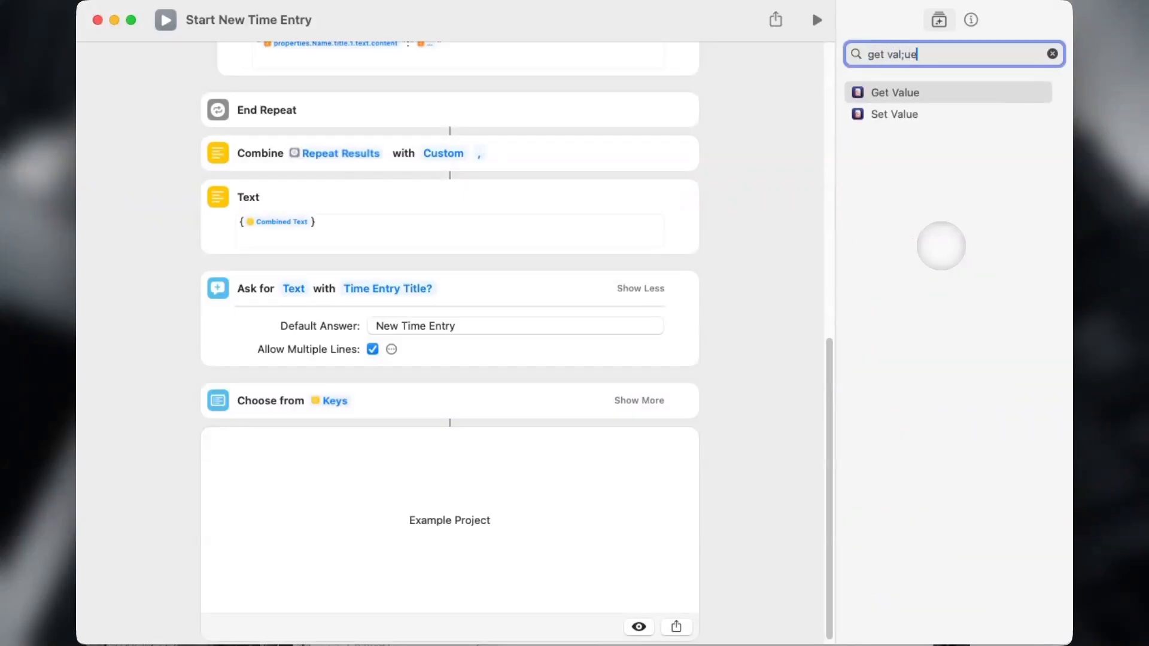
pyautogui.press('super+a')
pyautogui.write('get value')
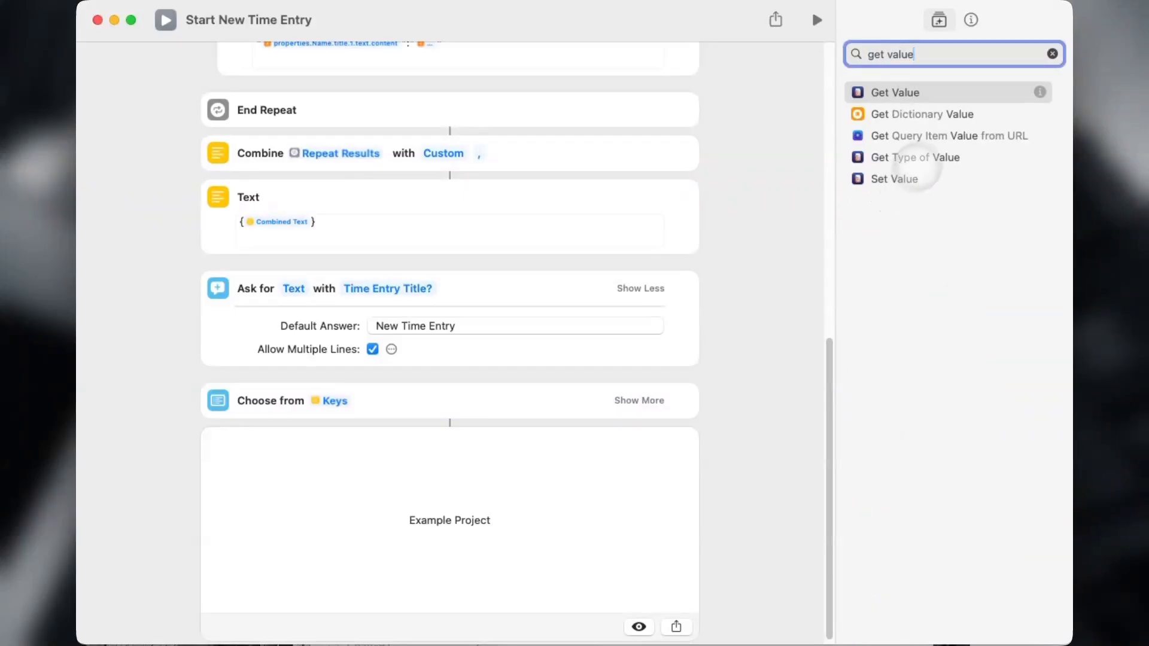
pyautogui.click(962, 114)
pyautogui.doubleClick(906, 241)
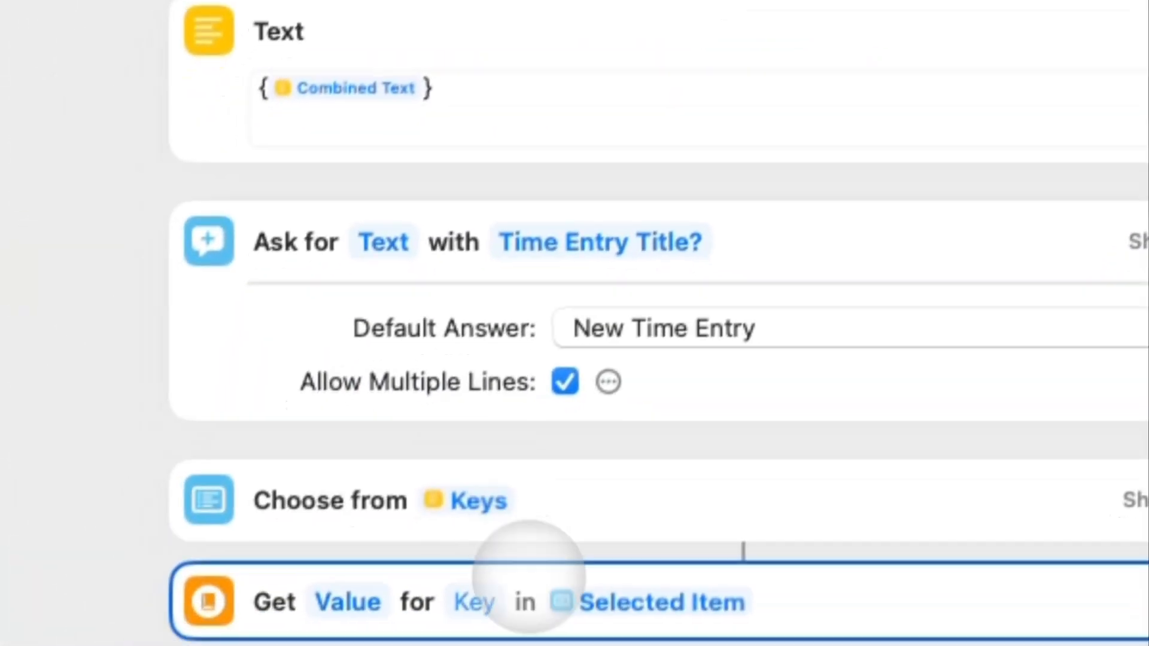
pyautogui.click(499, 583)
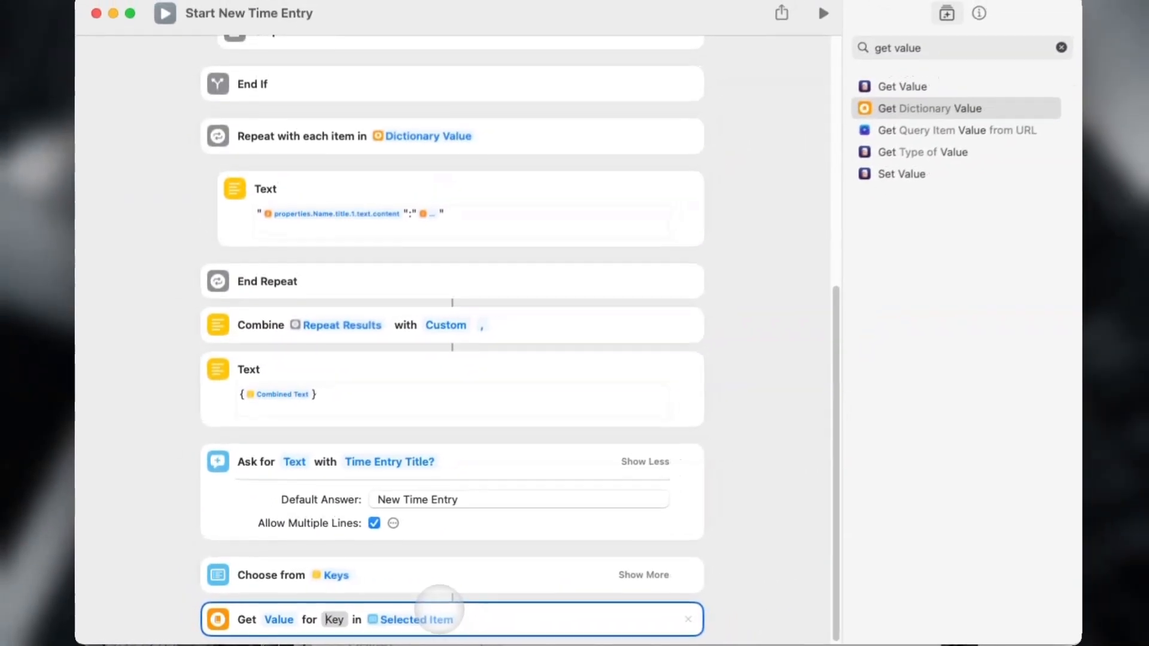
pyautogui.write('sele')
pyautogui.press('Return')
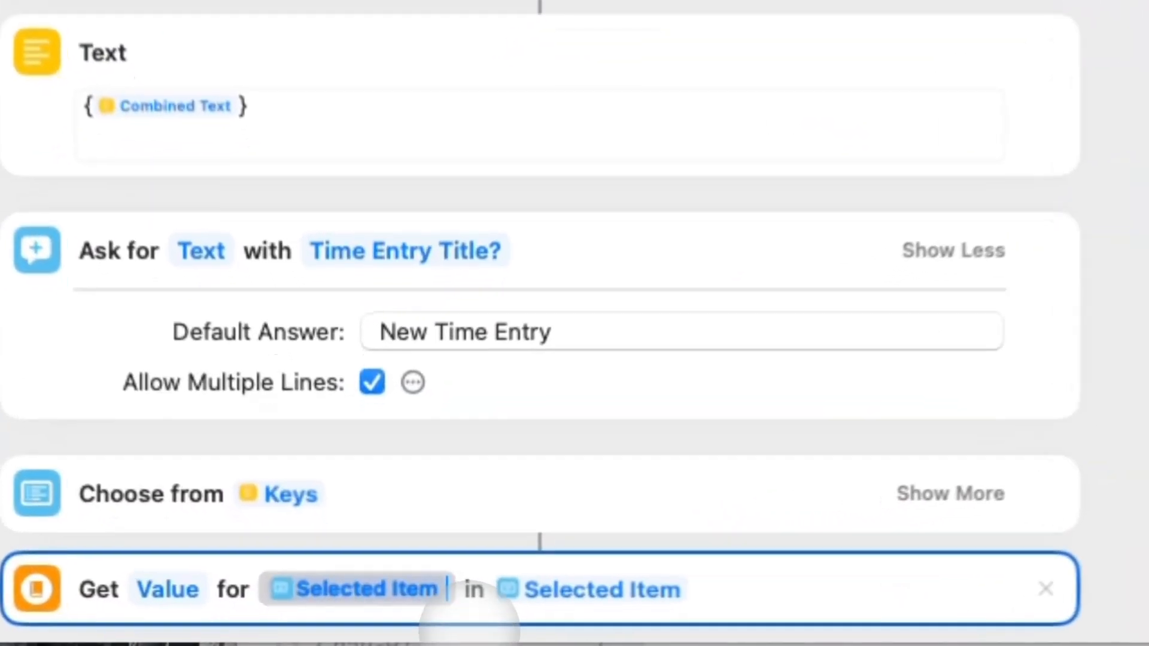
pyautogui.click(616, 586)
pyautogui.click(454, 46)
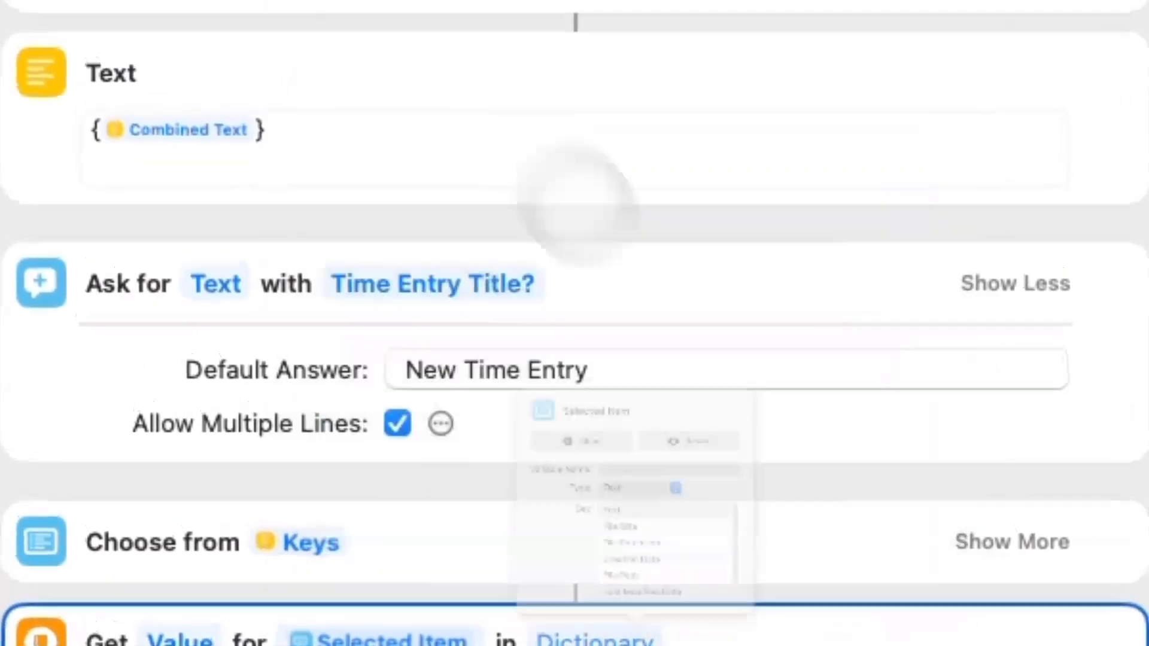
pyautogui.click(538, 594)
pyautogui.click(589, 598)
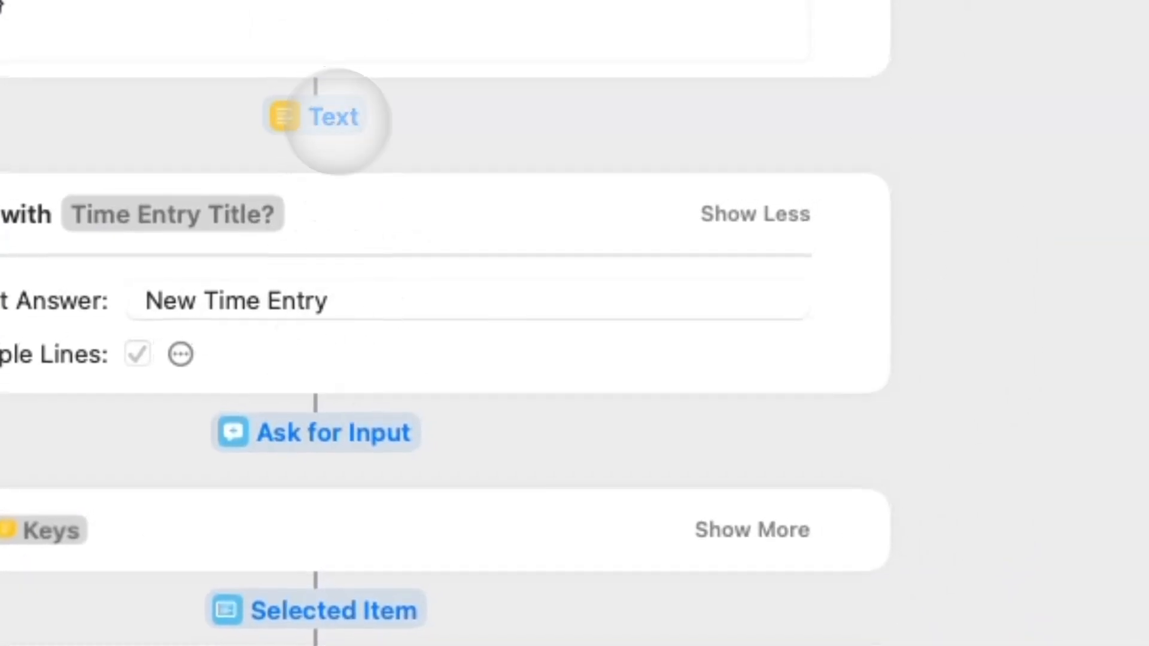
# Test-run the shortcut, accepting the default title and choosing Example Project to get its ID.
pyautogui.click(338, 121)
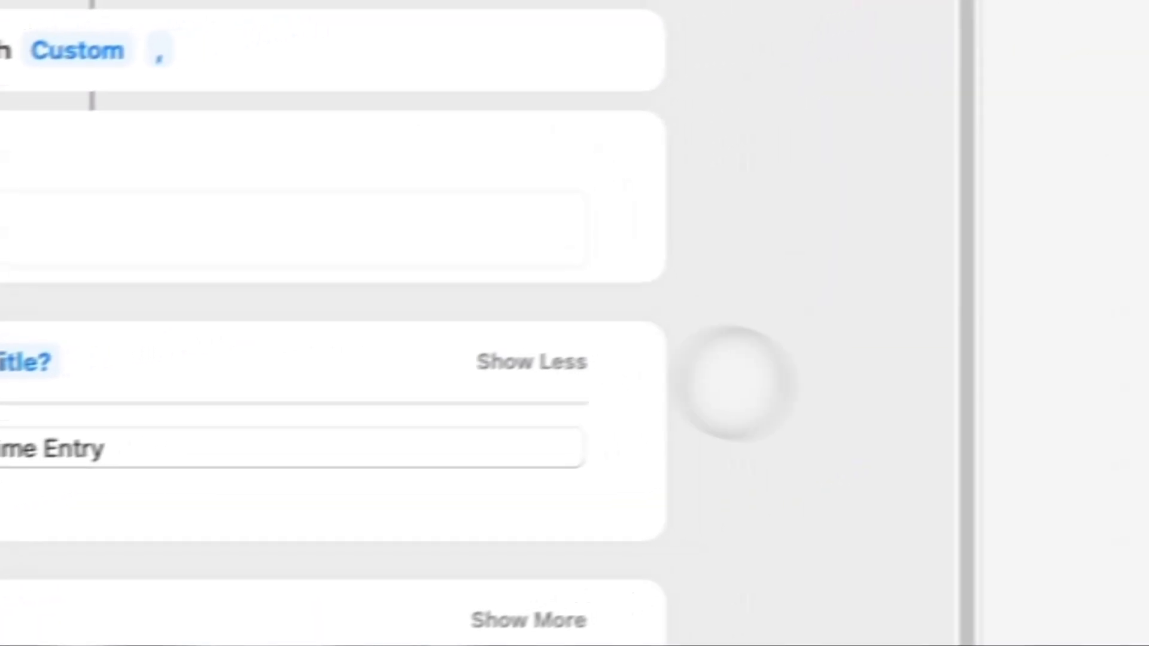
pyautogui.write('get value')
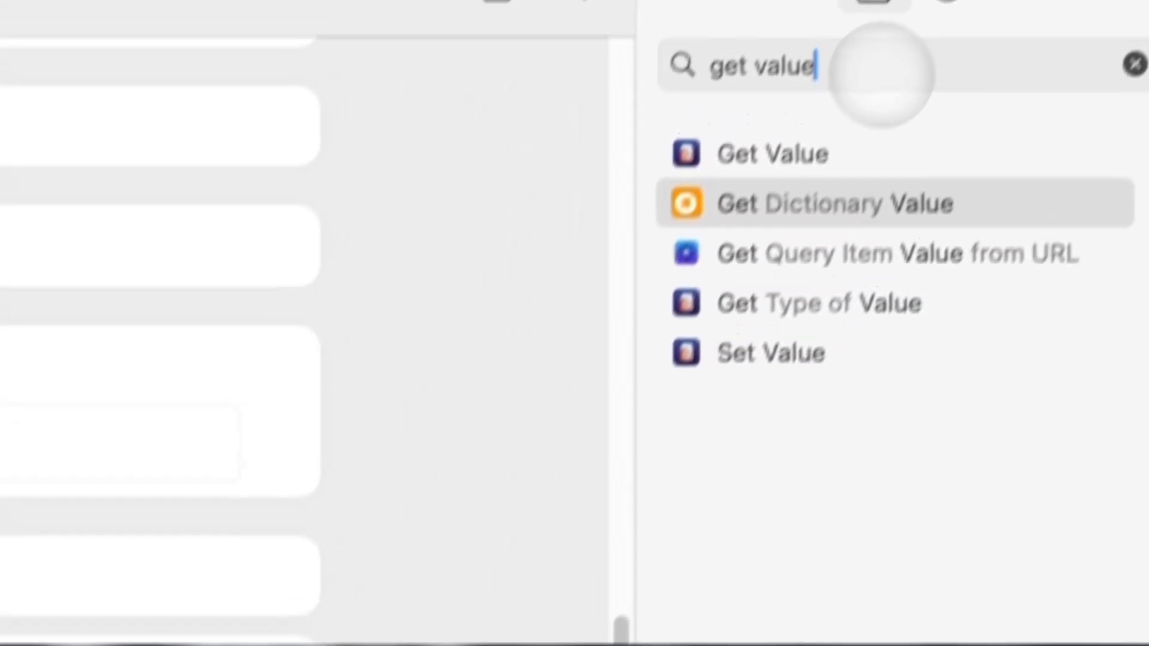
pyautogui.click(881, 75)
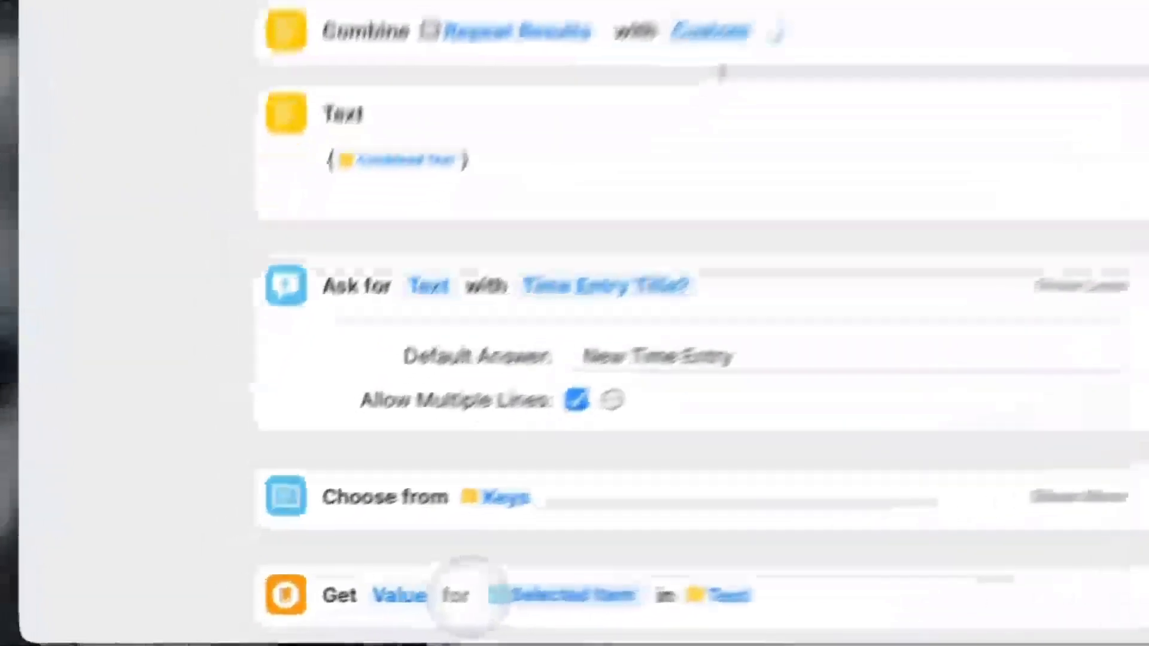
pyautogui.click(315, 619)
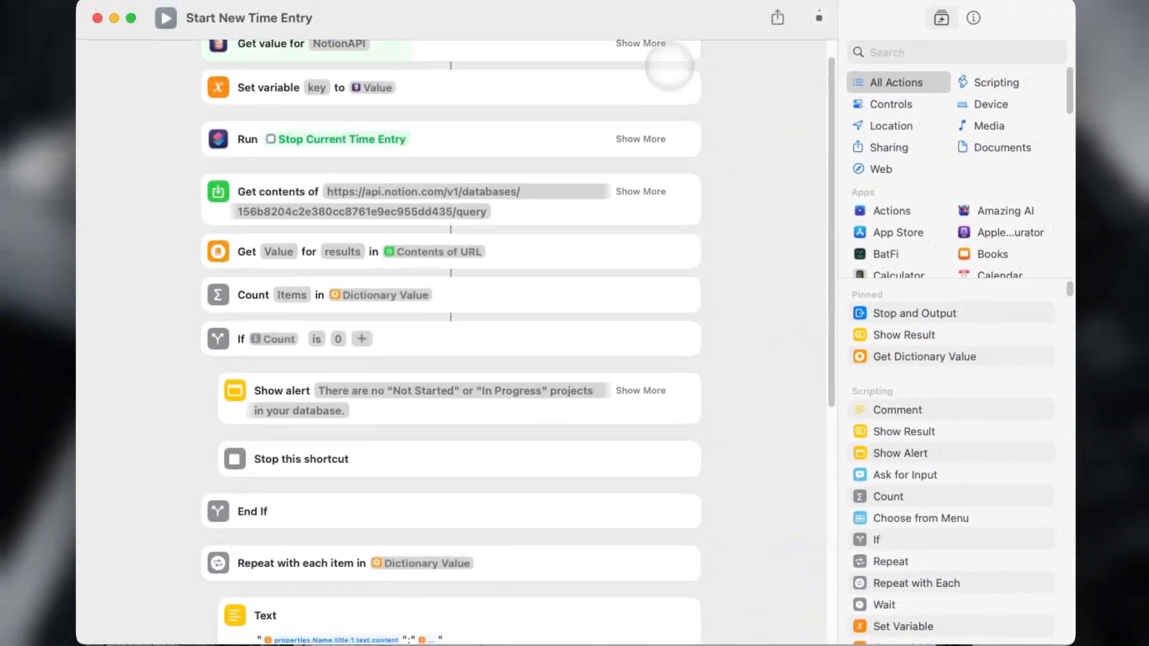
pyautogui.scroll(-2, 659, 85)
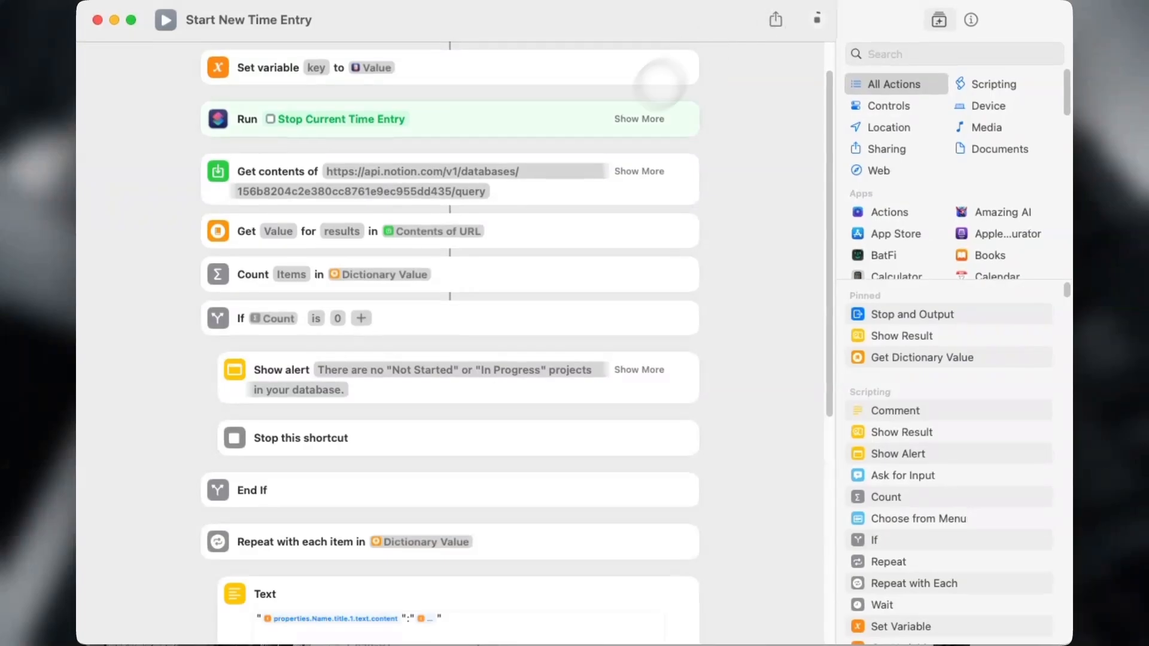
pyautogui.click(909, 107)
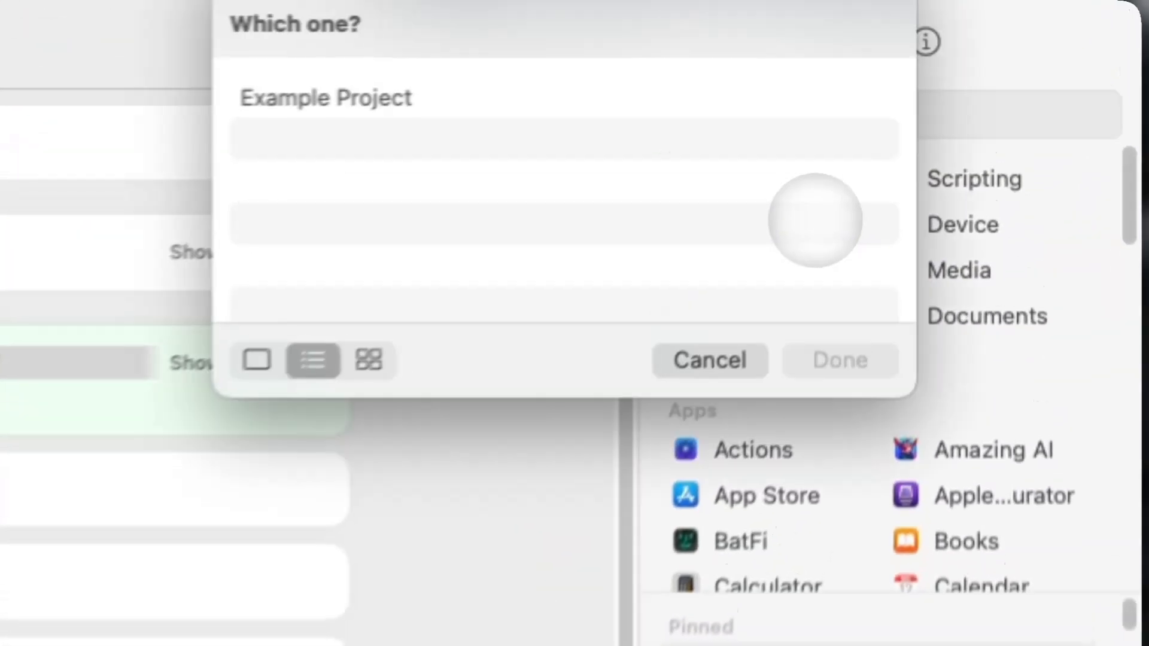
pyautogui.doubleClick(798, 43)
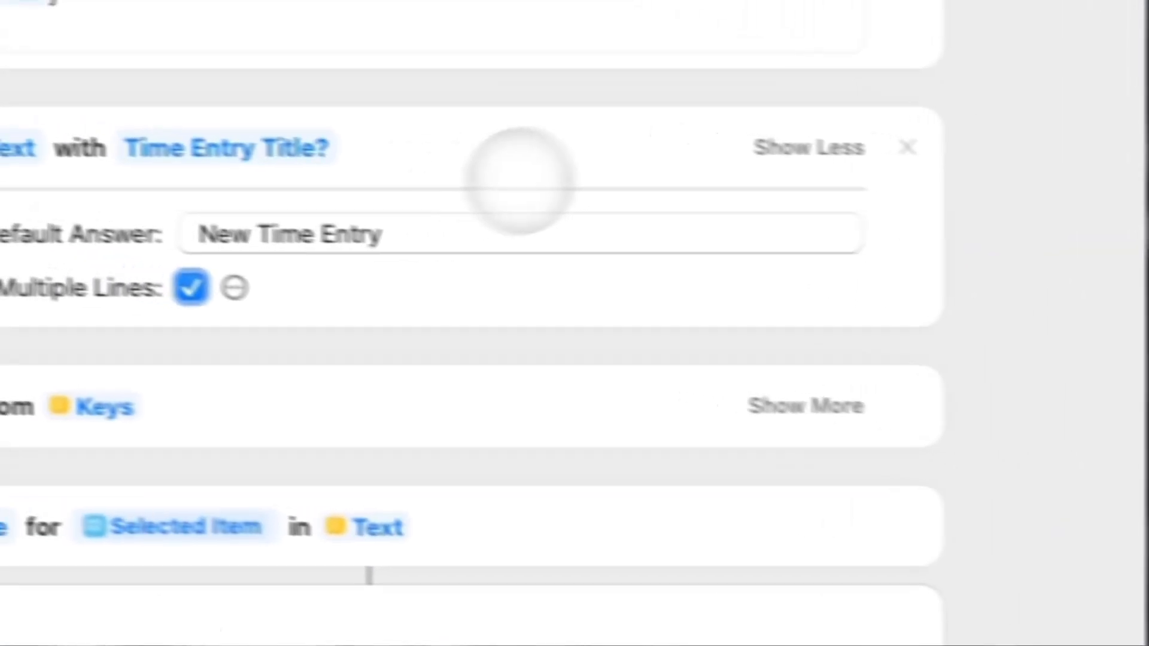
pyautogui.moveTo(307, 92); pyautogui.dragTo(288, 350)
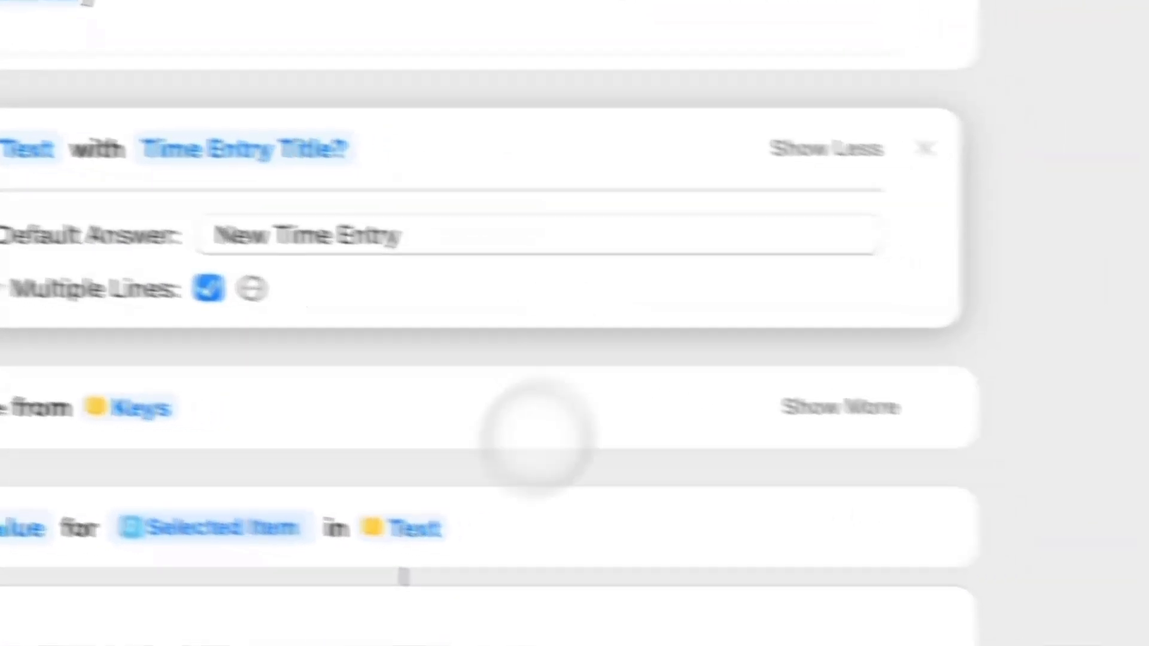
# Select the Get Value step and search the action library for 'curre'.
pyautogui.click(341, 461)
pyautogui.click(972, 91)
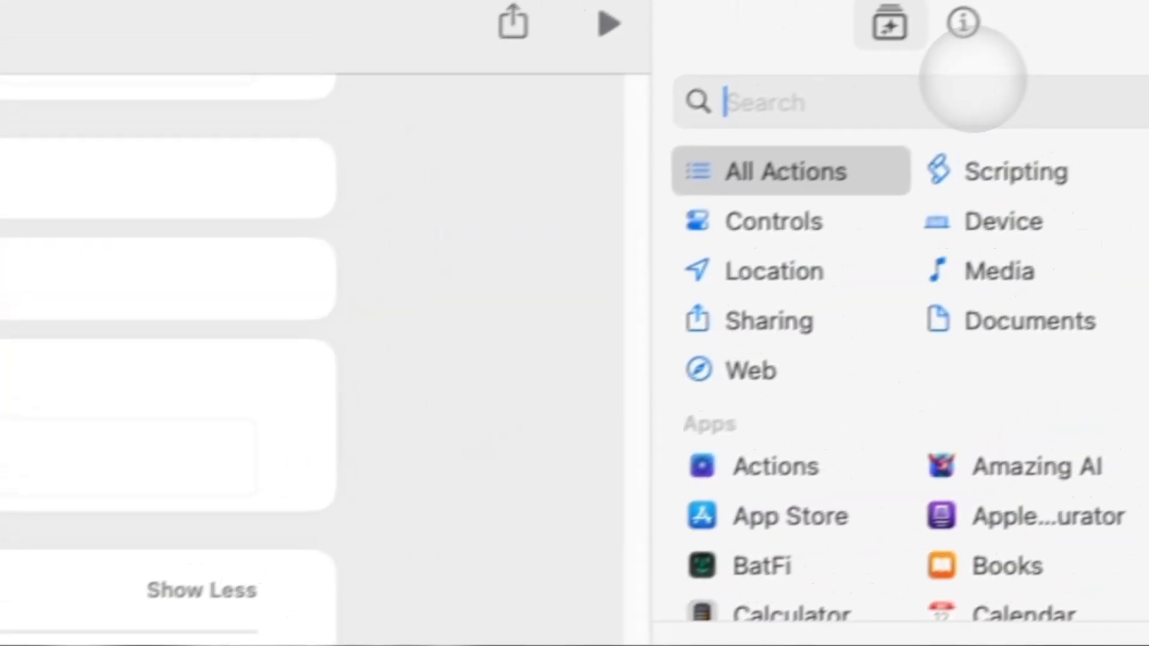
pyautogui.write('c')
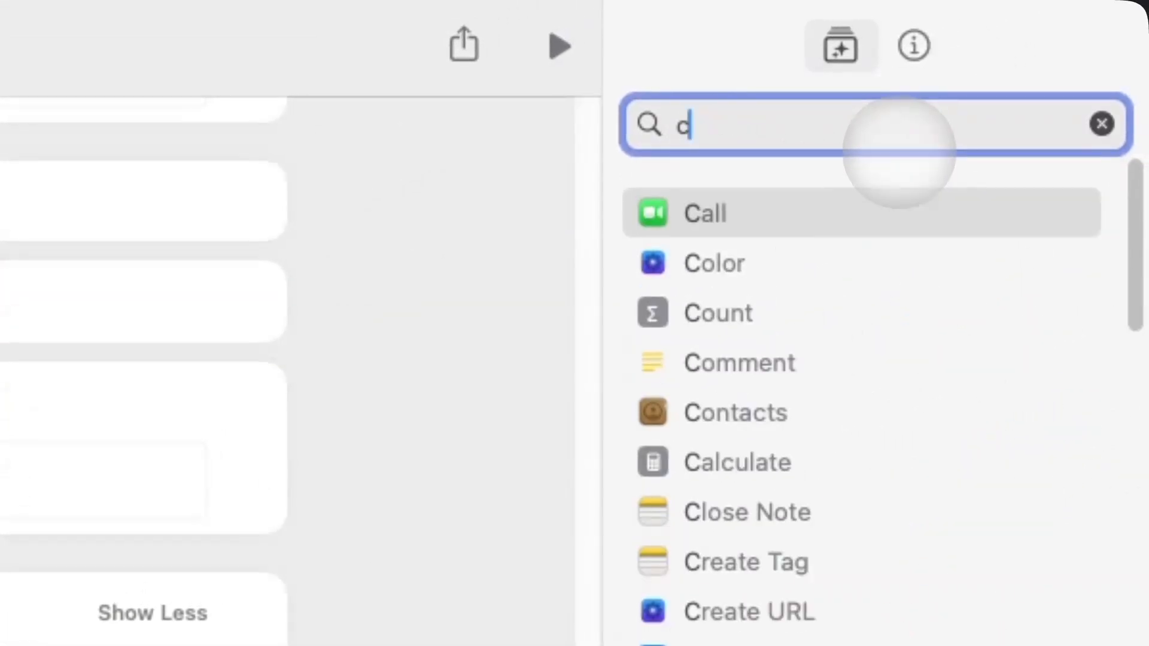
pyautogui.write('urre')
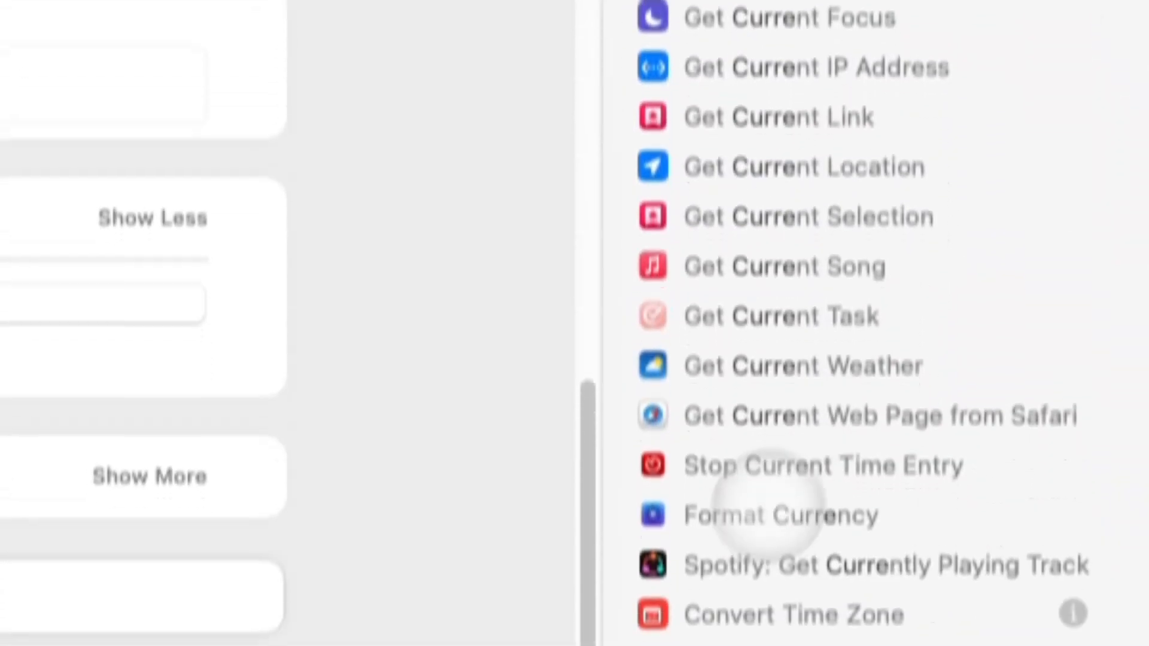
pyautogui.click(739, 507)
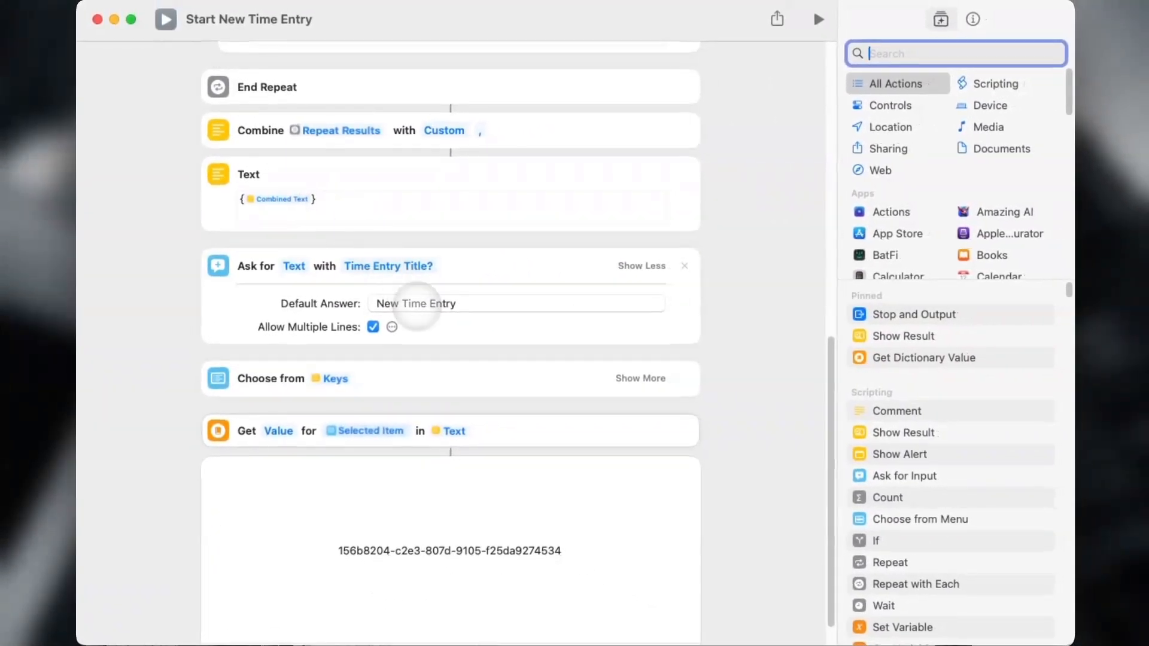
pyautogui.scroll(-2, 584, 379)
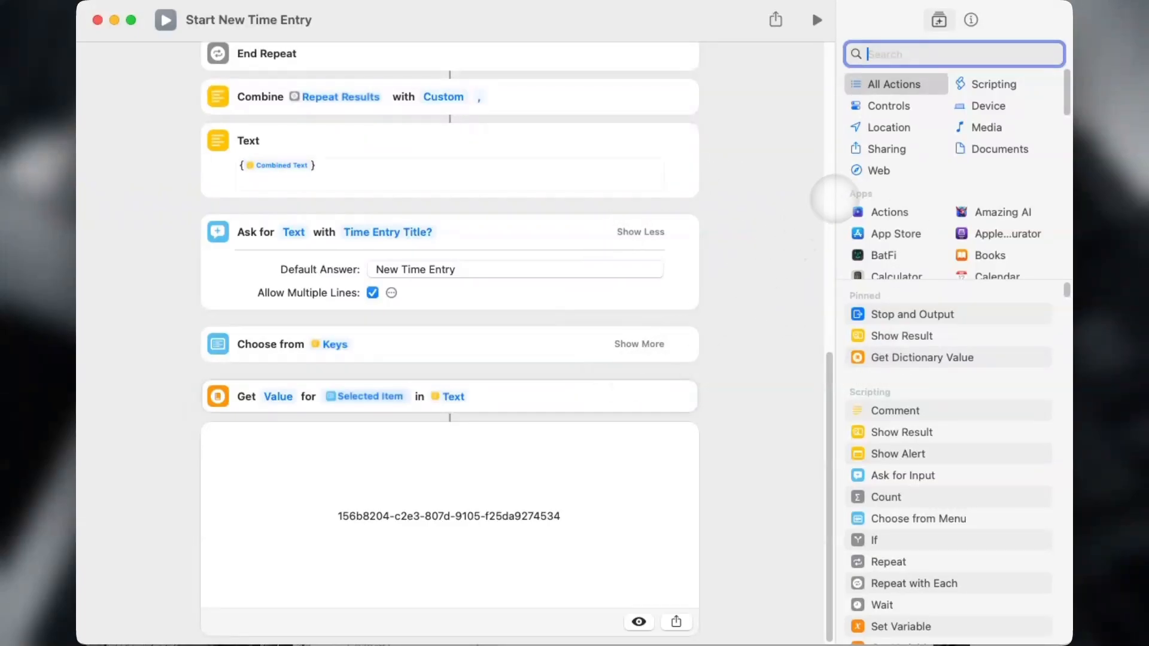
# Append a Text action below Get Value and start editing its contents.
pyautogui.write('text')
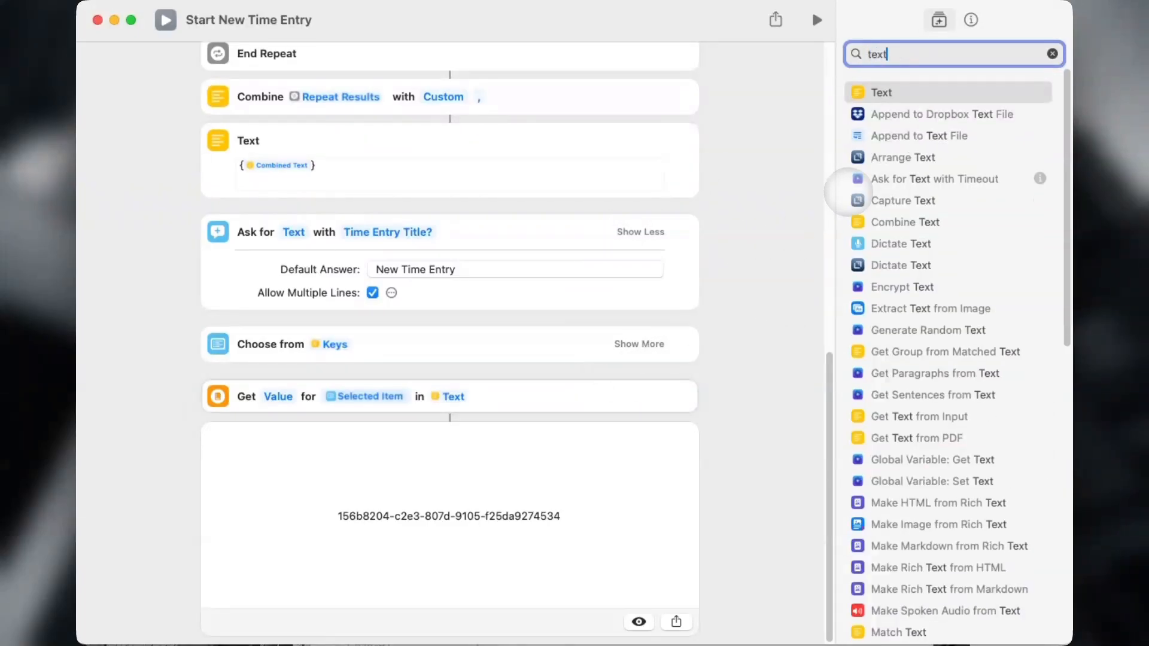
pyautogui.doubleClick(874, 92)
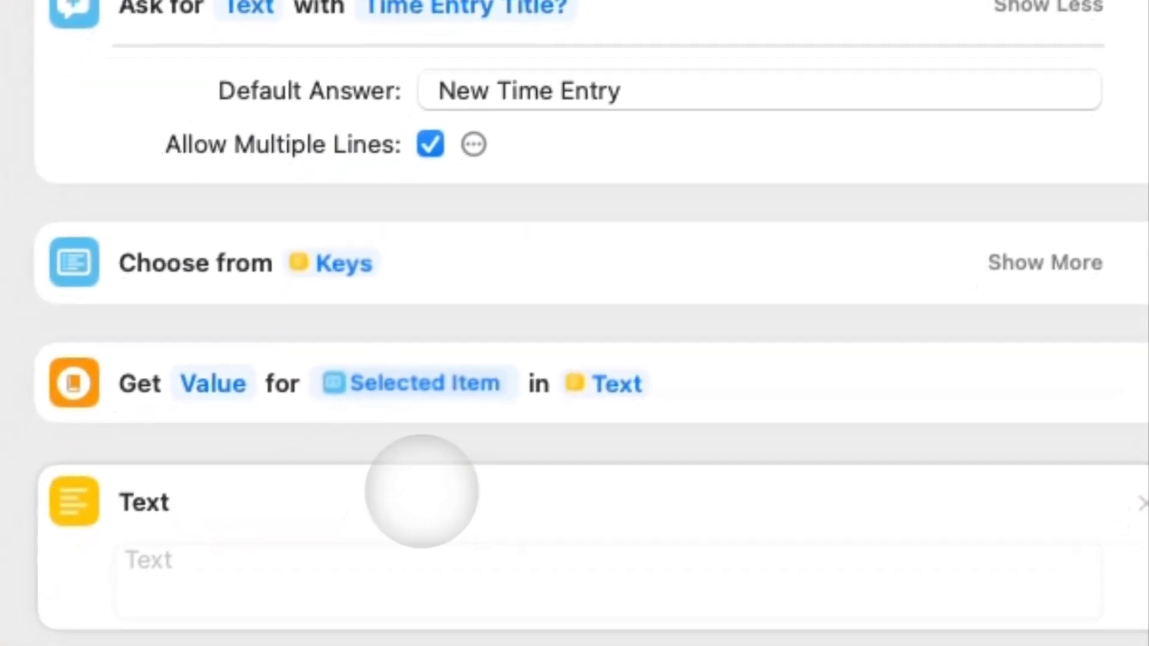
pyautogui.click(417, 533)
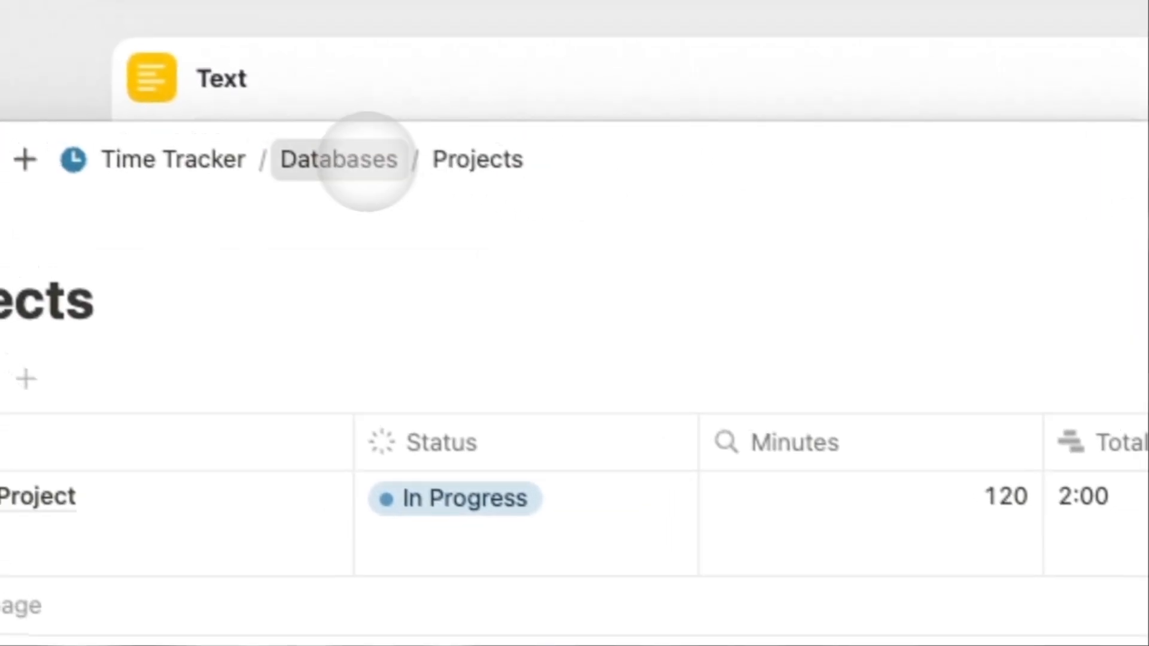
# Open the Time Entries database from the Databases page in Notion.
pyautogui.click(367, 159)
pyautogui.click(513, 539)
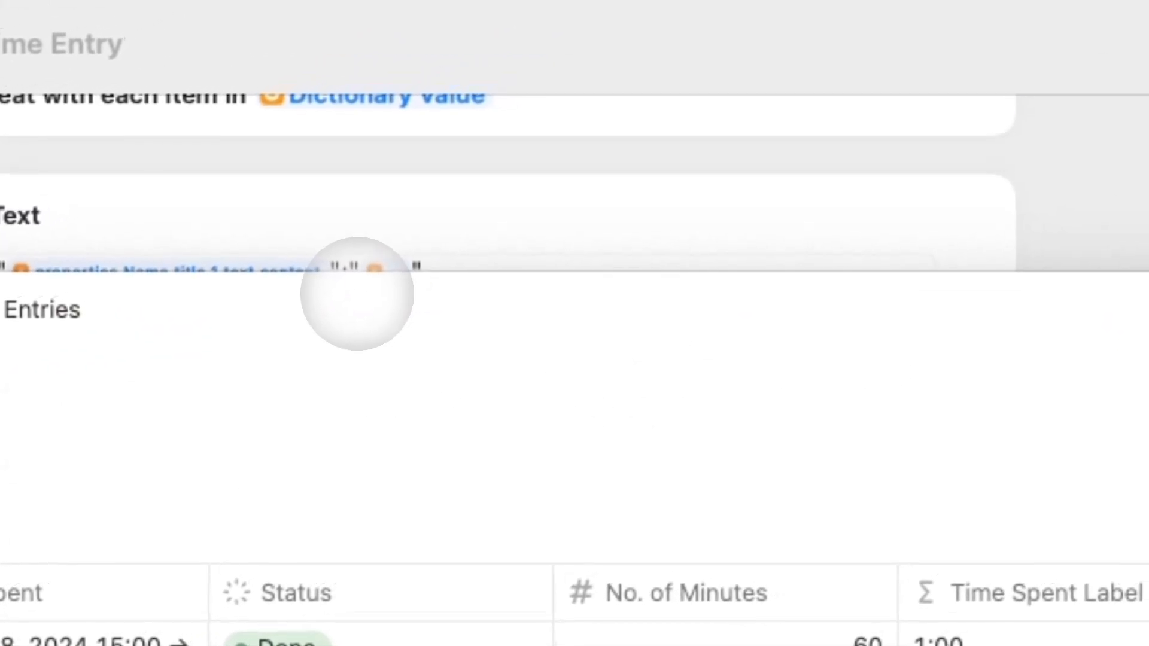
pyautogui.moveTo(303, 361); pyautogui.dragTo(592, 267)
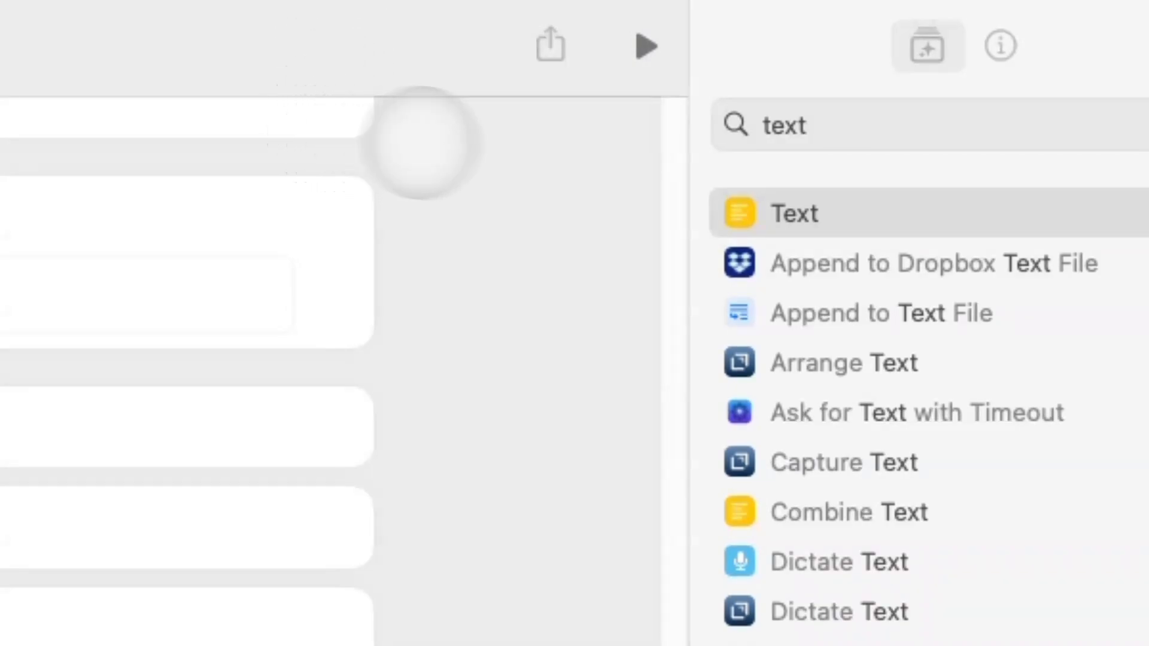
# Run Notion JSON Request Builder from the launcher, excluding Time Spent Label and No. of Minutes.
pyautogui.hotkey('alt', 'space')
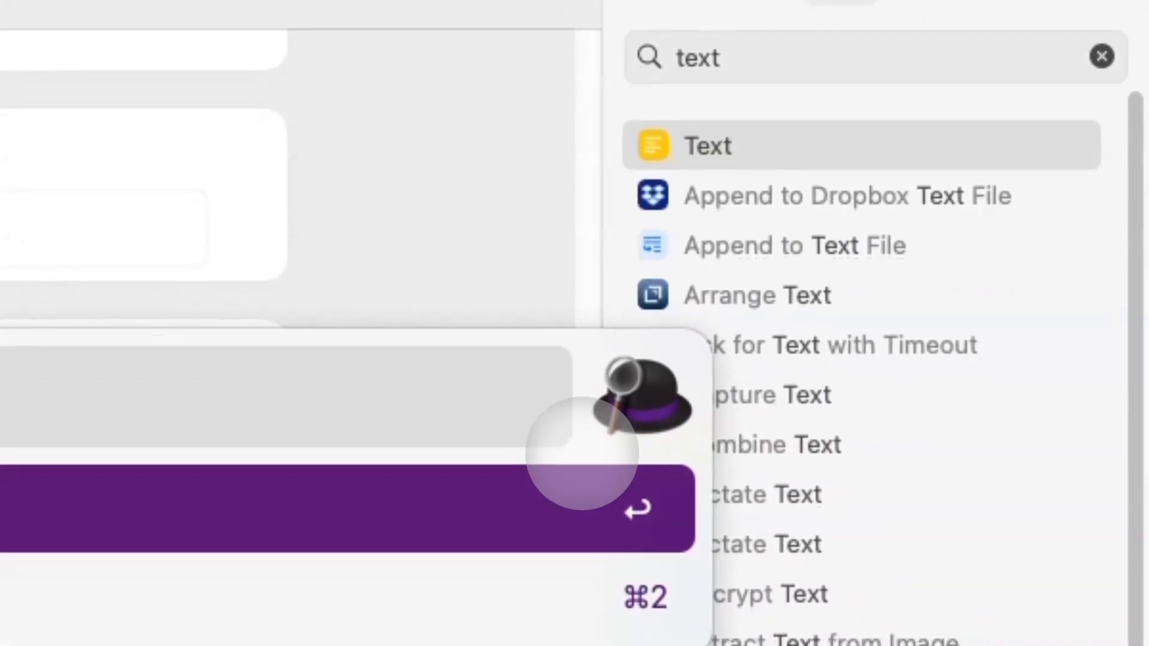
pyautogui.write('sc json reques')
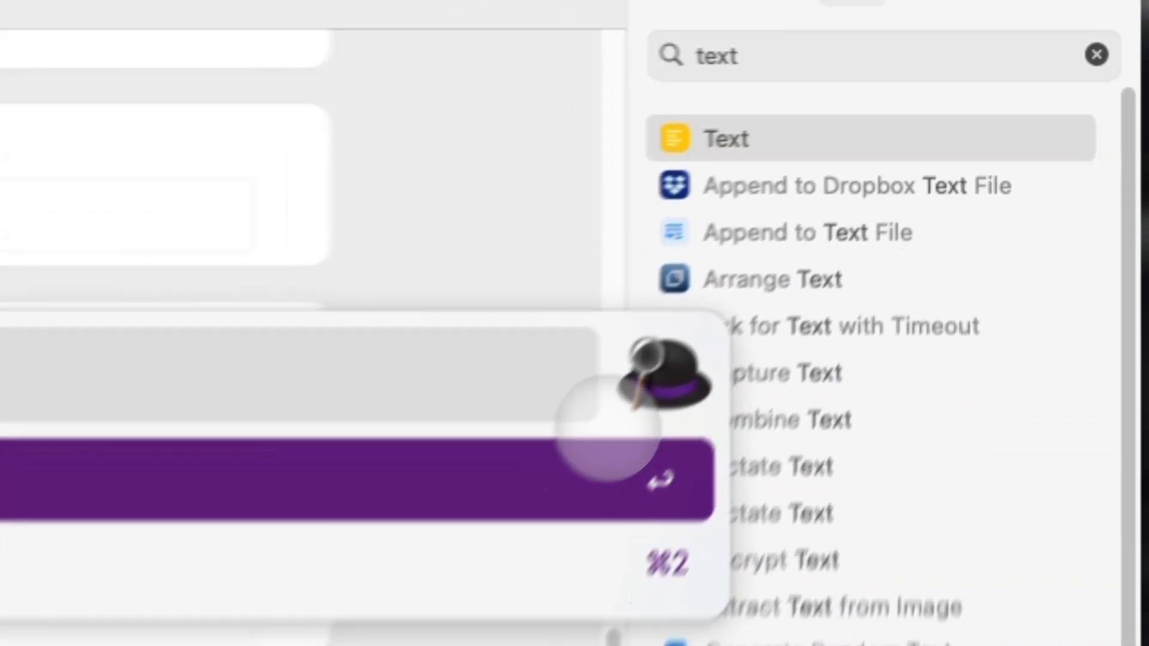
pyautogui.write('t')
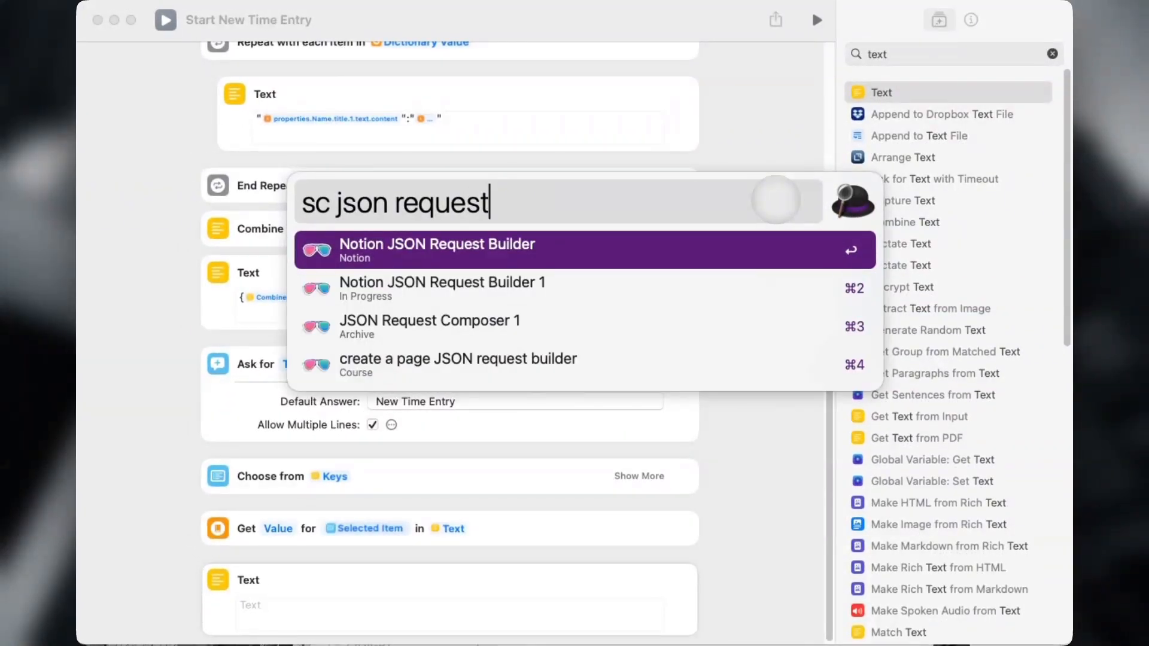
pyautogui.click(559, 256)
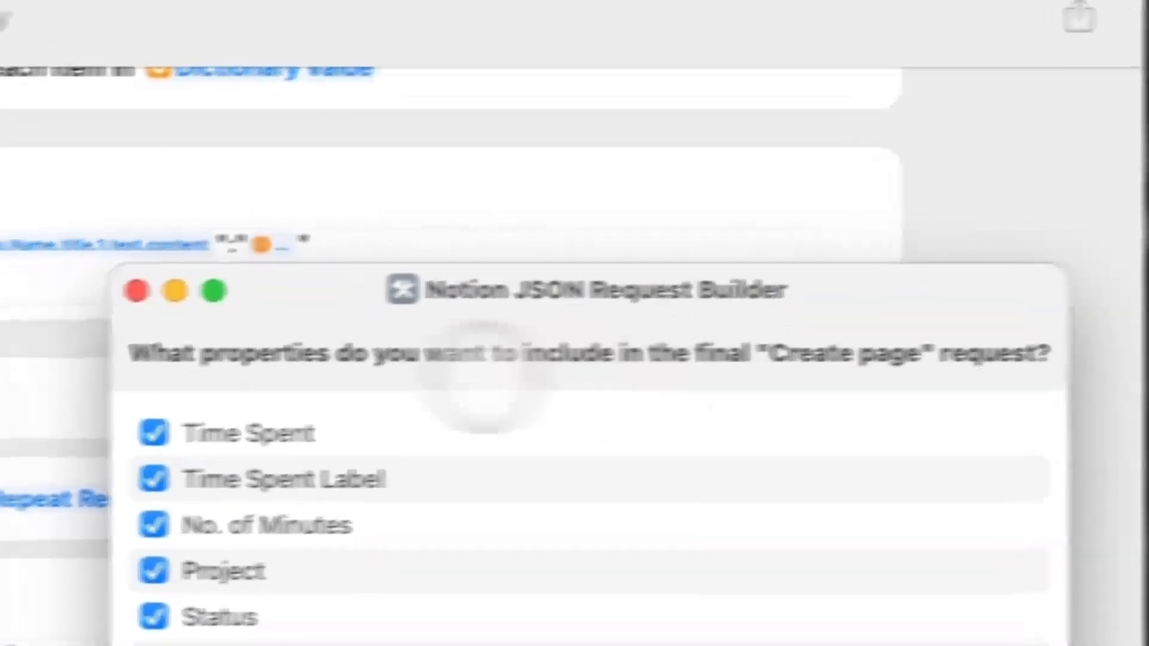
pyautogui.moveTo(289, 359); pyautogui.dragTo(726, 369)
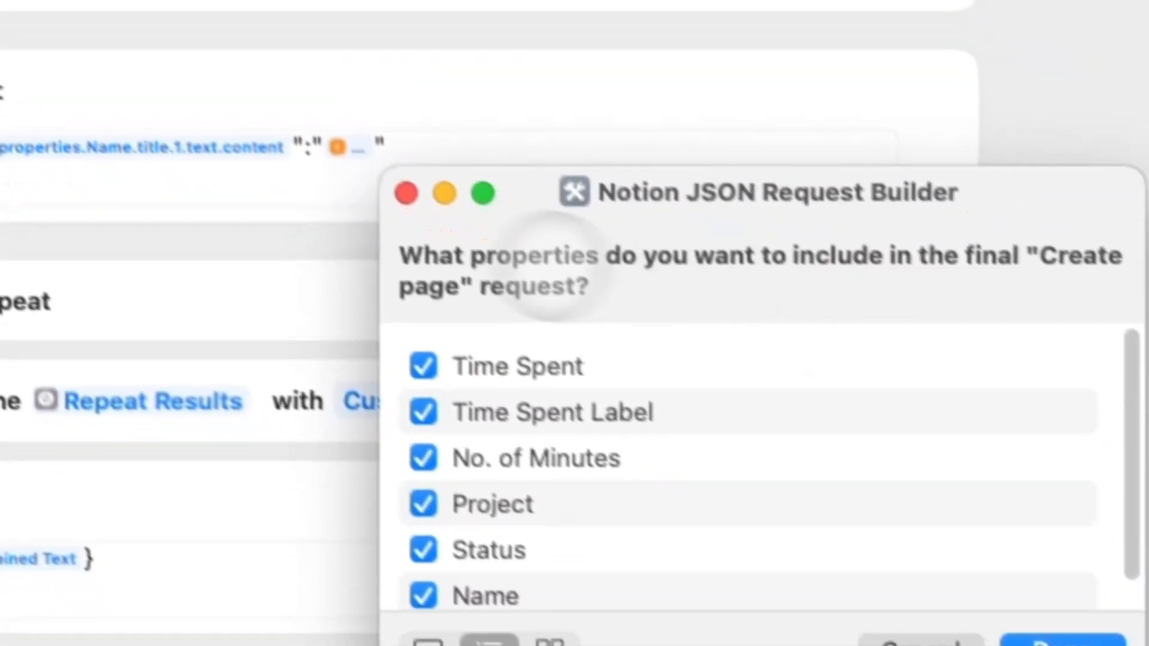
pyautogui.scroll(-2, 777, 502)
pyautogui.scroll(1, 628, 376)
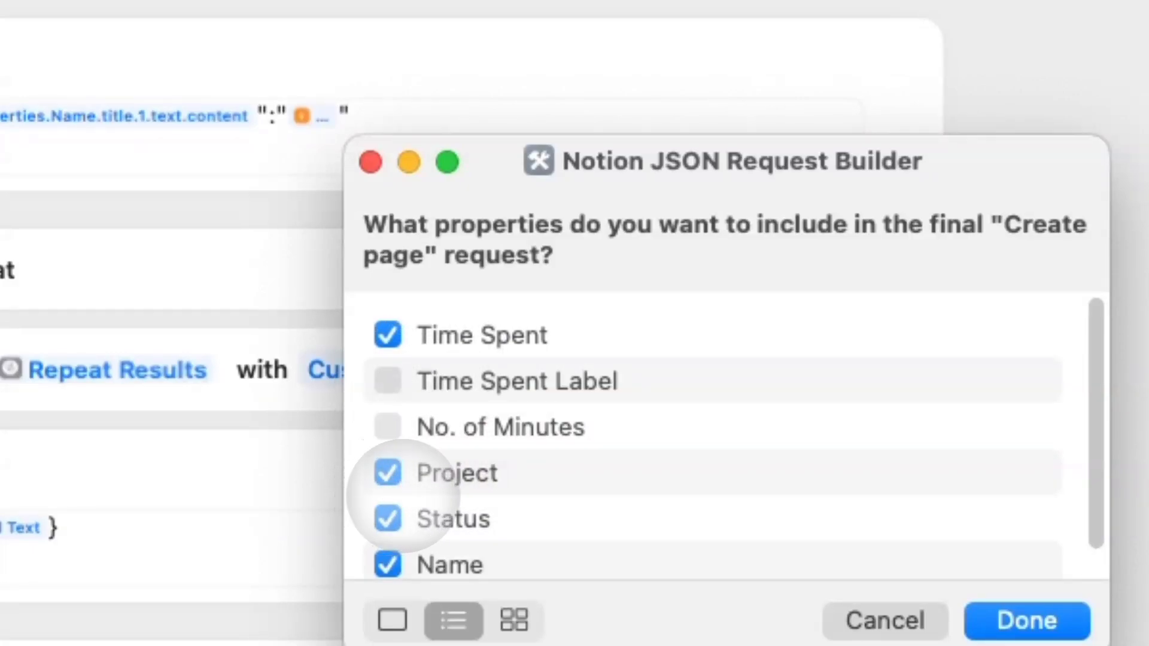
pyautogui.scroll(-1, 402, 495)
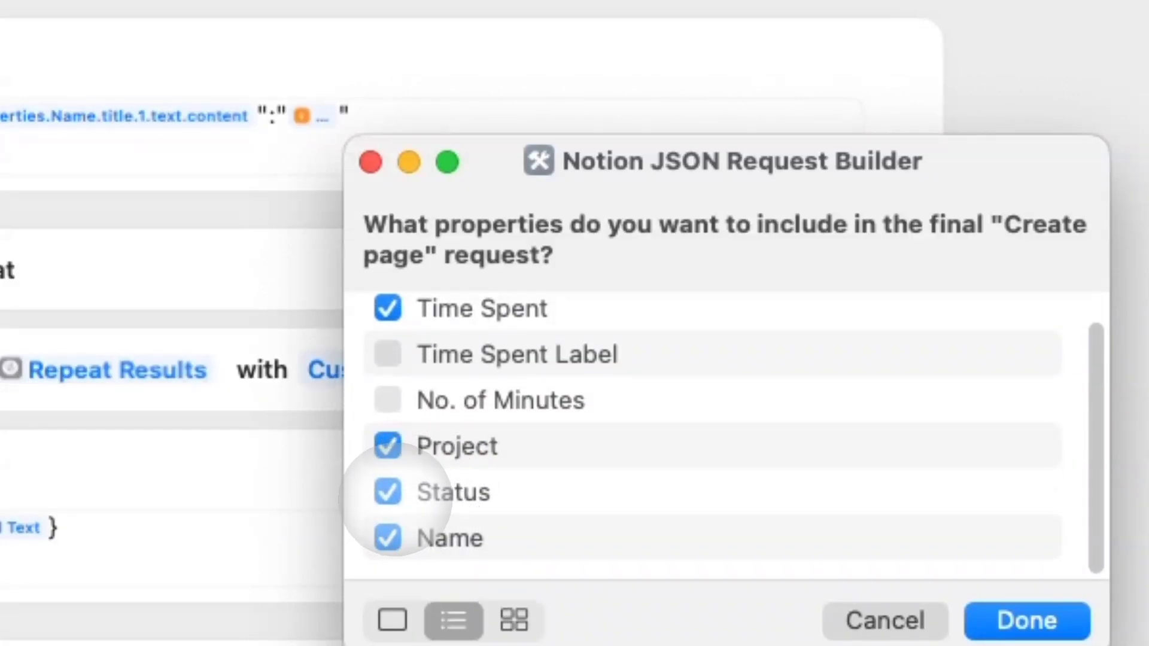
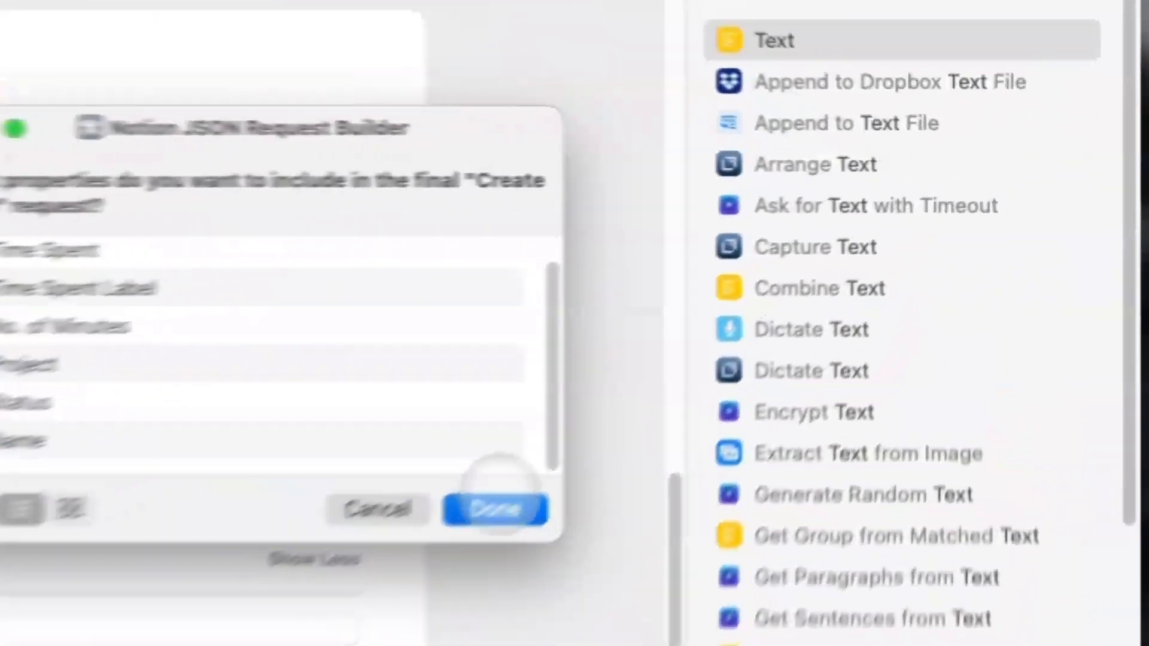
# Confirm the chosen properties, close the generated JSON result and return to the empty Text action.
pyautogui.click(734, 338)
pyautogui.click(861, 151)
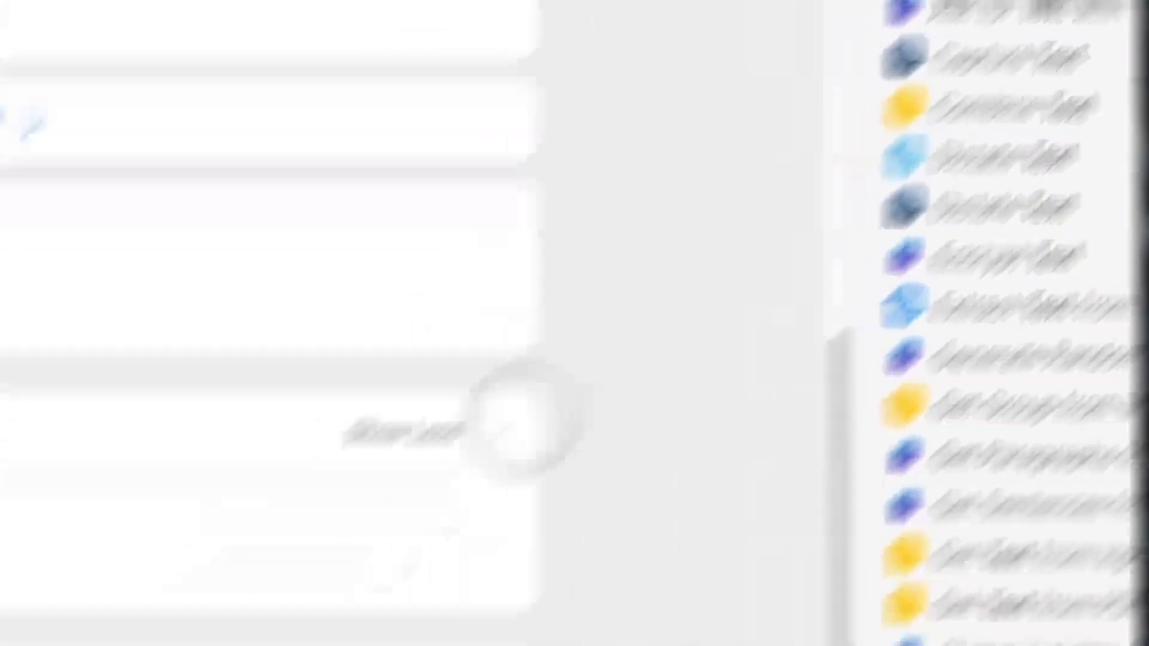
pyautogui.click(507, 553)
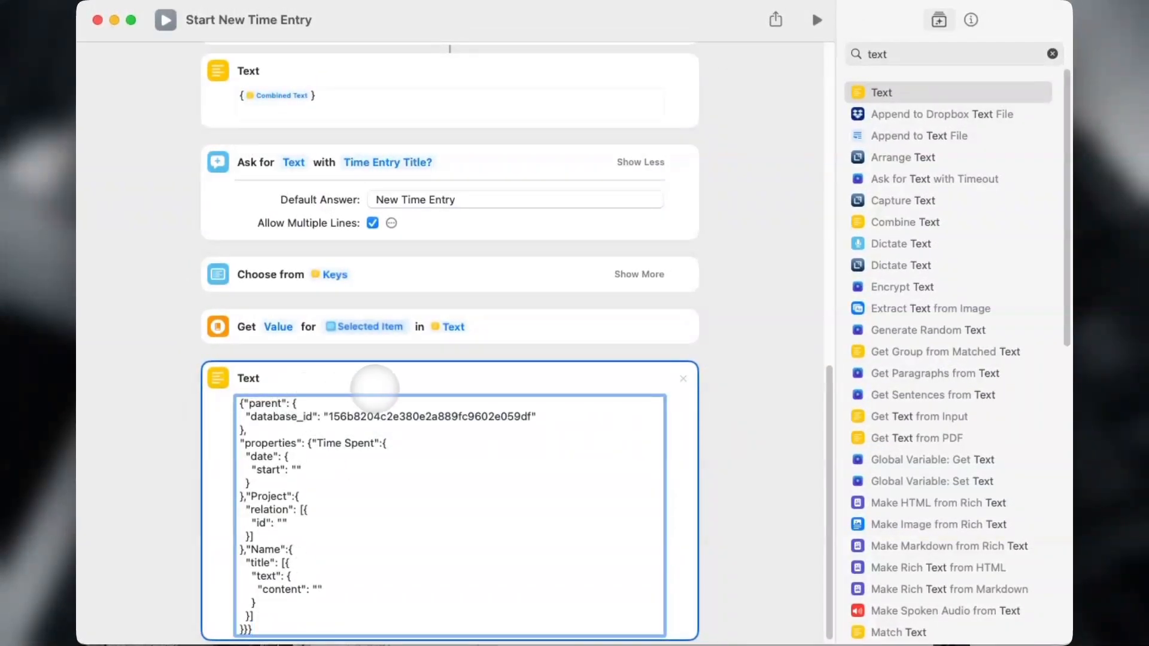
# Paste the generated Notion page JSON into the Text action.
pyautogui.scroll(-1, 402, 387)
pyautogui.scroll(1, 180, 421)
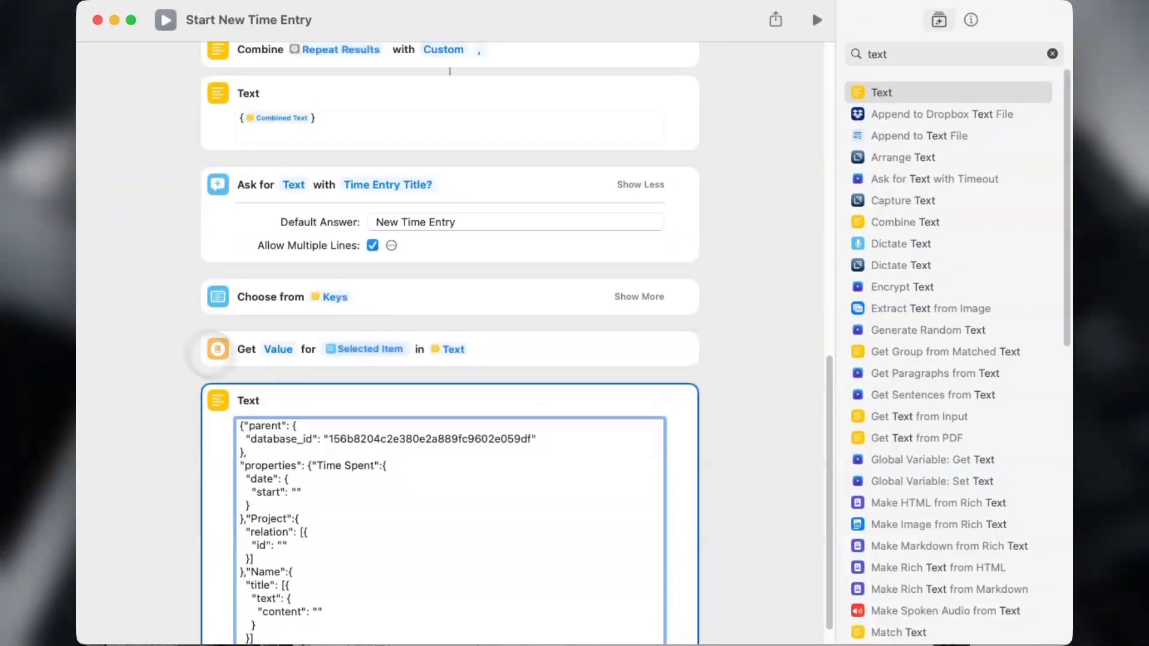
pyautogui.scroll(-1, 198, 350)
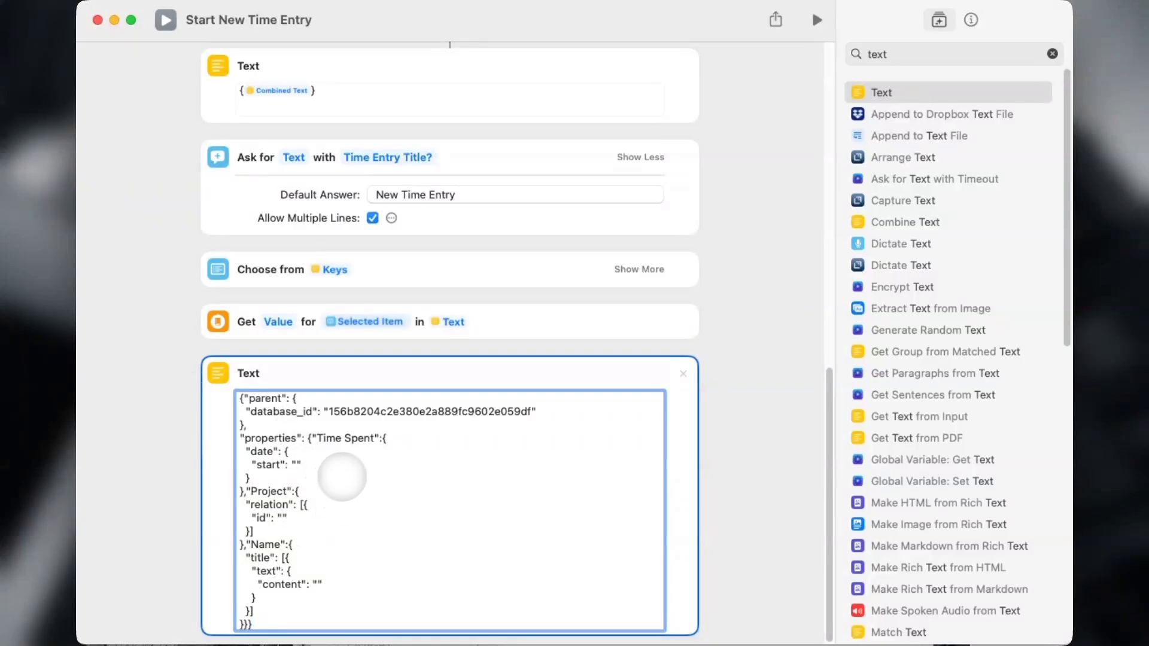
# Fill the start value with Current Date formatted as ISO 8601 including time.
pyautogui.click(298, 464)
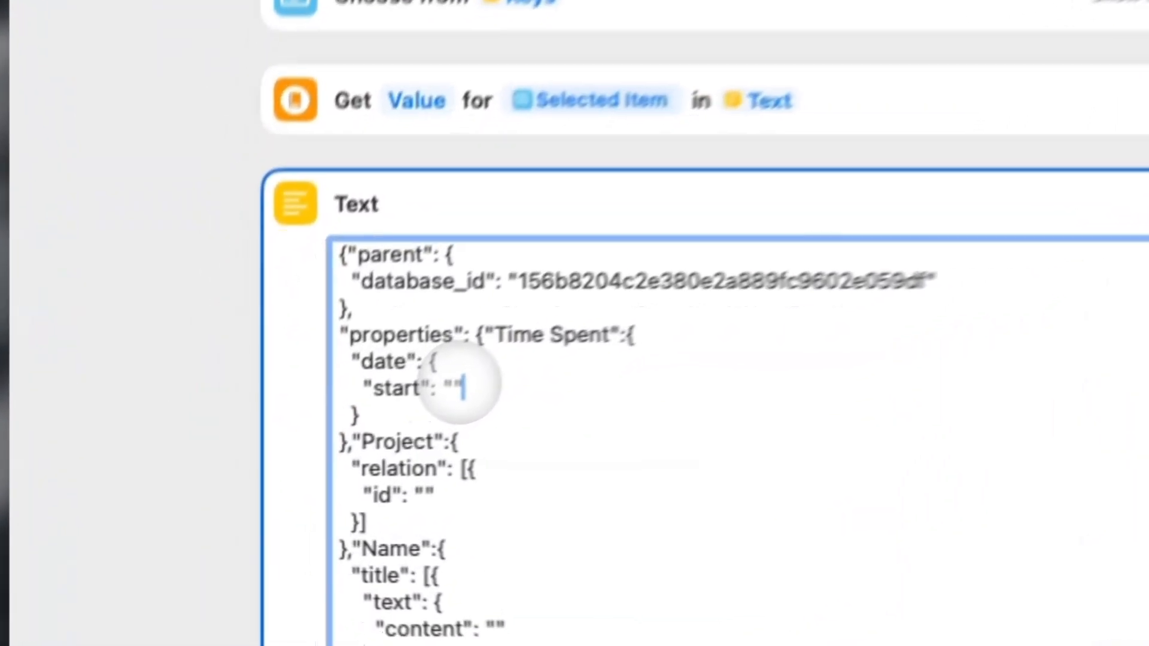
pyautogui.write('curre')
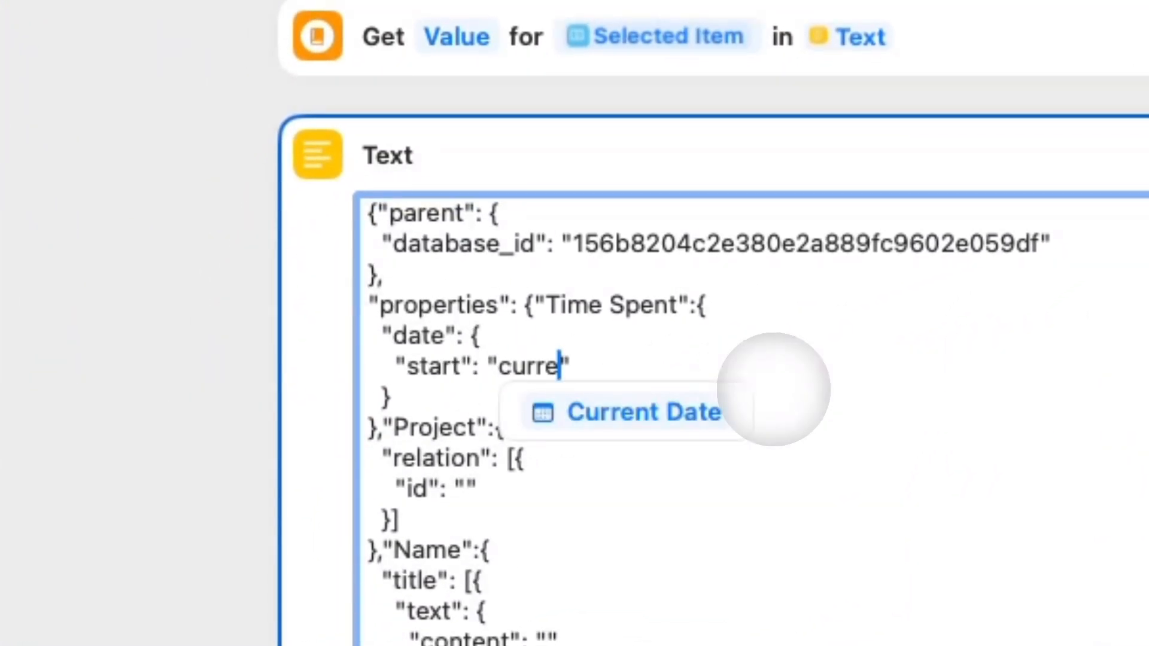
pyautogui.click(584, 413)
pyautogui.click(565, 367)
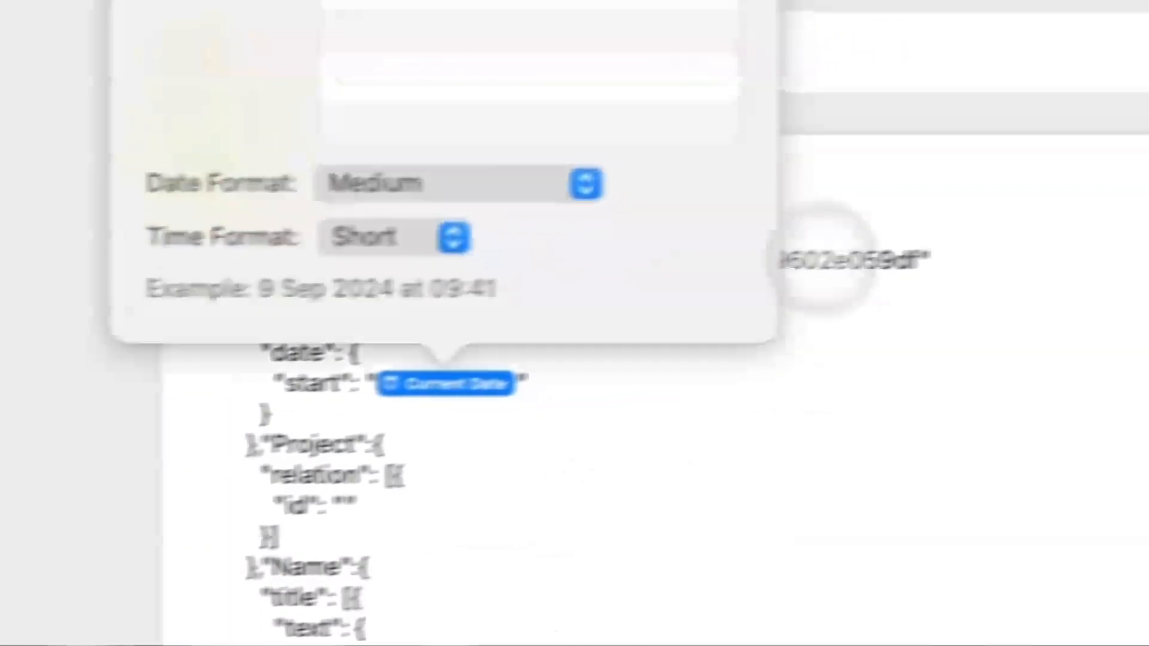
pyautogui.click(471, 190)
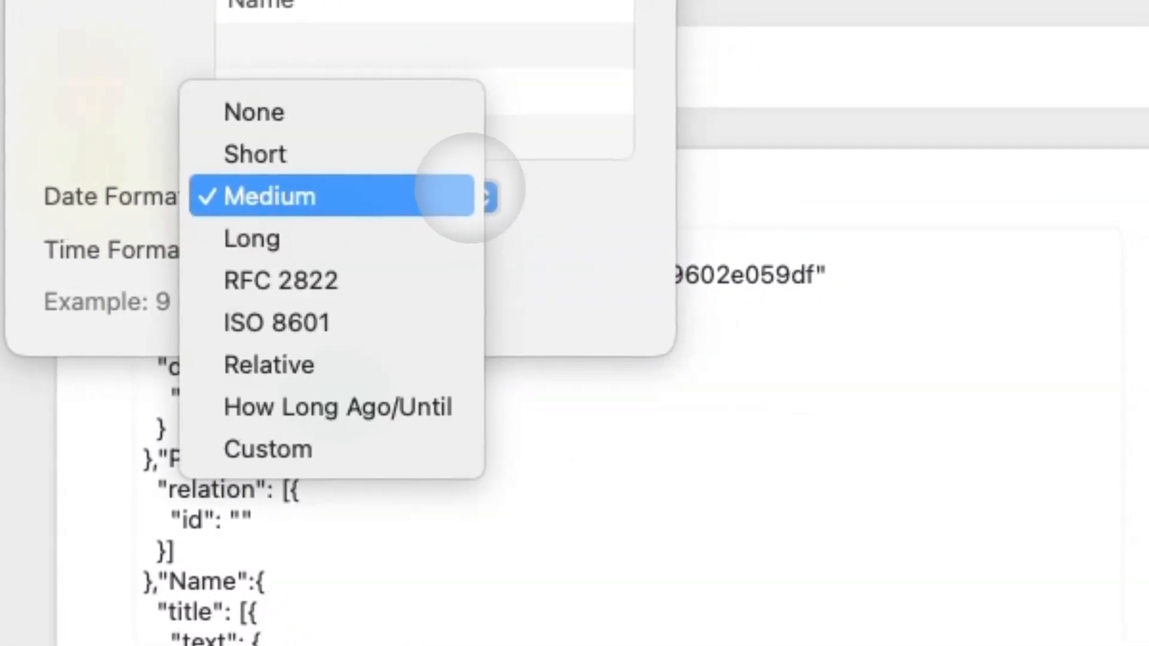
pyautogui.click(362, 241)
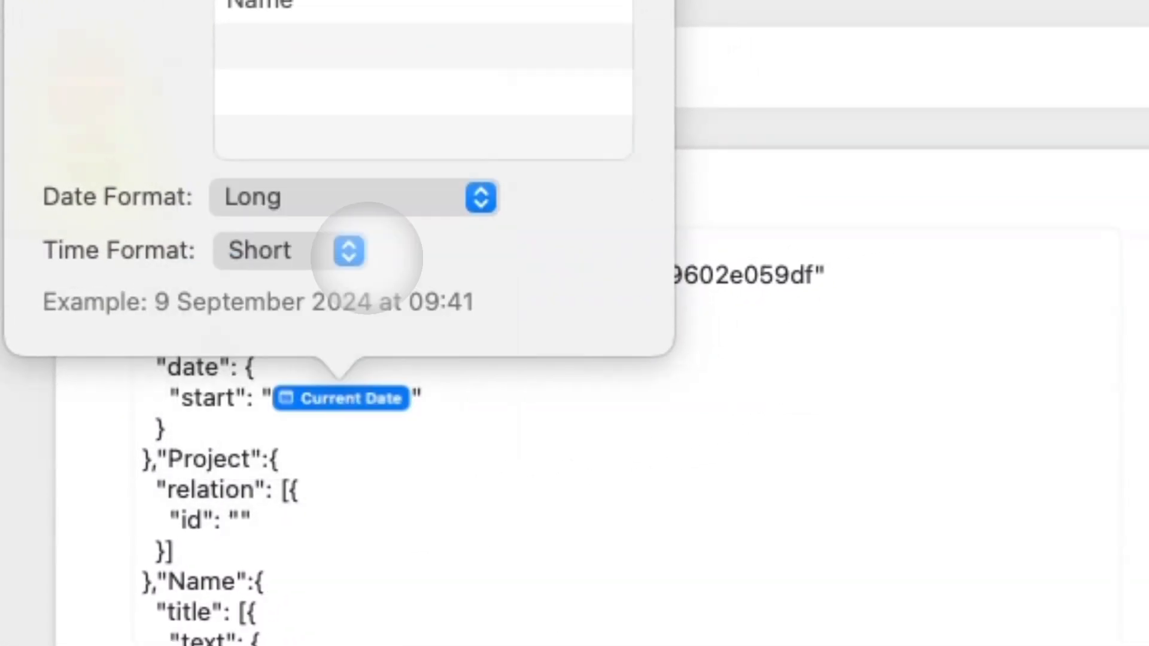
pyautogui.click(339, 205)
pyautogui.click(257, 279)
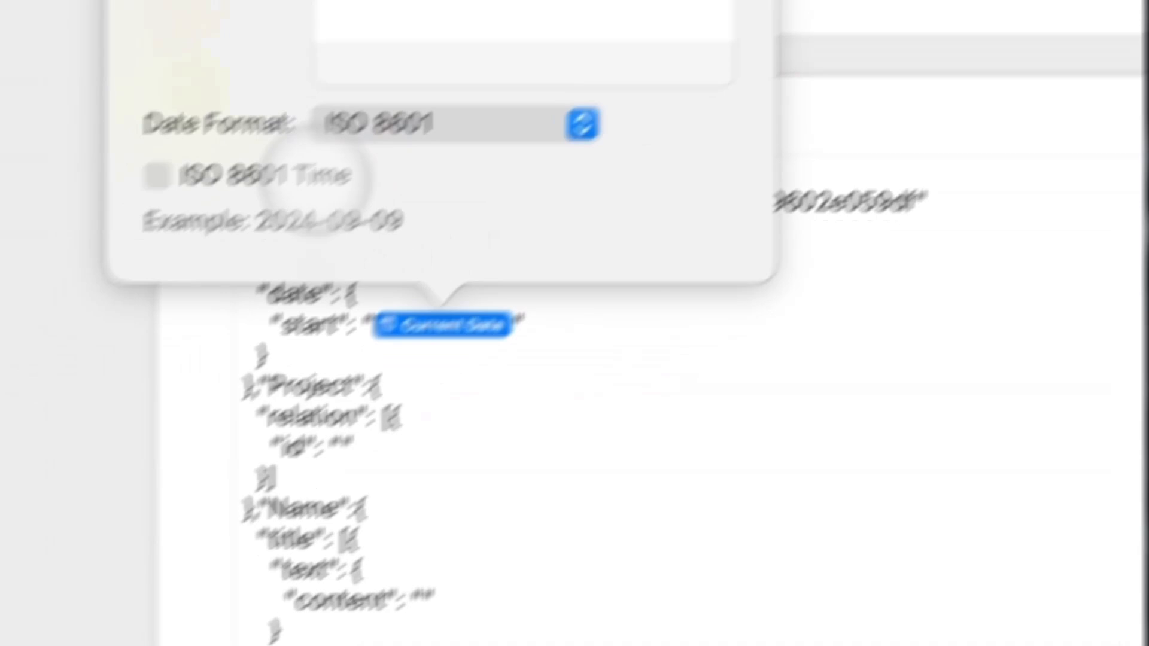
pyautogui.click(276, 90)
pyautogui.click(446, 296)
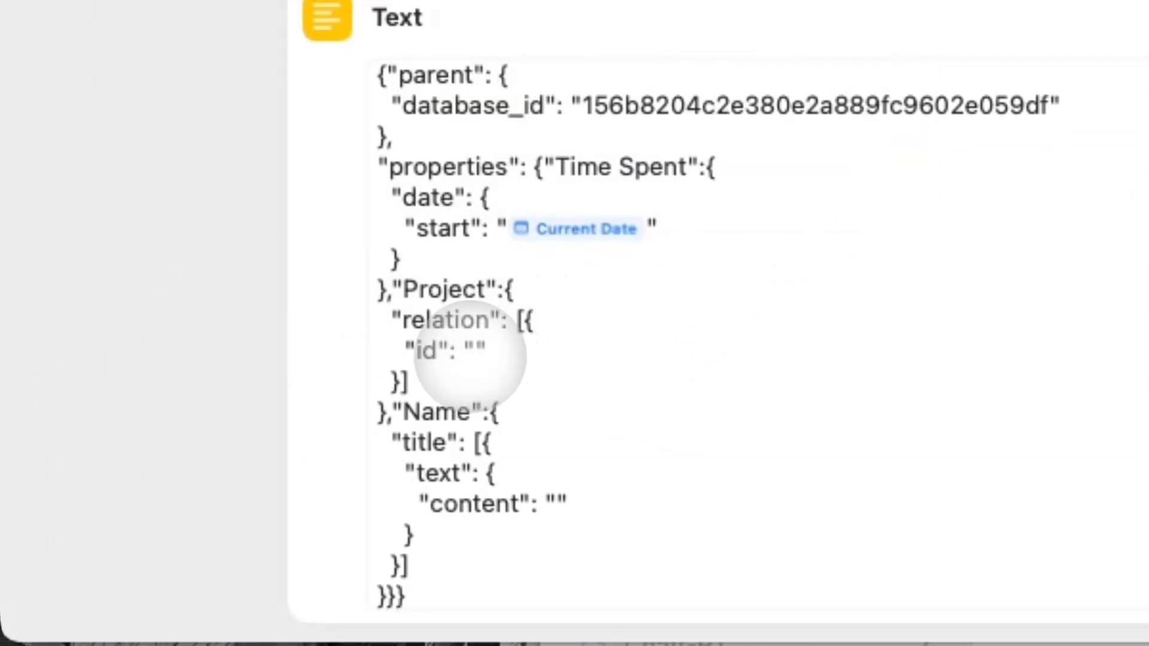
# Set the project id to Dictionary Value and the title content to Ask for Input.
pyautogui.click(475, 351)
pyautogui.rightClick(476, 352)
pyautogui.moveTo(688, 512)
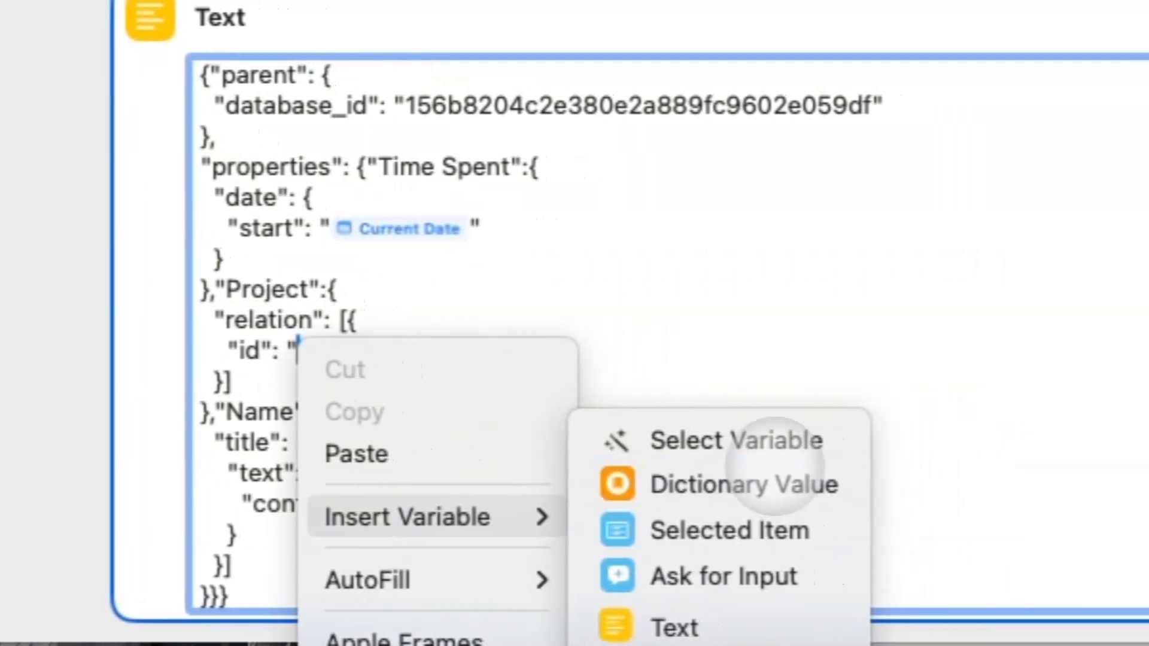
pyautogui.click(772, 482)
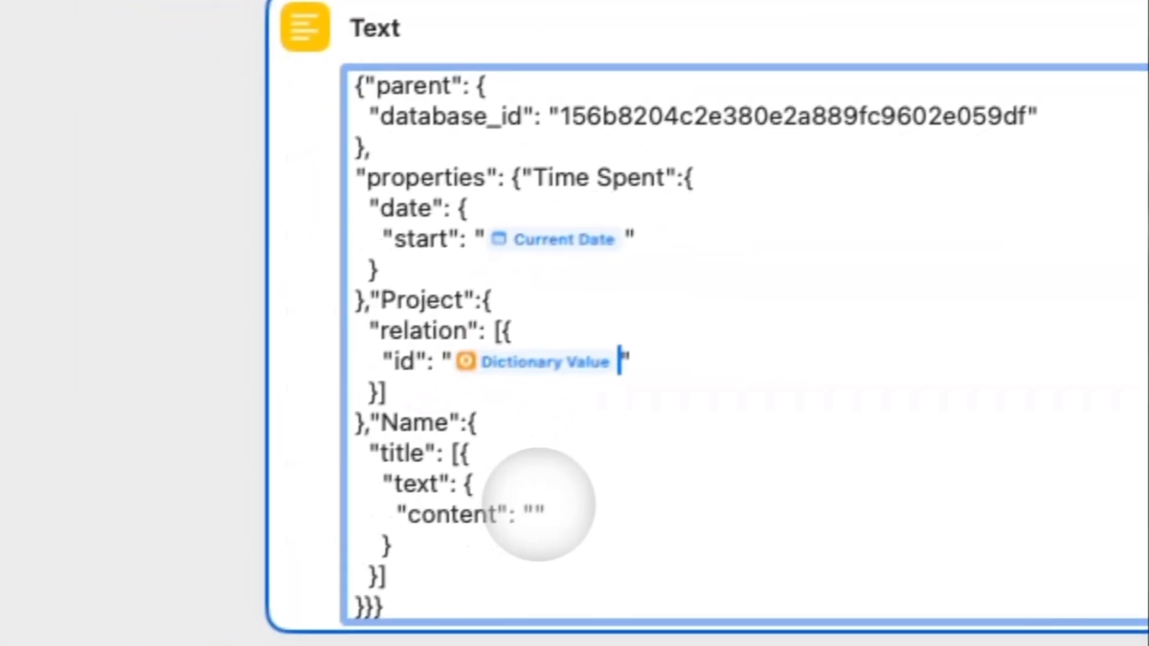
pyautogui.click(534, 513)
pyautogui.write('ask')
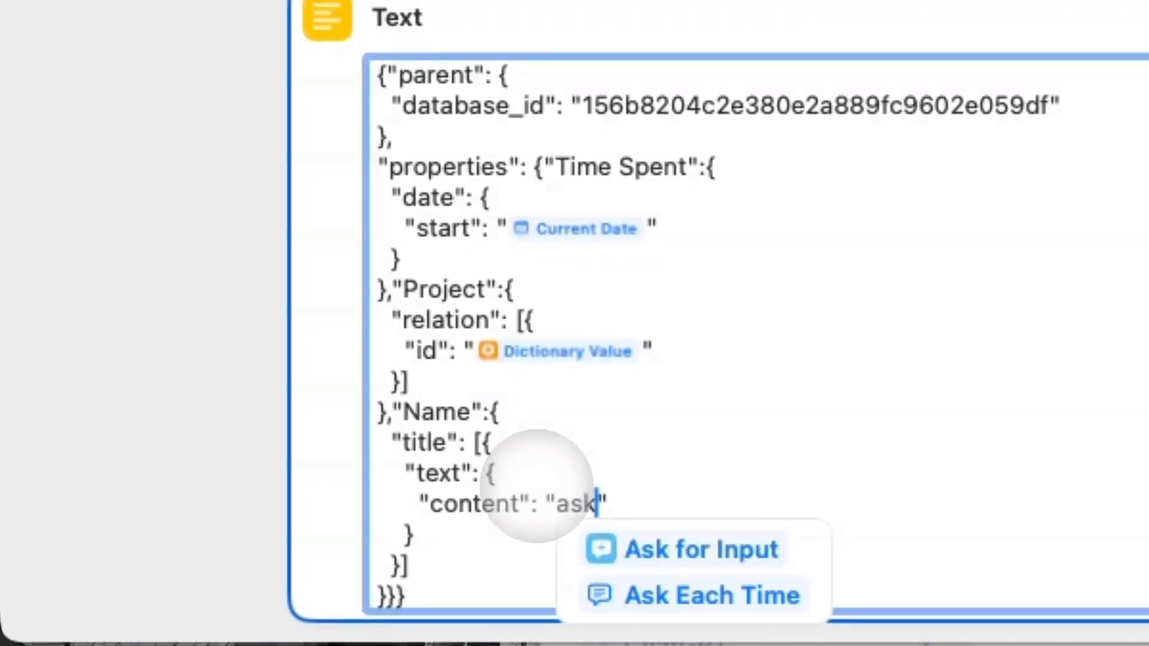
pyautogui.press('Return')
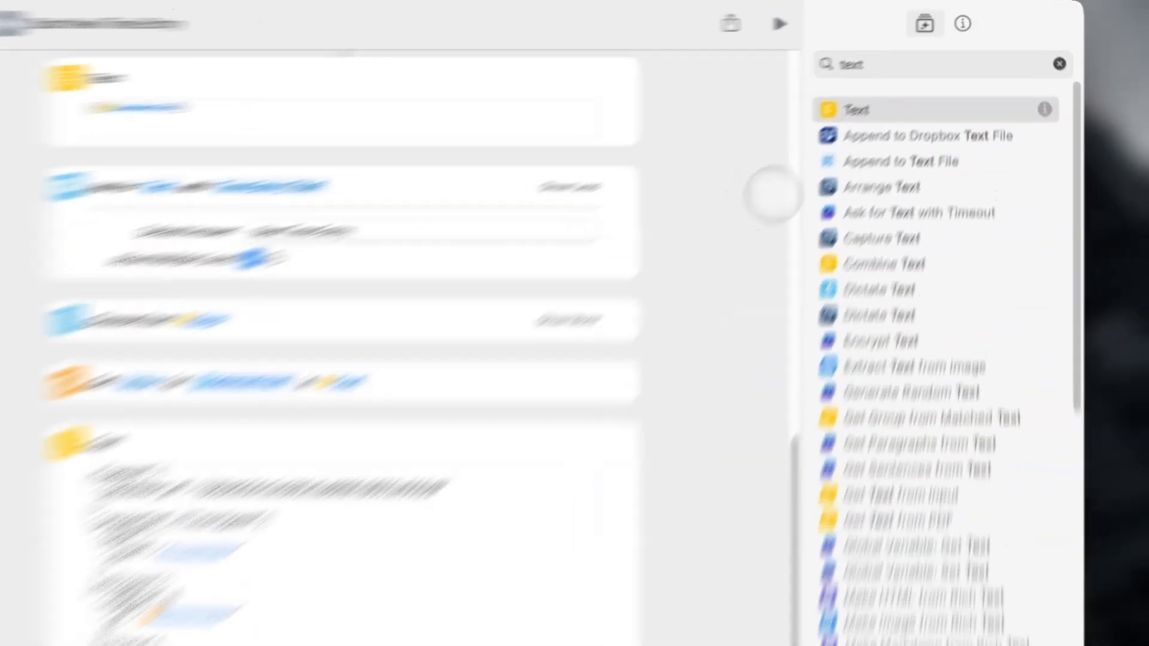
# Add a Get Contents of URL action pointing at the Notion API pages URL.
pyautogui.doubleClick(935, 52)
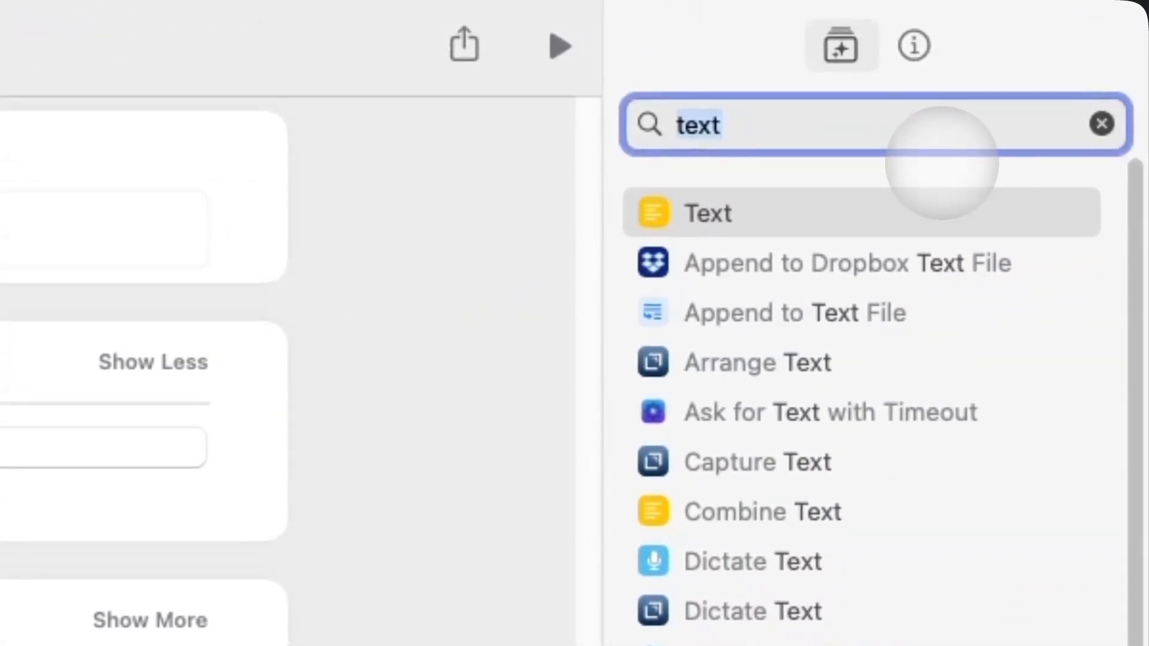
pyautogui.write('get conten')
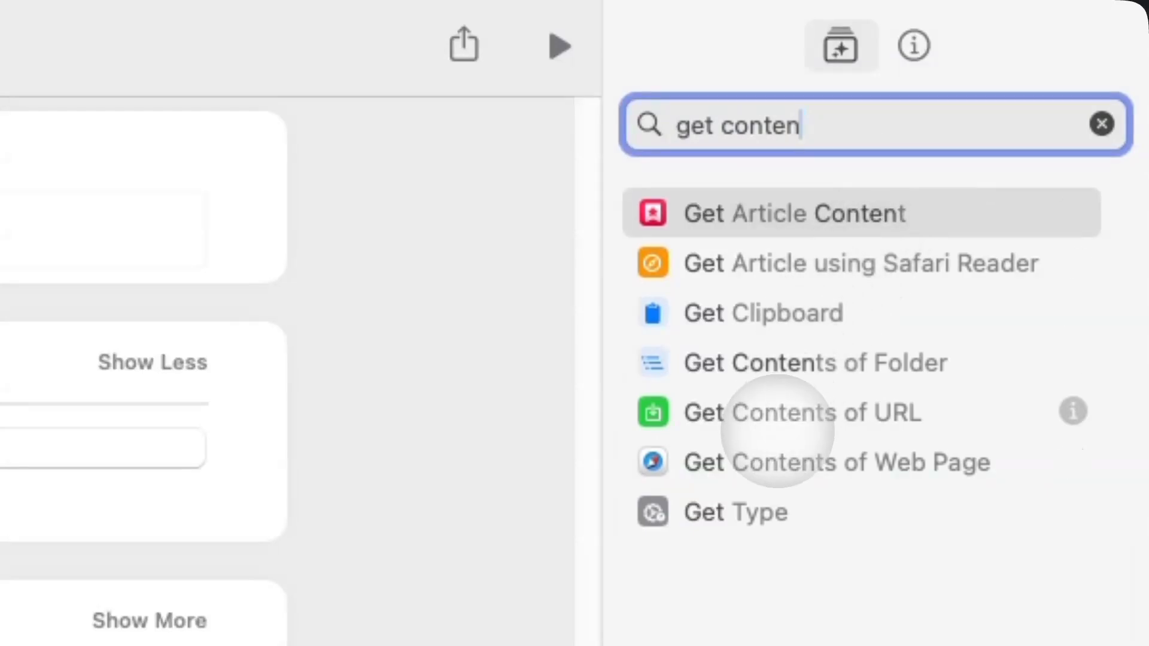
pyautogui.click(754, 416)
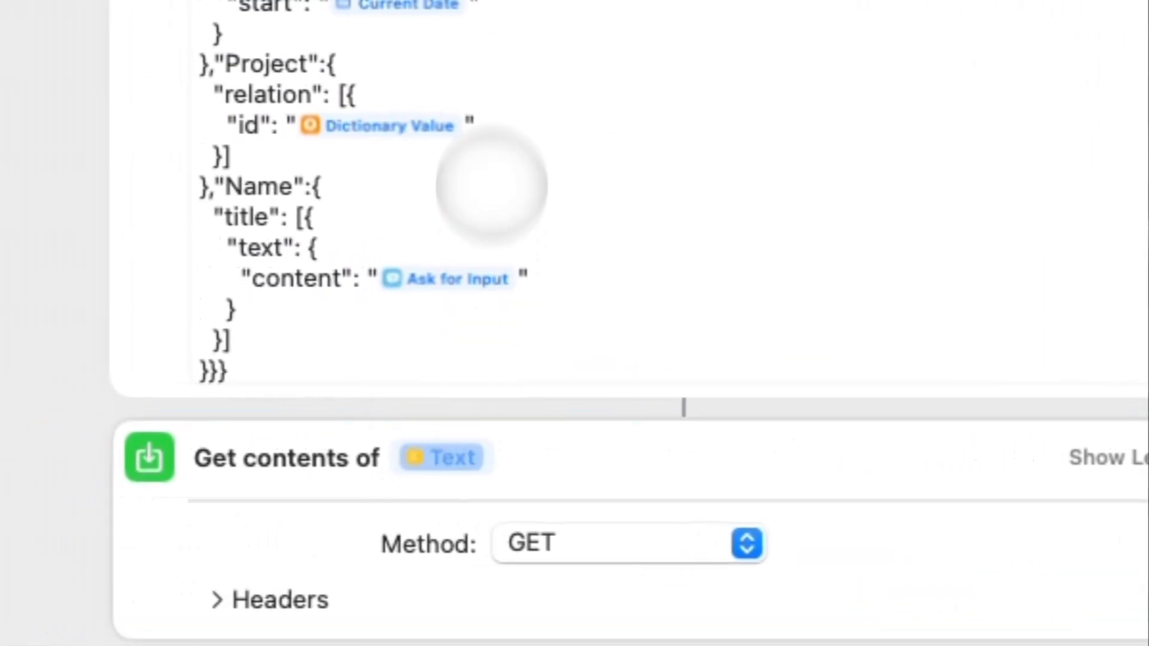
pyautogui.click(441, 458)
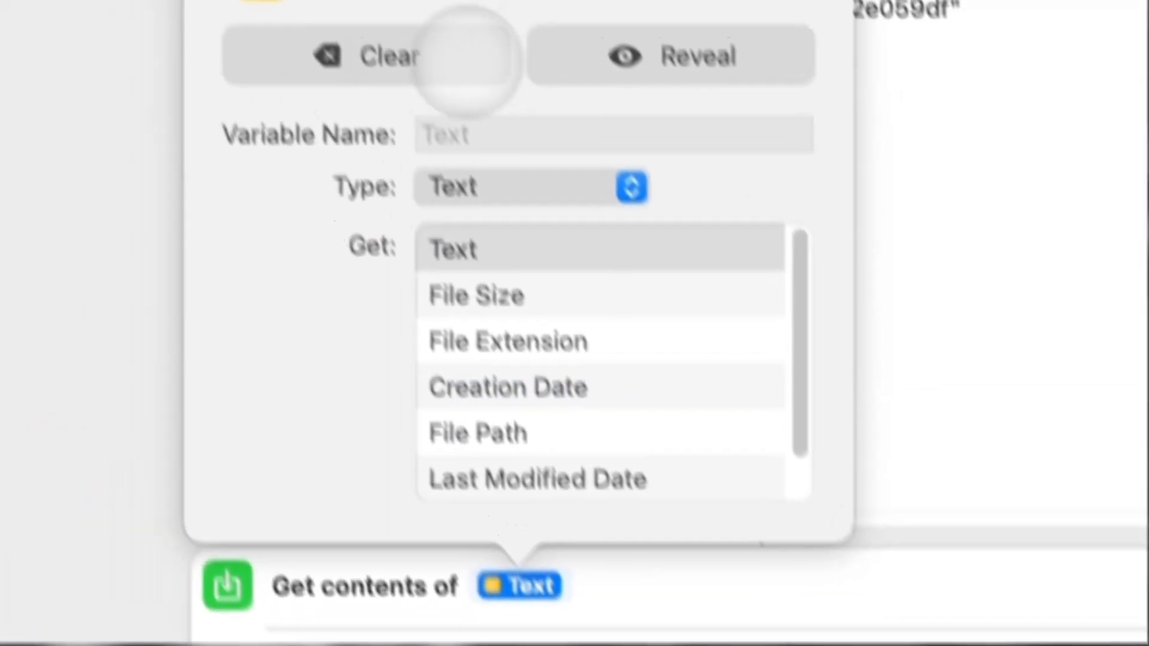
pyautogui.click(465, 56)
pyautogui.write('https')
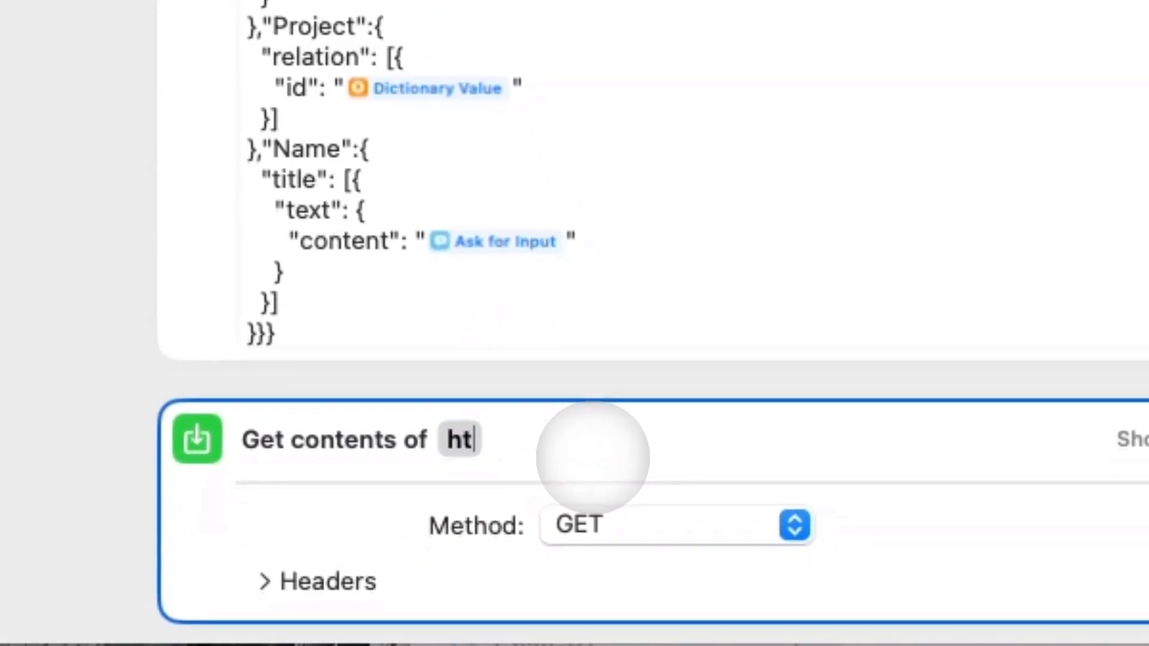
pyautogui.write('://api.notion/com')
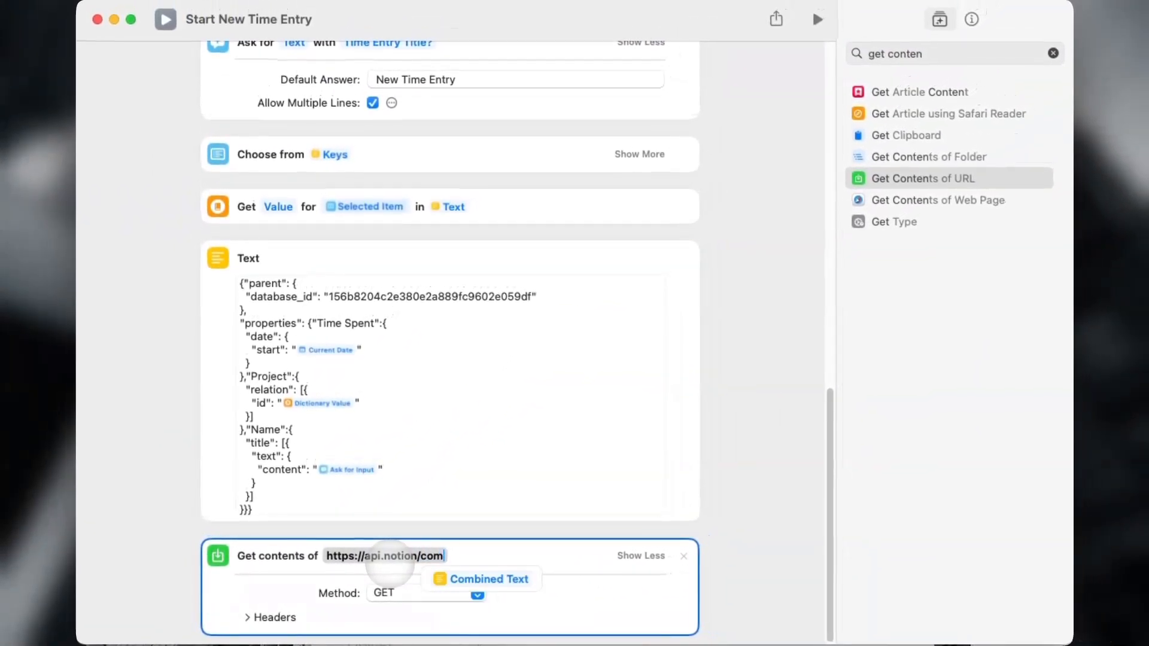
pyautogui.press('BackSpace')
pyautogui.press('BackSpace')
pyautogui.press('BackSpace')
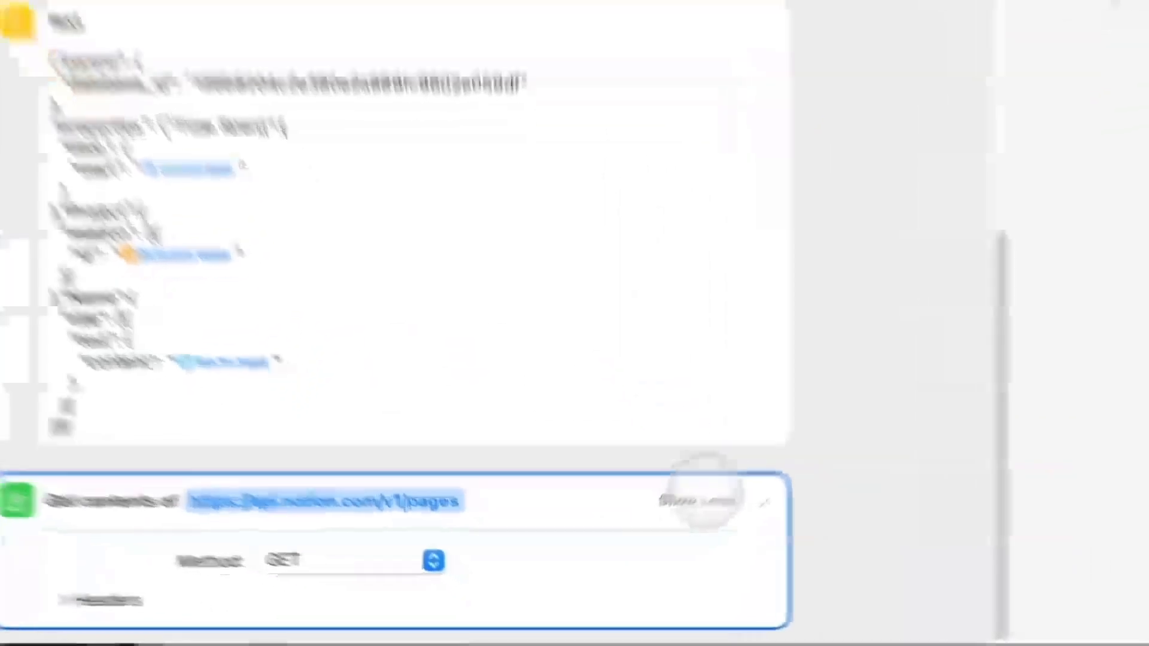
# Switch the request method to POST.
pyautogui.click(638, 555)
pyautogui.click(639, 622)
pyautogui.scroll(-10, 632, 580)
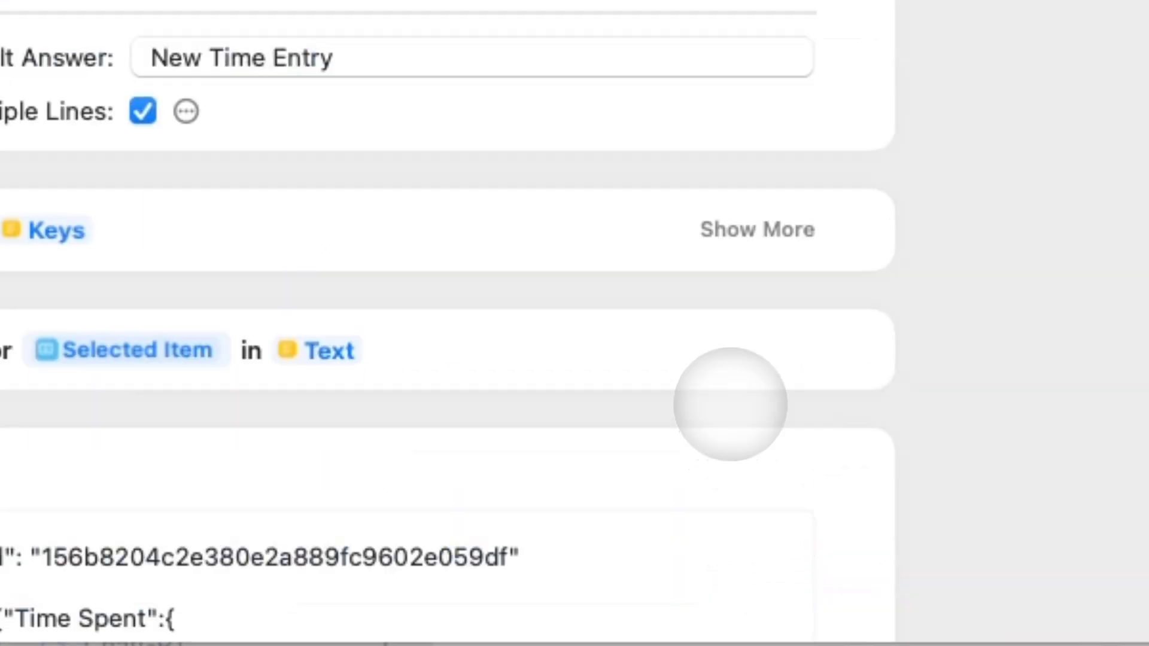
pyautogui.scroll(-5, 730, 403)
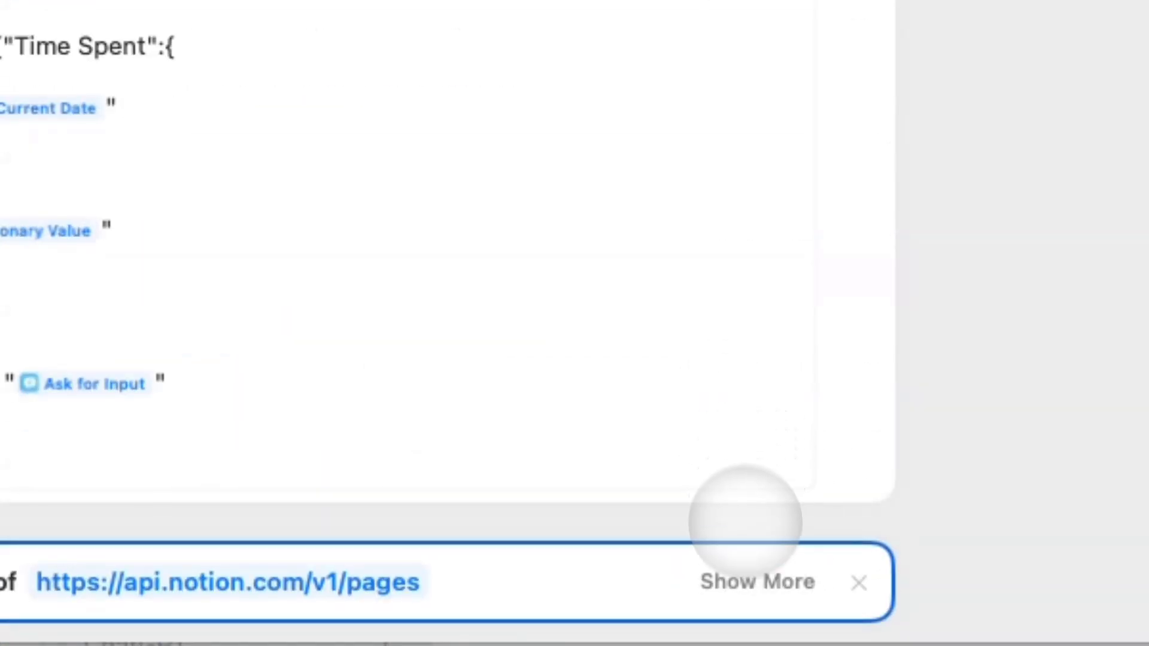
pyautogui.click(755, 579)
pyautogui.click(350, 522)
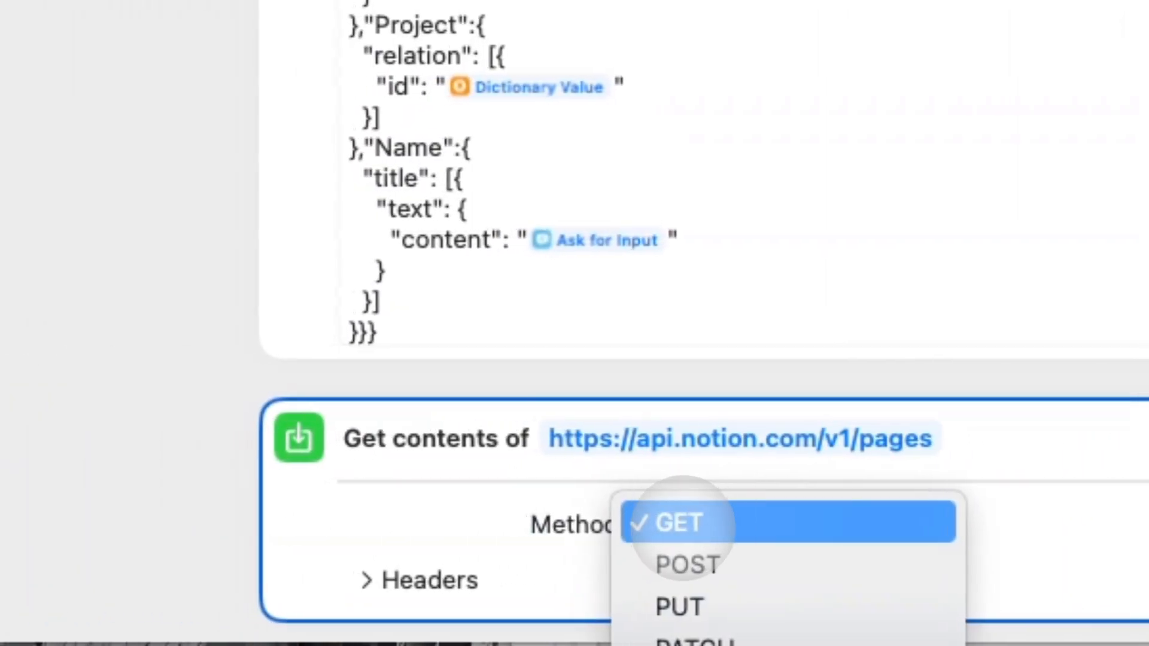
pyautogui.click(652, 522)
pyautogui.click(722, 524)
pyautogui.click(652, 562)
pyautogui.scroll(-5, 392, 533)
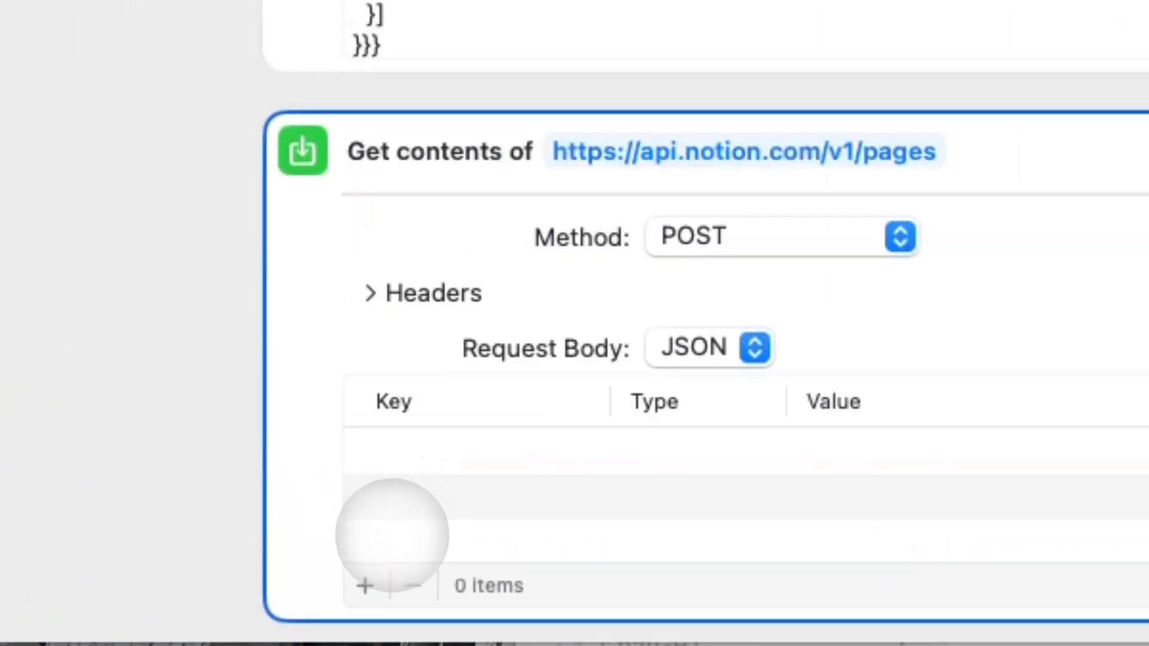
# Add an Authorization header whose value is Bearer plus the saved API key variable.
pyautogui.click(395, 294)
pyautogui.click(365, 532)
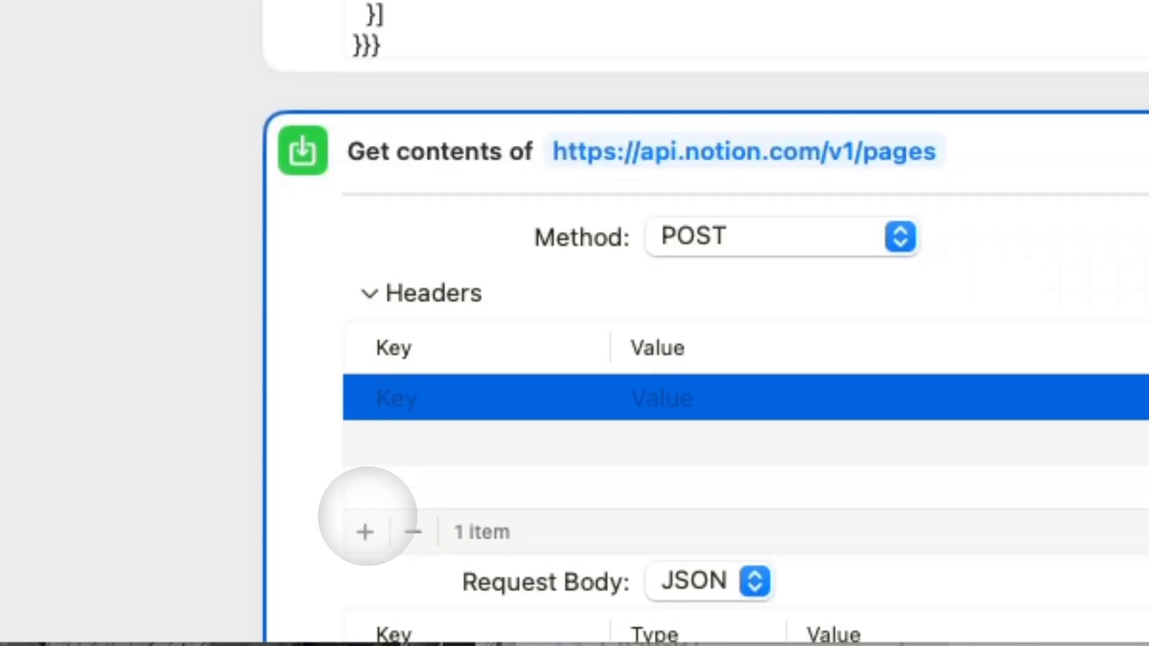
pyautogui.click(365, 532)
pyautogui.click(405, 397)
pyautogui.click(405, 397)
pyautogui.write('Au')
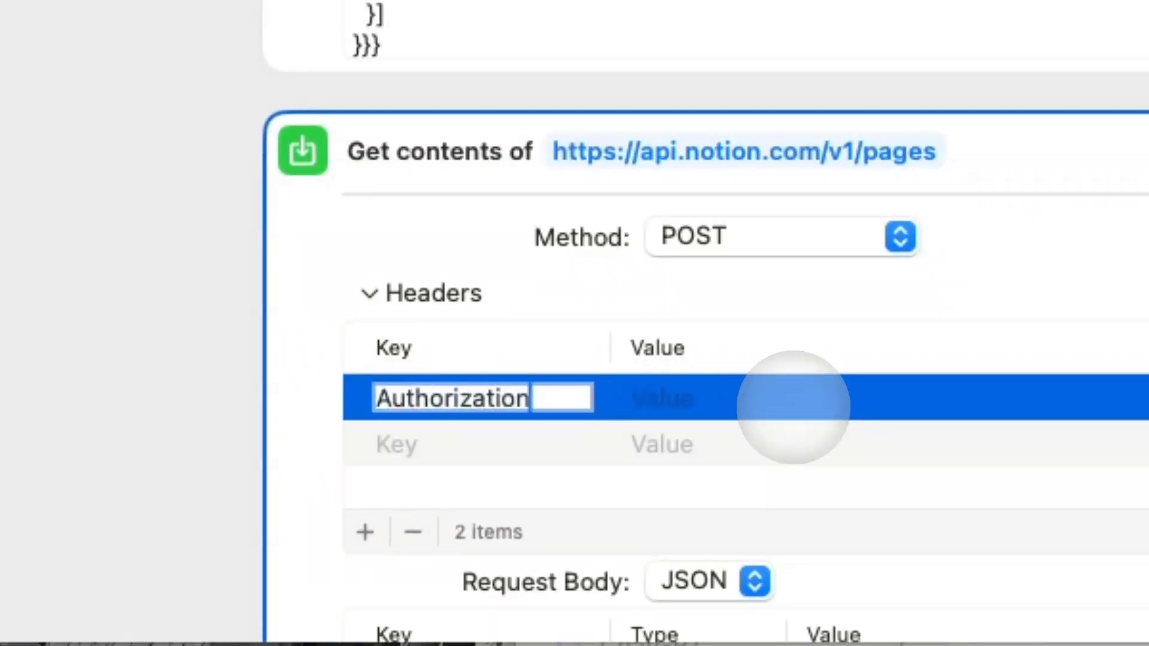
pyautogui.write('thorization')
pyautogui.click(798, 402)
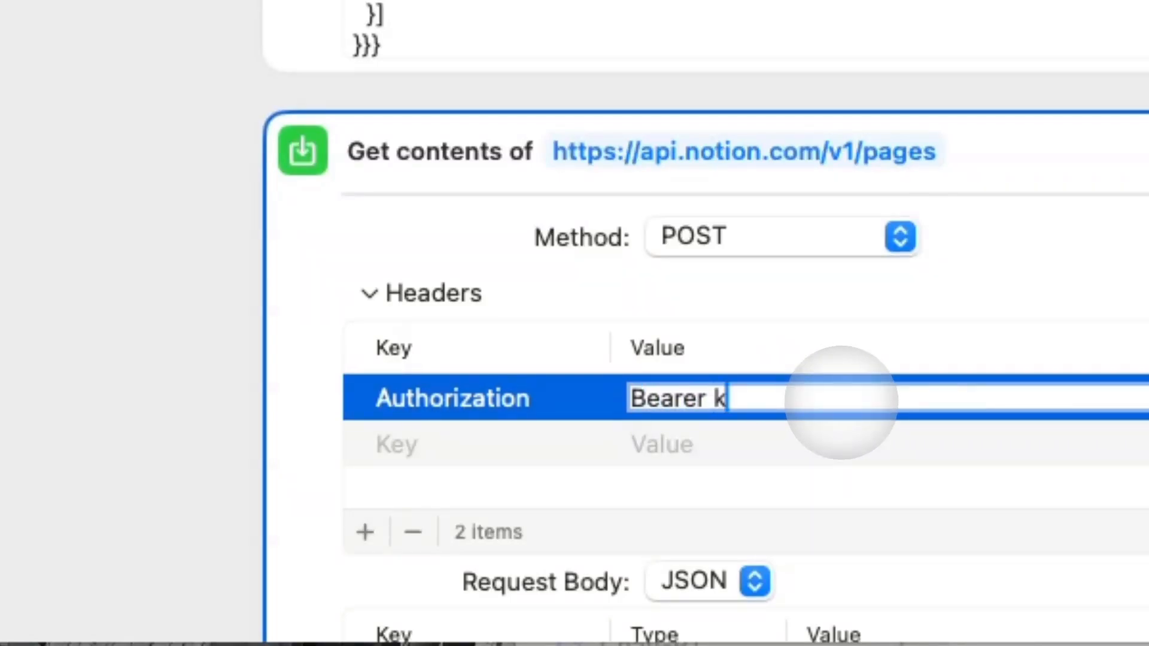
pyautogui.click(820, 443)
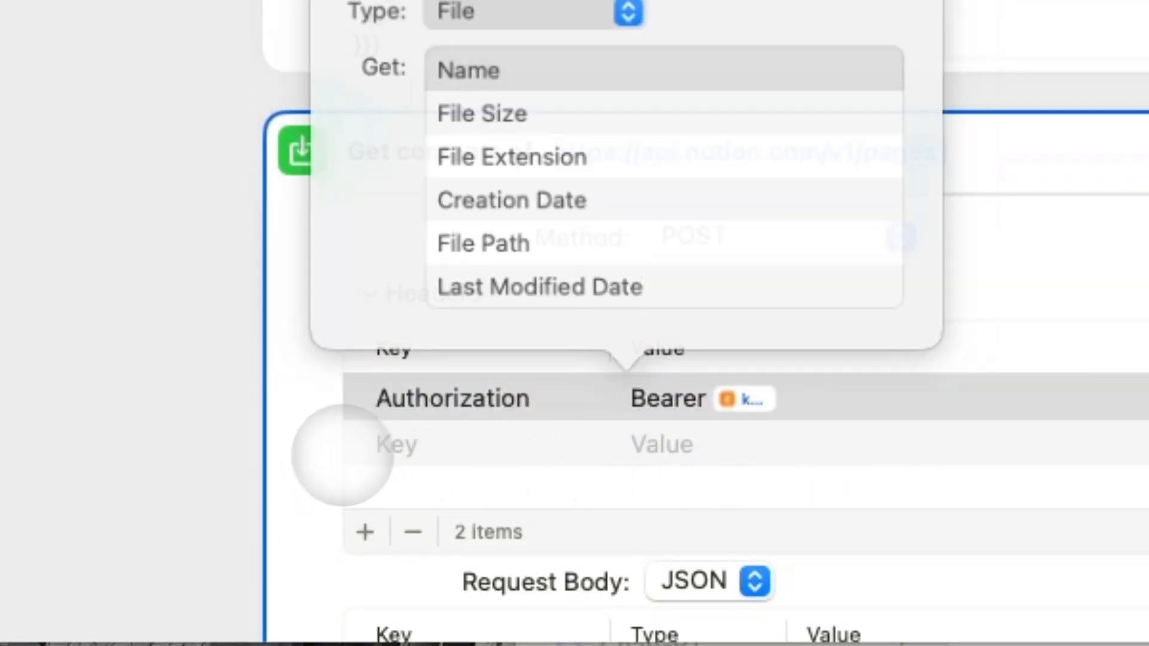
pyautogui.click(481, 455)
# Add a Notion-Version header with the value 2022-06-28.
pyautogui.click(481, 452)
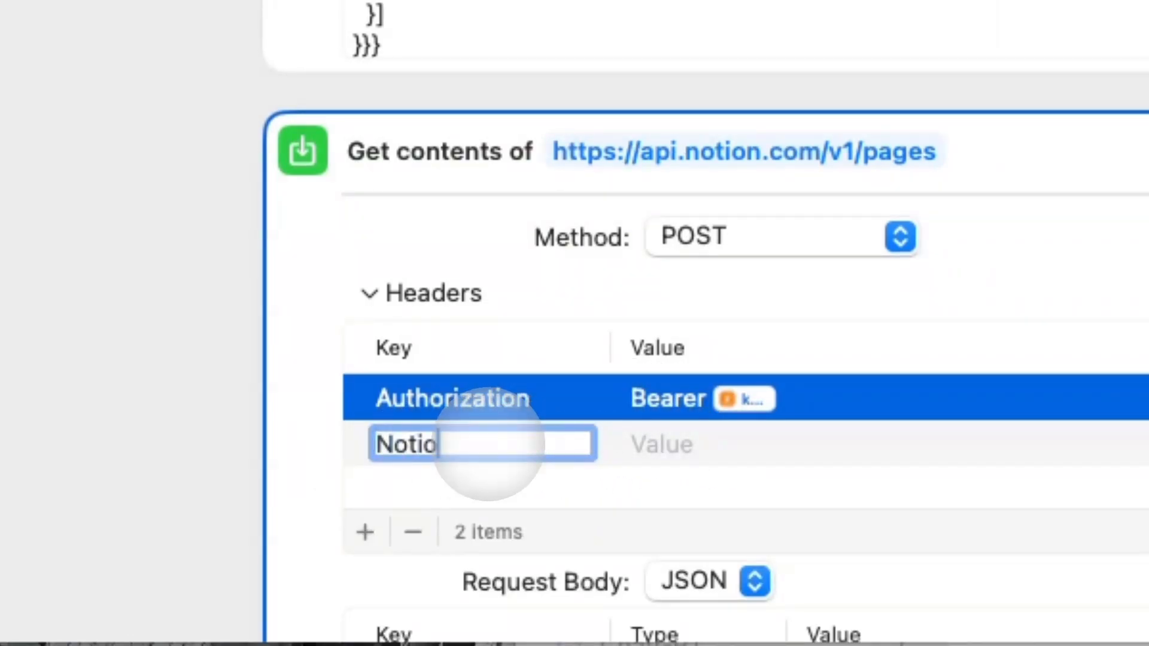
pyautogui.write('Notion-Versoin')
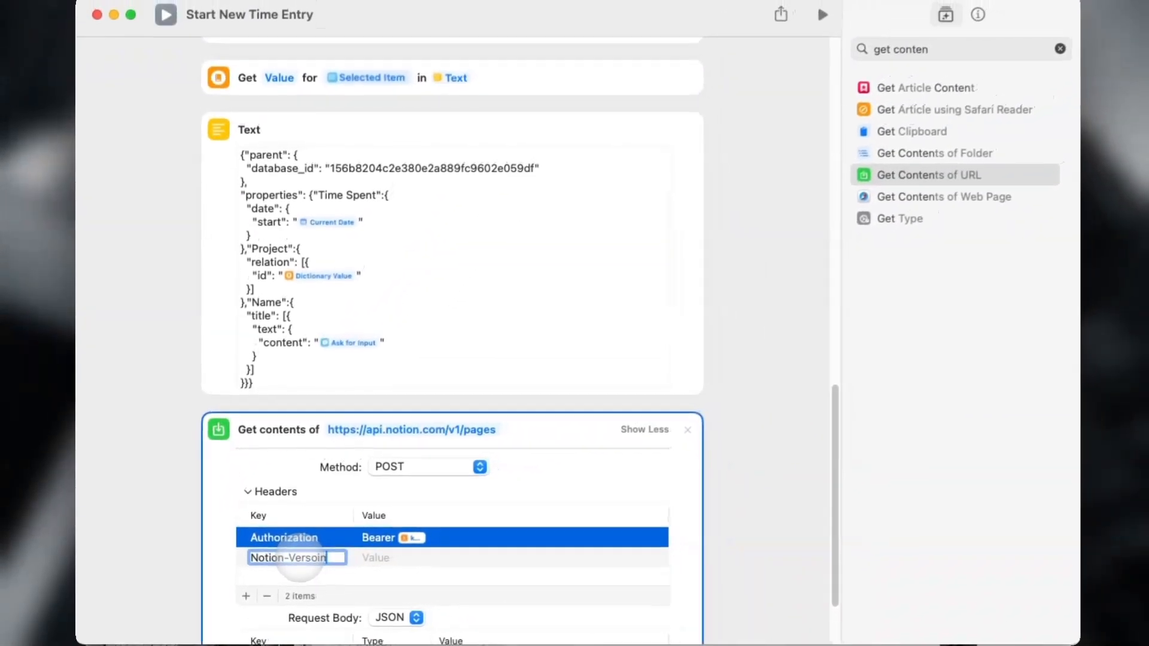
pyautogui.press('BackSpace')
pyautogui.press('BackSpace')
pyautogui.press('BackSpace')
pyautogui.write('ion')
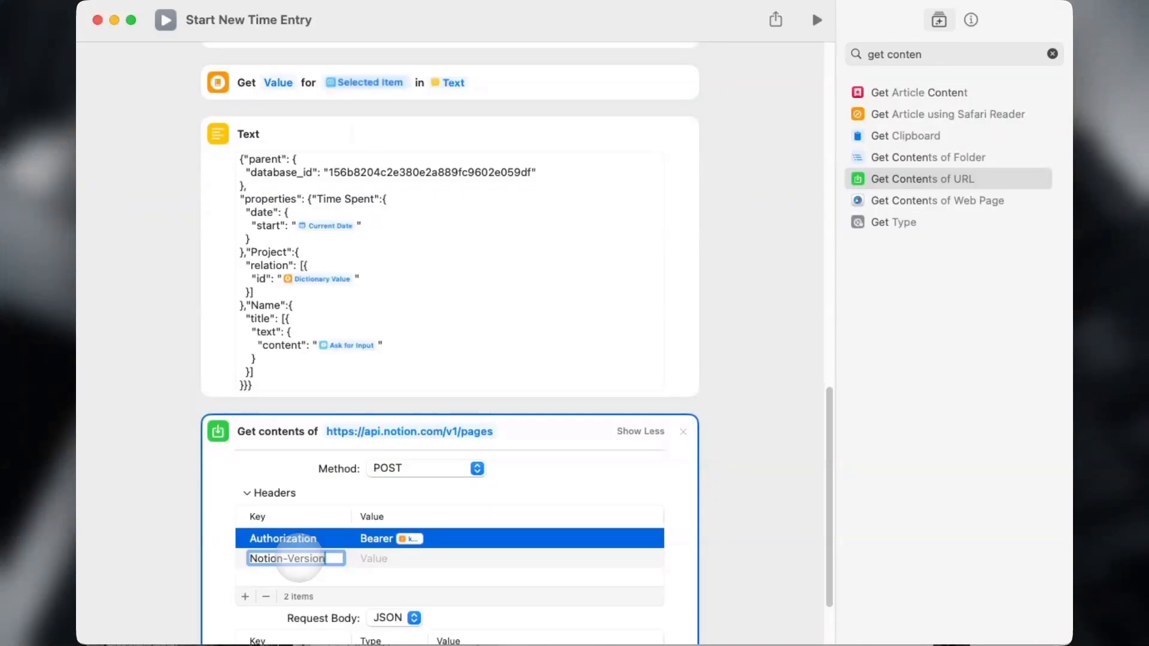
pyautogui.click(378, 558)
pyautogui.write('222')
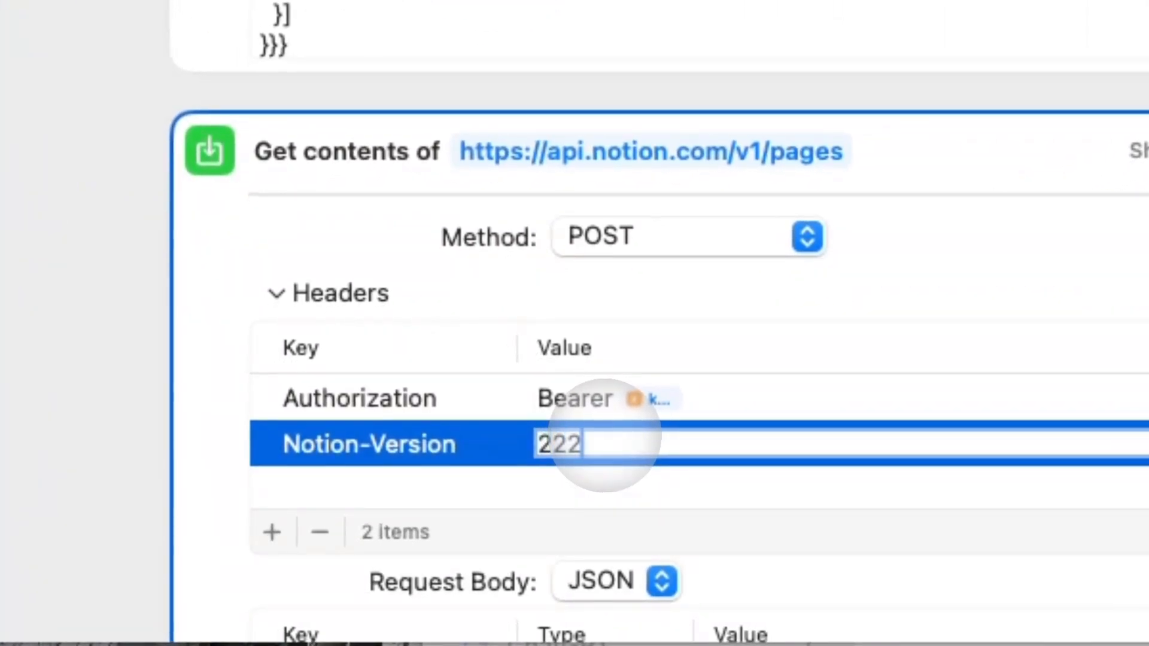
pyautogui.write('2-06-28')
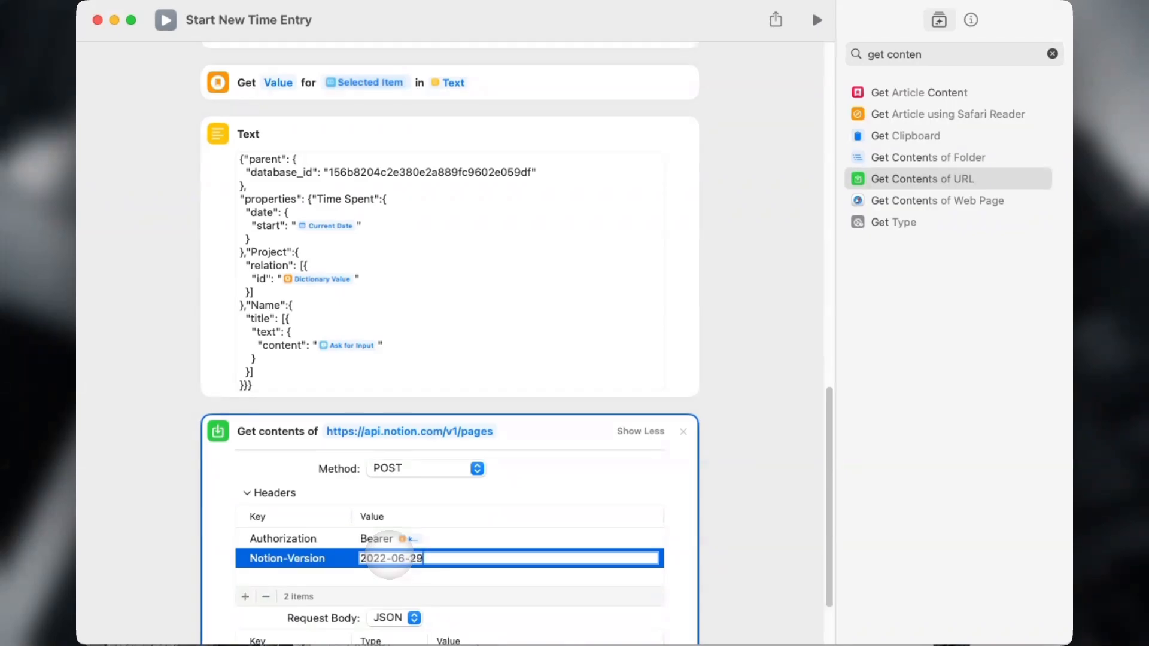
pyautogui.press('Return')
pyautogui.scroll(-3, 265, 527)
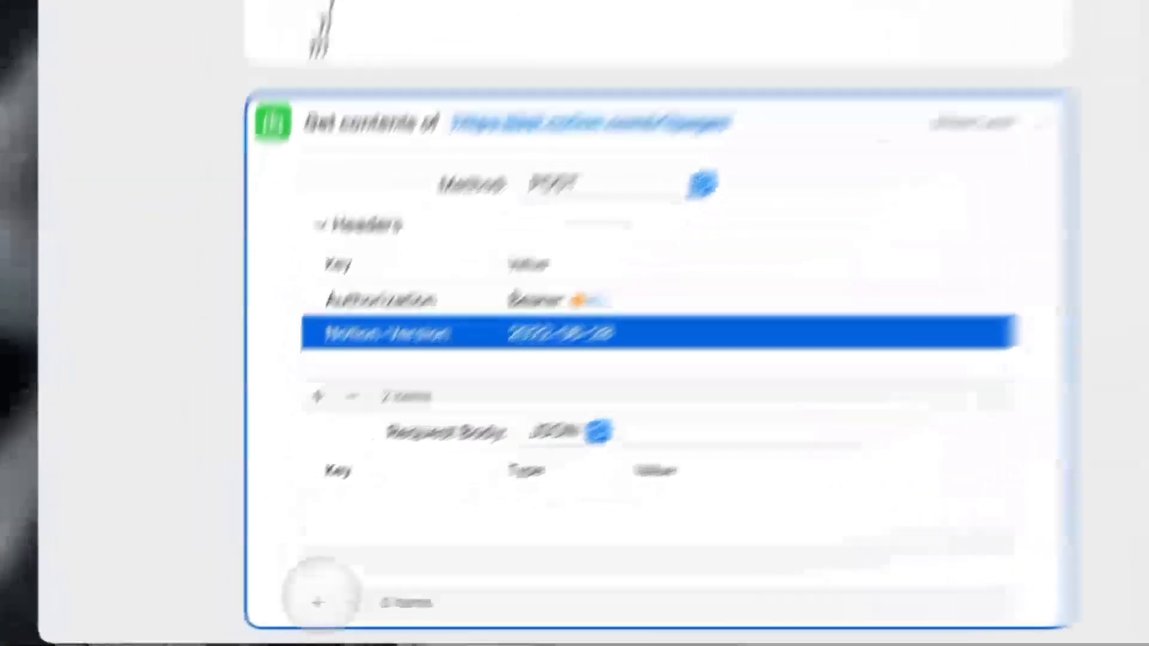
# Add a dictionary field named parent to the JSON request body.
pyautogui.click(245, 619)
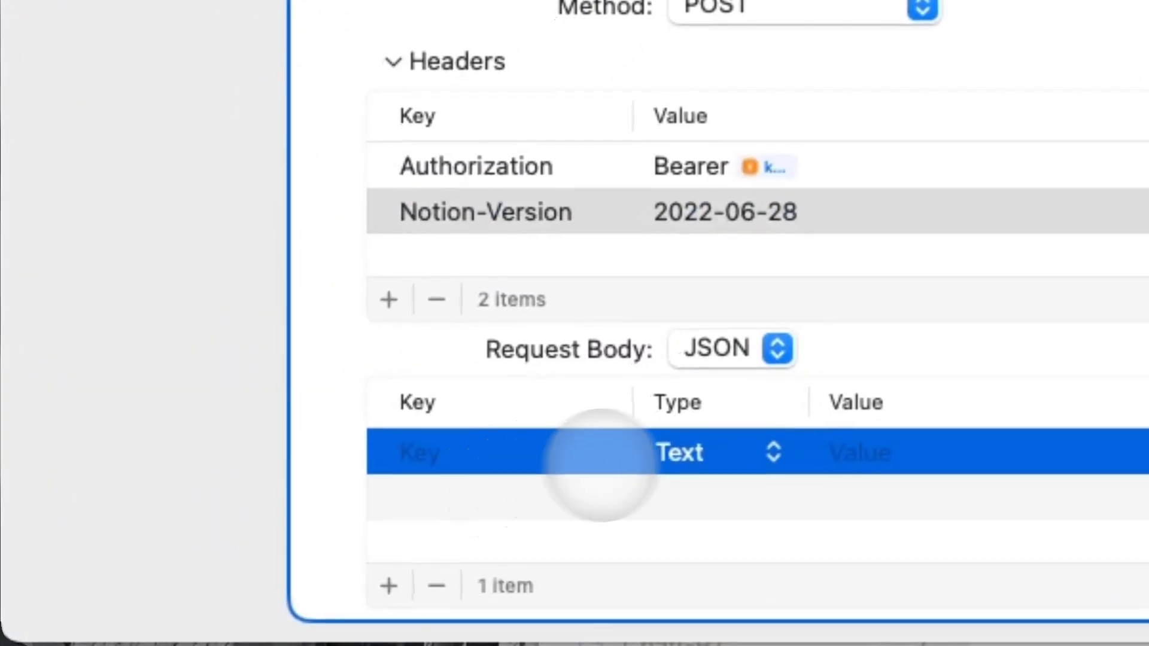
pyautogui.click(718, 452)
pyautogui.click(727, 580)
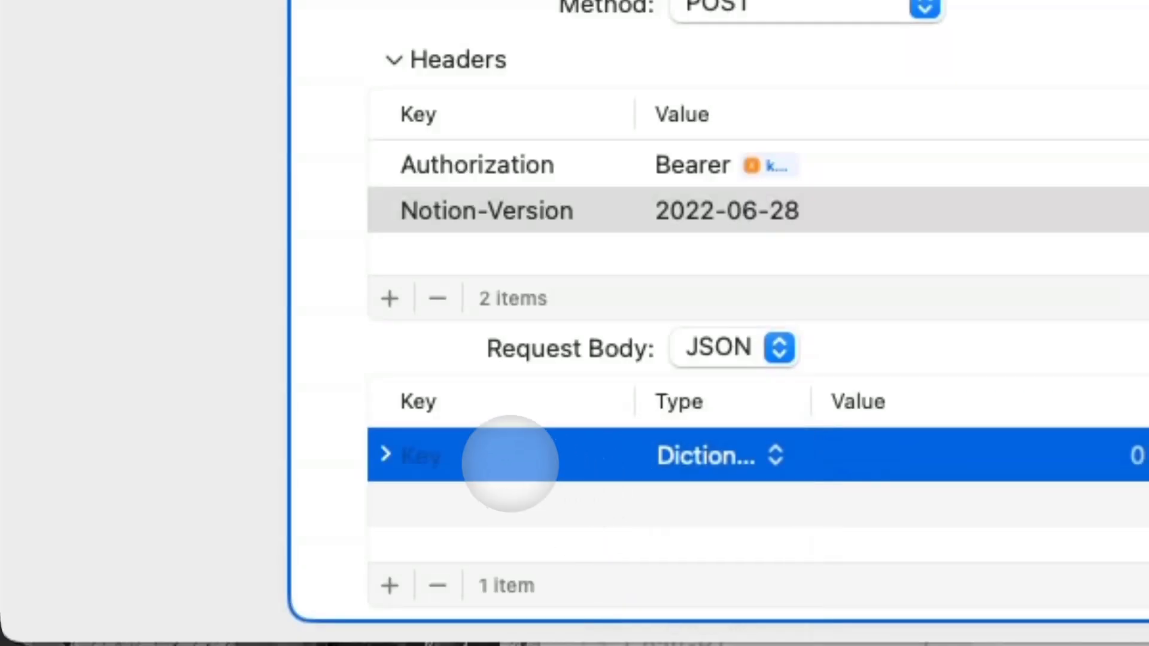
pyautogui.scroll(10, 554, 441)
pyautogui.click(391, 148)
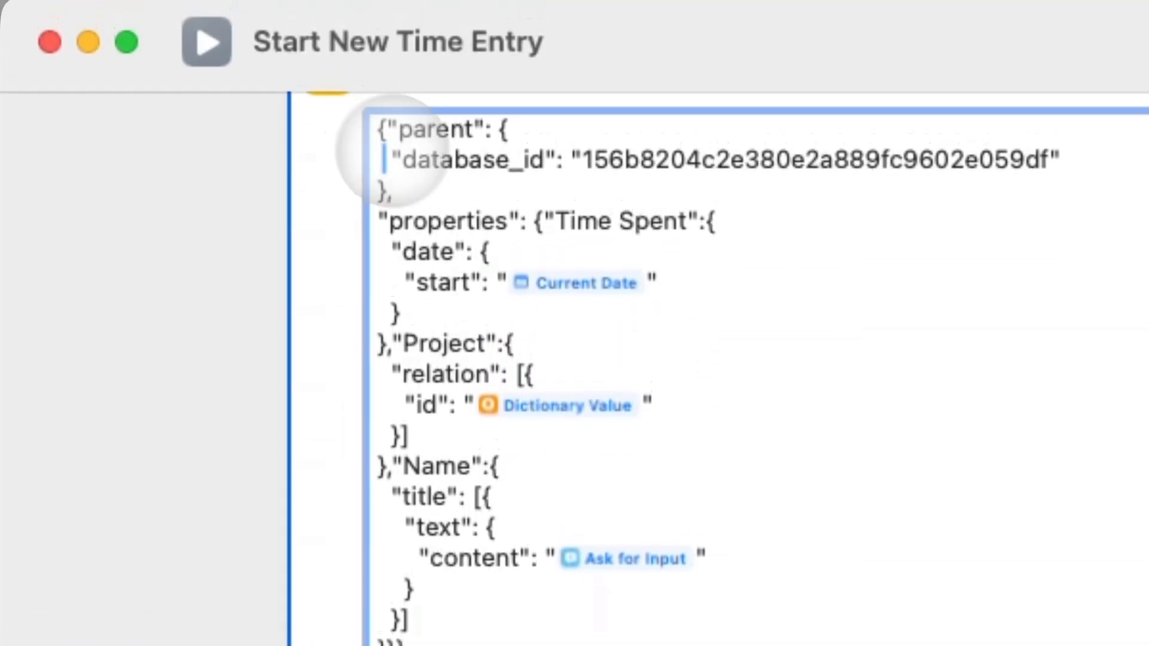
pyautogui.press('super+a')
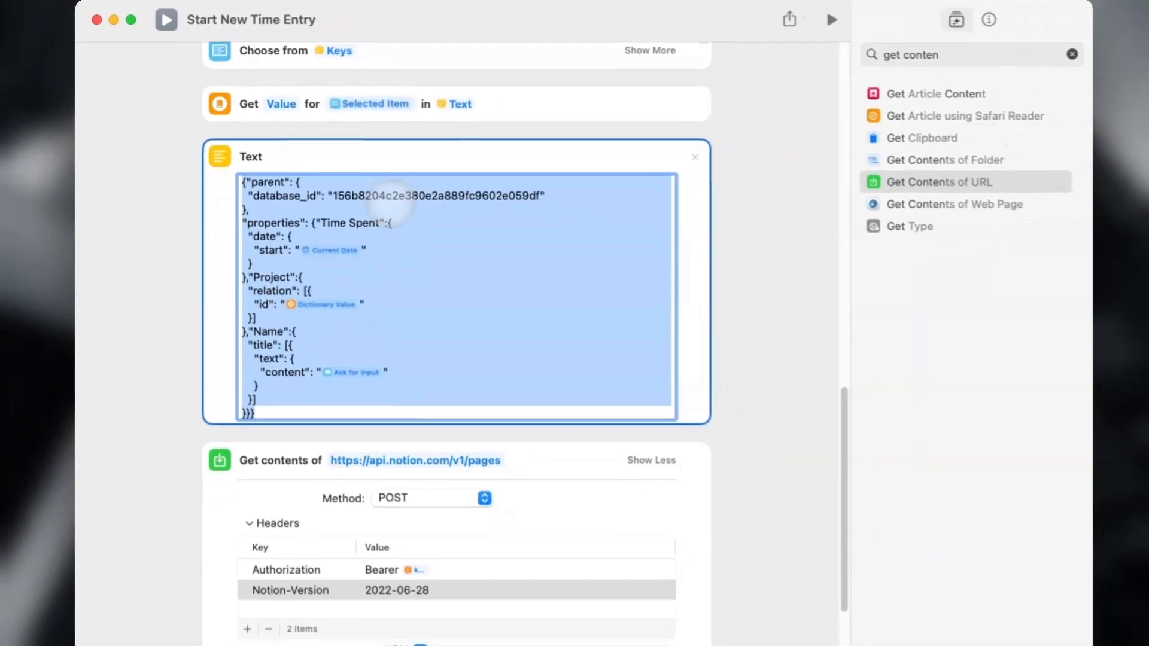
pyautogui.scroll(-4, 437, 378)
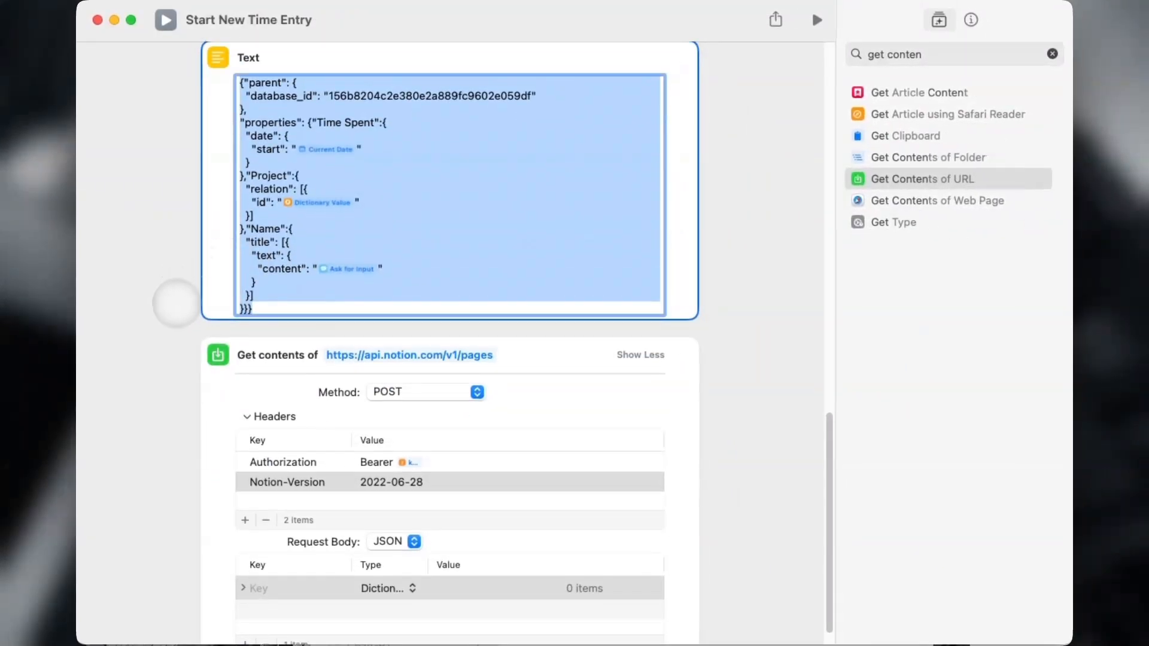
pyautogui.scroll(-1, 168, 346)
pyautogui.click(262, 564)
pyautogui.write('re')
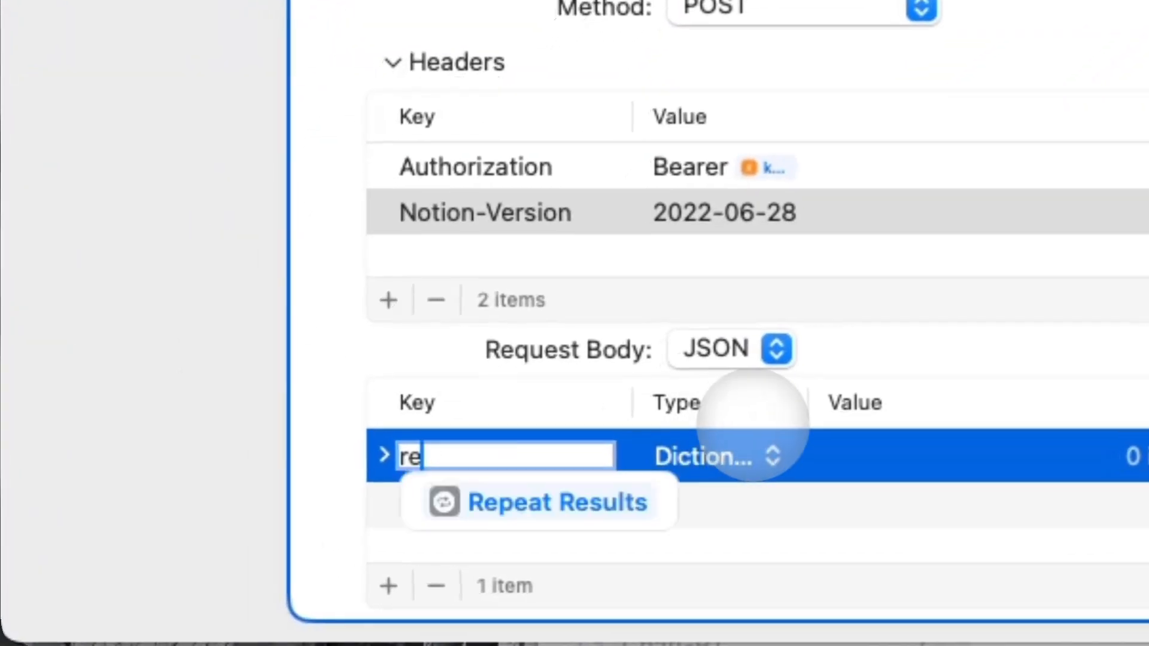
pyautogui.press('BackSpace')
pyautogui.press('BackSpace')
pyautogui.write('parent')
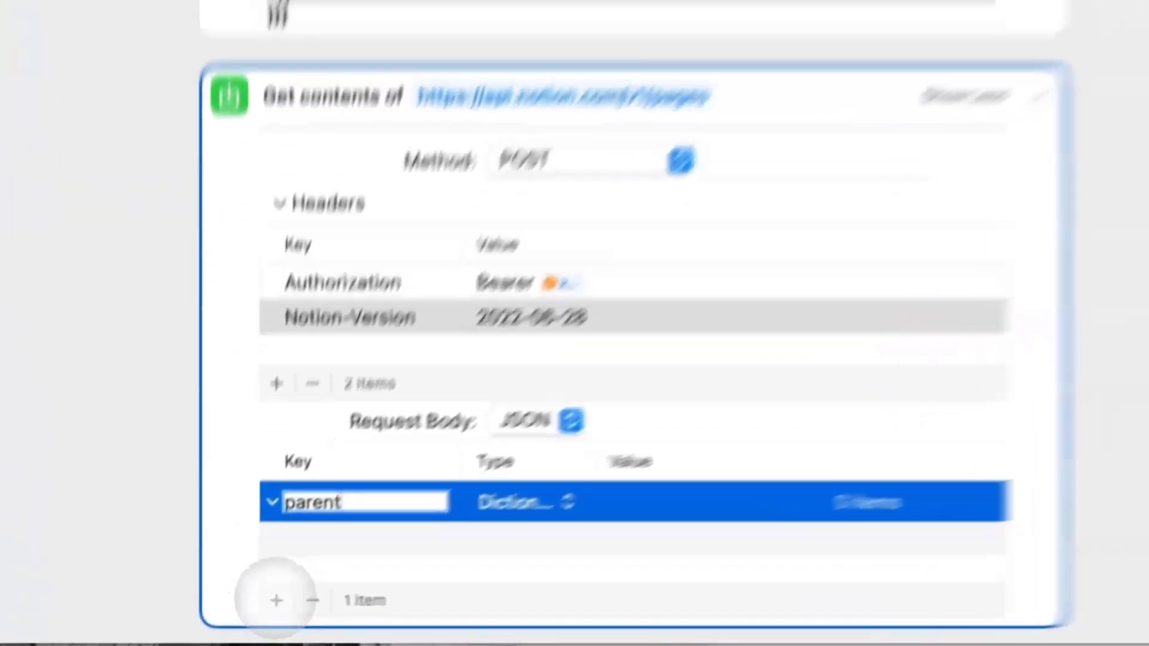
# Add a database_id text field inside parent holding the database ID copied from the Text action.
pyautogui.click(245, 619)
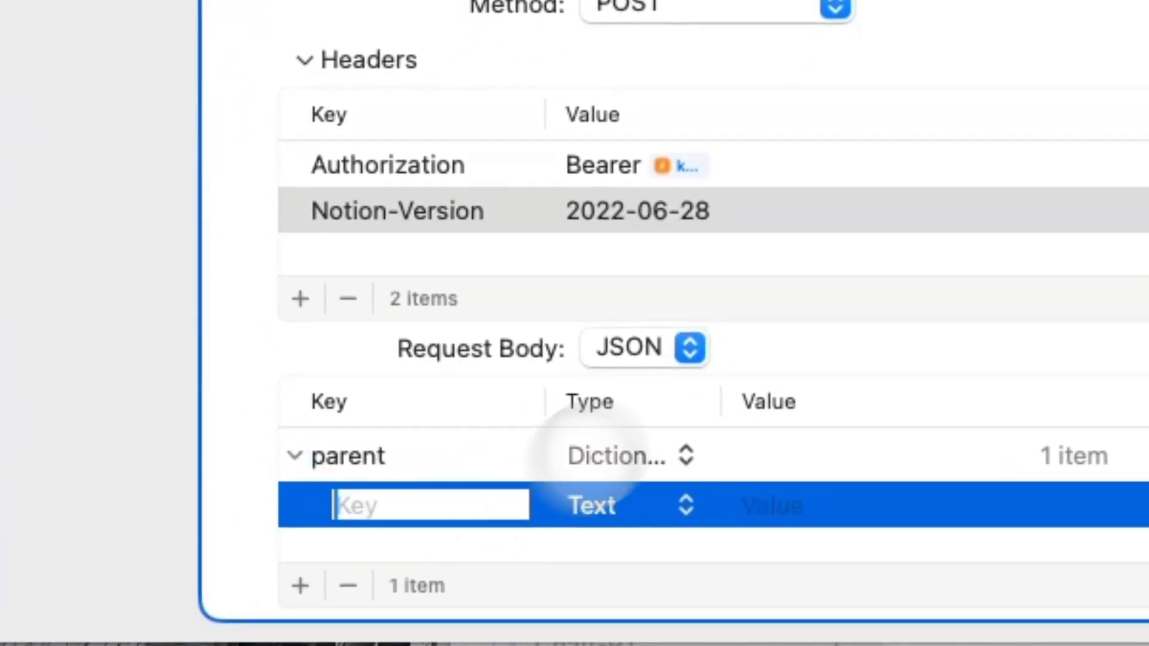
pyautogui.click(662, 514)
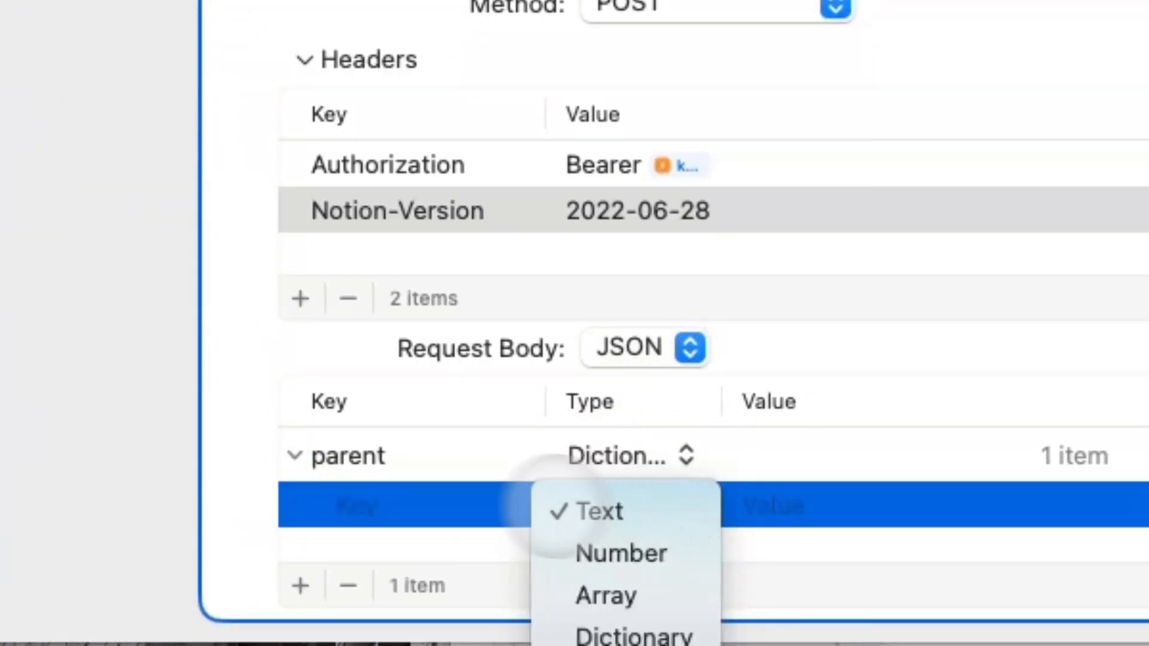
pyautogui.click(439, 493)
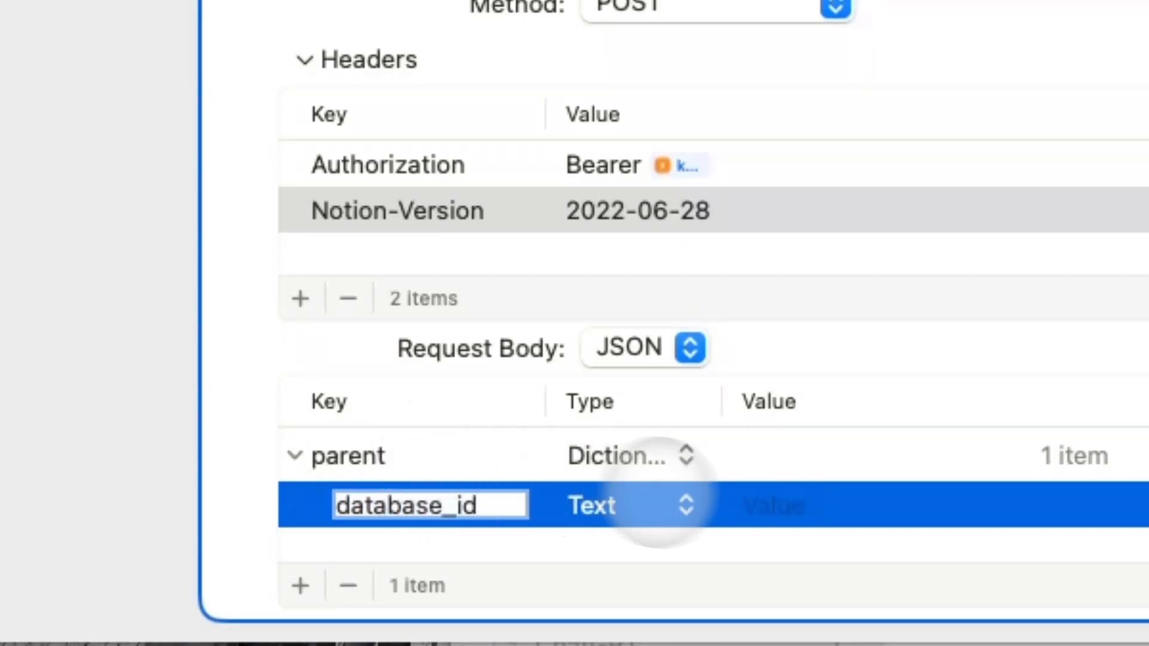
pyautogui.click(844, 497)
pyautogui.scroll(10, 730, 251)
pyautogui.doubleClick(545, 134)
pyautogui.press('super+c')
pyautogui.scroll(-10, 545, 134)
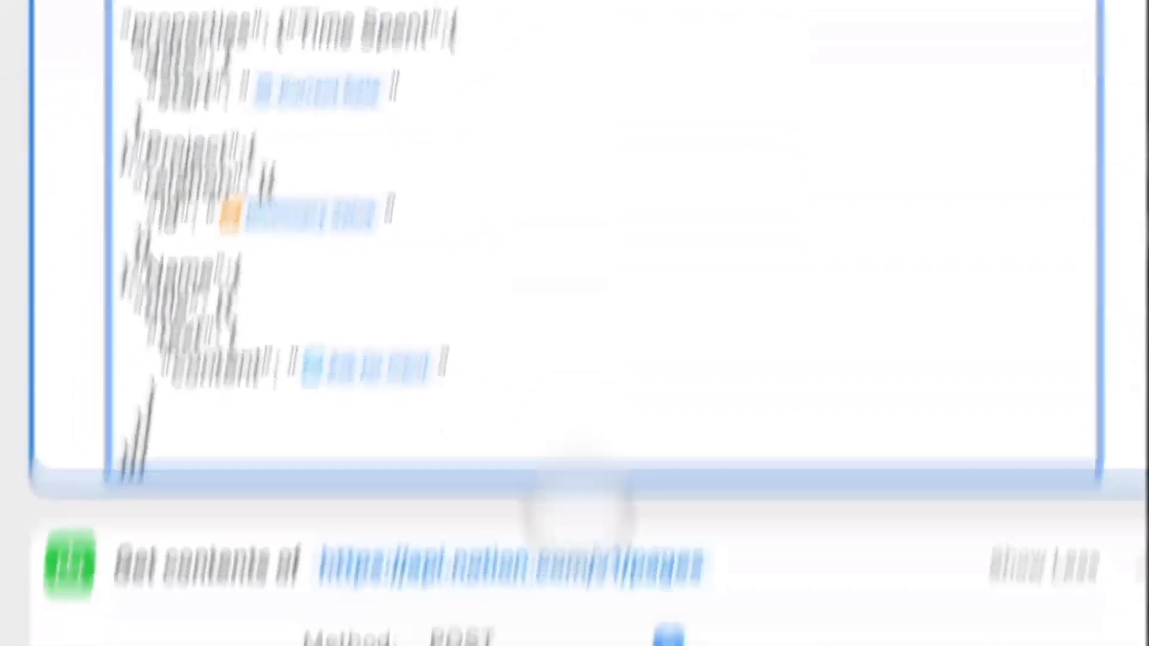
pyautogui.click(810, 511)
pyautogui.press('super+v')
pyautogui.scroll(1, 697, 410)
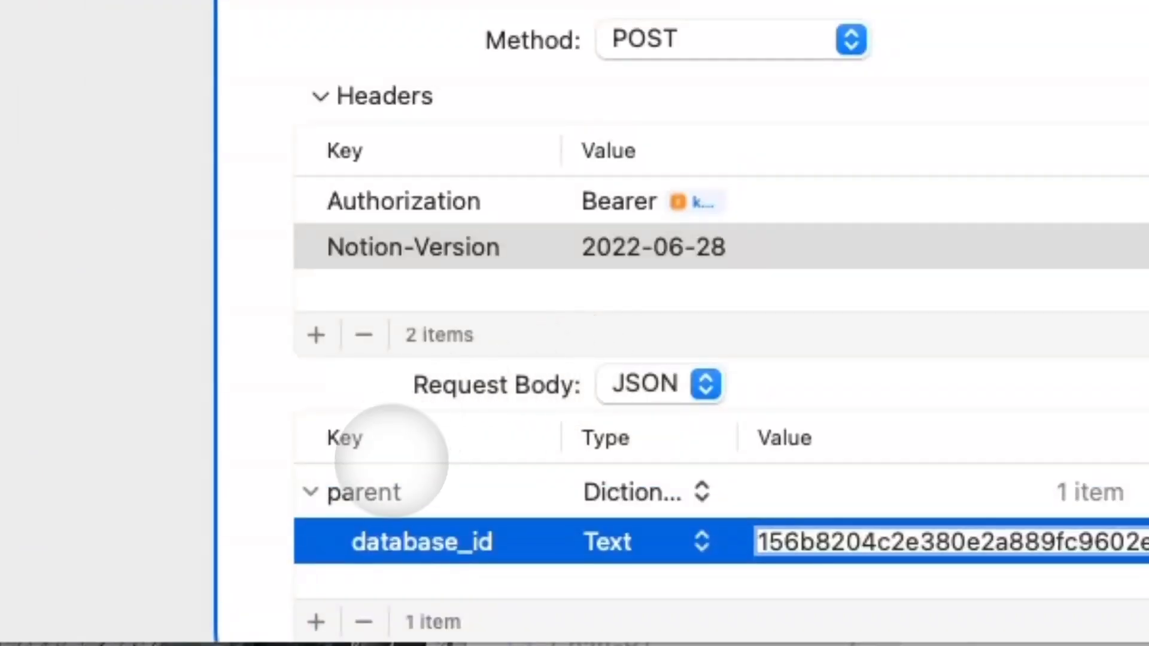
pyautogui.click(310, 492)
# Add a properties dictionary containing a Name dictionary with a title array.
pyautogui.click(316, 622)
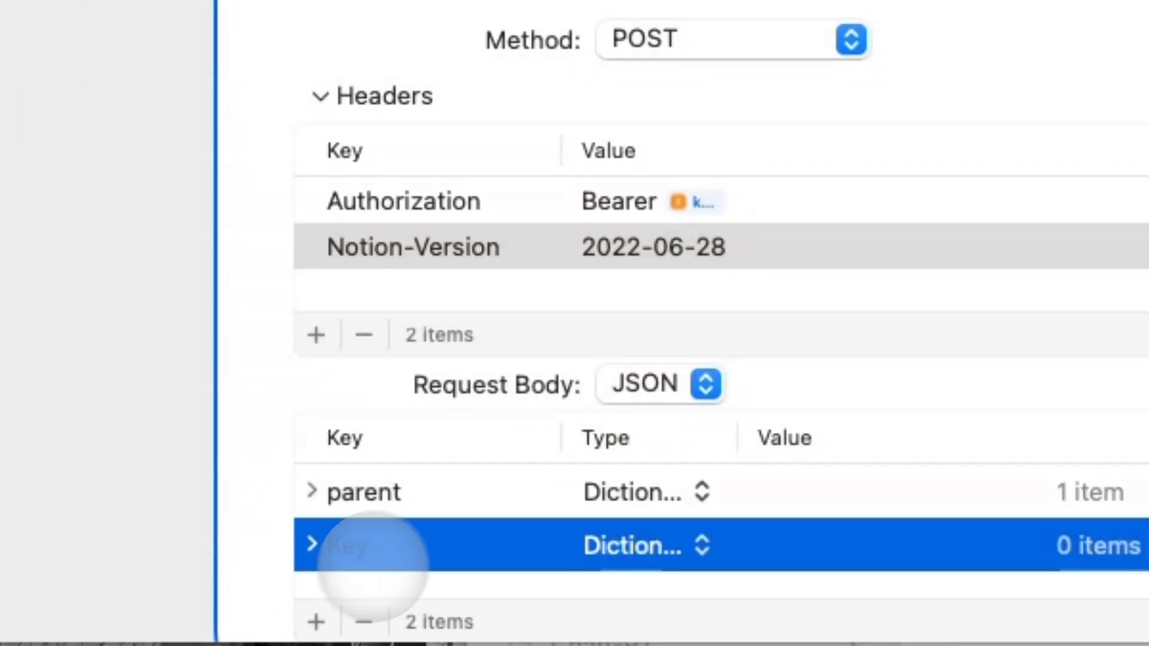
pyautogui.press('Up')
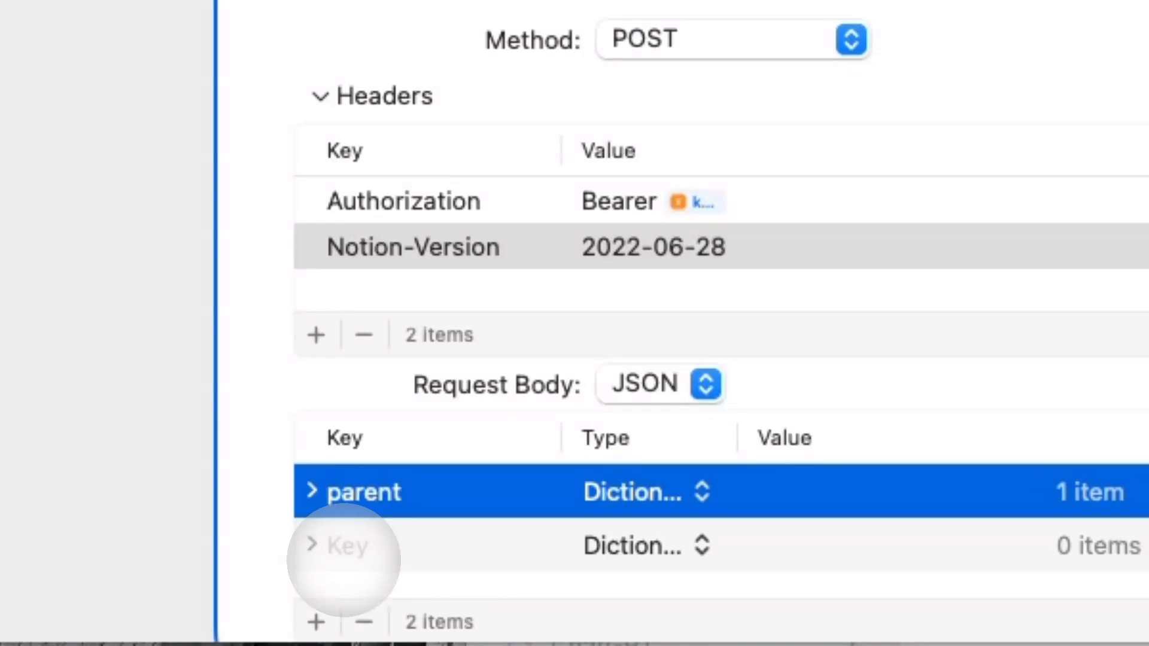
pyautogui.click(341, 548)
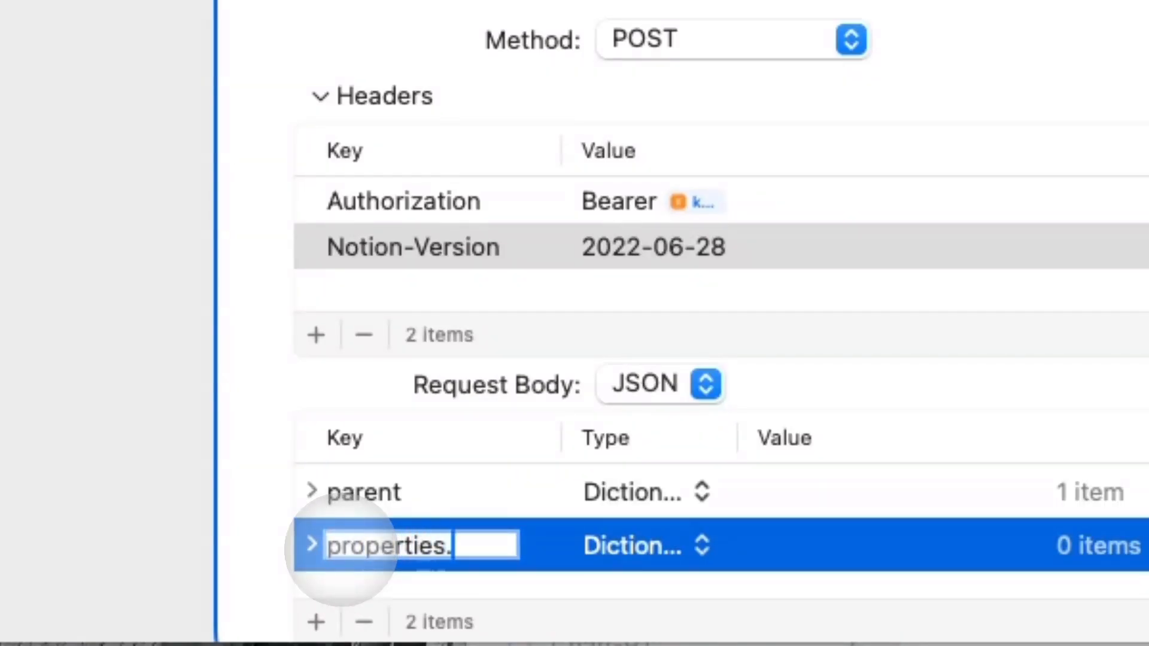
pyautogui.press('Return')
pyautogui.click(311, 544)
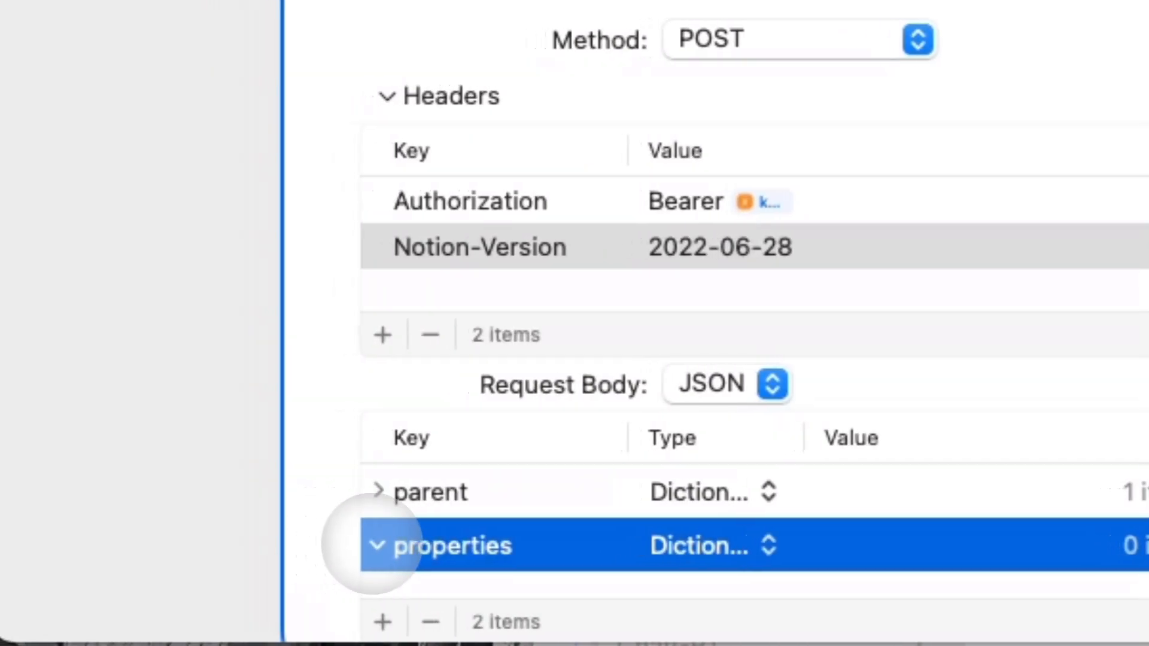
pyautogui.click(316, 622)
pyautogui.click(658, 526)
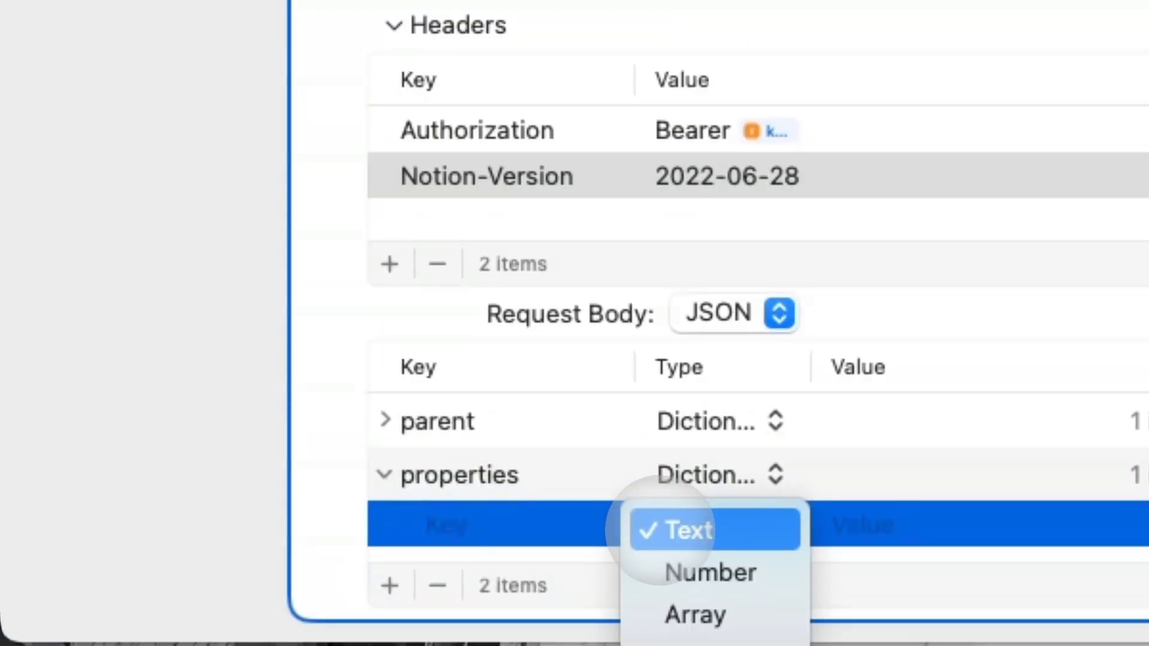
pyautogui.click(712, 638)
pyautogui.click(526, 528)
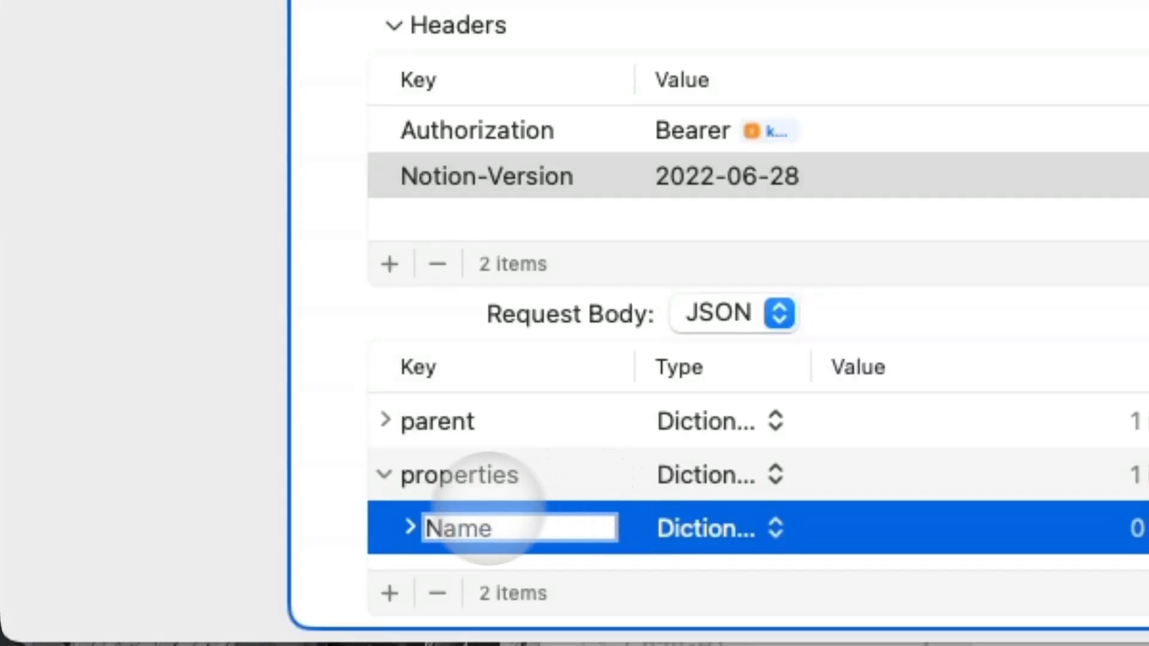
pyautogui.click(390, 589)
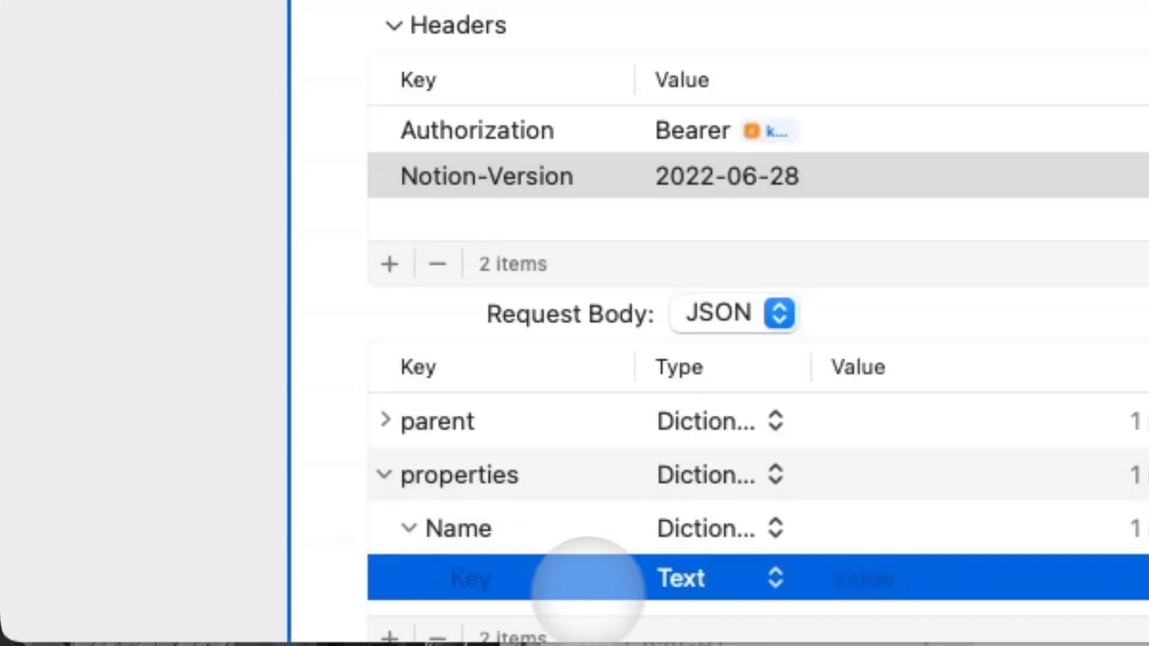
pyautogui.click(670, 578)
pyautogui.click(709, 645)
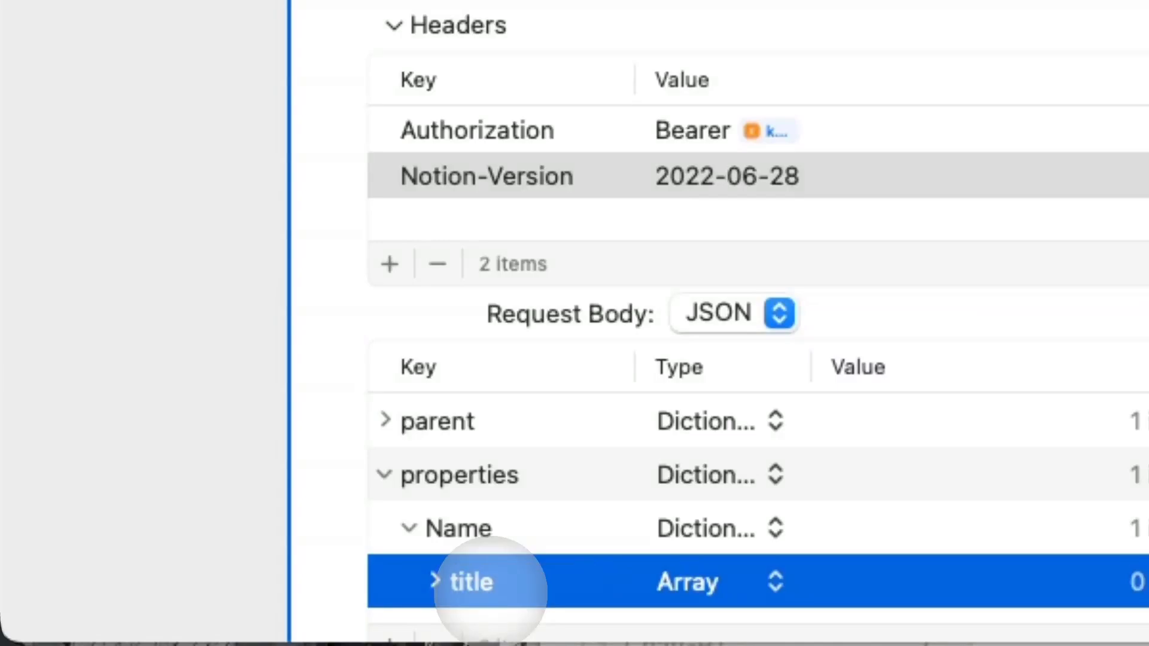
# Add Item 1 to the title array as a dictionary holding a text dictionary.
pyautogui.scroll(-2, 419, 583)
pyautogui.click(389, 584)
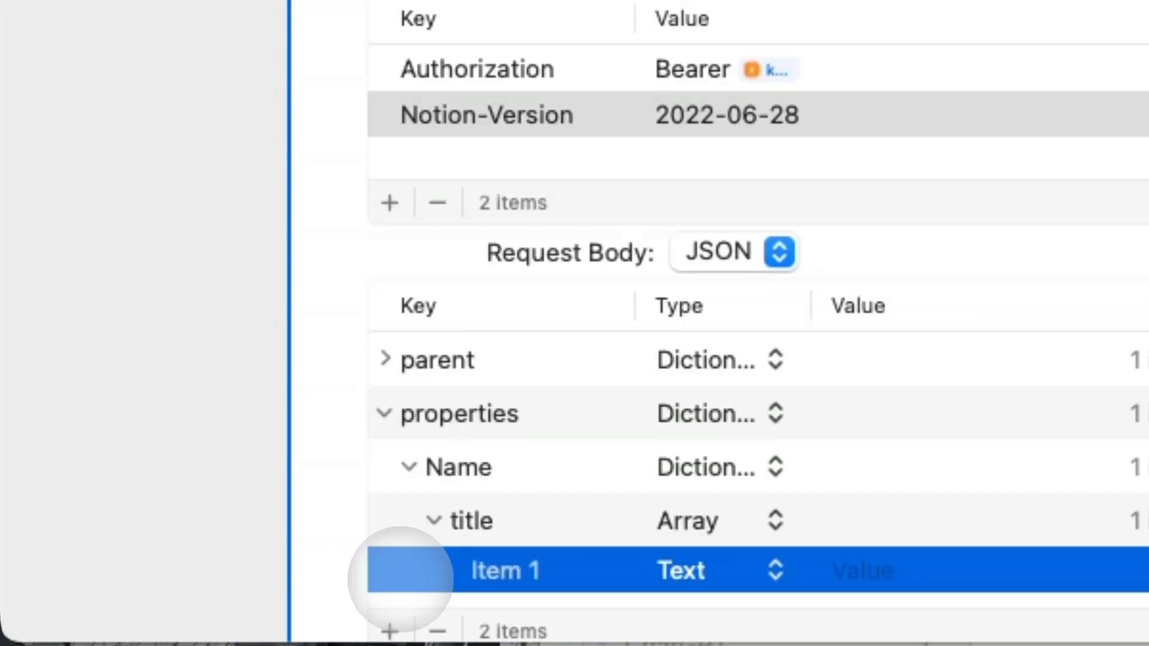
pyautogui.click(673, 570)
pyautogui.click(709, 645)
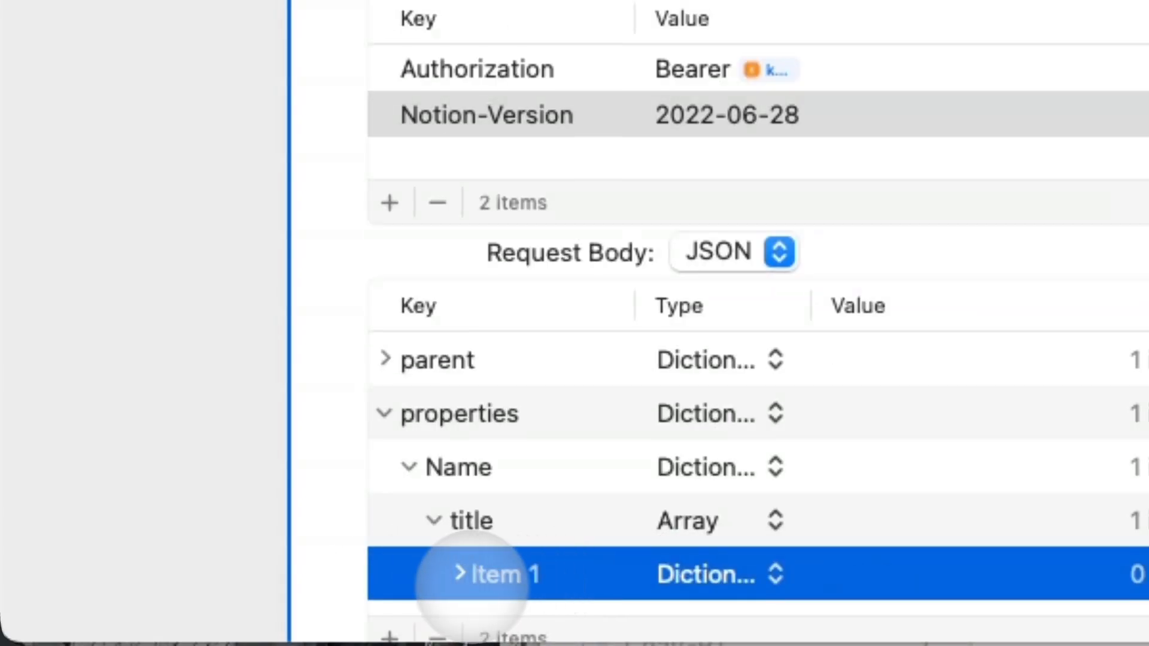
pyautogui.scroll(-2, 460, 579)
pyautogui.click(390, 584)
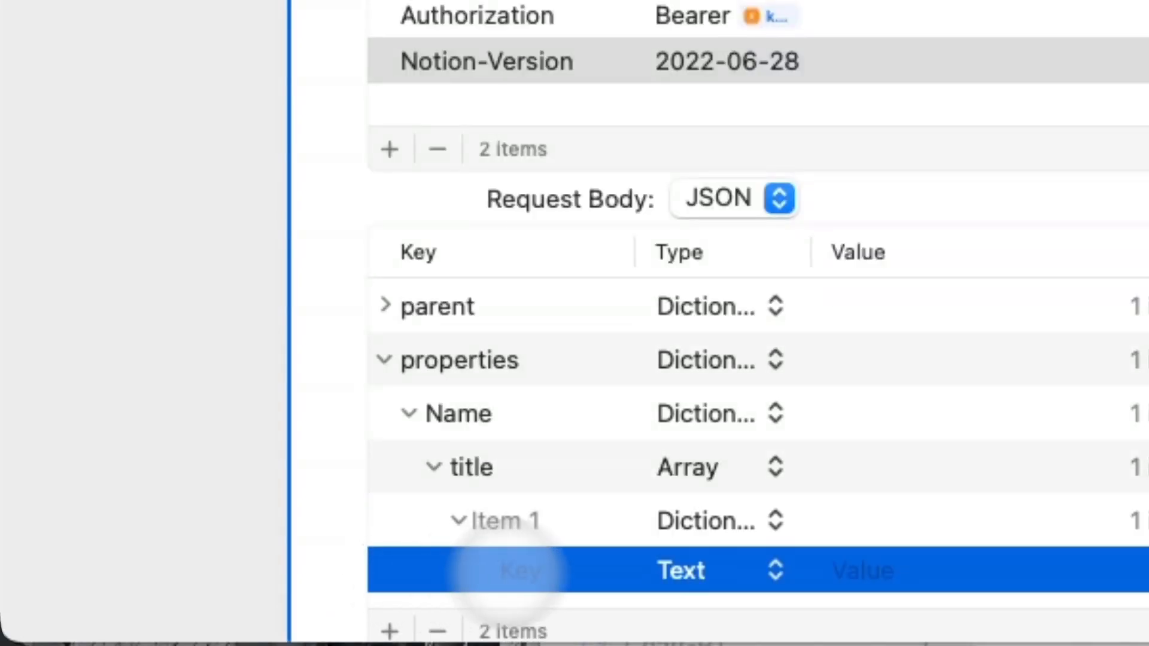
pyautogui.click(676, 570)
pyautogui.click(688, 645)
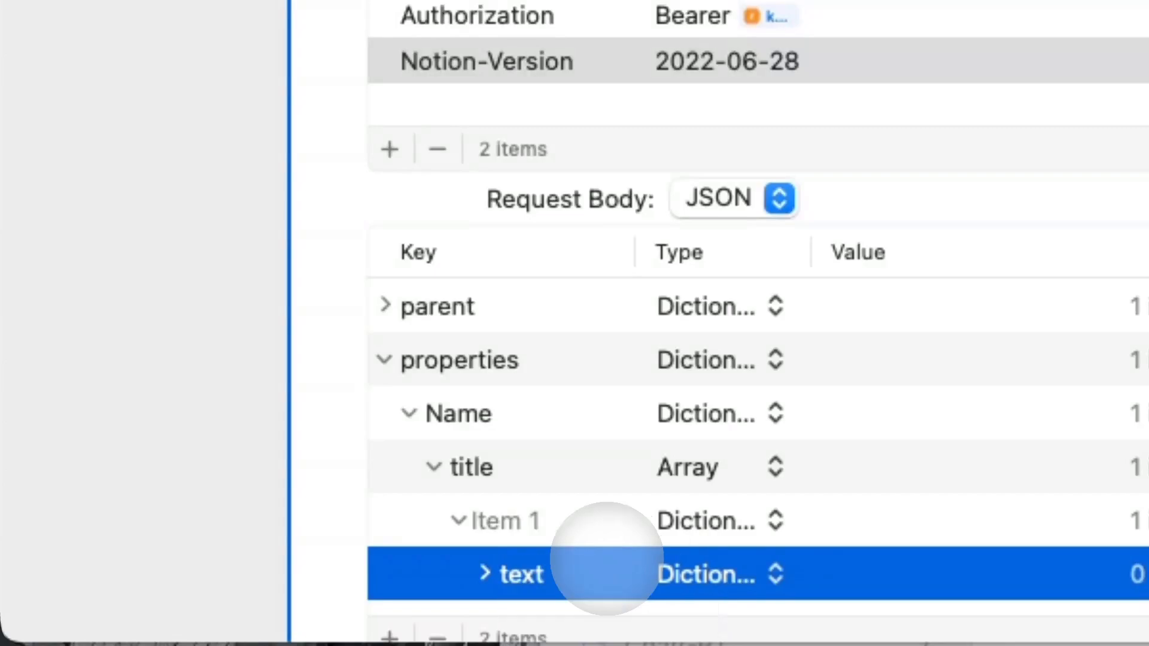
# Add a content field inside text whose value is Ask for Input.
pyautogui.scroll(-2, 494, 563)
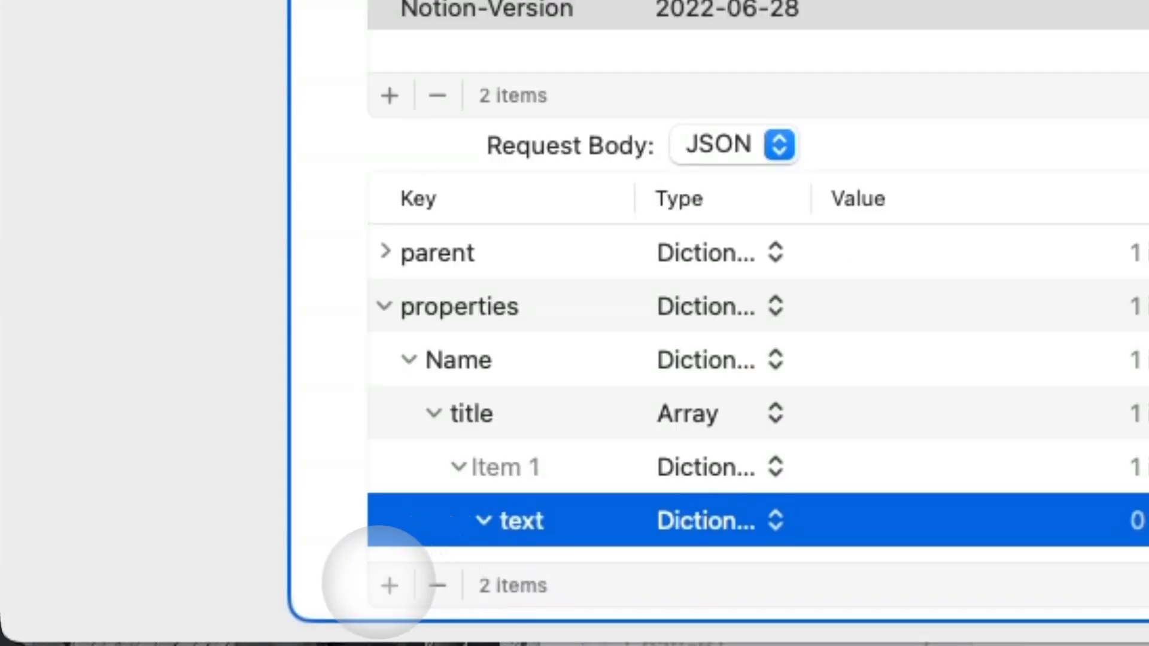
pyautogui.click(390, 584)
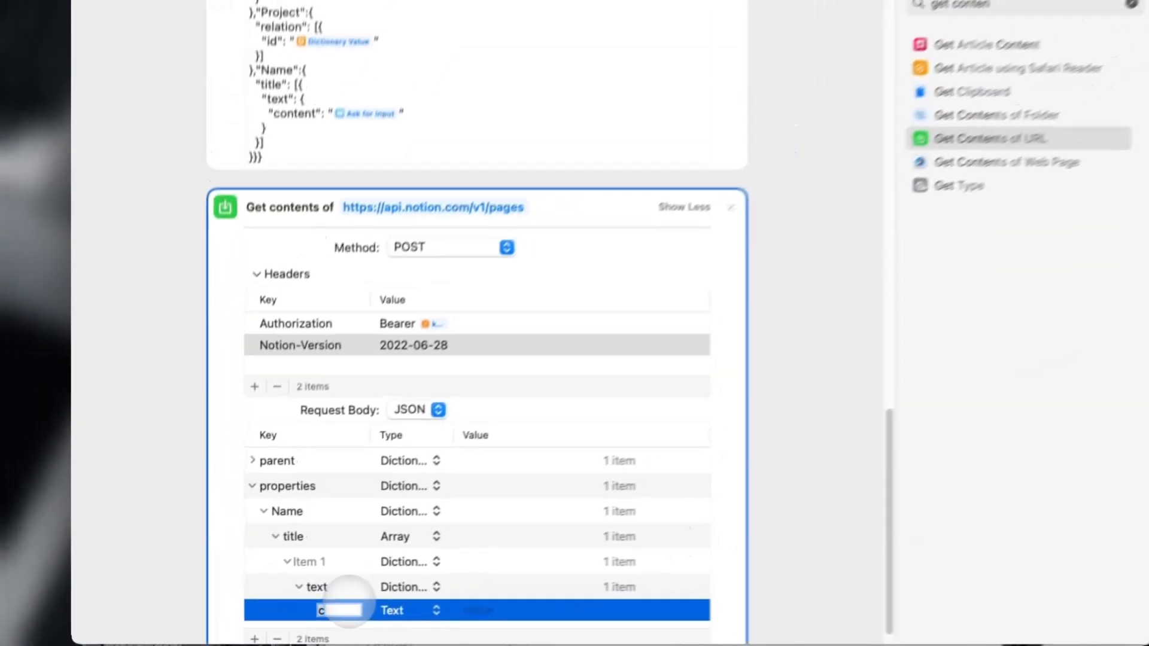
pyautogui.write('contnt')
pyautogui.press('BackSpace')
pyautogui.press('BackSpace')
pyautogui.write('ent')
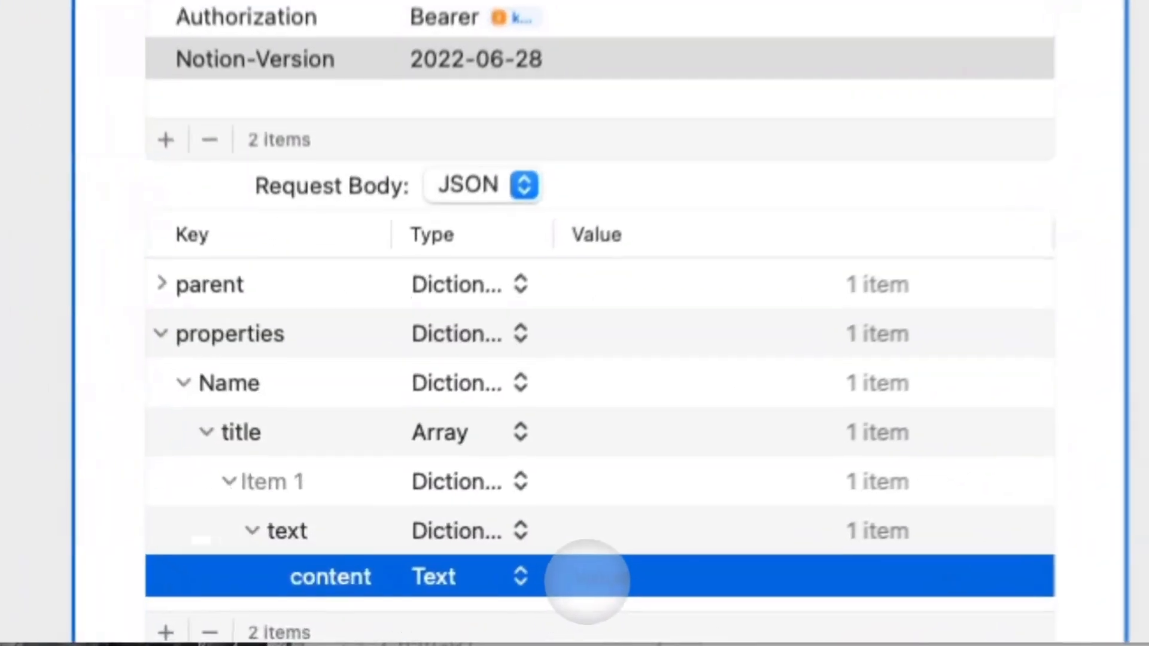
pyautogui.click(474, 612)
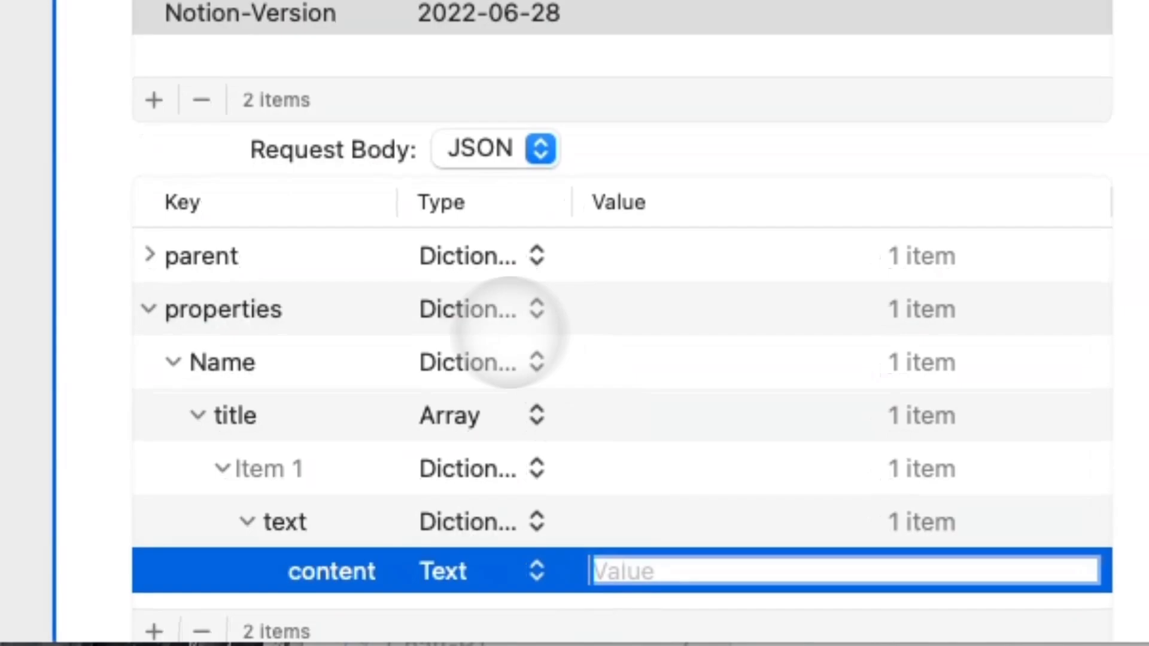
pyautogui.rightClick(675, 576)
pyautogui.moveTo(801, 645)
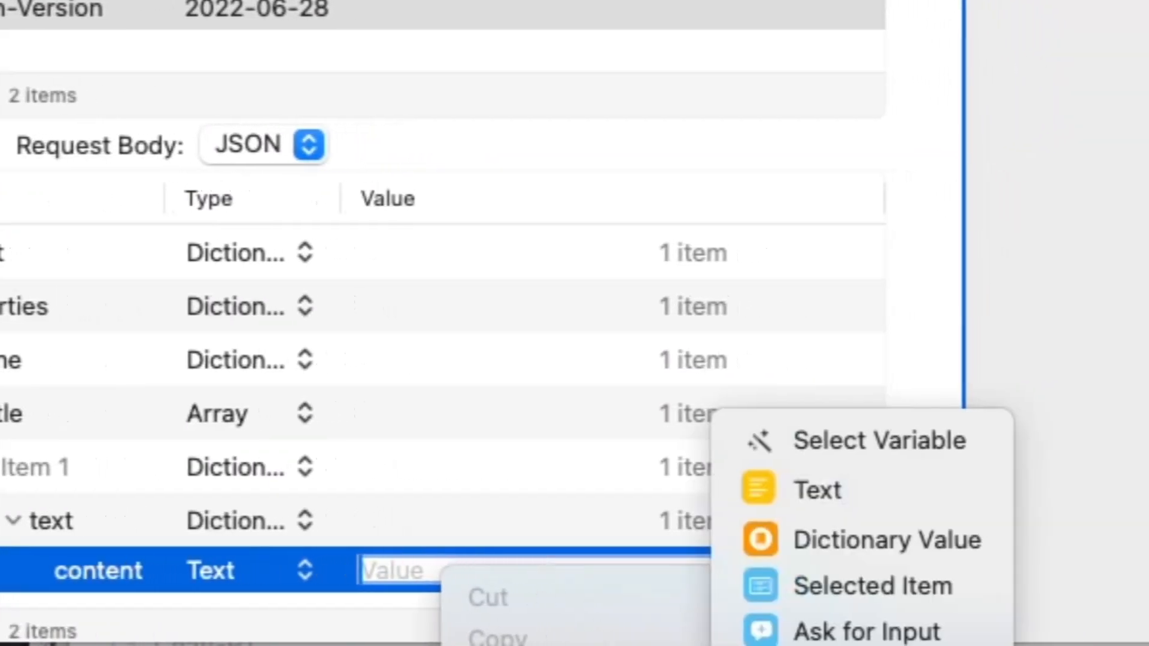
pyautogui.click(963, 627)
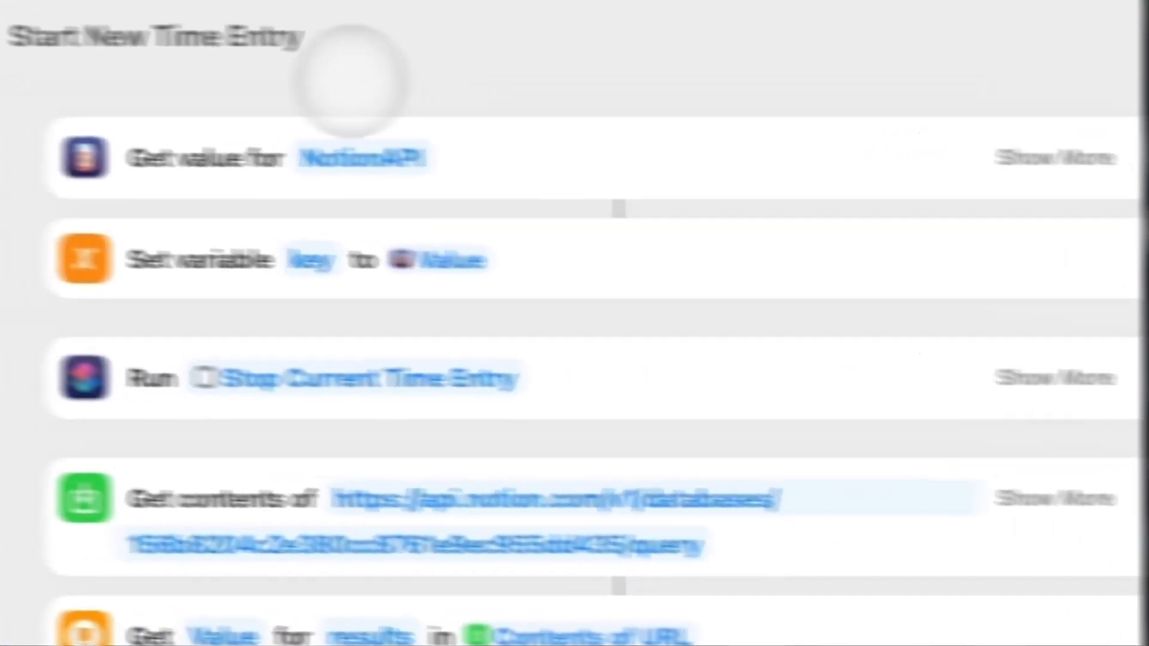
# Expand the request body's nested properties down to the content value, then collapse them again.
pyautogui.scroll(-10, 699, 486)
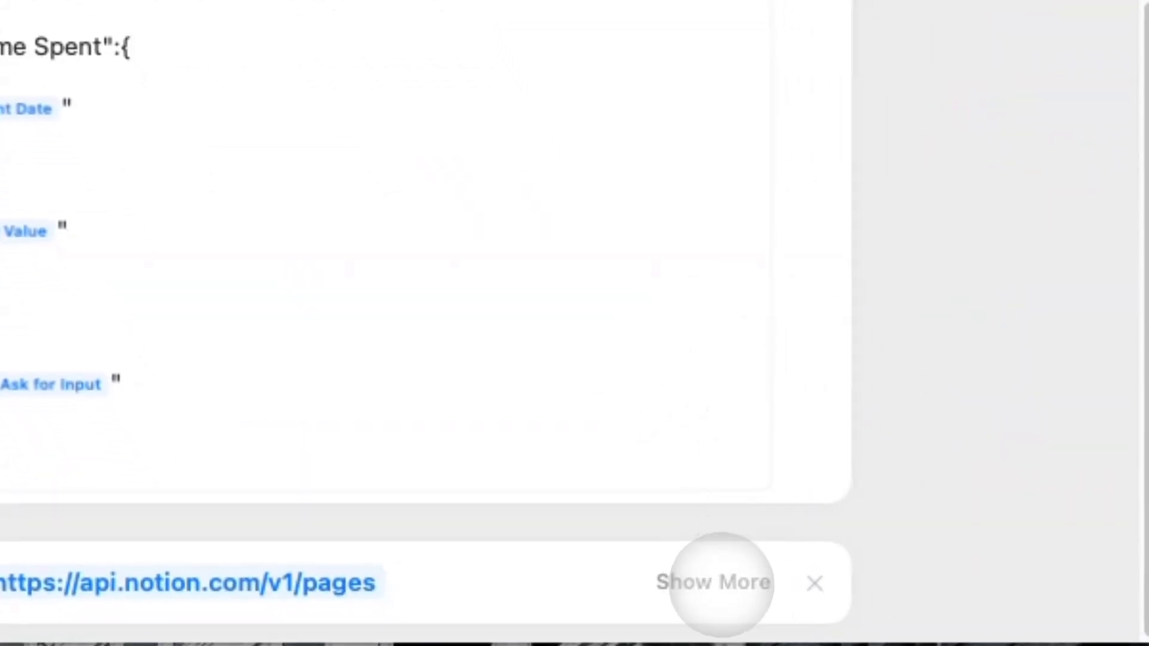
pyautogui.click(716, 583)
pyautogui.click(264, 506)
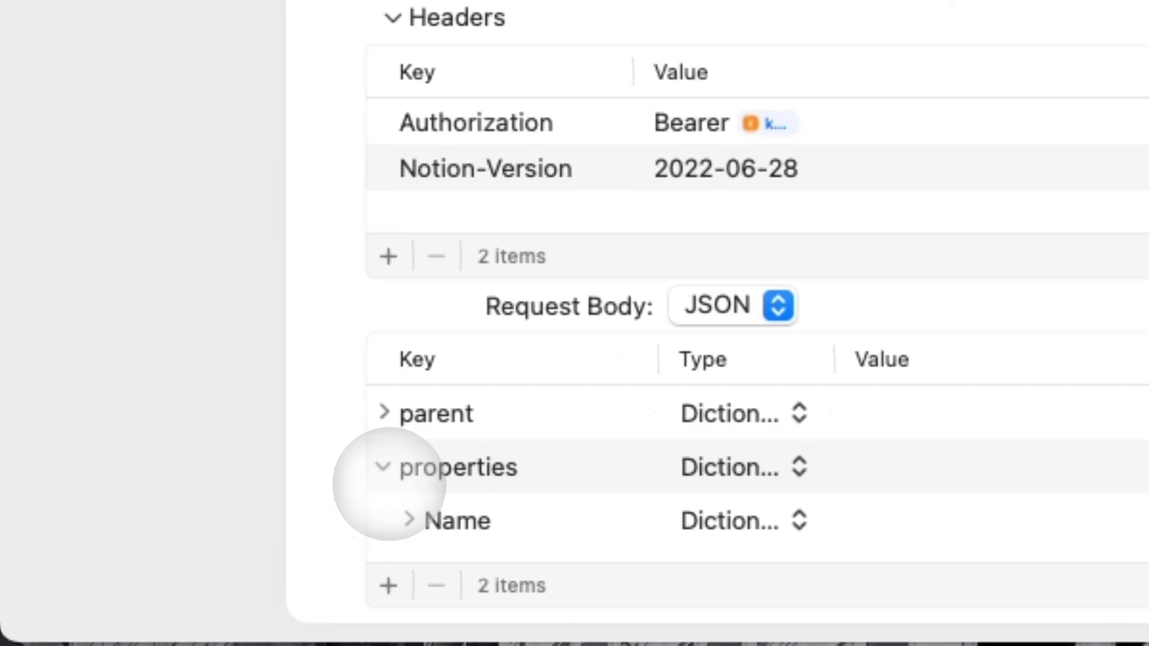
pyautogui.click(394, 560)
pyautogui.scroll(-2, 386, 548)
pyautogui.click(421, 586)
pyautogui.scroll(-2, 428, 523)
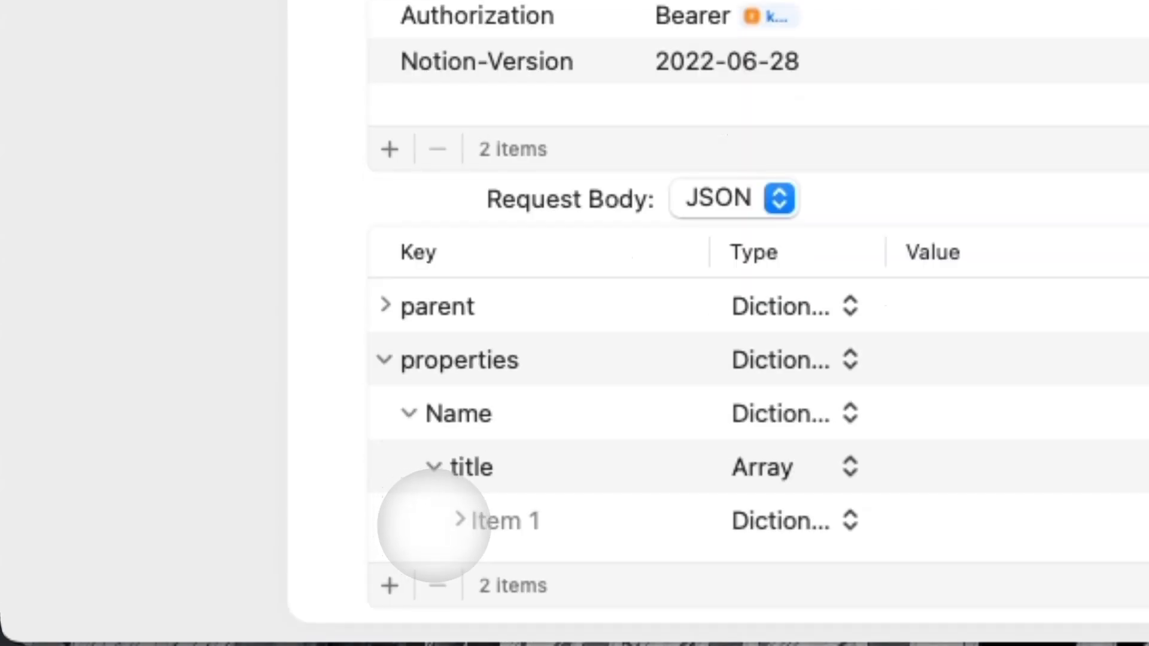
pyautogui.click(451, 520)
pyautogui.scroll(-1, 442, 503)
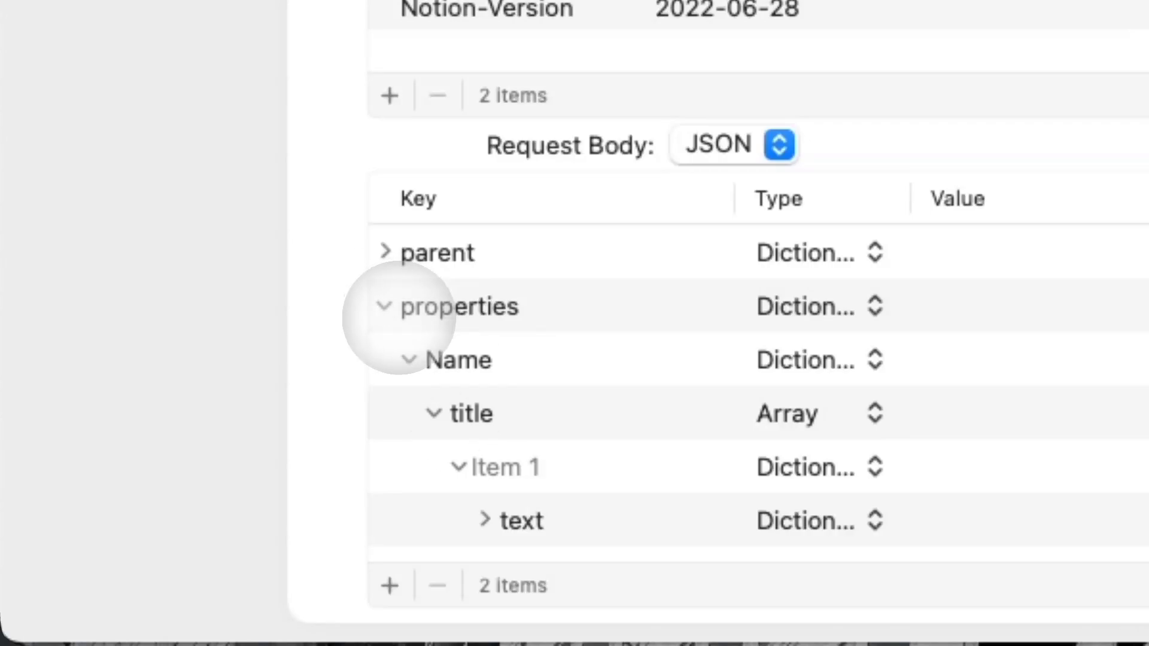
pyautogui.click(484, 519)
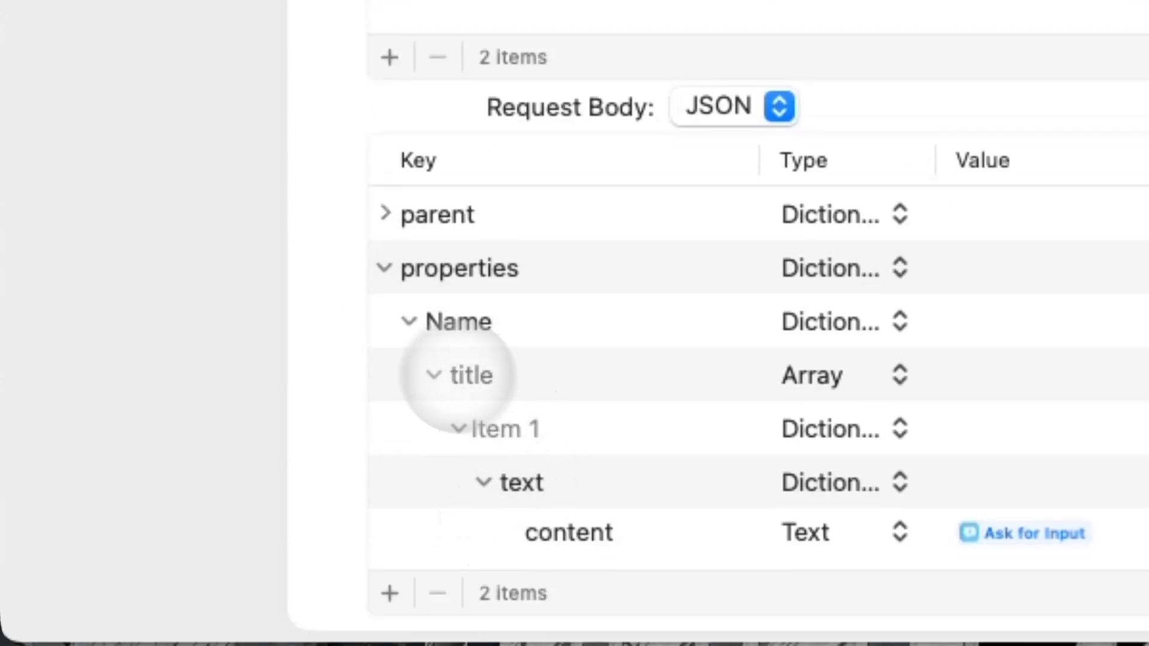
pyautogui.click(482, 481)
pyautogui.click(460, 468)
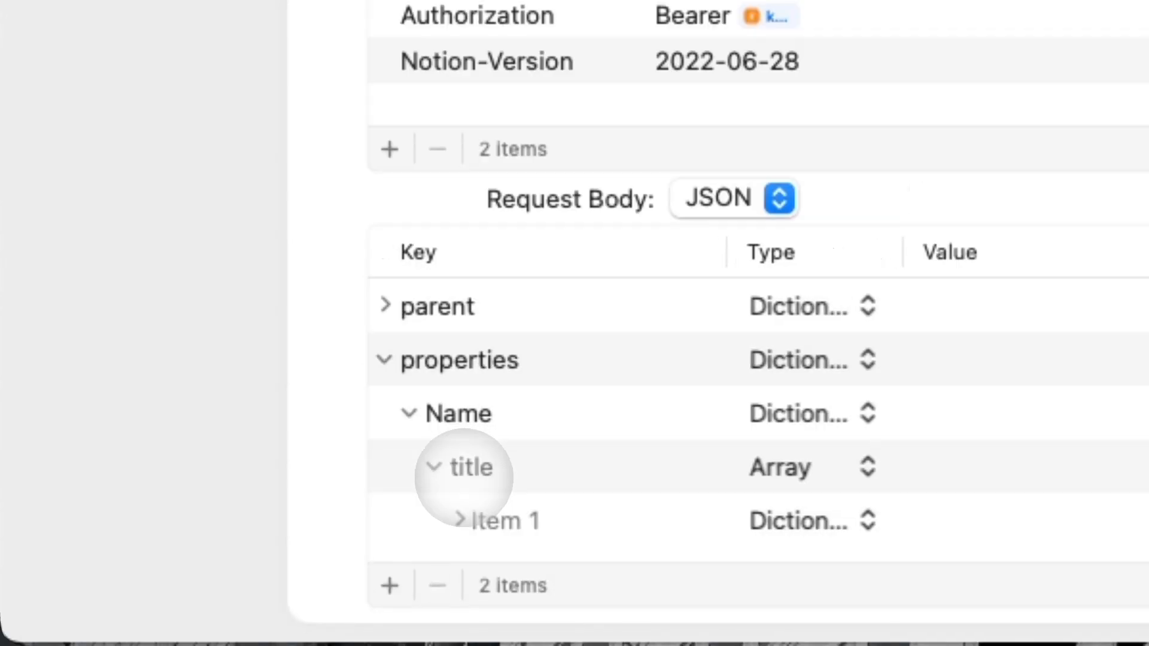
pyautogui.click(434, 467)
pyautogui.click(412, 466)
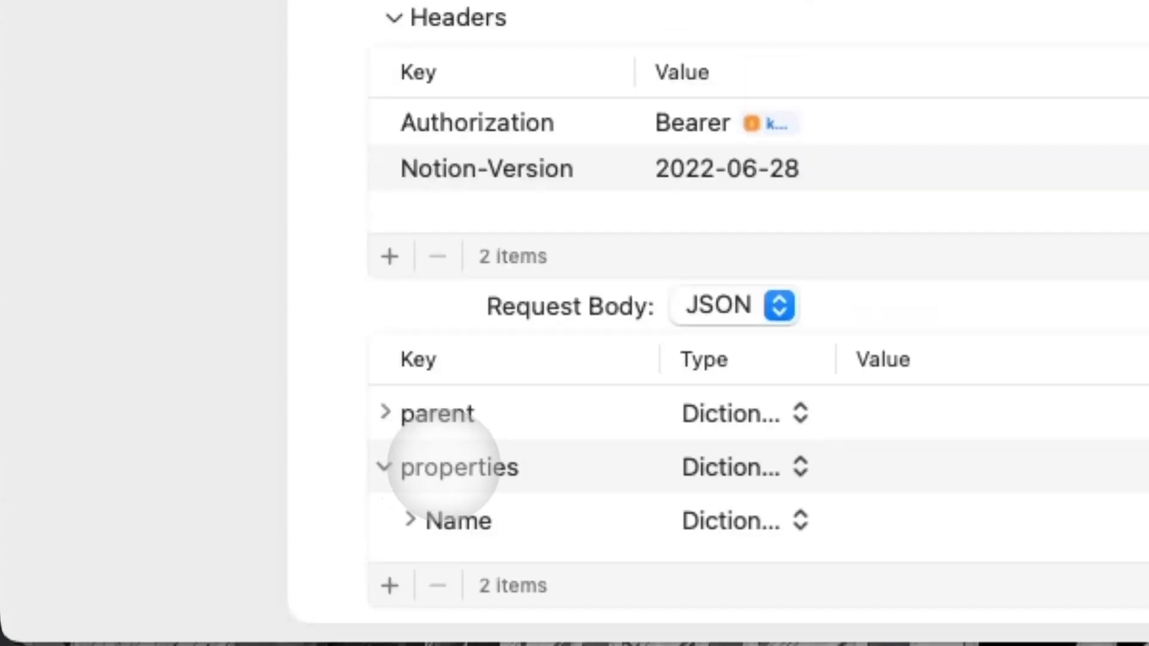
pyautogui.click(384, 466)
# Add a Project dictionary to properties beside Name and dismiss the crash report.
pyautogui.click(385, 508)
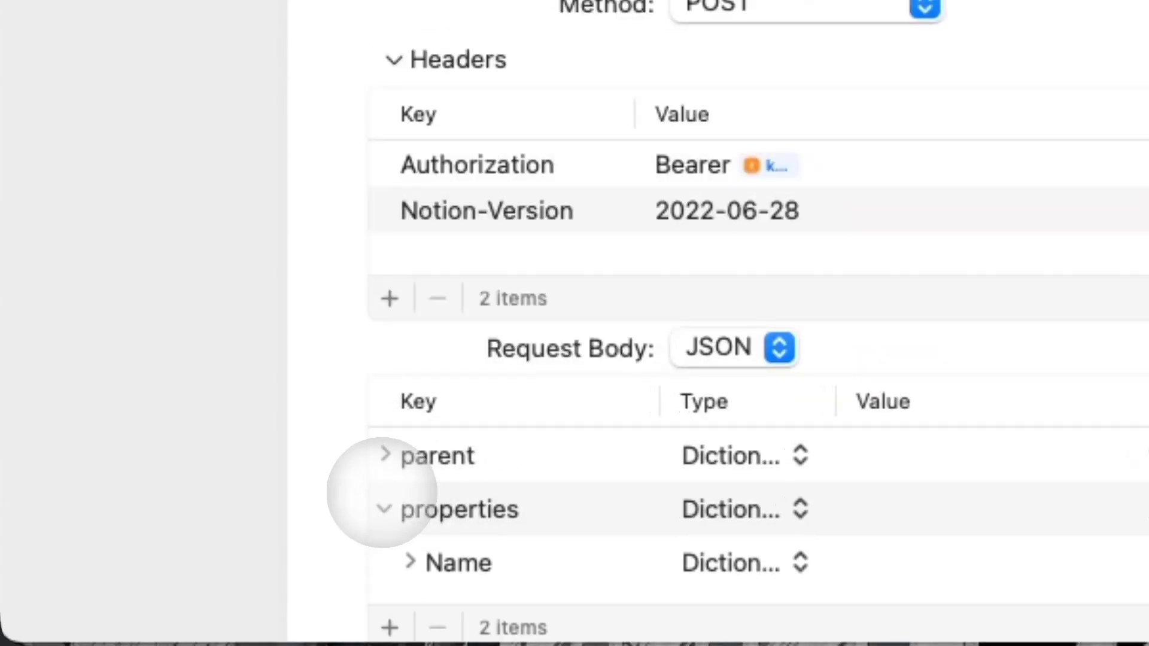
pyautogui.click(389, 633)
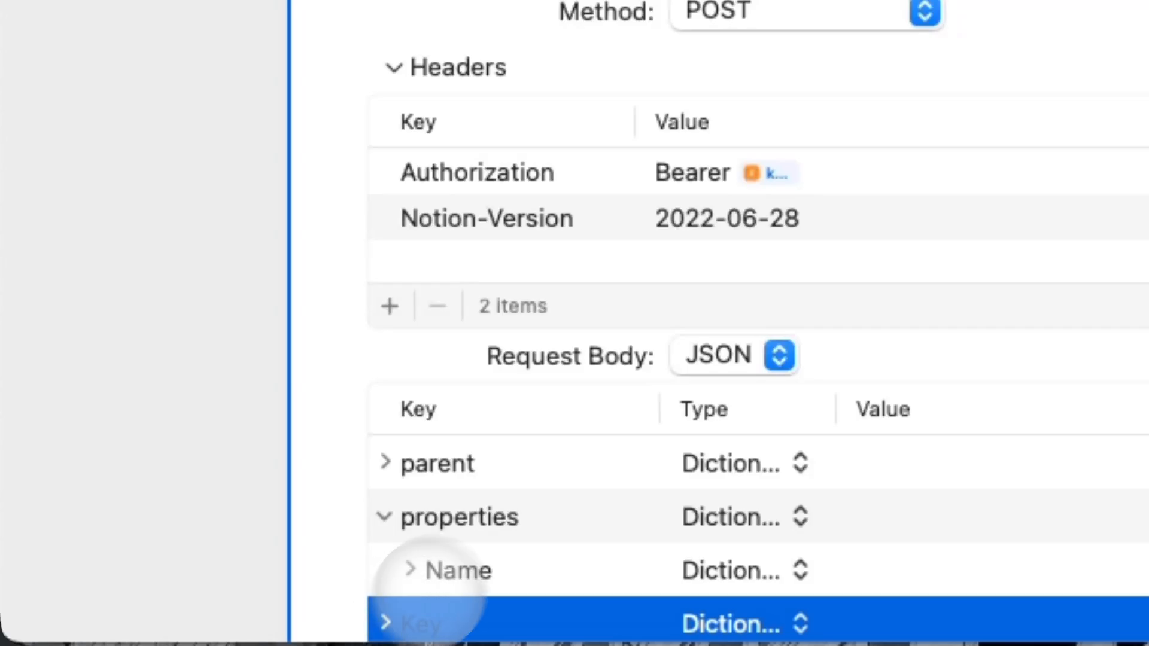
pyautogui.moveTo(460, 503); pyautogui.dragTo(532, 504)
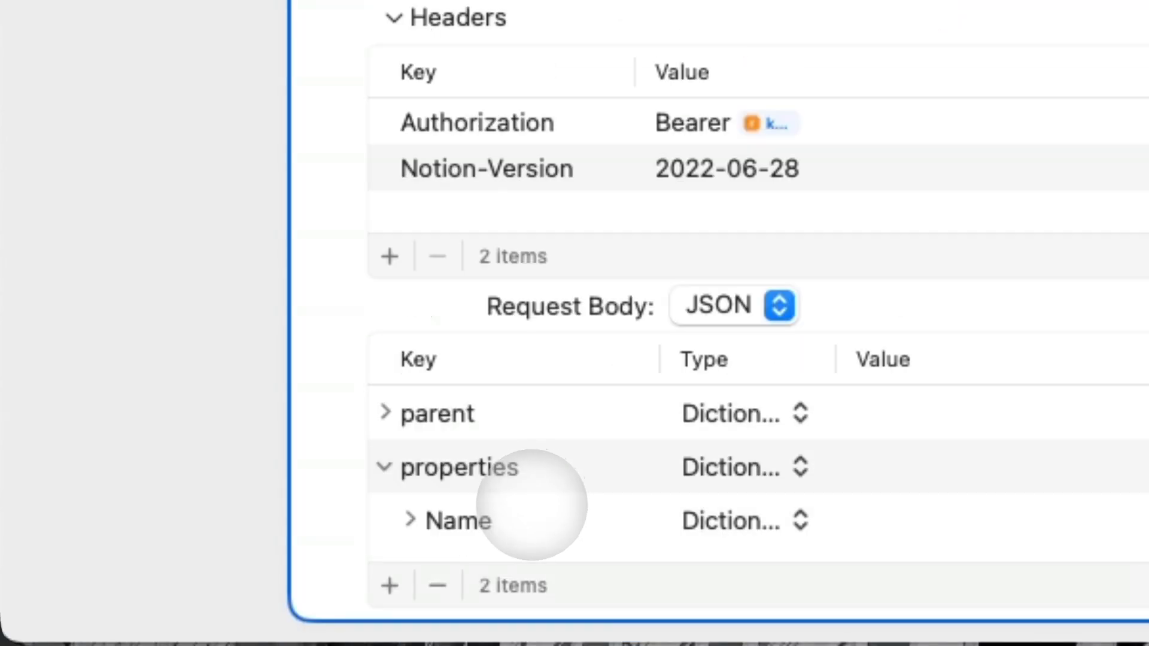
pyautogui.click(410, 518)
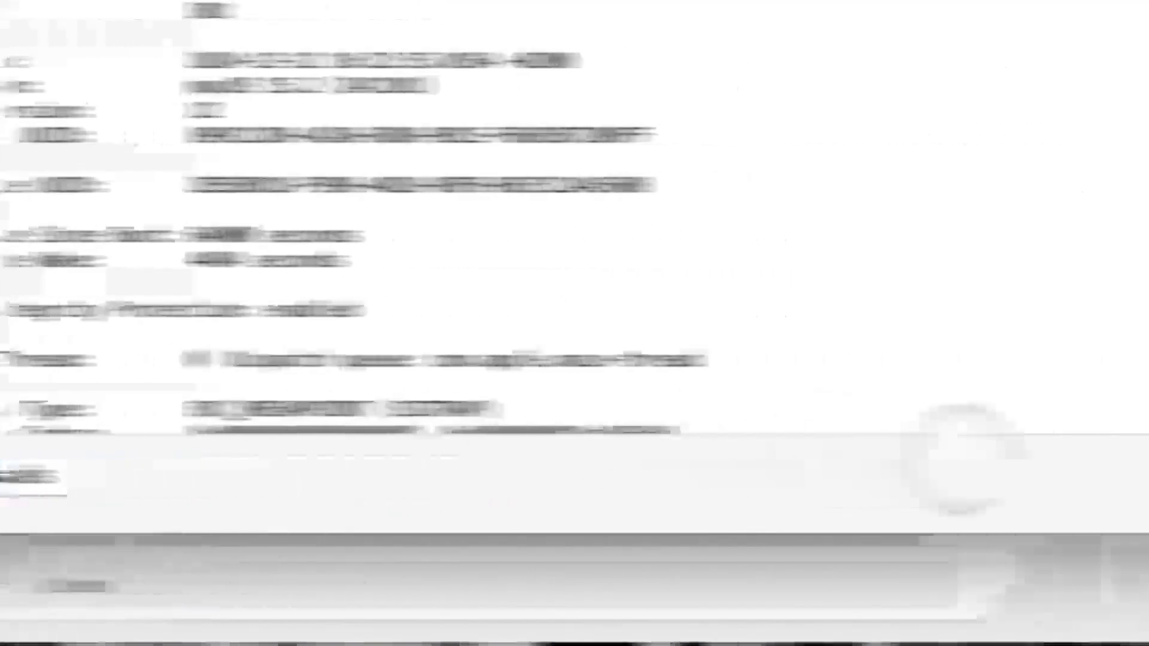
pyautogui.click(884, 473)
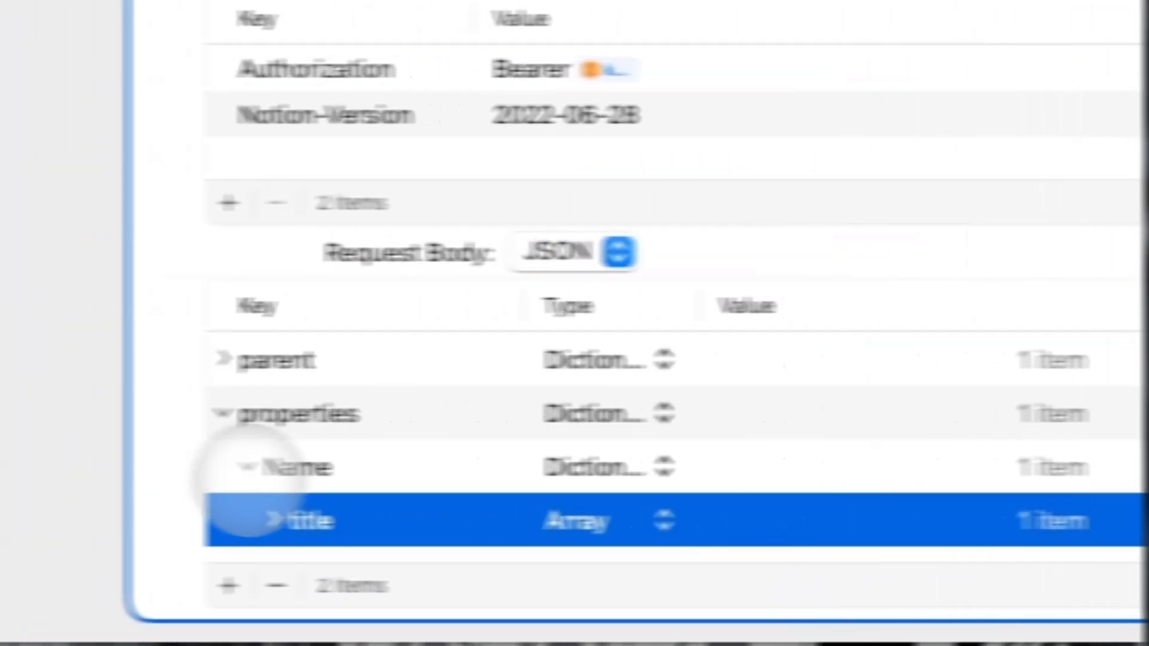
pyautogui.click(377, 467)
pyautogui.click(430, 467)
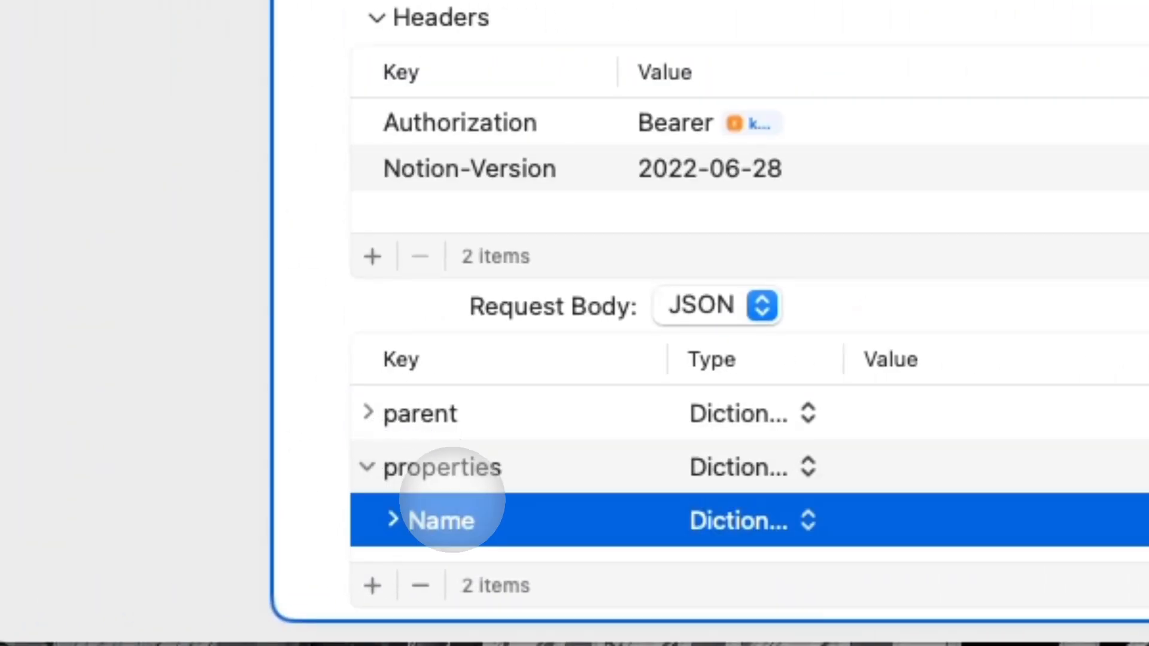
pyautogui.click(440, 422)
# Add a 'relation' array under Project whose Item 1 is a dictionary.
pyautogui.click(372, 585)
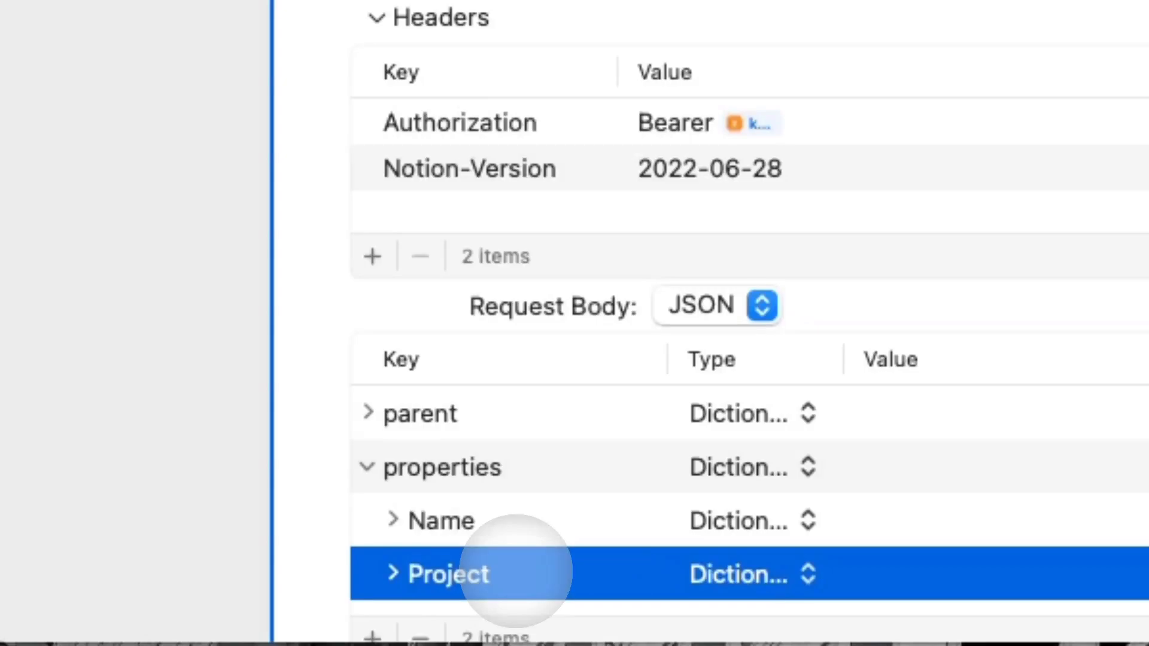
pyautogui.scroll(-2, 382, 586)
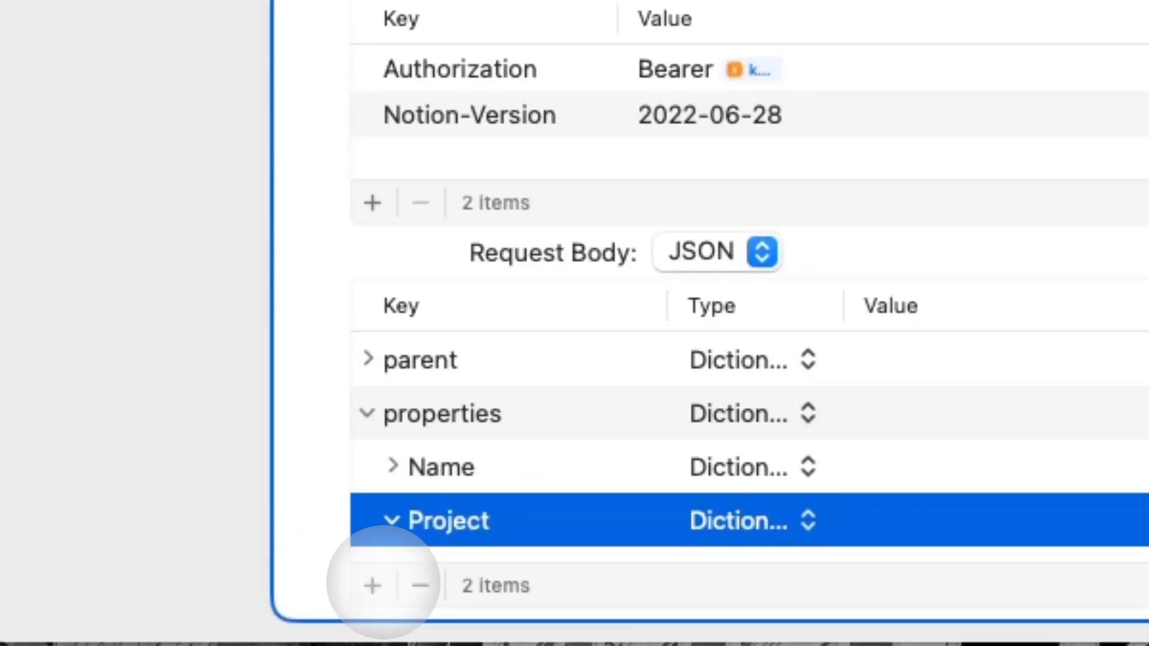
pyautogui.click(373, 585)
pyautogui.write('relation')
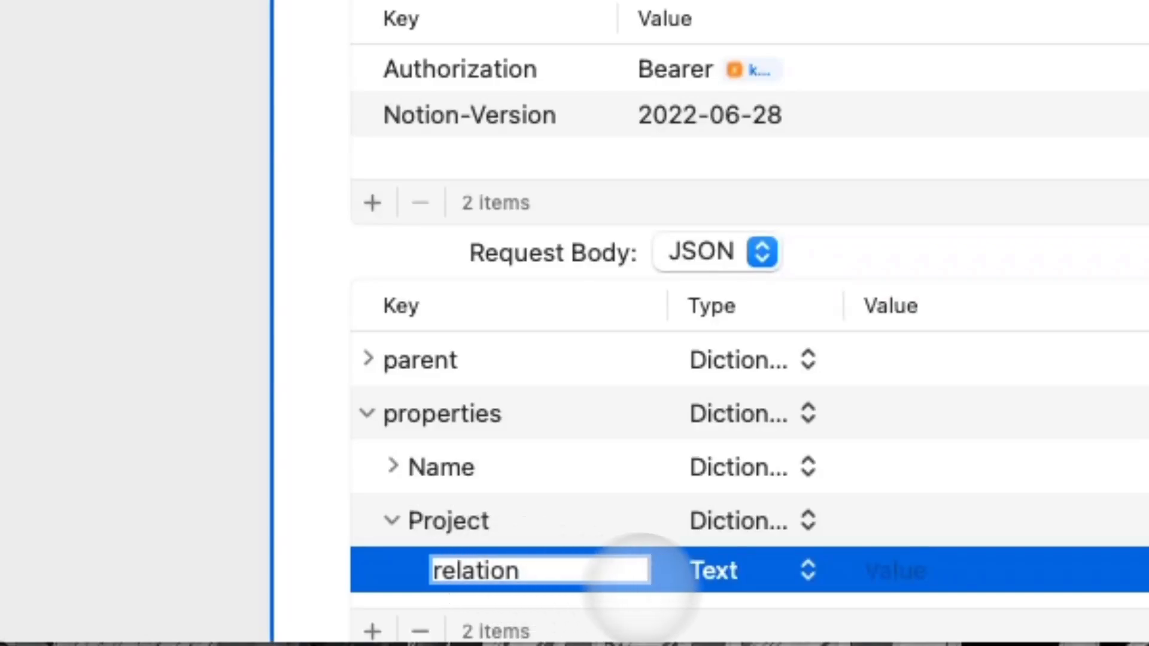
pyautogui.click(748, 570)
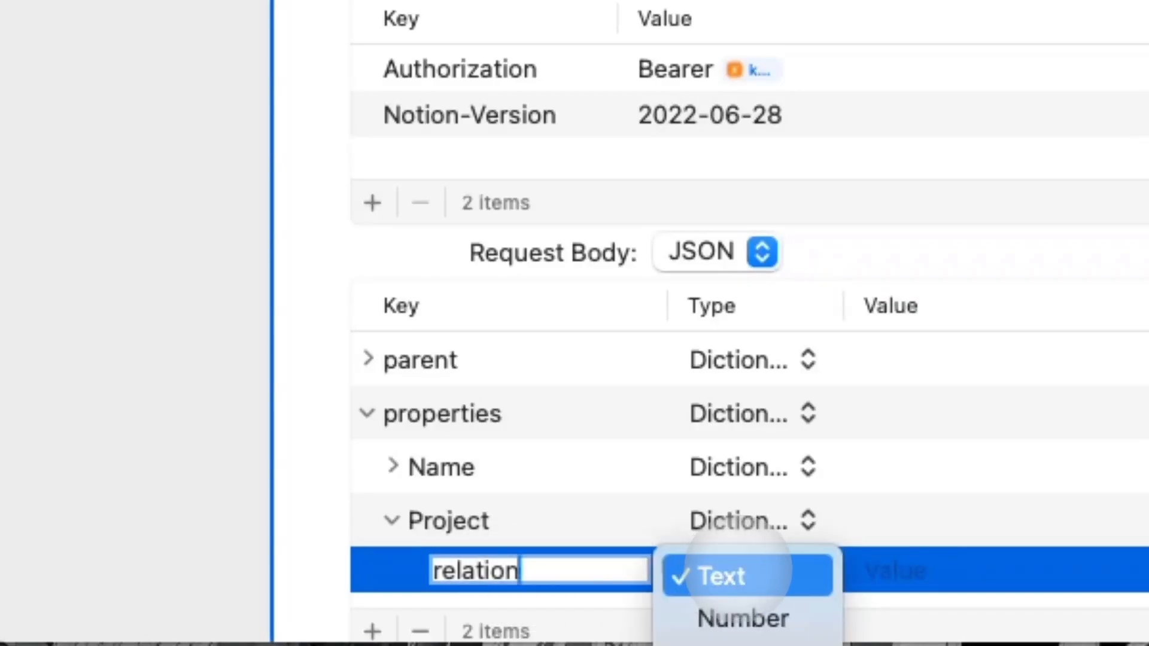
pyautogui.click(733, 632)
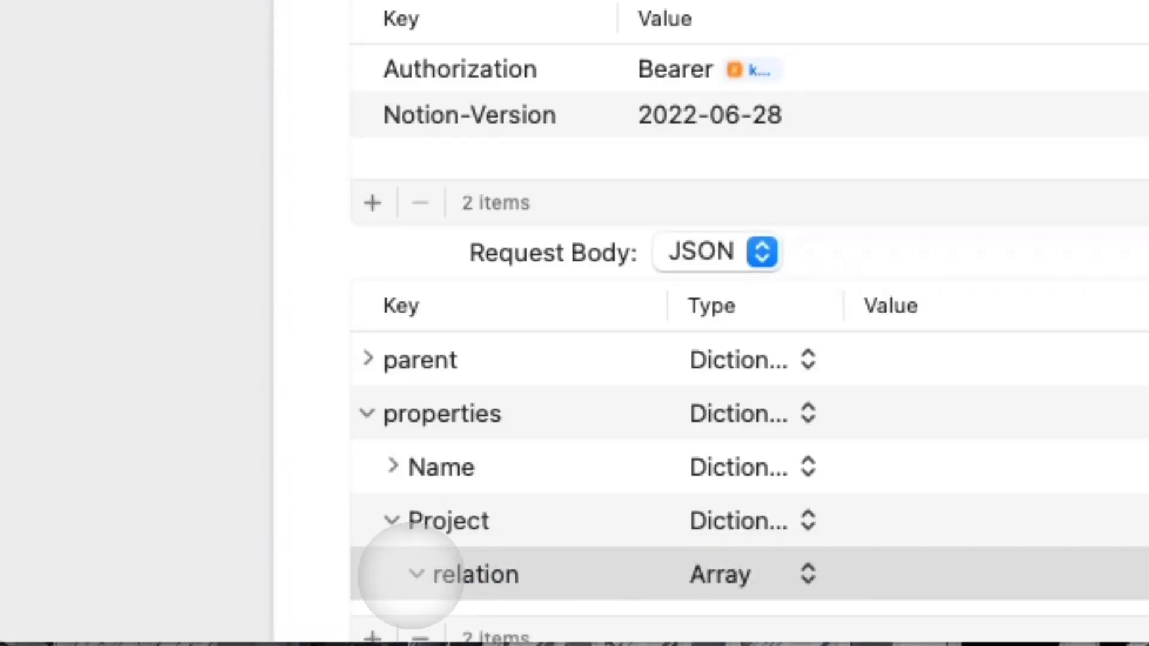
pyautogui.click(374, 634)
pyautogui.click(718, 624)
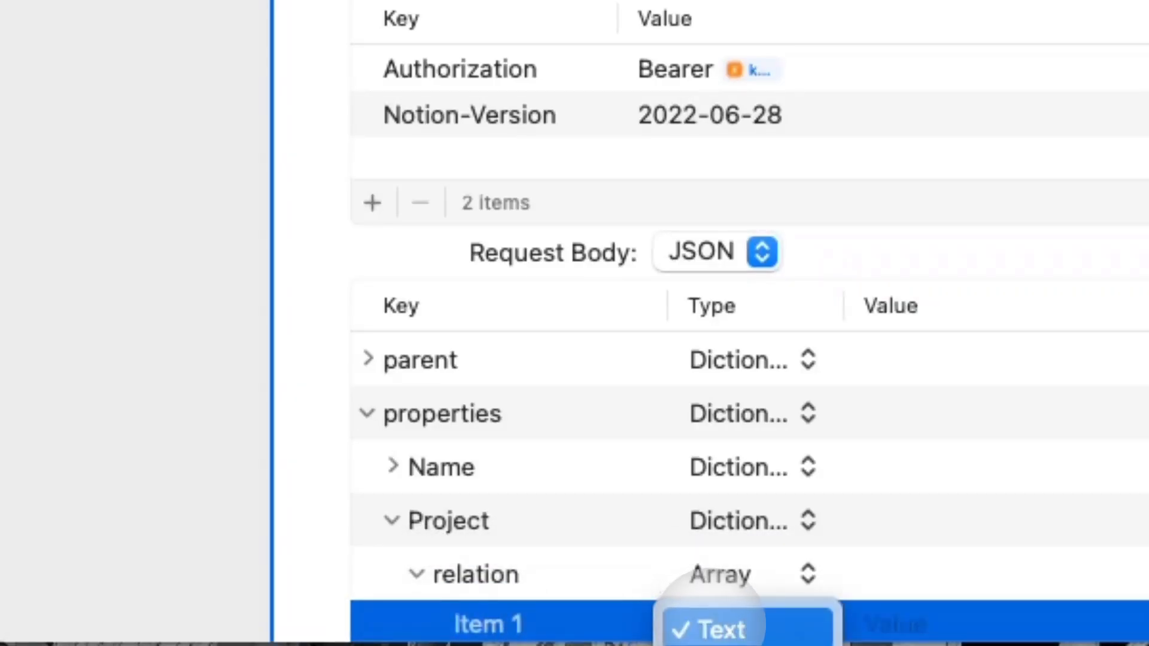
pyautogui.click(733, 643)
pyautogui.scroll(-2, 526, 624)
pyautogui.click(441, 520)
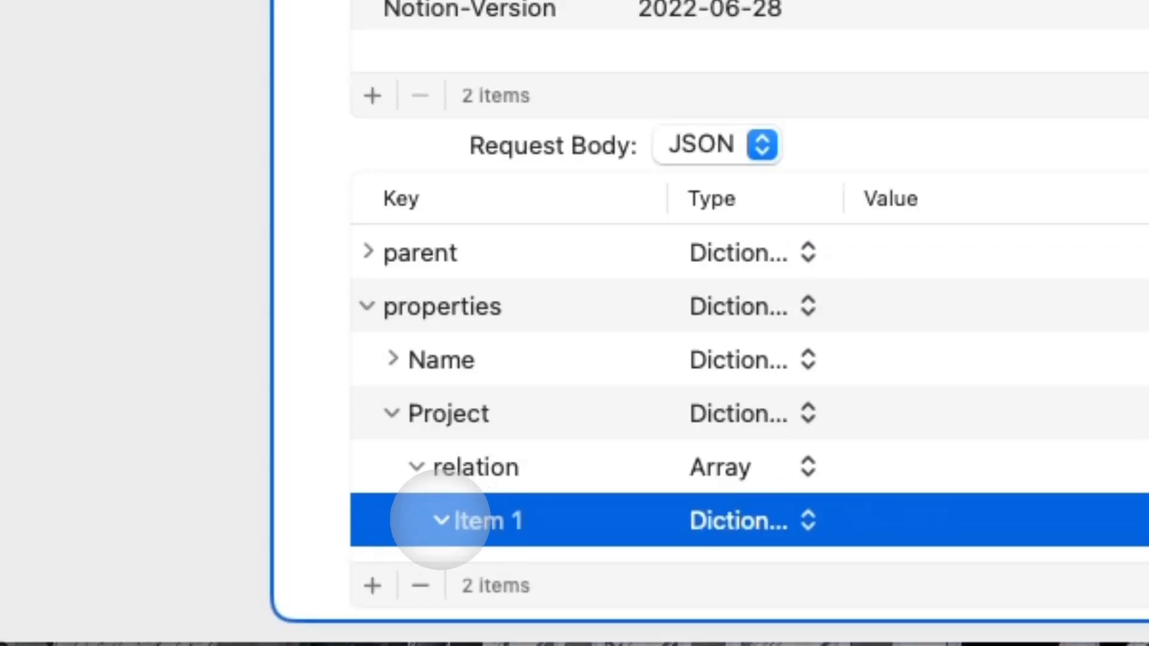
# Give Item 1 an id key with the pasted page ID, then collapse the Project rows.
pyautogui.click(372, 585)
pyautogui.click(508, 570)
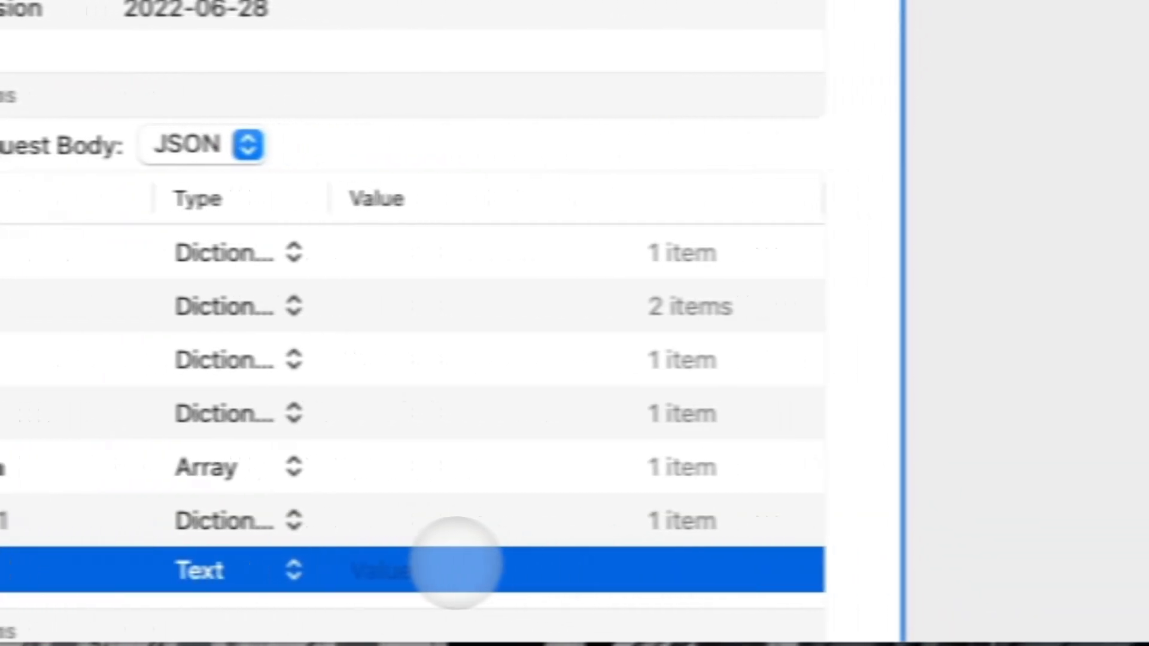
pyautogui.click(964, 562)
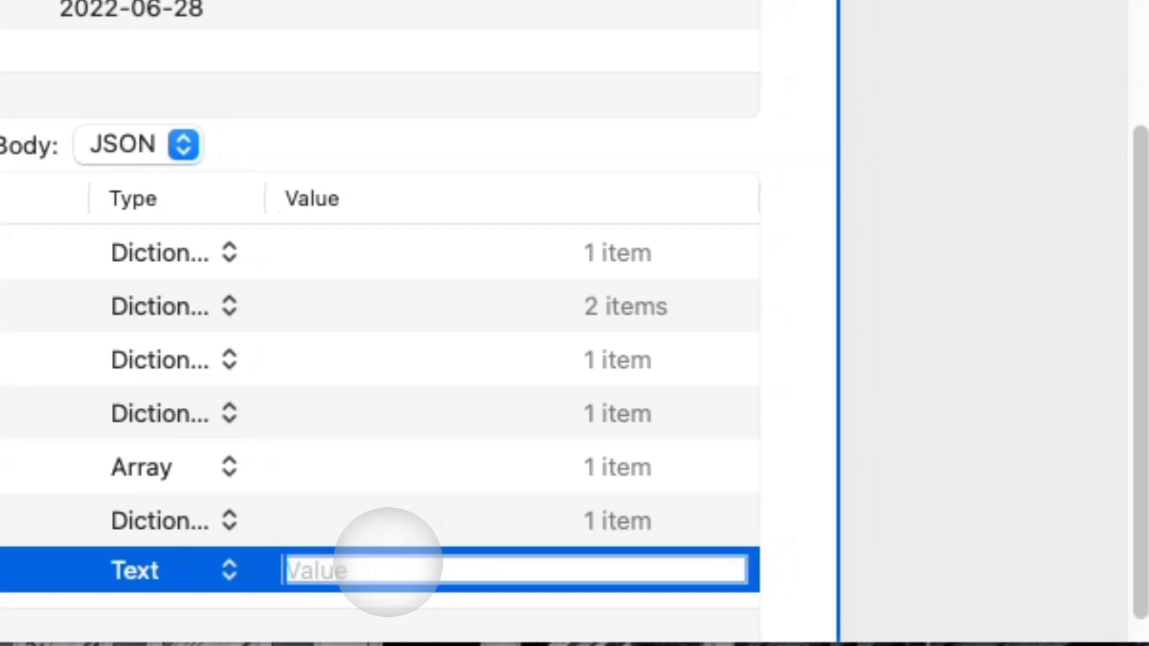
pyautogui.rightClick(965, 562)
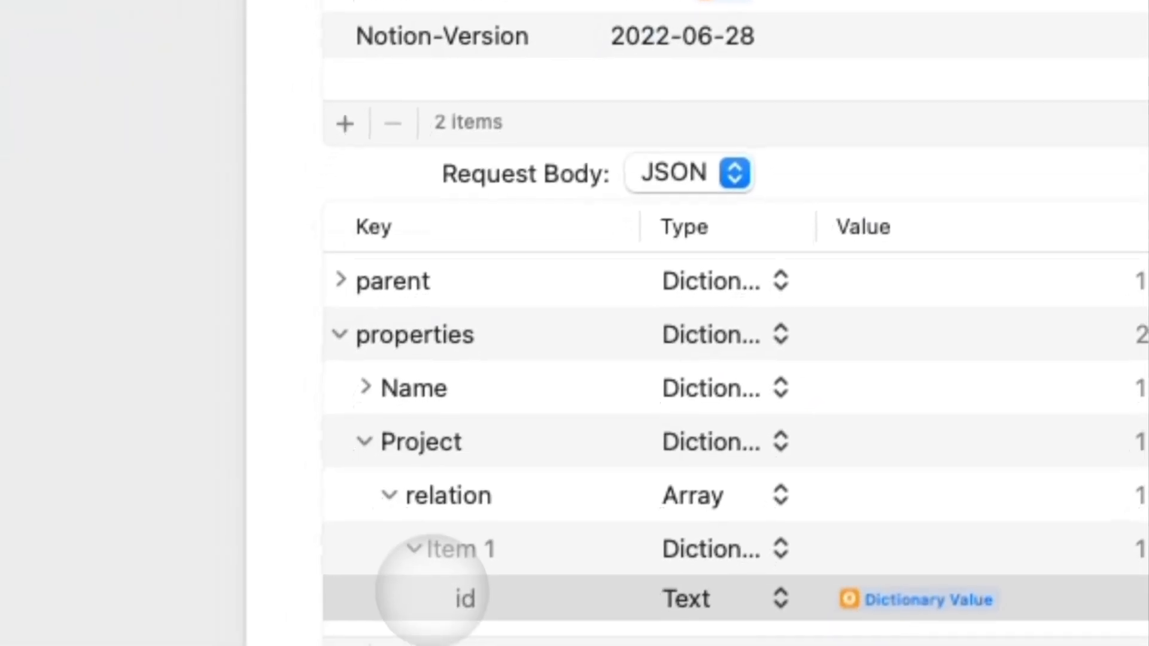
pyautogui.click(372, 633)
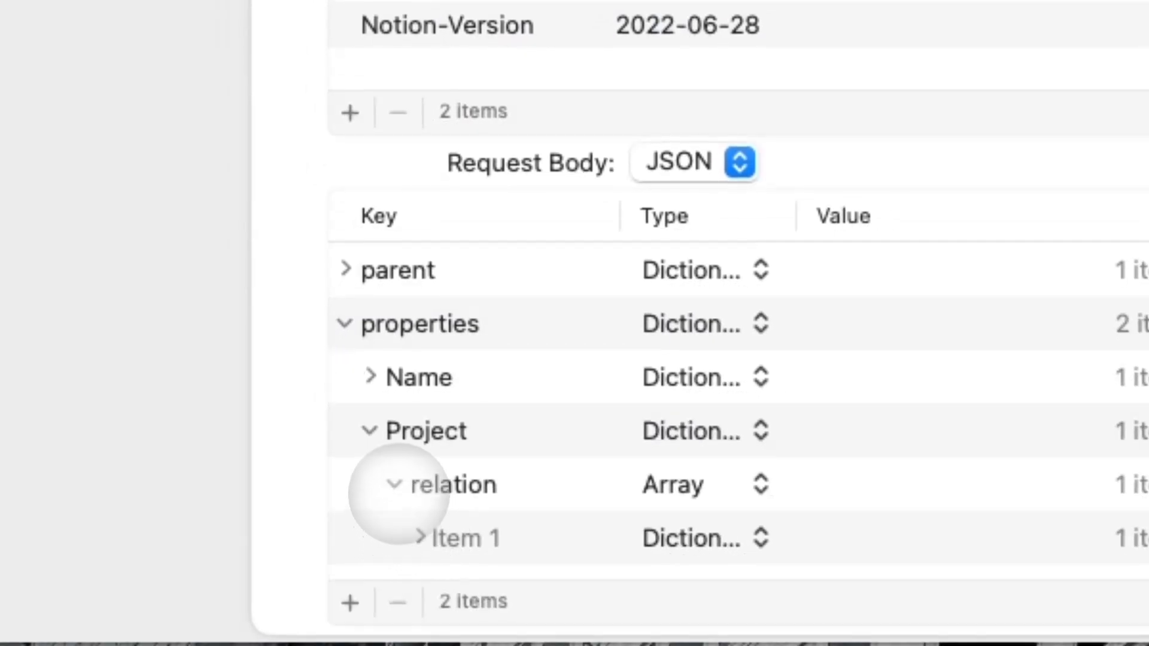
pyautogui.click(346, 580)
pyautogui.click(370, 466)
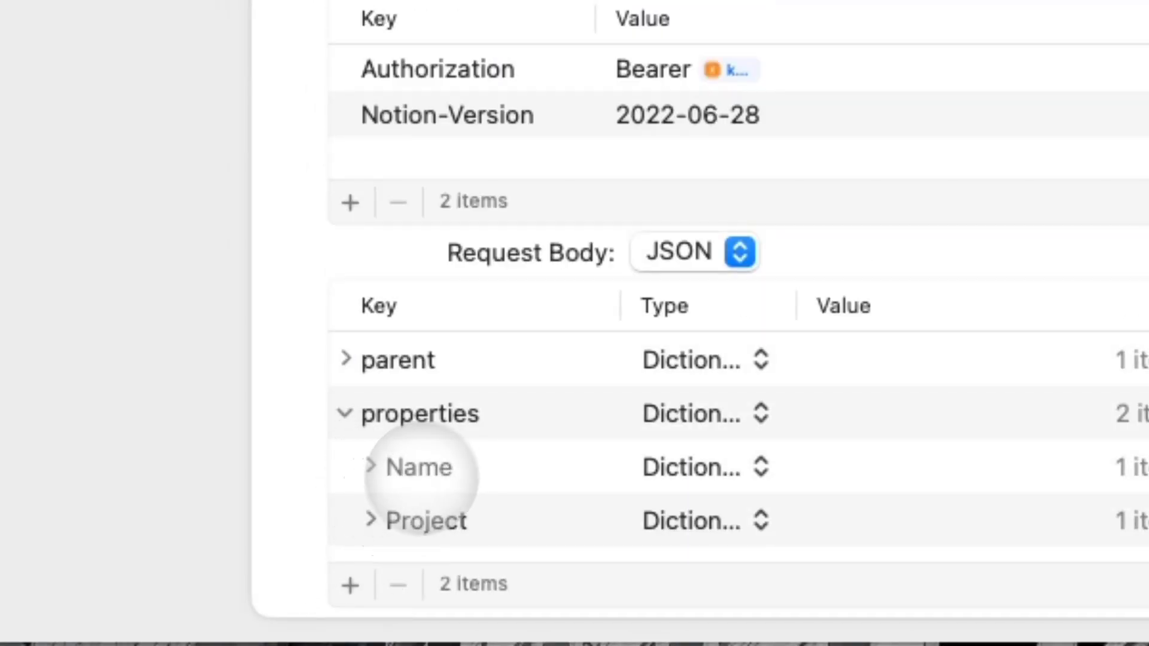
# Add a third properties key, Time Spent, containing a 'date' dictionary.
pyautogui.click(445, 432)
pyautogui.click(462, 424)
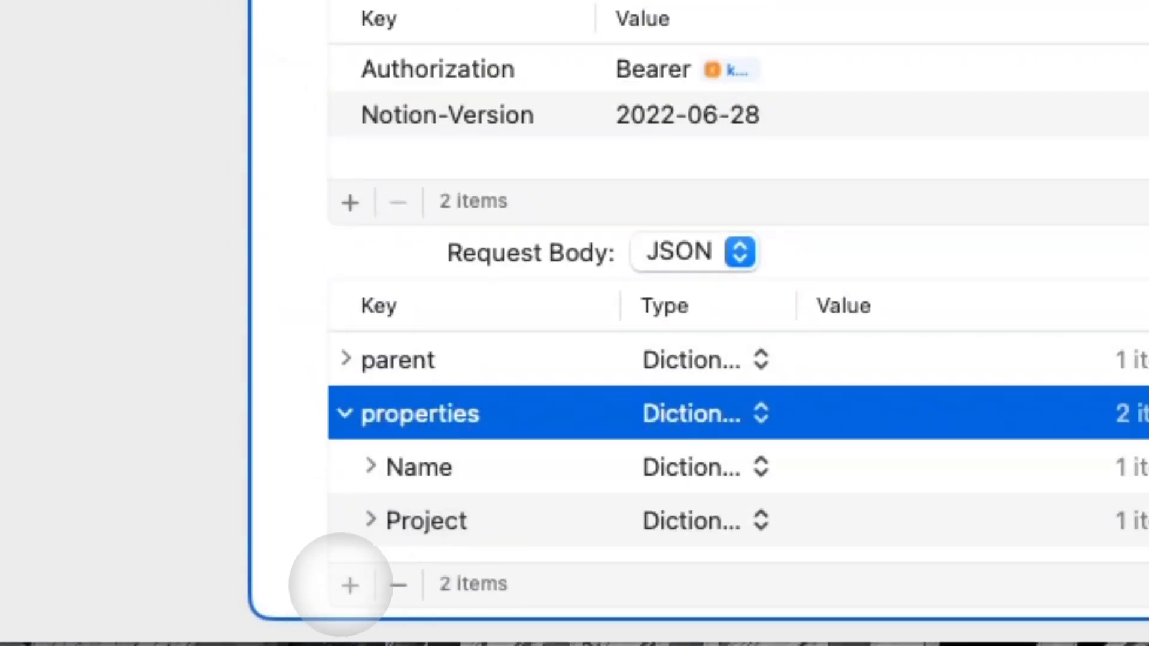
pyautogui.click(350, 585)
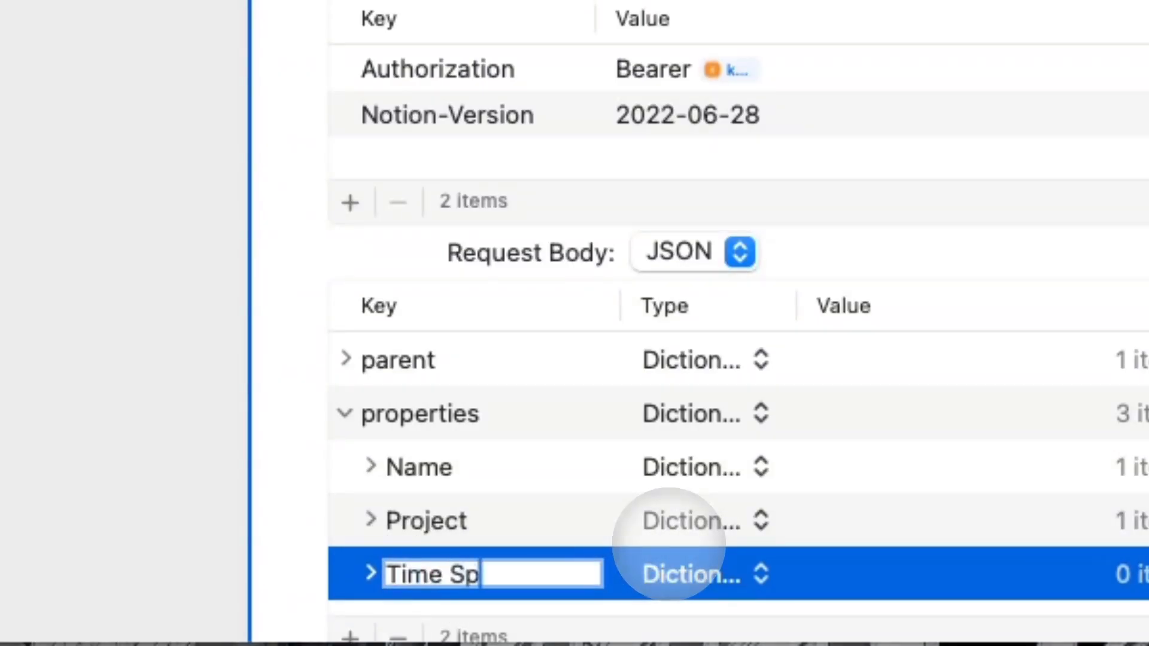
pyautogui.click(366, 572)
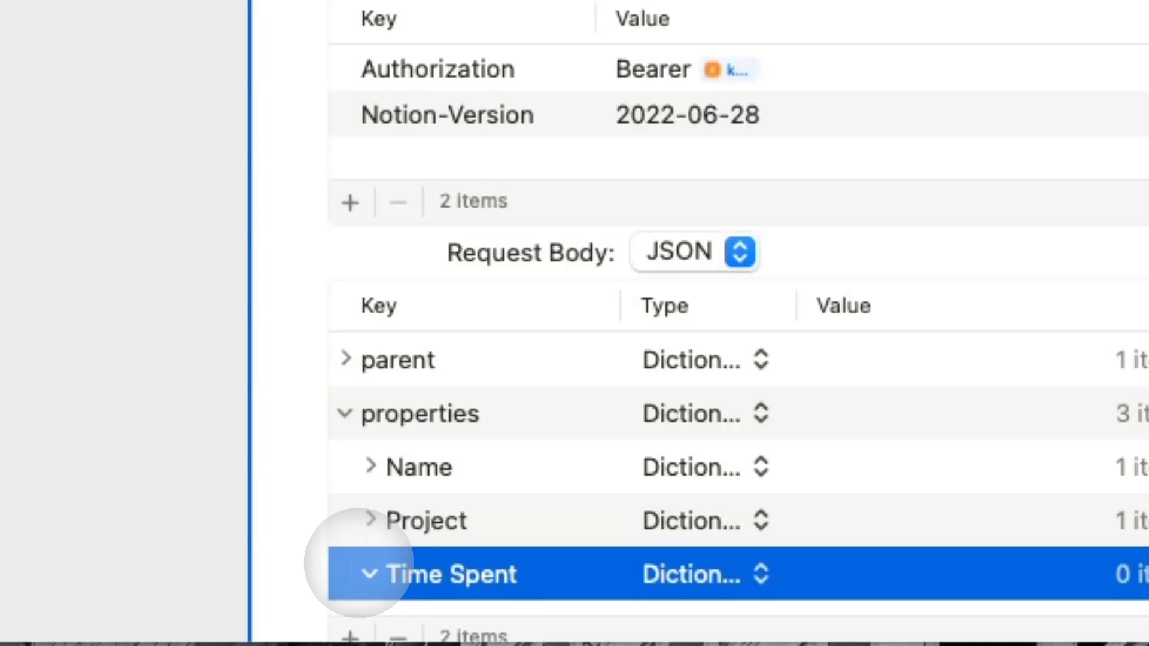
pyautogui.click(352, 634)
pyautogui.click(670, 525)
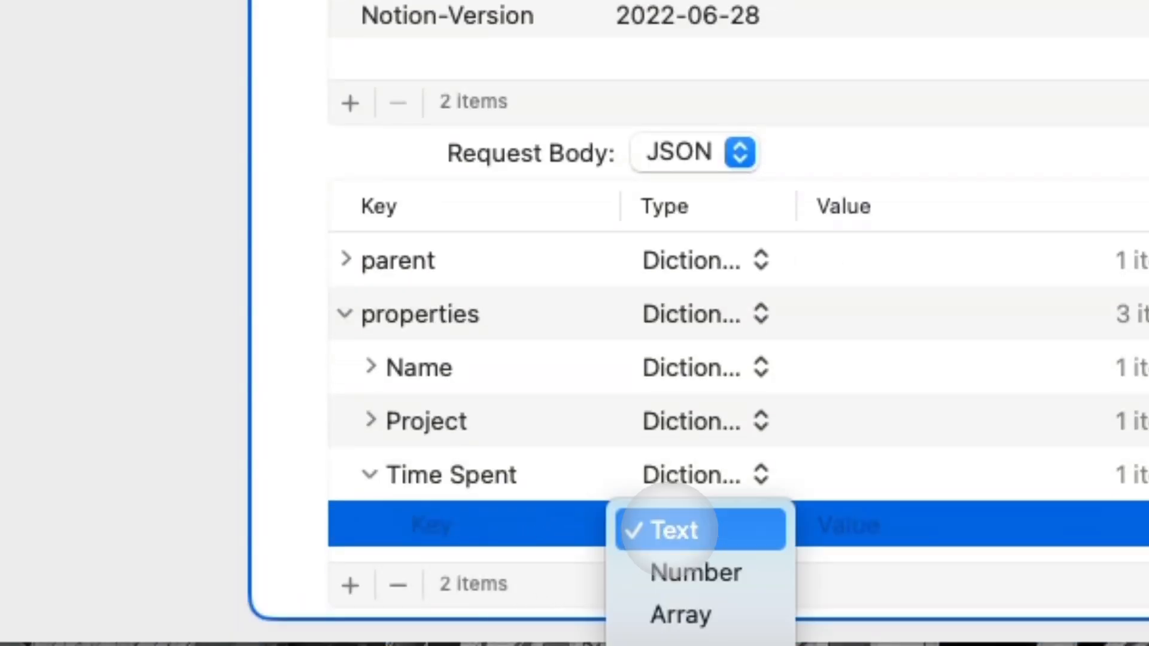
pyautogui.click(703, 639)
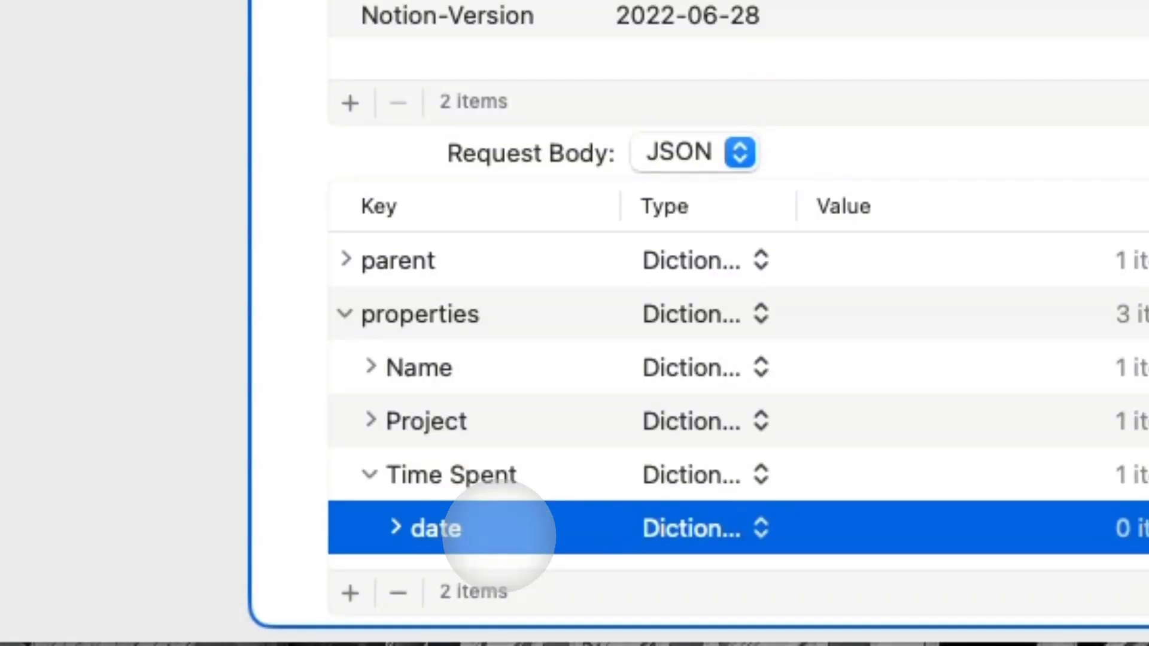
# Add a Text field named 'start' inside the date dictionary.
pyautogui.click(394, 528)
pyautogui.click(350, 592)
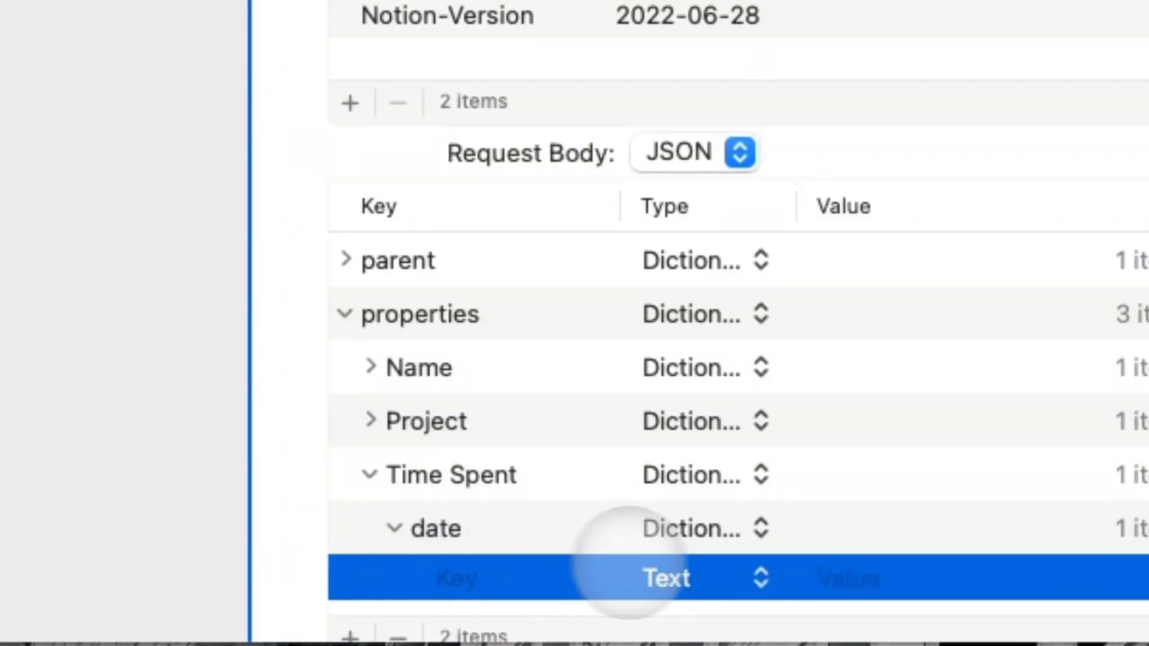
pyautogui.click(513, 575)
pyautogui.write('start')
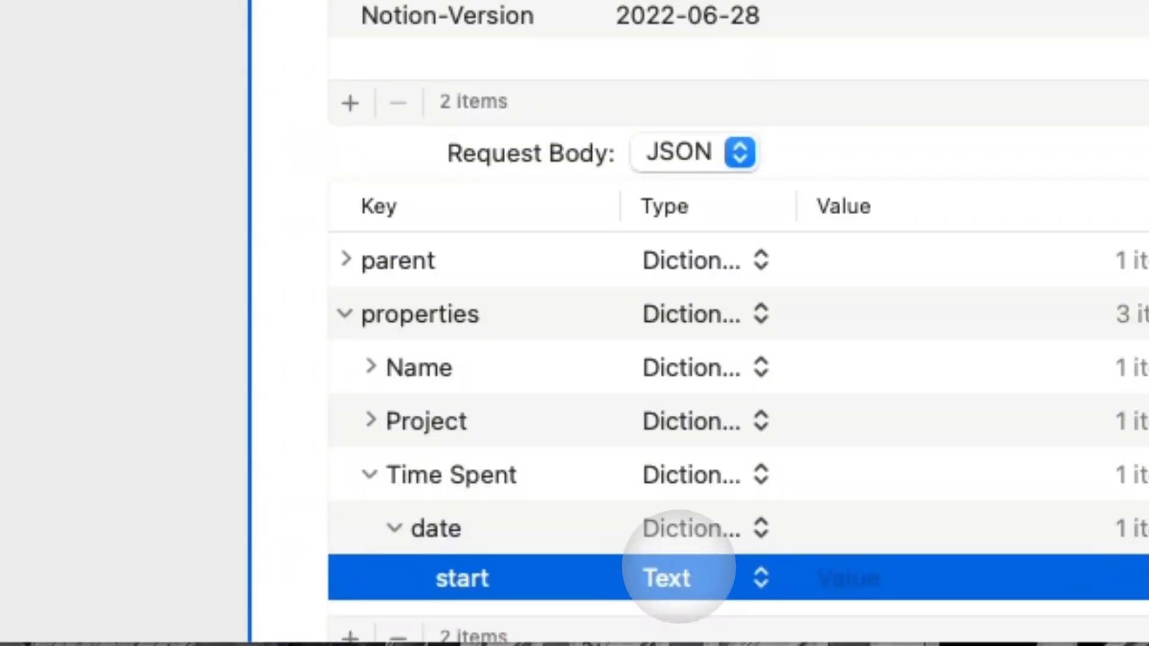
pyautogui.click(709, 577)
pyautogui.click(820, 577)
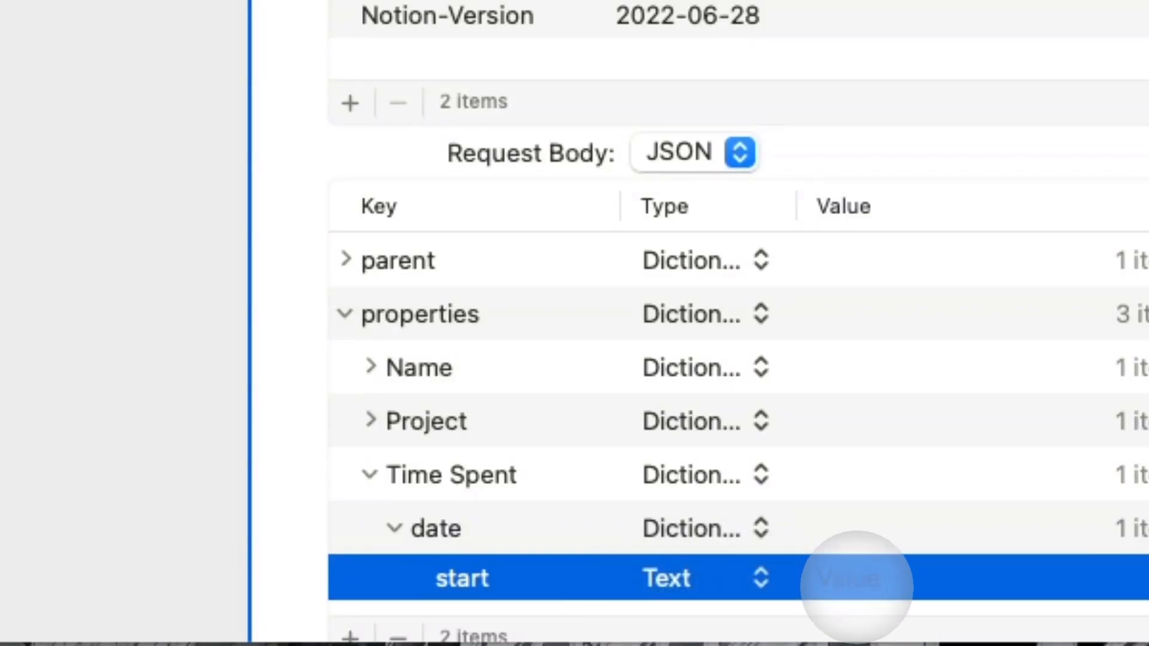
# Set start's value to the Current Date variable formatted as ISO 8601.
pyautogui.click(855, 579)
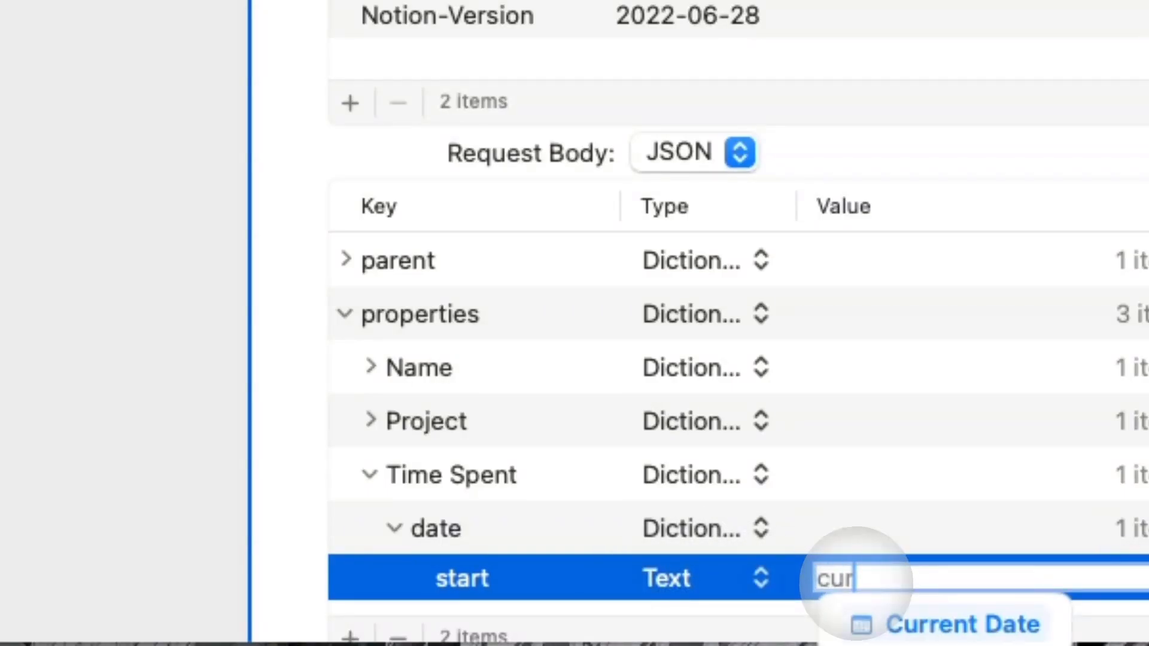
pyautogui.write('cur')
pyautogui.press('Return')
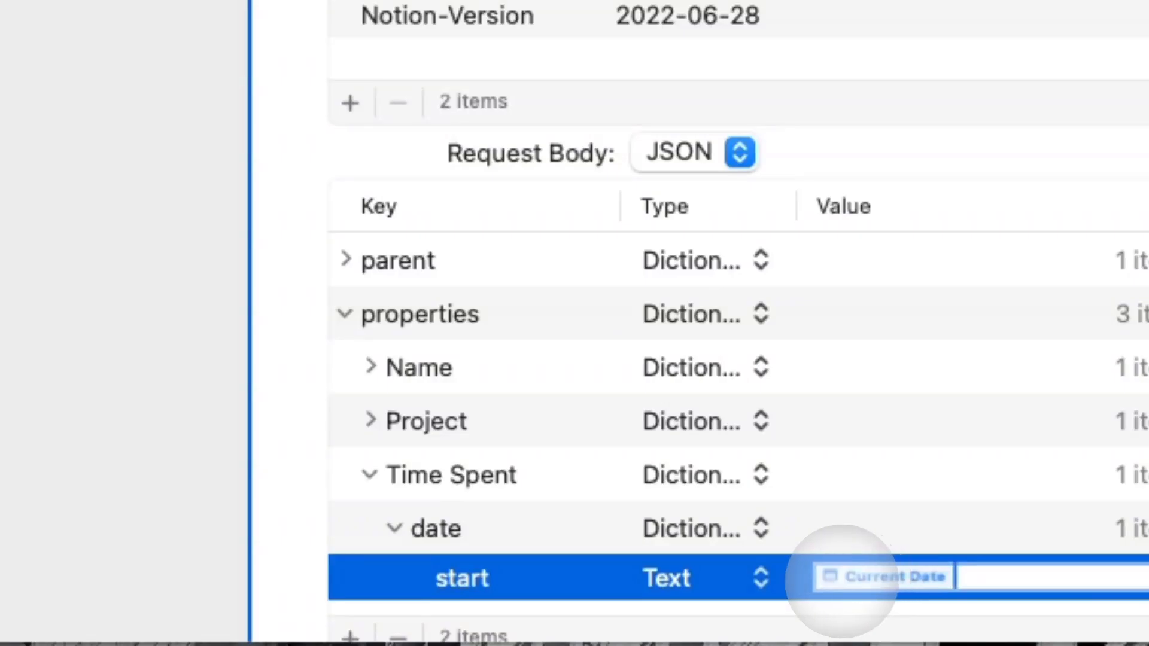
pyautogui.click(886, 576)
pyautogui.click(884, 367)
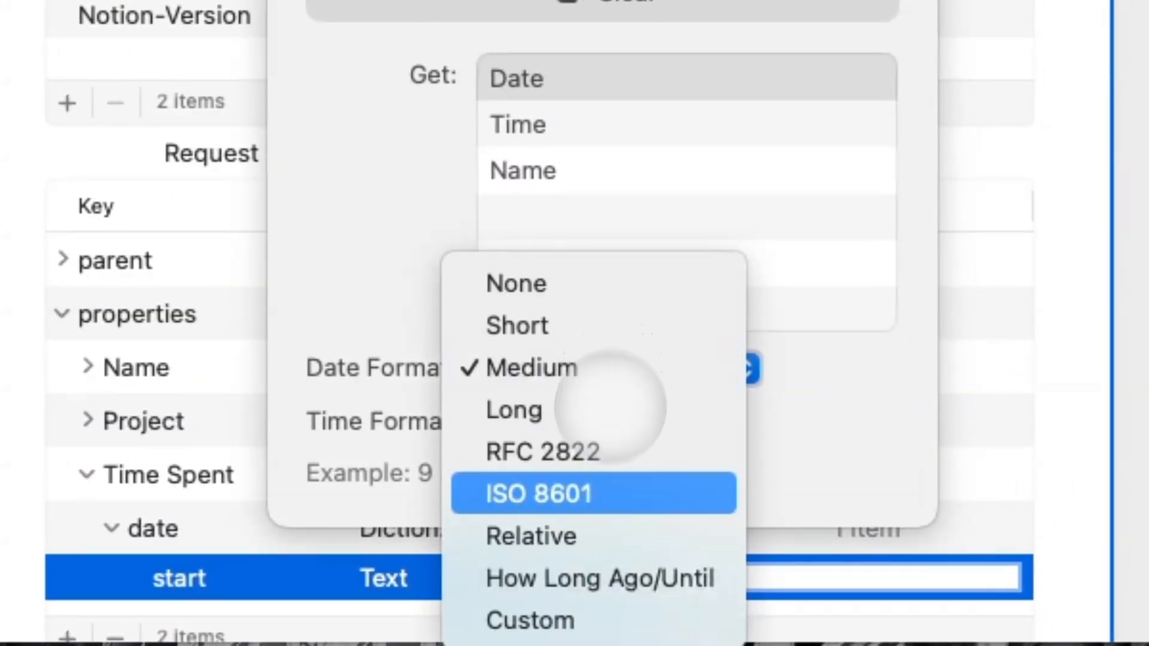
pyautogui.click(592, 493)
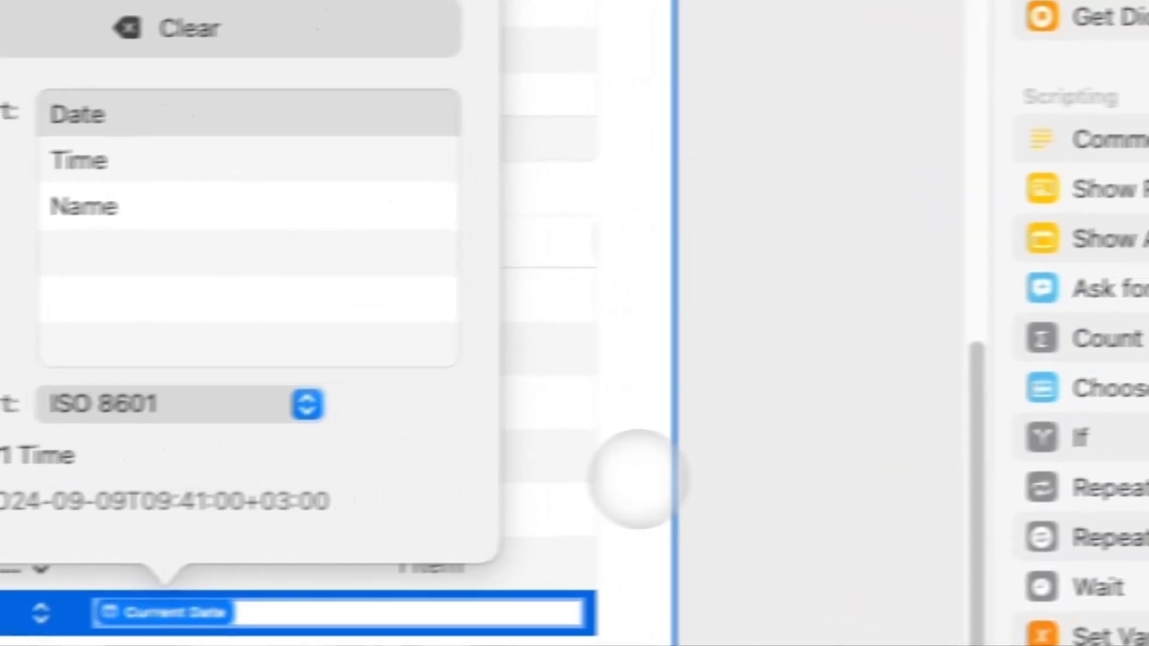
pyautogui.click(704, 440)
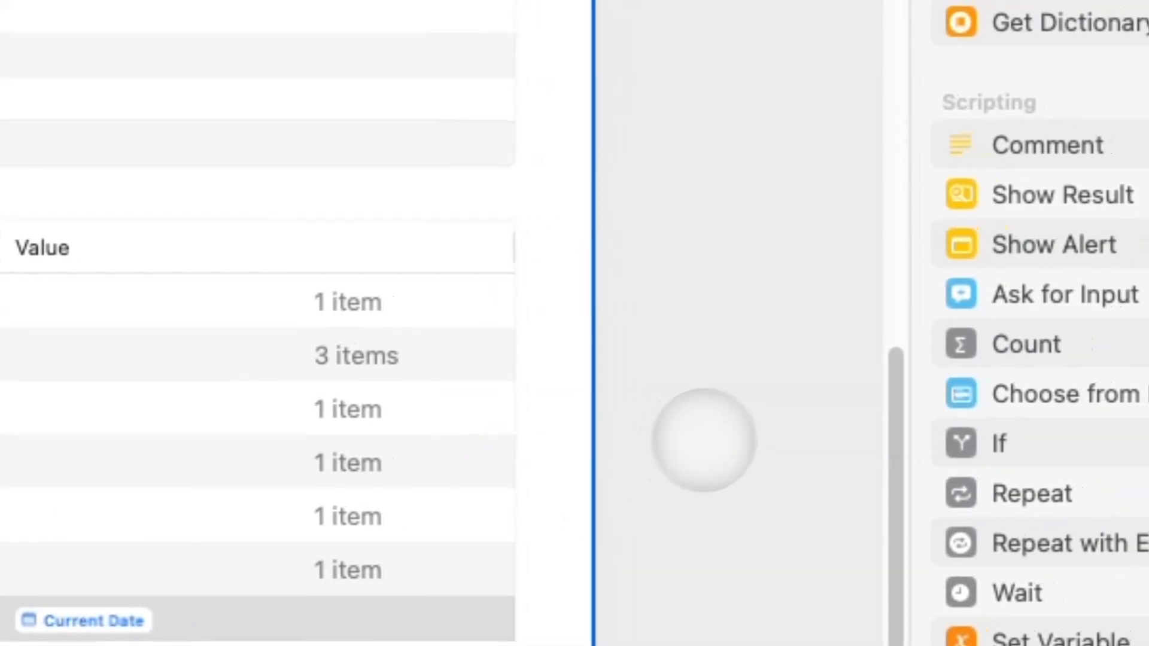
# Collapse the date, Time Spent and properties rows of the request body.
pyautogui.click(712, 433)
pyautogui.scroll(-1, 651, 336)
pyautogui.scroll(4, 637, 434)
pyautogui.scroll(-4, 640, 478)
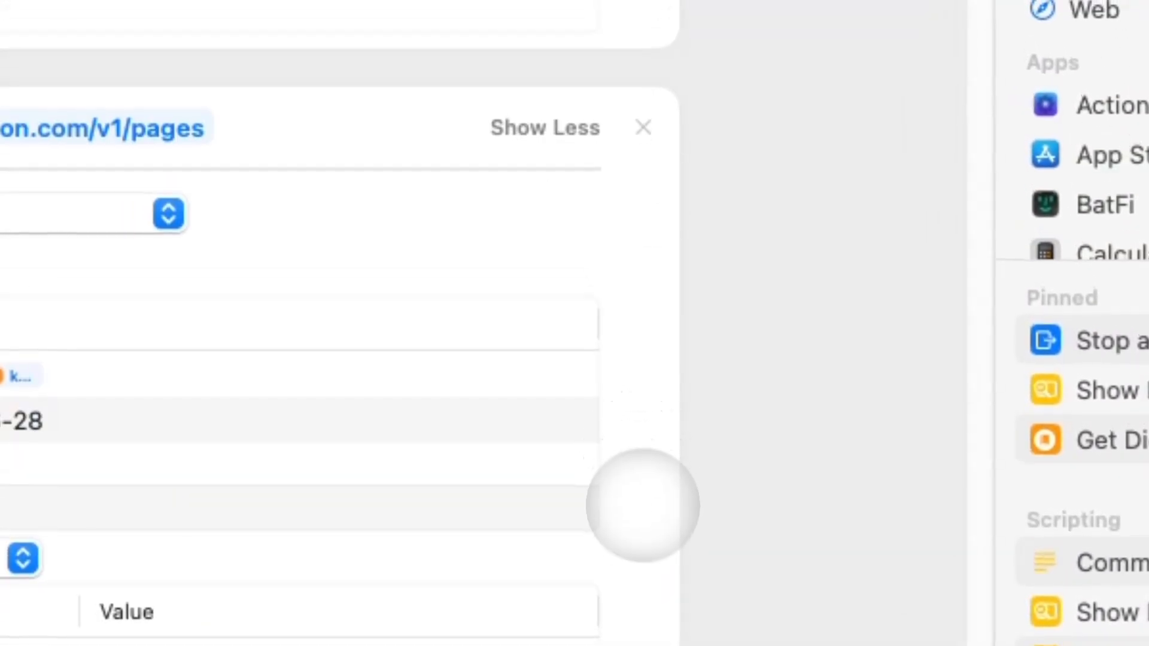
pyautogui.scroll(2, 643, 504)
pyautogui.scroll(-2, 641, 530)
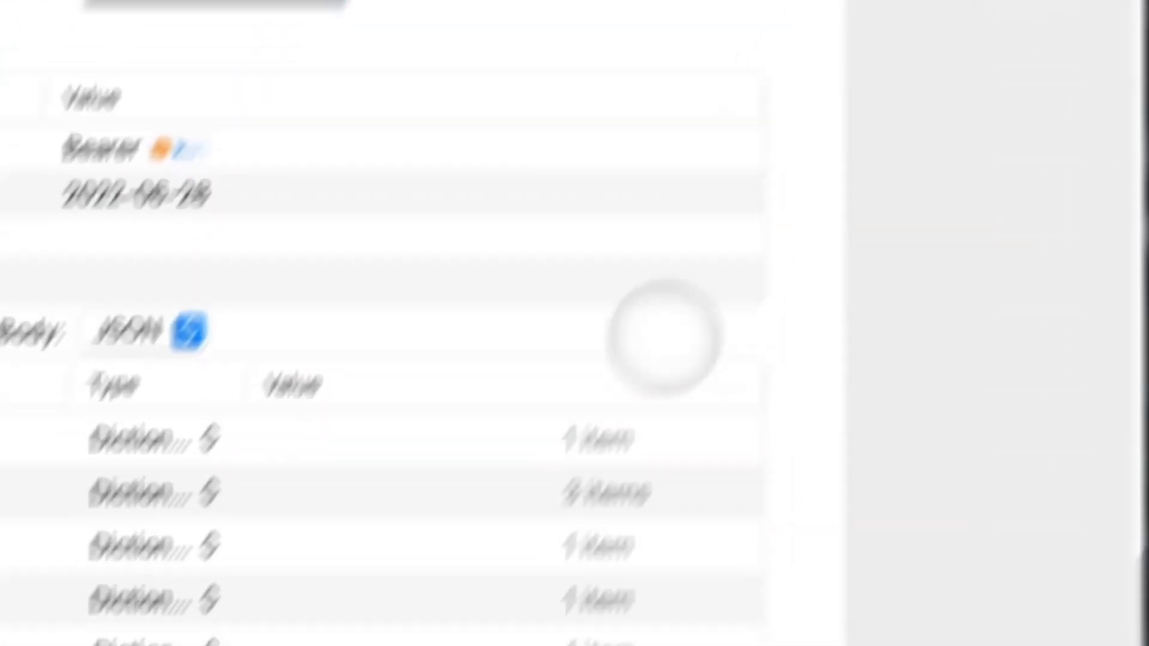
pyautogui.click(403, 471)
pyautogui.click(408, 466)
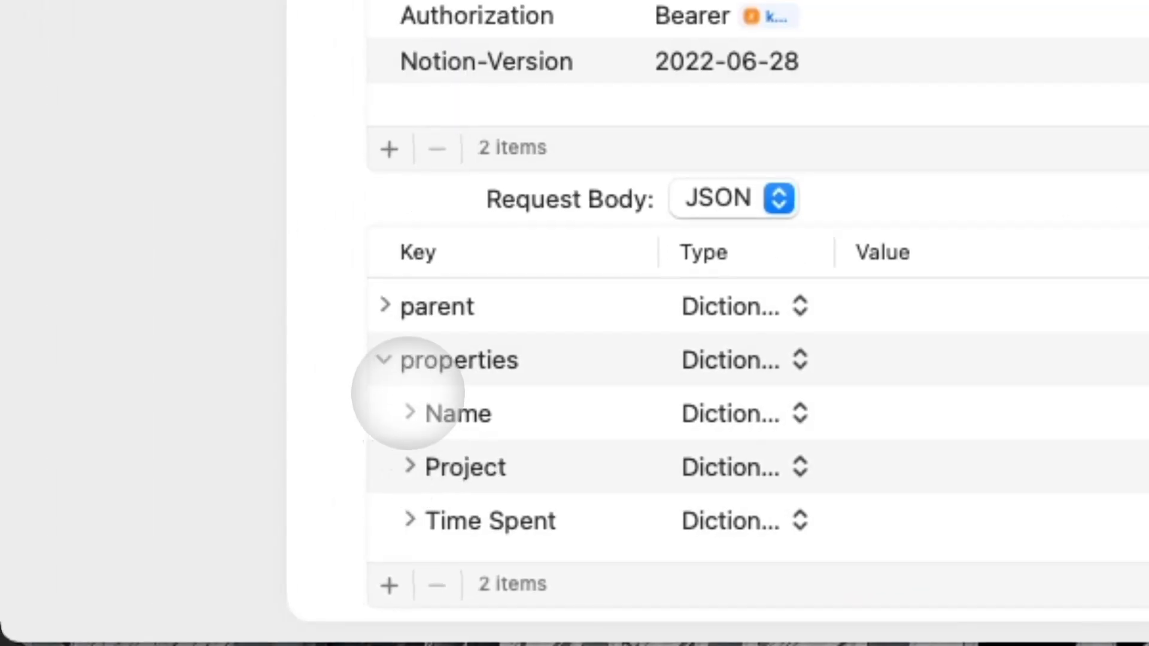
pyautogui.click(384, 360)
pyautogui.scroll(10, 646, 113)
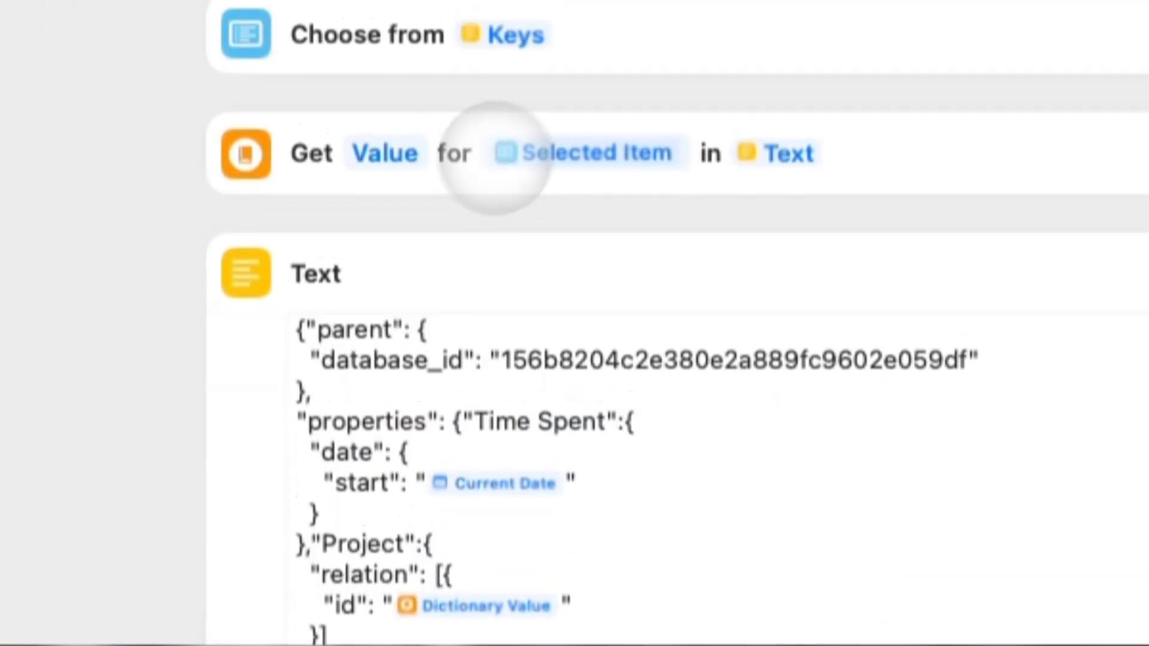
pyautogui.scroll(-5, 580, 161)
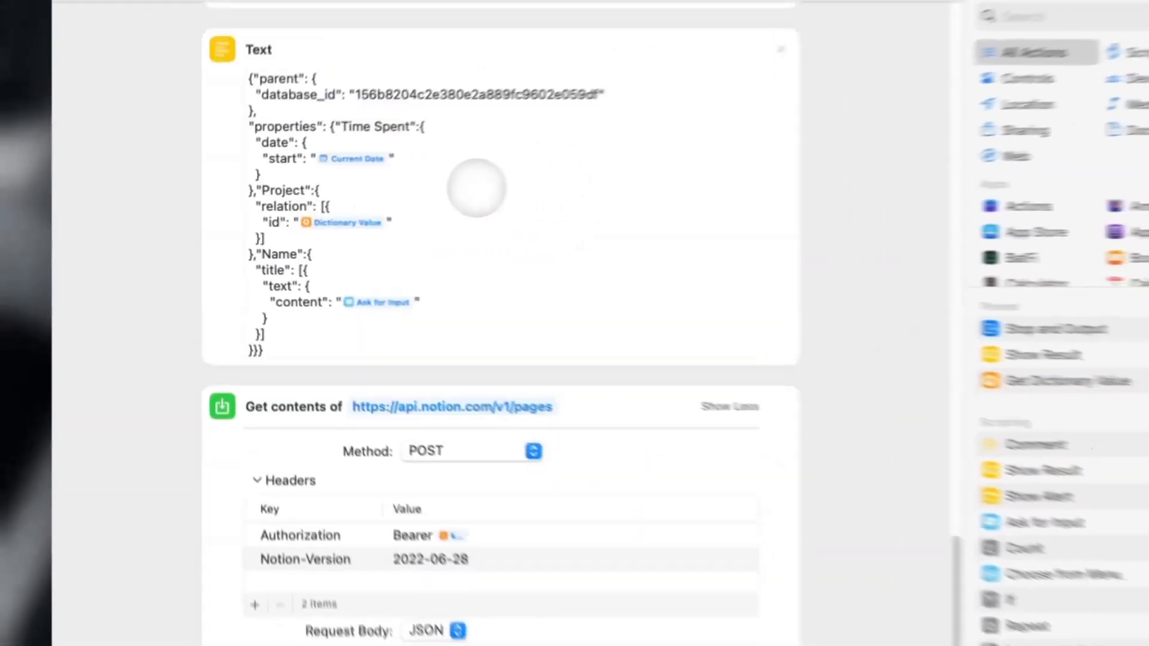
pyautogui.scroll(5, 477, 187)
pyautogui.scroll(-4, 402, 275)
pyautogui.scroll(-3, 418, 443)
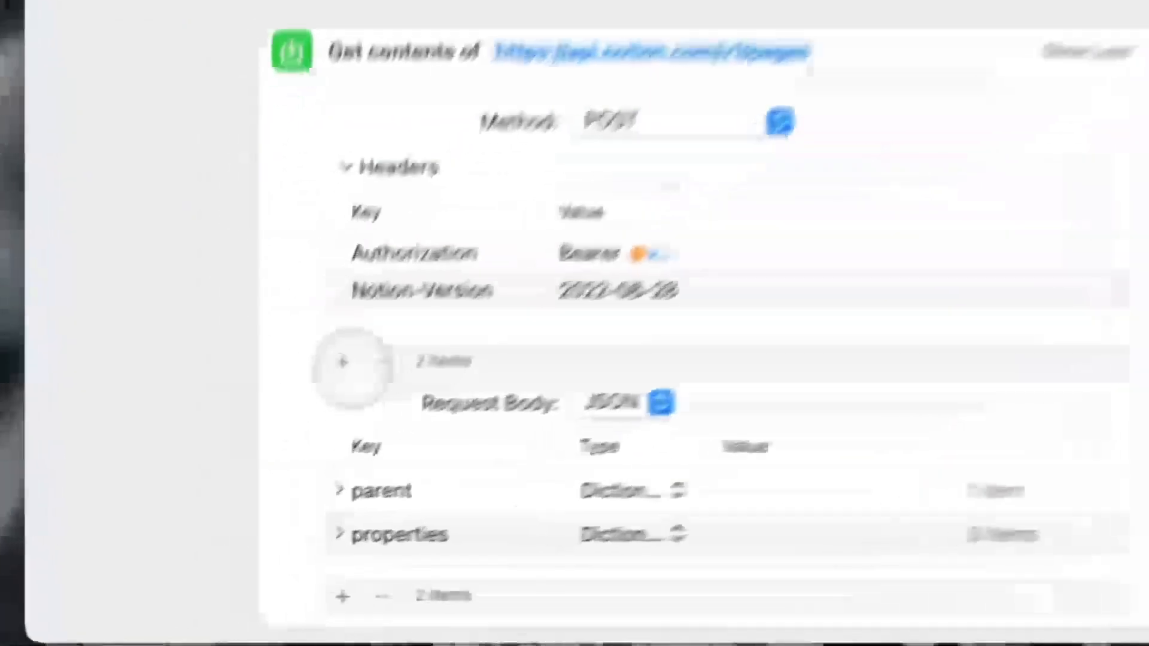
# Add a third header, Content-Type, with value application/json.
pyautogui.click(245, 494)
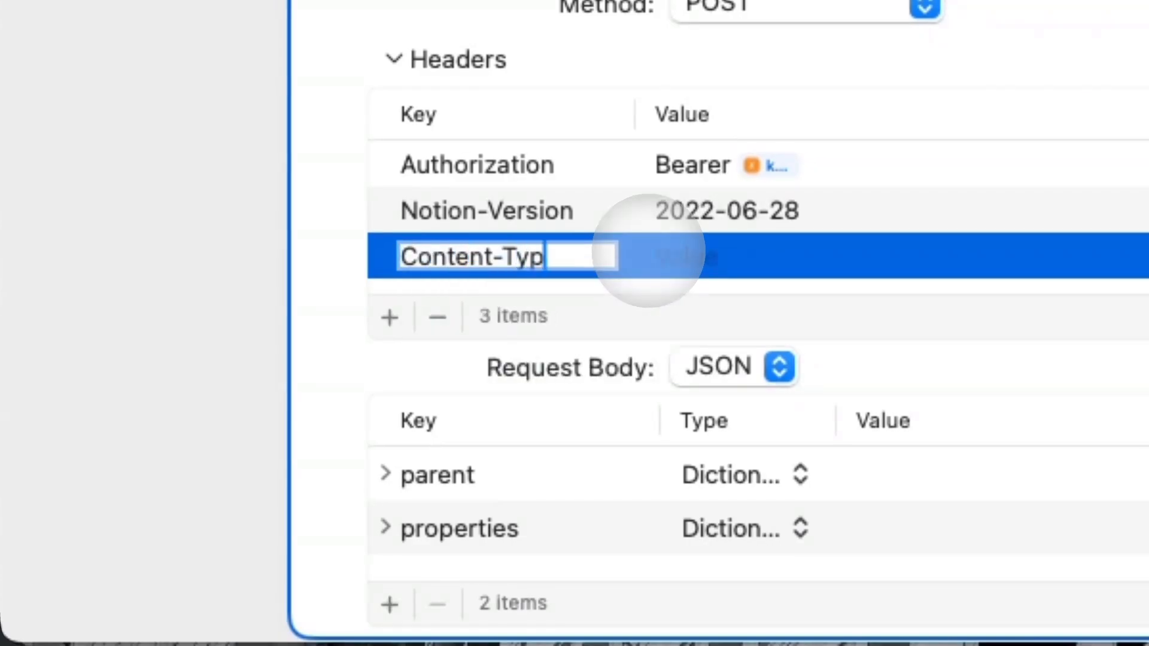
pyautogui.click(688, 252)
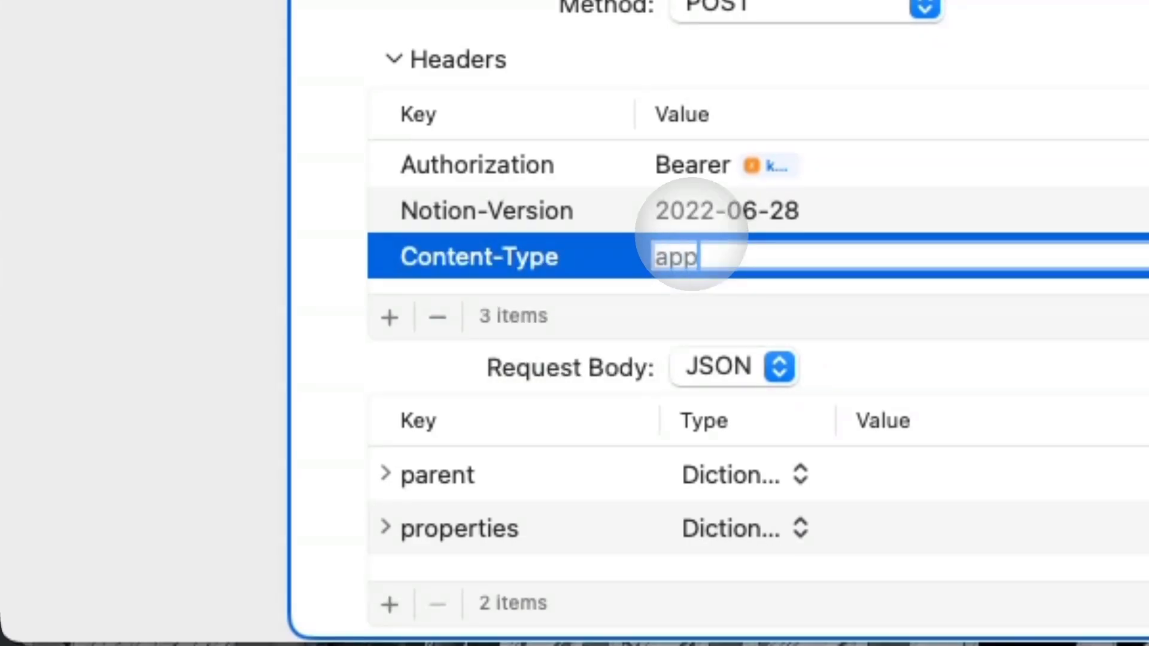
pyautogui.write('applicatoin')
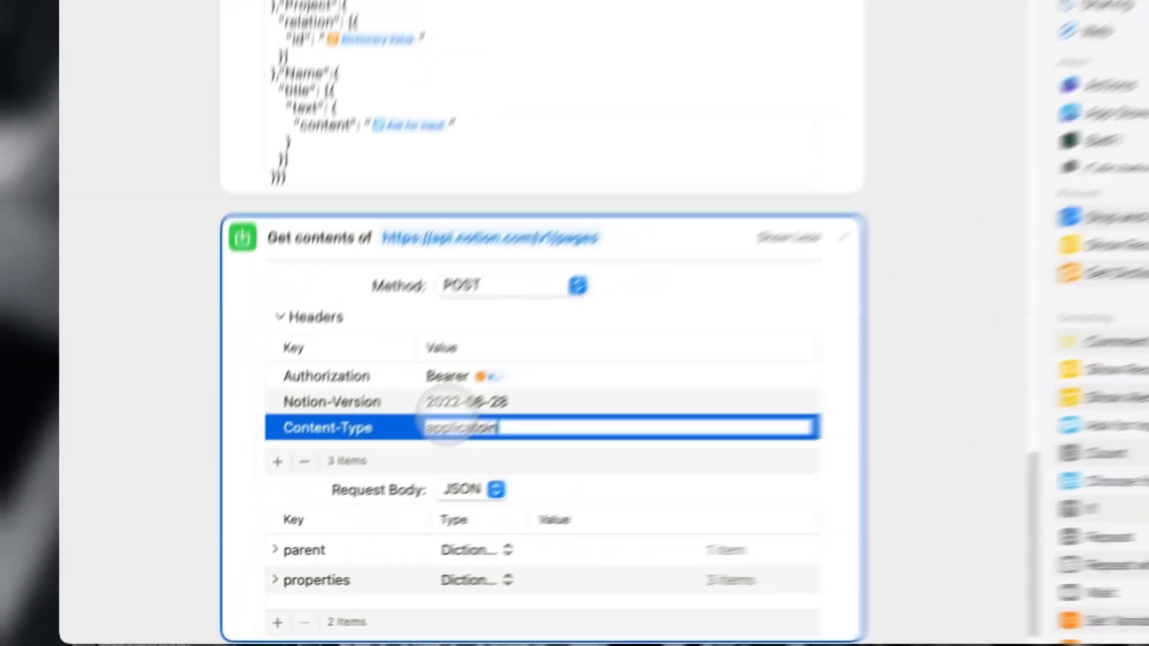
pyautogui.press('BackSpace')
pyautogui.press('BackSpace')
pyautogui.press('BackSpace')
pyautogui.write('ion/json')
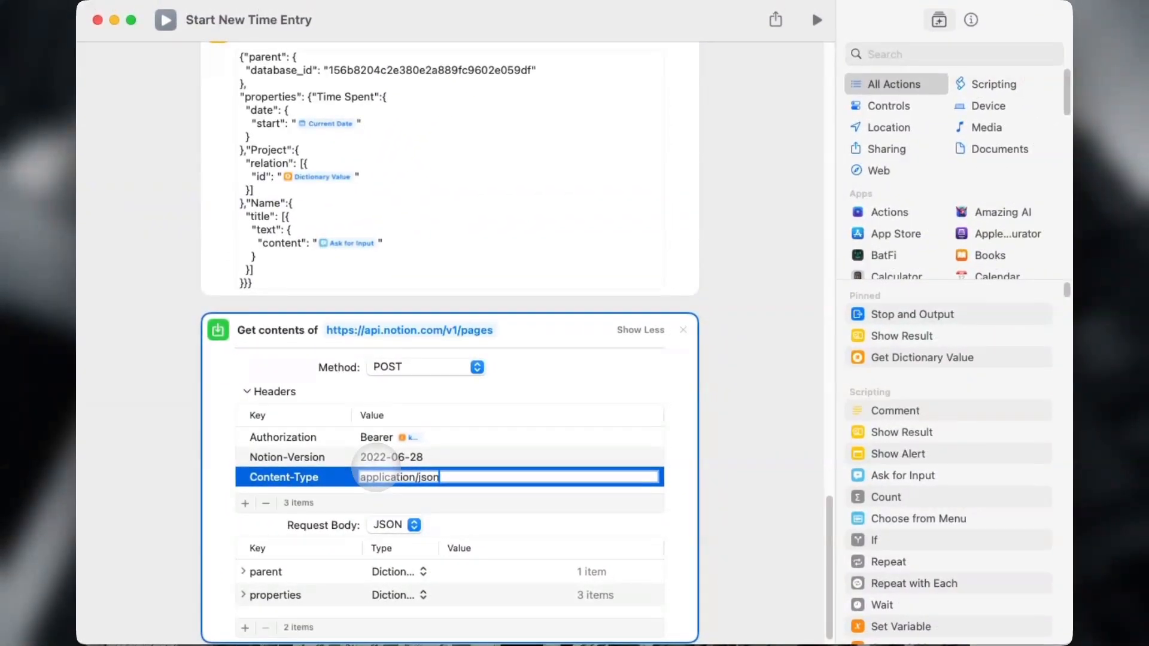
# Try a File request body using the Text JSON, then set the body back to JSON.
pyautogui.click(400, 525)
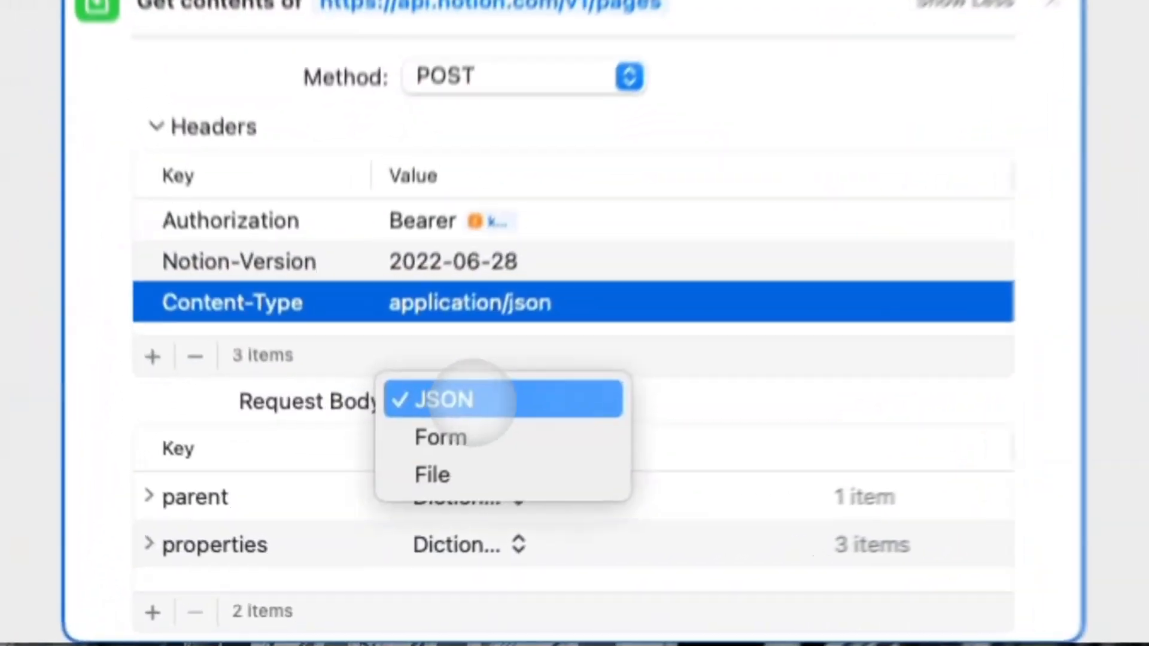
pyautogui.click(402, 560)
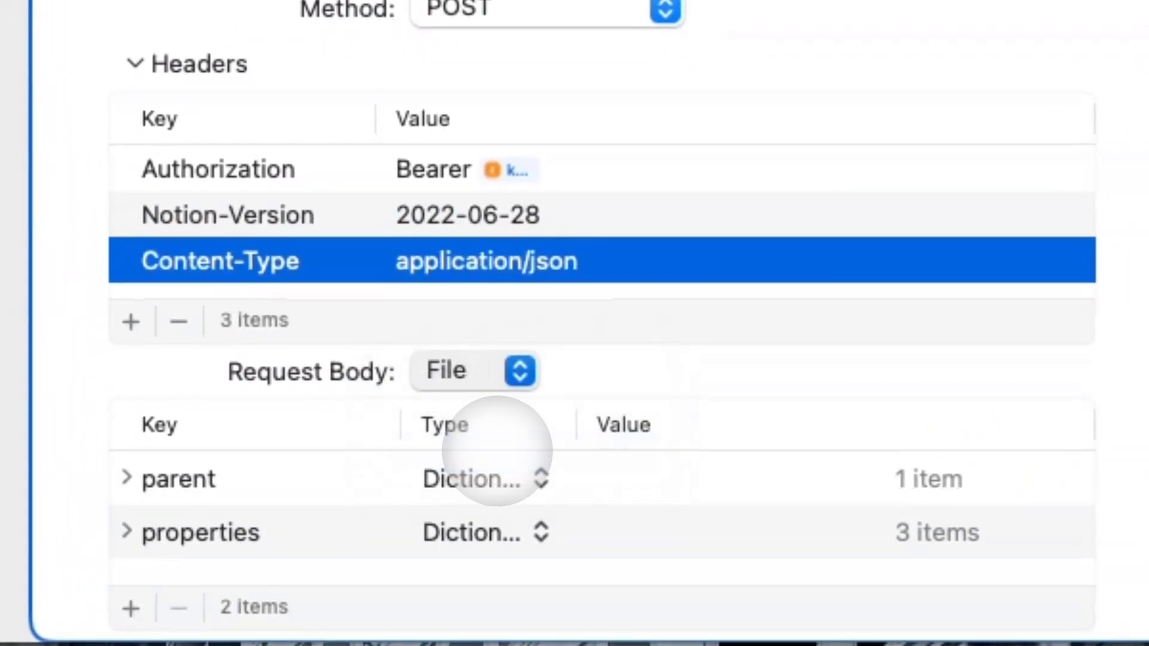
pyautogui.click(516, 580)
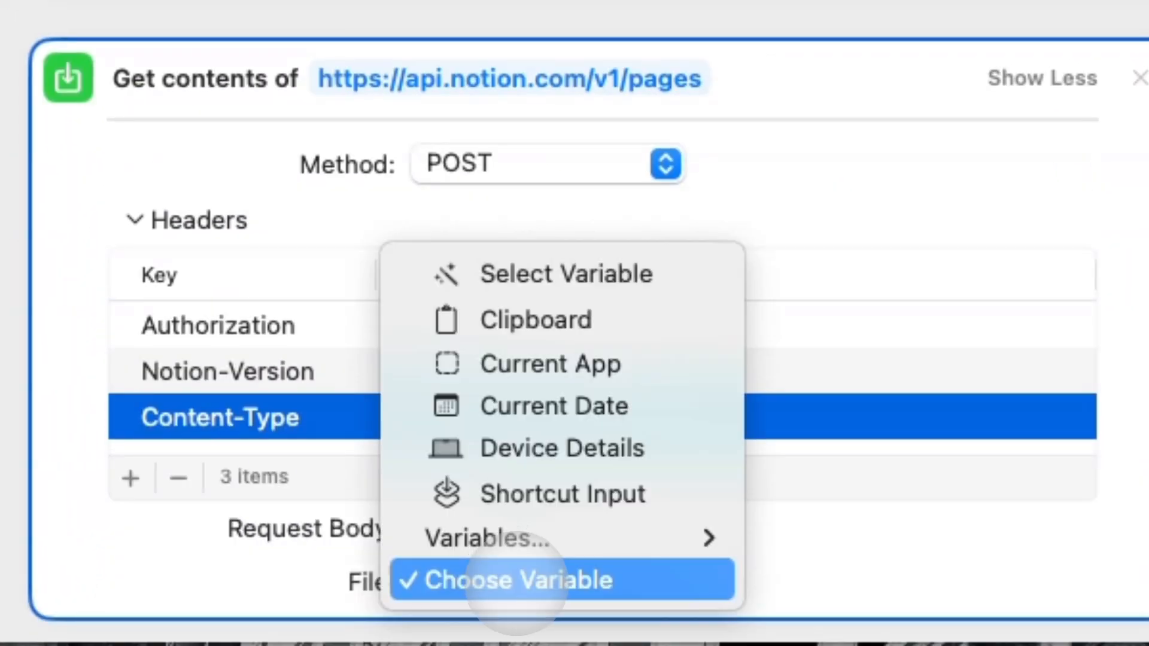
pyautogui.moveTo(718, 541)
pyautogui.click(753, 545)
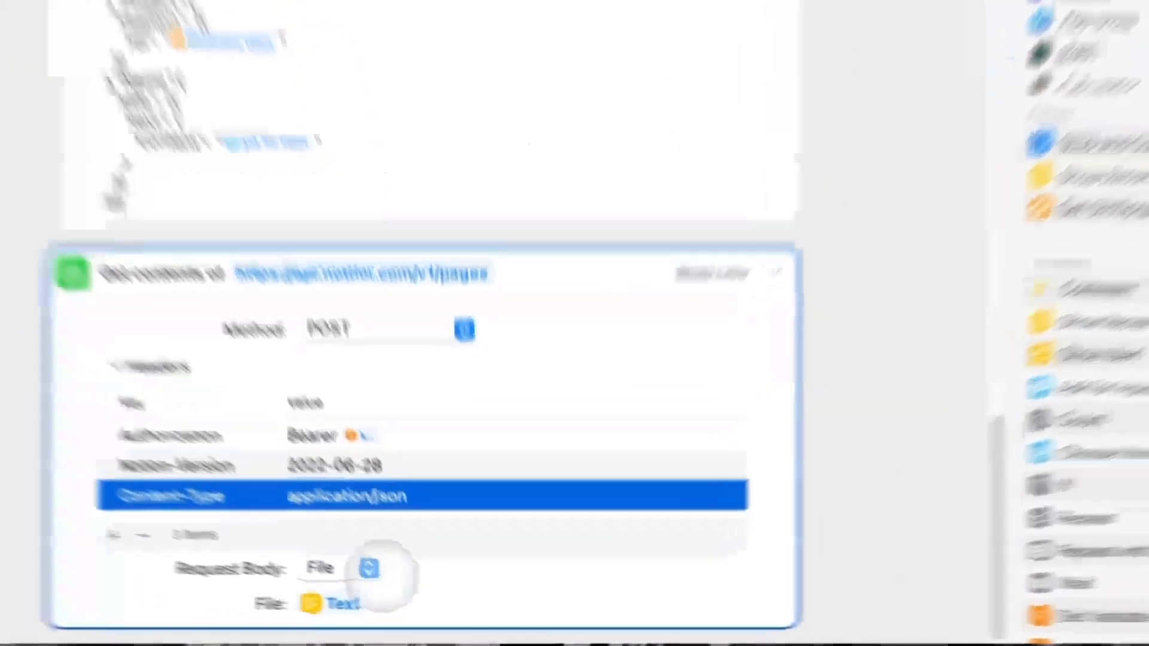
pyautogui.click(399, 594)
pyautogui.click(392, 558)
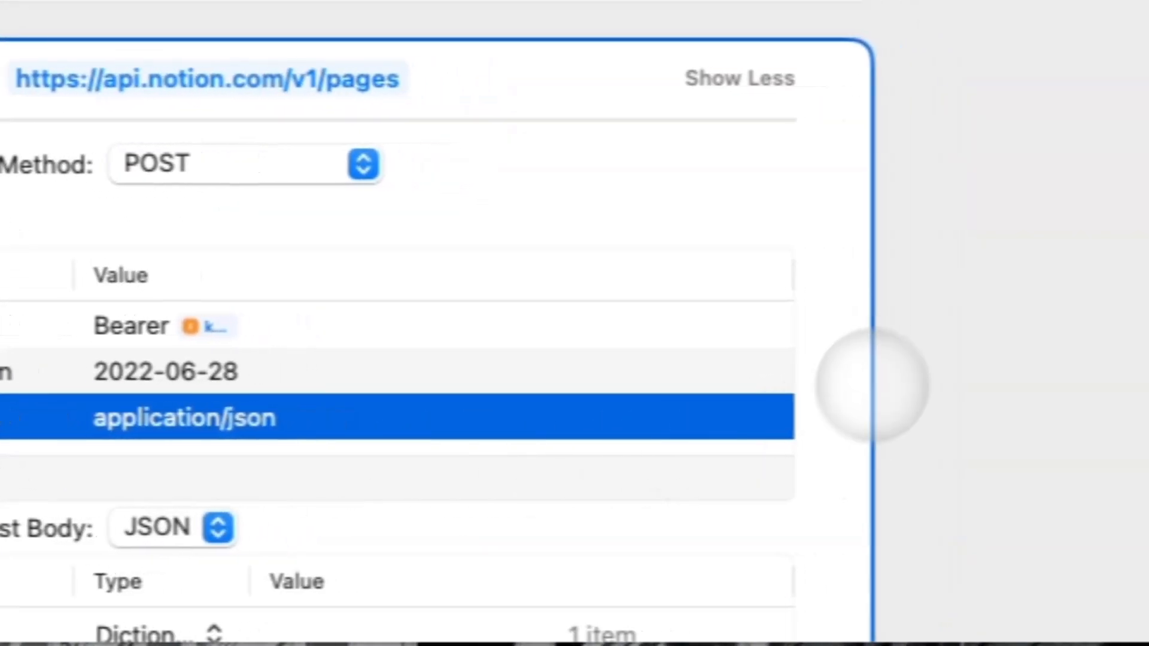
pyautogui.scroll(-3, 862, 374)
pyautogui.click(208, 267)
pyautogui.scroll(3, 207, 266)
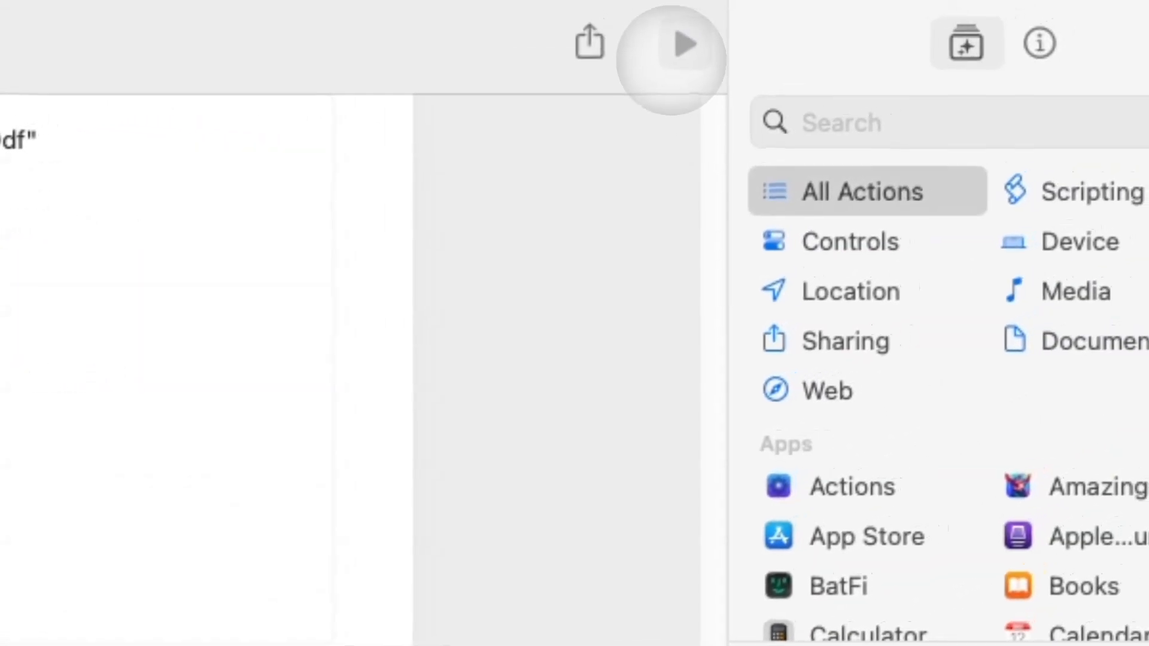
# Test-run the shortcut with title 'New Time Entry' and allow access to api.notion.com.
pyautogui.click(685, 44)
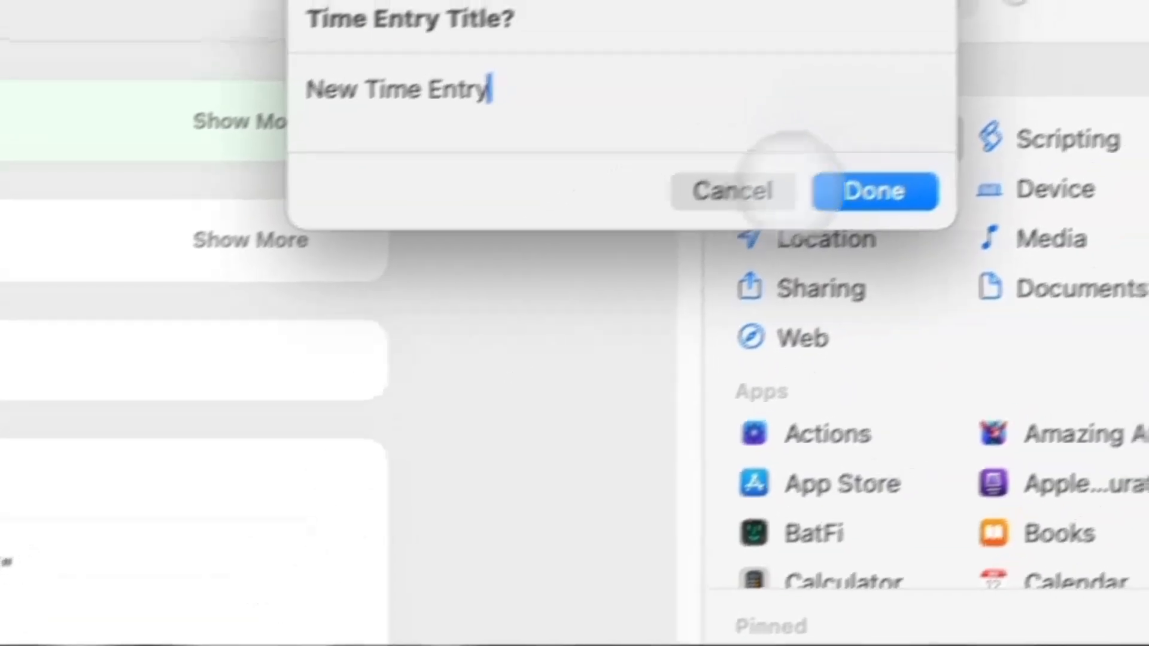
pyautogui.click(904, 174)
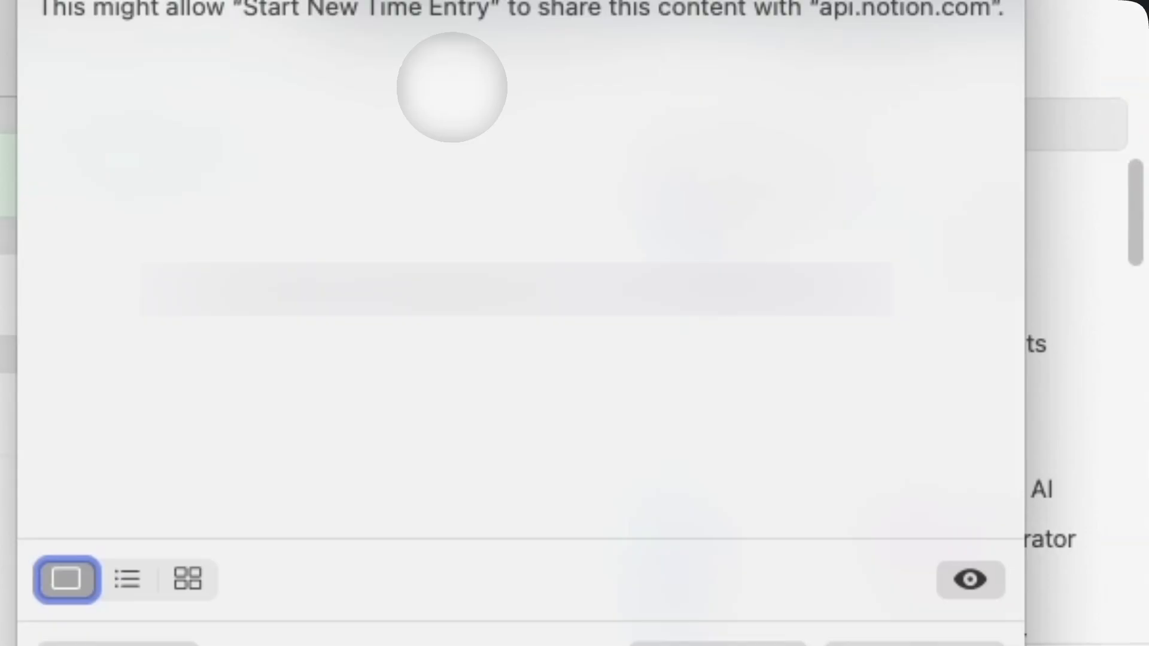
pyautogui.click(914, 645)
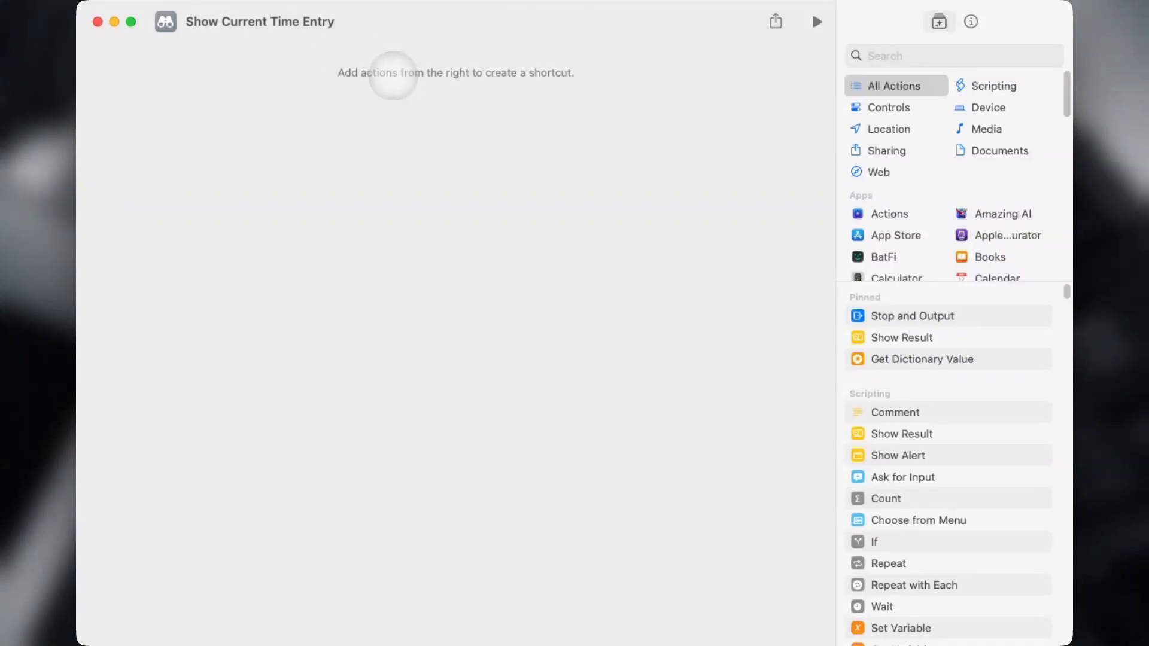
# Add a Get Value action looking up the Notion key, stored as variable 'key'; remove the empty Comment.
pyautogui.click(954, 53)
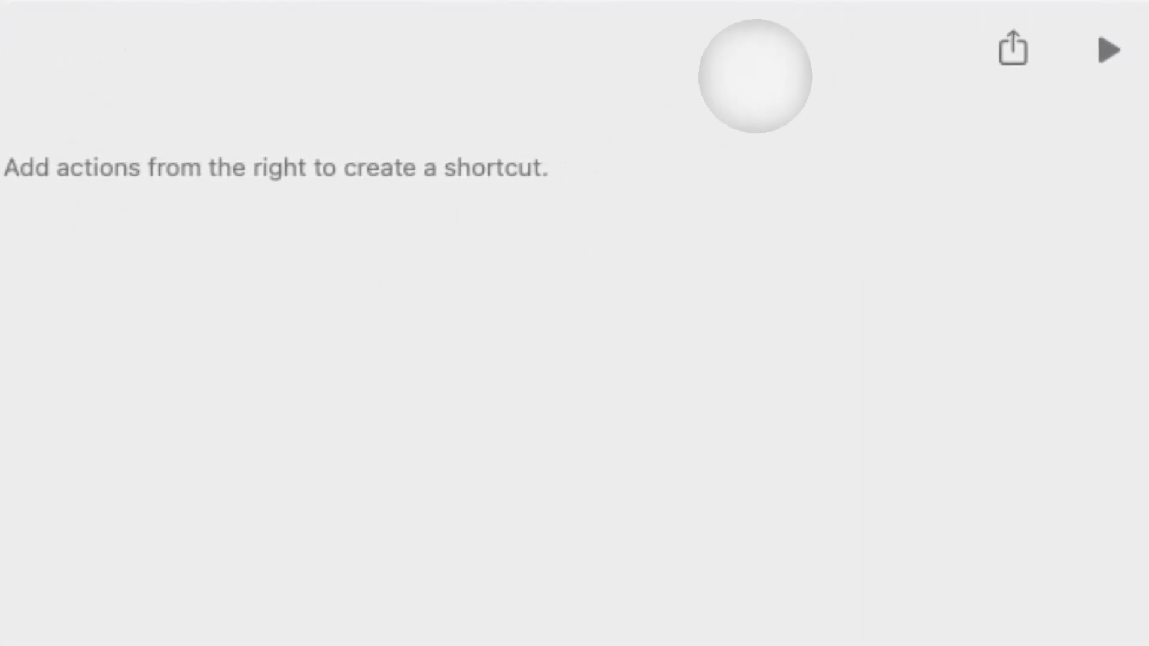
pyautogui.write('get value')
pyautogui.doubleClick(877, 213)
pyautogui.click(294, 169)
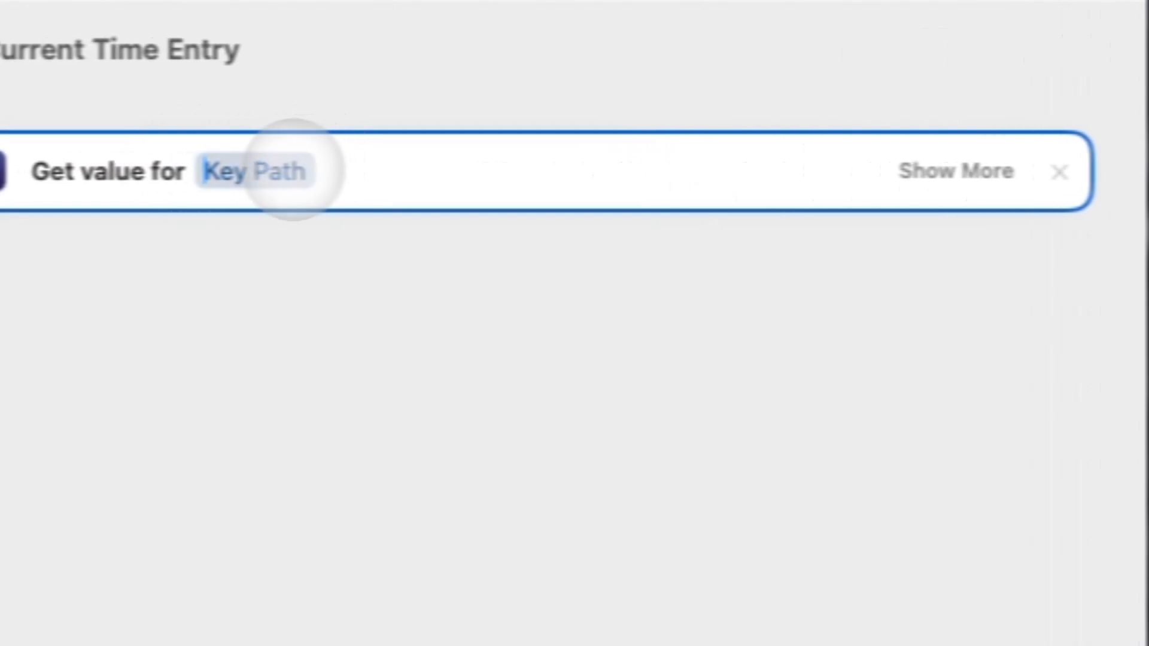
pyautogui.write('NotionAPI')
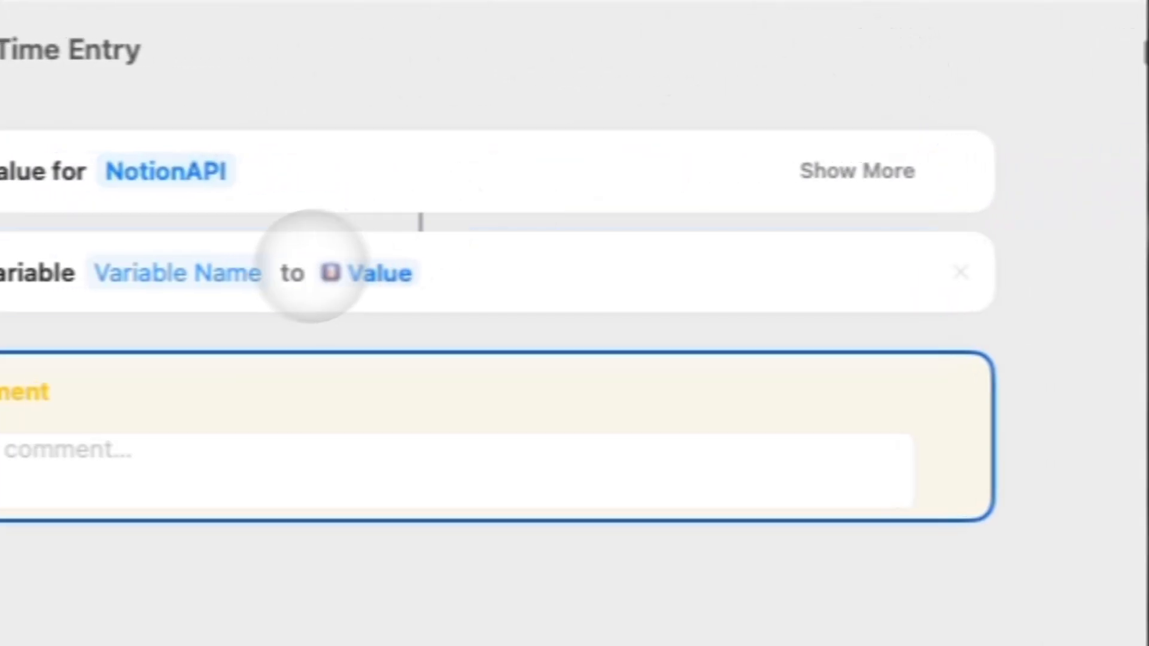
pyautogui.click(1010, 392)
pyautogui.click(204, 273)
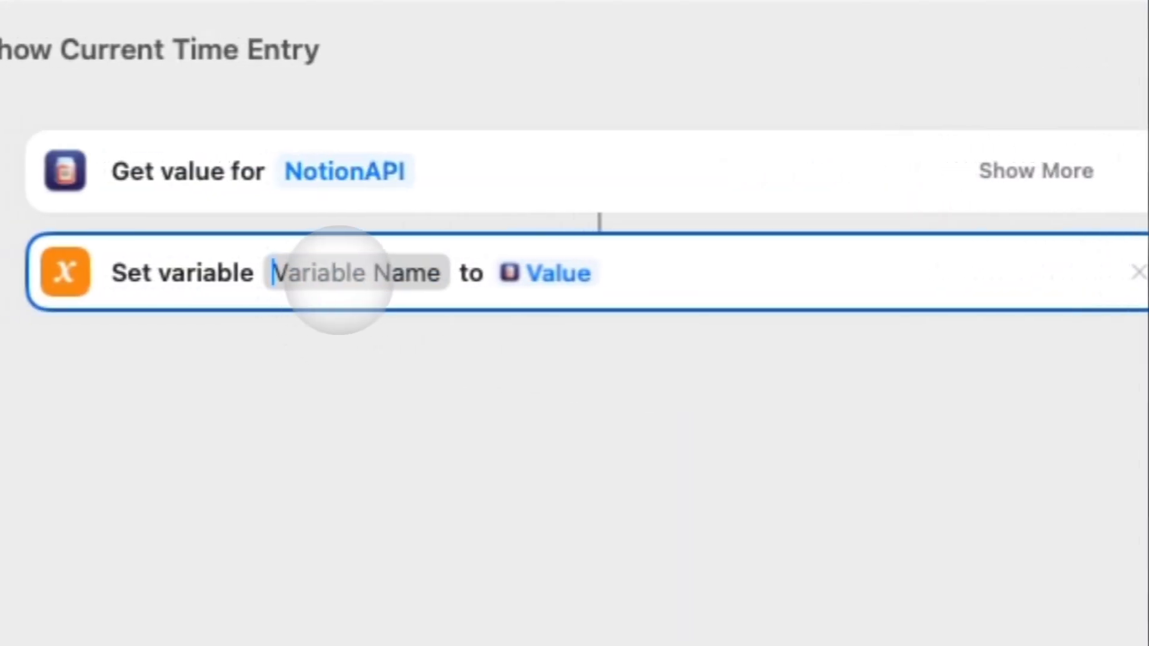
pyautogui.write('key')
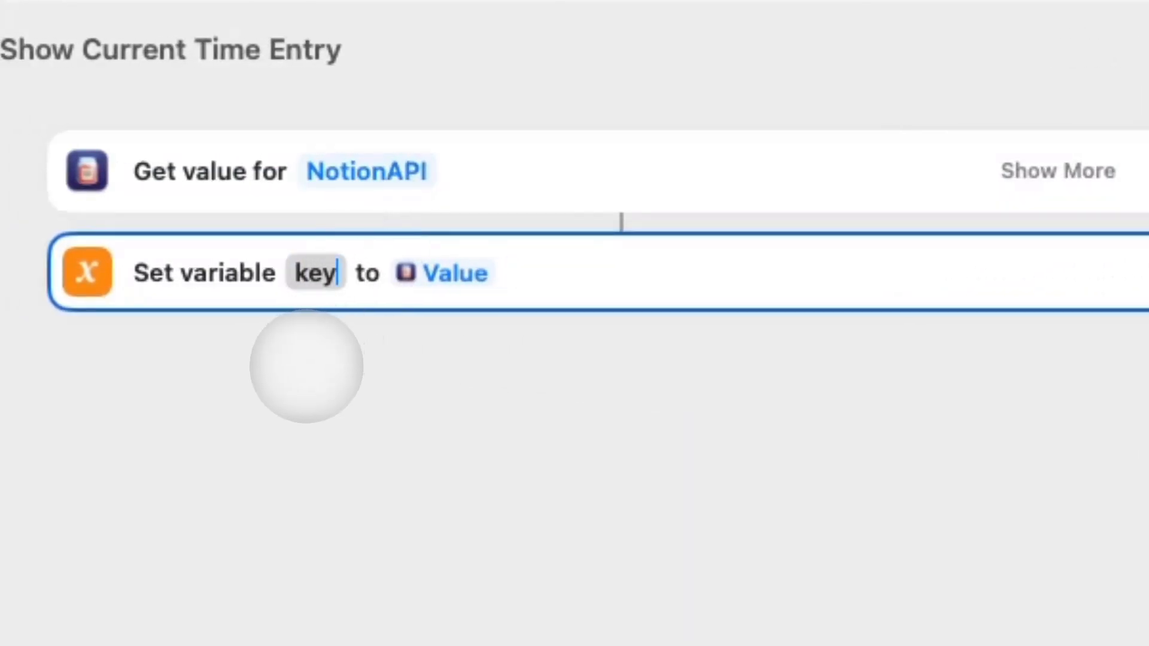
# Add a Get Contents of URL action and clear the prefilled key variable from its URL.
pyautogui.tripleClick(807, 124)
pyautogui.press('BackSpace')
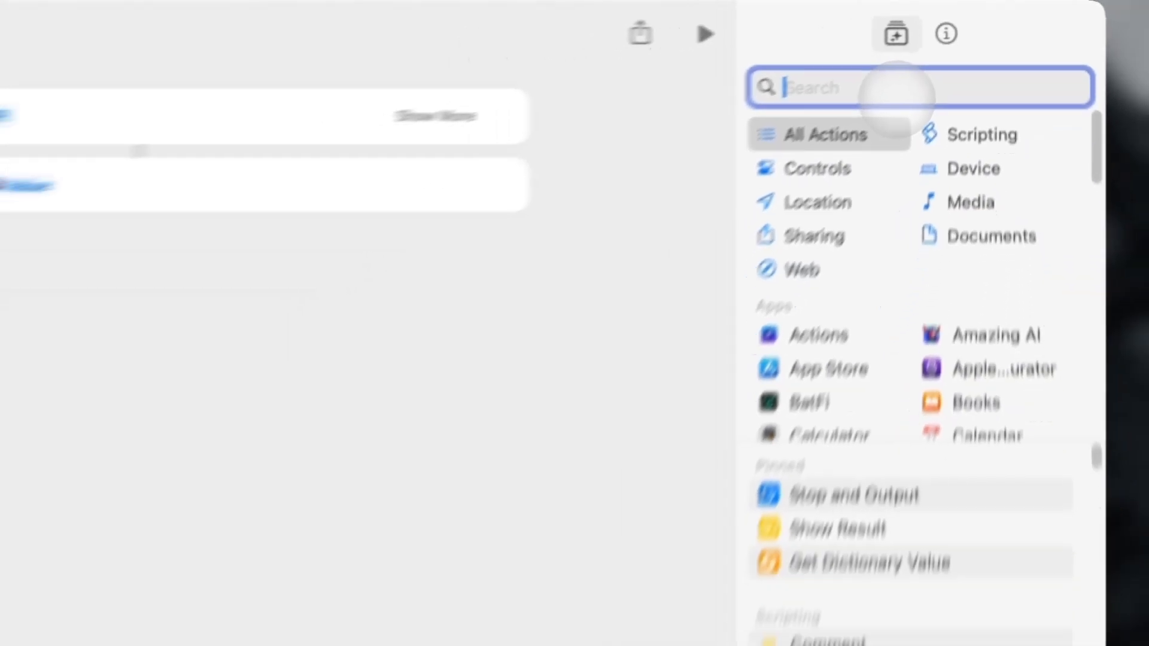
pyautogui.write('get con')
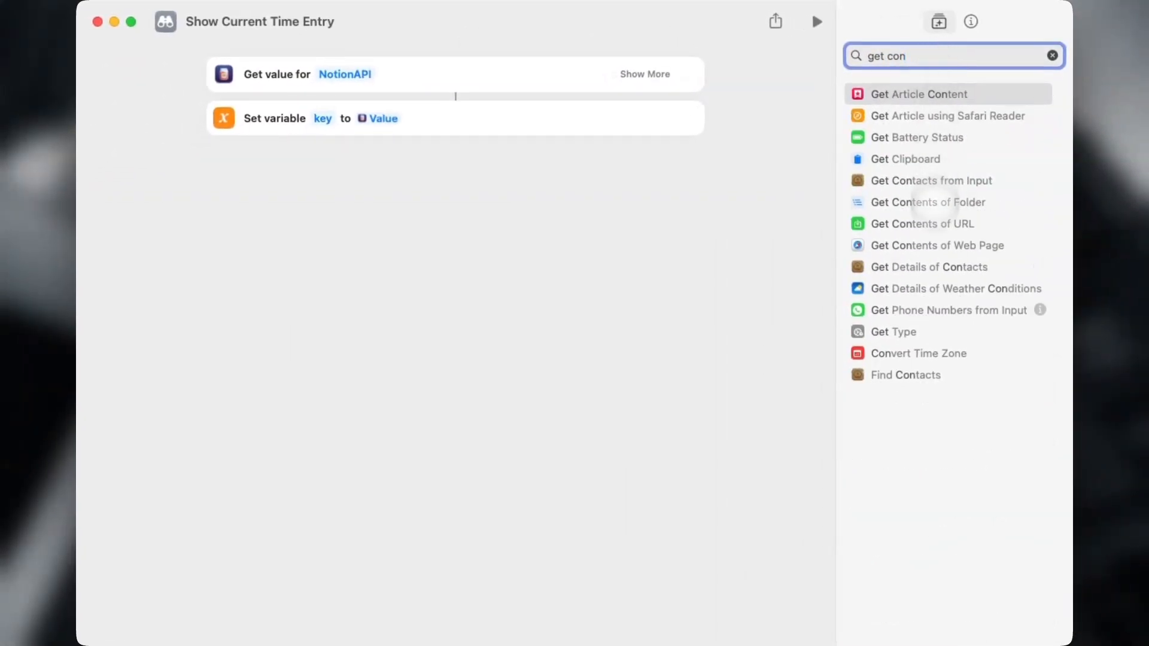
pyautogui.doubleClick(920, 225)
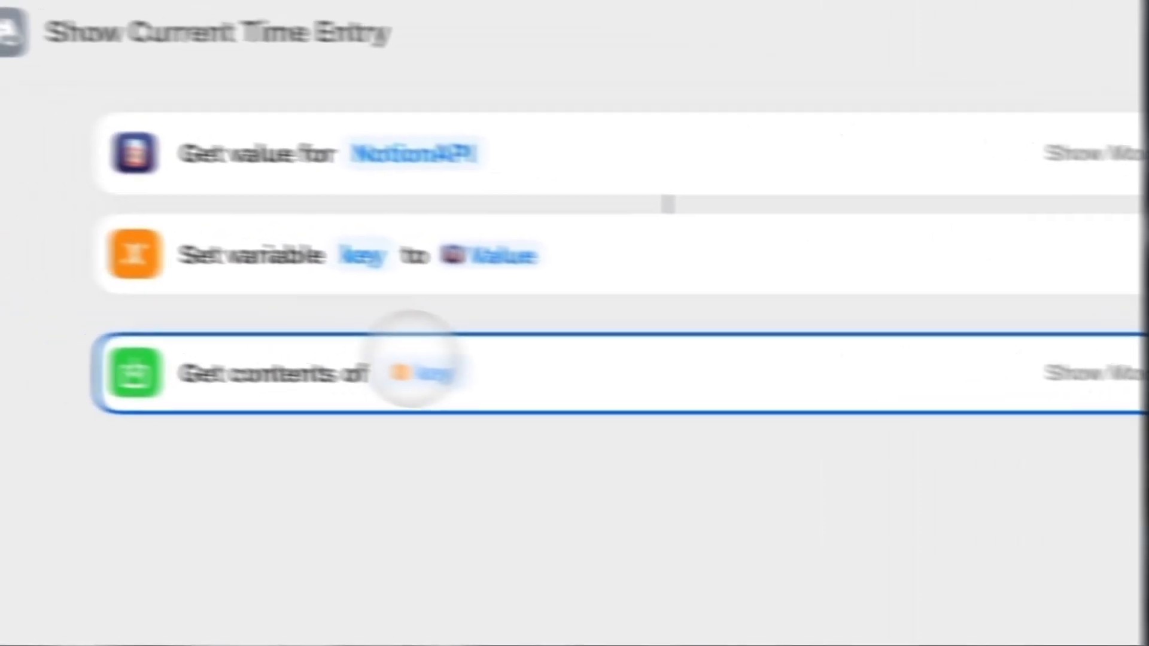
pyautogui.click(420, 370)
pyautogui.click(527, 3)
# Enter the Notion database query URL with the pasted database ID.
pyautogui.click(616, 391)
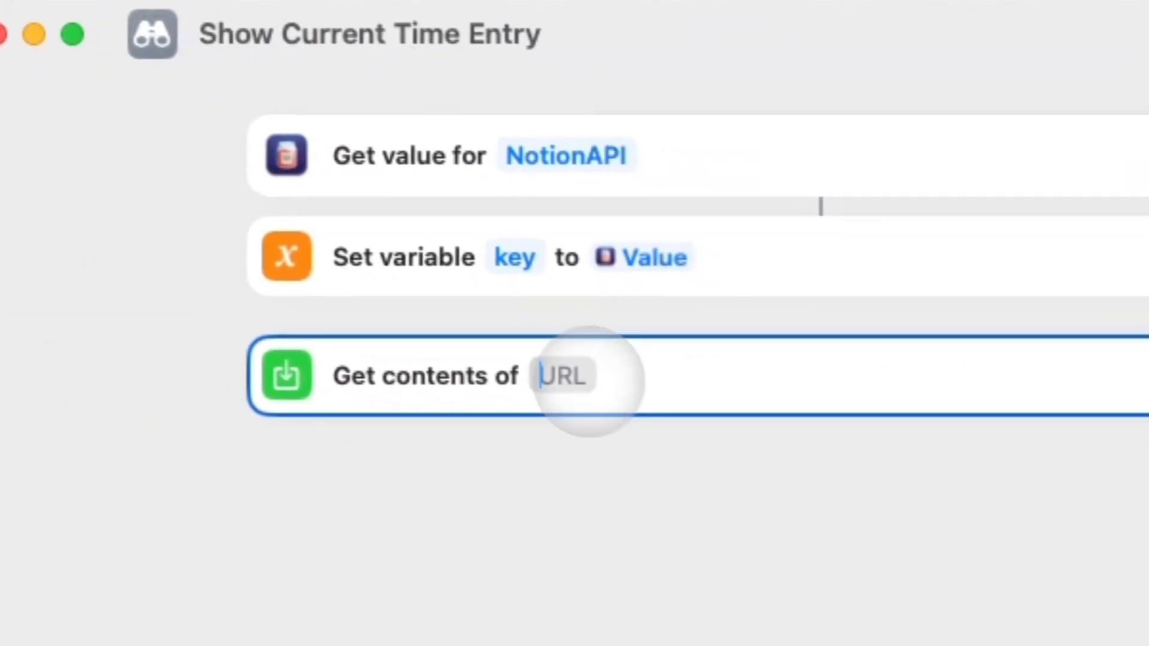
pyautogui.write('ttps')
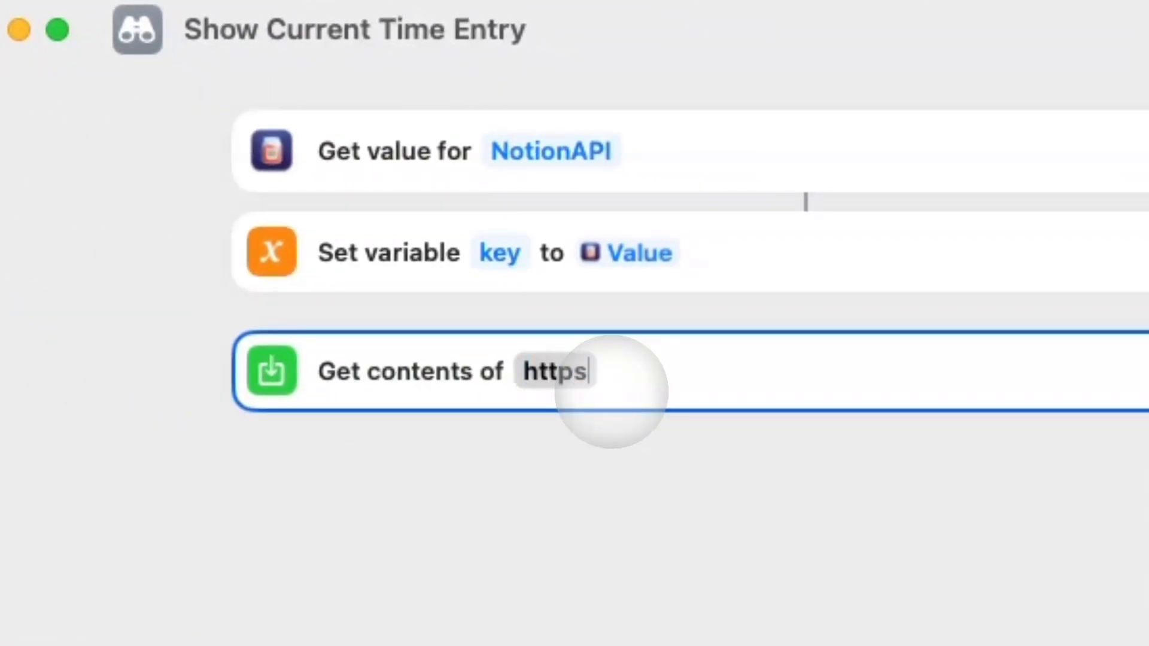
pyautogui.write('://api')
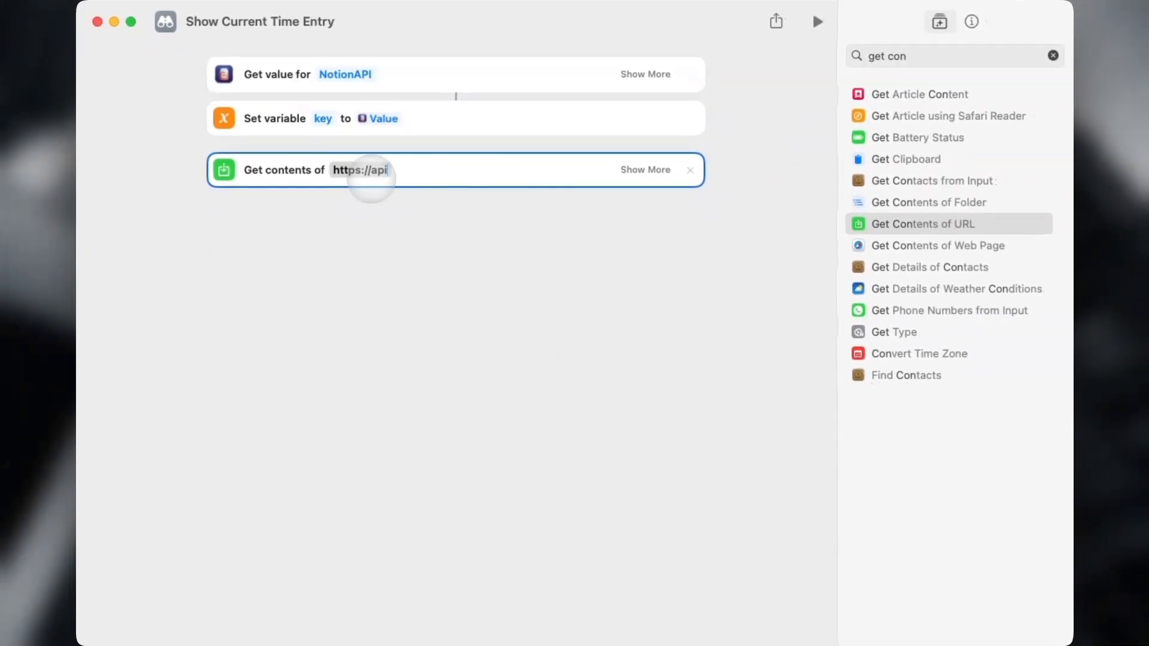
pyautogui.write('.no')
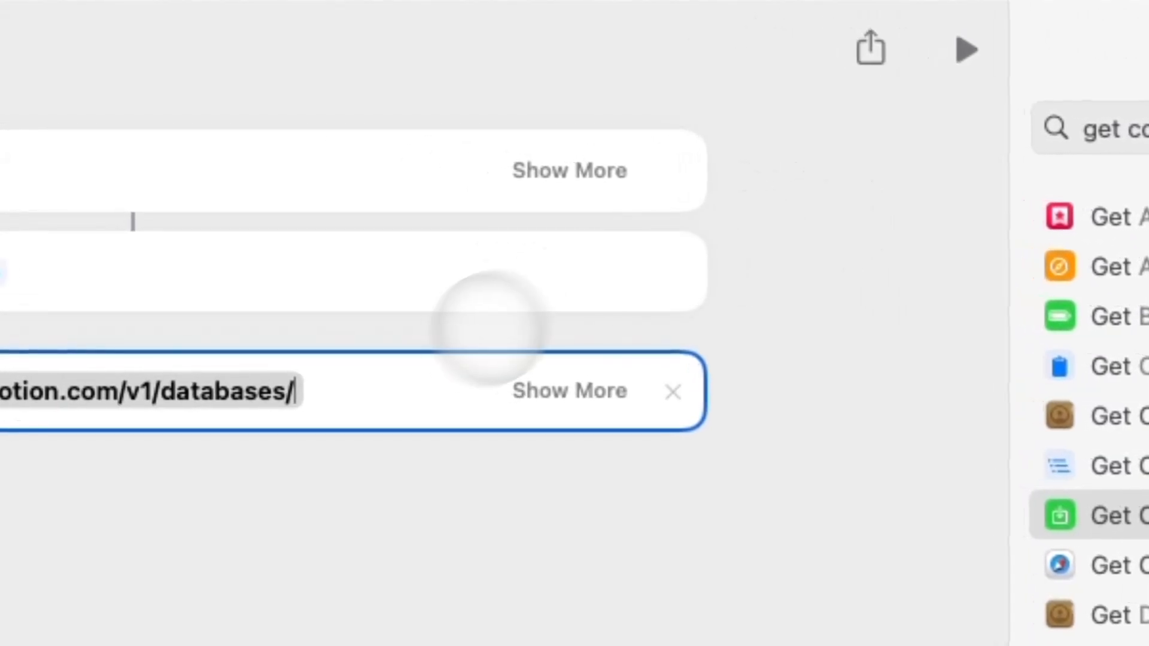
pyautogui.press('super+v')
pyautogui.press('super+z')
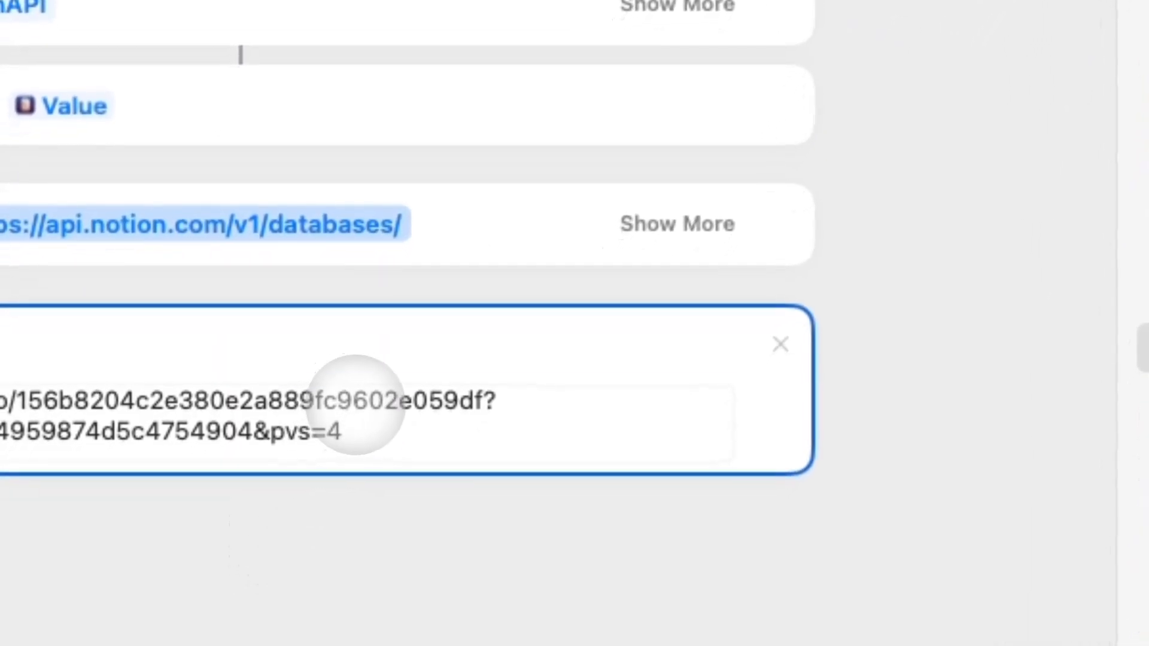
pyautogui.doubleClick(356, 405)
pyautogui.press('super+c')
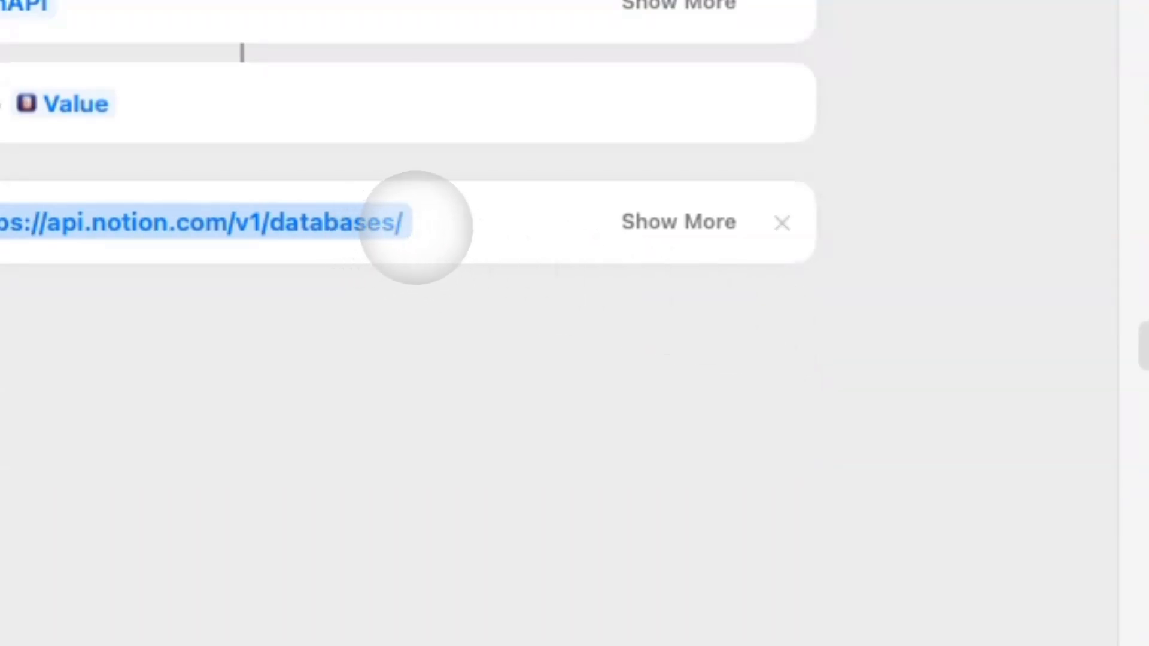
pyautogui.click(416, 228)
pyautogui.press('super+v')
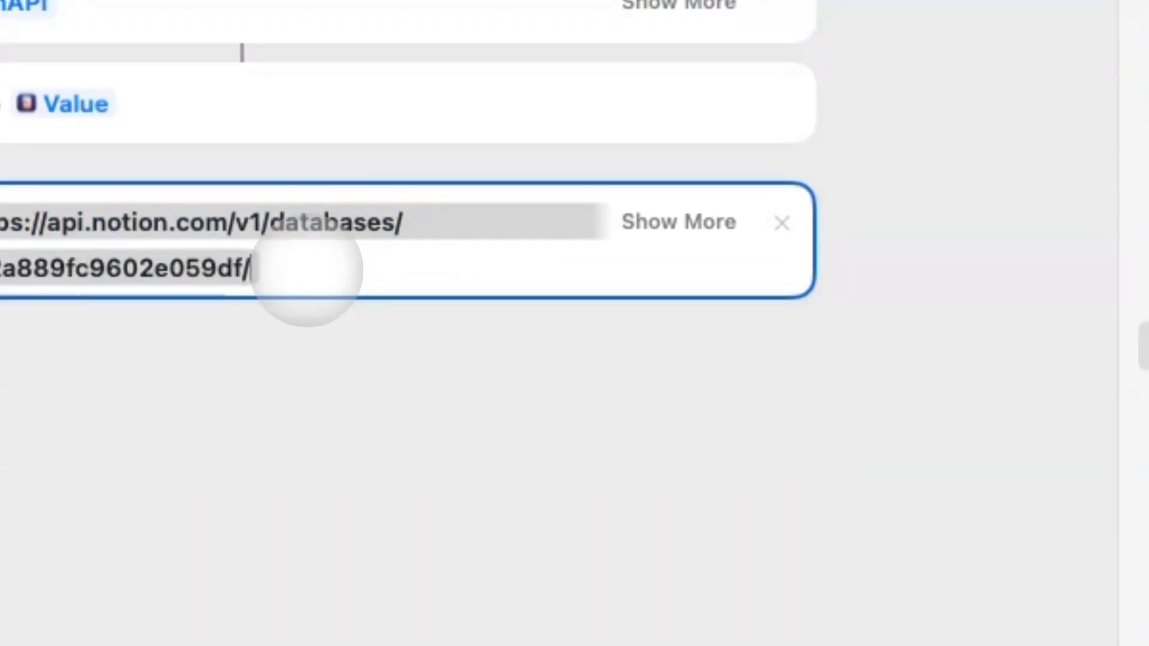
pyautogui.press('Return')
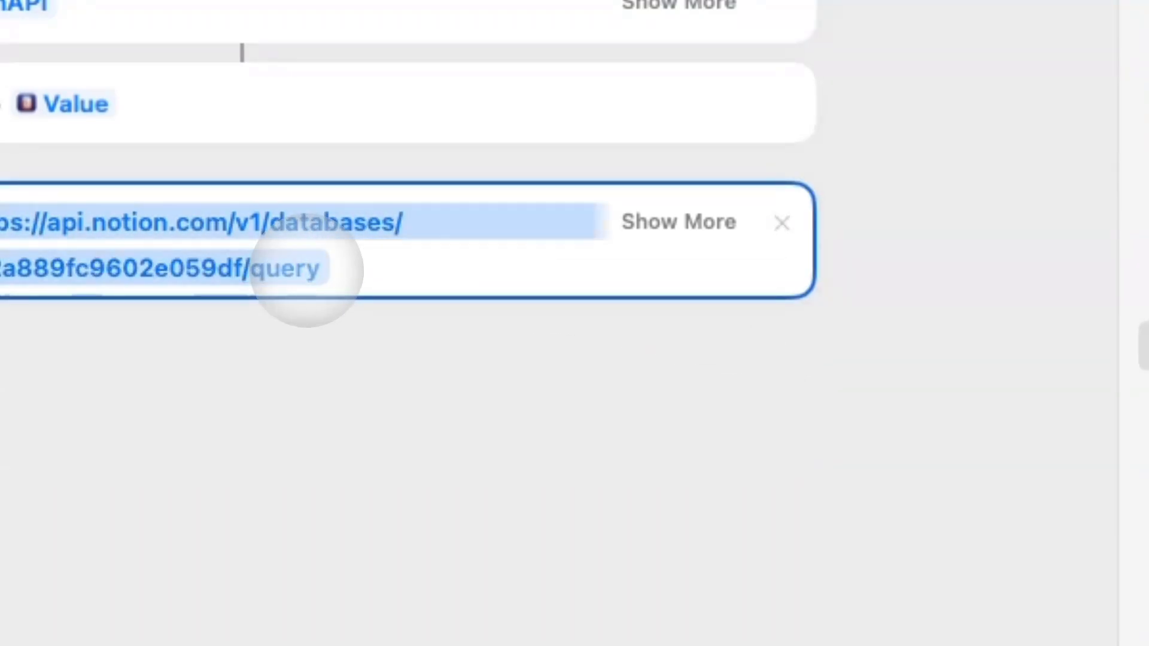
# Set the request method to POST and add two header rows.
pyautogui.click(678, 222)
pyautogui.click(515, 195)
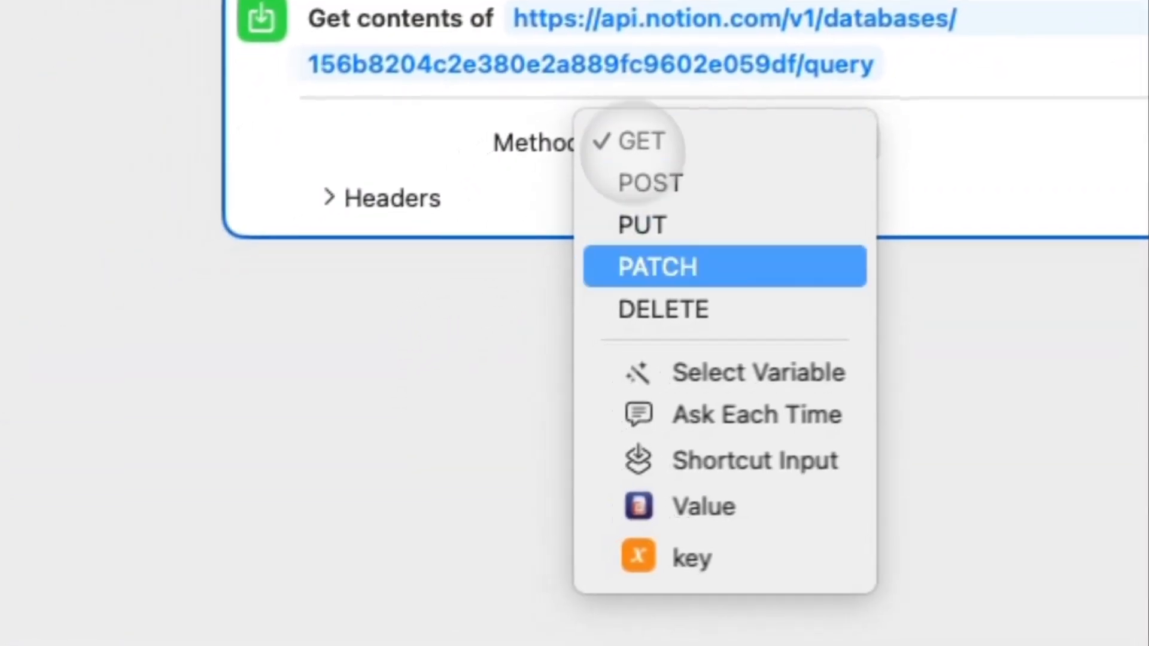
pyautogui.click(600, 224)
pyautogui.click(367, 203)
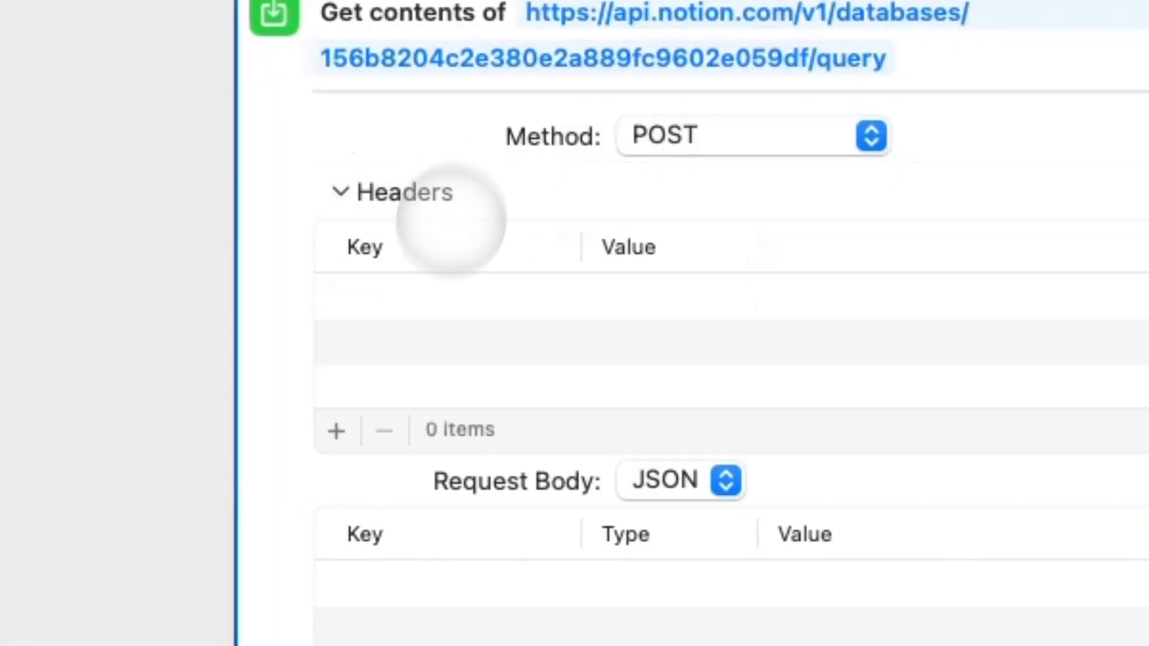
pyautogui.click(334, 431)
pyautogui.click(334, 431)
pyautogui.click(398, 298)
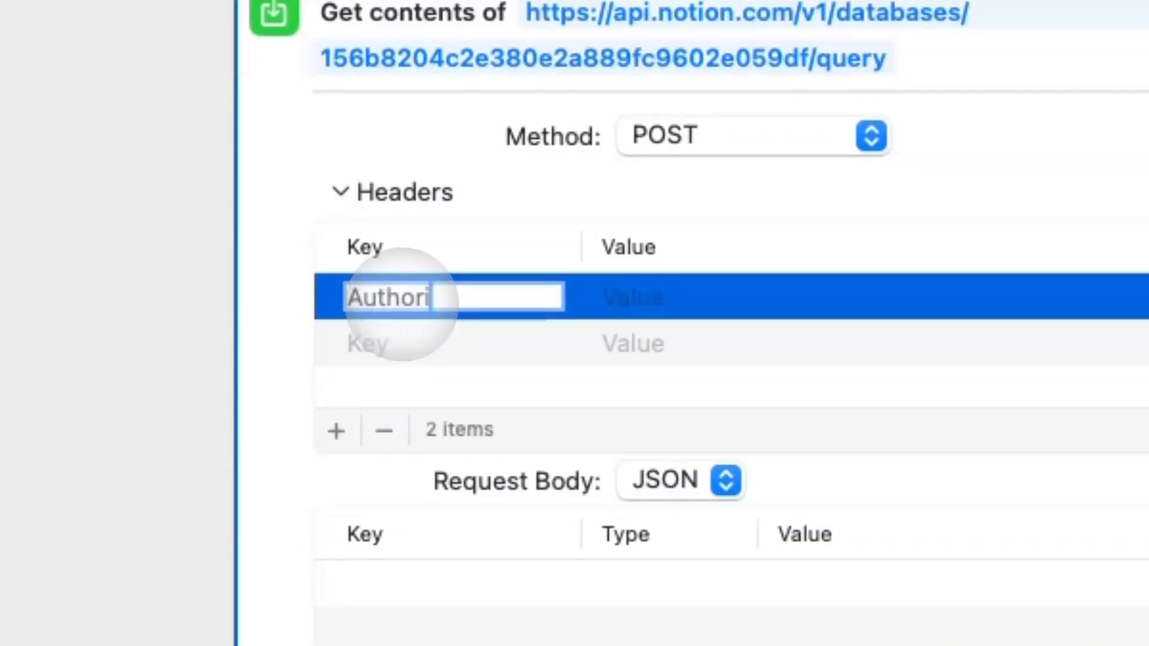
# Set Authorization to 'Bearer ' plus the key variable, and Notion-Version to 2022-06-28.
pyautogui.click(787, 275)
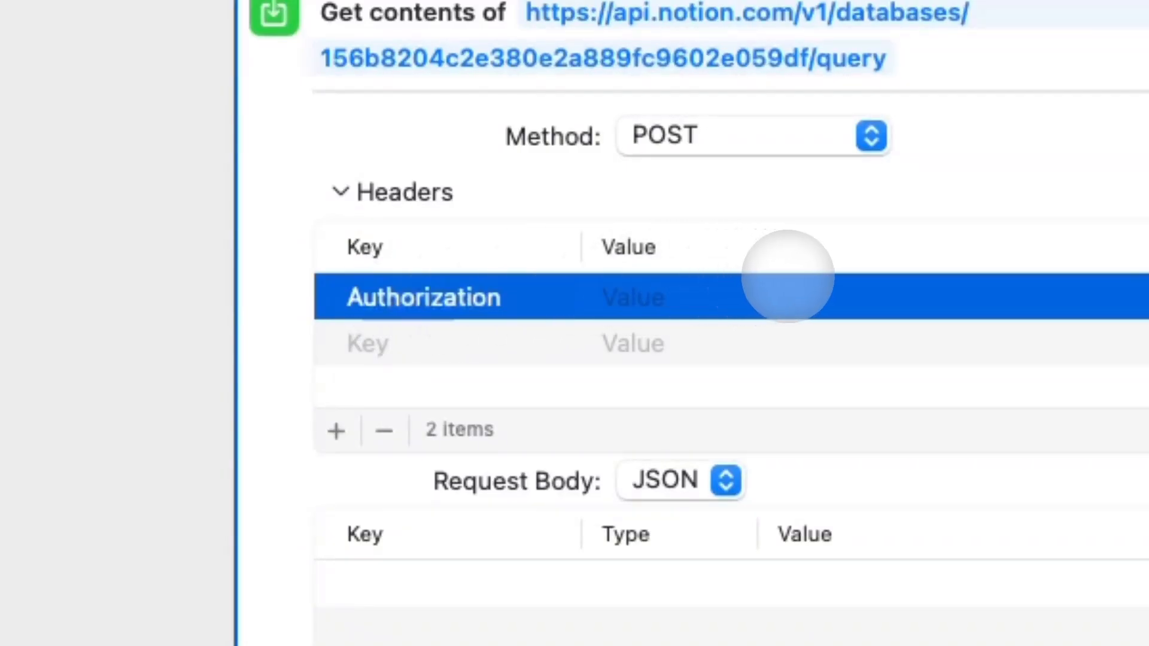
pyautogui.write('Bearer ')
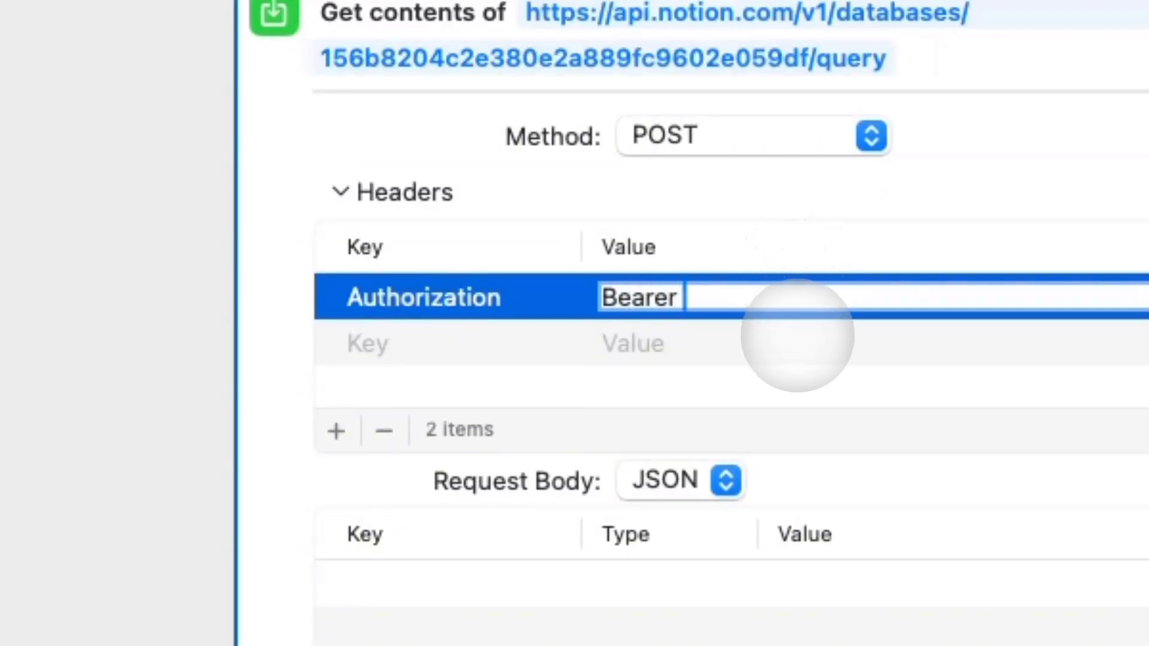
pyautogui.write('key')
pyautogui.click(793, 342)
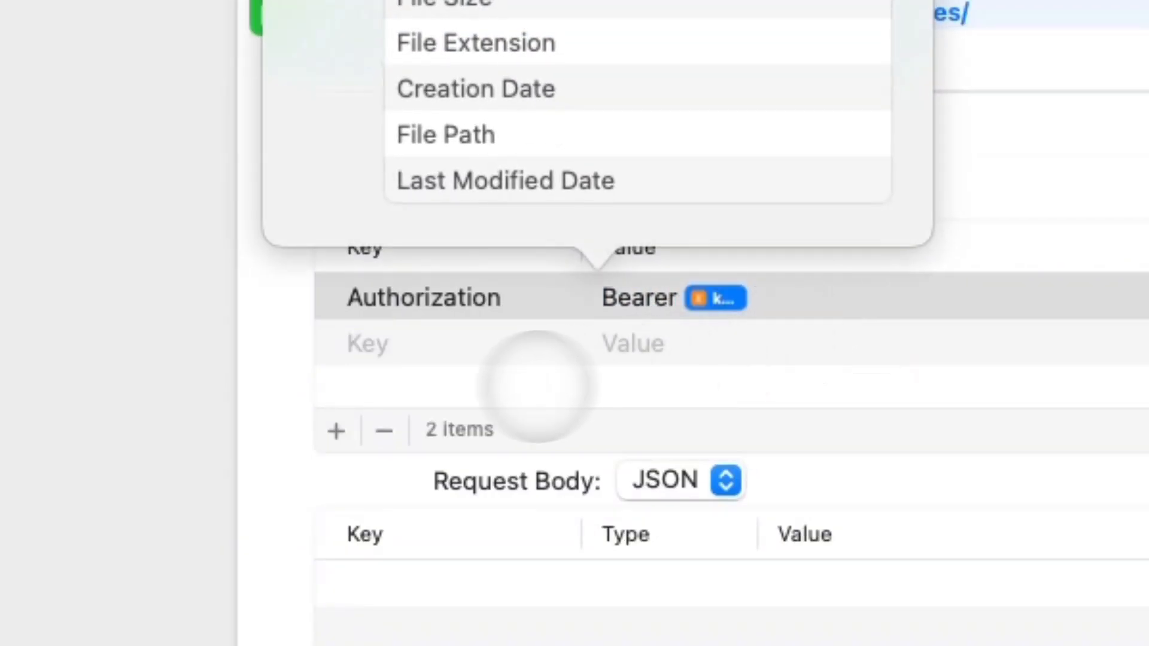
pyautogui.click(448, 341)
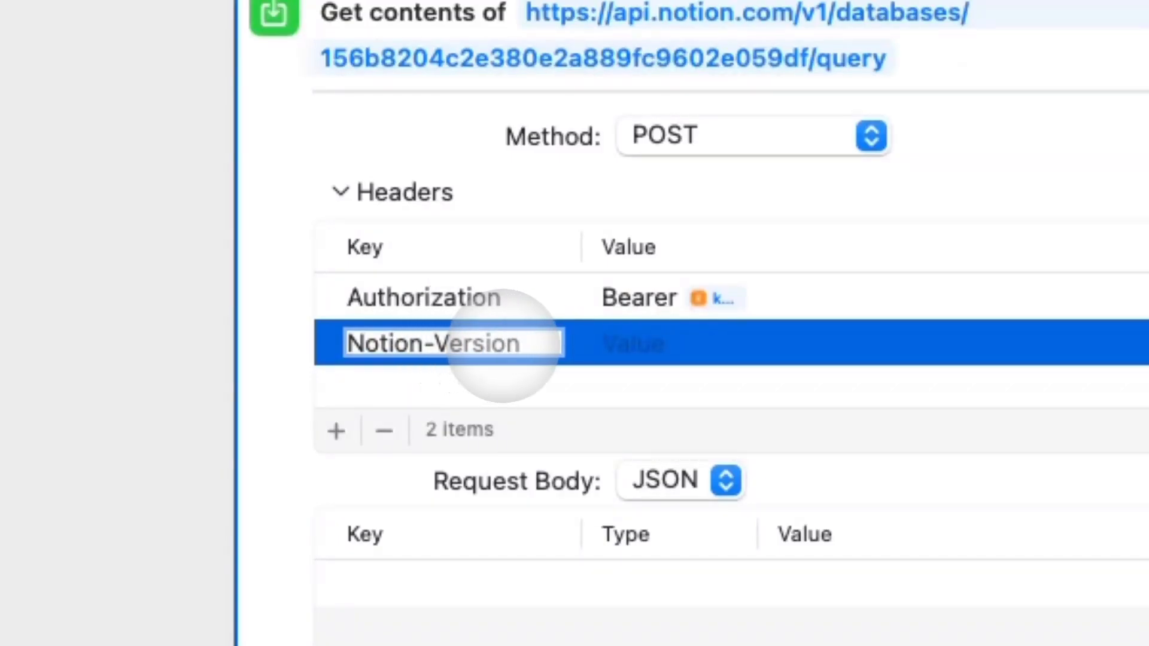
pyautogui.click(649, 347)
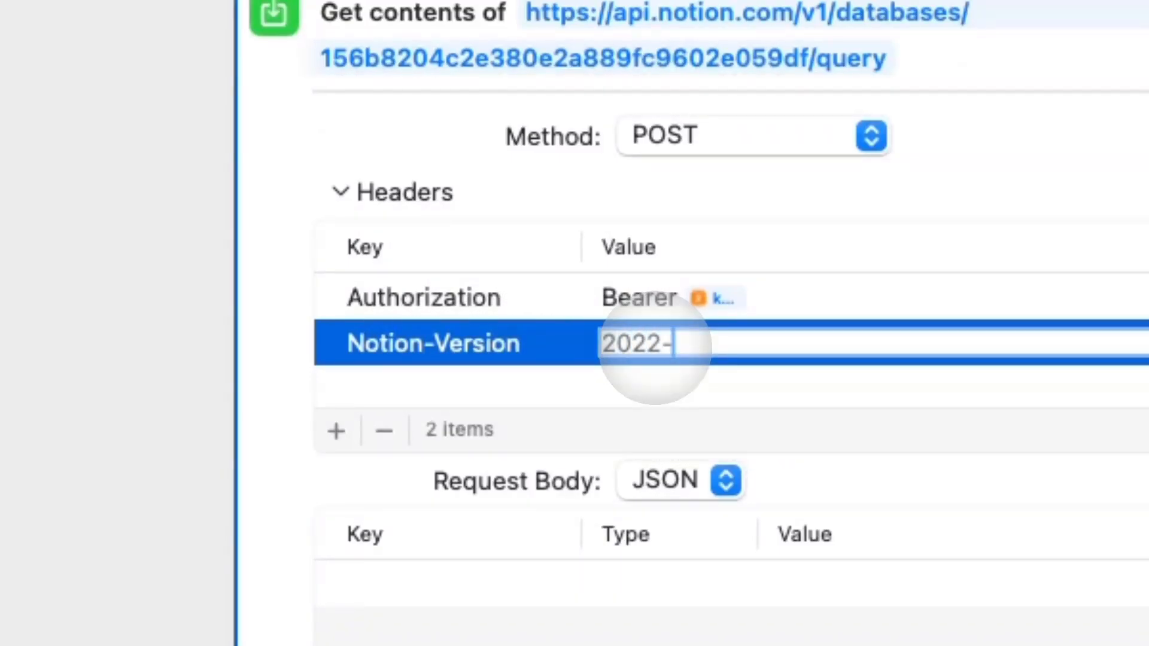
pyautogui.write('2022-06-28')
pyautogui.press('Return')
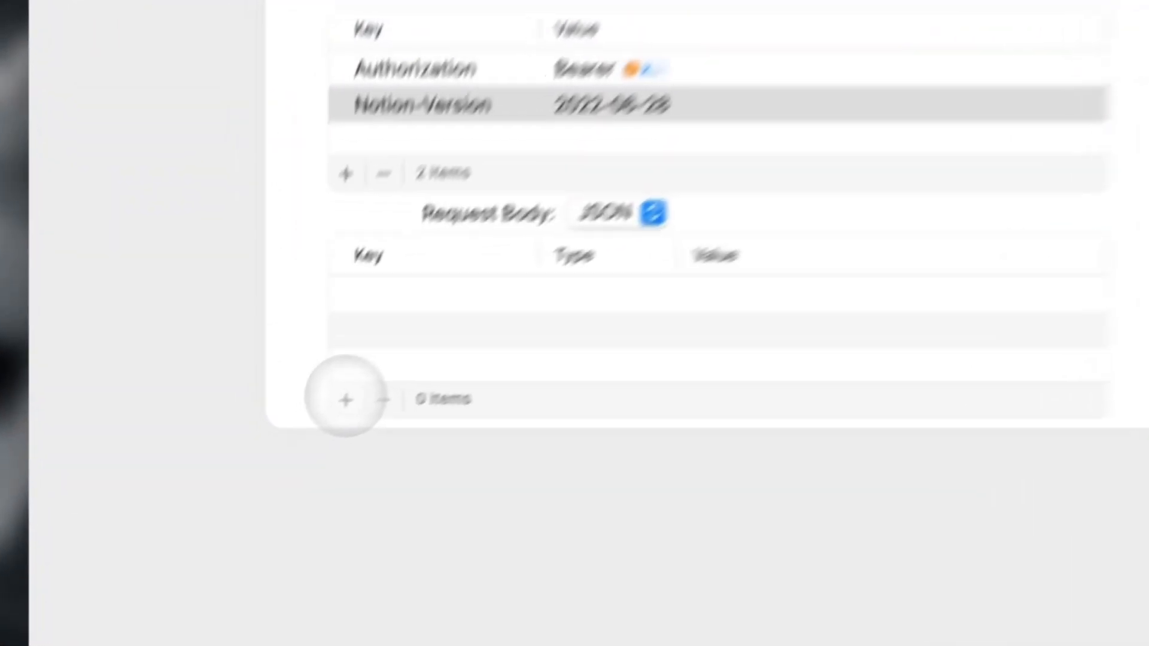
# Add a 'filter' dictionary to the JSON body with property set to Status.
pyautogui.click(251, 476)
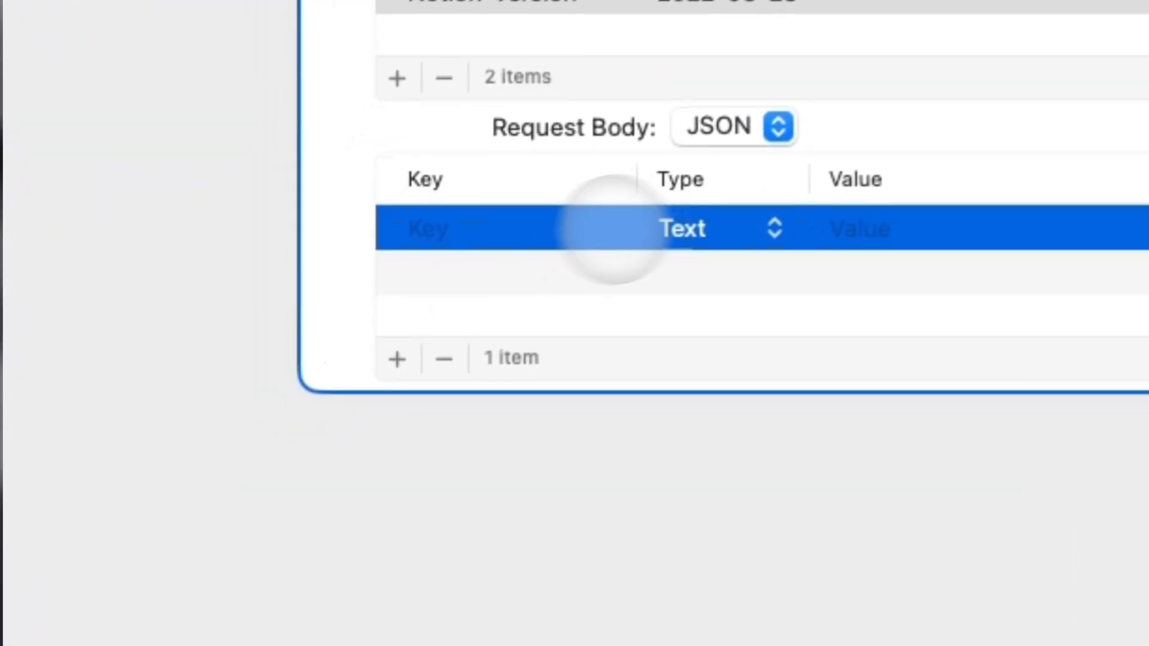
pyautogui.click(375, 419)
pyautogui.click(750, 358)
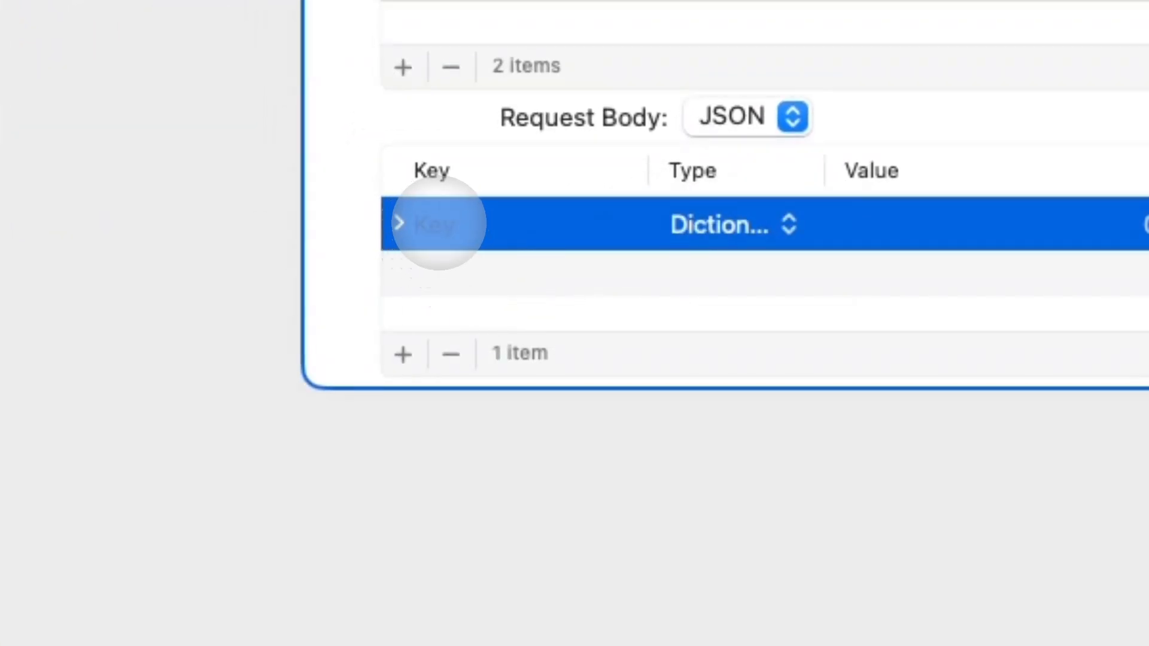
pyautogui.click(439, 223)
pyautogui.write('filter')
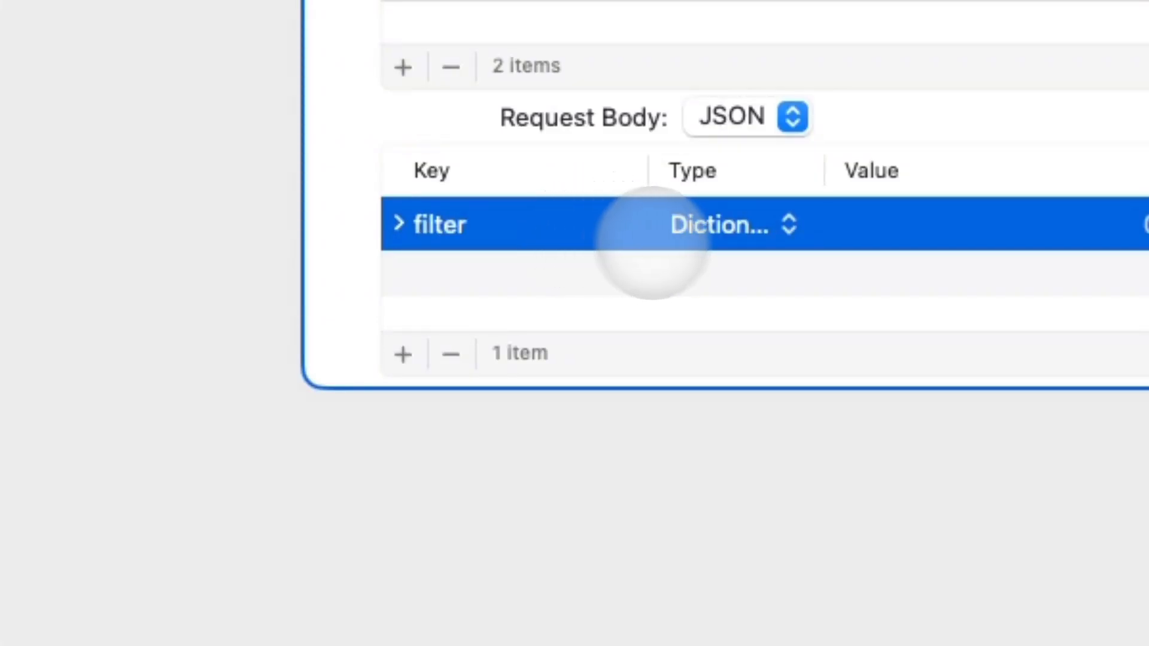
pyautogui.click(397, 225)
pyautogui.click(403, 354)
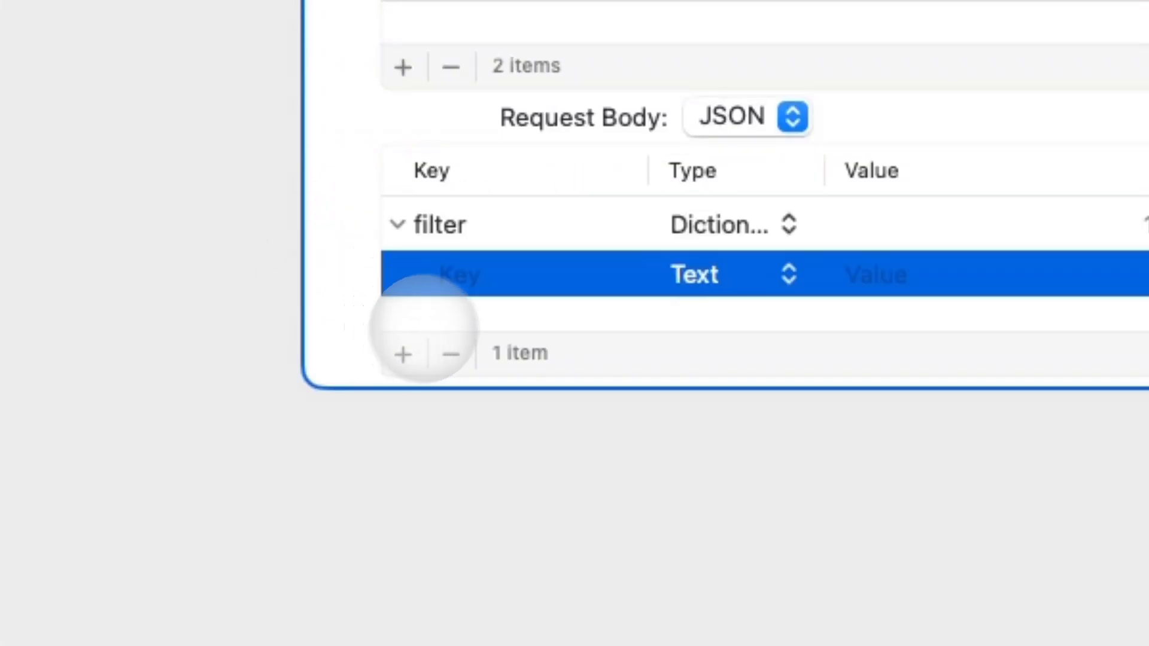
pyautogui.click(487, 271)
pyautogui.write('S')
pyautogui.press('BackSpace')
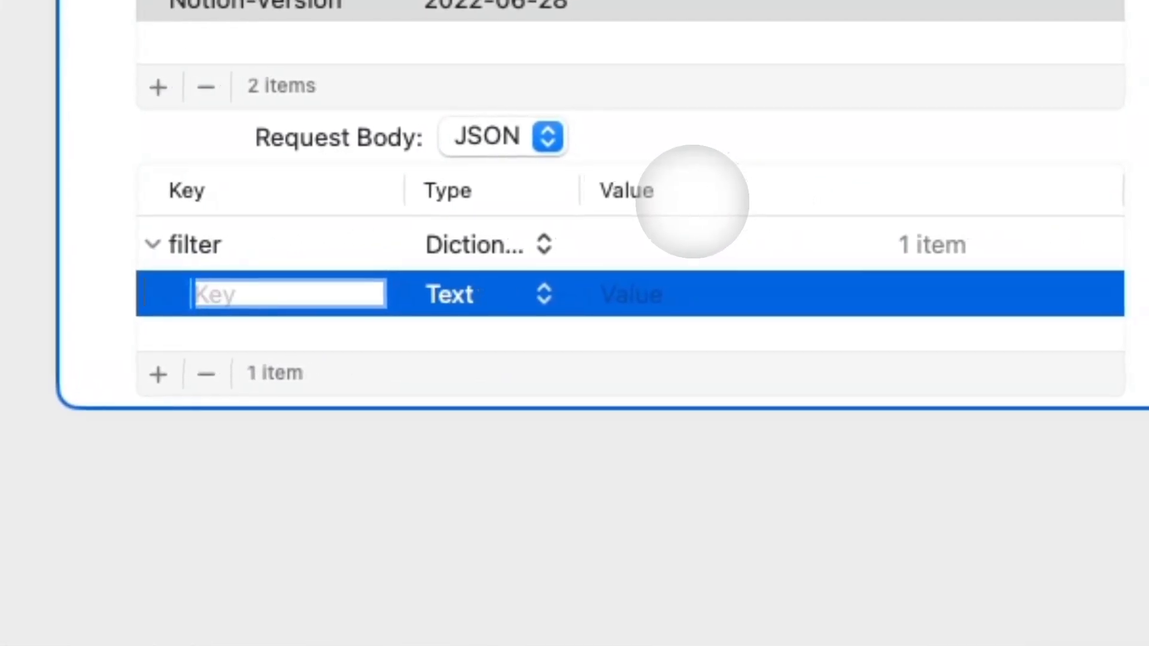
pyautogui.write('property')
pyautogui.click(634, 286)
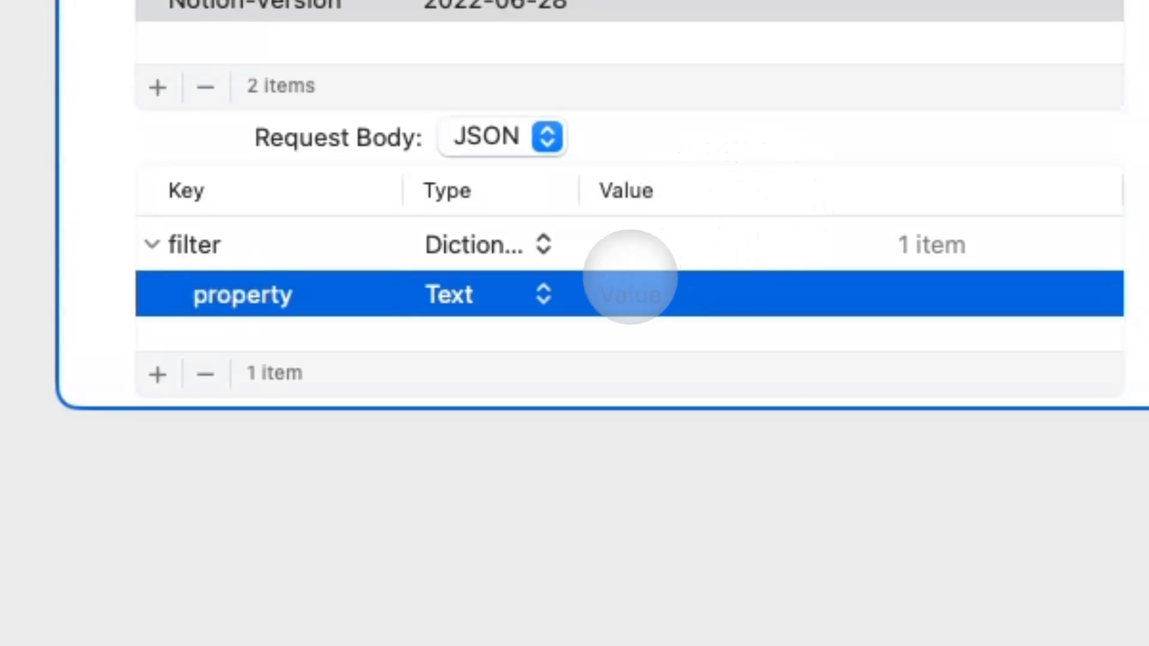
pyautogui.write('Status')
pyautogui.press('Return')
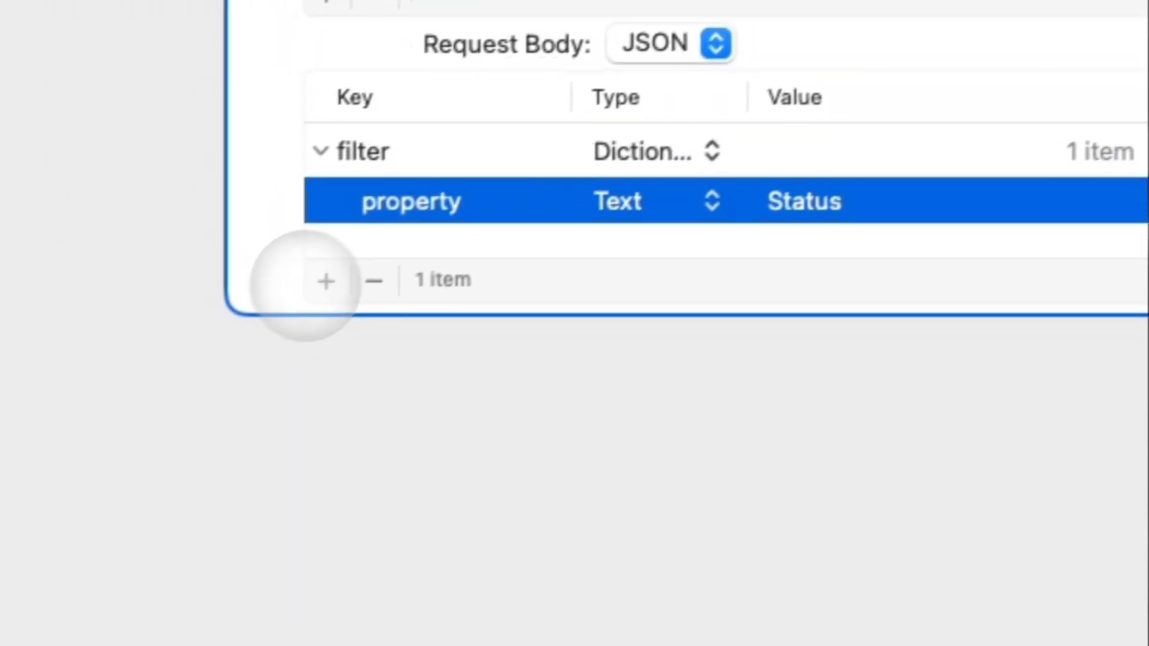
# Add a 'status' dictionary inside filter with equals set to In Progress.
pyautogui.click(157, 374)
pyautogui.click(435, 235)
pyautogui.write('status')
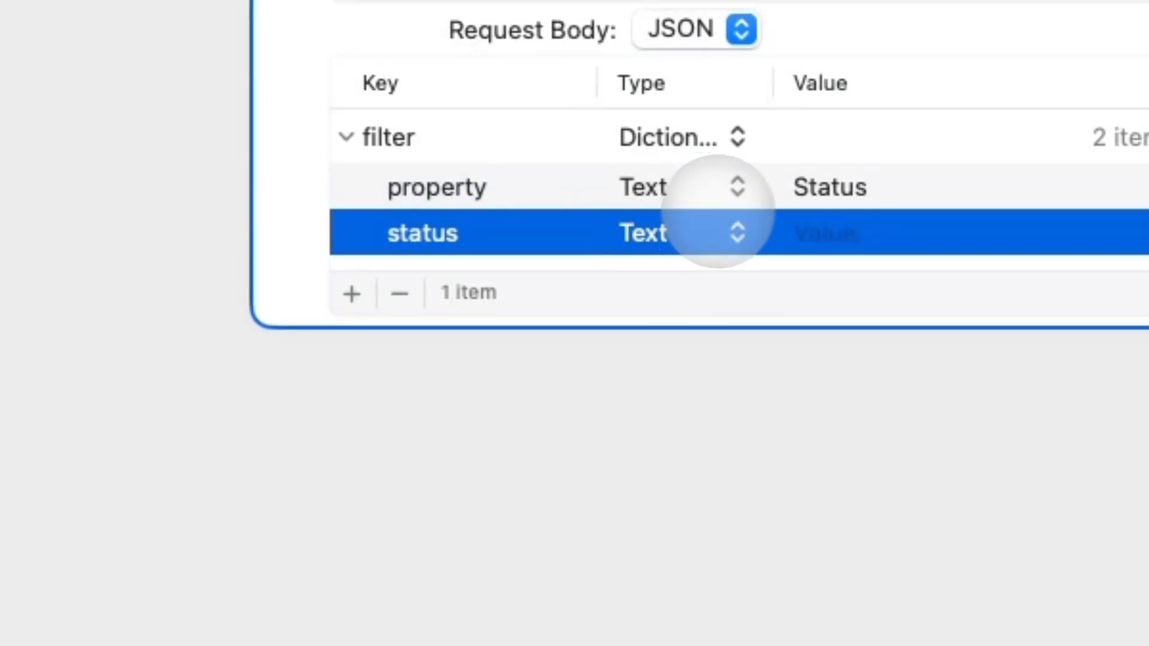
pyautogui.click(730, 225)
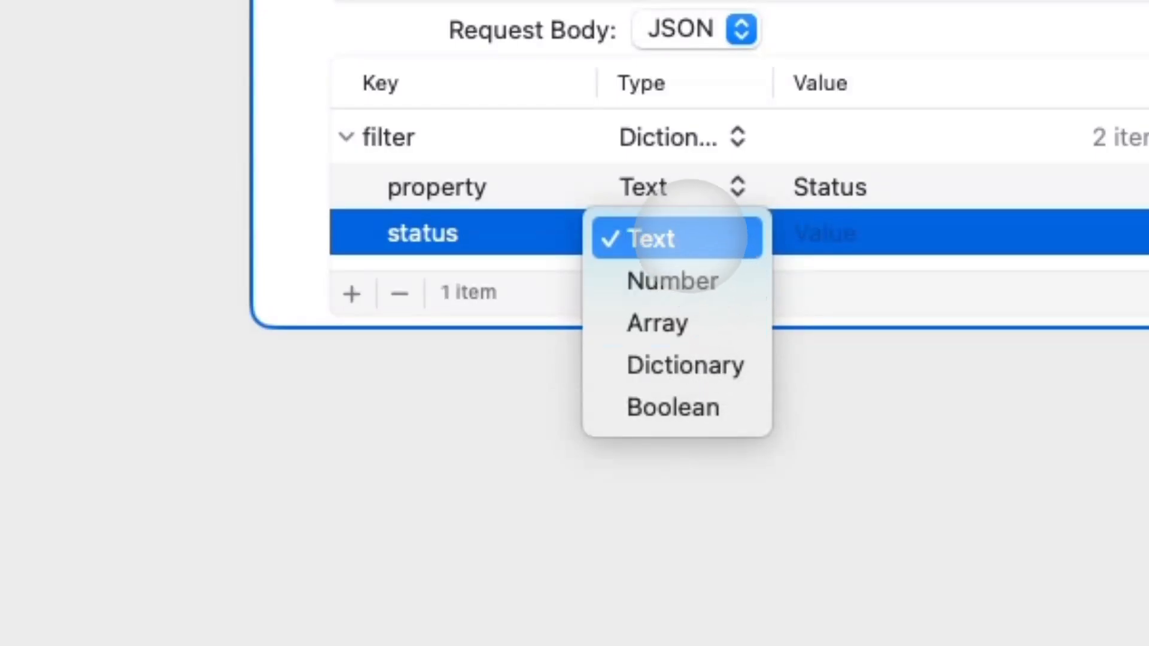
pyautogui.click(694, 366)
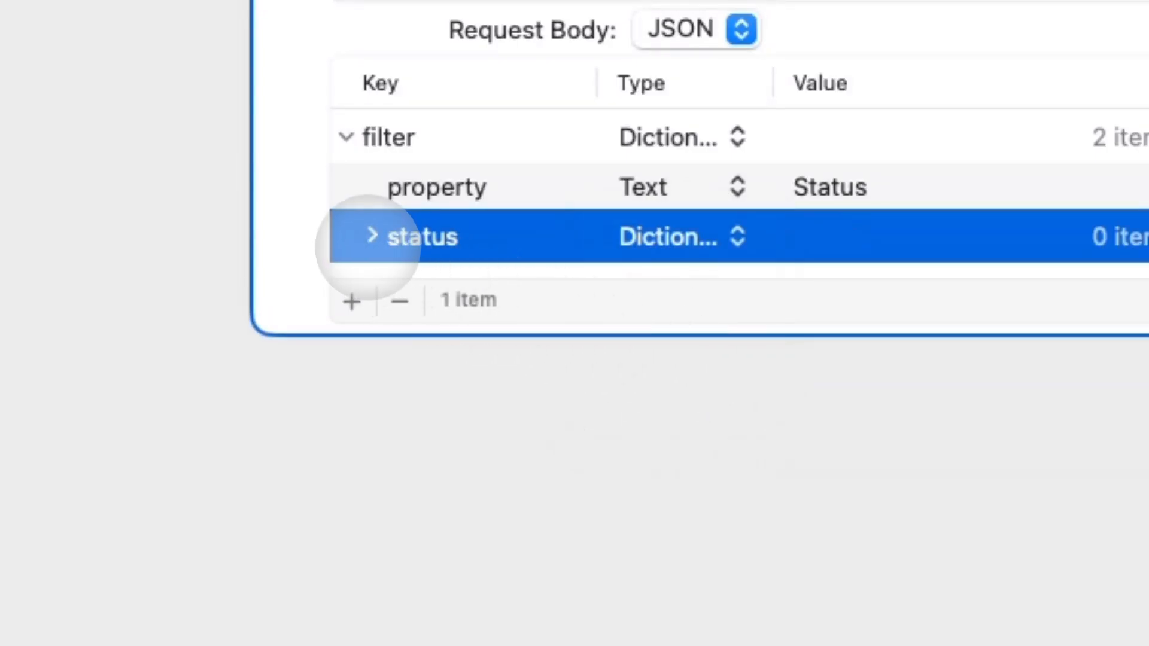
pyautogui.click(370, 238)
pyautogui.click(367, 292)
pyautogui.write('equals')
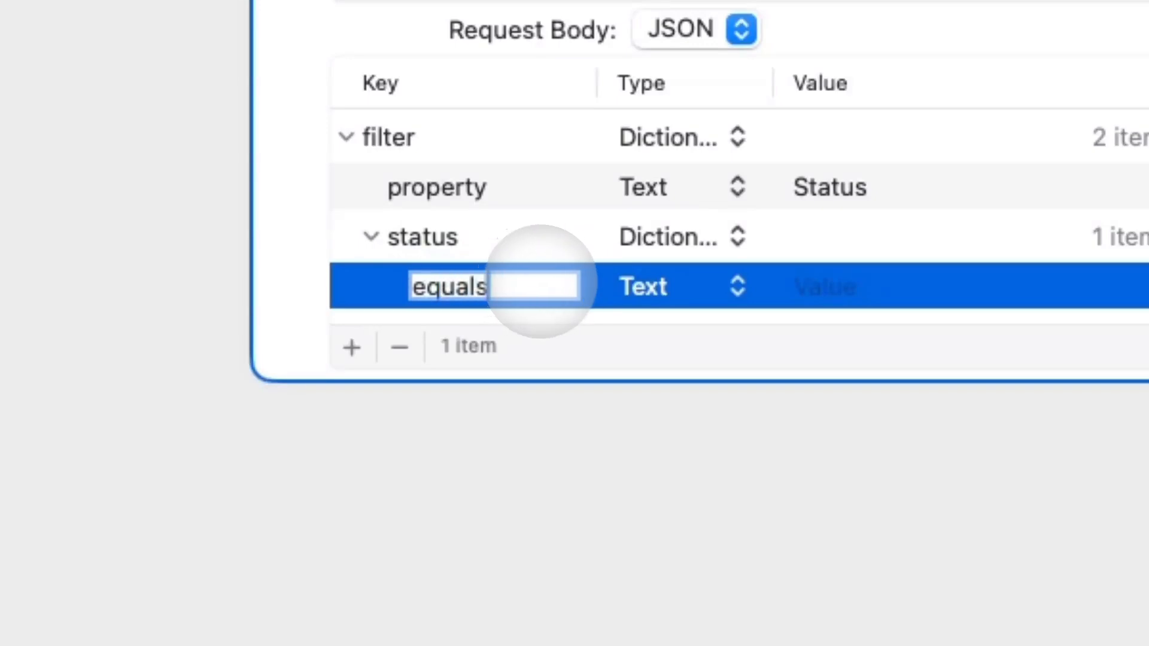
pyautogui.click(786, 288)
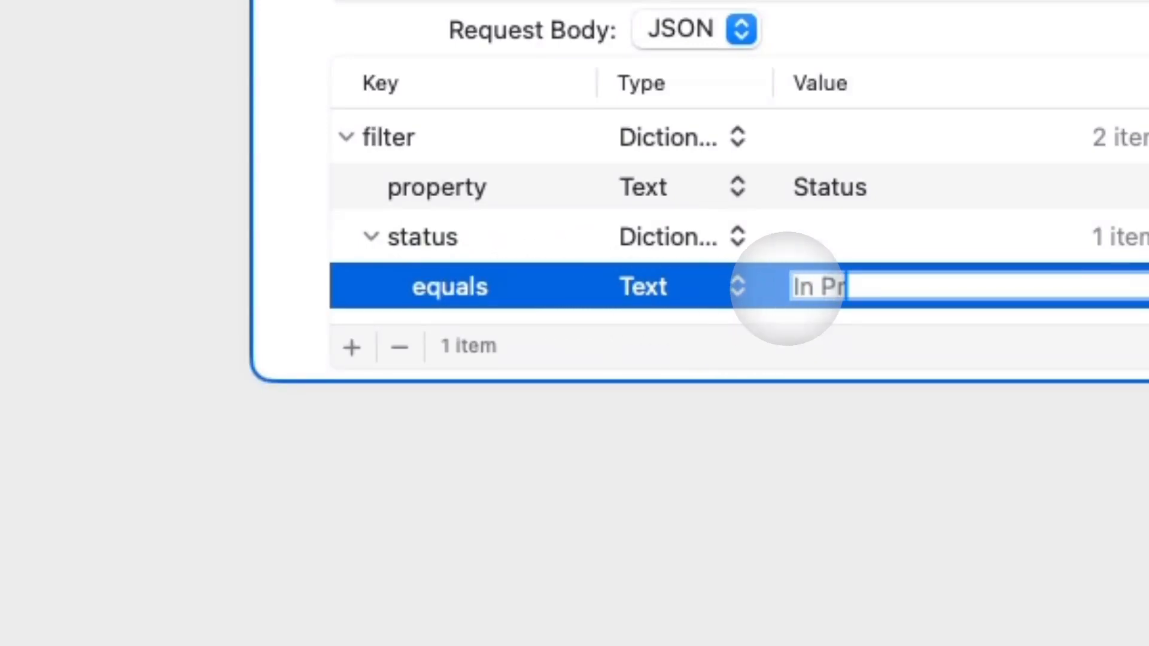
pyautogui.press('Return')
pyautogui.click(659, 474)
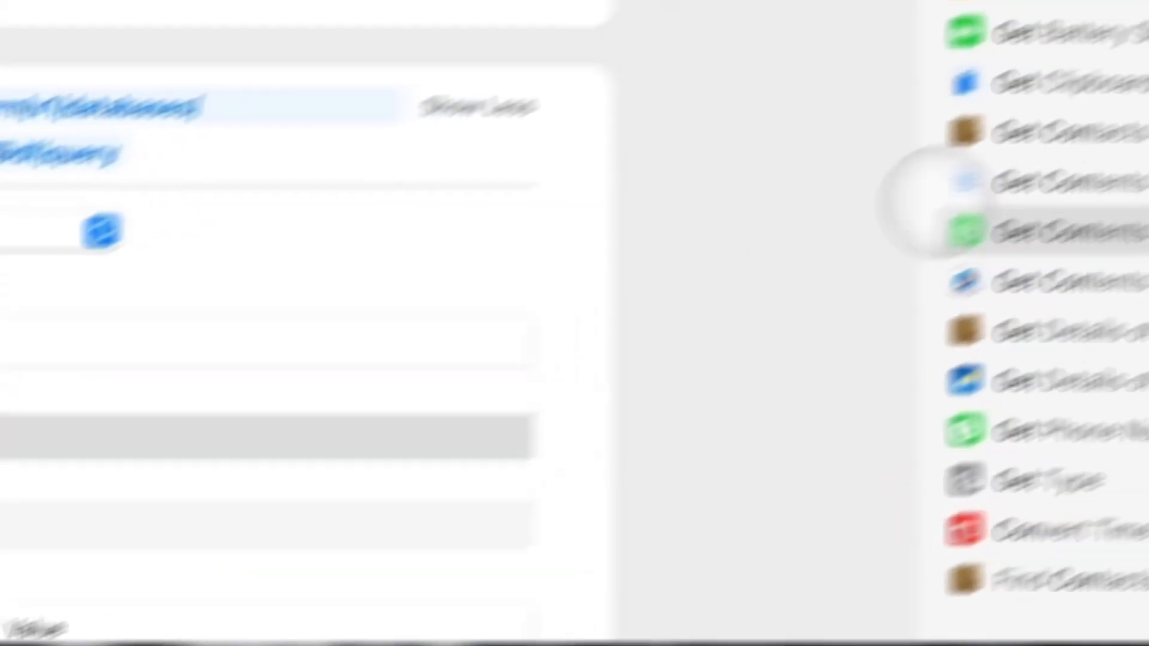
# Add a Get Dictionary Value action that reads the 'results' key from the query response.
pyautogui.click(835, 81)
pyautogui.tripleClick(800, 117)
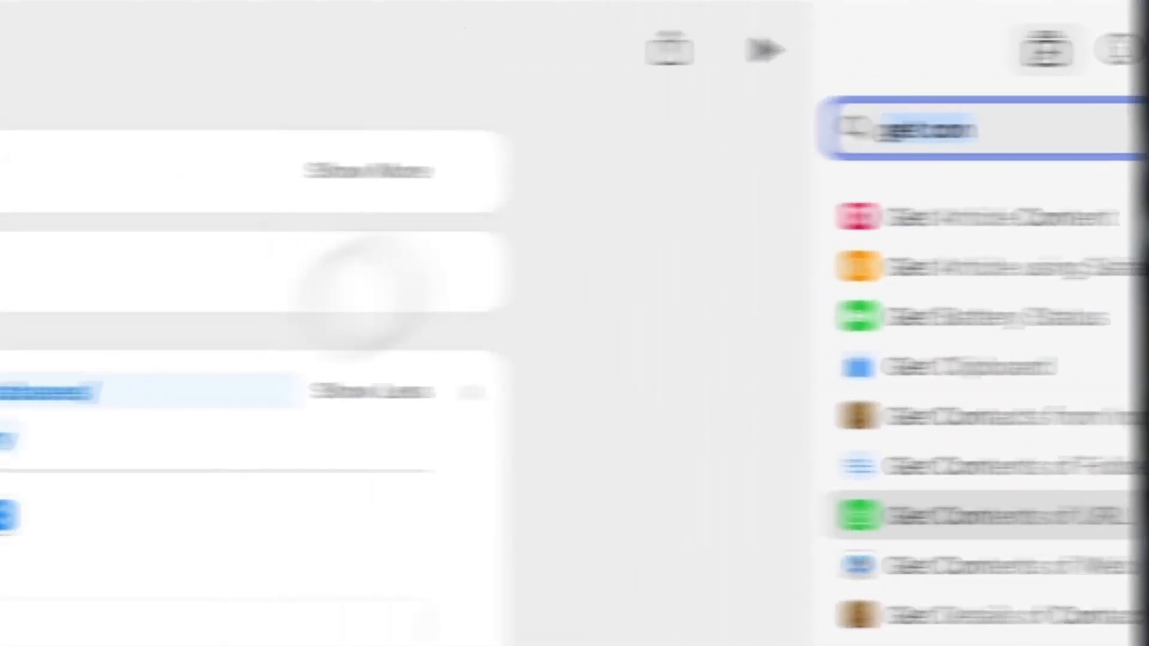
pyautogui.write('get value')
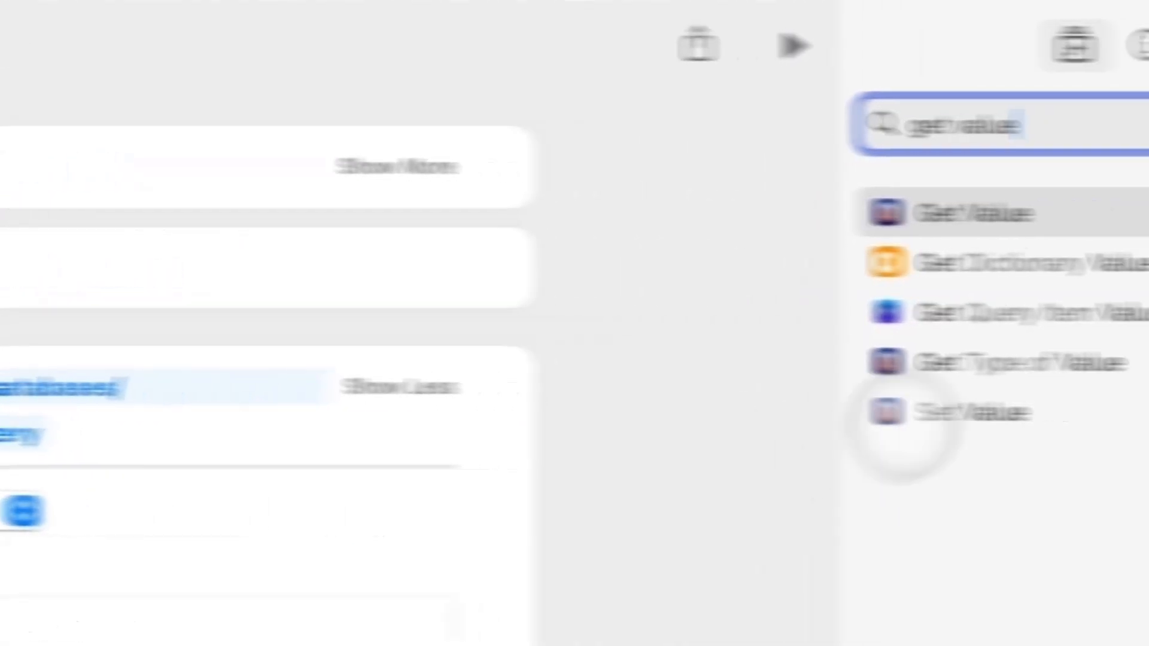
pyautogui.doubleClick(864, 252)
pyautogui.click(246, 484)
pyautogui.write('results')
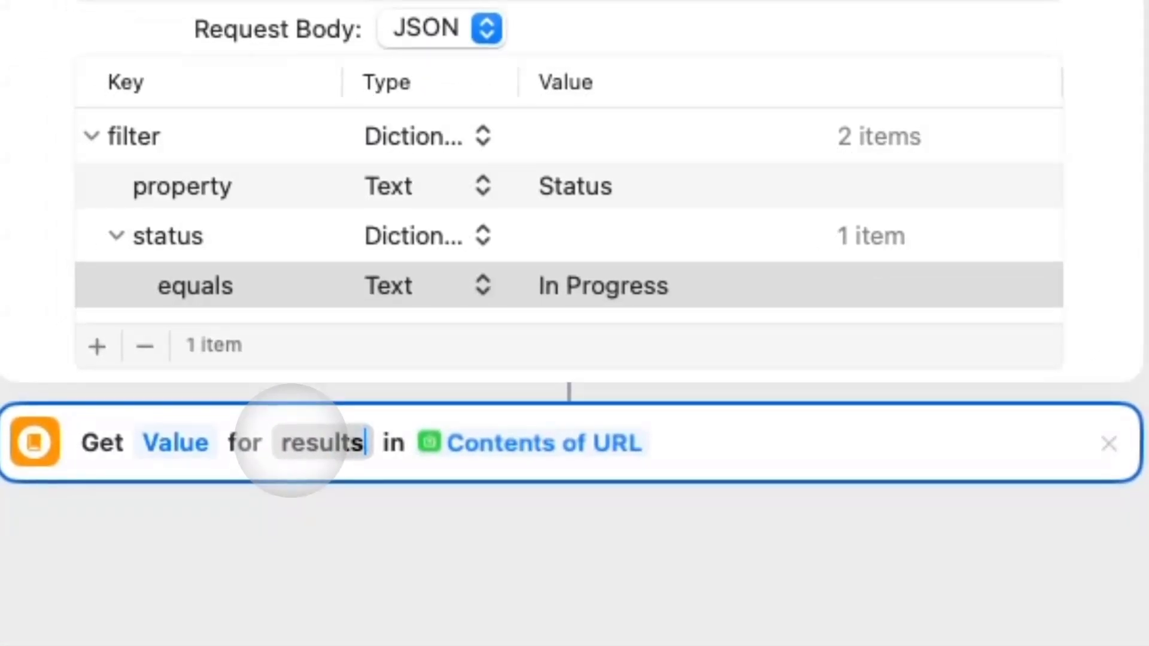
pyautogui.press('Return')
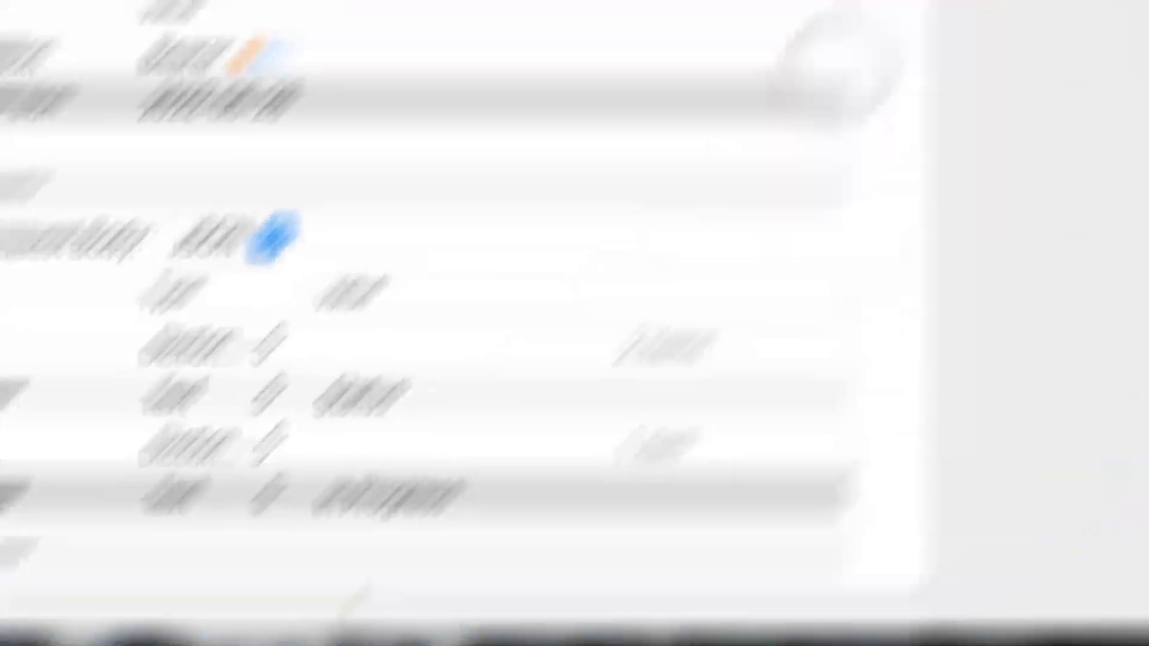
# Add a Count action to count the results, allowing the permission prompt.
pyautogui.click(845, 4)
pyautogui.write('count')
pyautogui.doubleClick(819, 93)
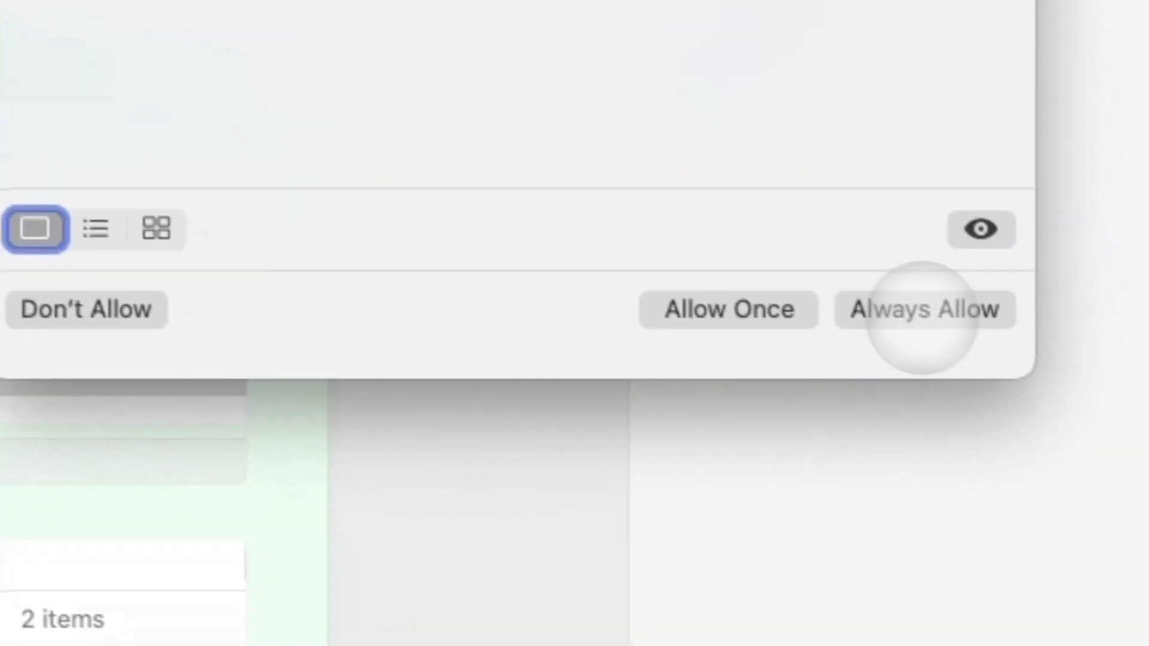
pyautogui.click(922, 310)
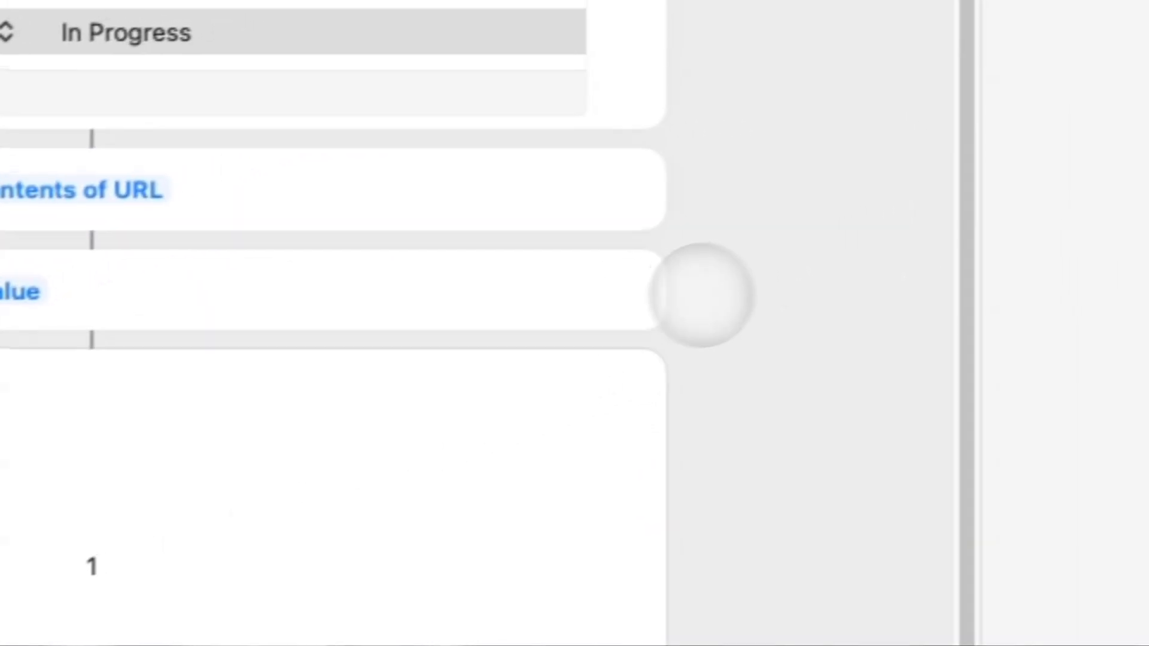
# Set the If condition to test whether Count is greater than 0.
pyautogui.moveTo(658, 293)
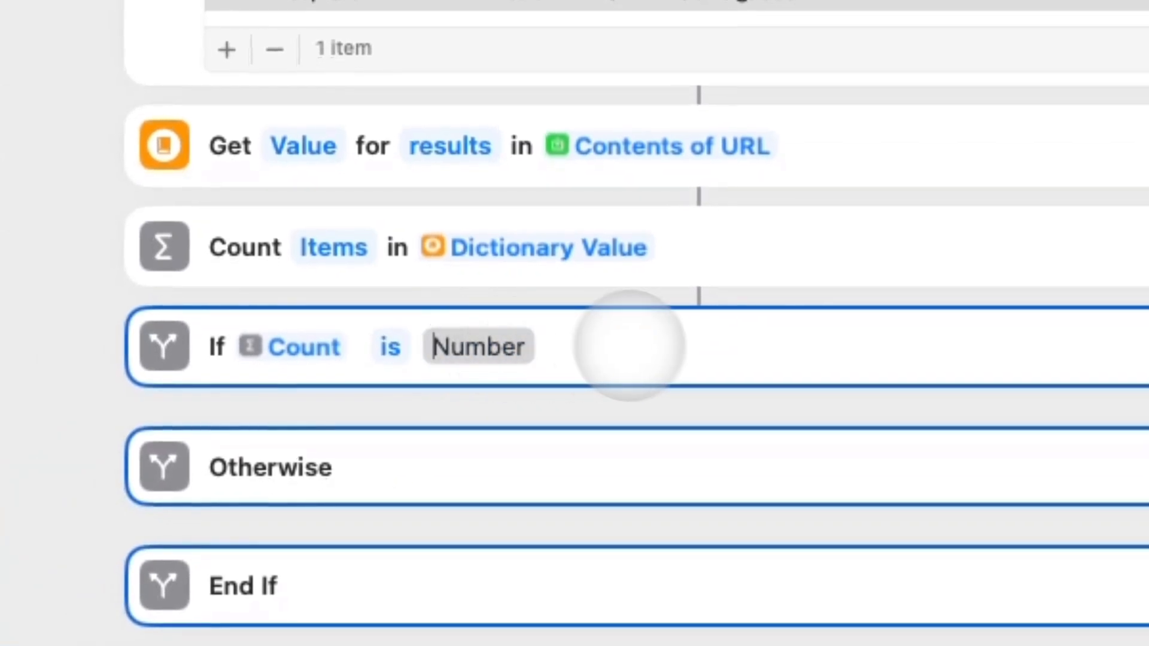
pyautogui.click(389, 349)
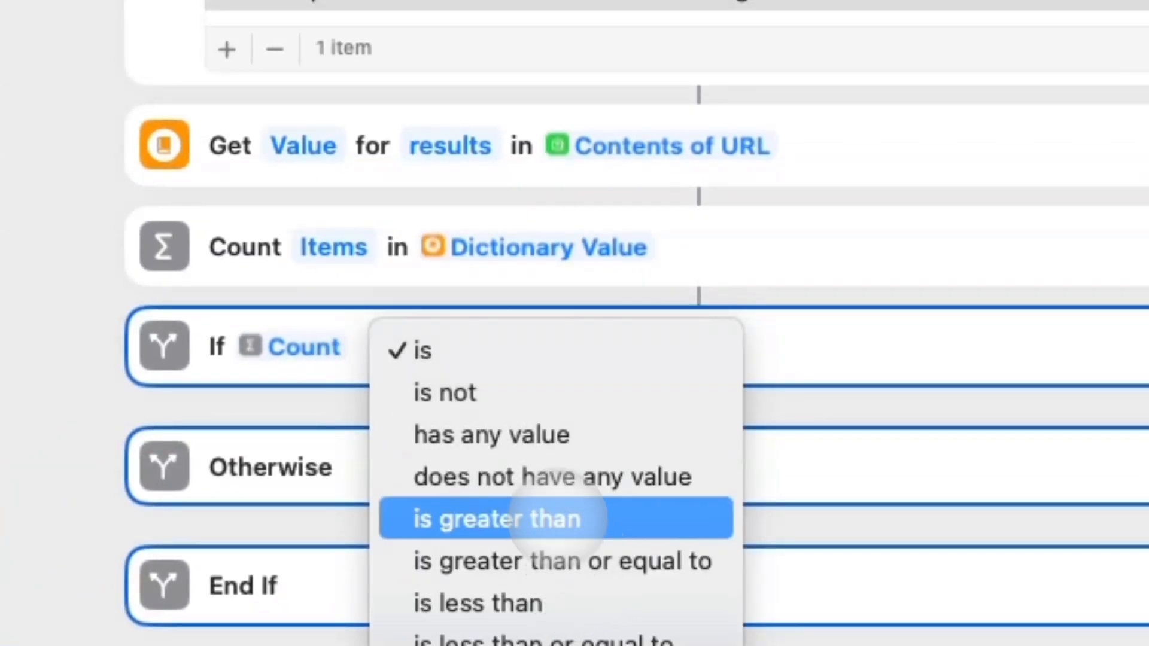
pyautogui.click(562, 519)
pyautogui.click(535, 353)
pyautogui.click(761, 360)
pyautogui.click(413, 409)
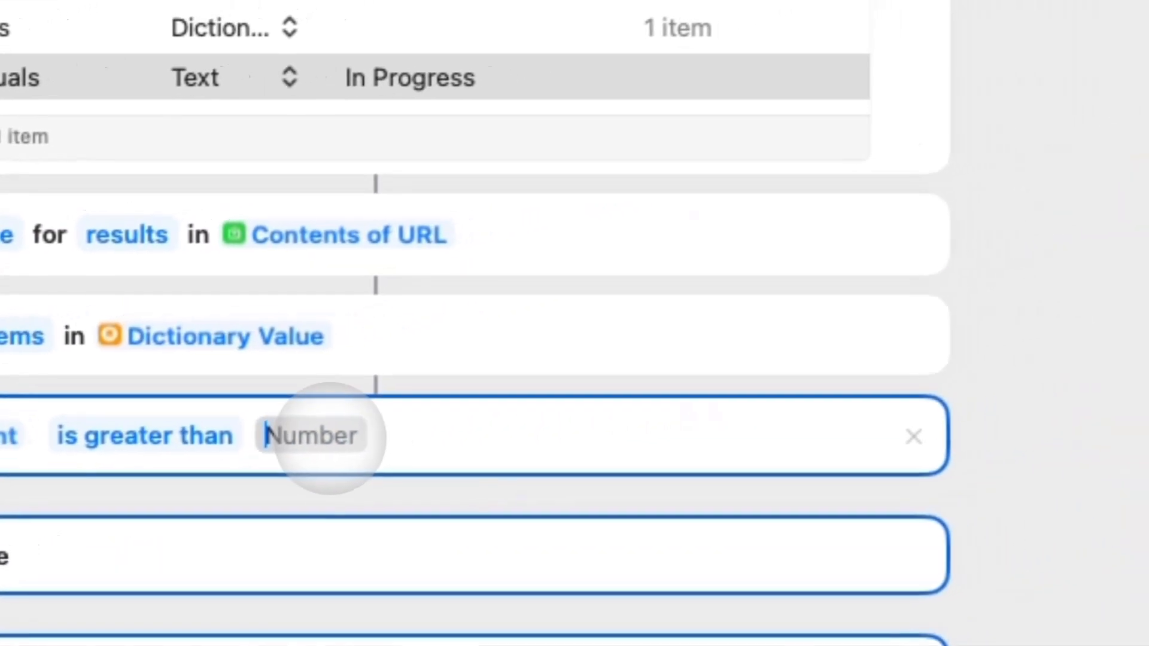
pyautogui.write('0')
pyautogui.press('Return')
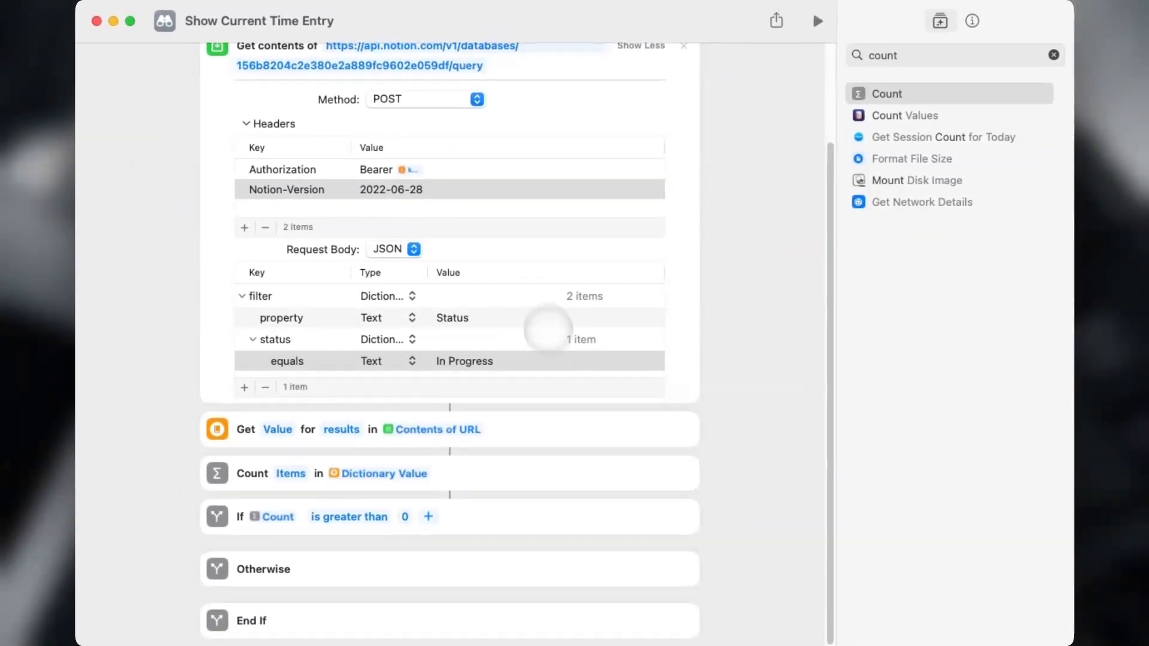
pyautogui.scroll(1, 548, 329)
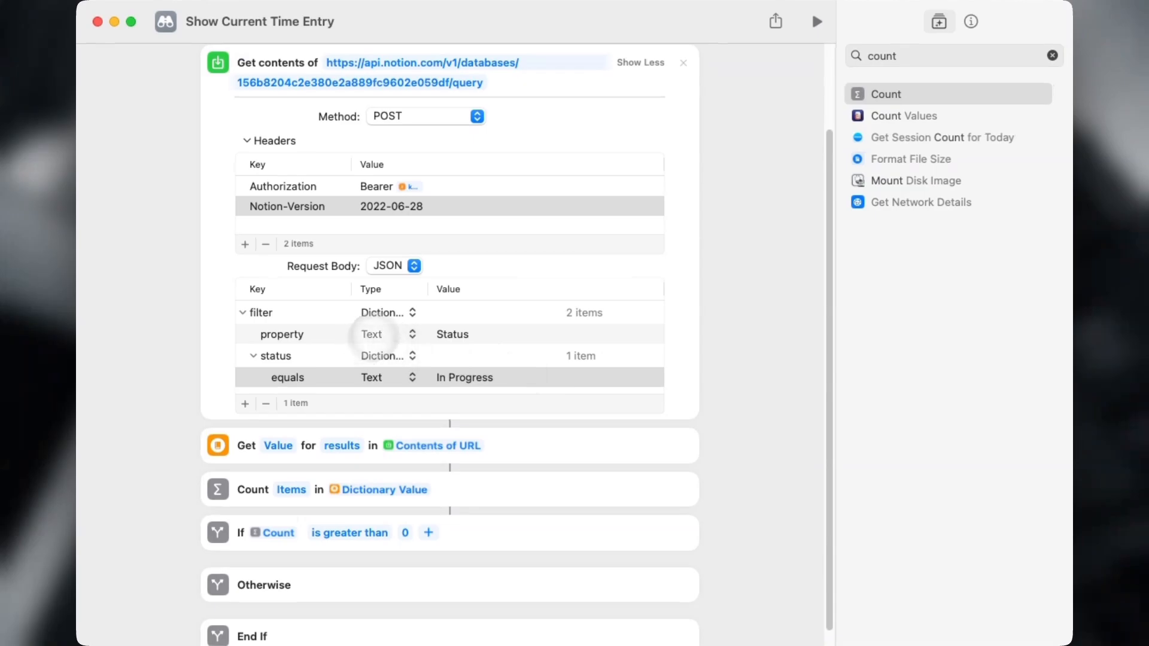
pyautogui.scroll(-1, 423, 329)
pyautogui.scroll(3, 556, 328)
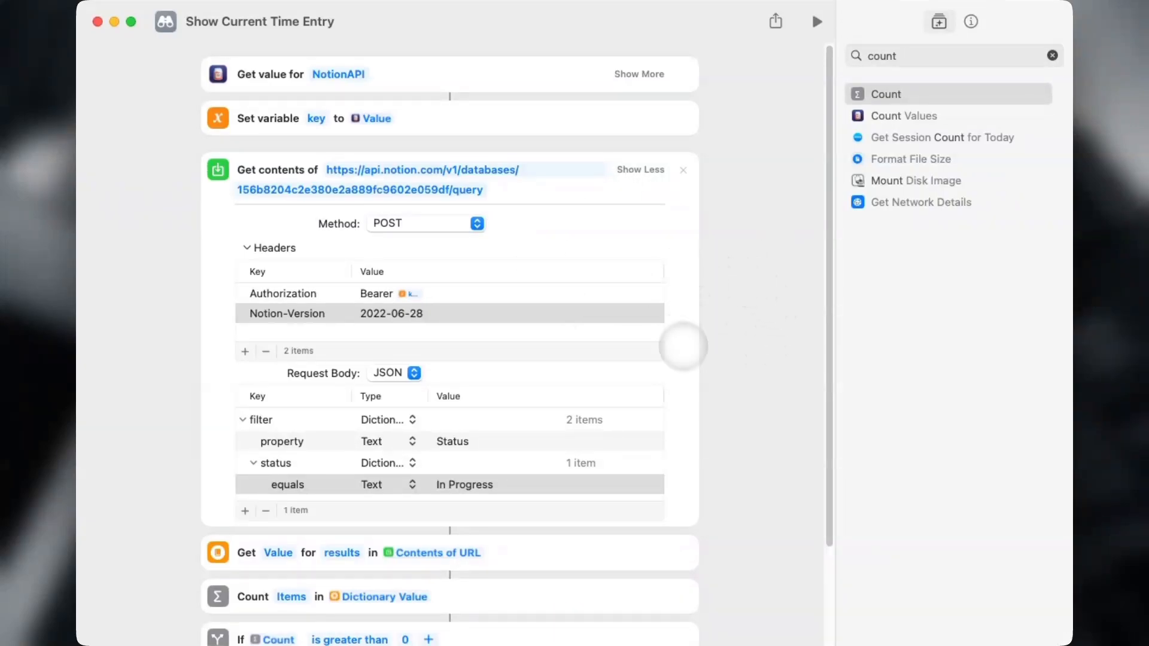
pyautogui.scroll(-4, 521, 357)
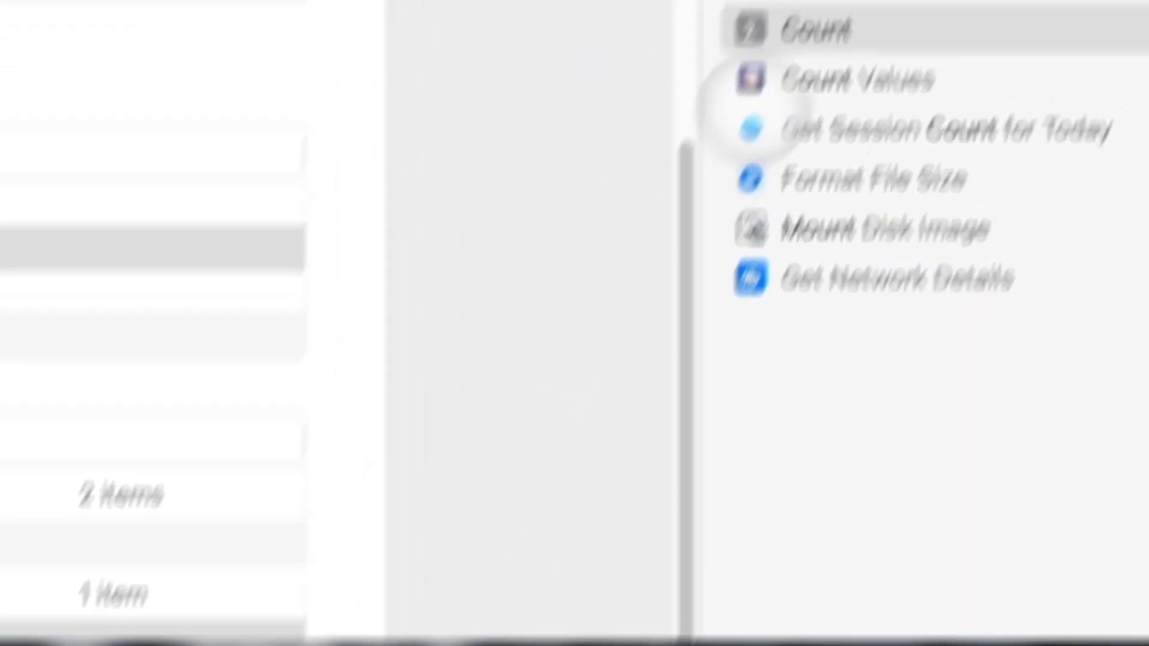
# Add a Get Dictionary Value inside the If branch reading key 'id' from Dictionary Value.
pyautogui.doubleClick(783, 112)
pyautogui.write('g')
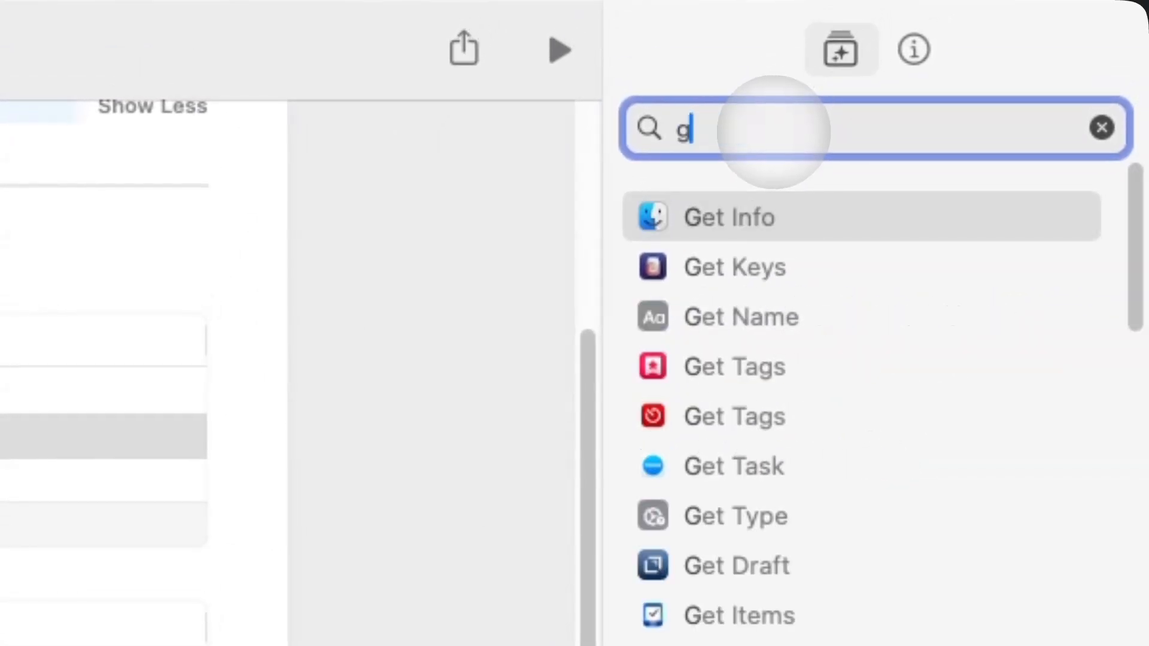
pyautogui.write('et')
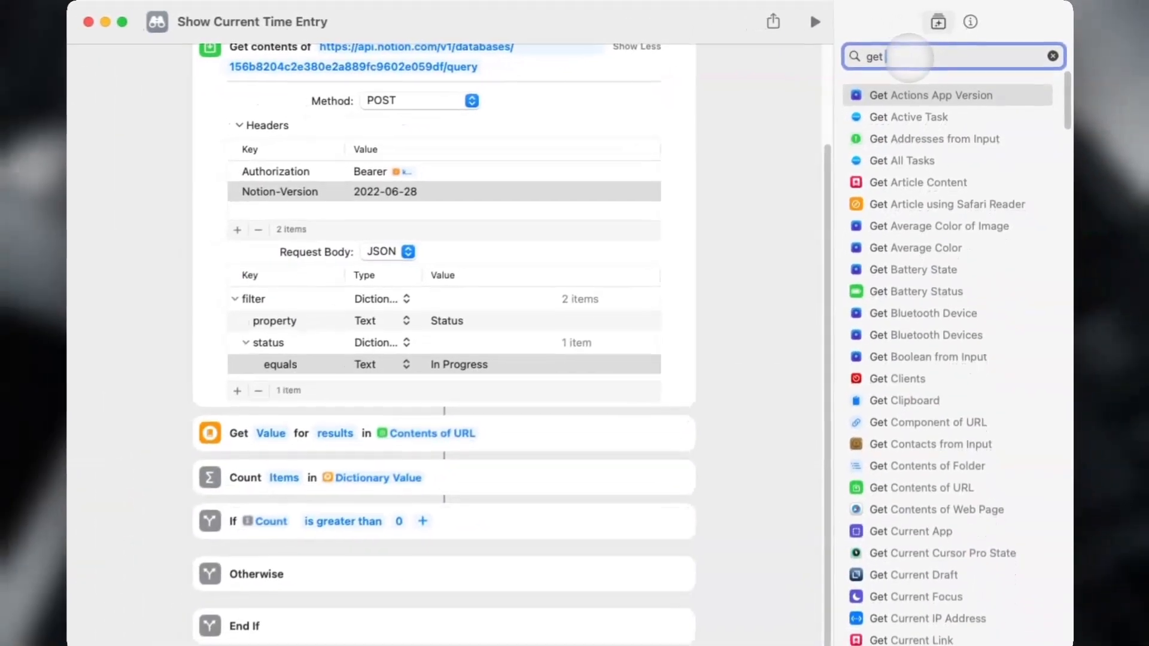
pyautogui.write(' value')
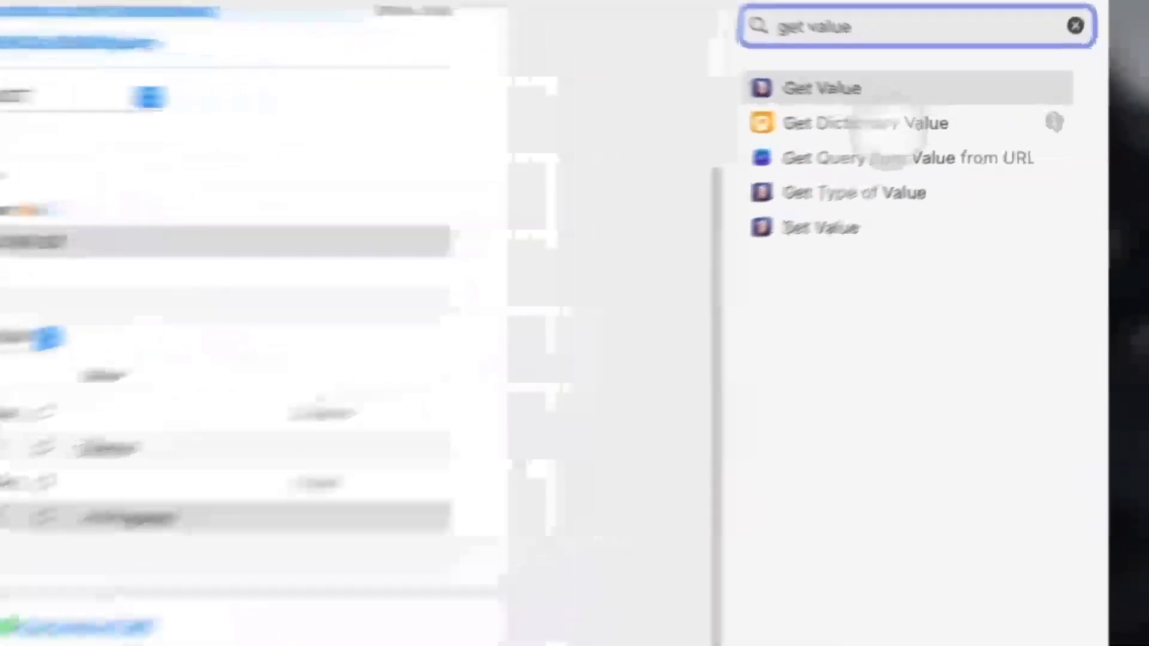
pyautogui.moveTo(933, 115); pyautogui.dragTo(451, 532)
pyautogui.moveTo(626, 512); pyautogui.dragTo(605, 497)
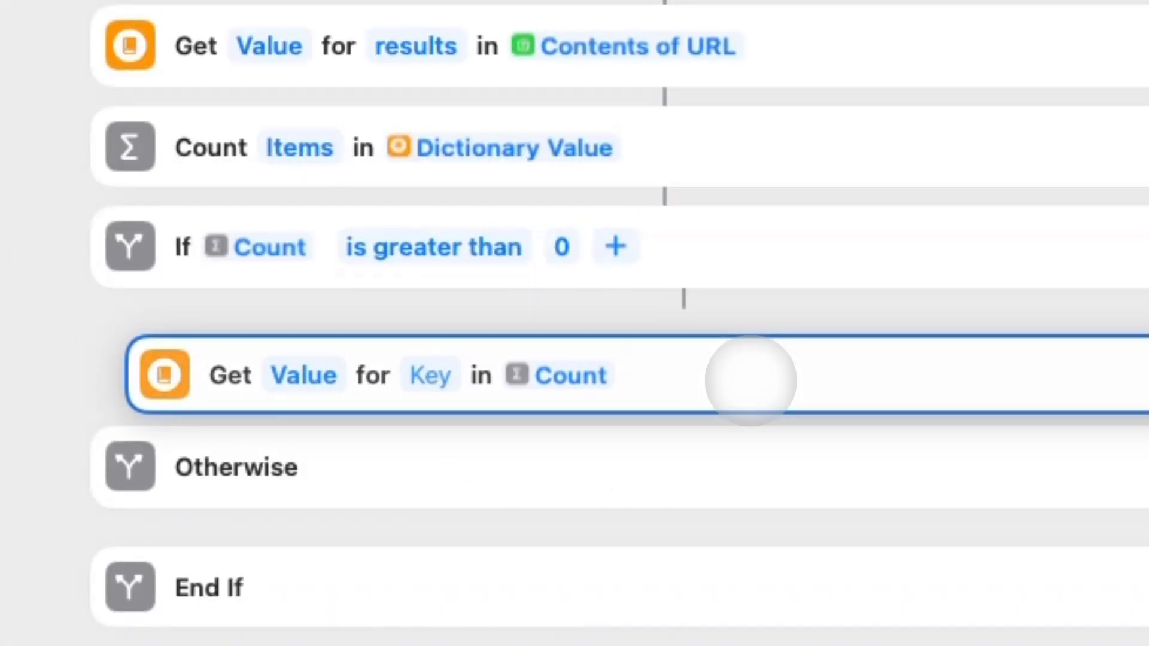
pyautogui.click(574, 349)
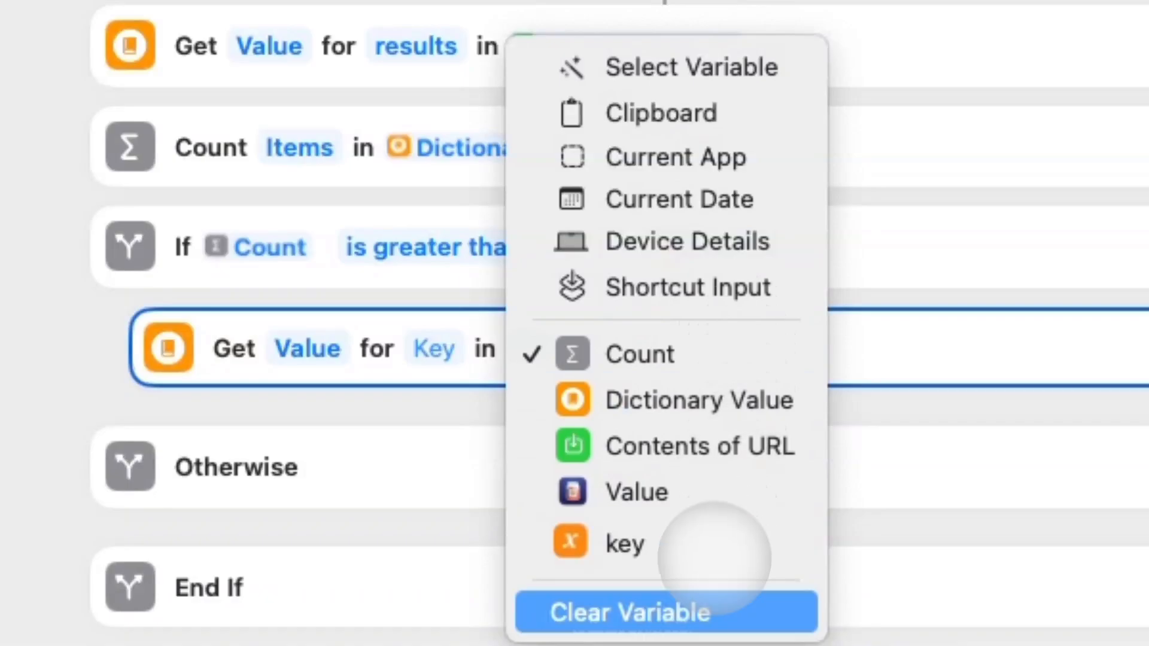
pyautogui.click(688, 607)
pyautogui.click(592, 367)
pyautogui.click(646, 380)
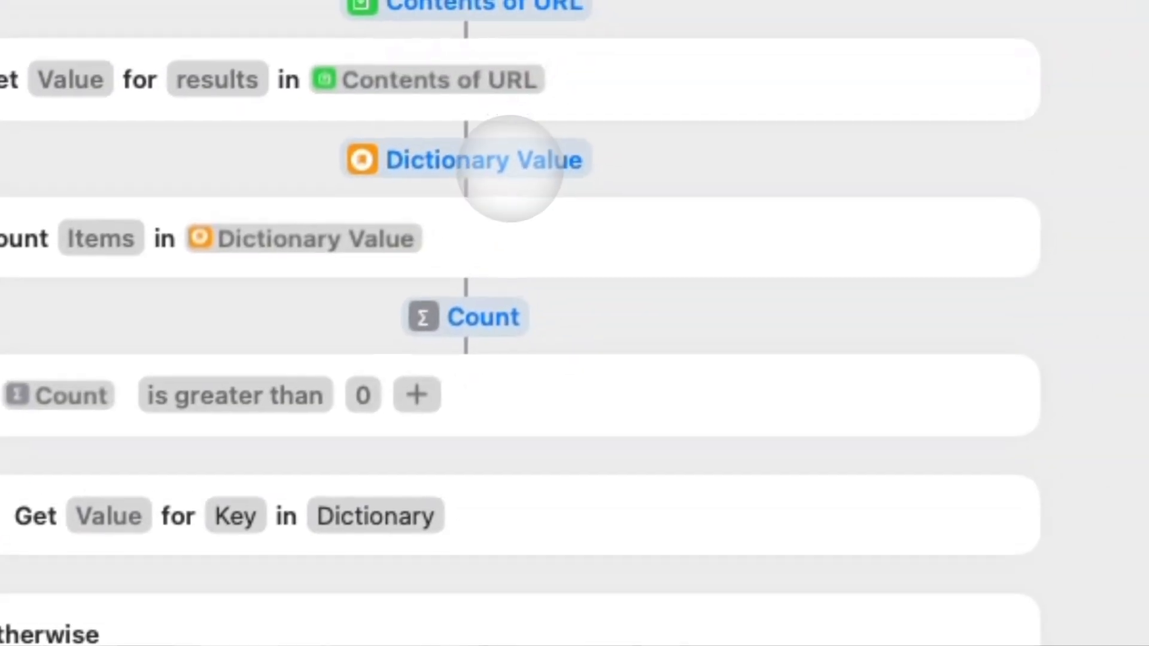
pyautogui.click(511, 169)
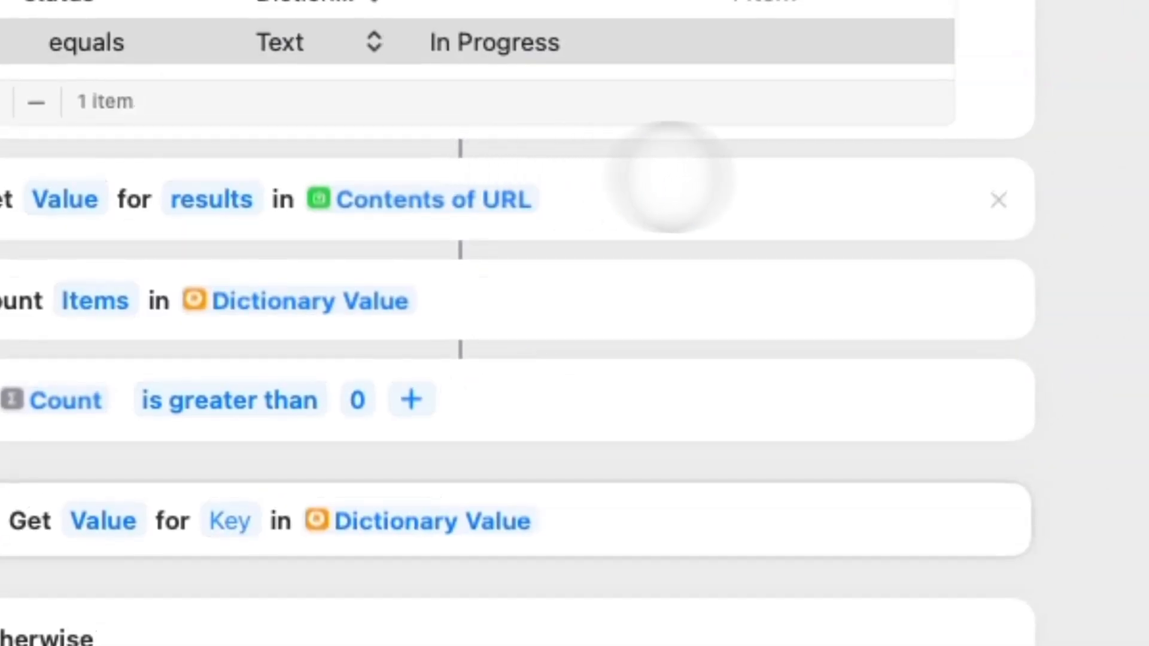
pyautogui.click(235, 516)
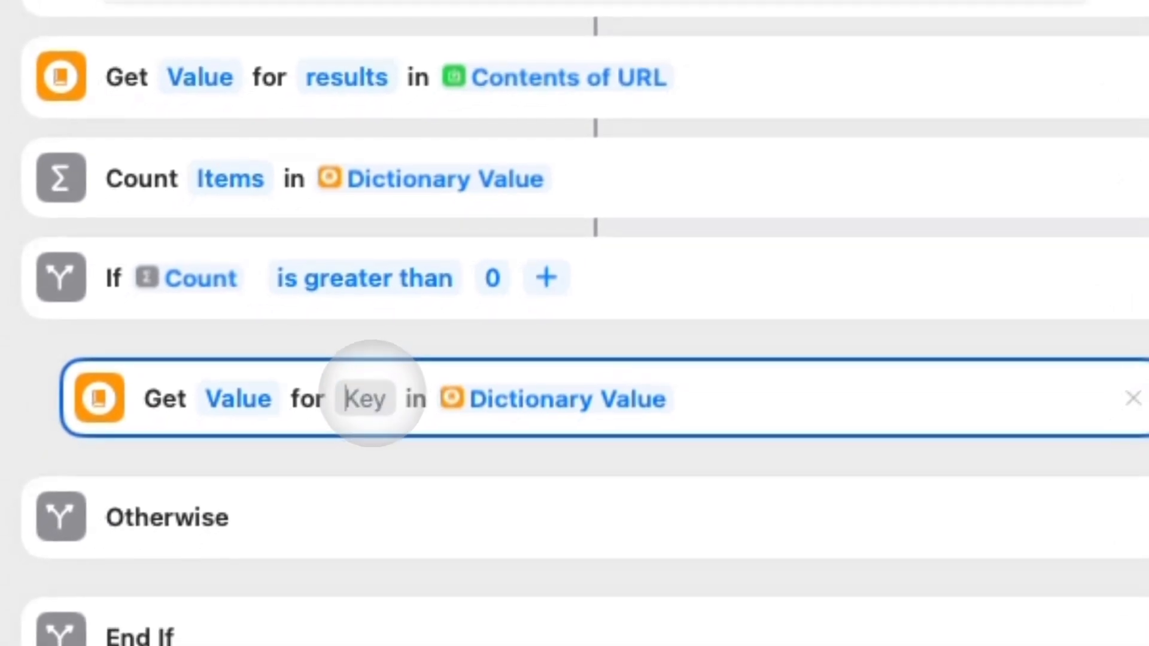
pyautogui.write('i')
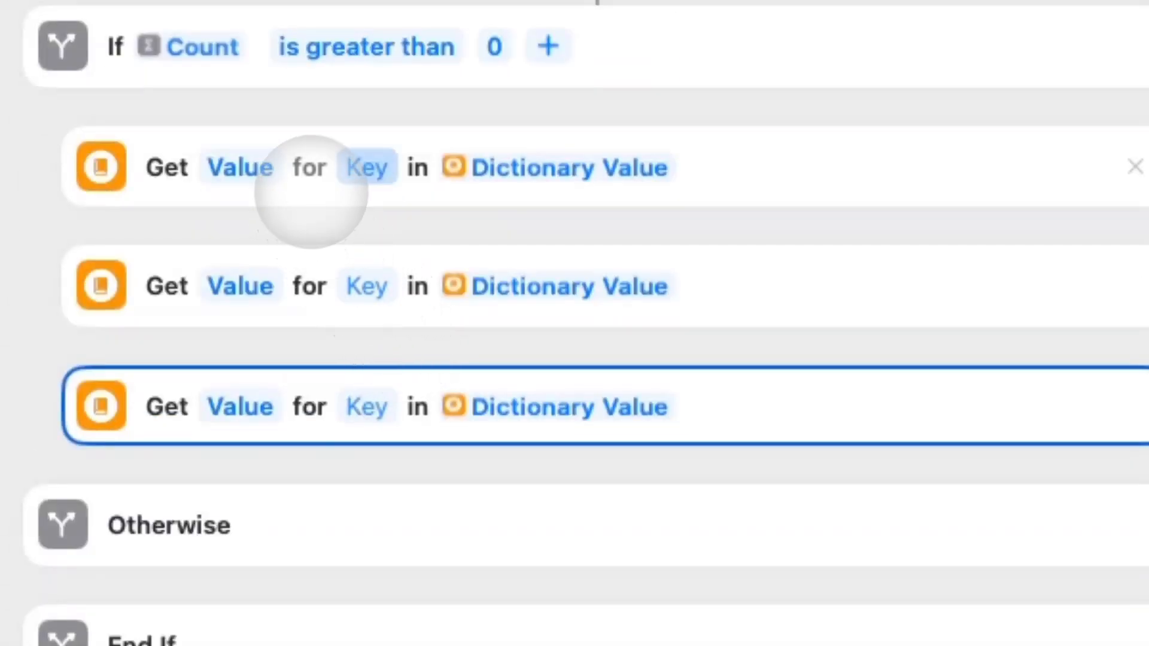
pyautogui.click(366, 167)
pyautogui.write('id')
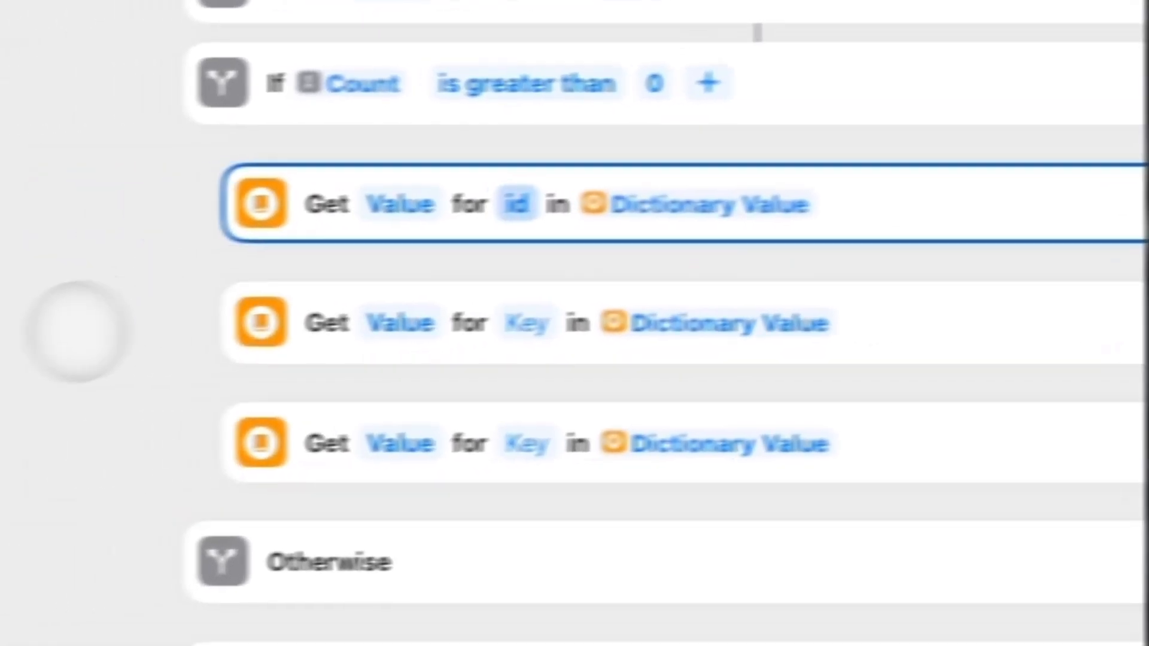
# Check the lookups' Dictionary Value sources and sort out the duplicate third value lookup.
pyautogui.click(527, 324)
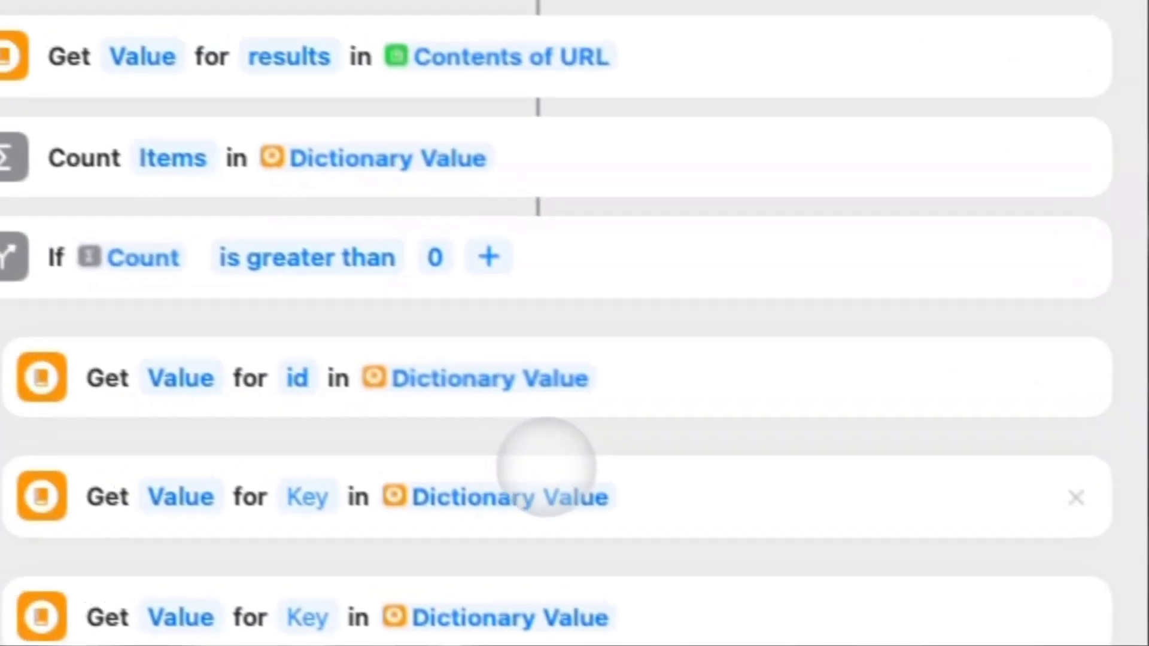
pyautogui.click(304, 387)
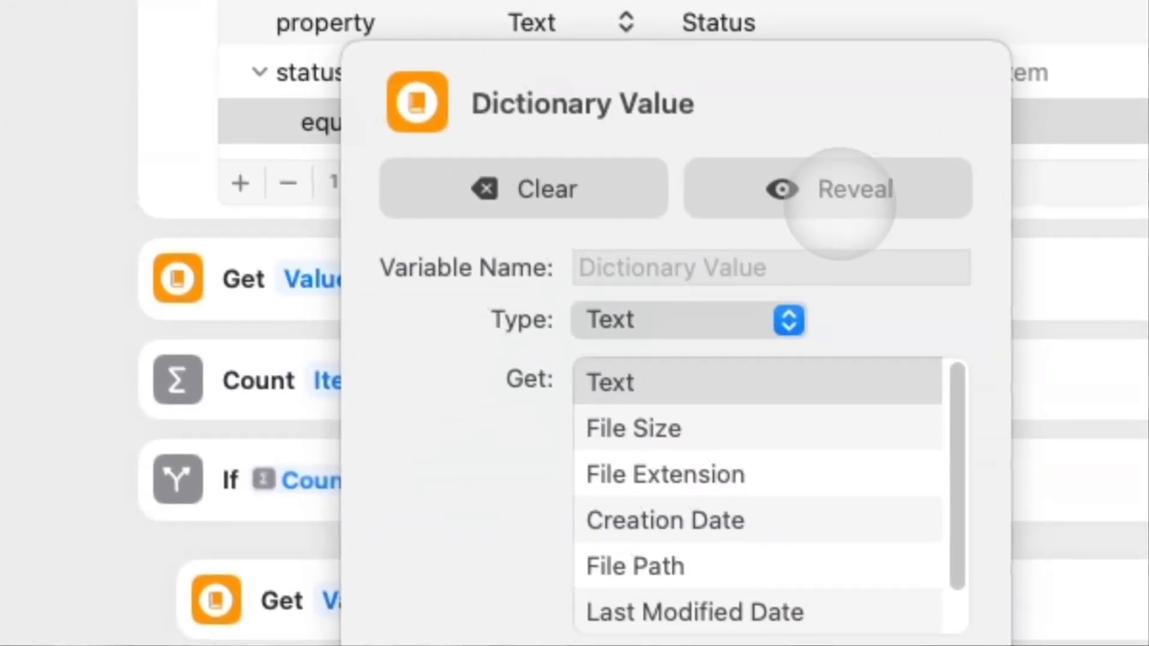
pyautogui.click(818, 192)
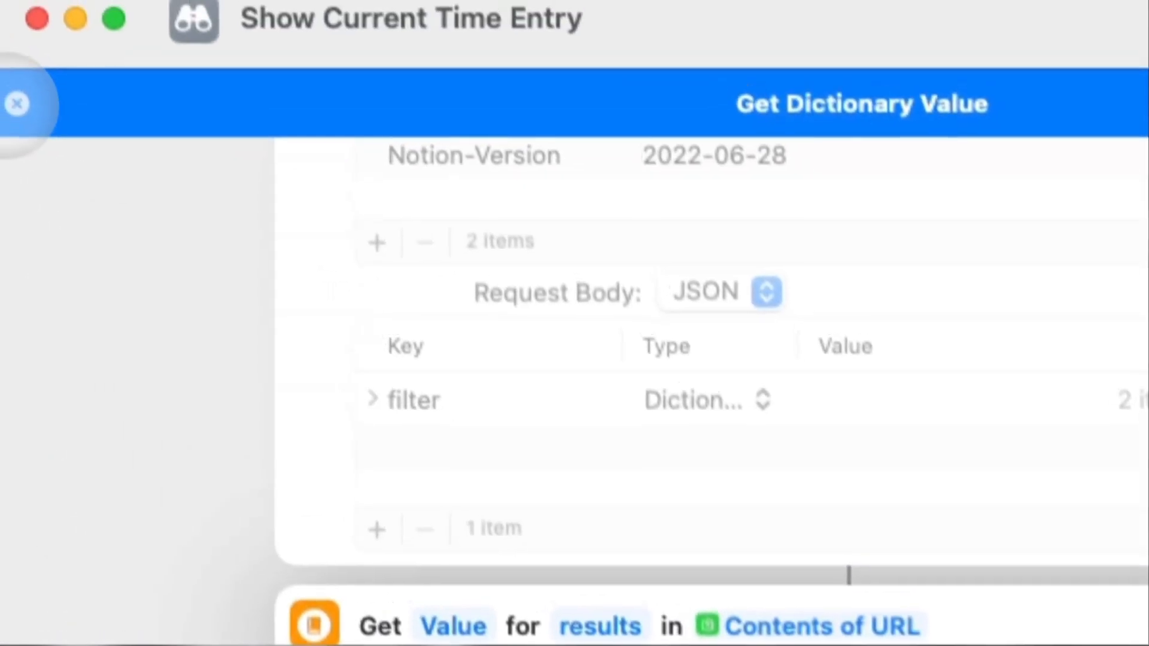
pyautogui.click(17, 103)
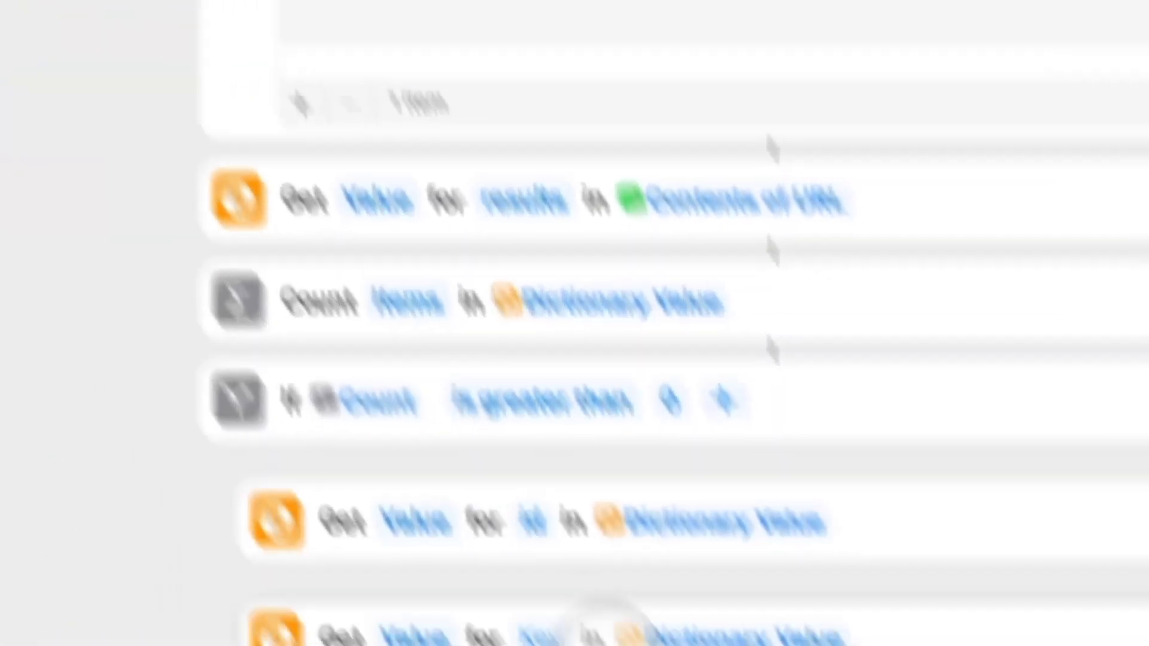
pyautogui.click(556, 554)
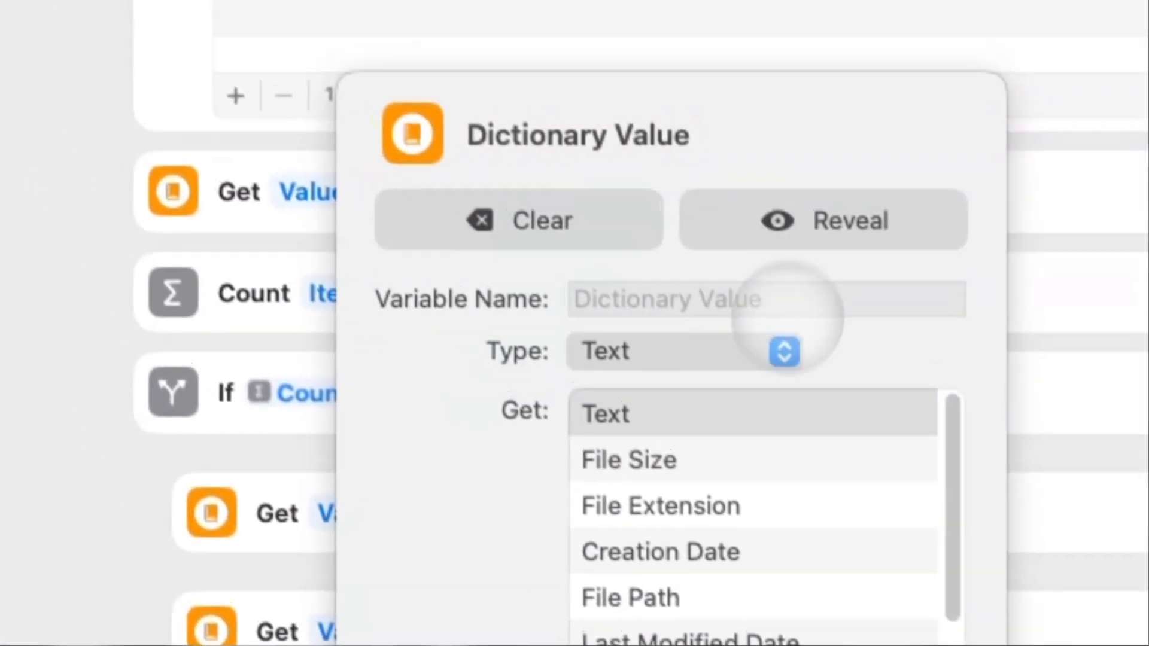
pyautogui.click(670, 192)
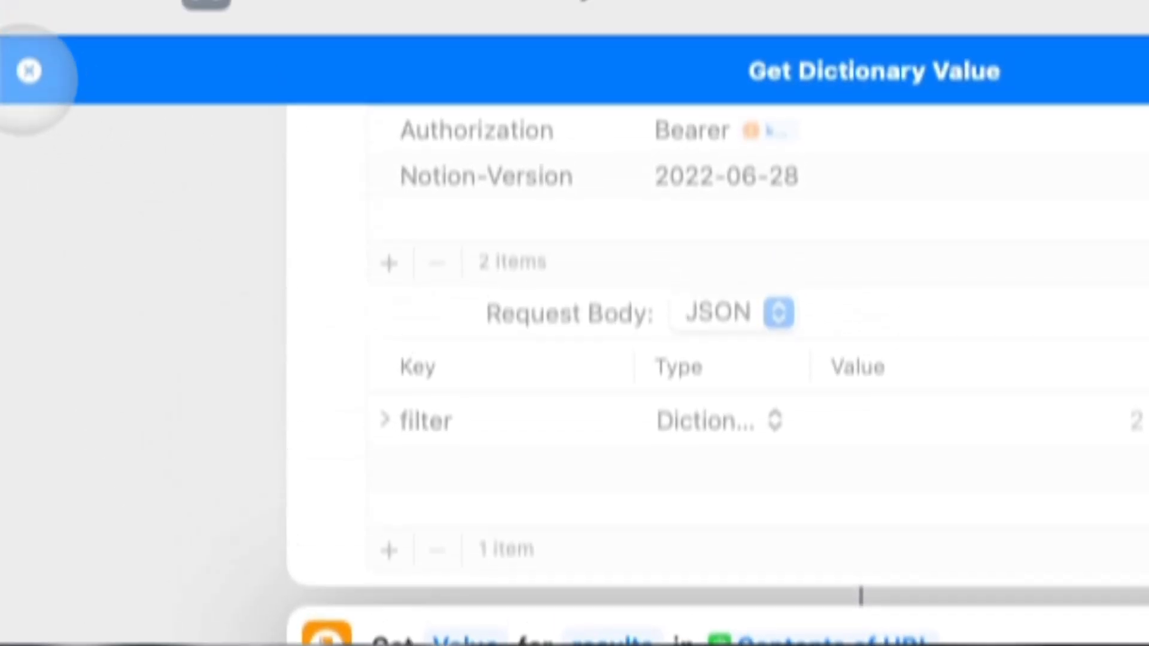
pyautogui.click(29, 72)
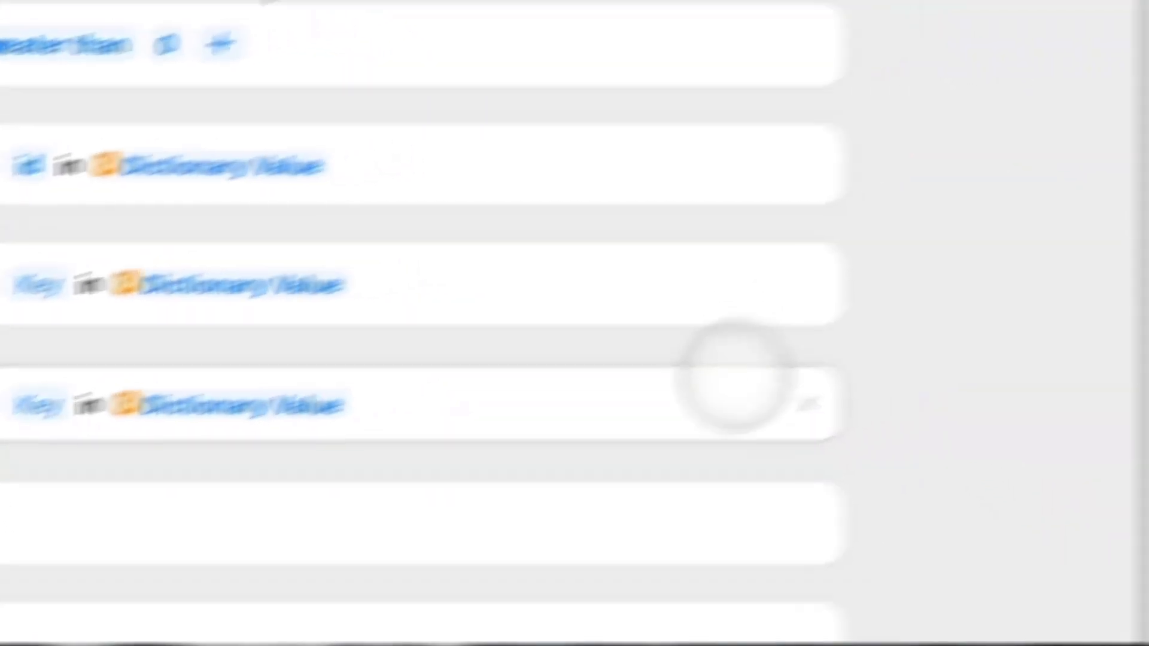
pyautogui.click(808, 404)
pyautogui.moveTo(793, 56); pyautogui.dragTo(551, 602)
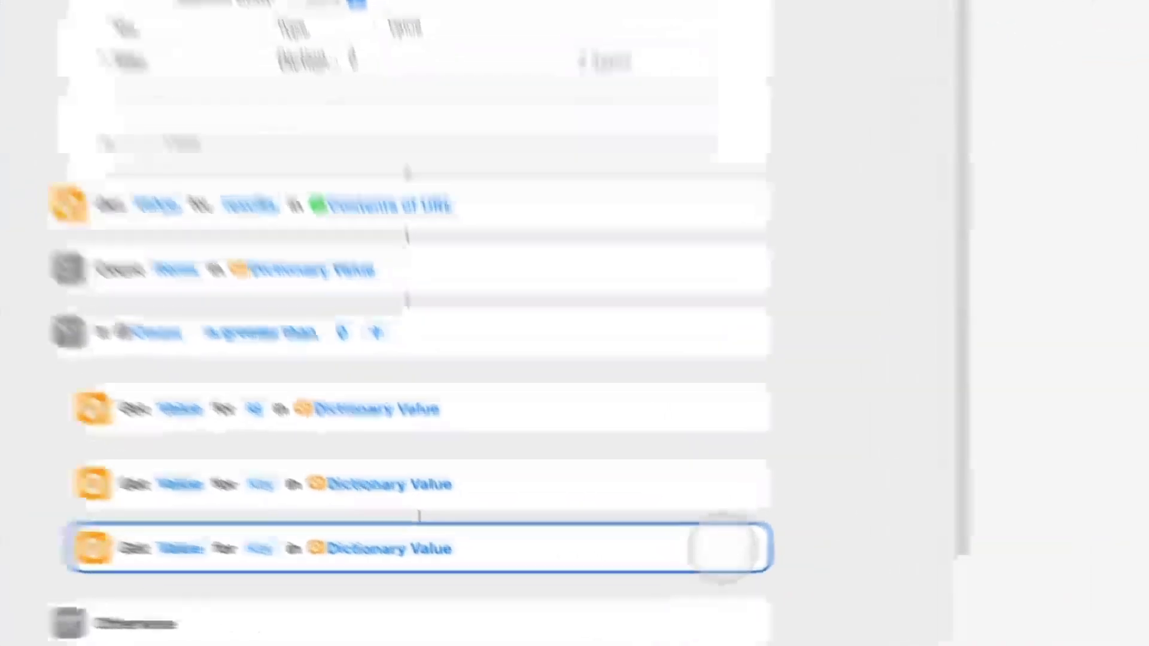
pyautogui.click(682, 579)
pyautogui.press('super+z')
pyautogui.press('super+z')
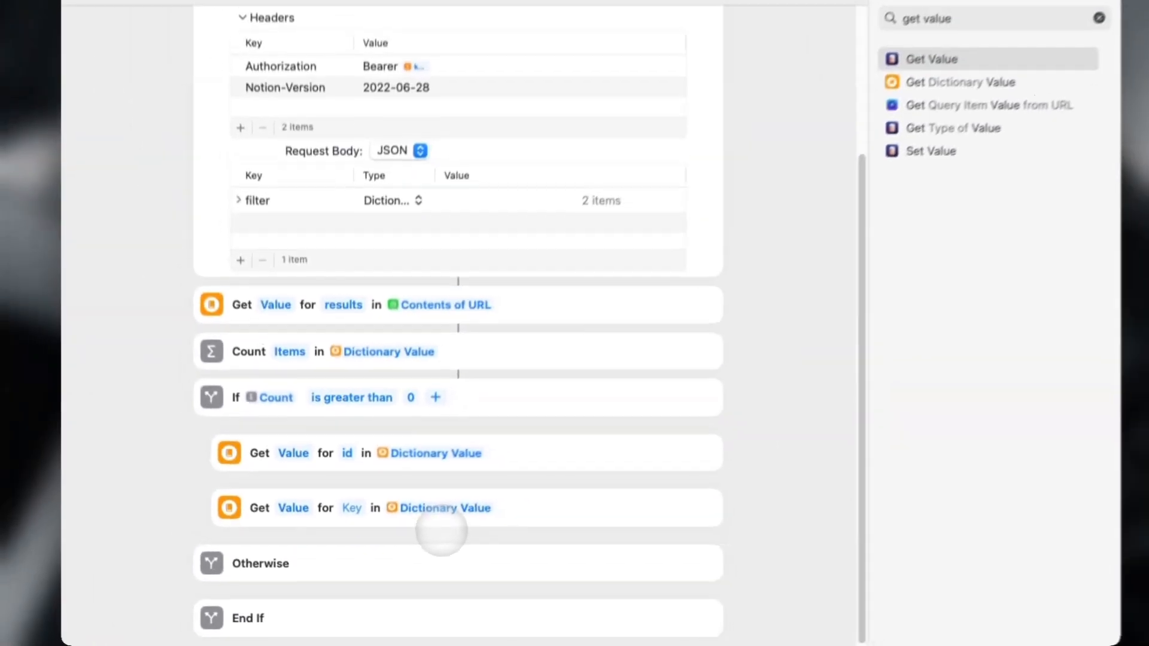
pyautogui.press('super+shift+z')
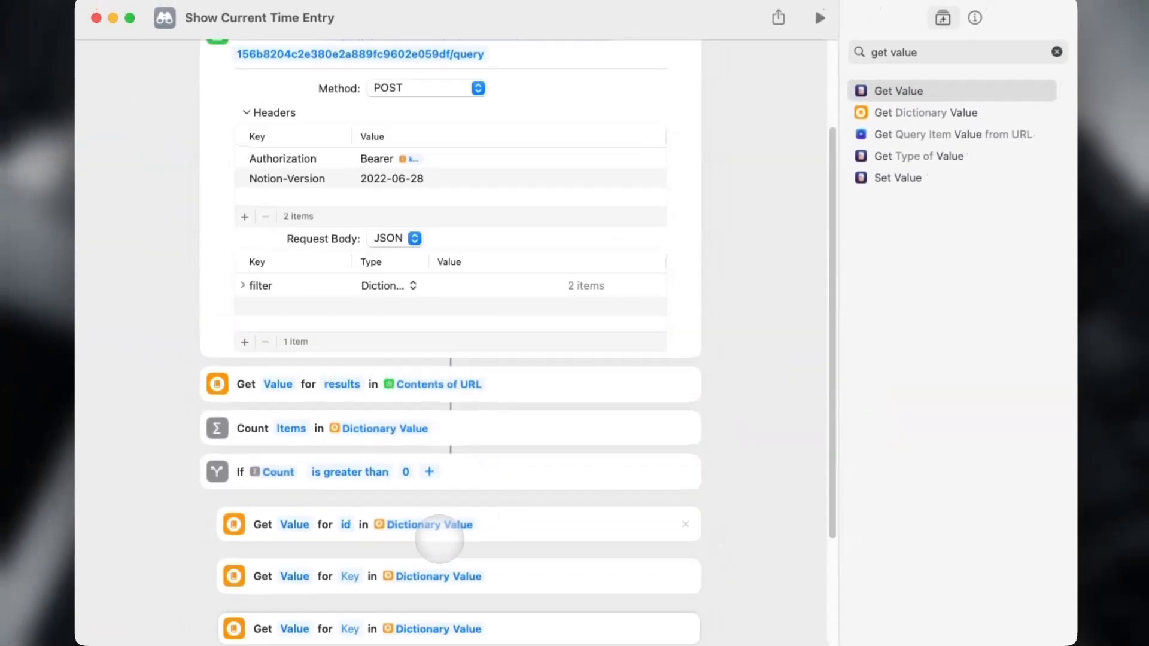
pyautogui.scroll(-3, 442, 533)
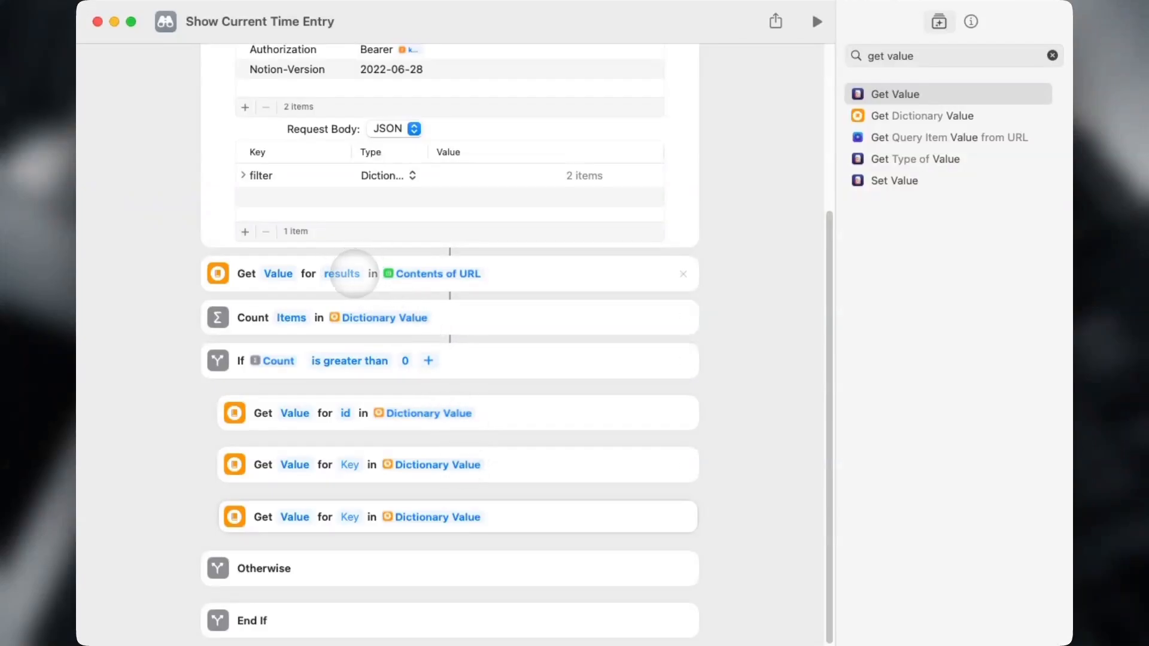
# Set the remaining keys to properties.Name.title.1.text.content and properties.Time Spent.date.start.
pyautogui.click(353, 465)
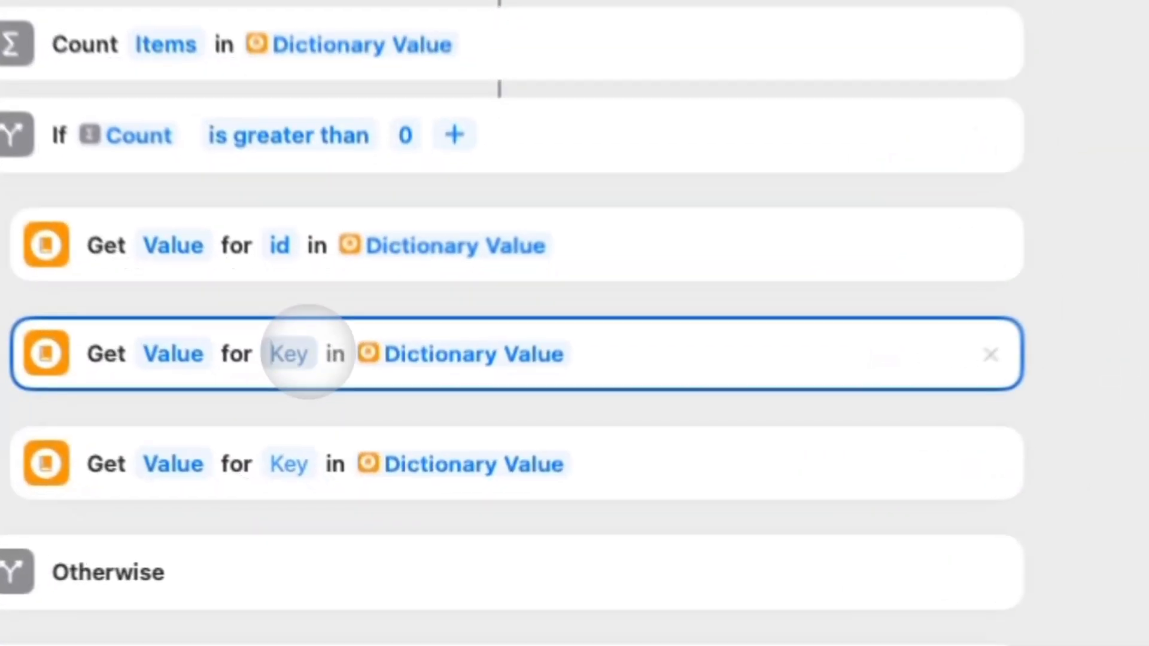
pyautogui.write('proper')
pyautogui.write('ti')
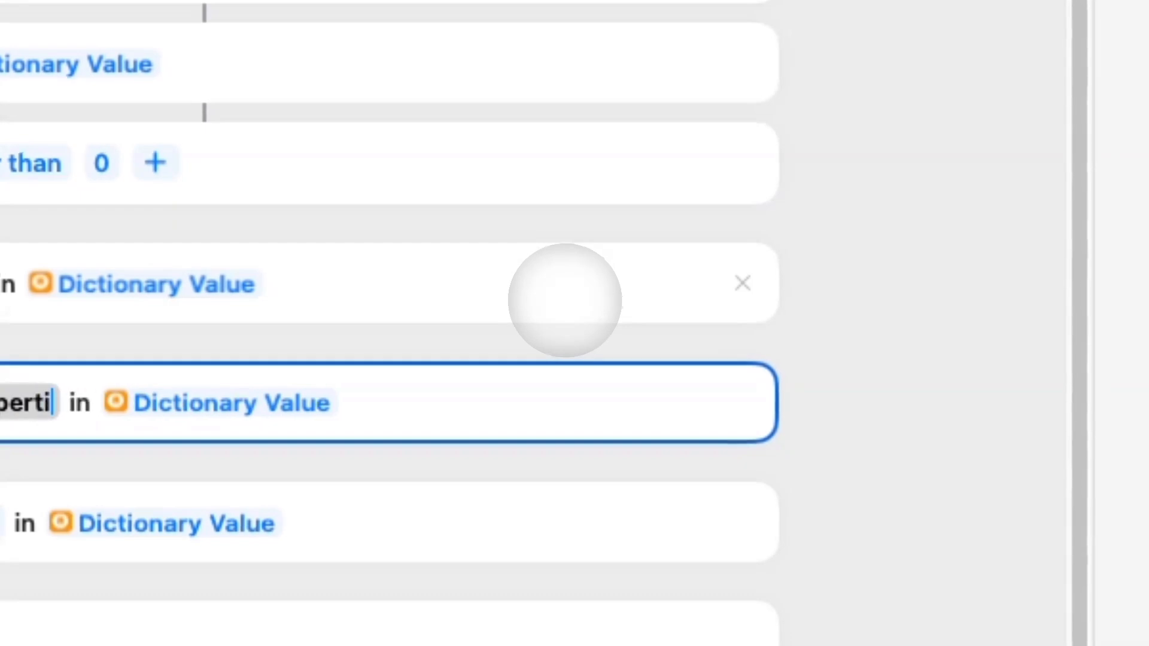
pyautogui.write('es.Name.title.1.text.content')
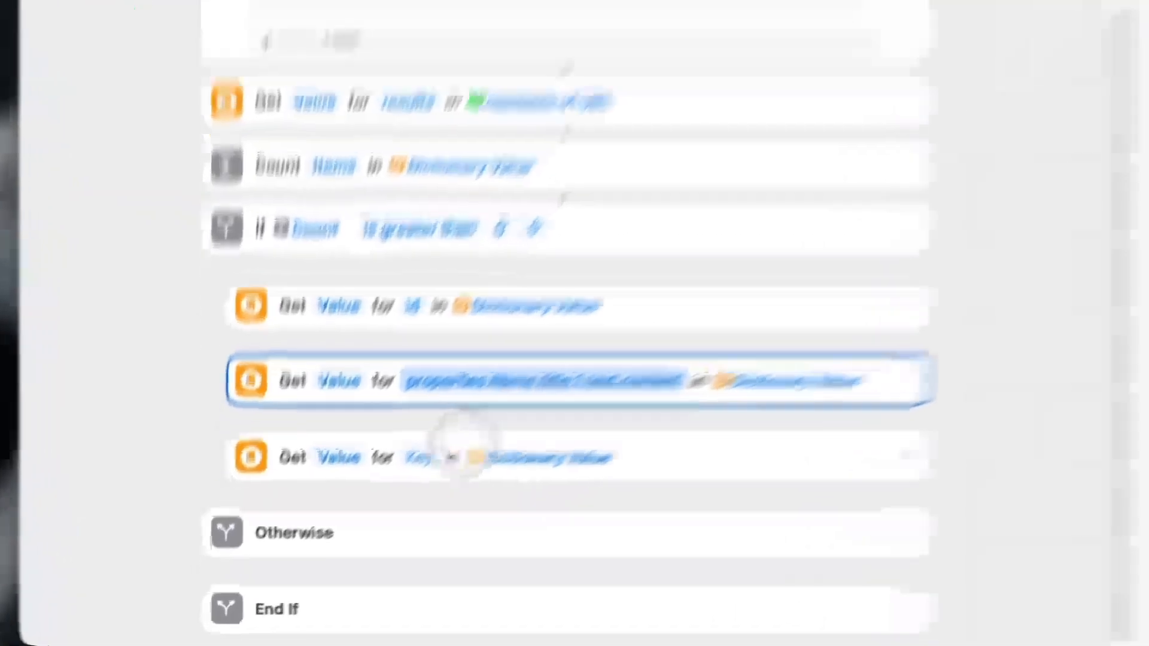
pyautogui.click(349, 517)
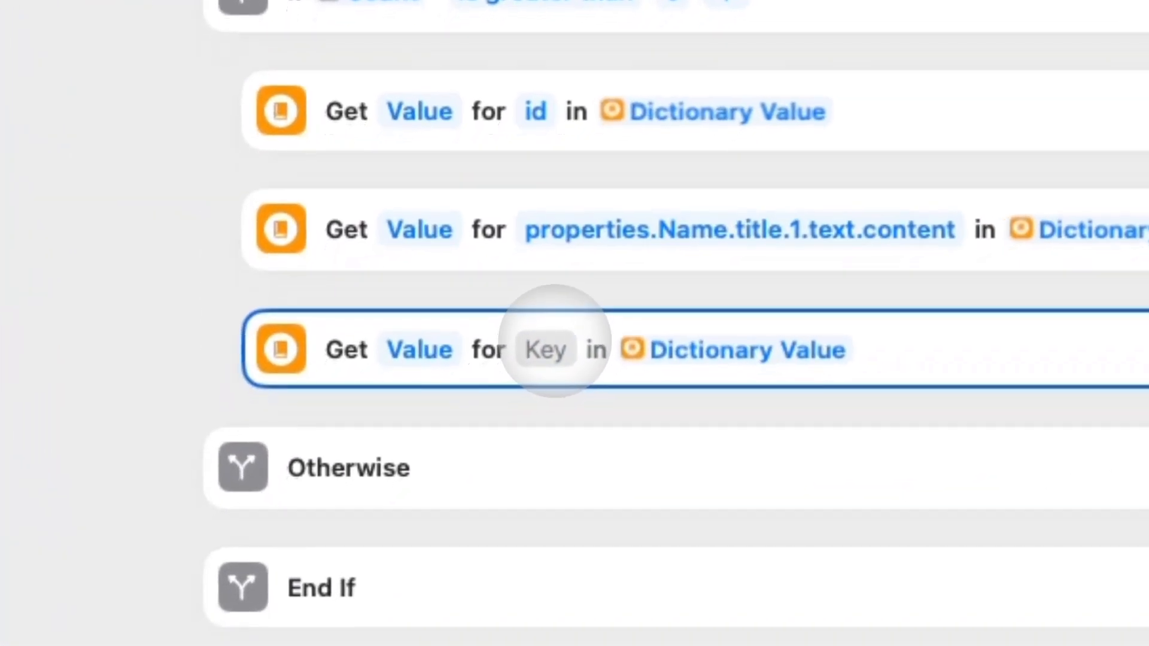
pyautogui.write('properties.Sta')
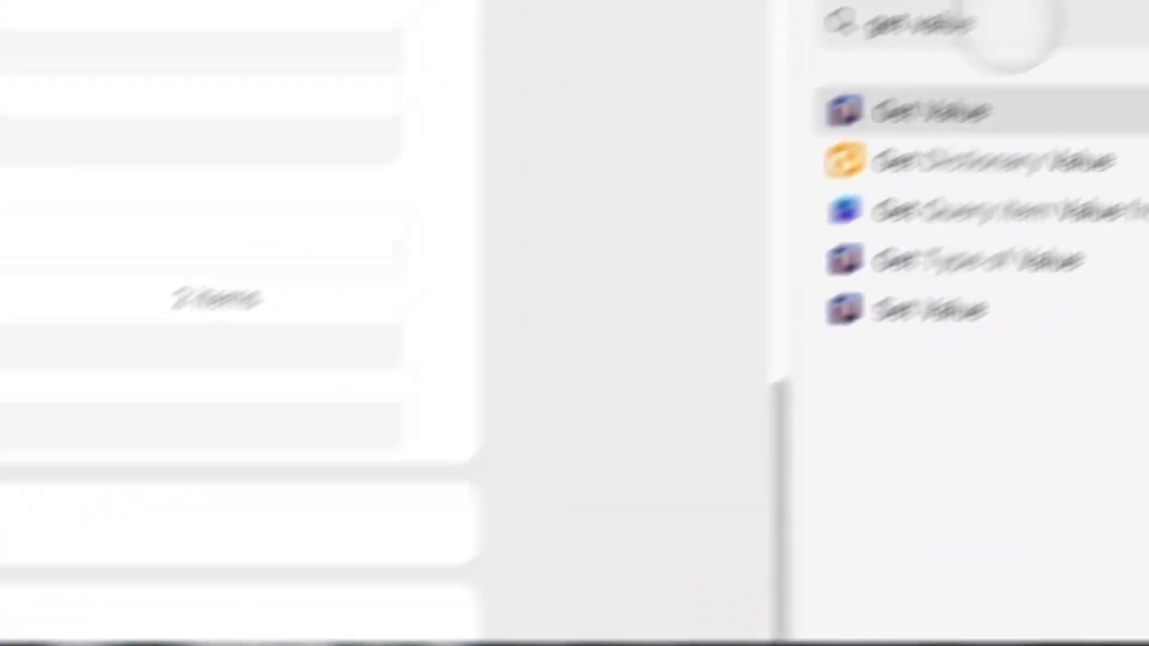
pyautogui.click(948, 53)
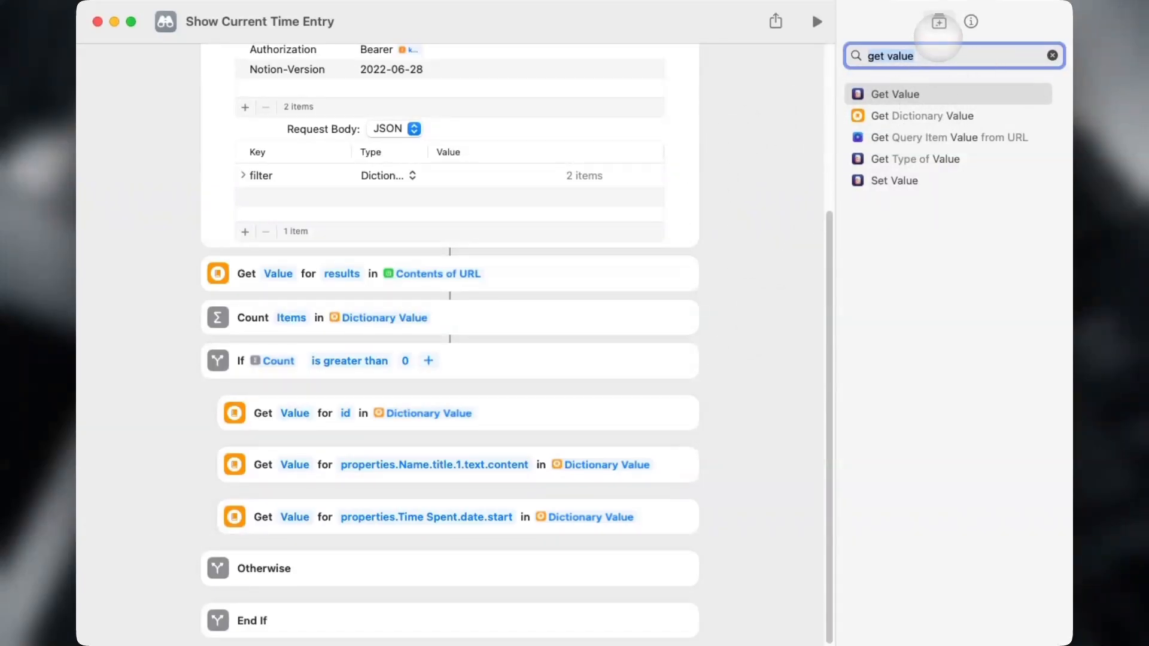
# Add a Get Time Between Dates action below the start-time lookup and clear its default dates.
pyautogui.write('adjust')
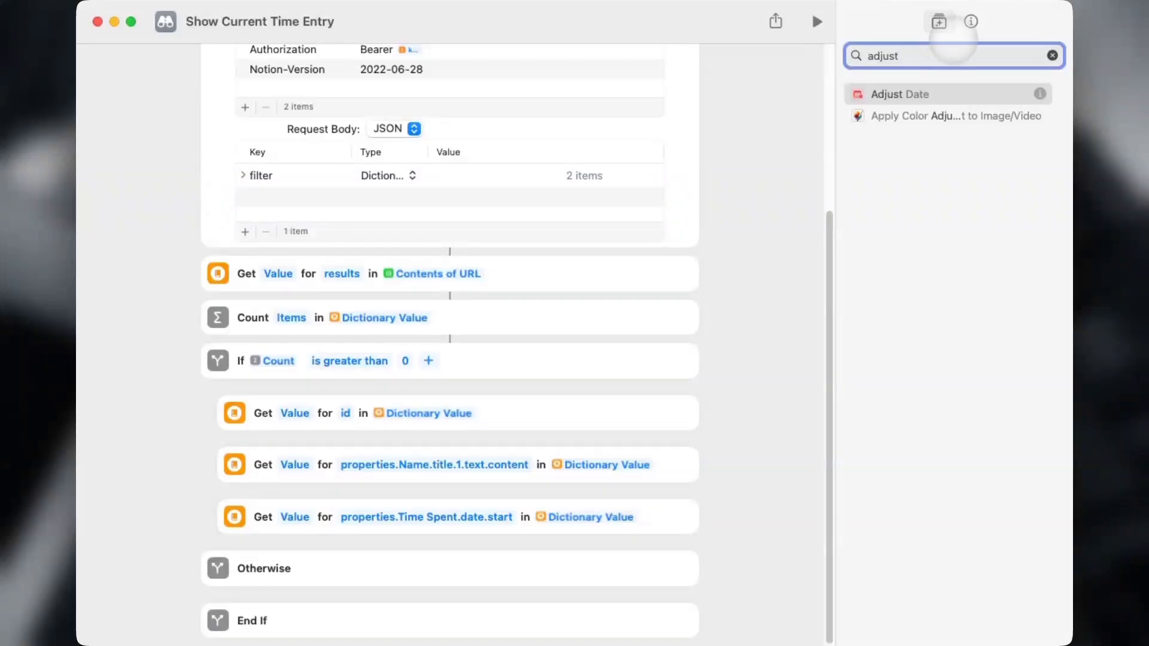
pyautogui.moveTo(915, 94); pyautogui.dragTo(430, 533)
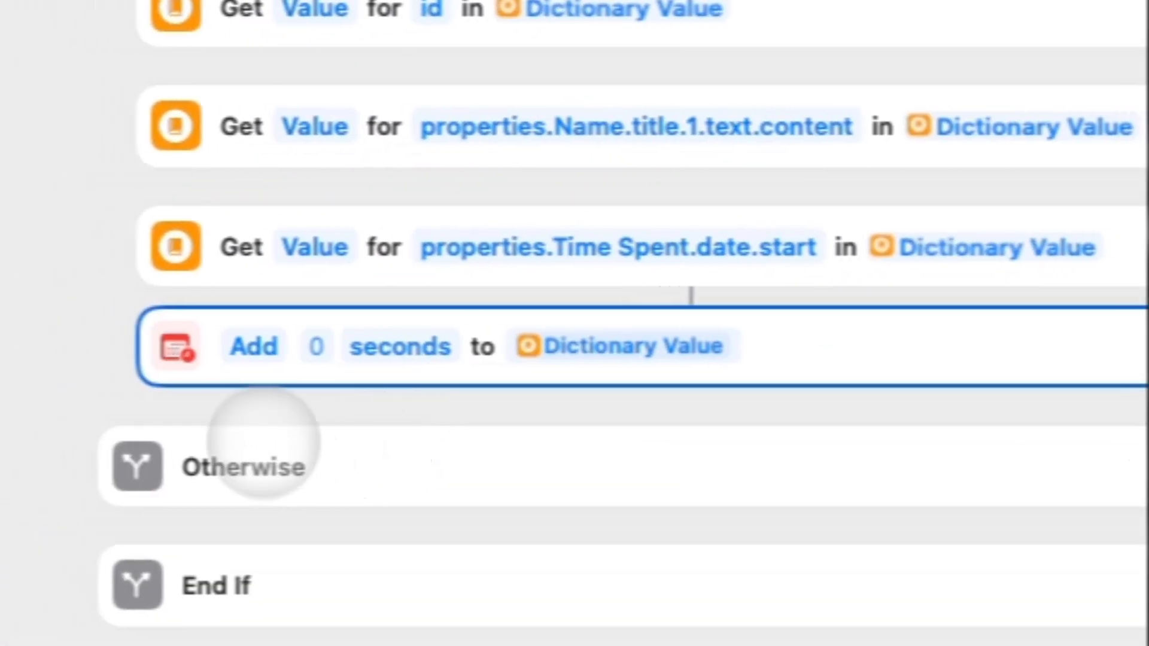
pyautogui.click(176, 496)
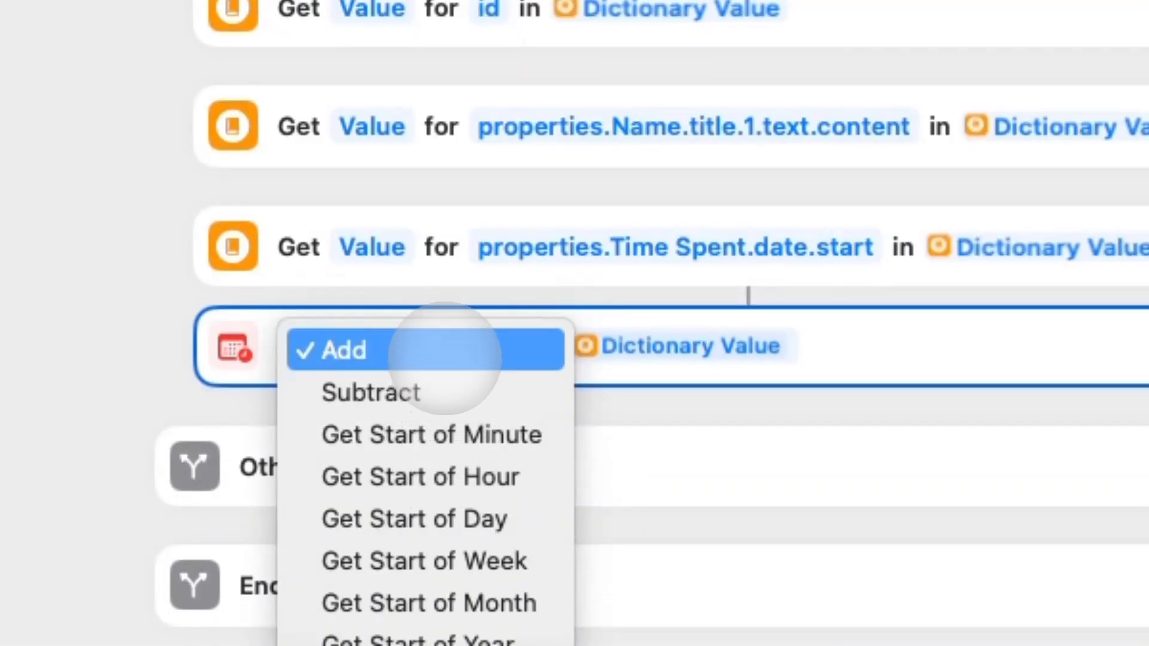
pyautogui.click(444, 357)
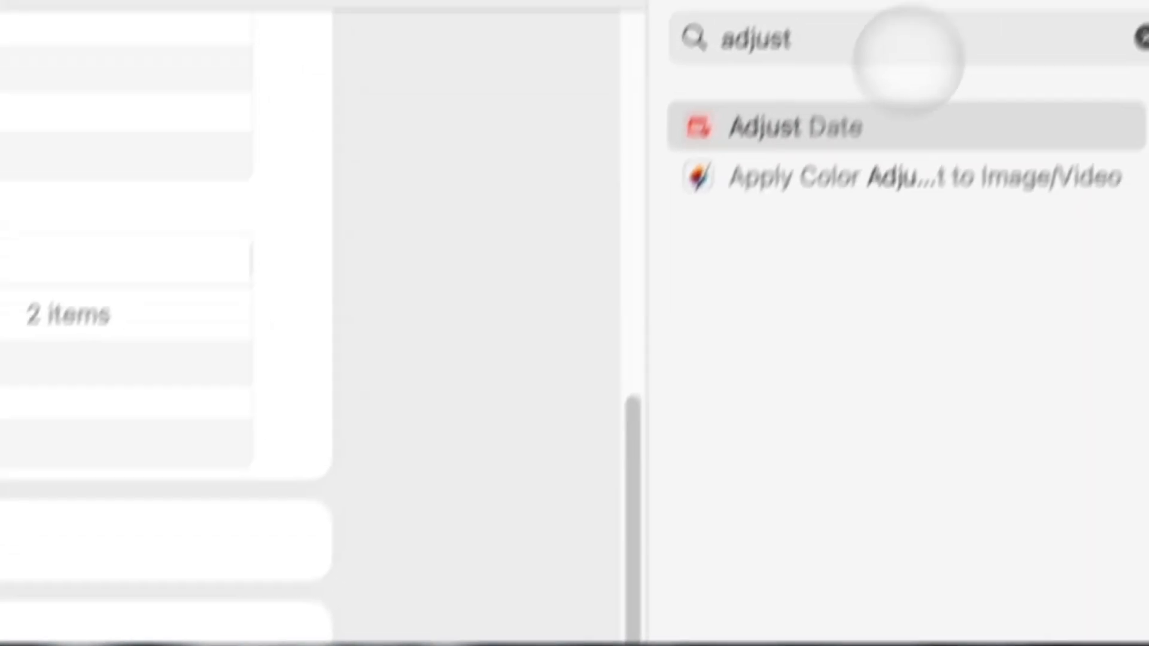
pyautogui.press('super+a')
pyautogui.write('get ti')
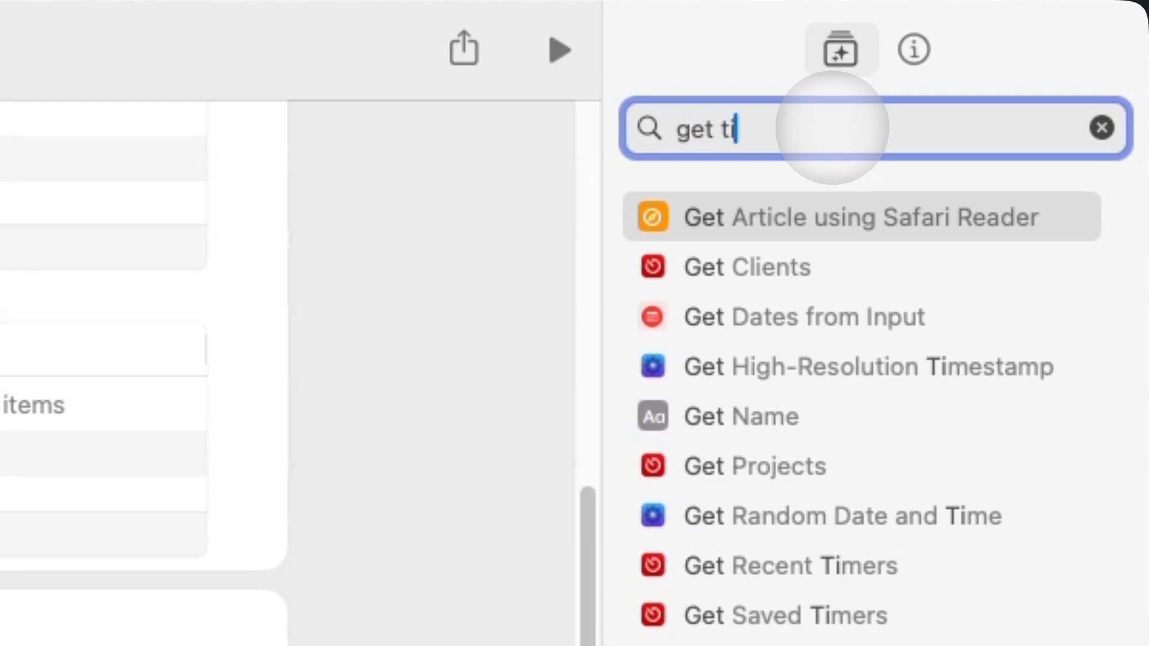
pyautogui.write('me bet')
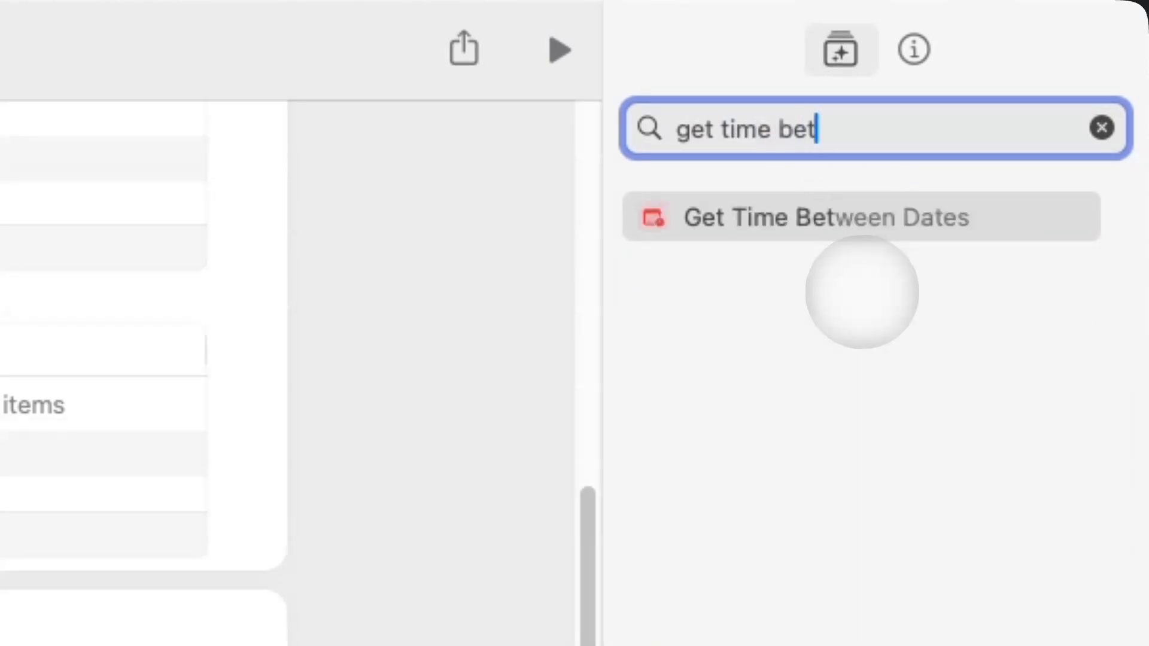
pyautogui.moveTo(808, 234); pyautogui.dragTo(258, 524)
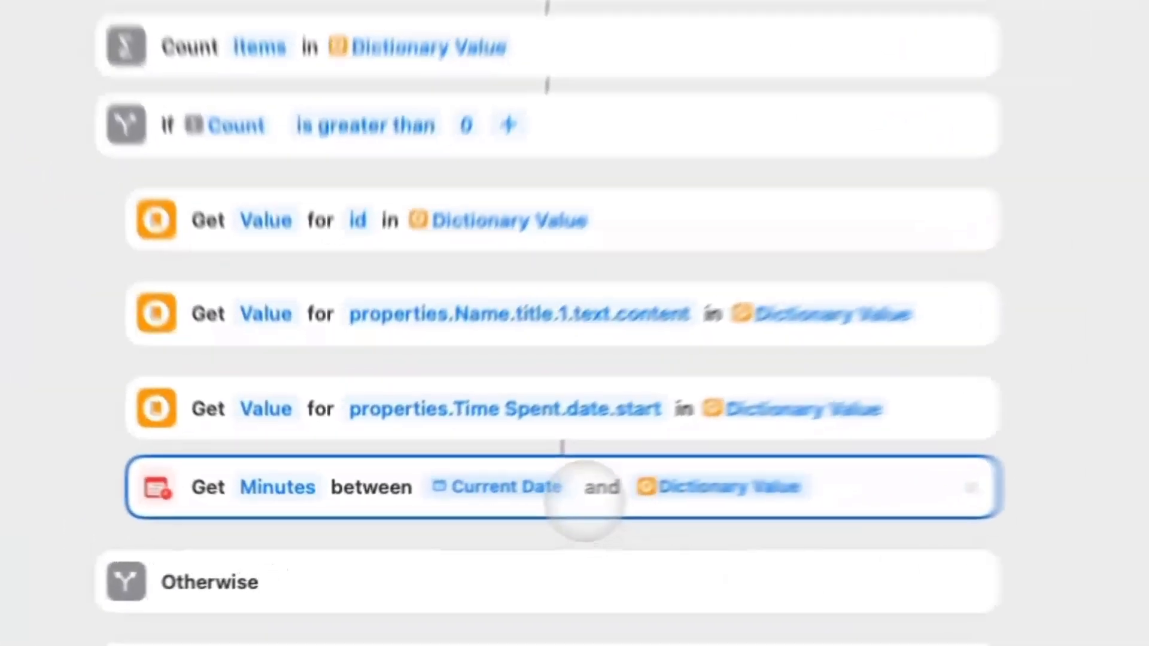
pyautogui.click(423, 515)
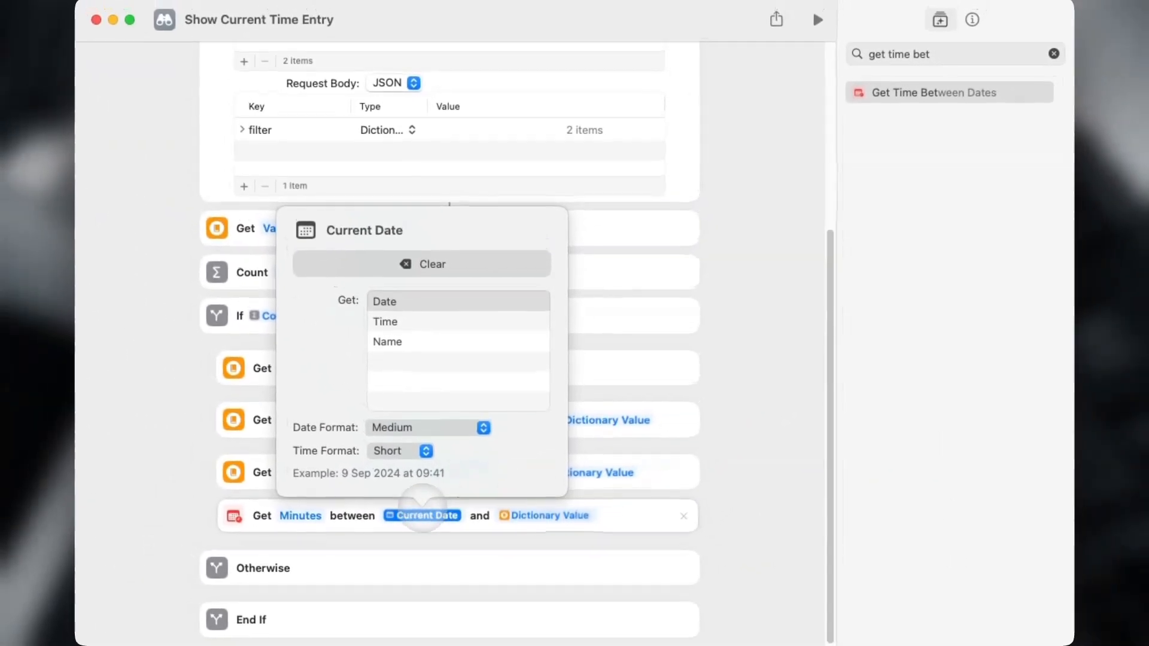
pyautogui.click(419, 259)
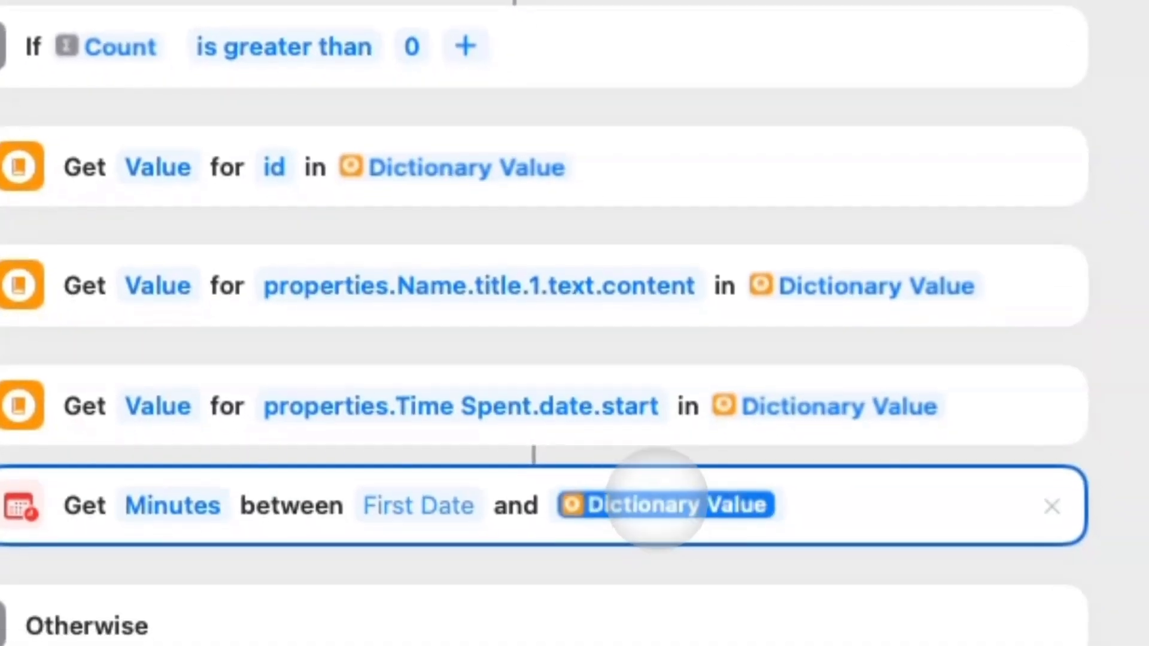
pyautogui.click(736, 631)
pyautogui.click(604, 69)
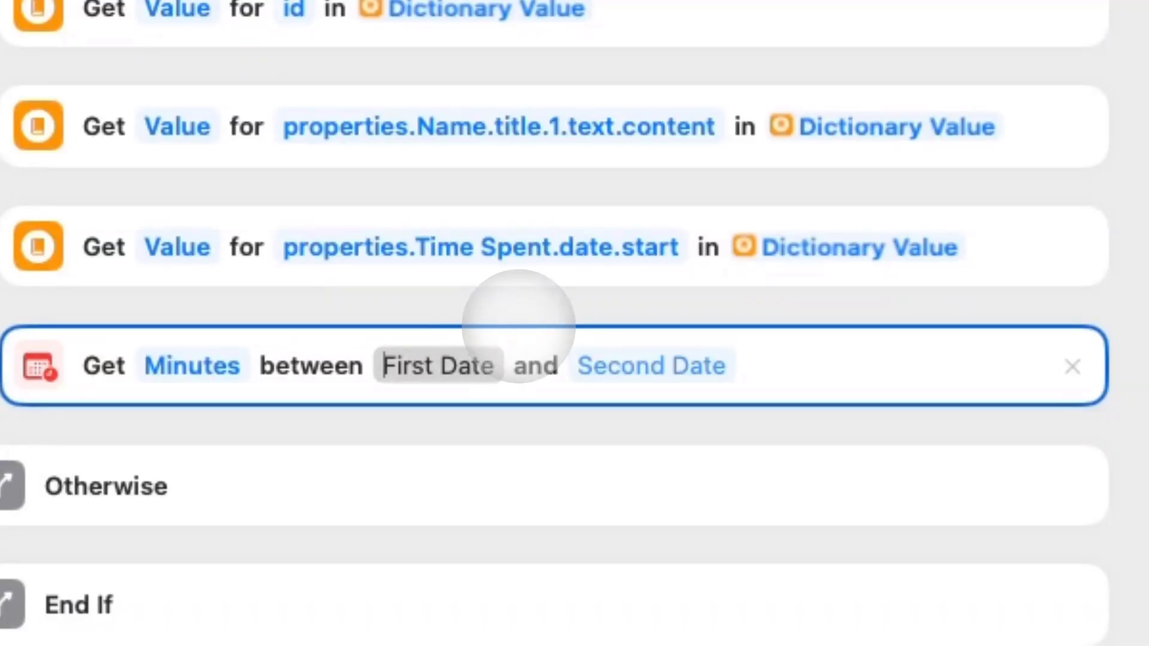
# Measure Minutes between the start-time Dictionary Value and Current Date, then test-run the shortcut.
pyautogui.click(429, 344)
pyautogui.moveTo(654, 511)
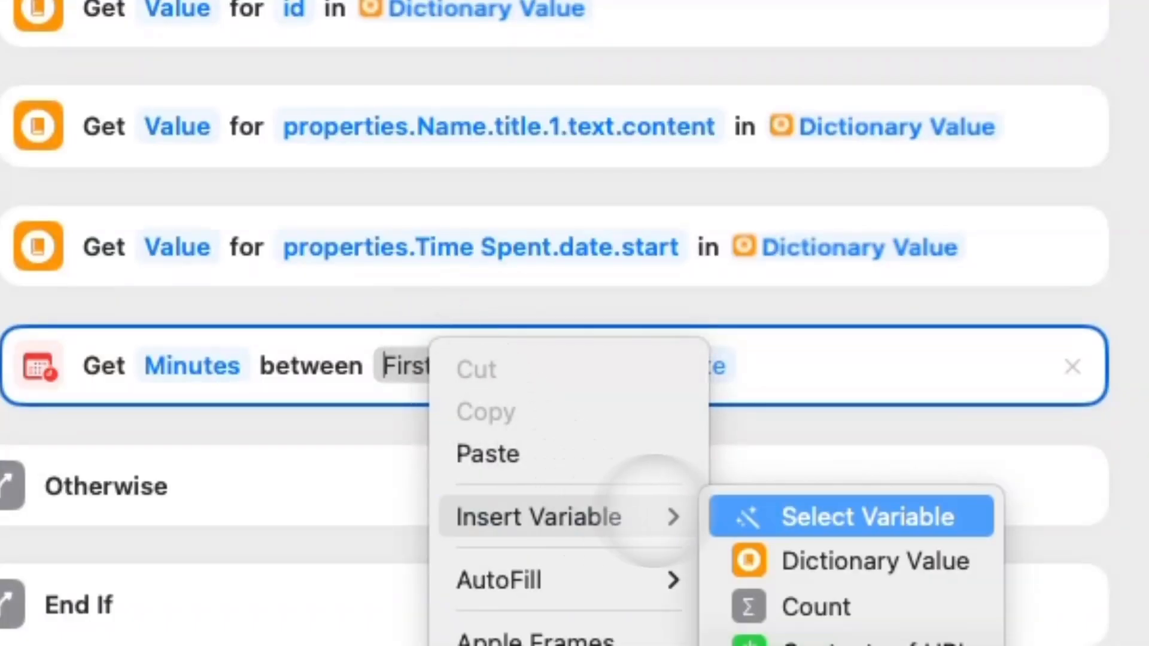
pyautogui.click(831, 514)
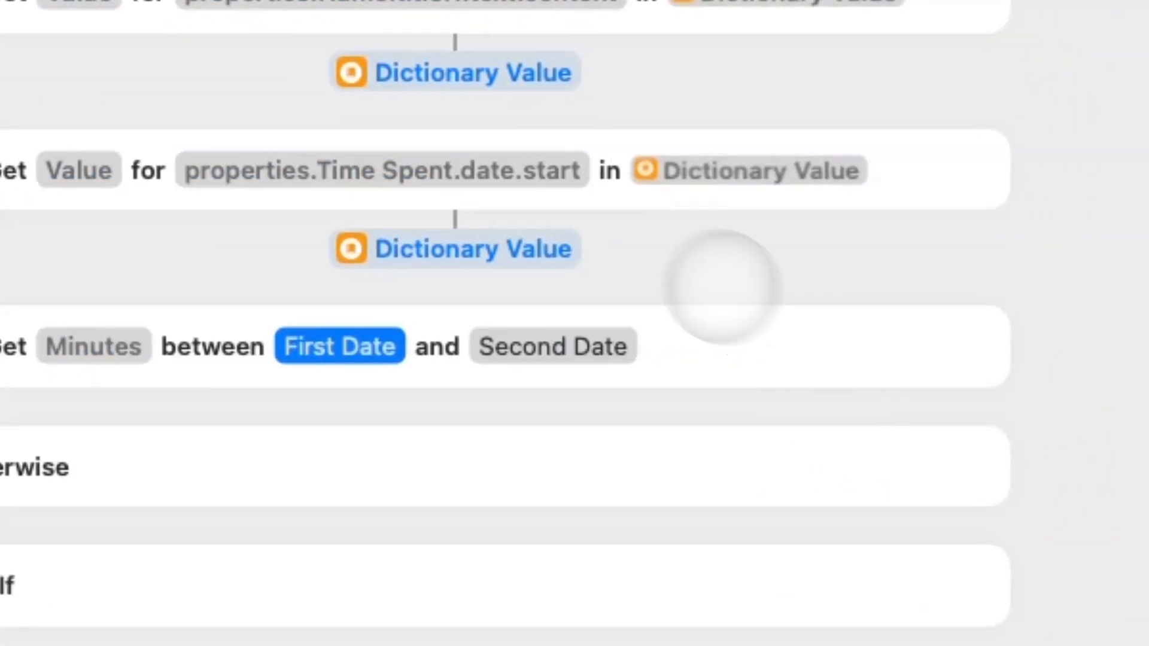
pyautogui.click(549, 274)
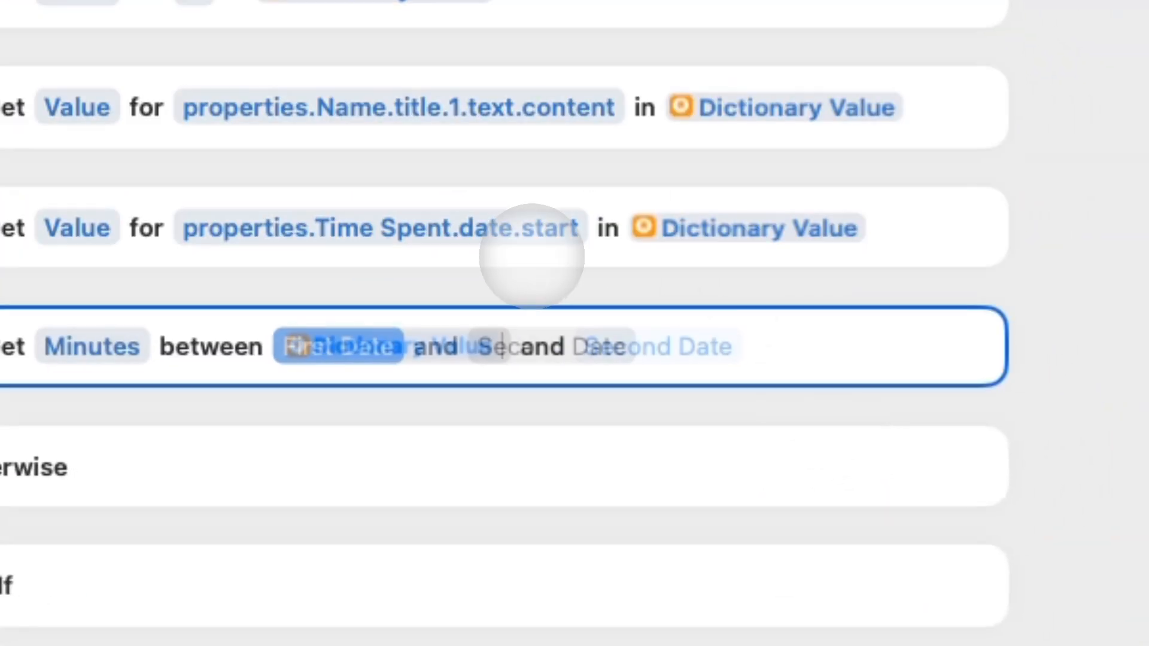
pyautogui.write('curre')
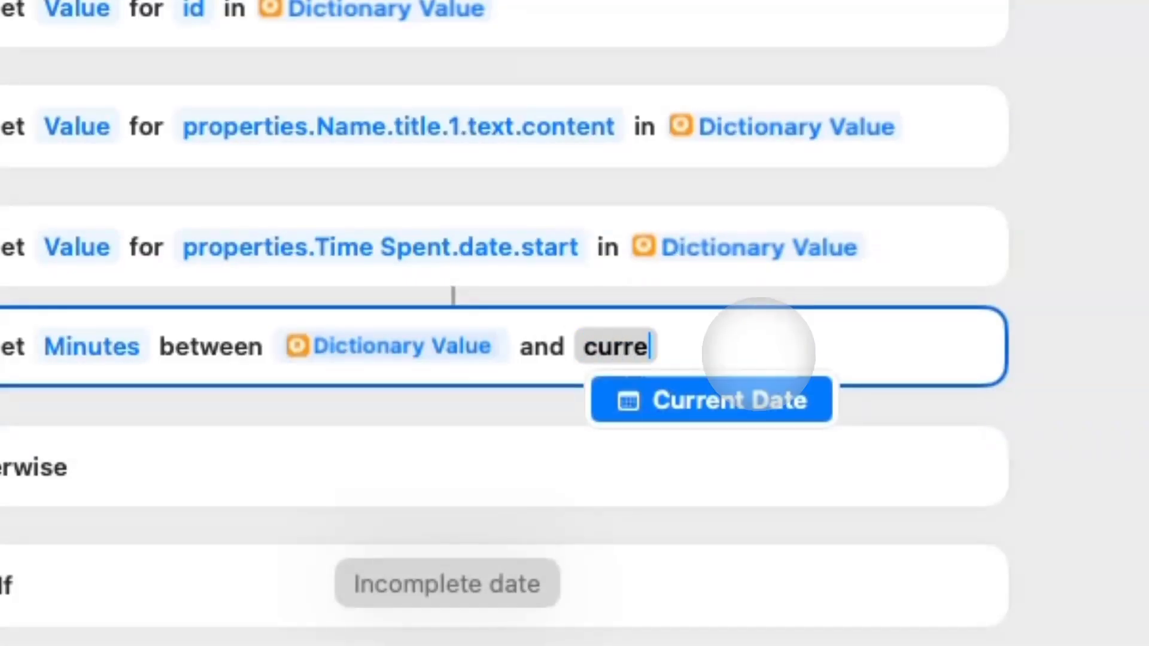
pyautogui.press('Return')
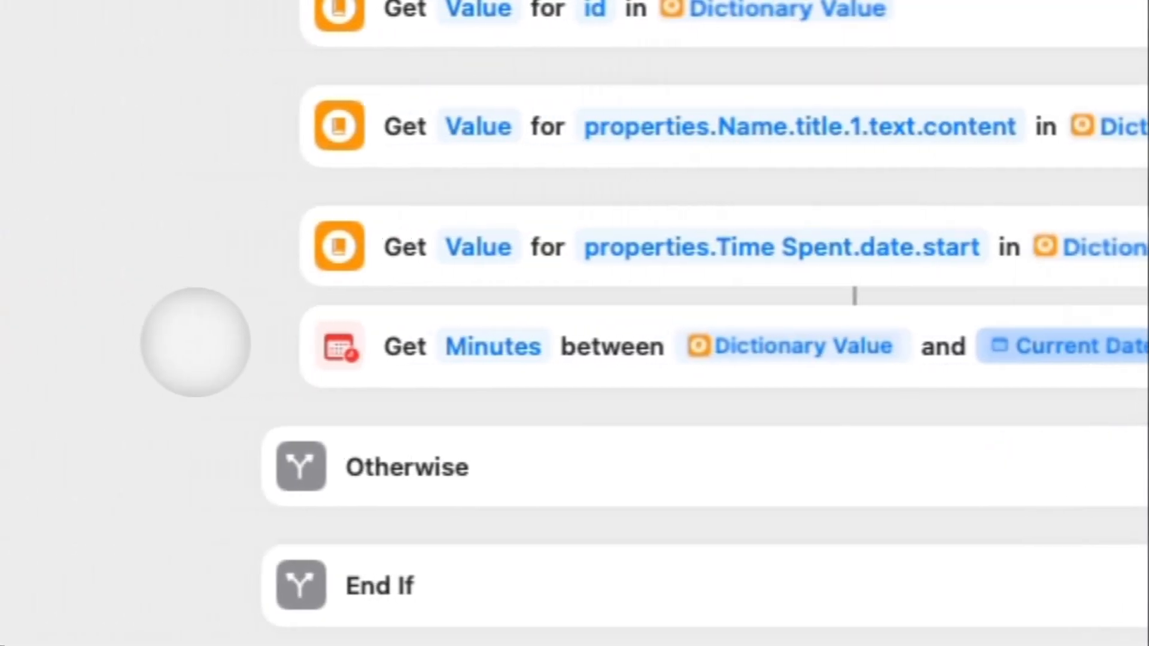
pyautogui.click(636, 347)
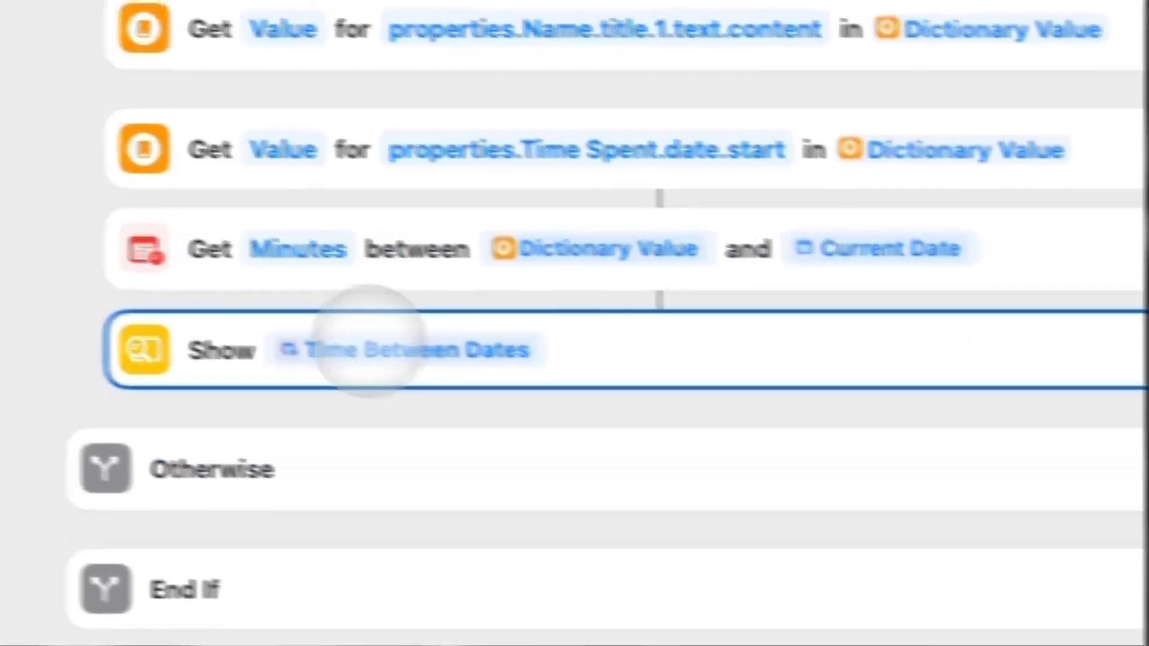
pyautogui.click(239, 258)
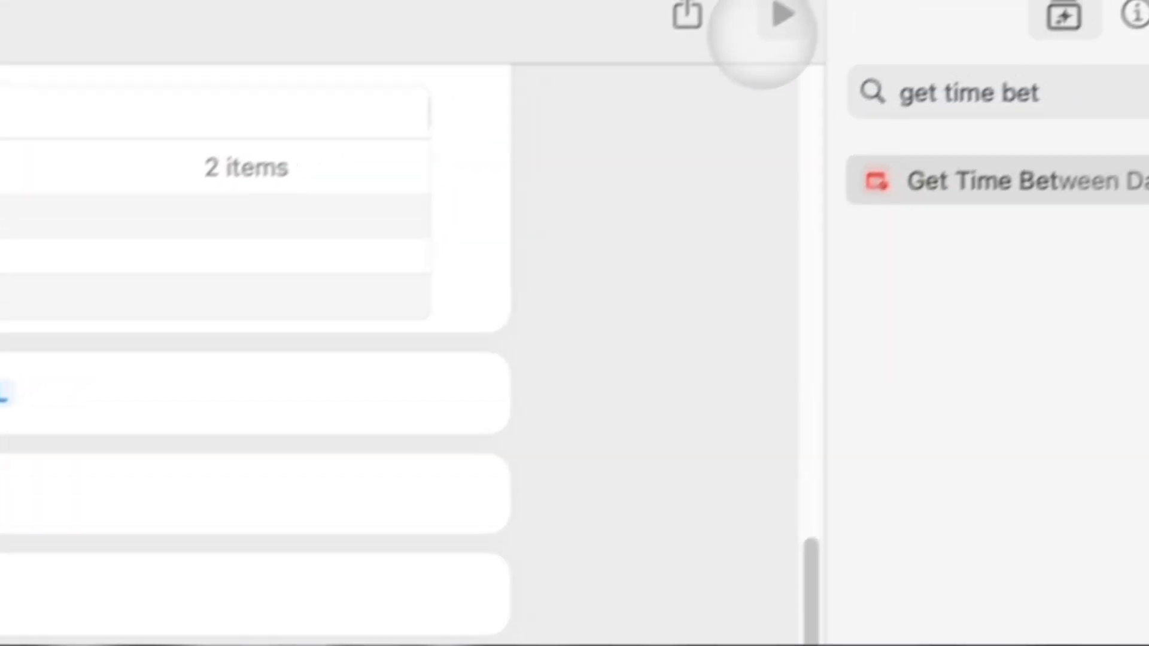
pyautogui.click(777, 17)
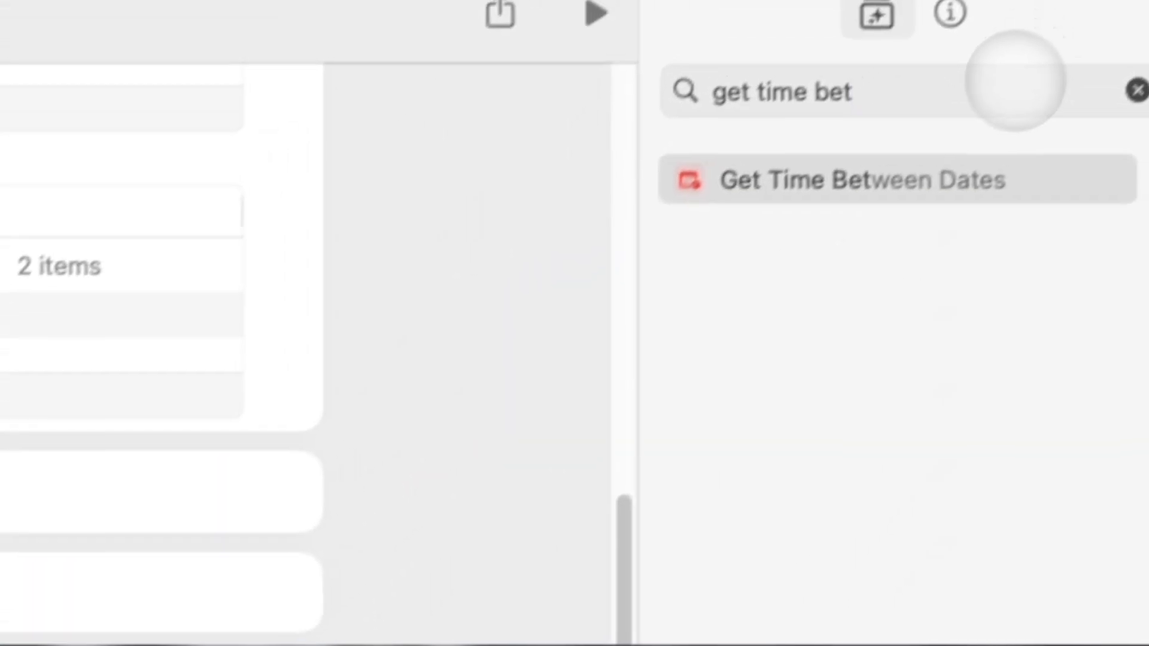
pyautogui.tripleClick(1015, 81)
pyautogui.press('BackSpace')
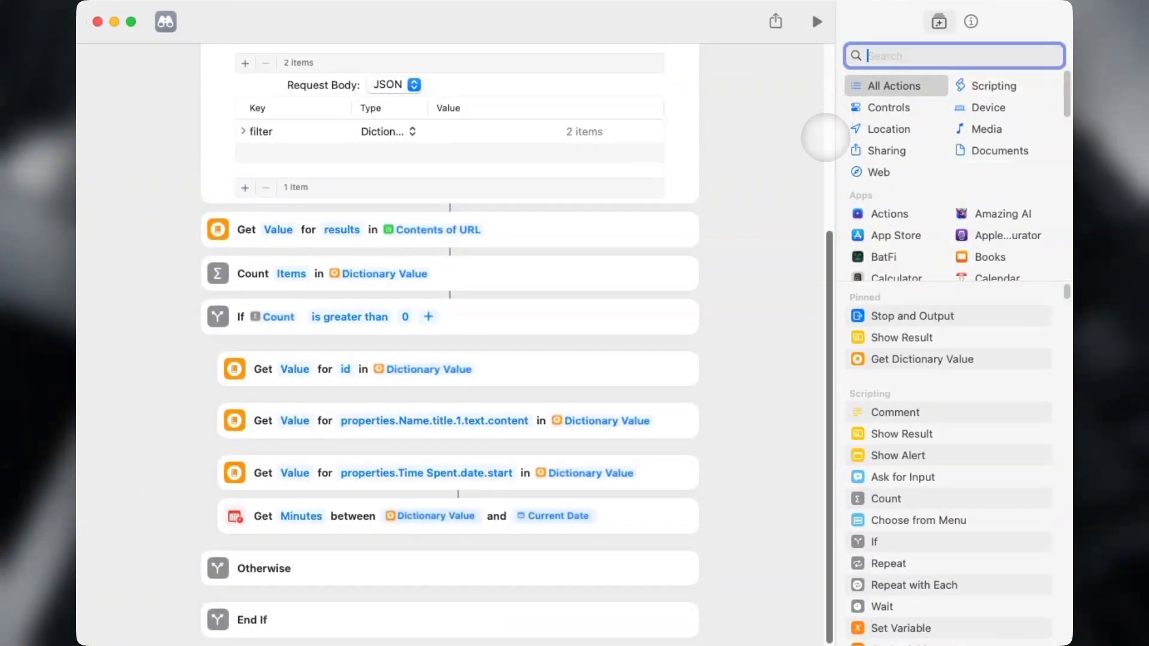
# Add a Choose from Menu step below the minutes calculation with the entry's name in its prompt.
pyautogui.write('choose from')
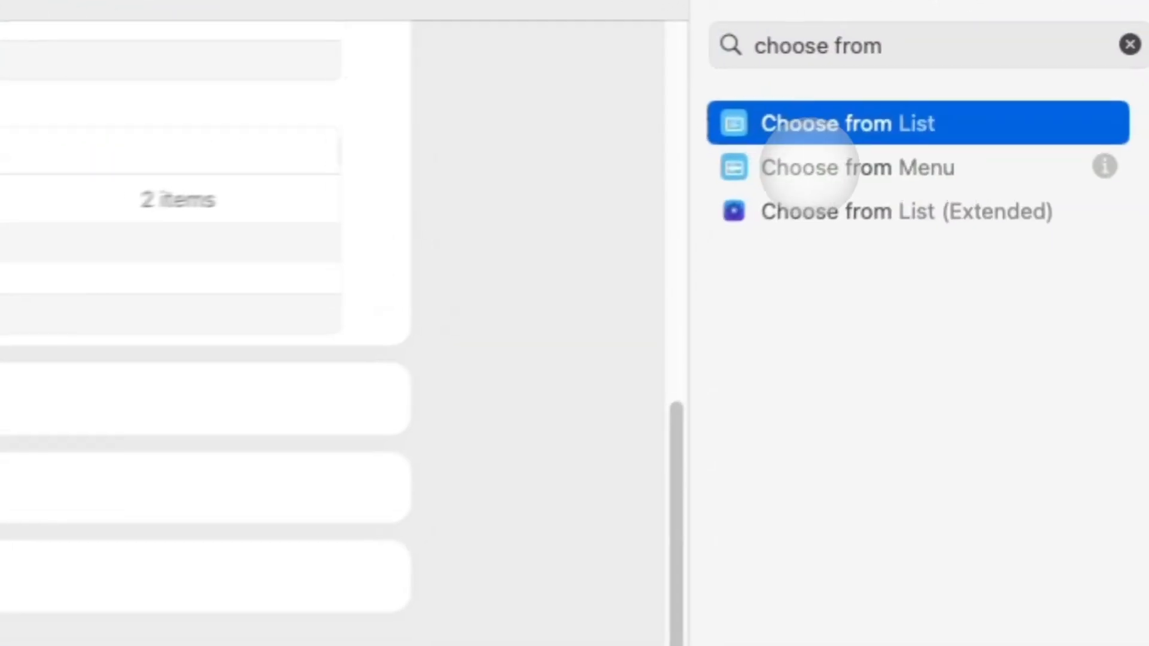
pyautogui.moveTo(891, 116); pyautogui.dragTo(359, 569)
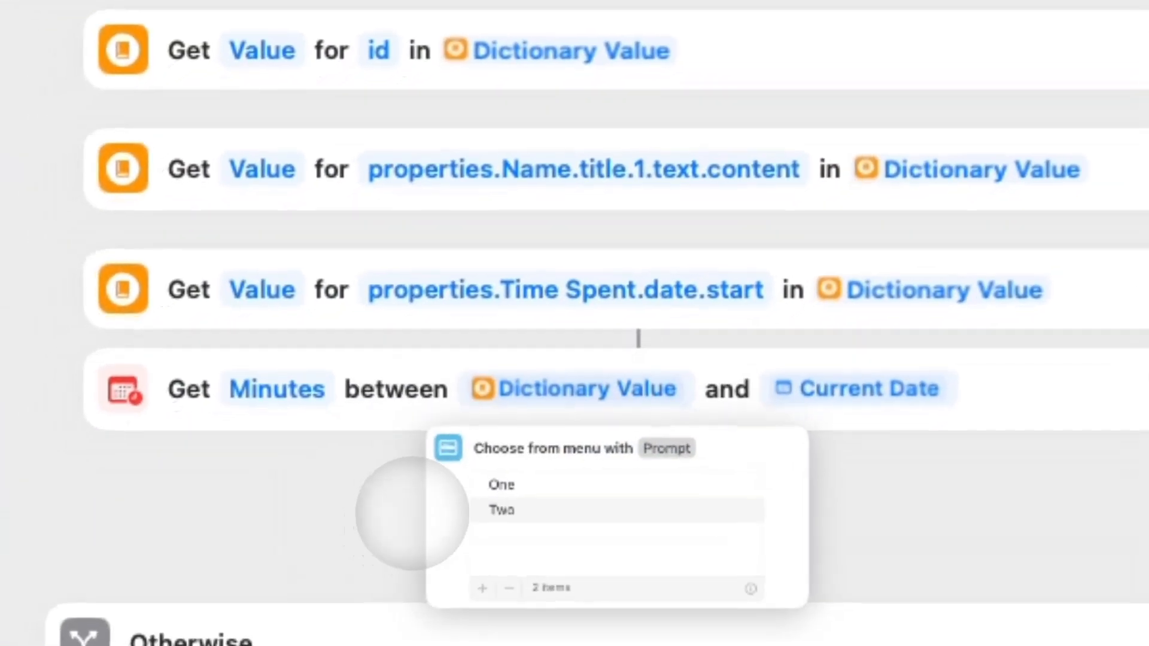
pyautogui.moveTo(412, 513); pyautogui.dragTo(402, 503)
pyautogui.click(525, 464)
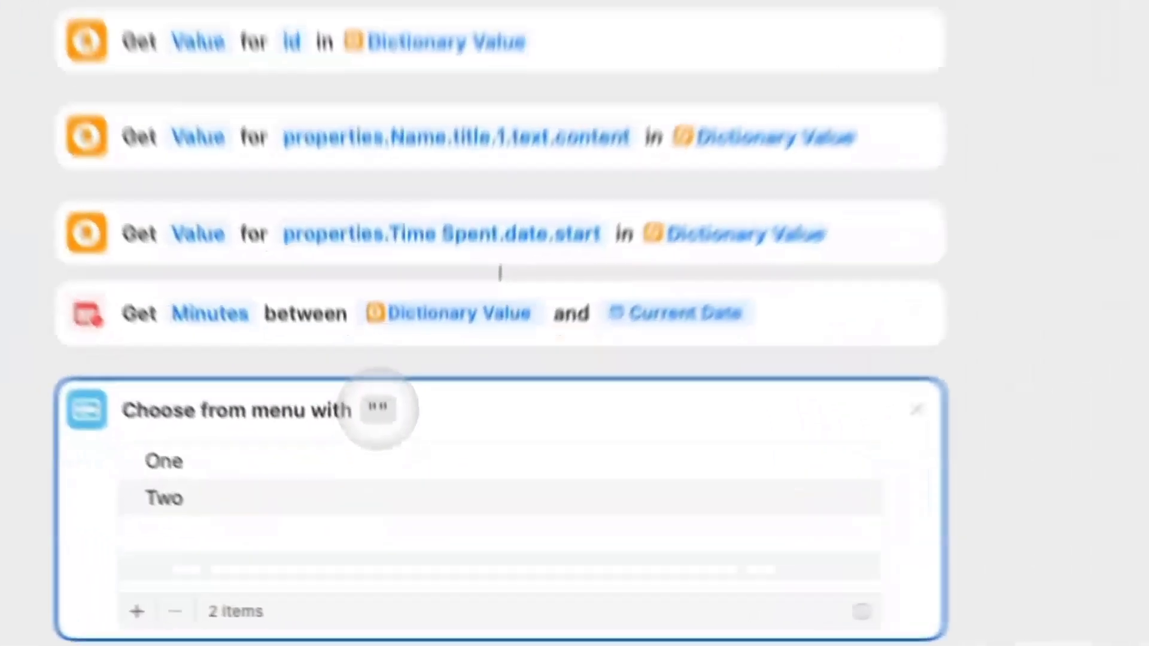
pyautogui.rightClick(392, 518)
pyautogui.moveTo(443, 591)
pyautogui.click(576, 588)
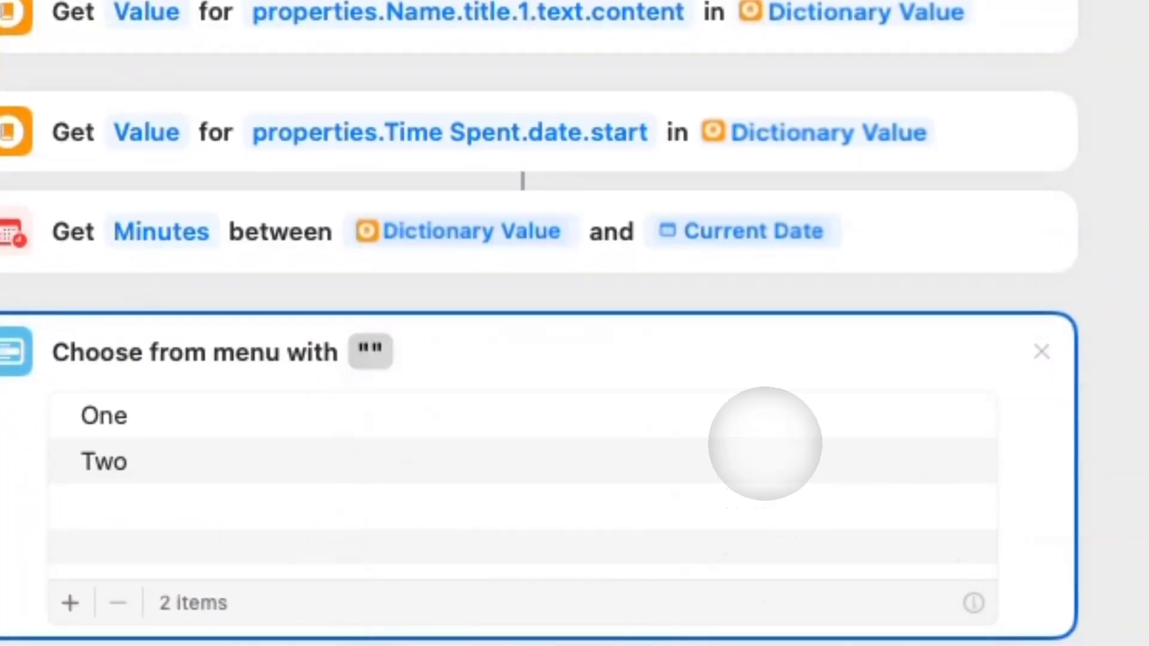
pyautogui.scroll(-10, 765, 443)
pyautogui.scroll(20, 718, 333)
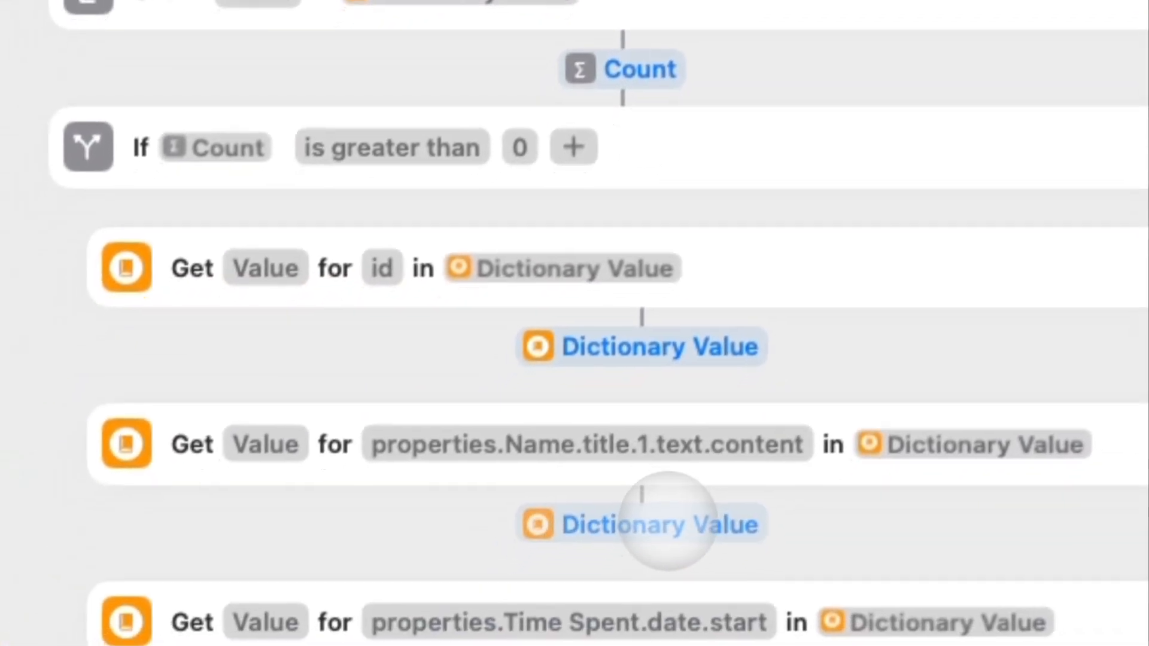
pyautogui.click(592, 642)
# Extend the prompt with 'has been running for' and the Time Between Dates variable.
pyautogui.click(557, 188)
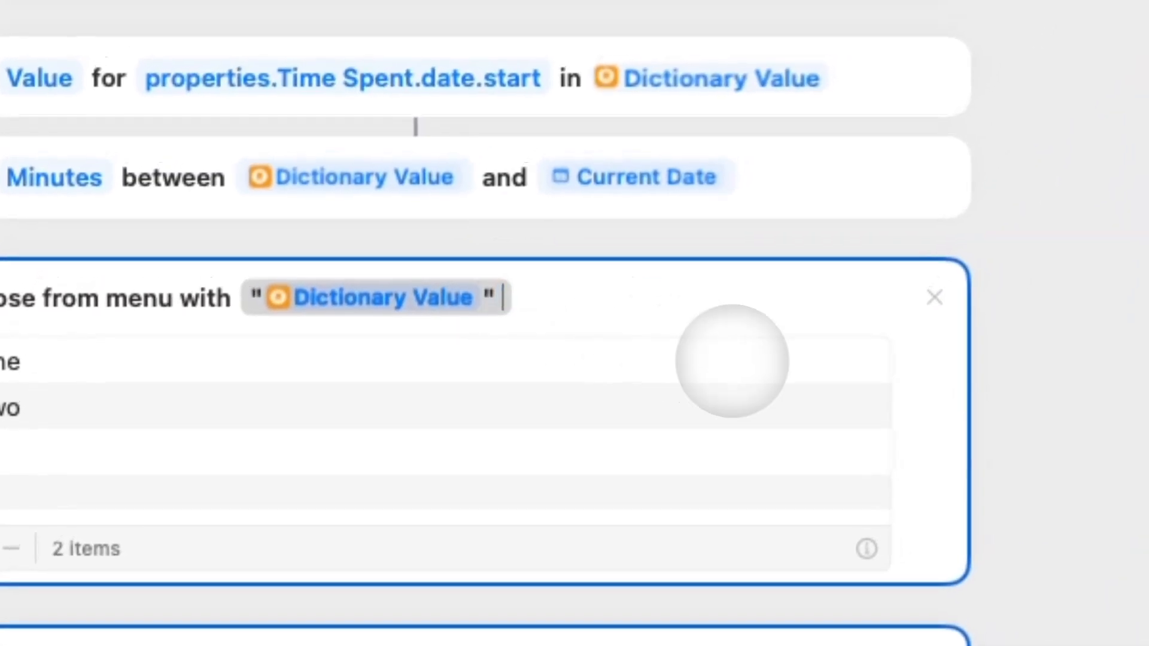
pyautogui.write('has been run')
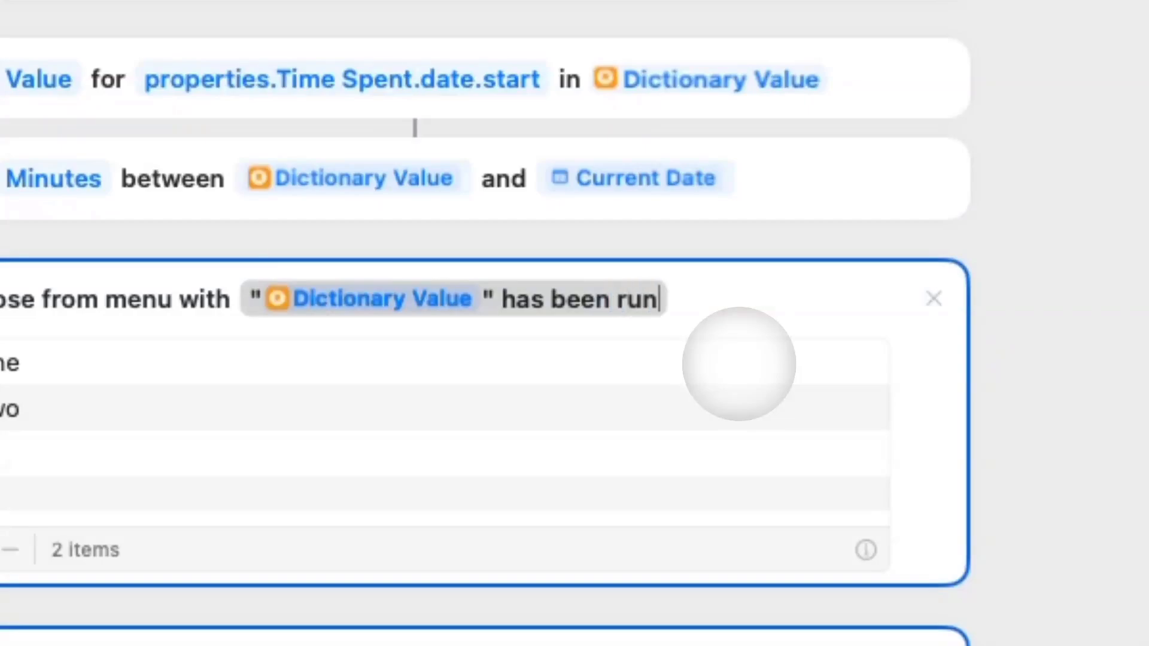
pyautogui.write('ning for')
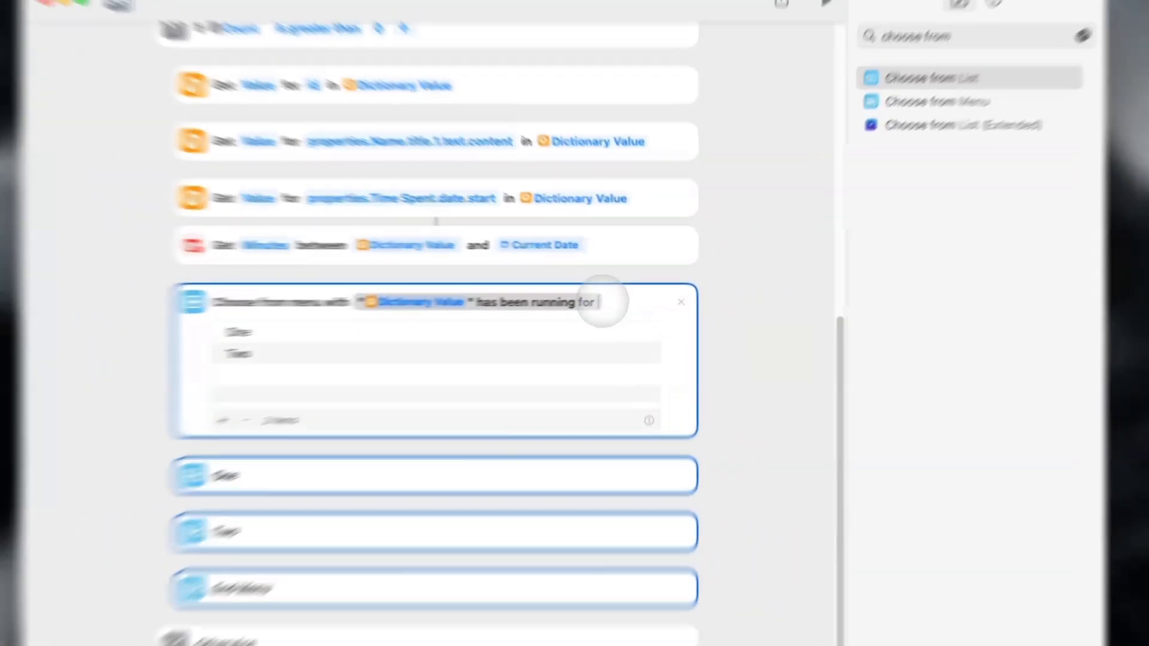
pyautogui.rightClick(605, 297)
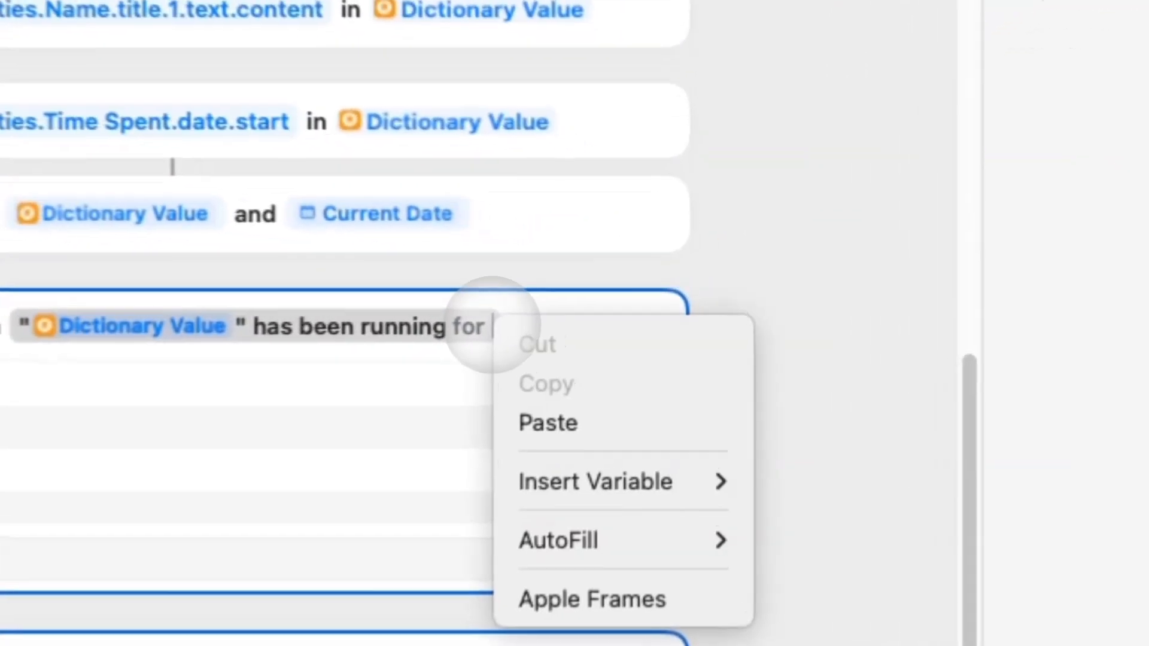
pyautogui.moveTo(660, 372)
pyautogui.click(837, 493)
pyautogui.scroll(-3, 846, 487)
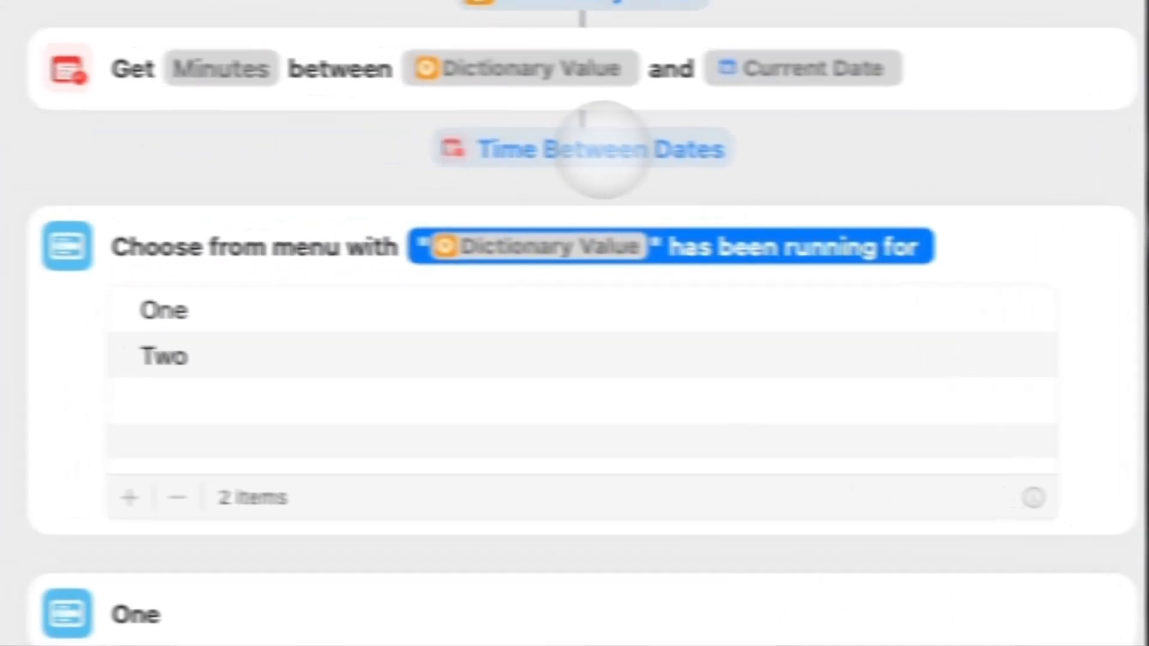
pyautogui.click(603, 150)
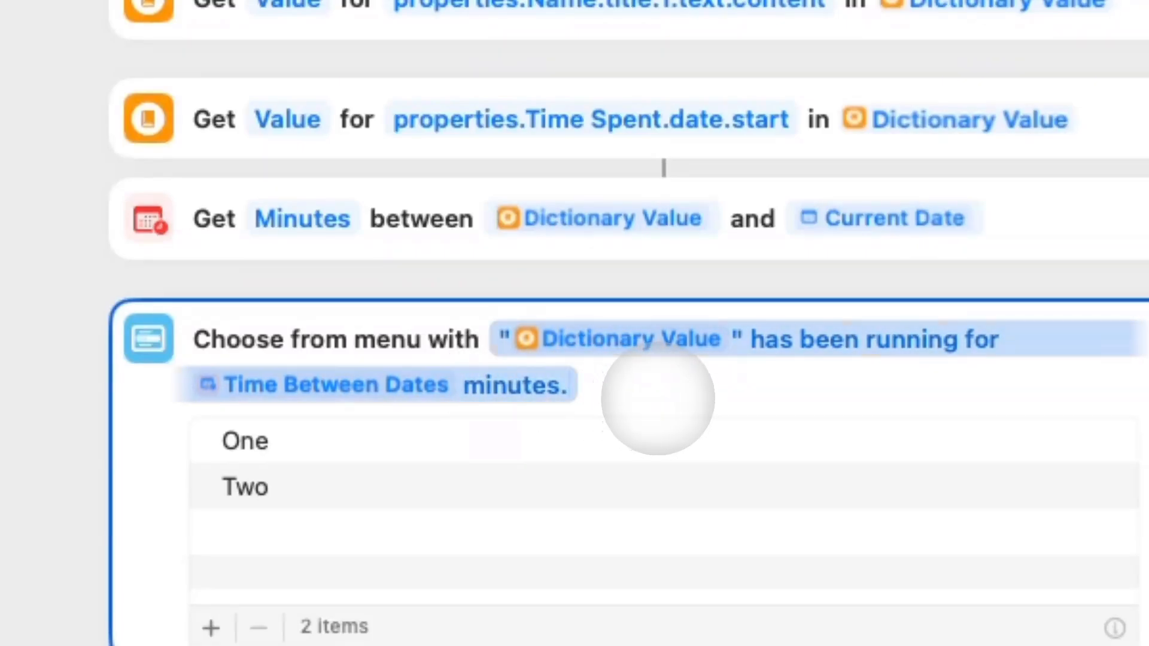
pyautogui.click(398, 436)
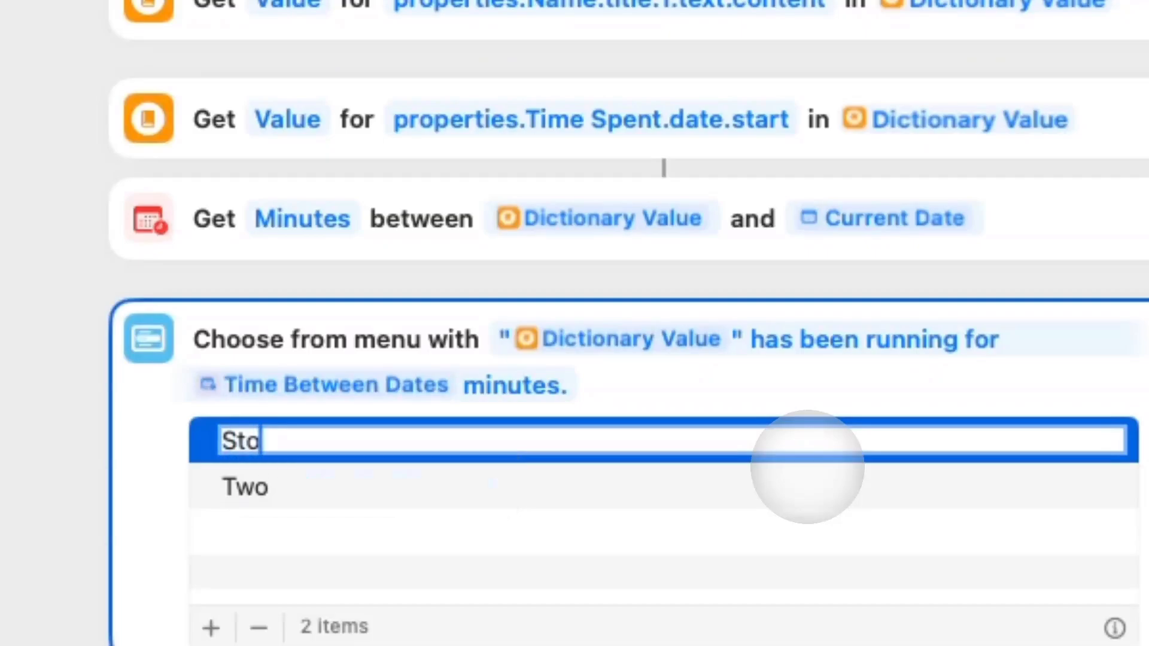
# Name the menu options Stop and Continue.
pyautogui.click(770, 477)
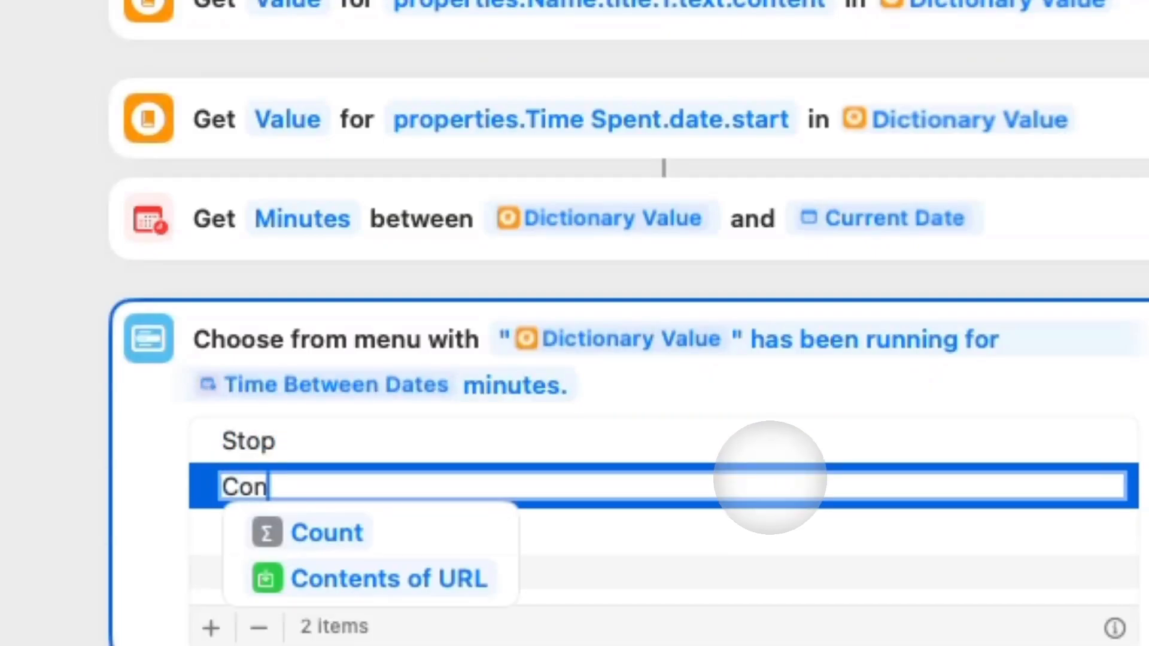
pyautogui.press('Return')
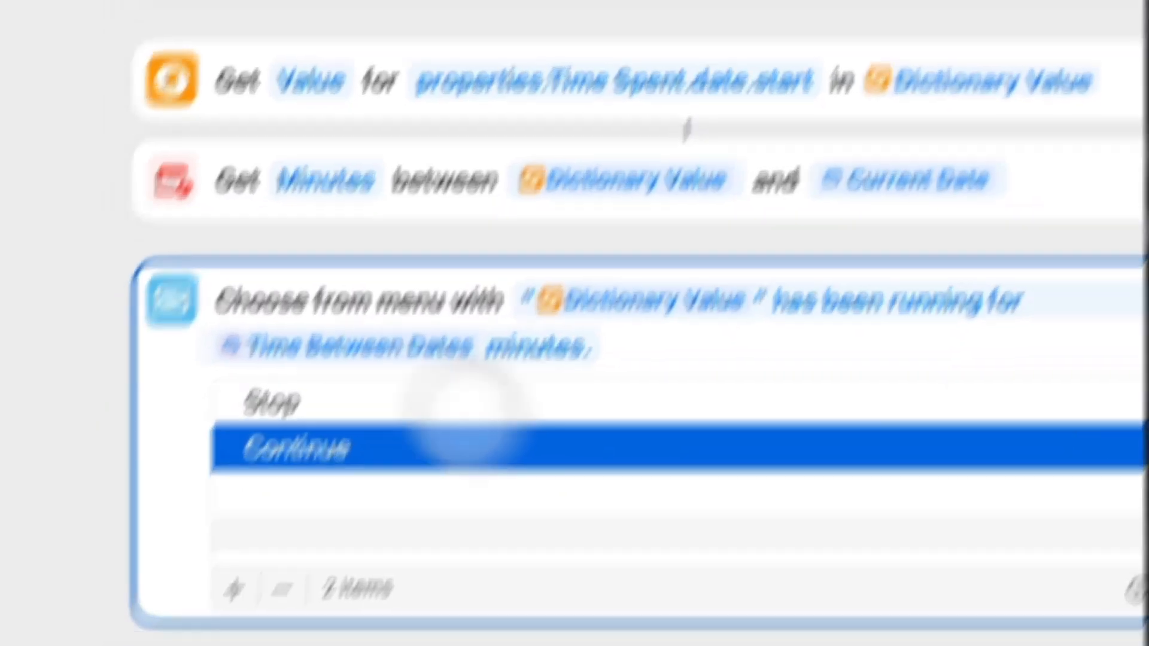
pyautogui.click(339, 364)
pyautogui.click(616, 315)
pyautogui.click(561, 383)
pyautogui.click(556, 490)
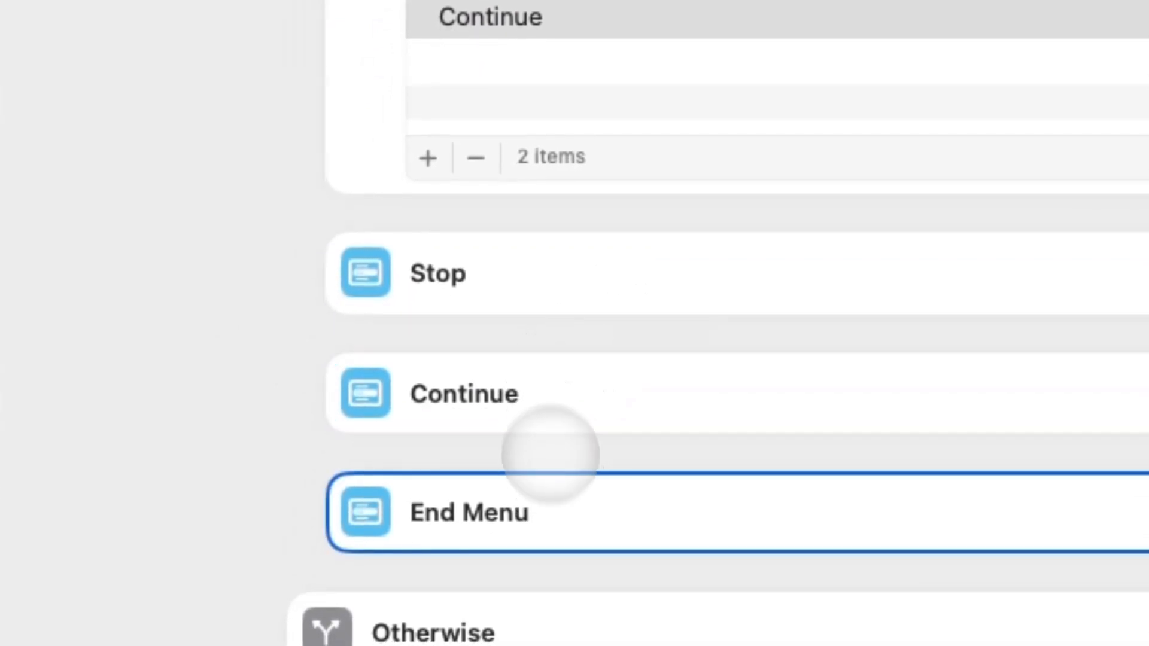
pyautogui.click(565, 389)
pyautogui.click(575, 276)
pyautogui.click(569, 383)
pyautogui.click(574, 257)
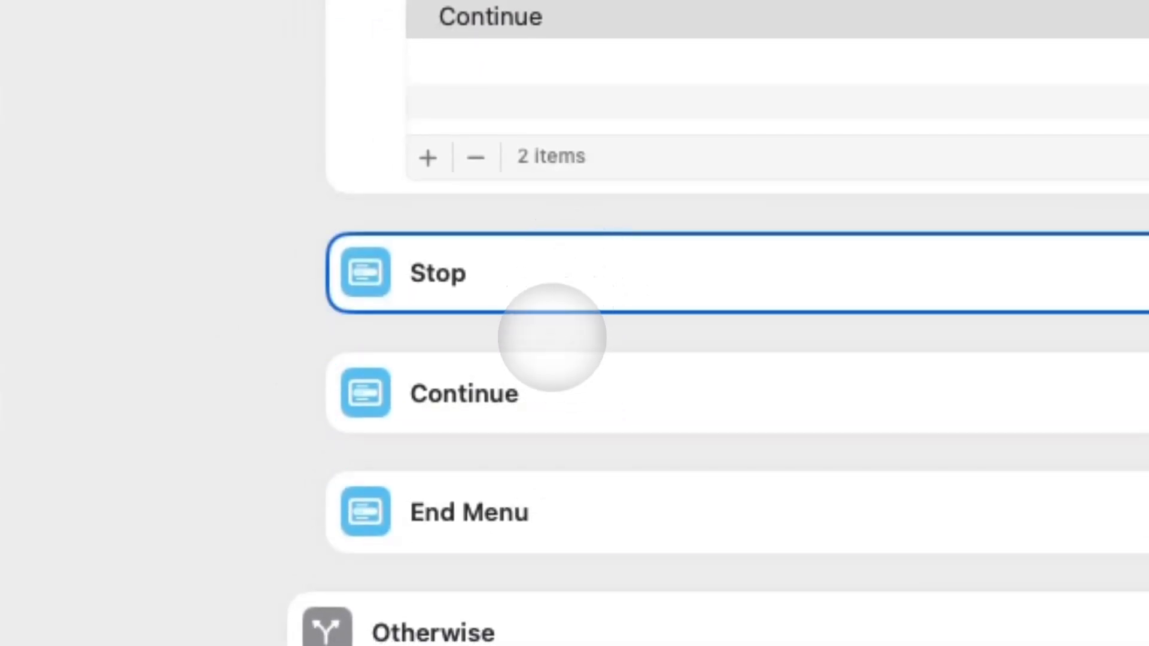
pyautogui.click(554, 383)
pyautogui.scroll(4, 446, 210)
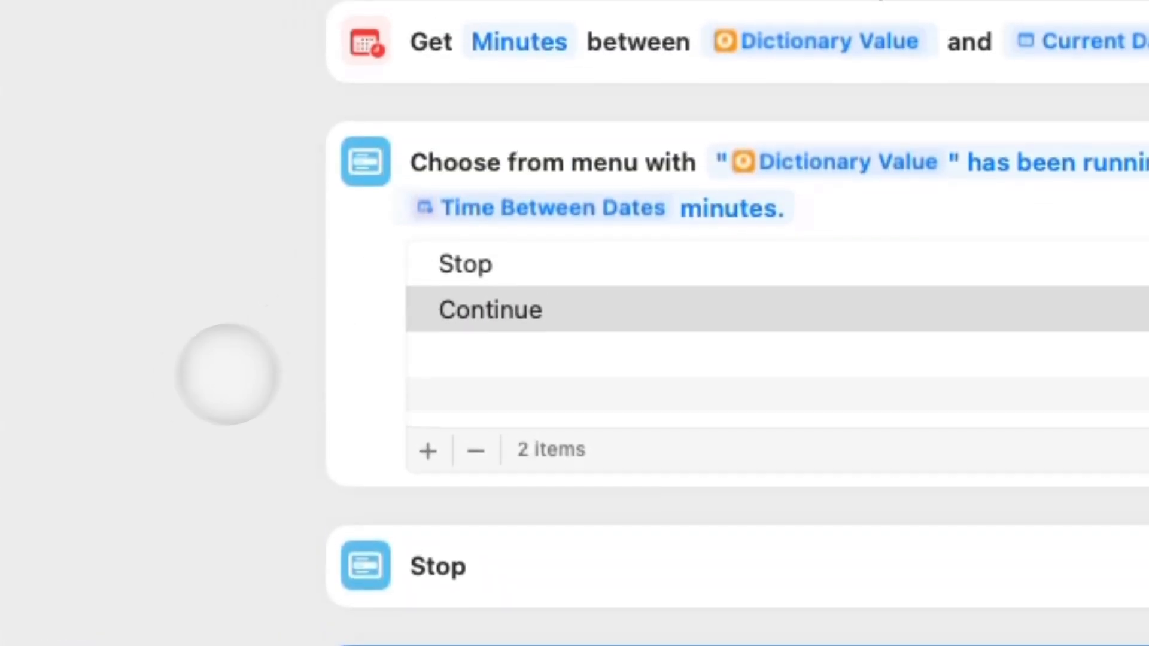
pyautogui.click(225, 374)
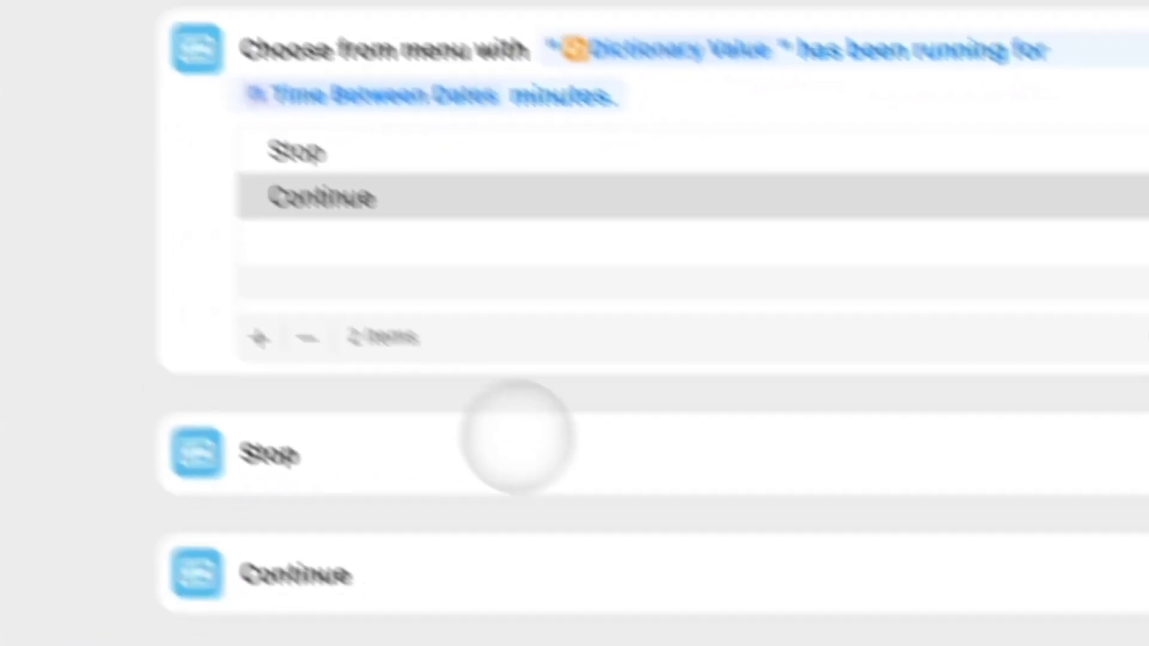
pyautogui.click(518, 438)
# Under Stop, add a Run Shortcut action that runs Stop Current Time Entry.
pyautogui.click(845, 121)
pyautogui.press('super+a')
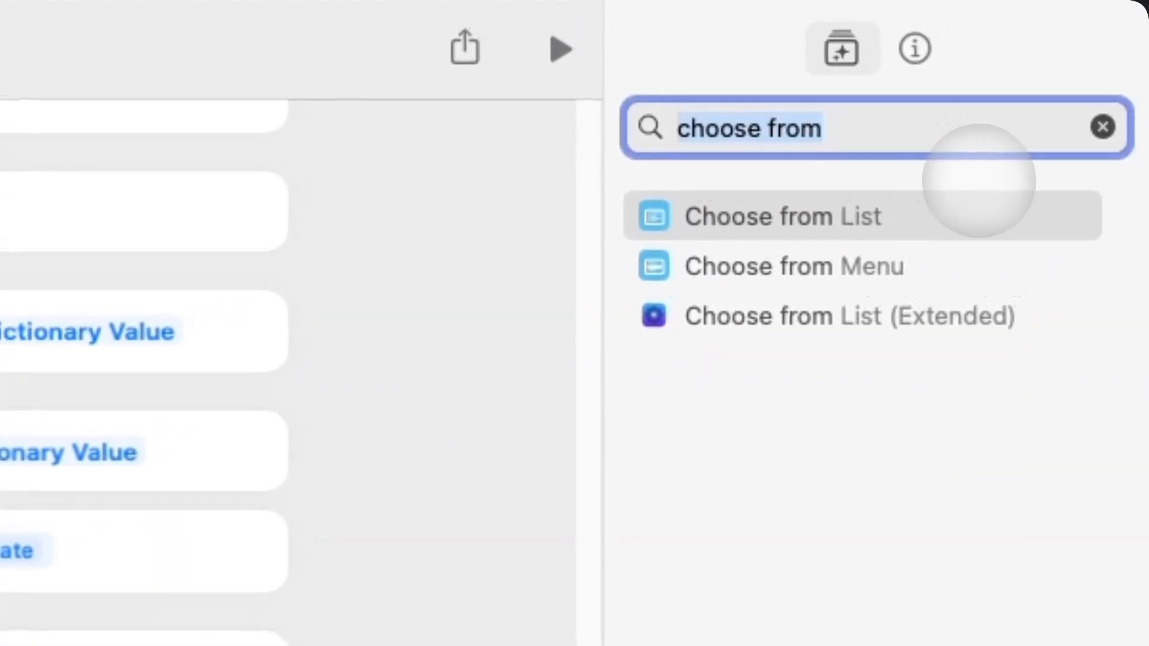
pyautogui.write('run sho')
pyautogui.moveTo(978, 205); pyautogui.dragTo(407, 474)
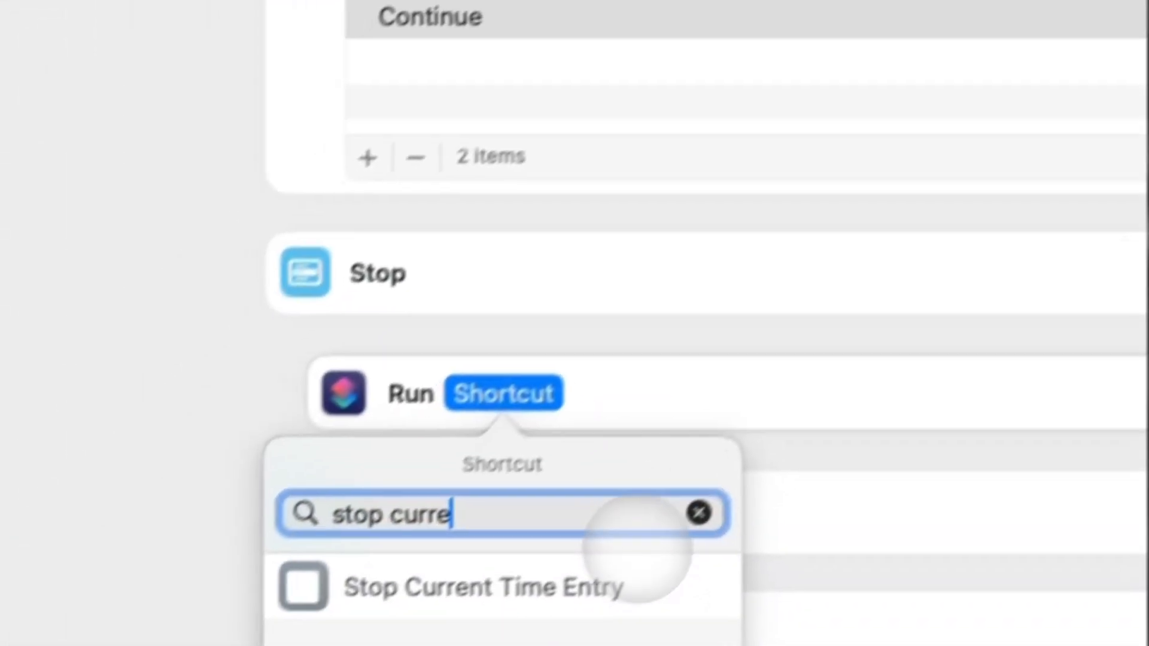
pyautogui.click(628, 585)
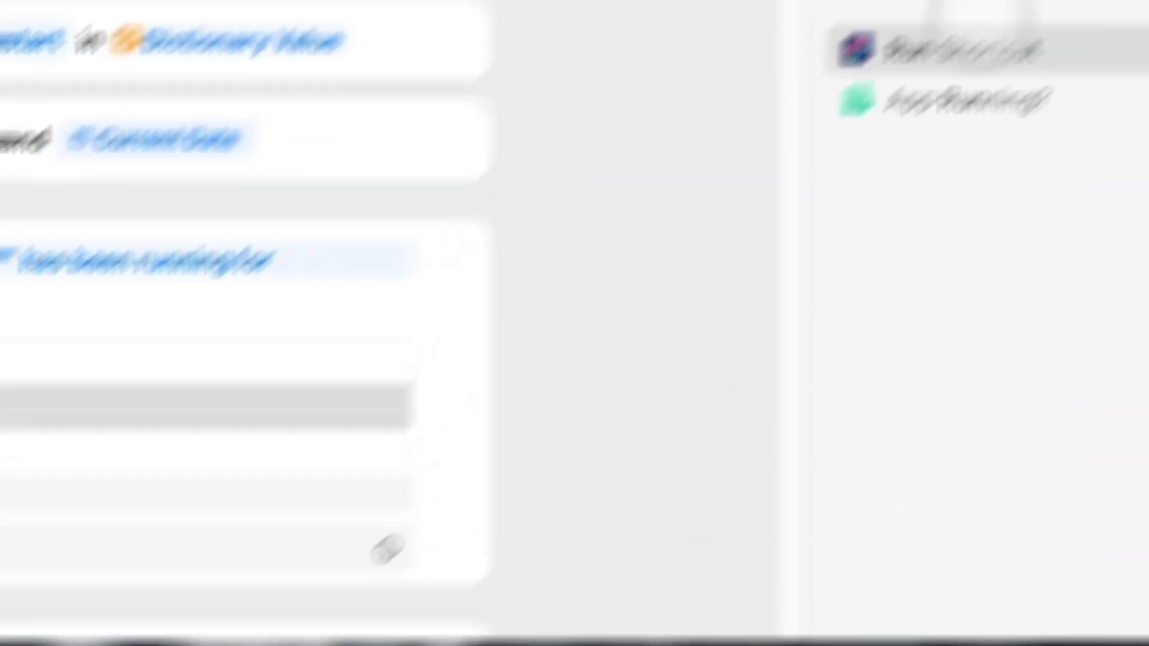
# Place a Stop This Shortcut action under the Continue menu case.
pyautogui.click(1032, 138)
pyautogui.write('stop')
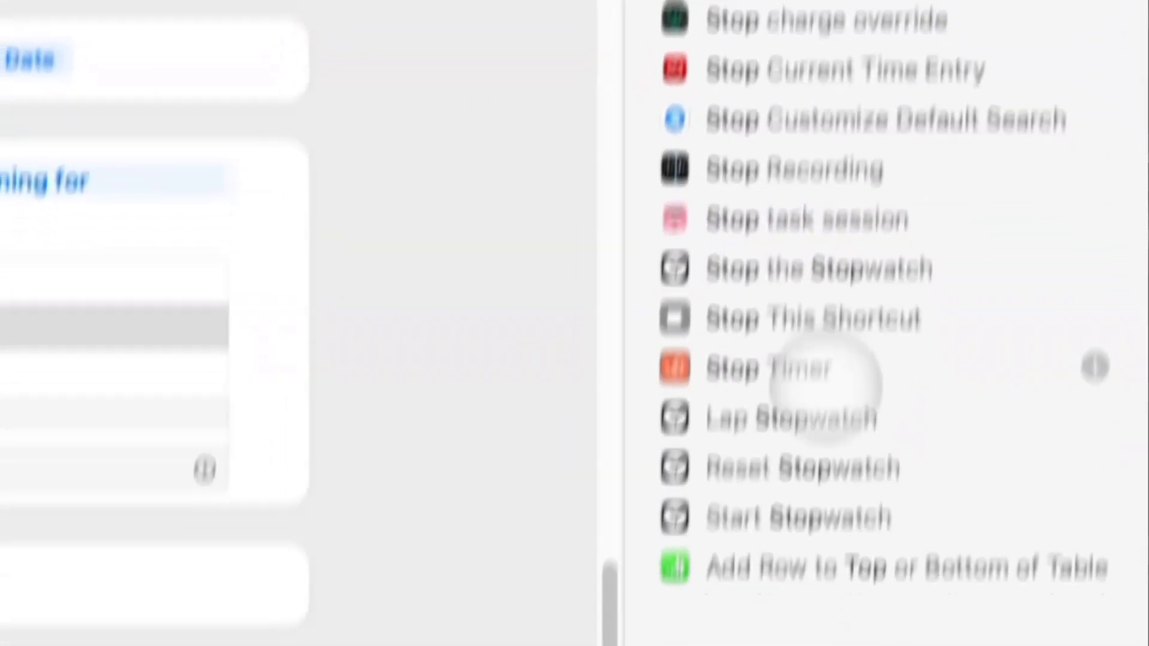
pyautogui.moveTo(784, 566); pyautogui.dragTo(235, 522)
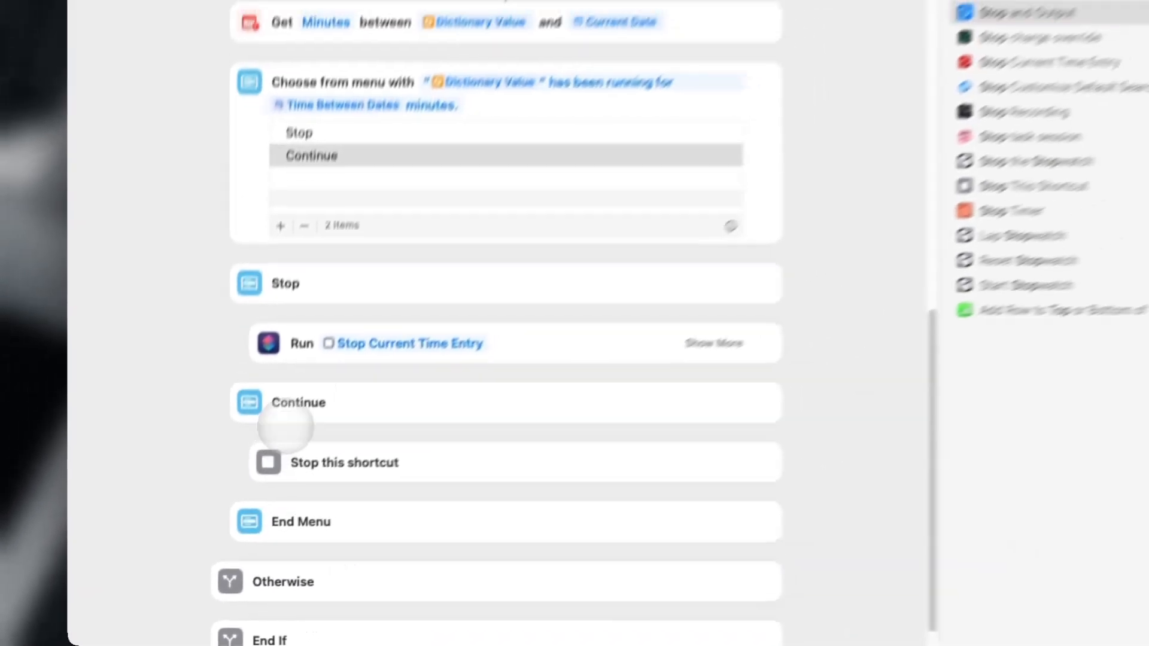
pyautogui.scroll(6, 421, 232)
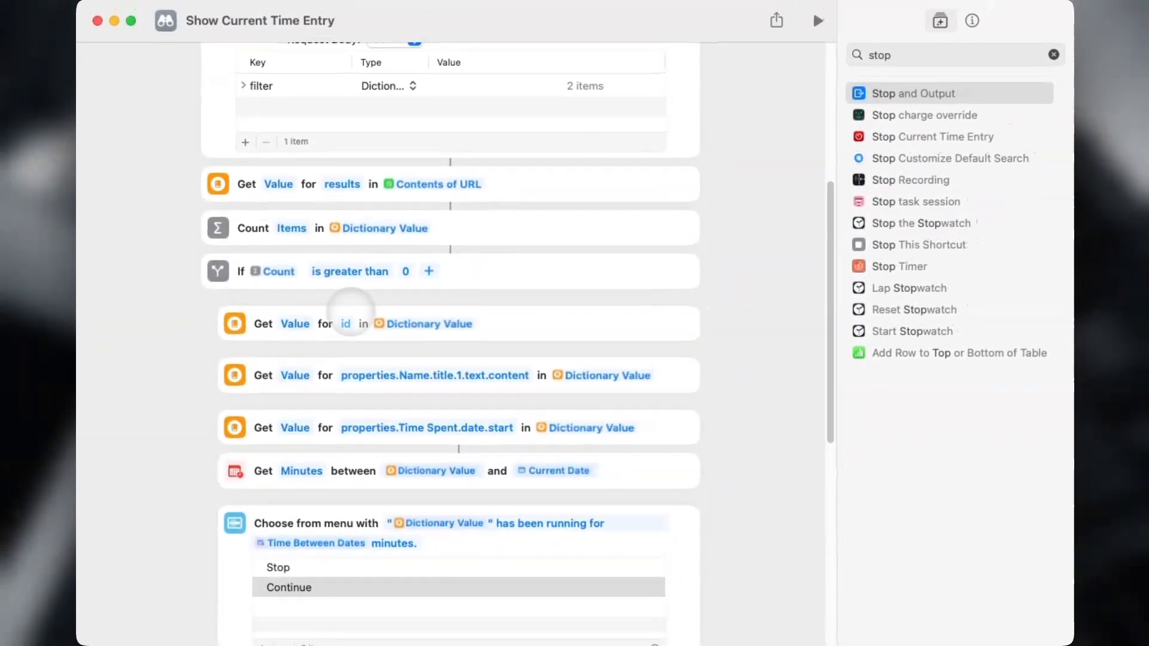
pyautogui.scroll(-1, 593, 156)
pyautogui.scroll(-10, 335, 526)
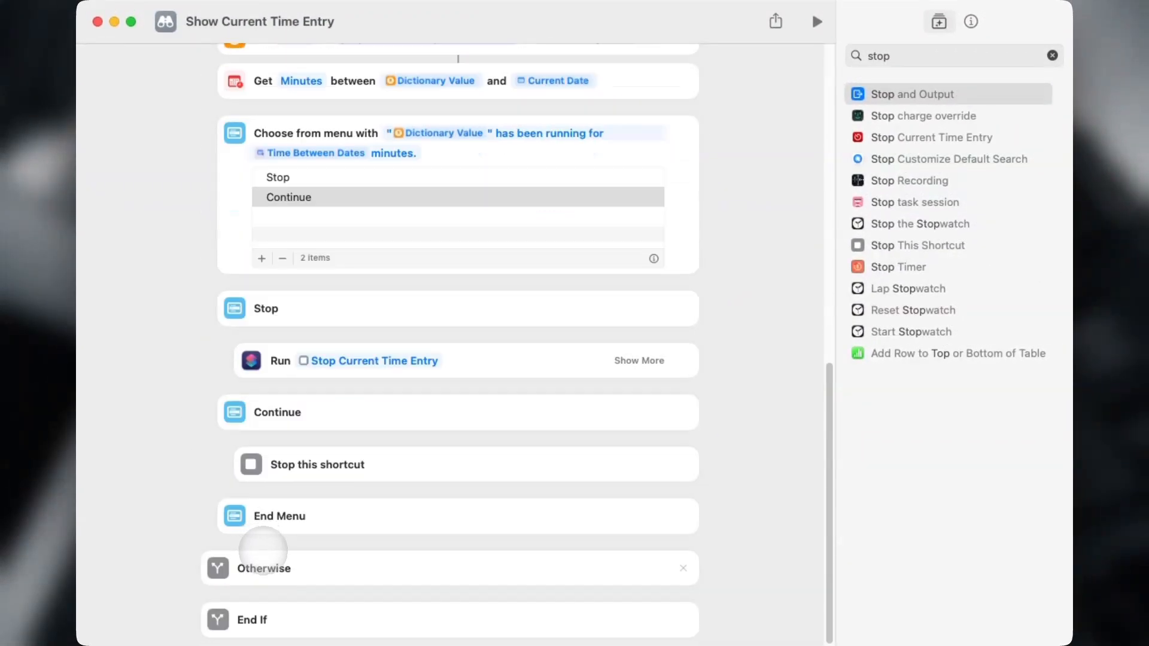
pyautogui.scroll(10, 267, 549)
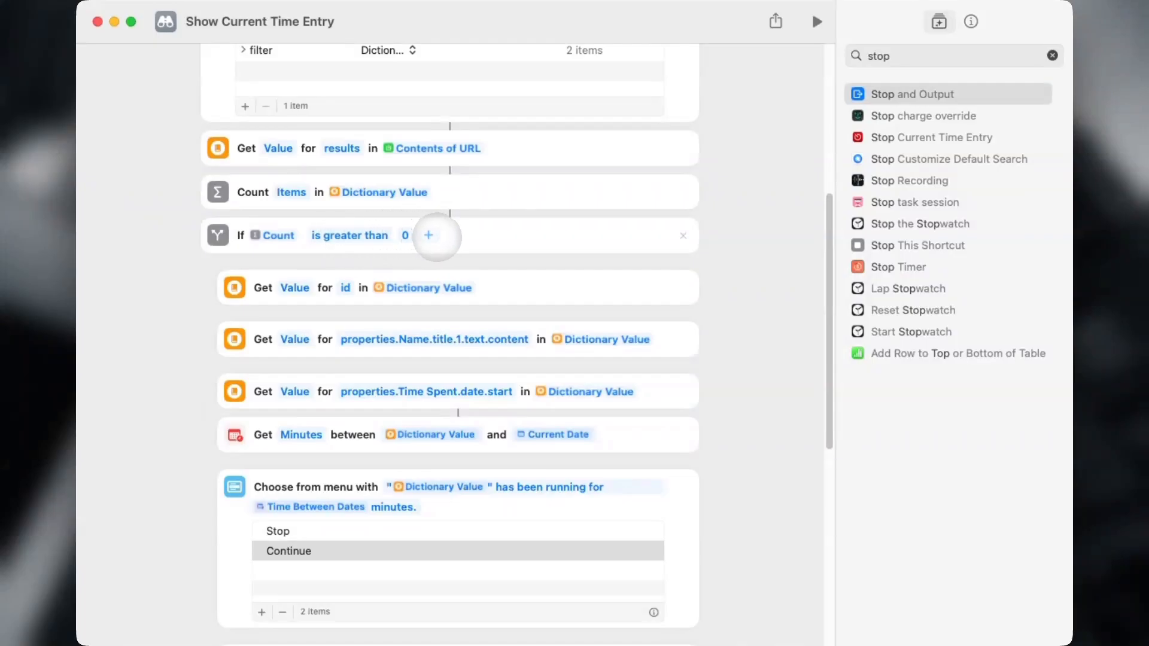
pyautogui.scroll(6, 344, 242)
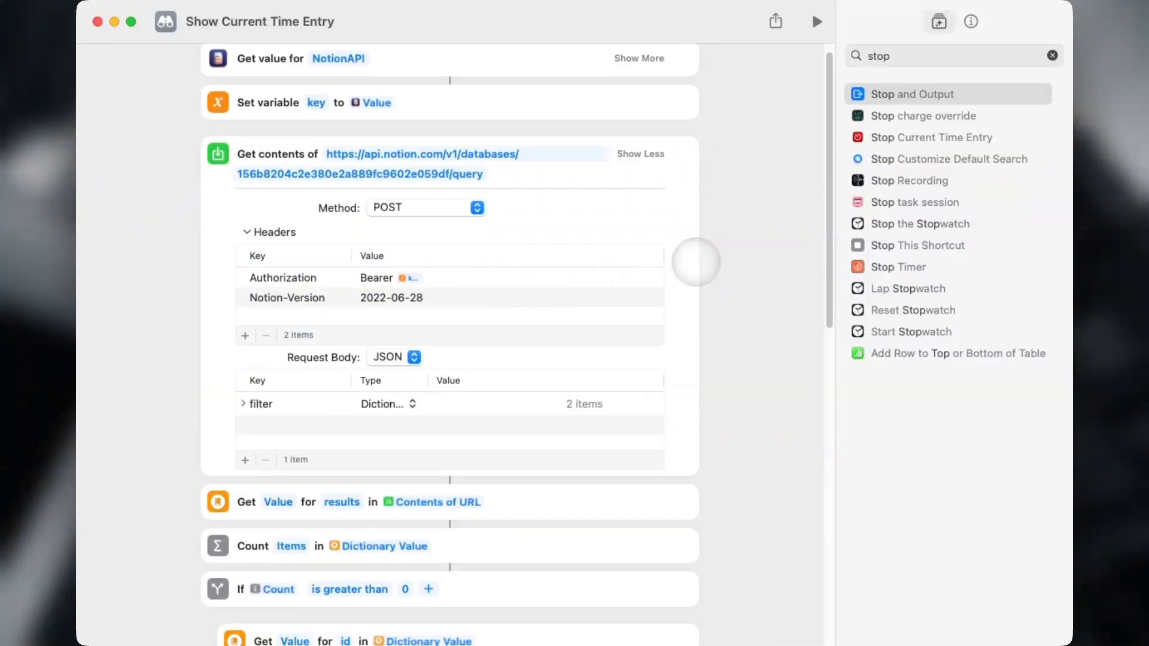
pyautogui.scroll(-12, 703, 258)
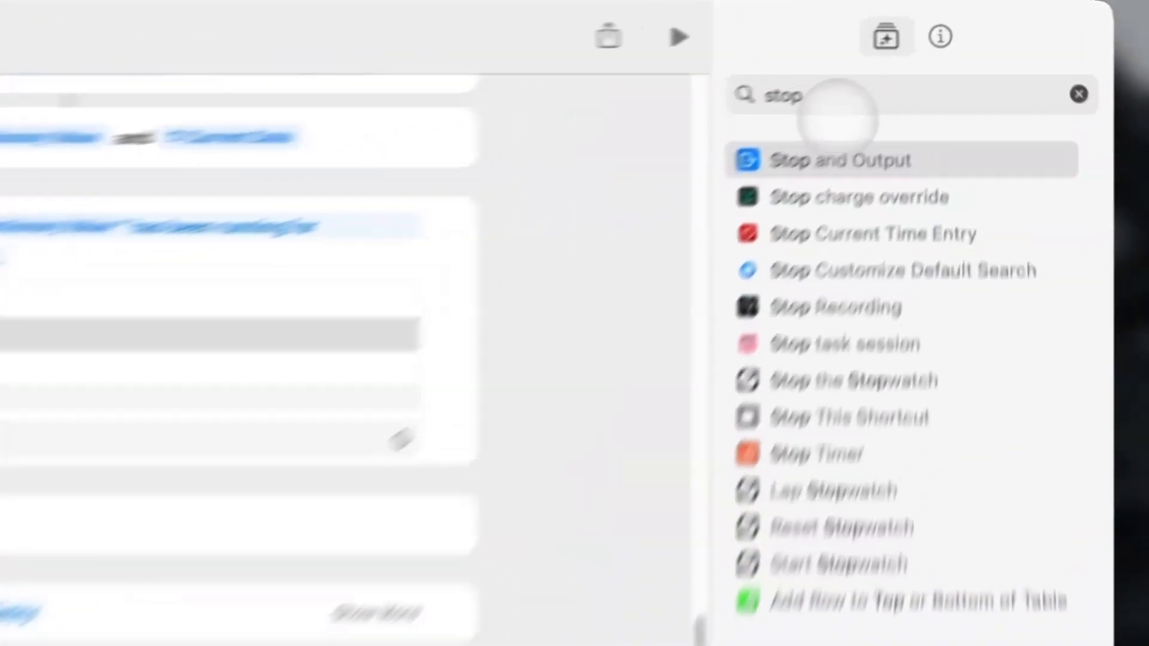
pyautogui.click(933, 56)
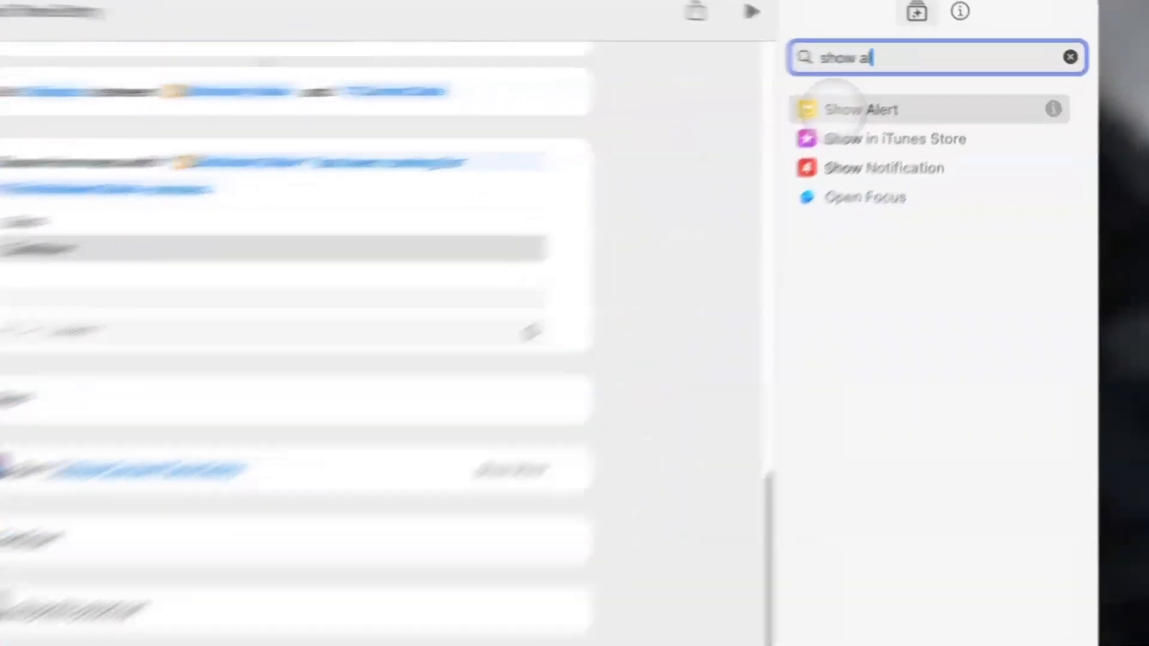
# Add a Show Alert under Otherwise reading 'There are no time entries in progress.' without a Cancel button.
pyautogui.moveTo(876, 94); pyautogui.dragTo(385, 544)
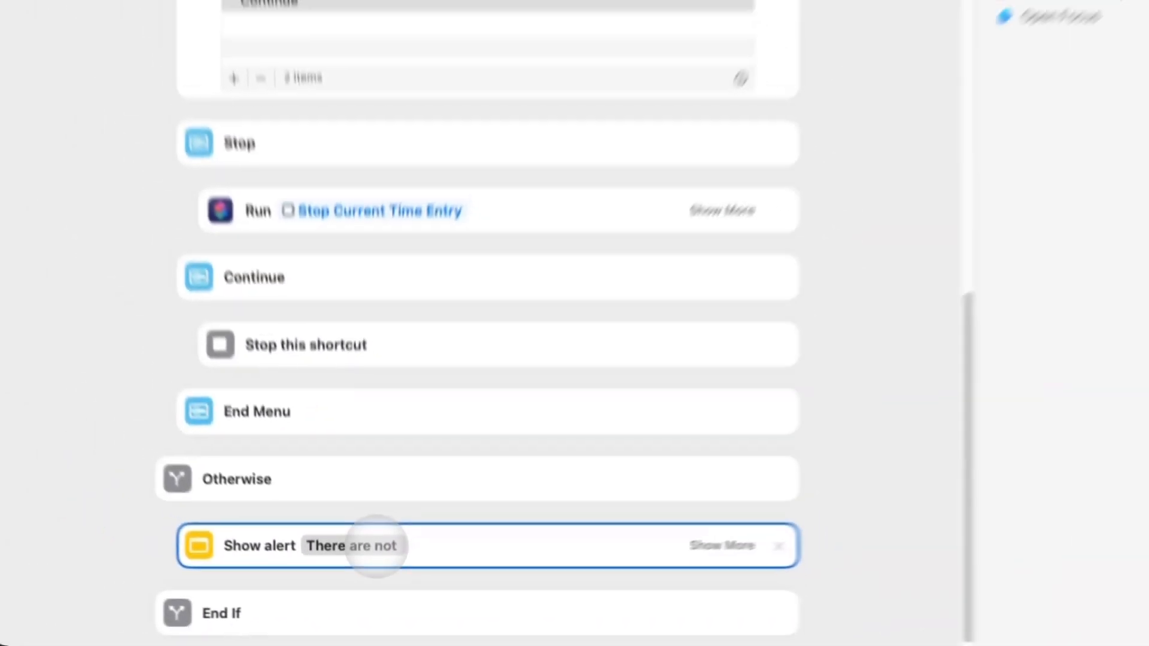
pyautogui.write('time entries in progress.')
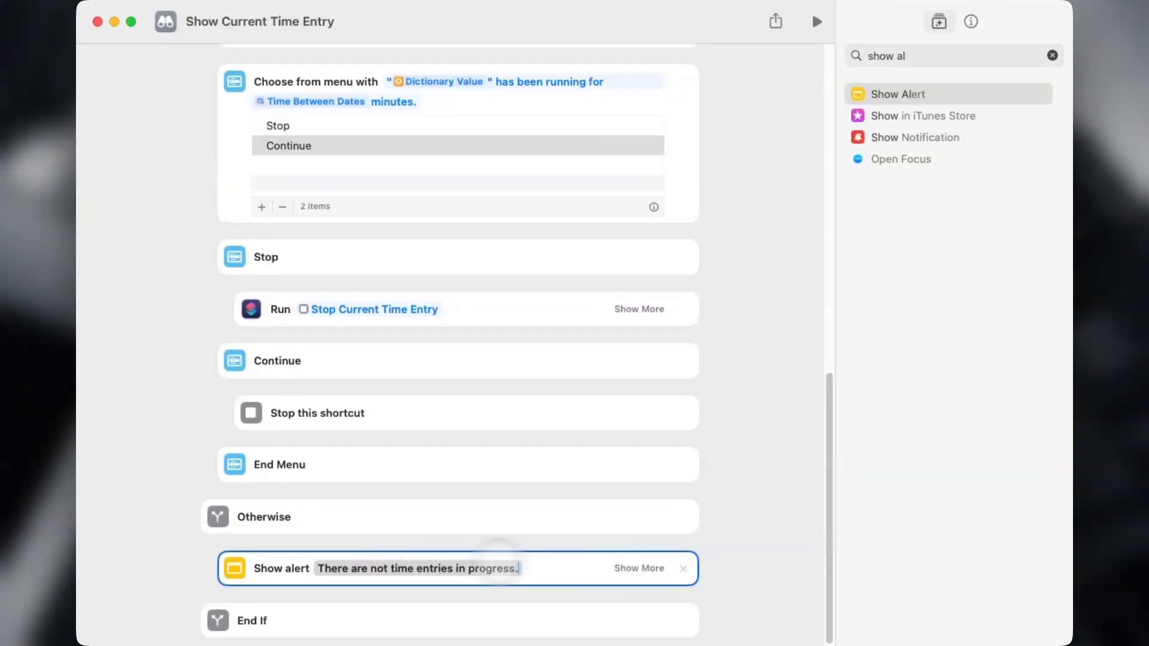
pyautogui.click(385, 568)
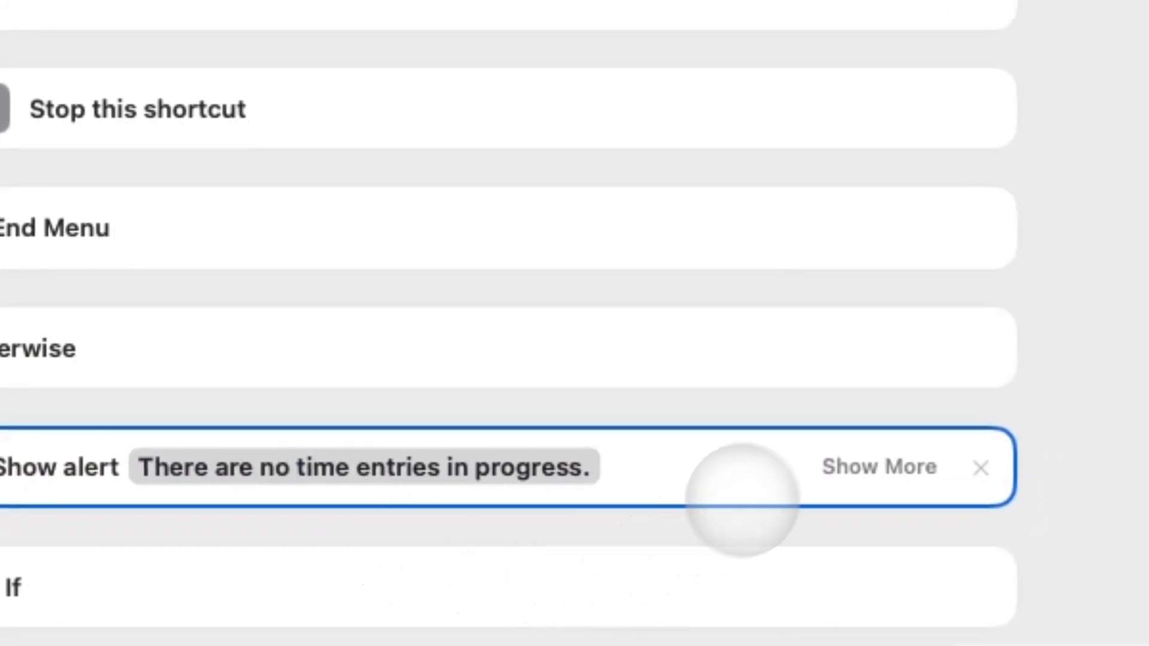
pyautogui.click(859, 466)
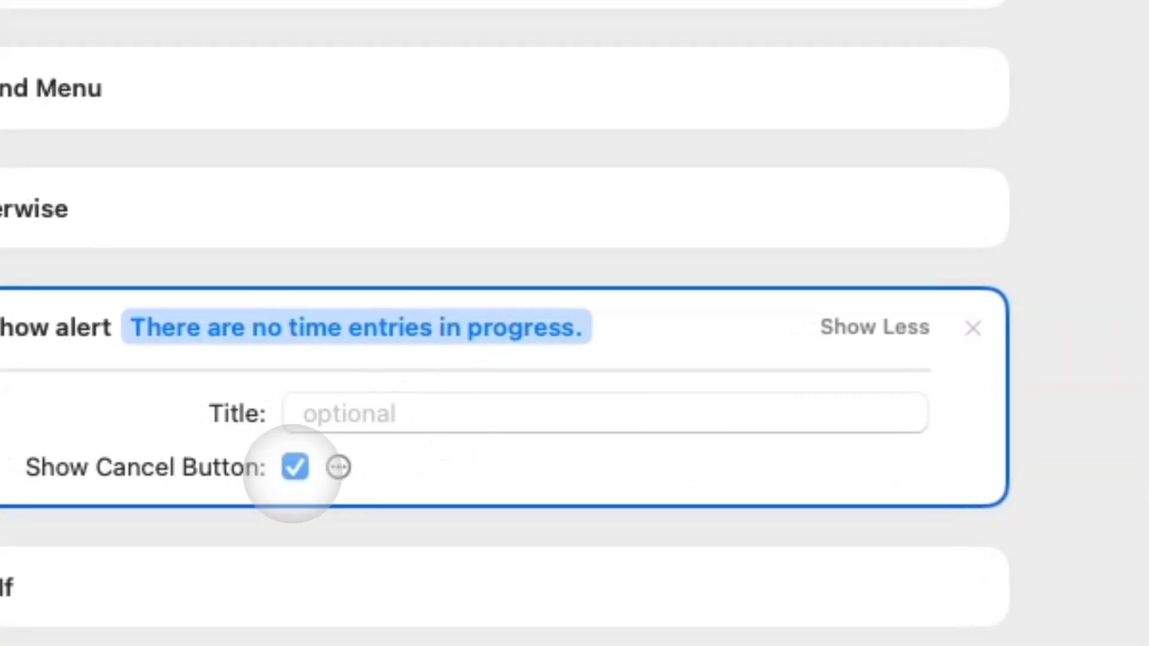
pyautogui.click(295, 466)
pyautogui.click(874, 327)
pyautogui.scroll(5, 590, 159)
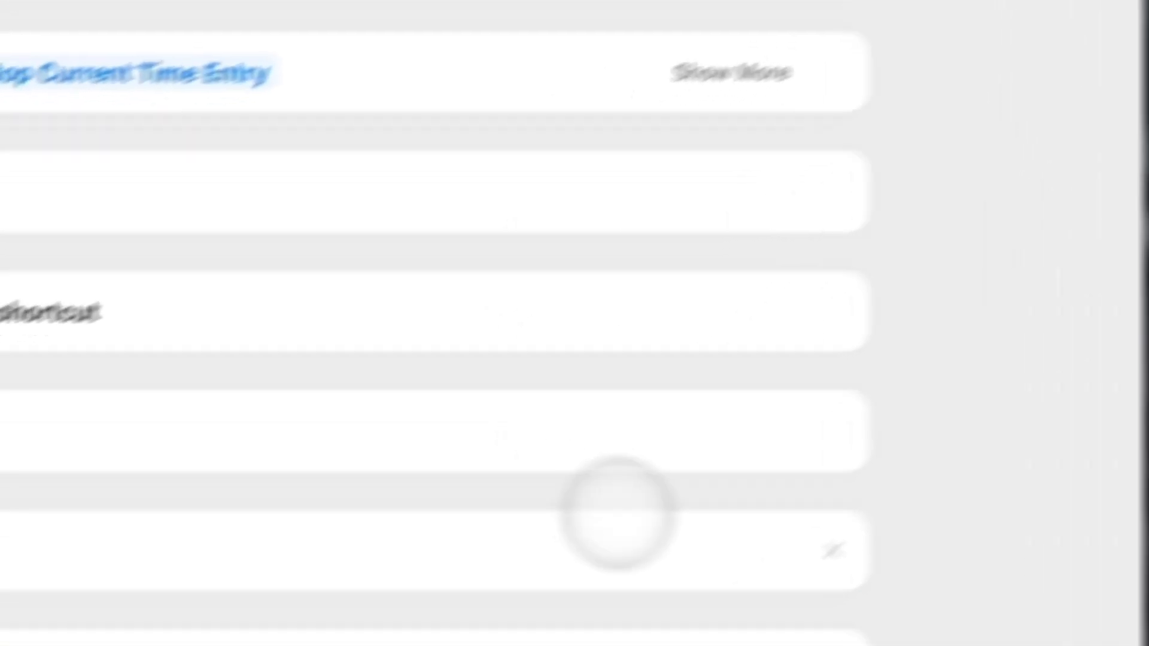
pyautogui.scroll(10, 578, 146)
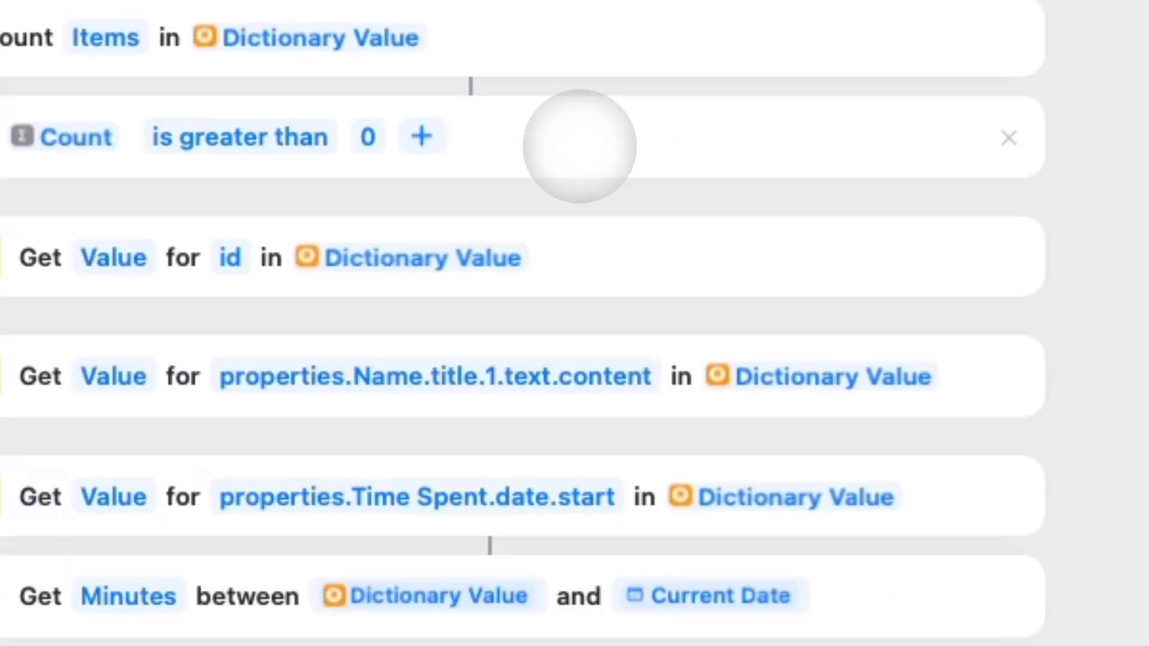
pyautogui.scroll(15, 579, 146)
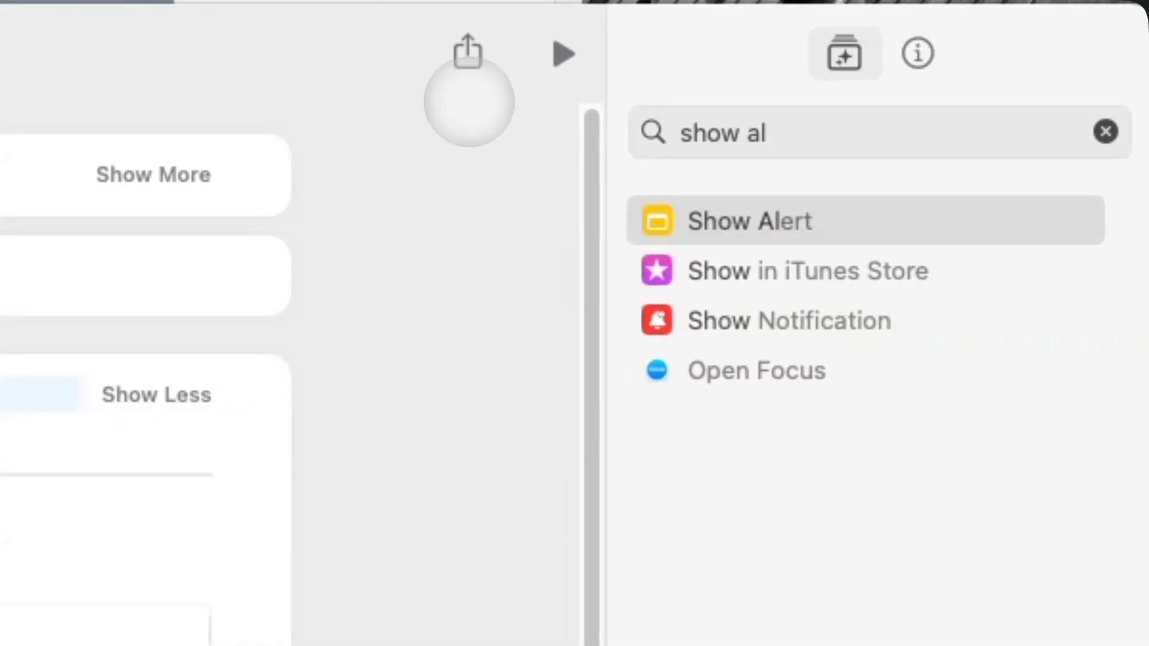
# Test-run the shortcut choosing Continue, then run again choosing Stop and allow access.
pyautogui.click(568, 55)
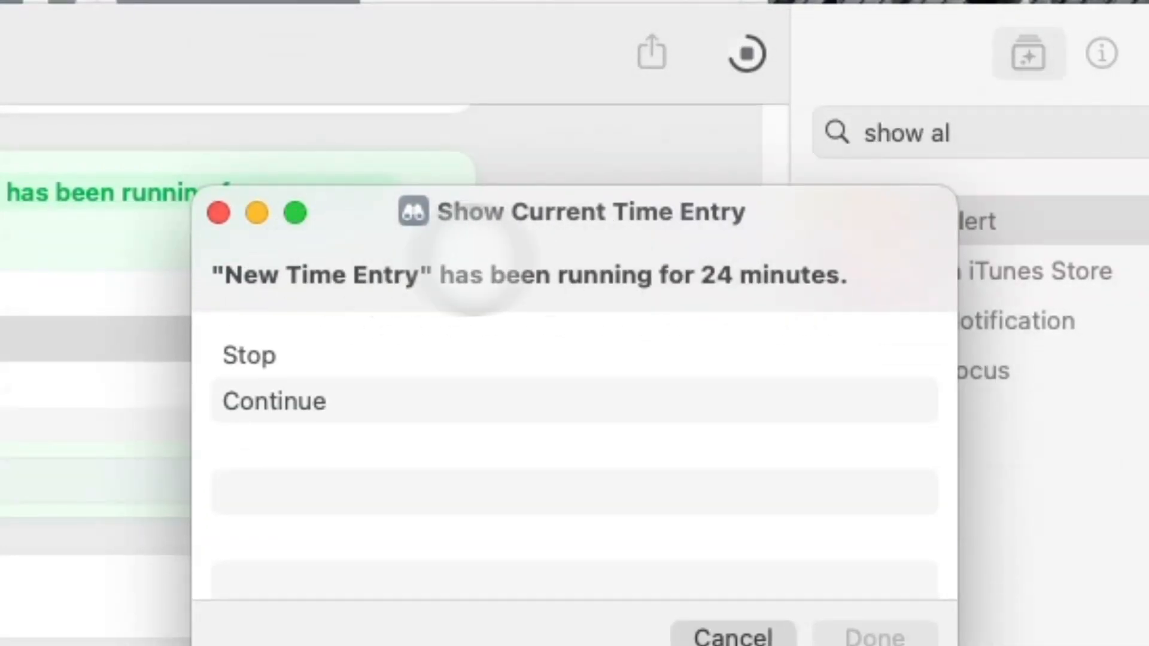
pyautogui.click(472, 401)
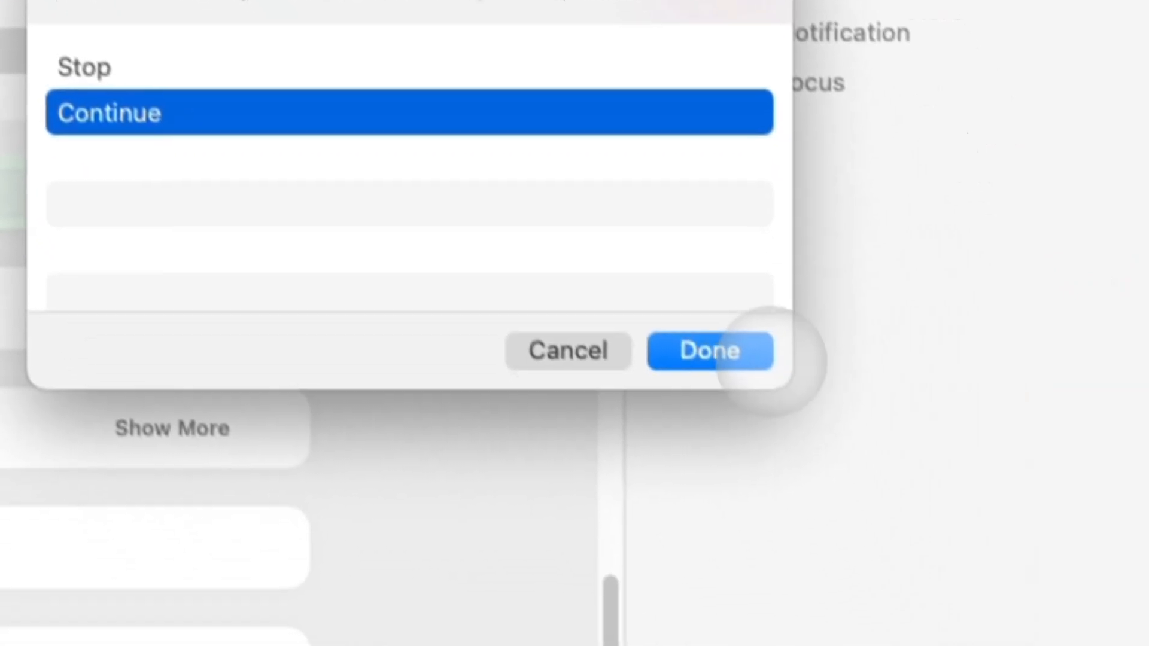
pyautogui.click(875, 636)
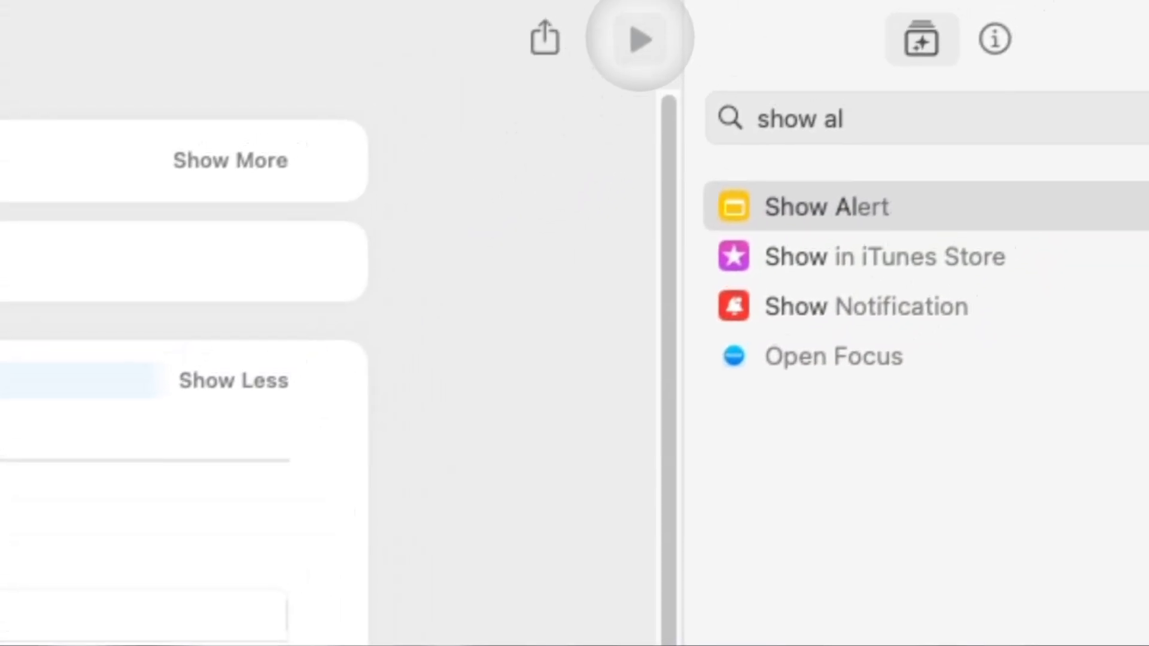
pyautogui.click(639, 40)
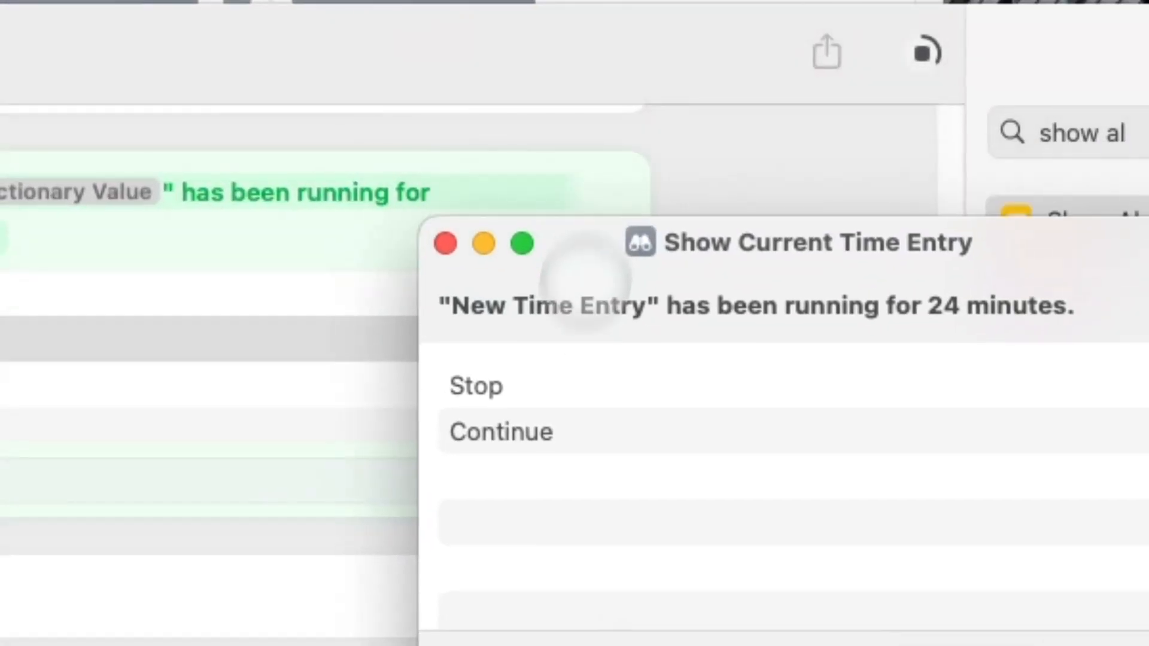
pyautogui.click(568, 101)
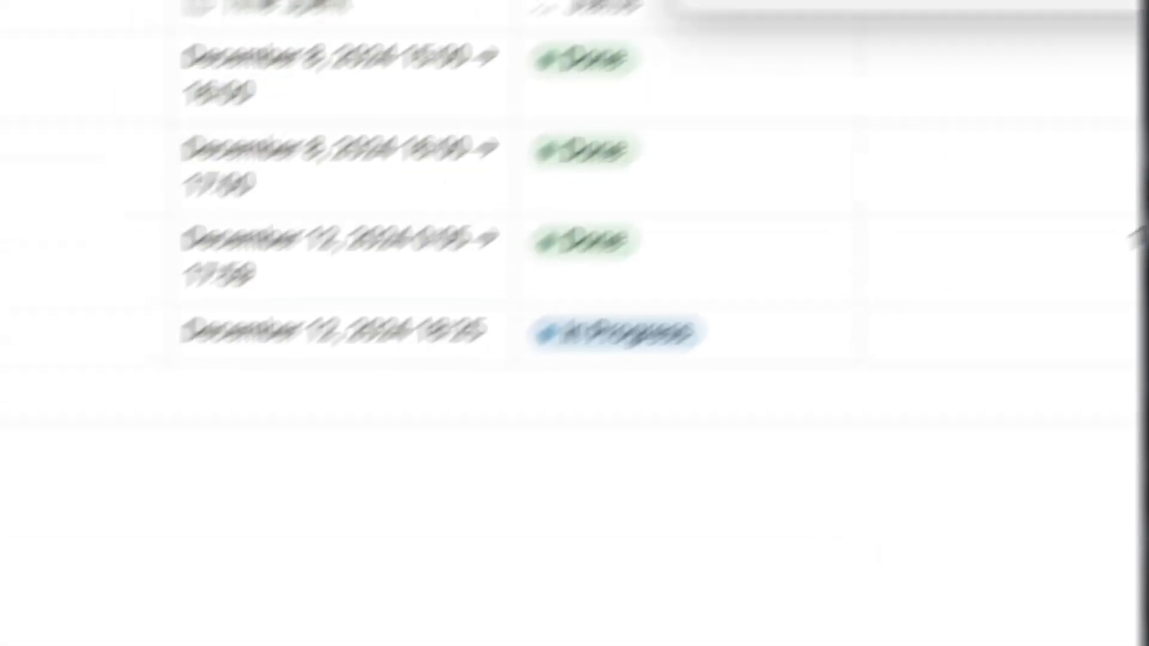
pyautogui.click(945, 515)
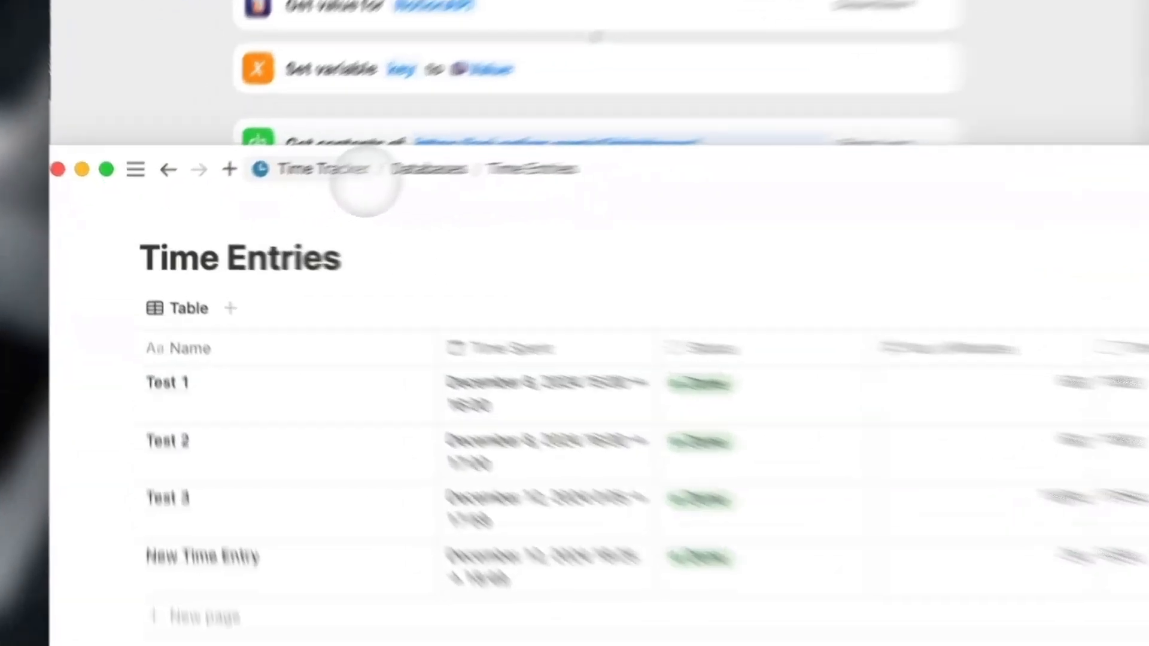
pyautogui.click(275, 189)
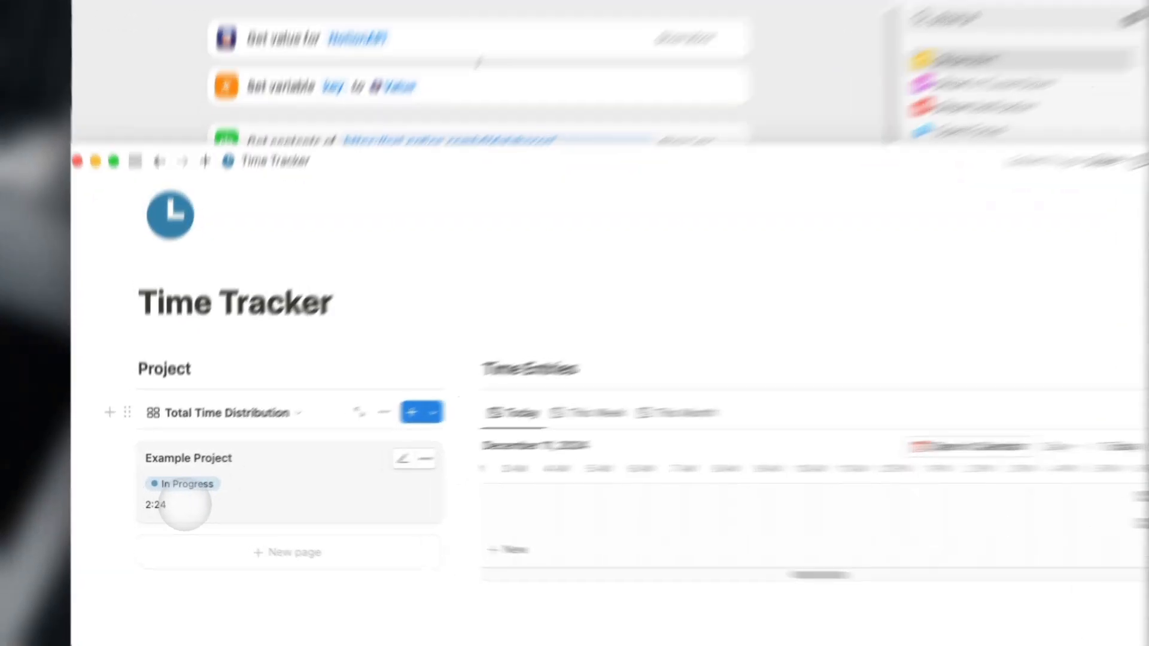
pyautogui.click(209, 478)
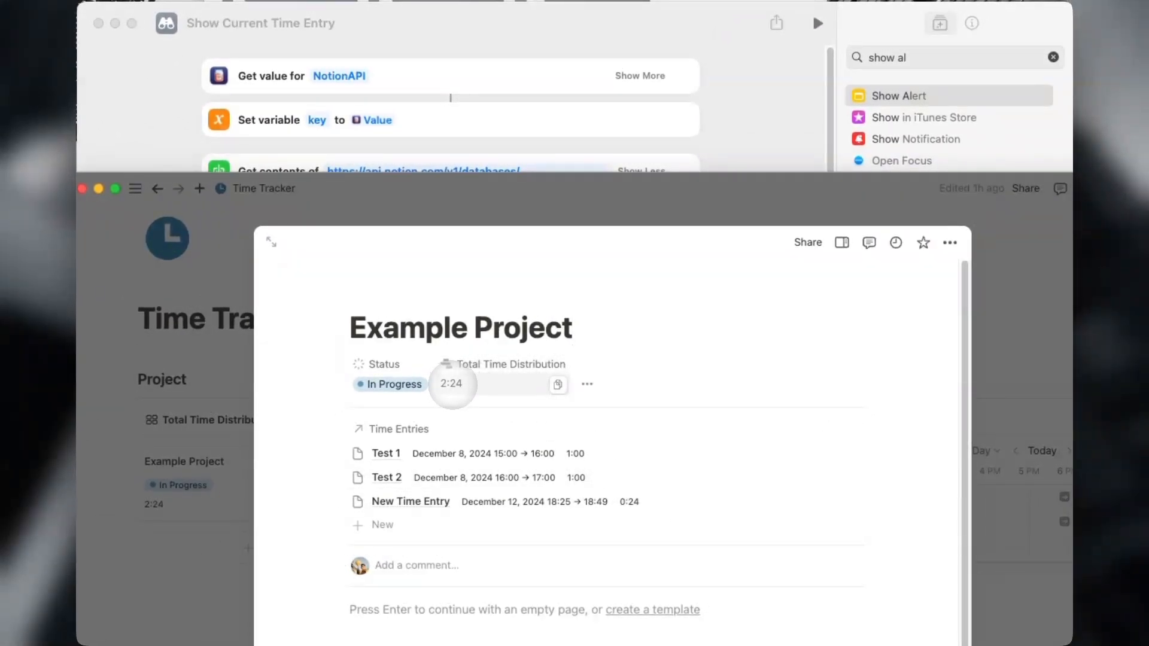
pyautogui.click(998, 287)
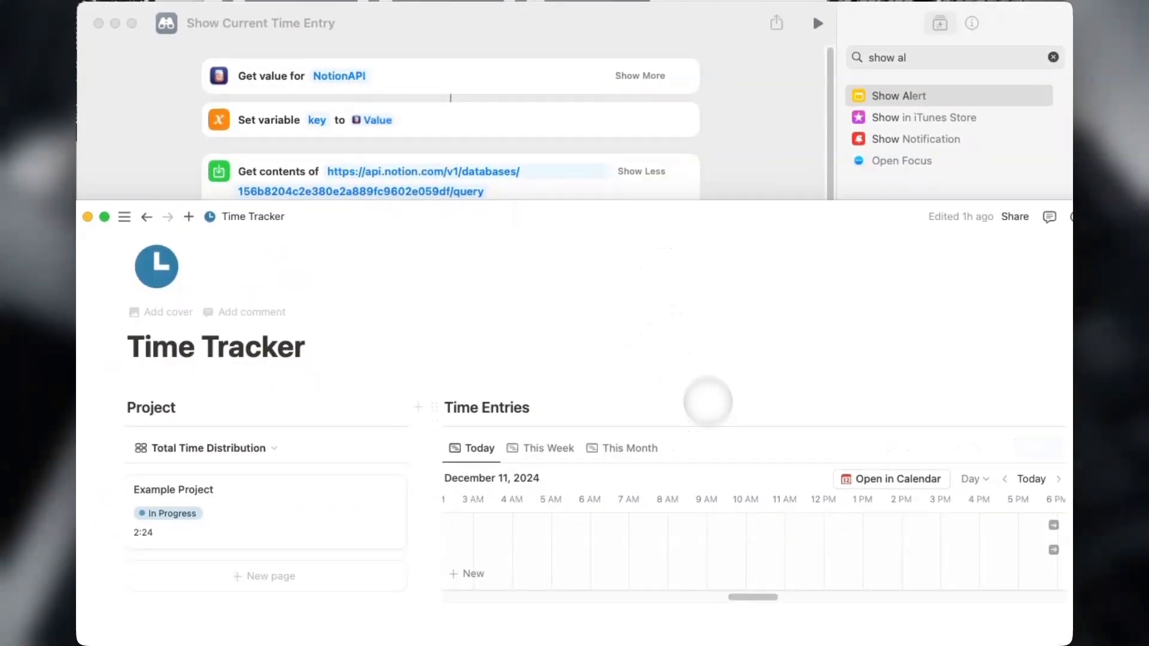
pyautogui.scroll(-1, 606, 449)
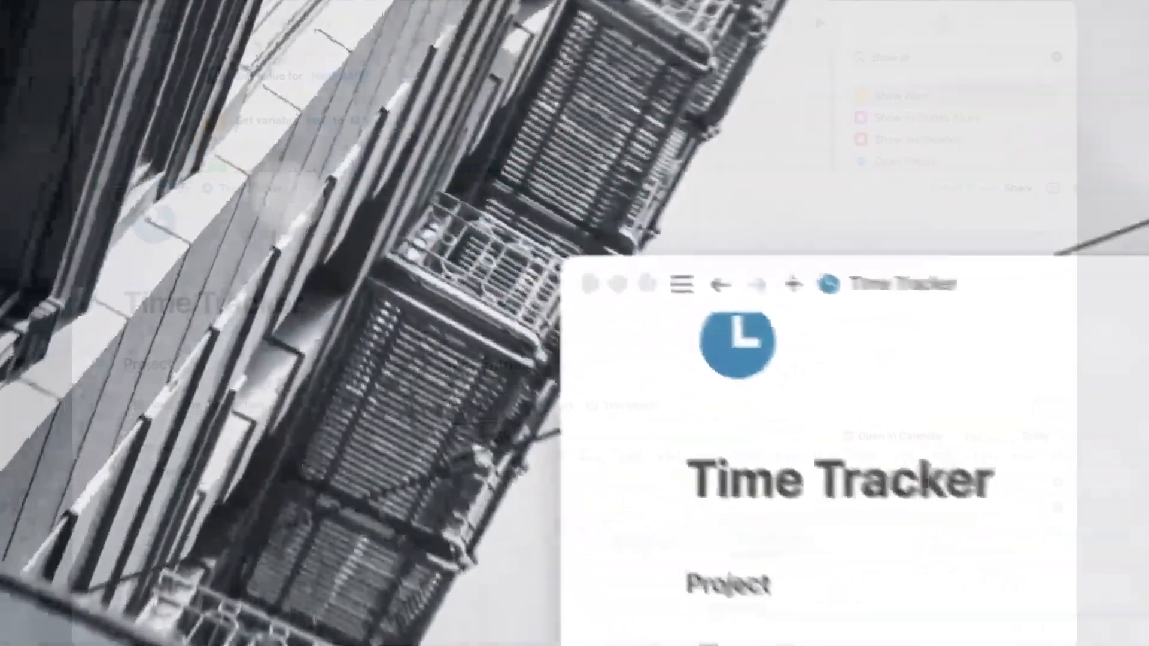
# Point the desktop Shortcuts widget at the Notion Time Tracker Kit folder and run Start New Time Entry.
pyautogui.rightClick(278, 139)
pyautogui.click(501, 377)
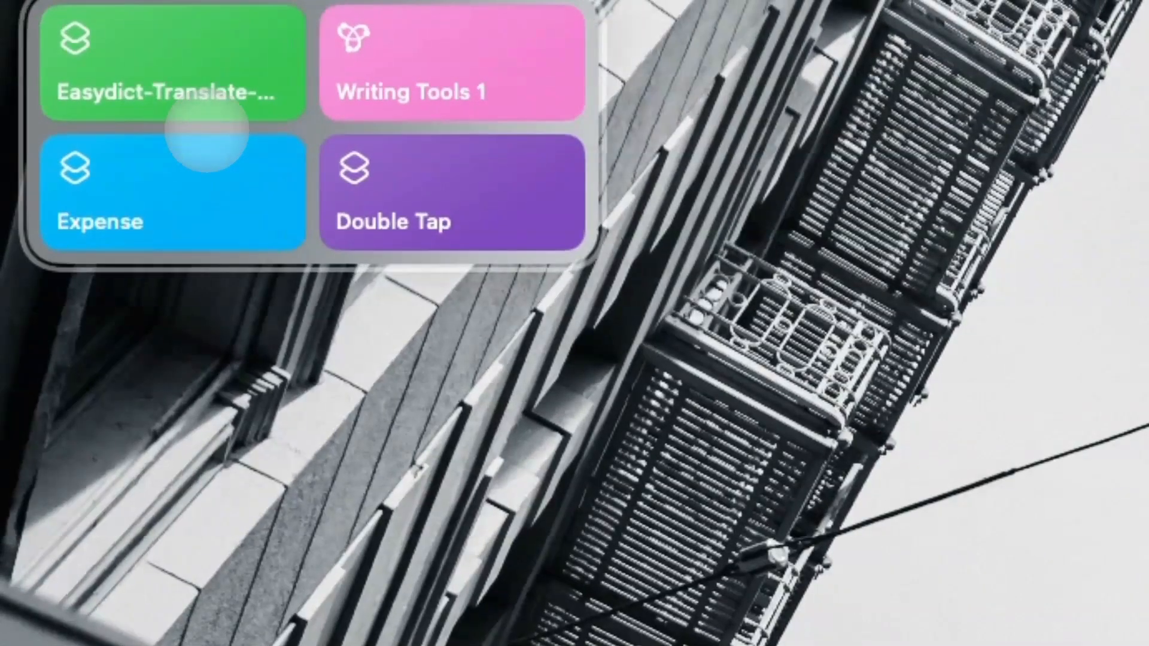
pyautogui.click(251, 127)
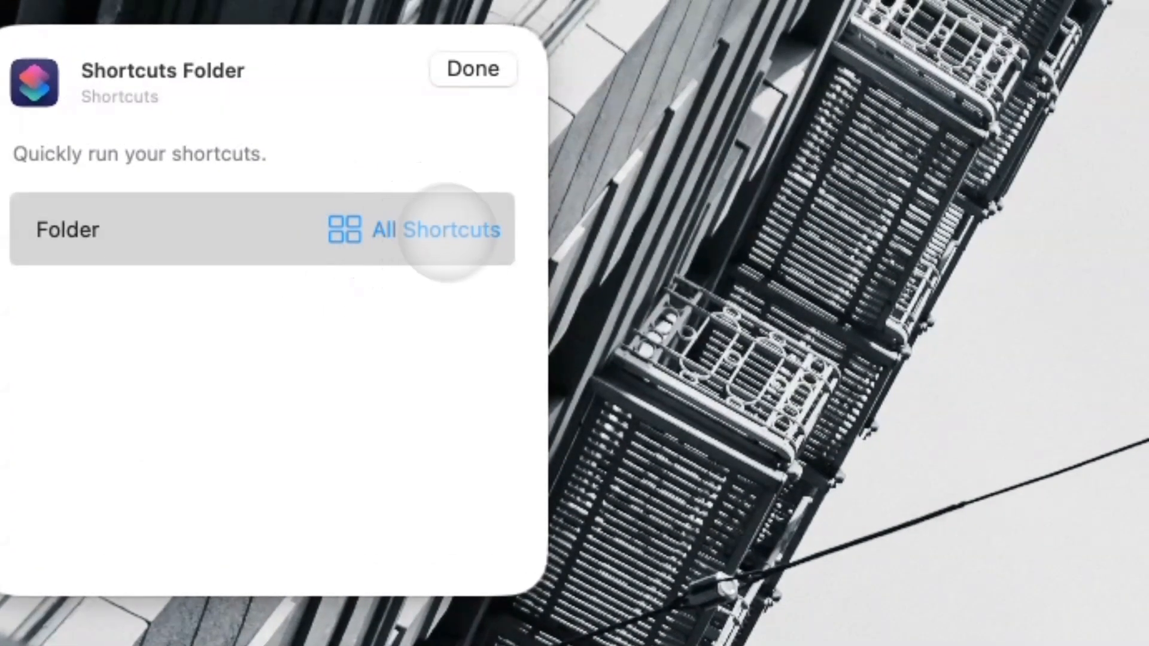
pyautogui.click(472, 68)
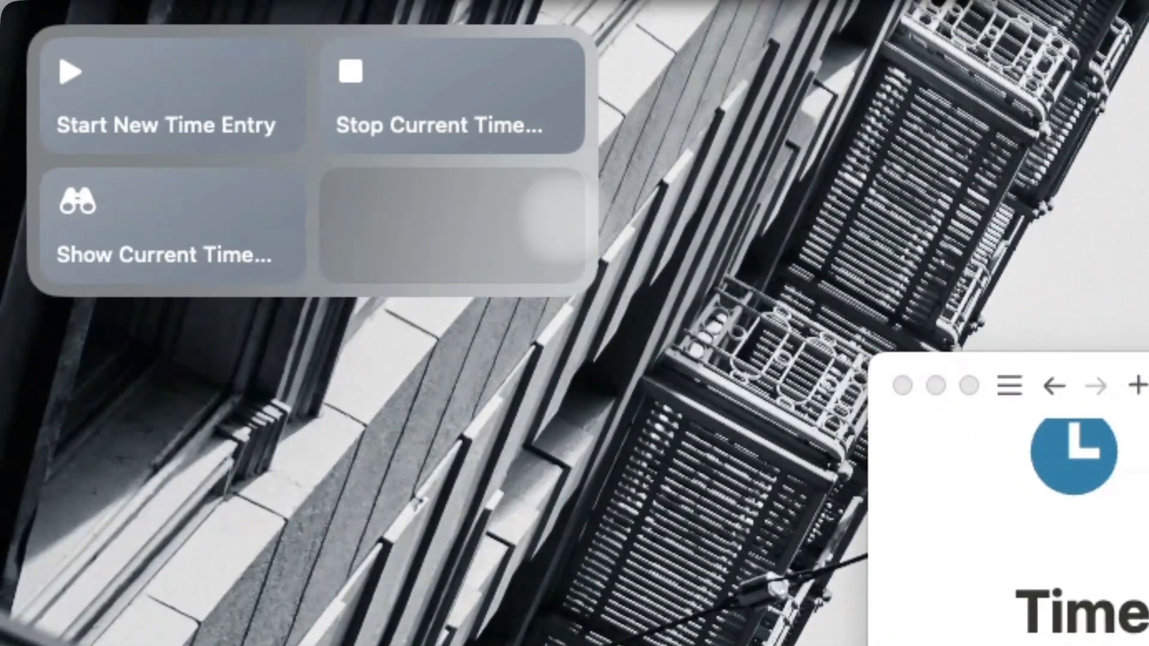
pyautogui.click(231, 51)
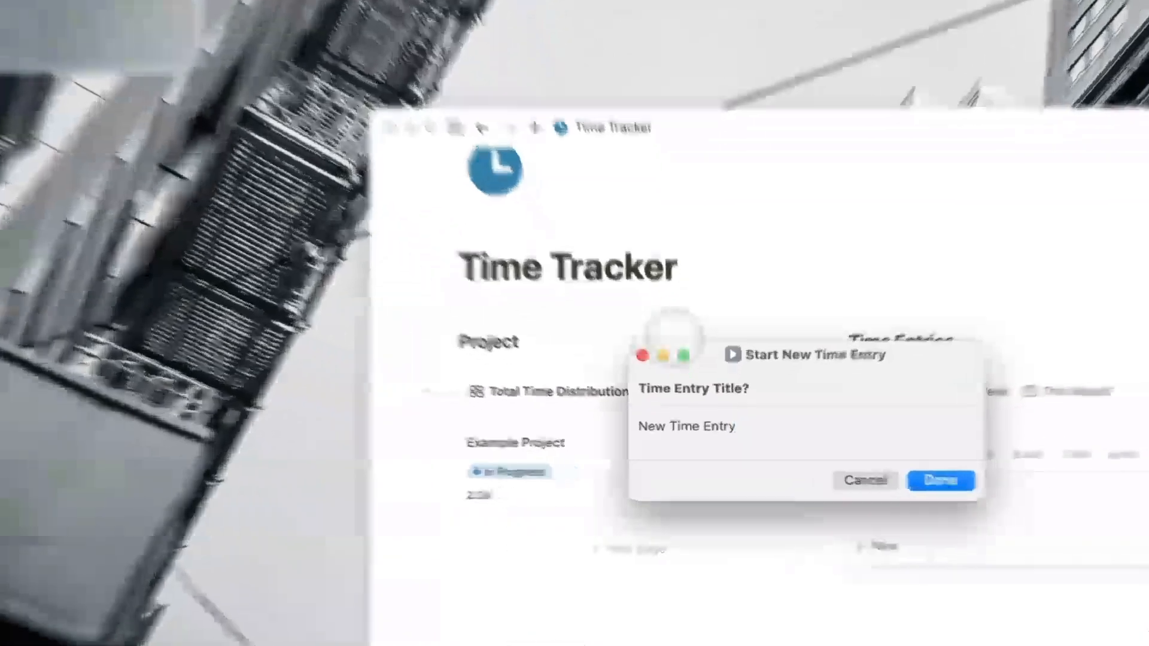
# Start a time entry titled 'New Time Entry' assigned to Example Project.
pyautogui.moveTo(770, 383); pyautogui.dragTo(658, 365)
pyautogui.click(785, 460)
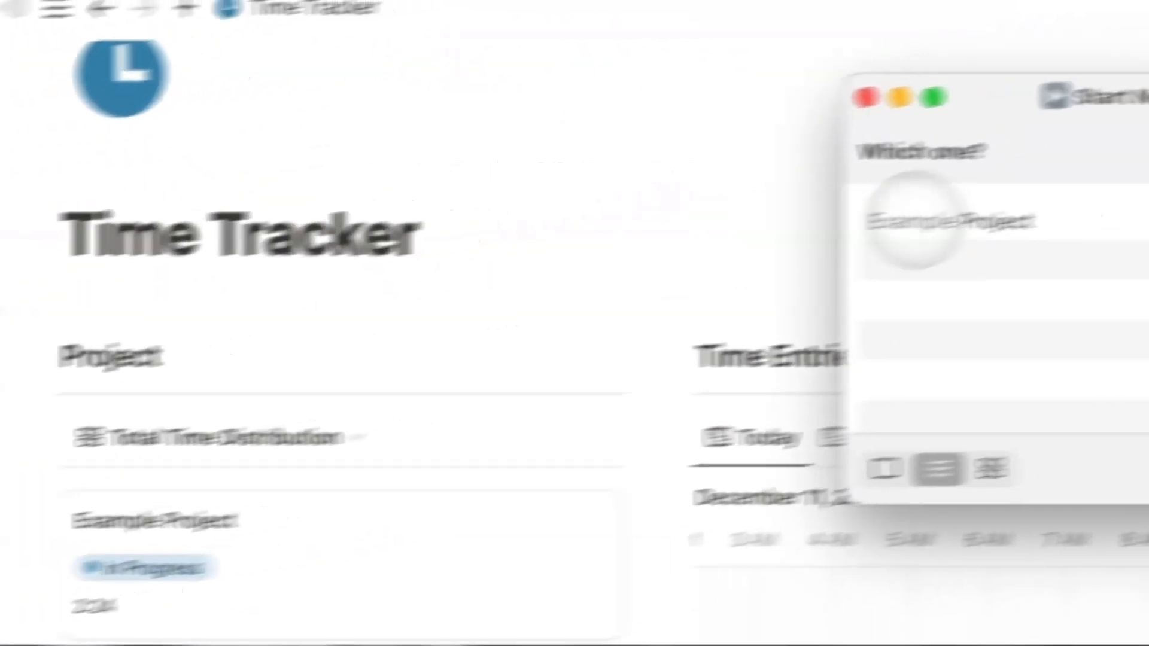
pyautogui.moveTo(1087, 92); pyautogui.dragTo(528, 375)
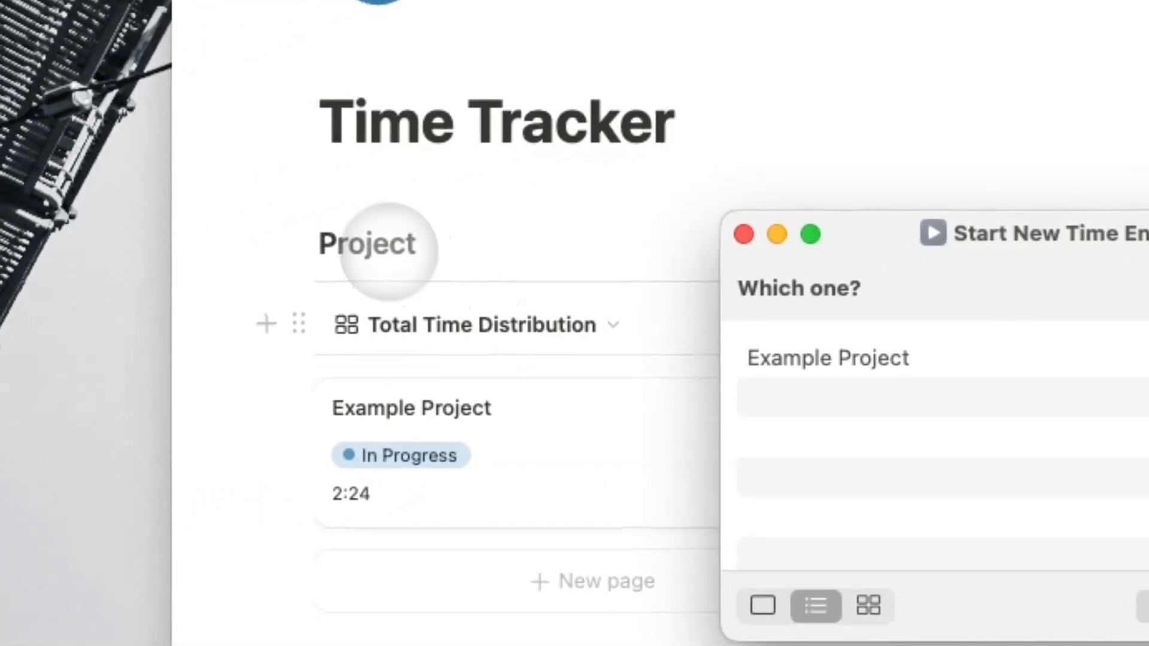
pyautogui.click(925, 359)
pyautogui.click(872, 500)
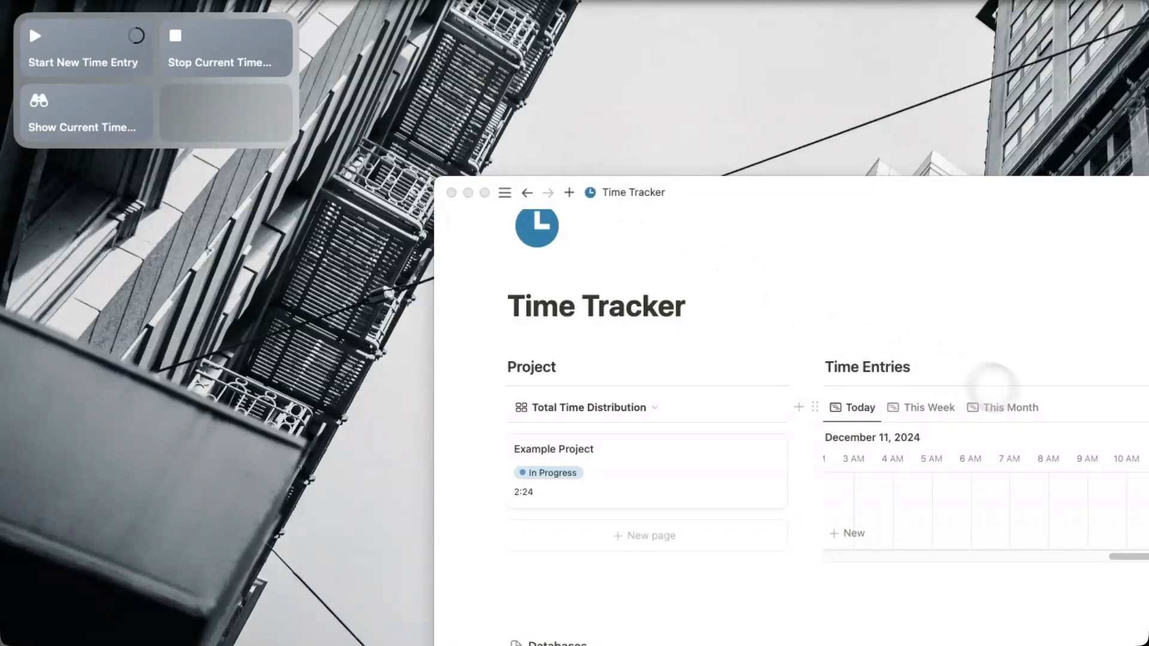
# Jump the Today timeline to now, then open the Time Entries database table from Databases.
pyautogui.hscroll(2, 1046, 448)
pyautogui.hscroll(1, 1047, 449)
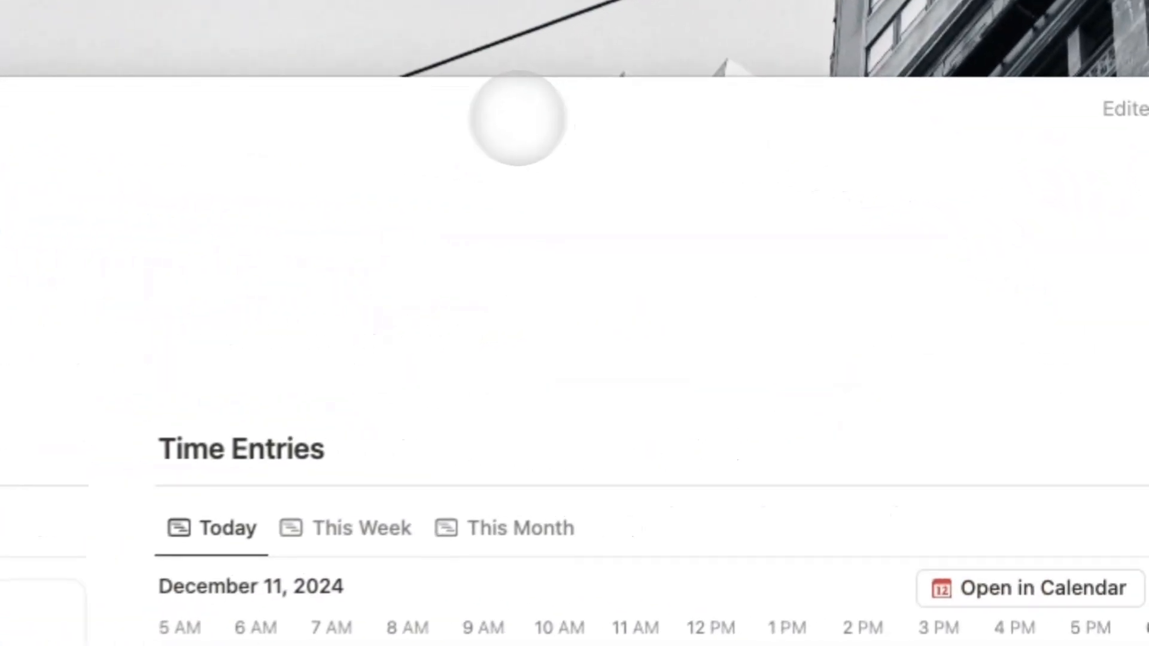
pyautogui.click(1148, 521)
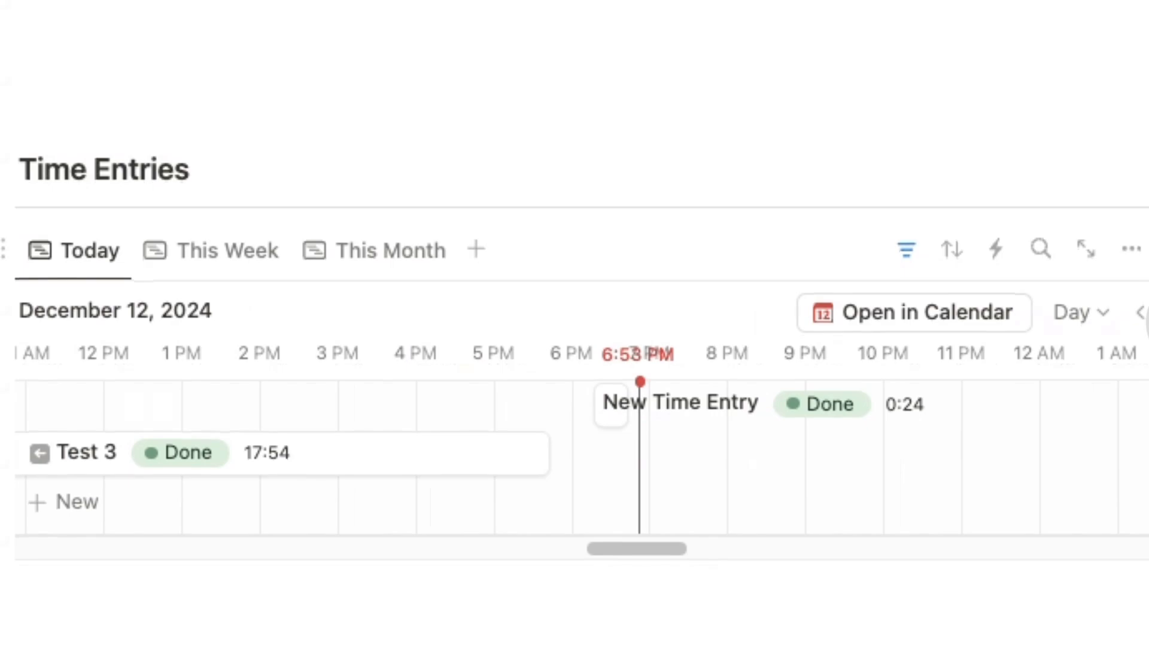
pyautogui.click(203, 241)
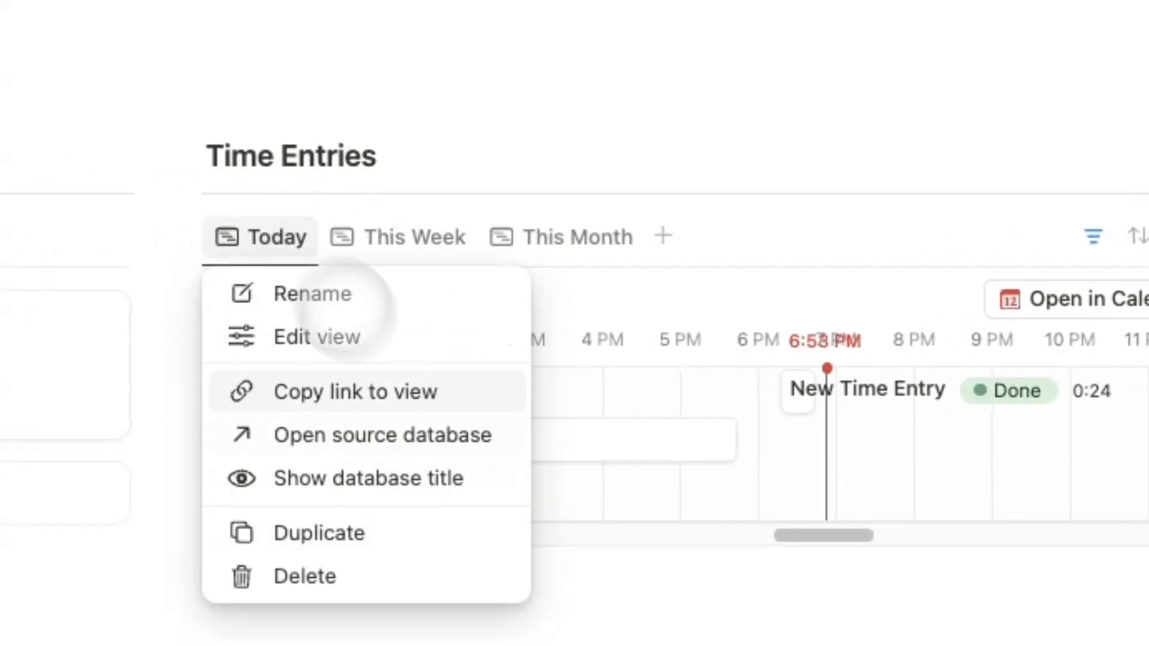
pyautogui.click(742, 418)
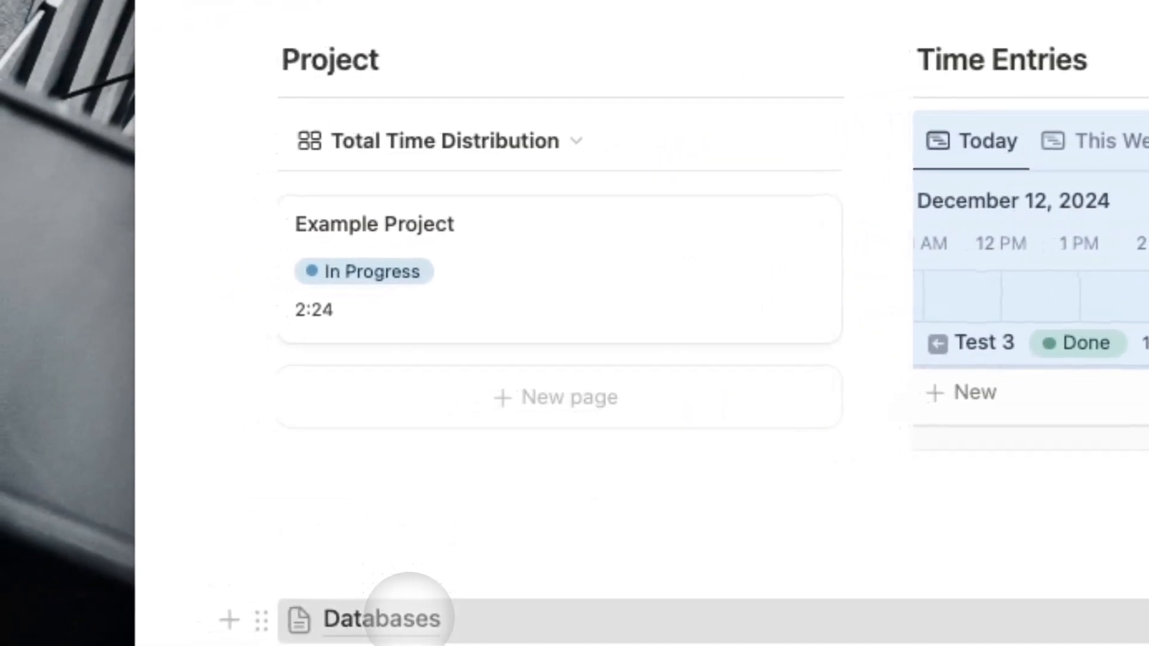
pyautogui.click(408, 618)
pyautogui.click(526, 147)
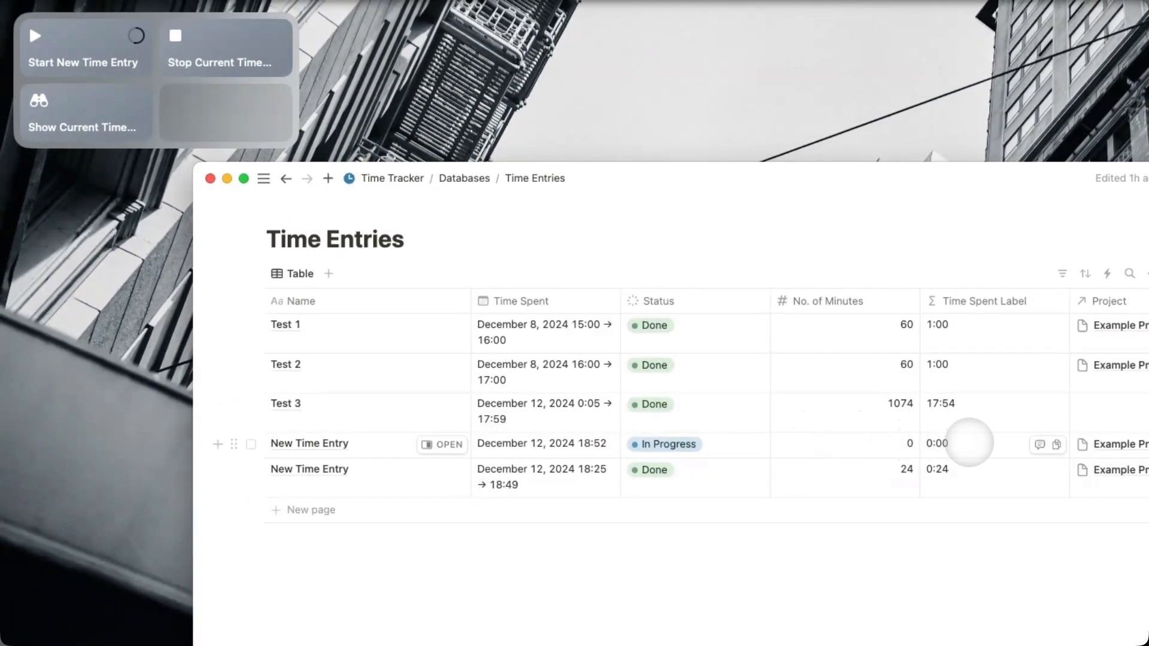
# Scan the Time Entries table's columns sideways, then return via the Time Tracker breadcrumb.
pyautogui.hscroll(4, 969, 442)
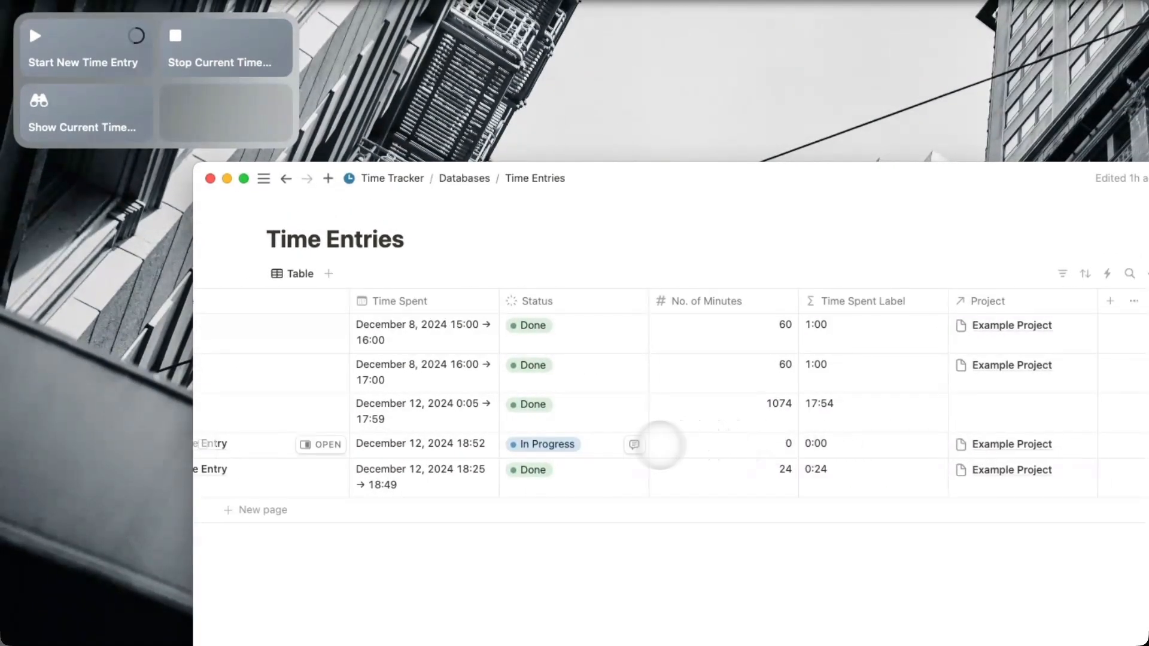
pyautogui.hscroll(-4, 660, 445)
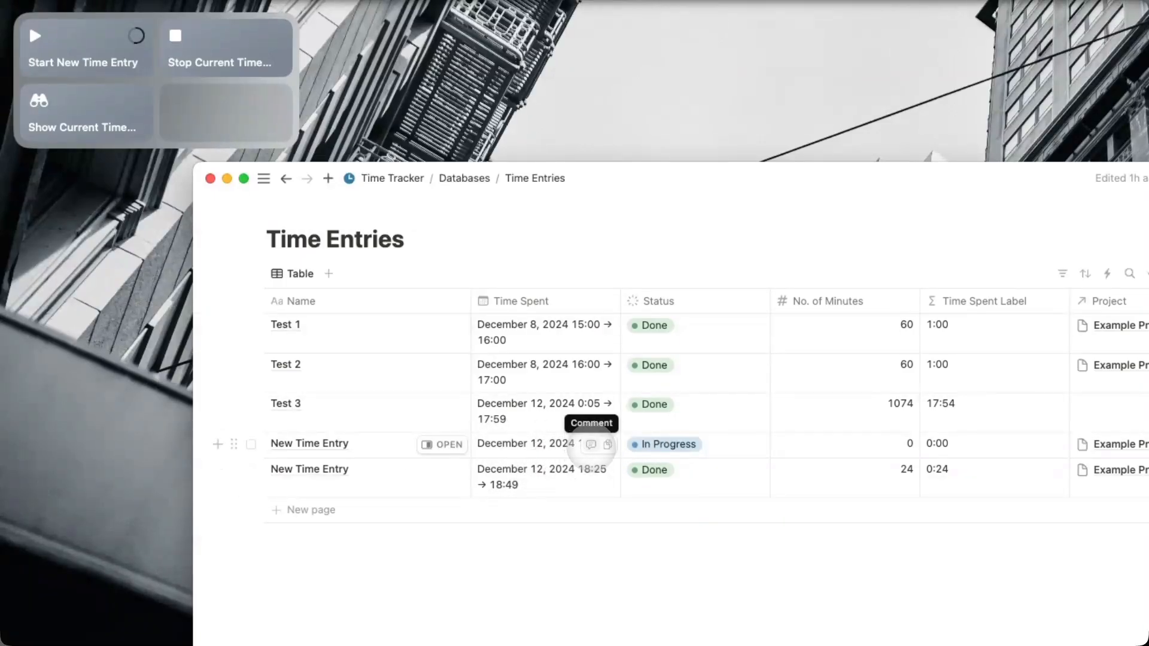
pyautogui.hscroll(3, 536, 442)
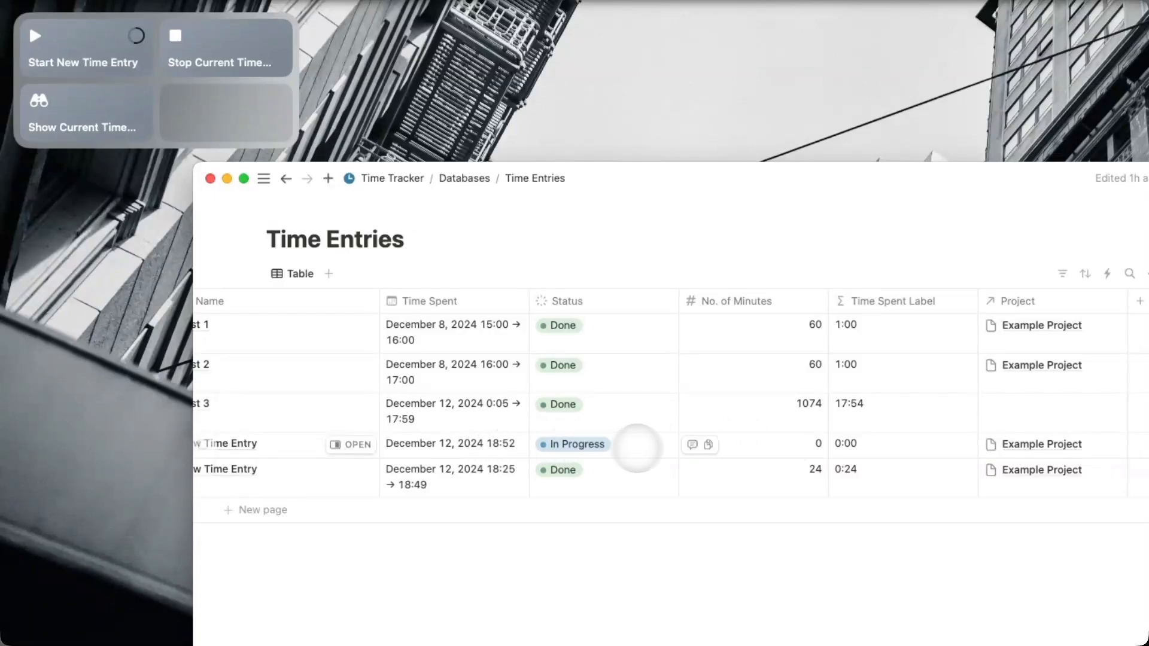
pyautogui.hscroll(2, 807, 444)
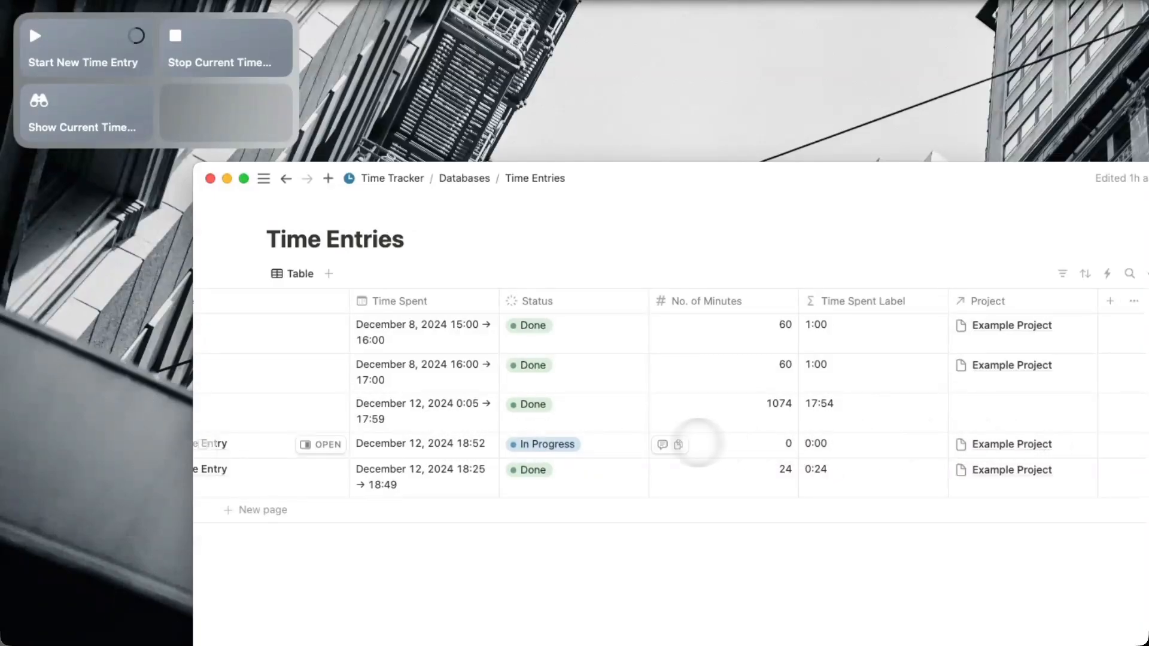
pyautogui.hscroll(-4, 598, 419)
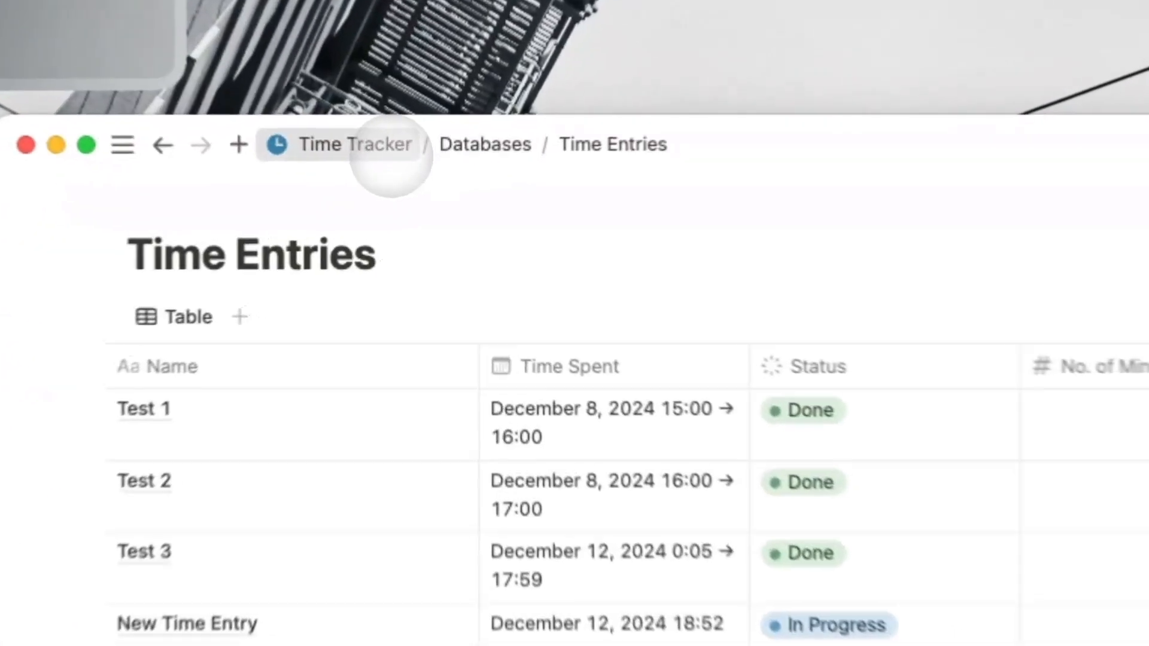
pyautogui.click(391, 157)
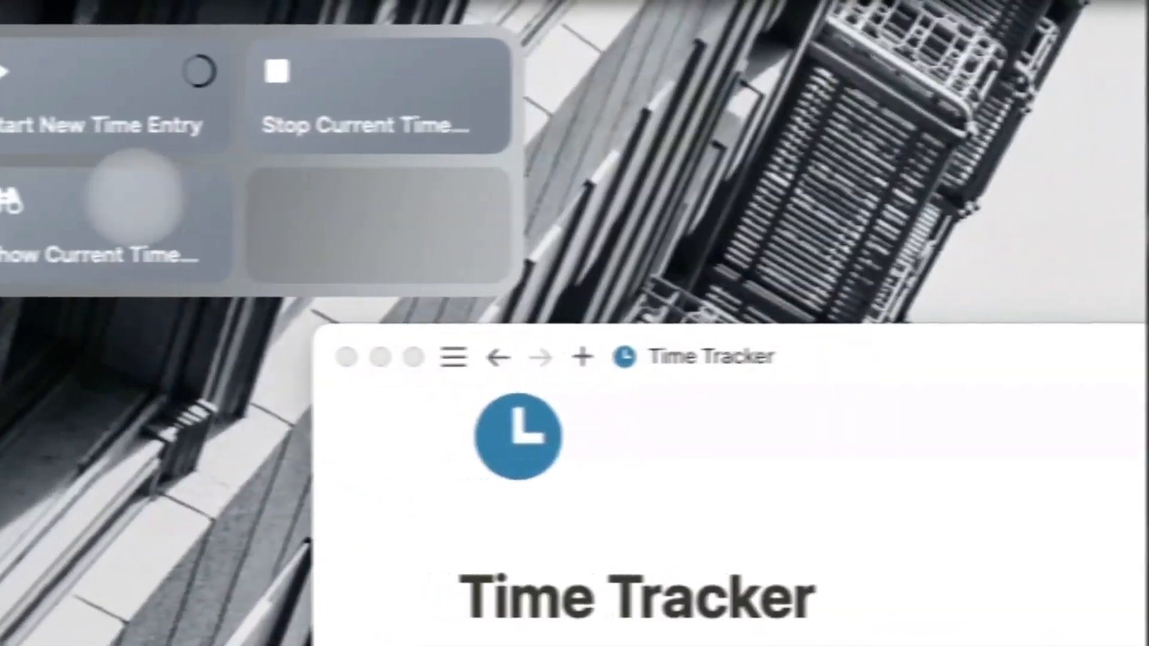
# Run Show Current Time Entry from the widget, see 2 minutes elapsed, and choose Continue.
pyautogui.click(133, 197)
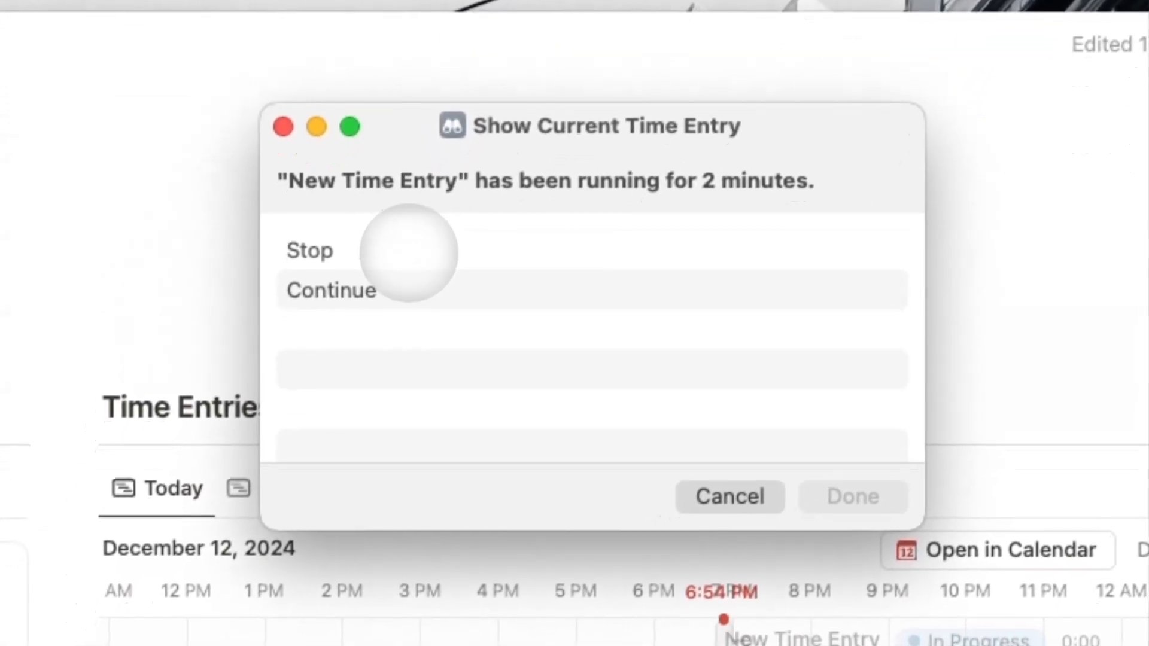
pyautogui.click(326, 427)
pyautogui.click(386, 239)
pyautogui.click(397, 282)
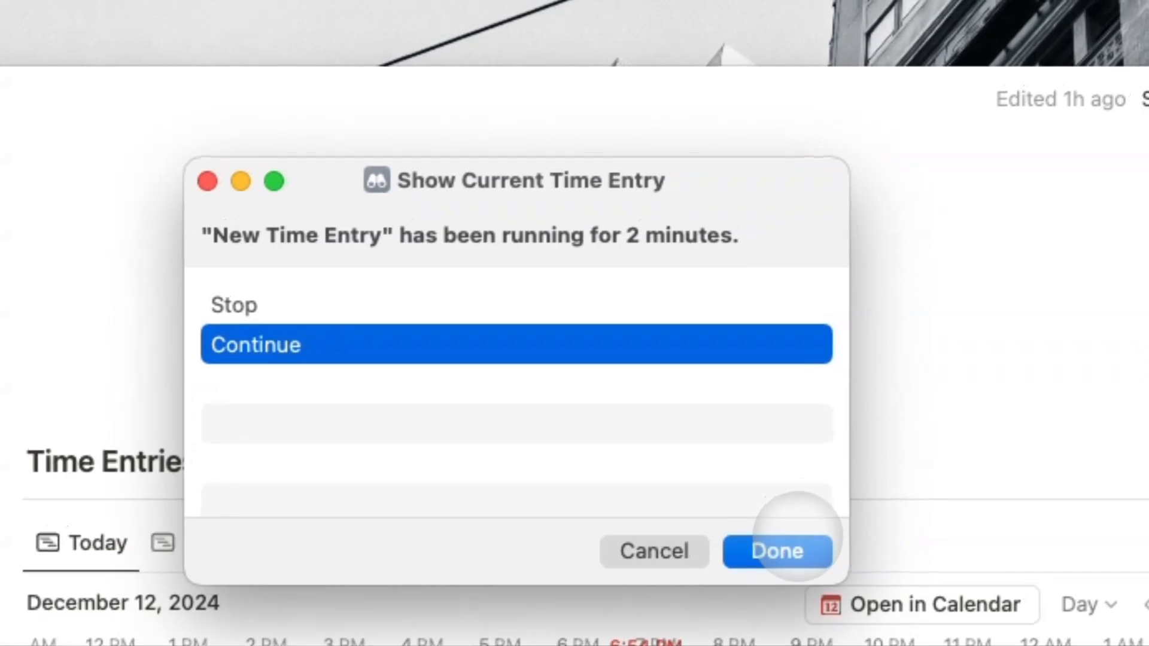
pyautogui.click(777, 551)
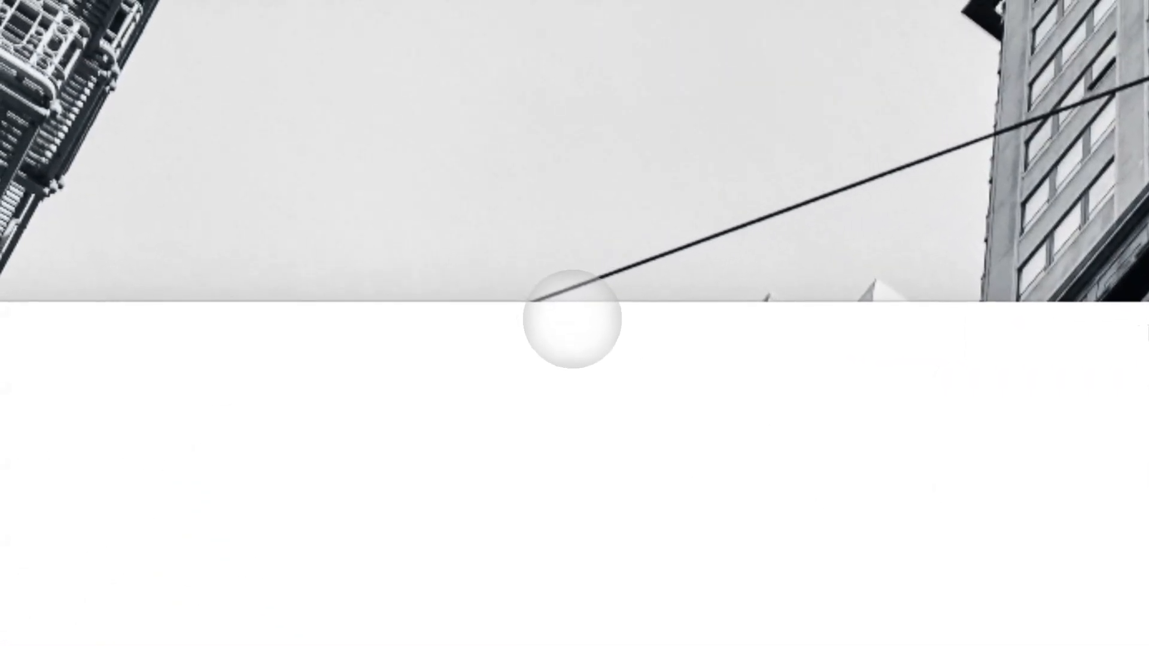